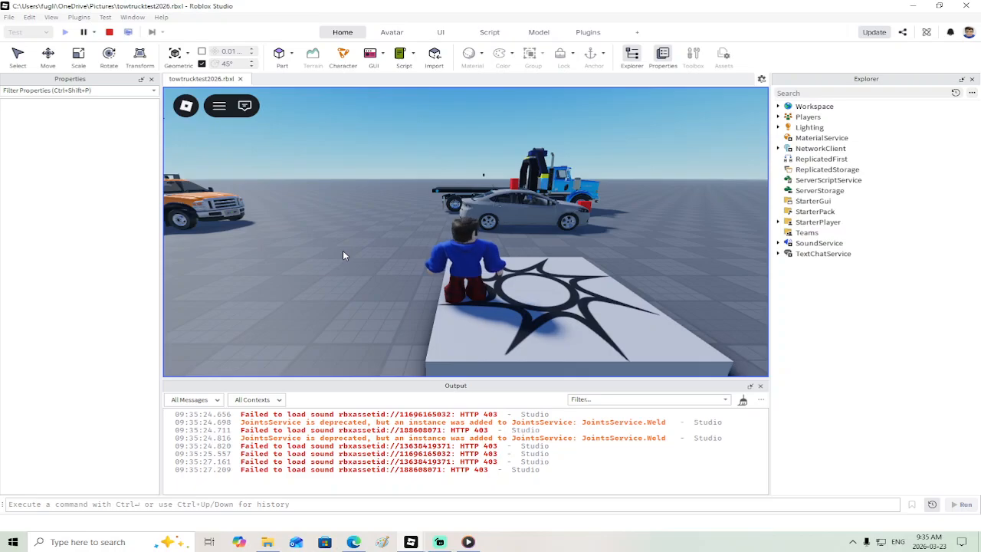
Step: Walk the avatar from the spawn platform past the grey sedan to the side of the blue truck
key("d")
right_click_drag(536, 202, 512, 206)
key("w")
key("w")
key("d")
key("a")
key("s")
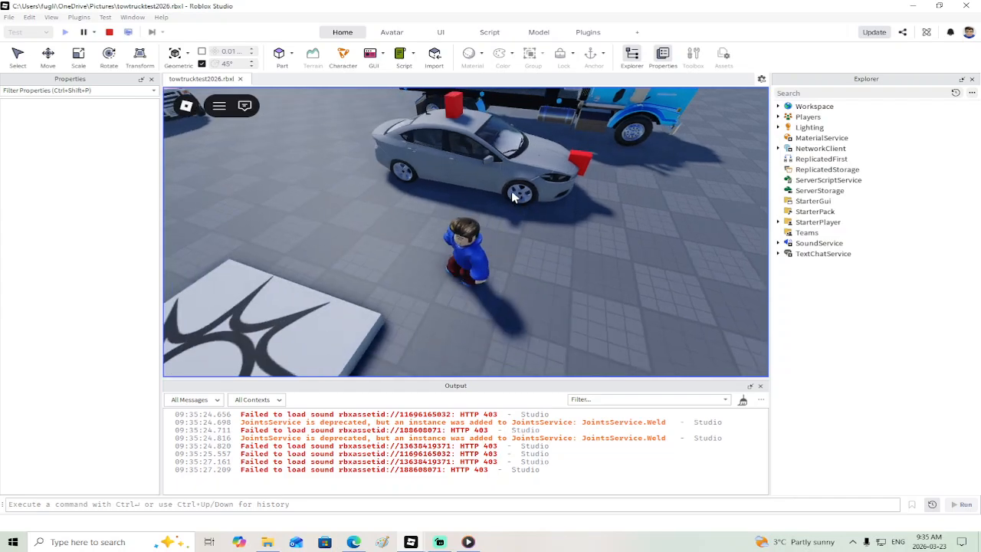
key("a")
key("w")
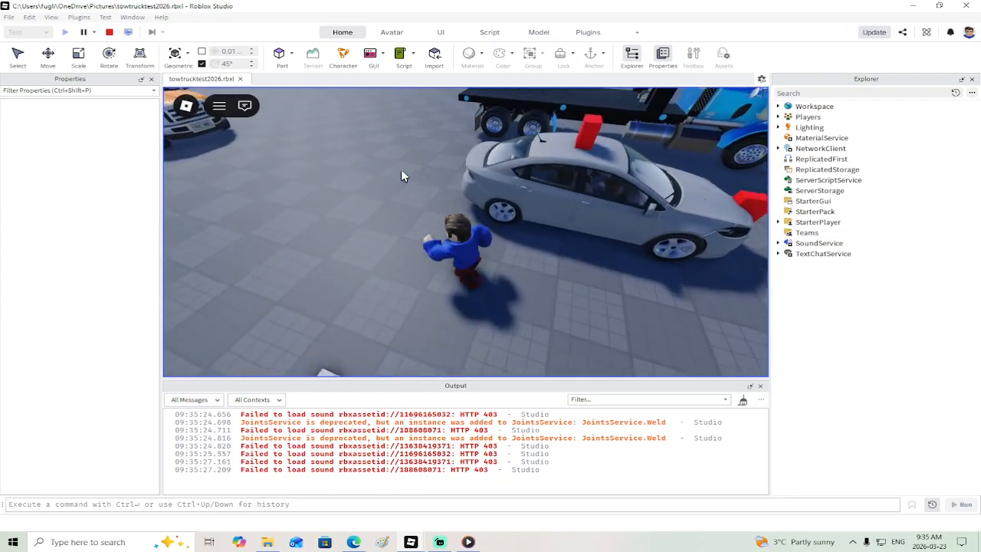
right_click_drag(402, 170, 402, 170)
key("w")
key("w")
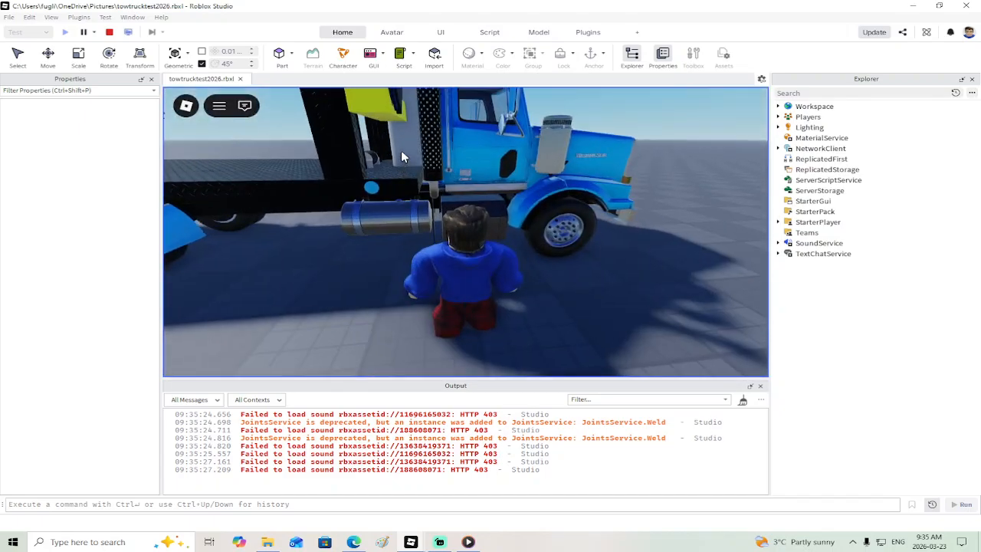
Step: Activate the blue truck's controls from the driver's side, unlock the truck and get into its driver's seat
right_click_drag(397, 128, 466, 158)
key("s")
key("w")
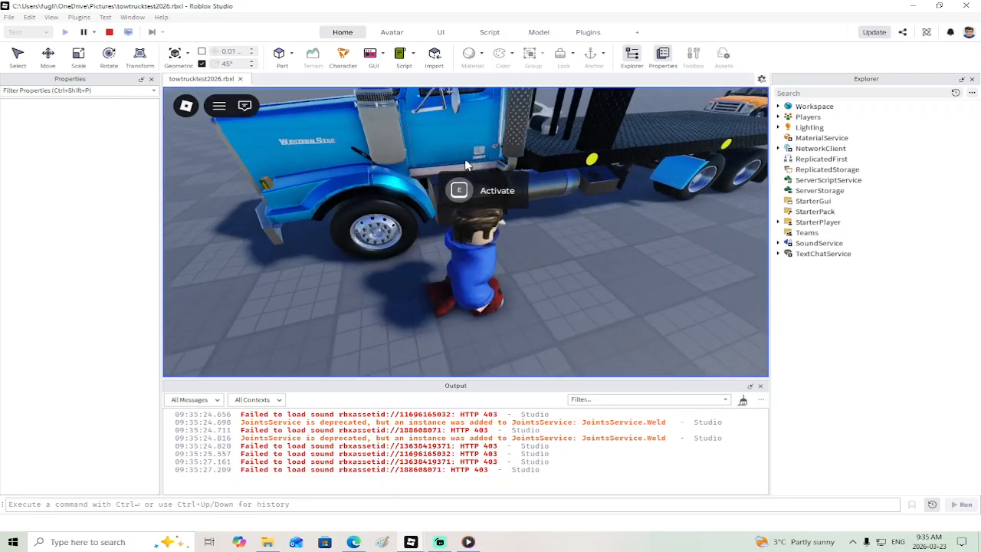
key("e")
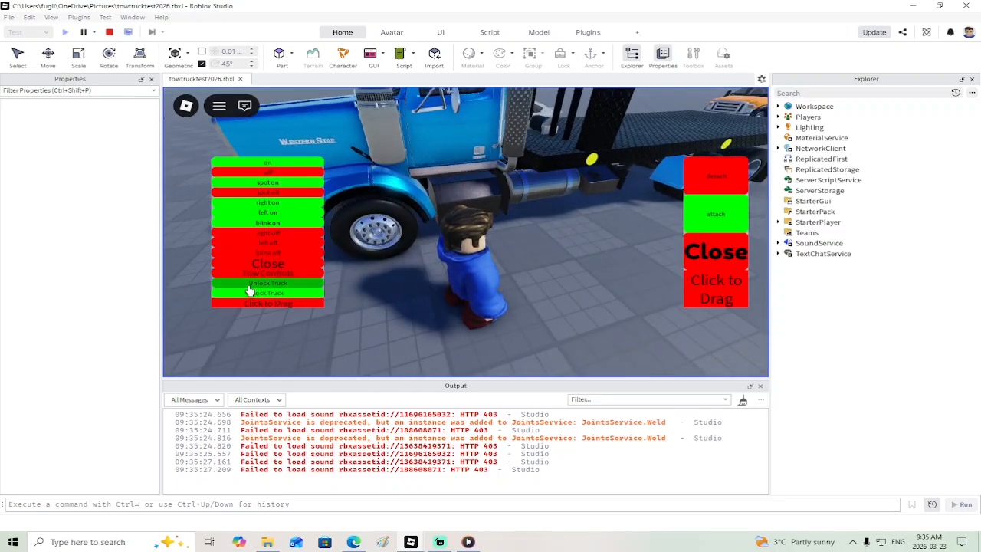
left_click(249, 288)
key("e")
right_click_drag(502, 271, 513, 274)
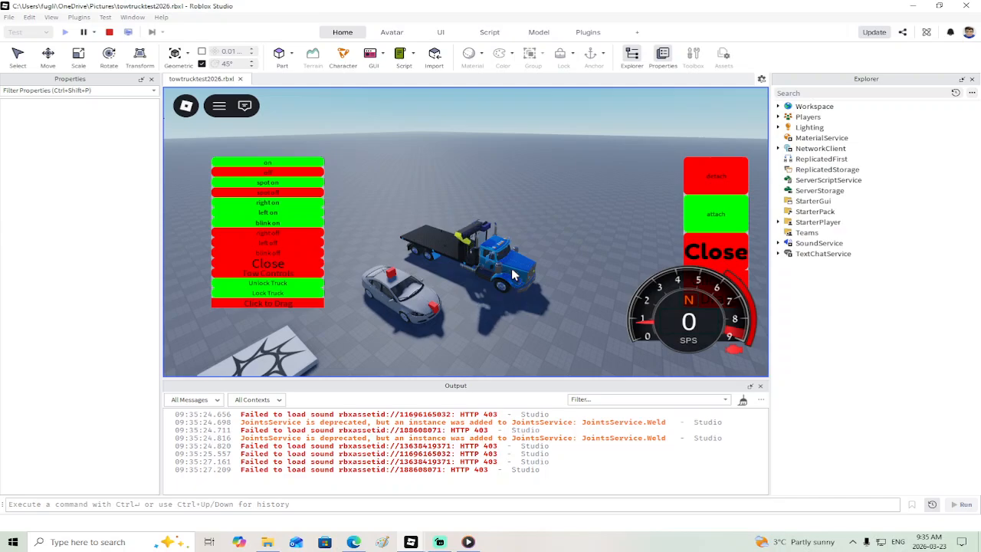
Step: Swing the truck's crane boom out to the side so its yellow tip points towards the grey sedan
right_click_drag(512, 275, 512, 274)
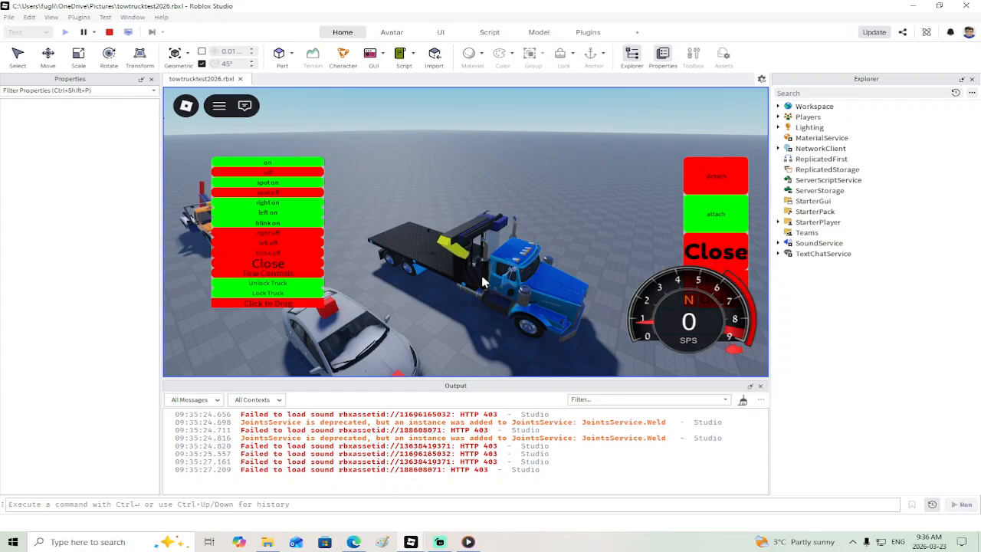
scroll(477, 283, "down", 3)
scroll(469, 288, "up", 2)
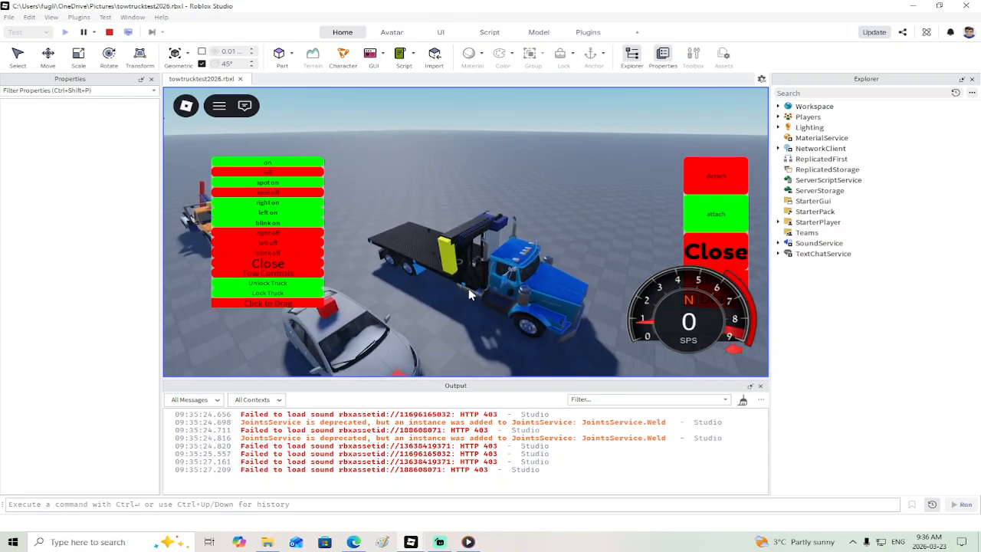
scroll(468, 288, "down", 2)
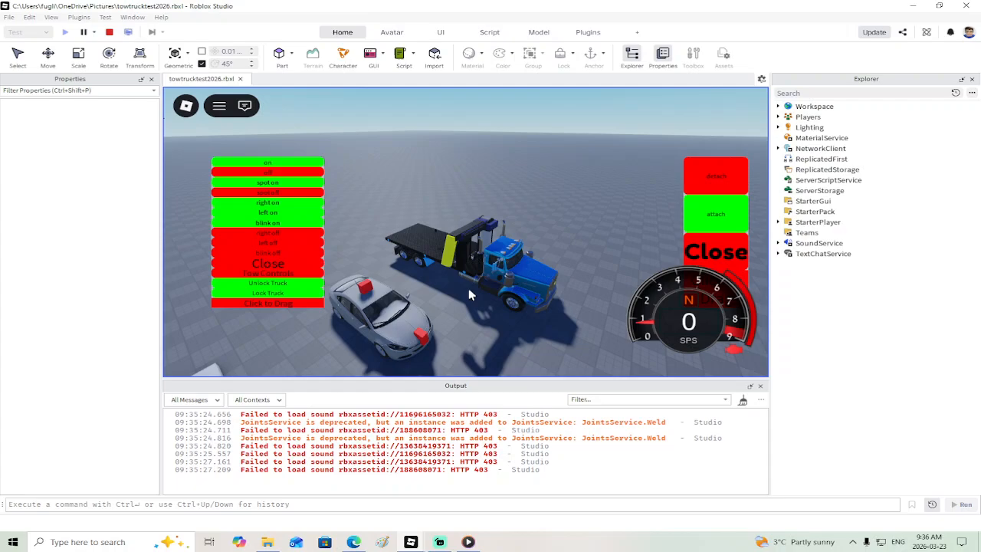
right_click_drag(468, 291, 468, 293)
scroll(468, 292, "up", 3)
scroll(468, 290, "down", 3)
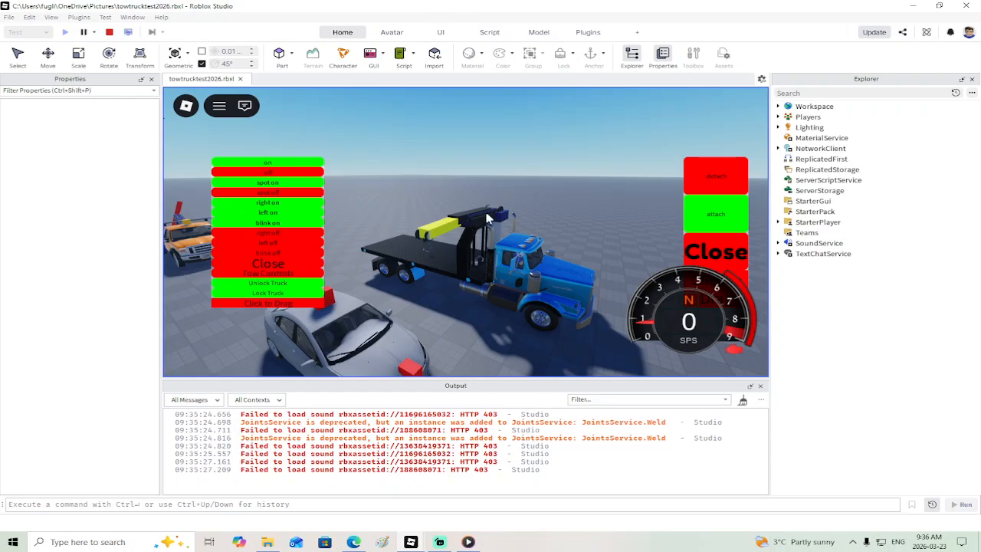
right_click_drag(465, 247, 425, 259)
scroll(429, 253, "down", 4)
scroll(430, 253, "up", 2)
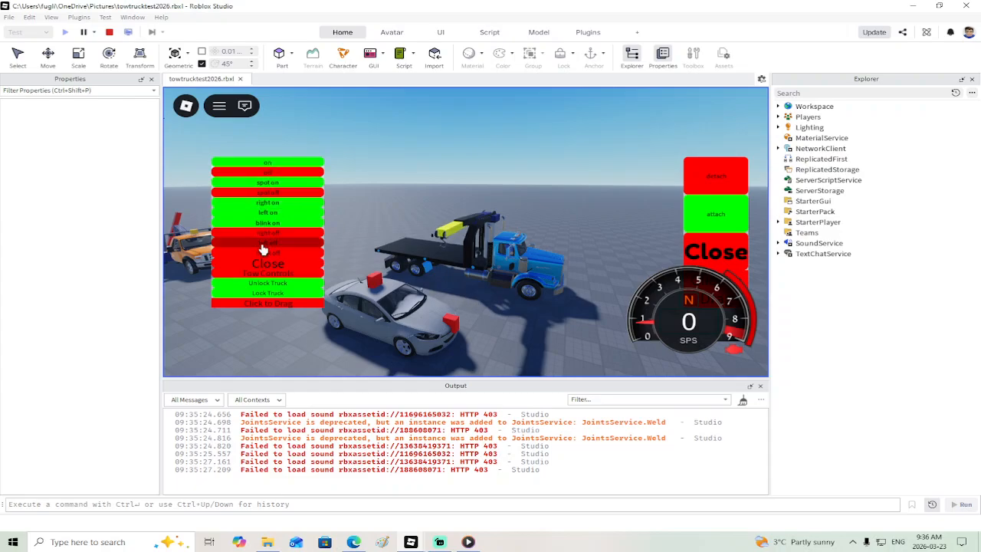
mouse_move(495, 304)
right_mouse_down()
mouse_move(460, 312)
mouse_move(509, 303)
mouse_move(494, 302)
right_mouse_up()
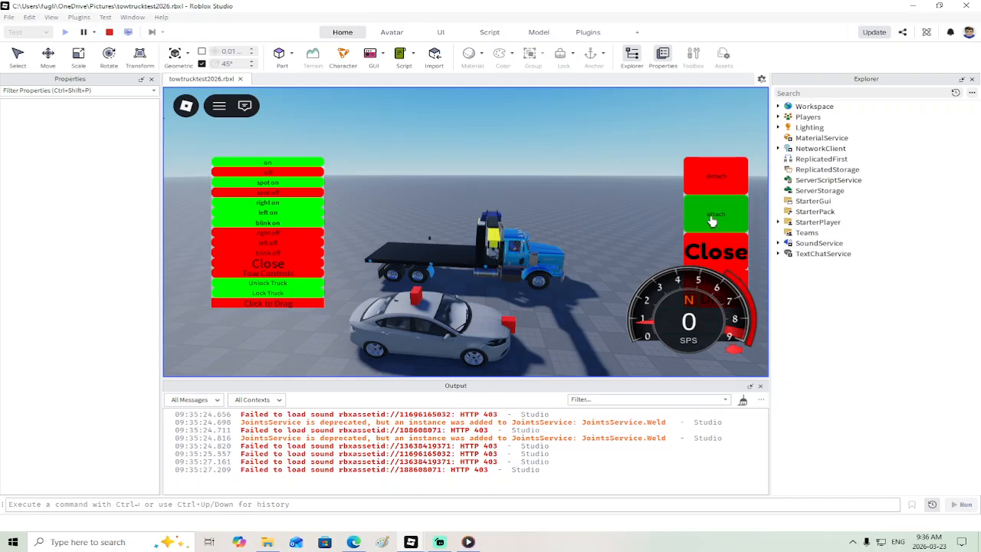
Step: Attach the boom to the red block on the sedan's roof and swing the lifted car towards the truck's rear
left_click(413, 297)
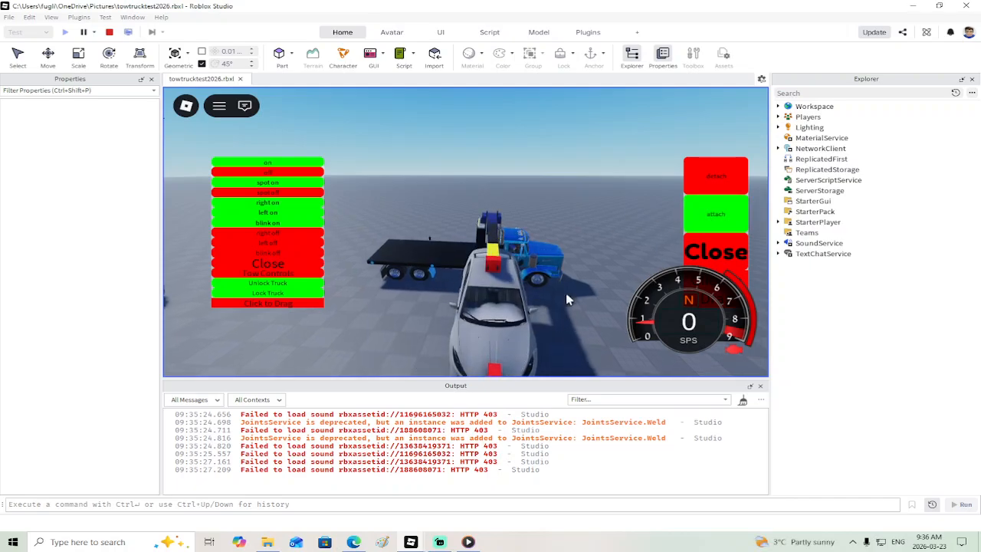
right_click_drag(556, 299, 556, 298)
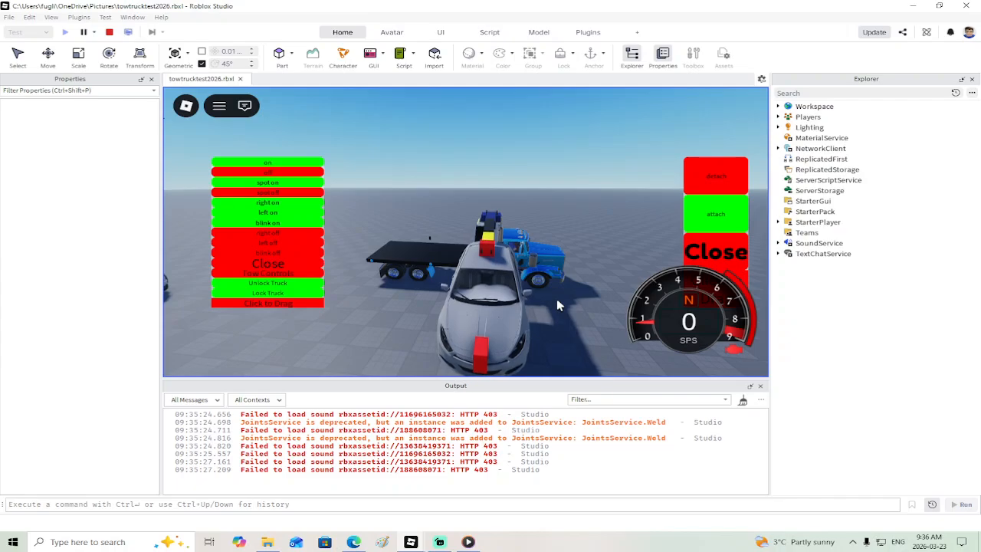
key("z")
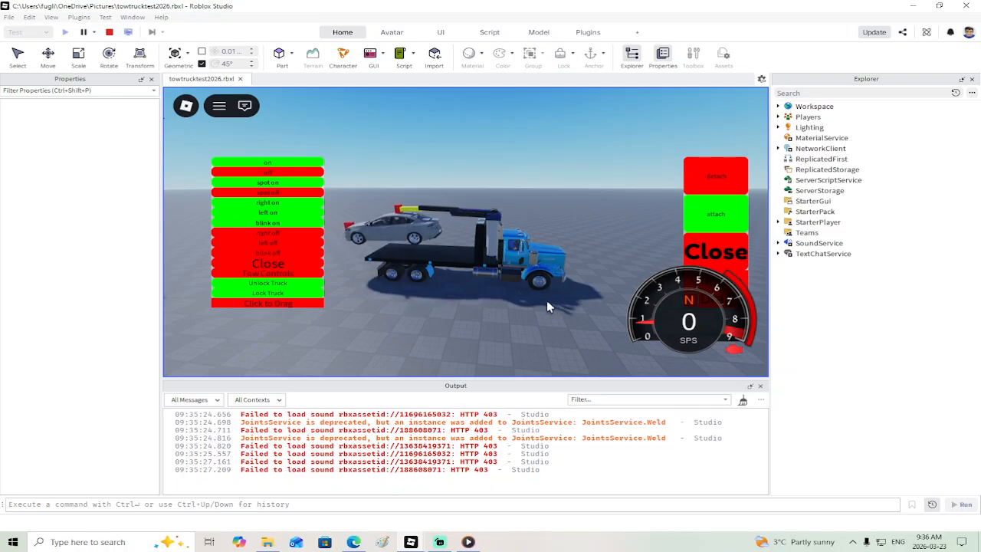
right_click_drag(475, 300, 429, 318)
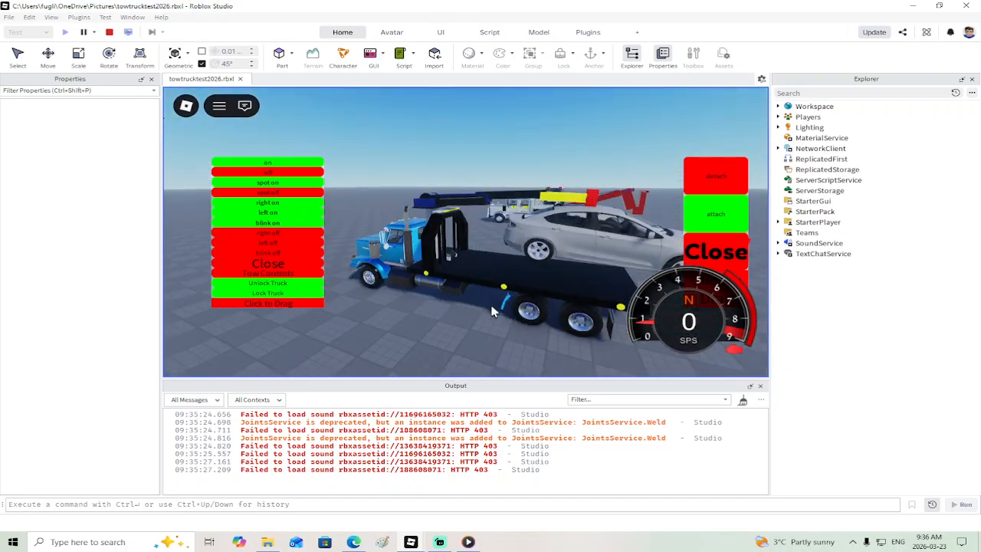
Step: Position the suspended sedan above the truck's flatbed, checking its alignment from the side and the rear
right_click_drag(493, 311, 483, 298)
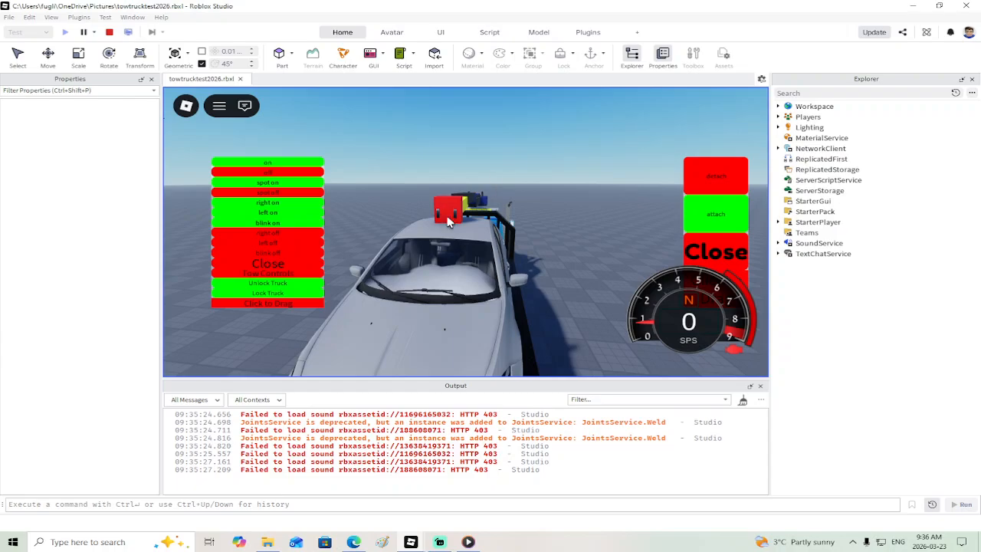
right_click_drag(418, 265, 406, 266)
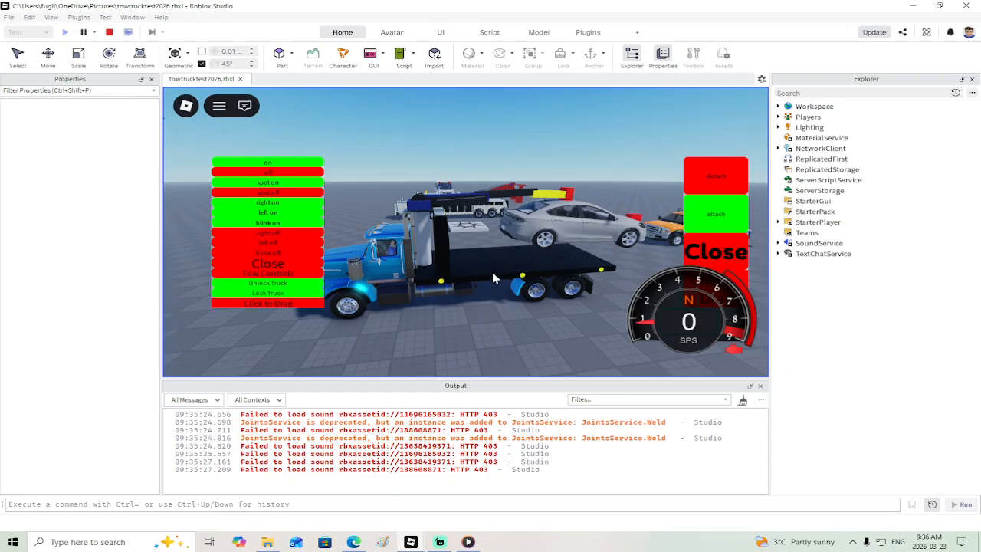
right_click_drag(492, 272, 565, 289)
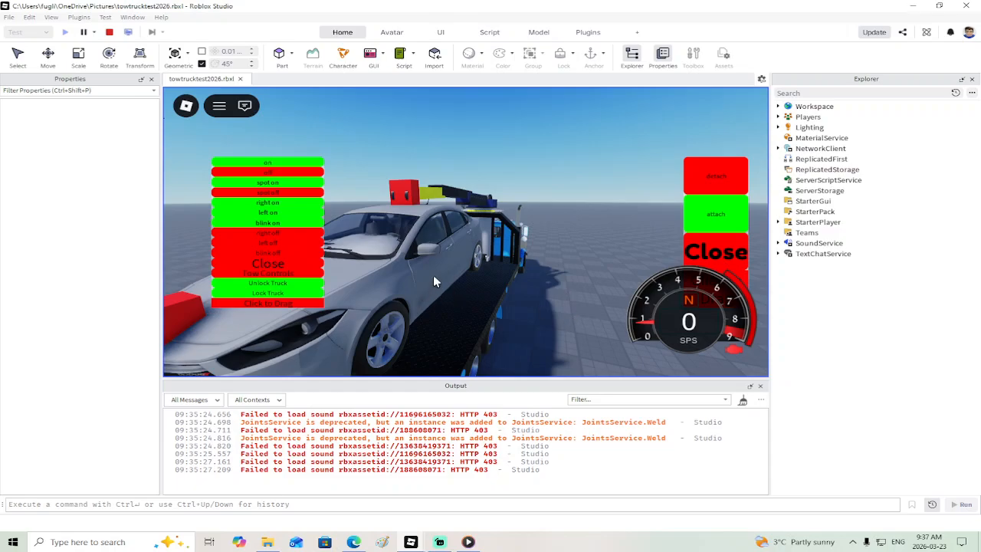
right_click_drag(398, 215, 410, 253)
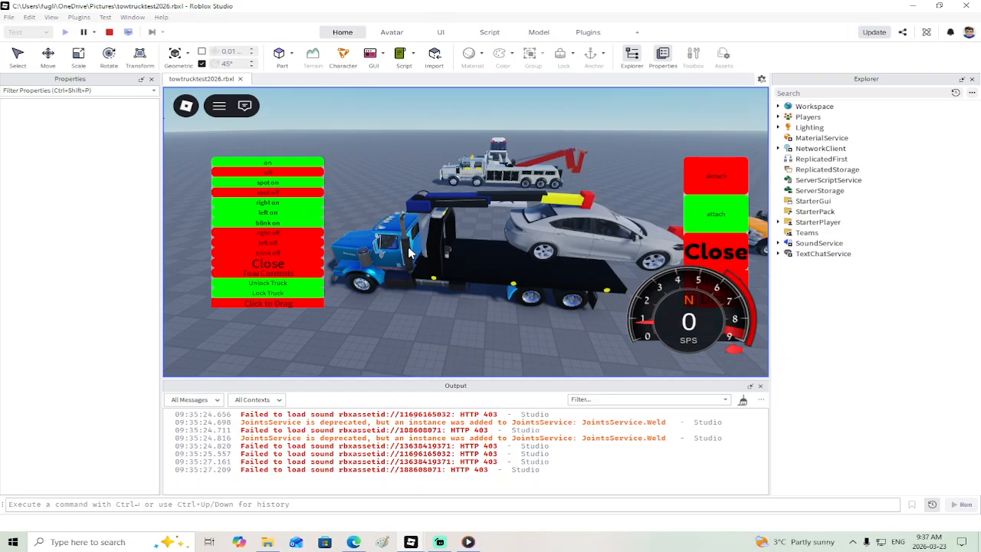
right_click_drag(514, 272, 514, 270)
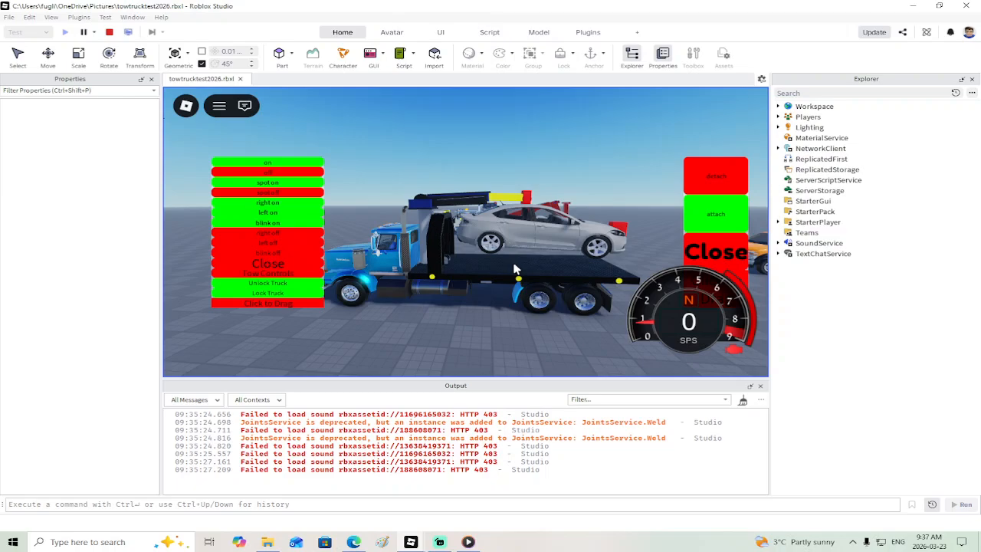
Step: Detach the sedan from the boom so it drops onto the flatbed, and inspect how it sits
left_click(736, 172)
right_click_drag(596, 180, 549, 226)
scroll(549, 225, "up", 3)
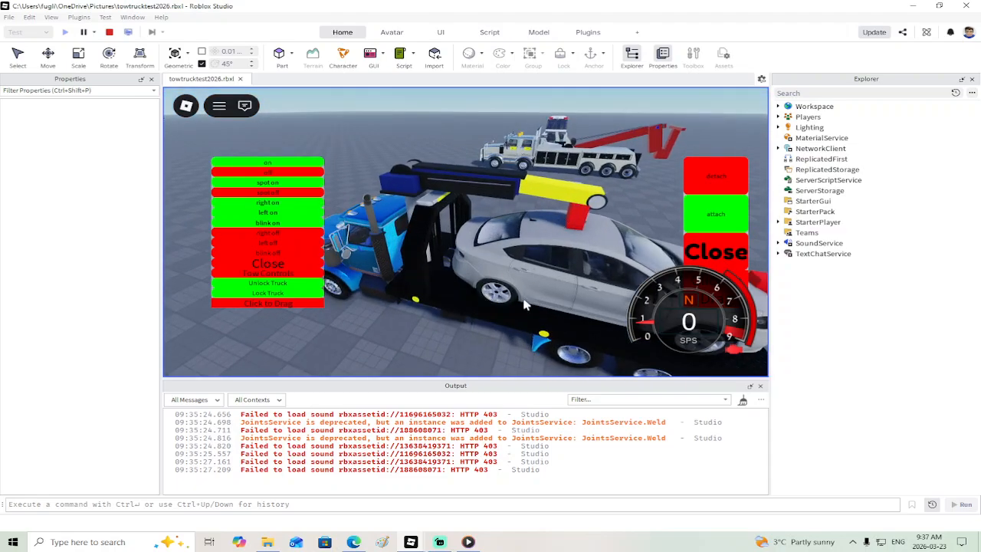
scroll(524, 299, "up", 2)
right_click_drag(517, 299, 510, 305)
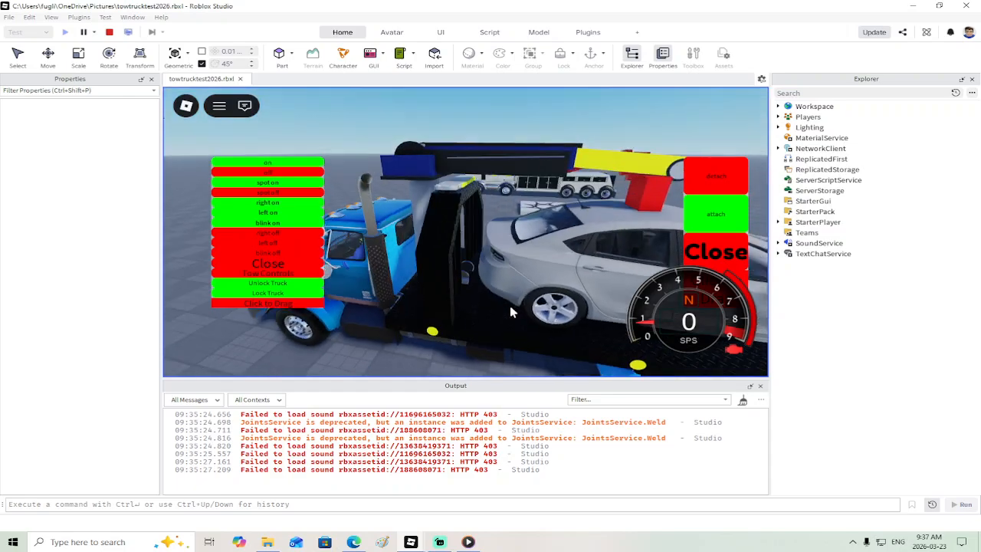
scroll(510, 305, "down", 3)
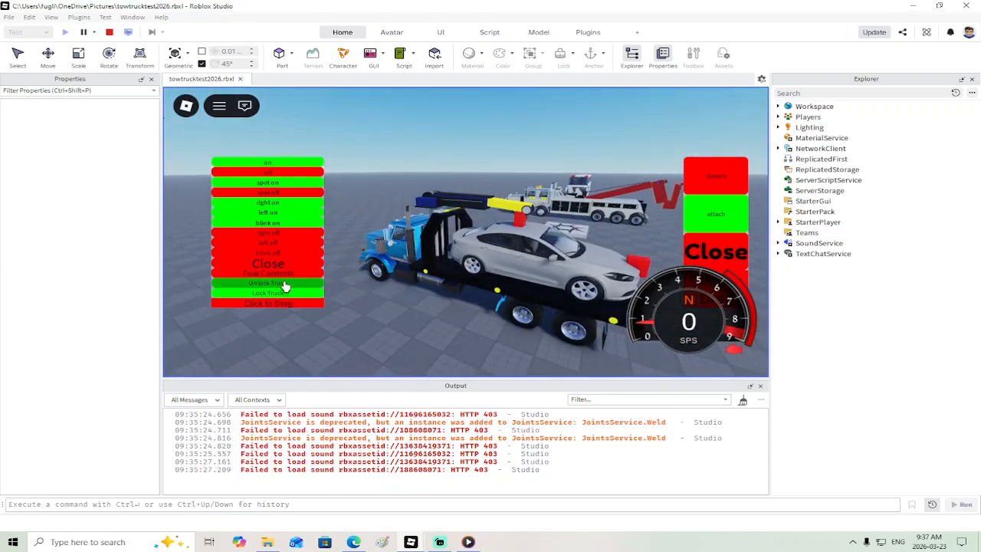
Step: Open the tow controls for the loaded sedan, check its position, and close both the tow controls and the attach/detach panel
left_click(284, 284)
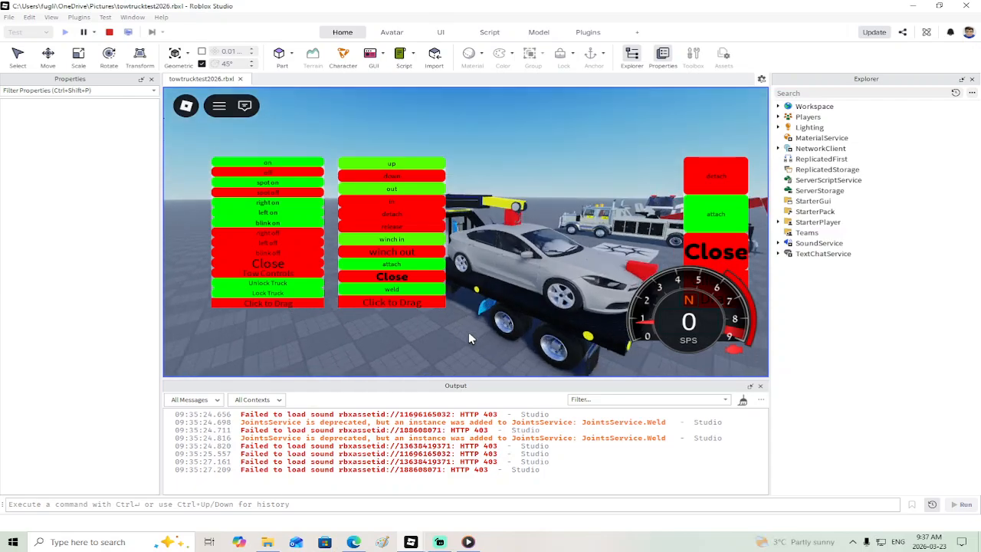
right_click_drag(470, 333, 469, 333)
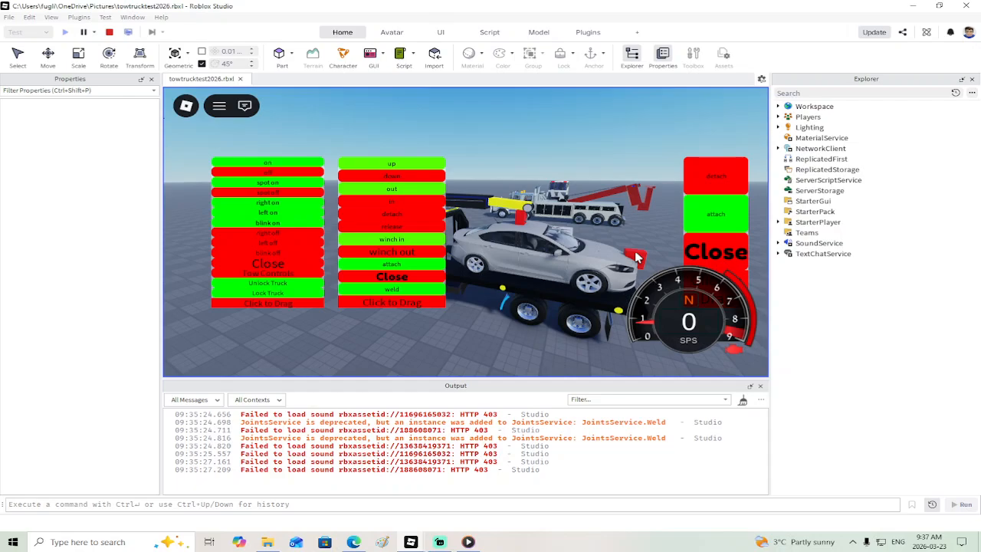
right_click_drag(635, 251, 617, 239)
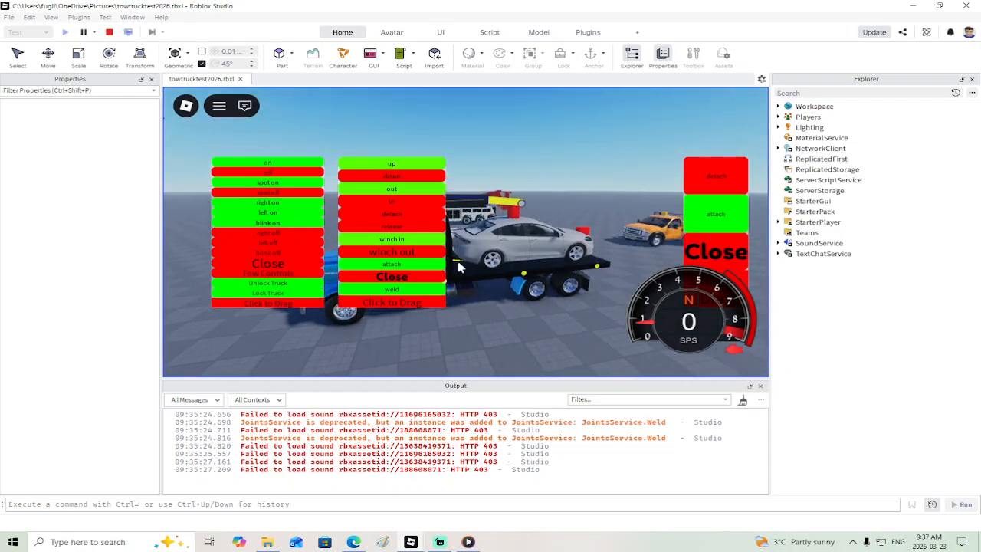
right_click_drag(502, 303, 499, 296)
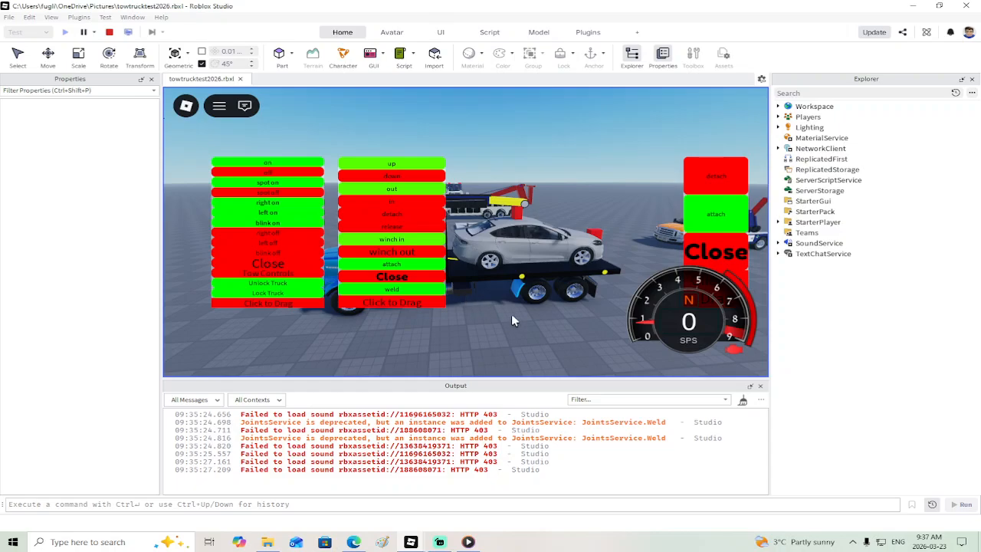
left_click(400, 279)
left_click(702, 253)
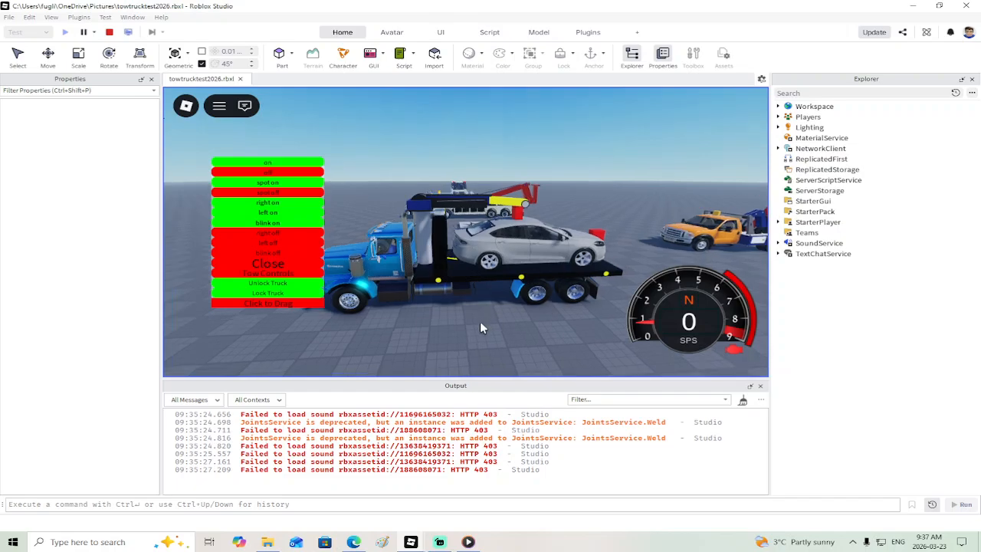
Step: Drive the truck forward with the sedan on its bed, brake to a stop and shift down to neutral
right_click_drag(480, 321, 497, 322)
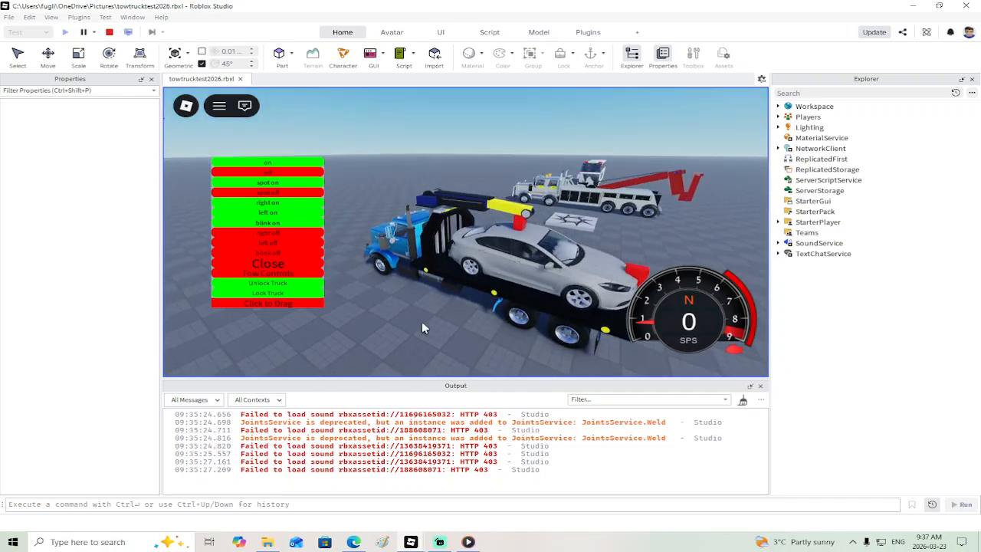
key("w")
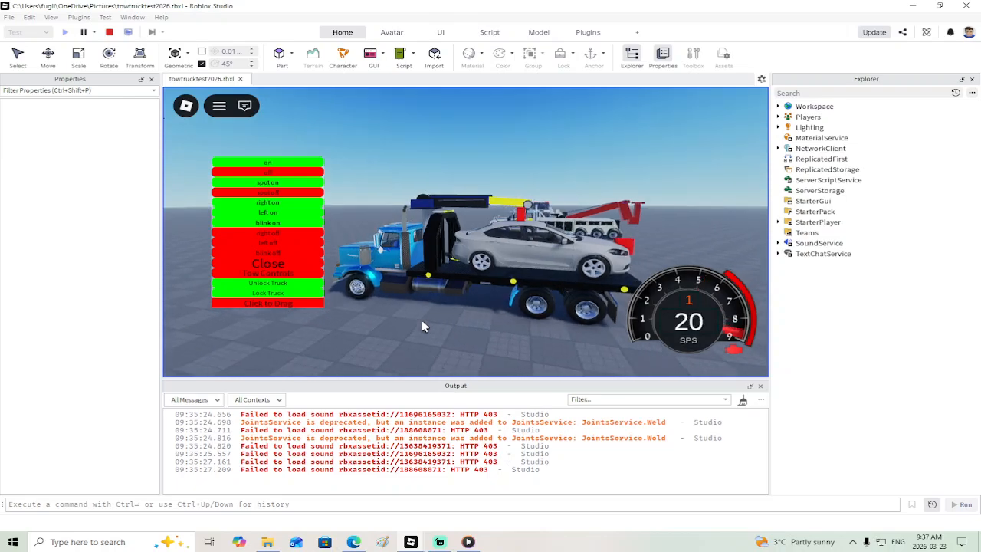
right_click_drag(422, 321, 422, 320)
key("s")
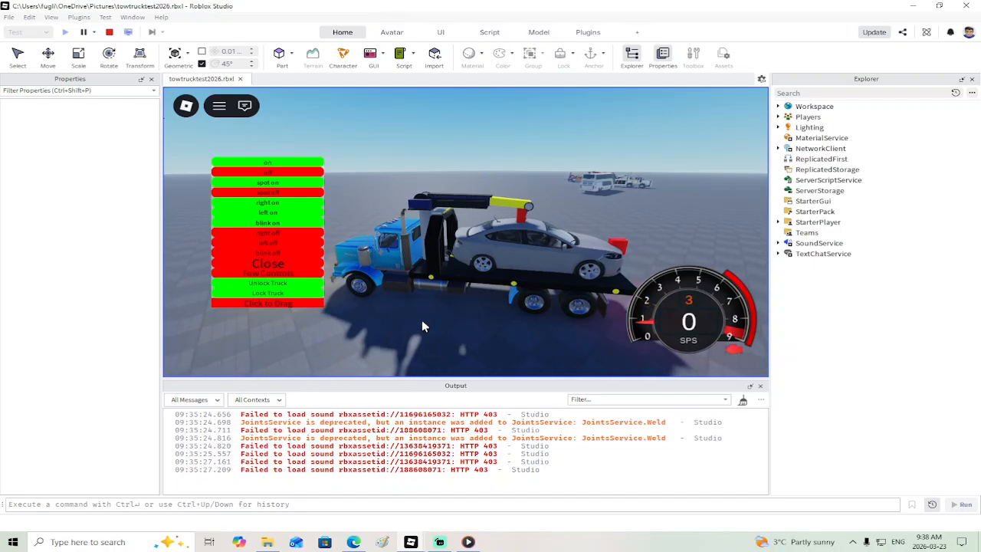
key("q")
key("q")
right_click_drag(422, 320, 422, 321)
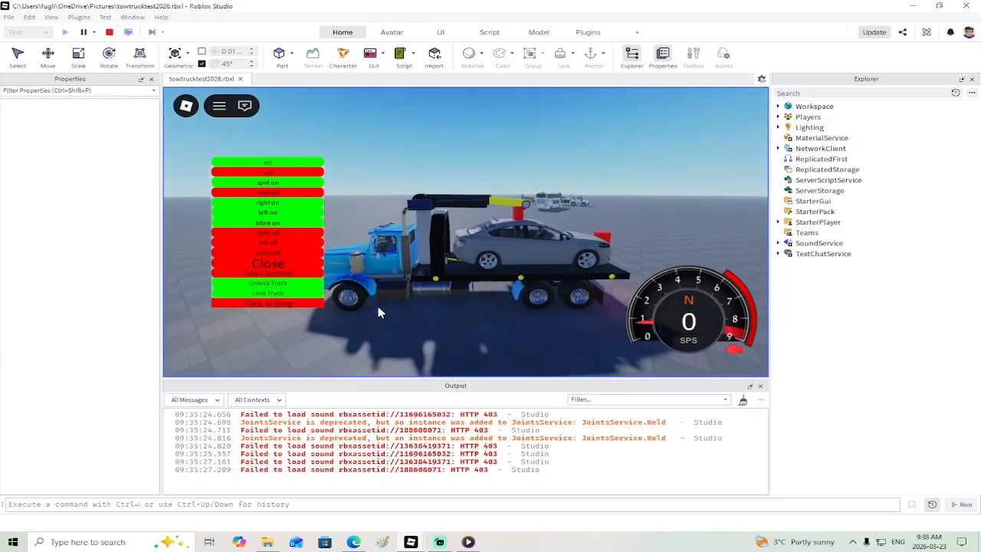
left_click(280, 274)
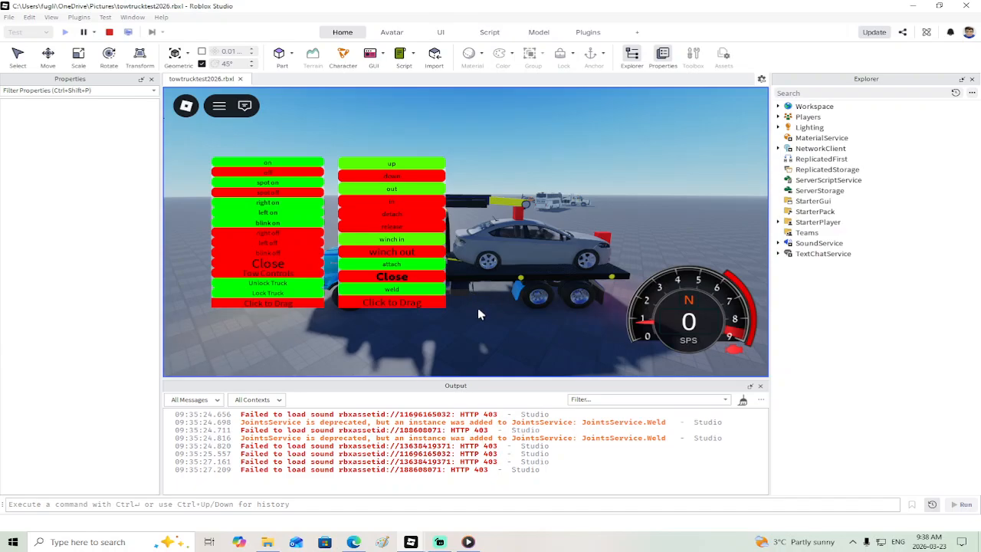
left_click(408, 277)
right_click_drag(424, 294, 424, 295)
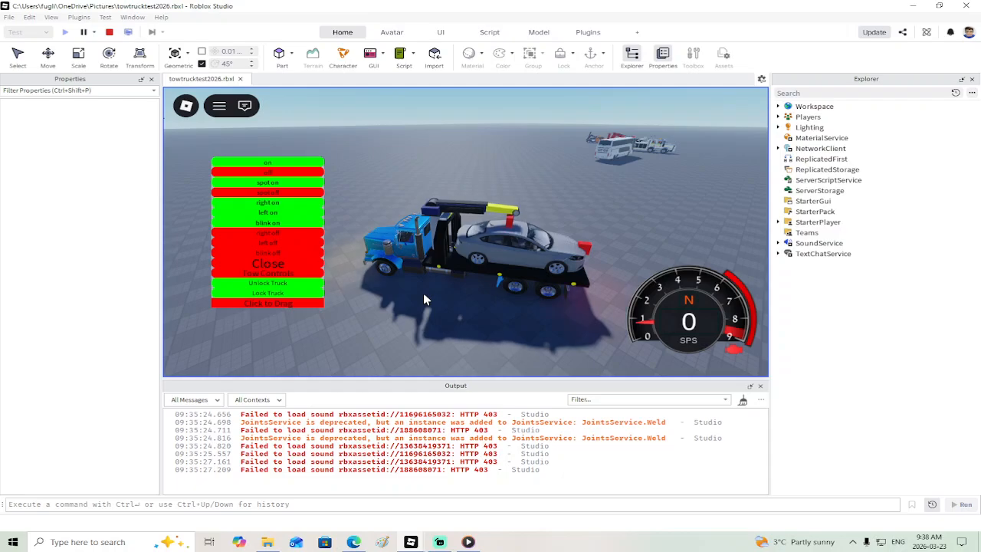
Step: Swing the crane boom away from above the loaded sedan and inspect the truck from its other side
key("r")
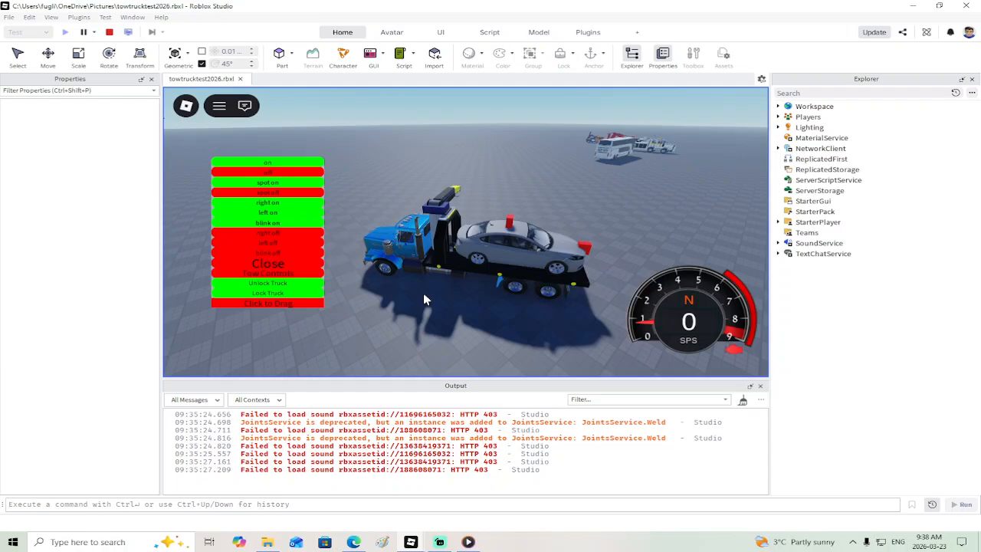
right_click_drag(557, 210, 556, 207)
scroll(557, 208, "up", 3)
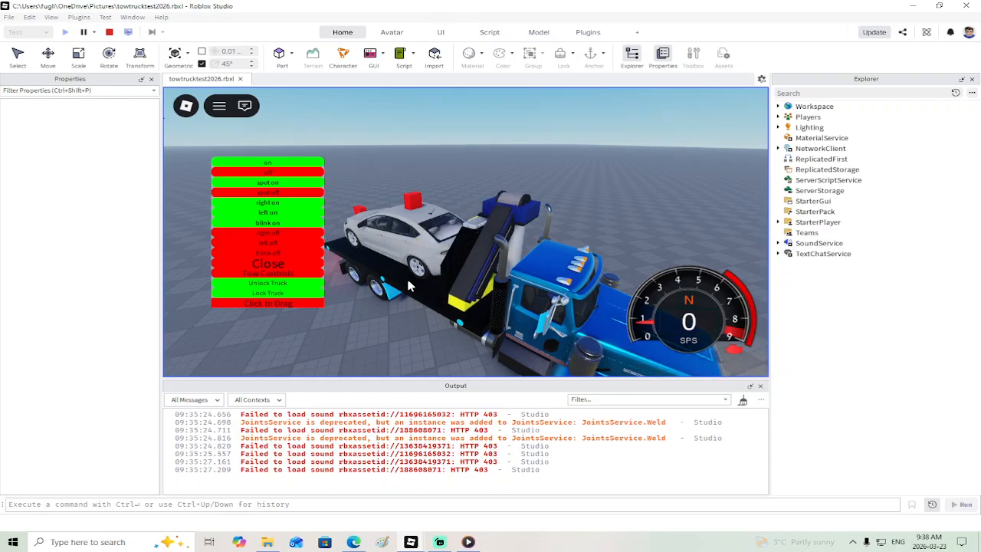
right_click_drag(409, 286, 409, 286)
Step: Open the truck's tow controls and slide the flatbed out behind the chassis with the sedan on it
left_click(281, 277)
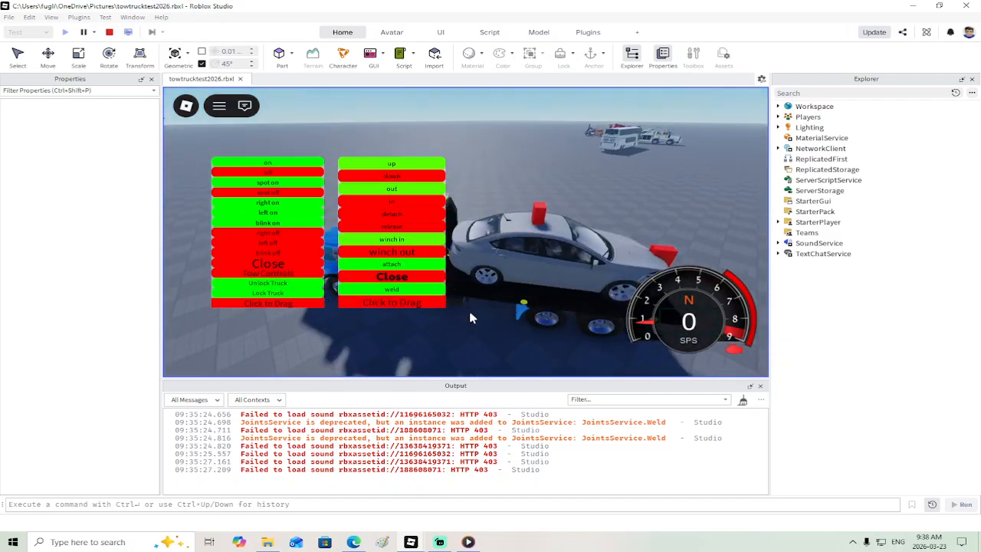
left_click(397, 192)
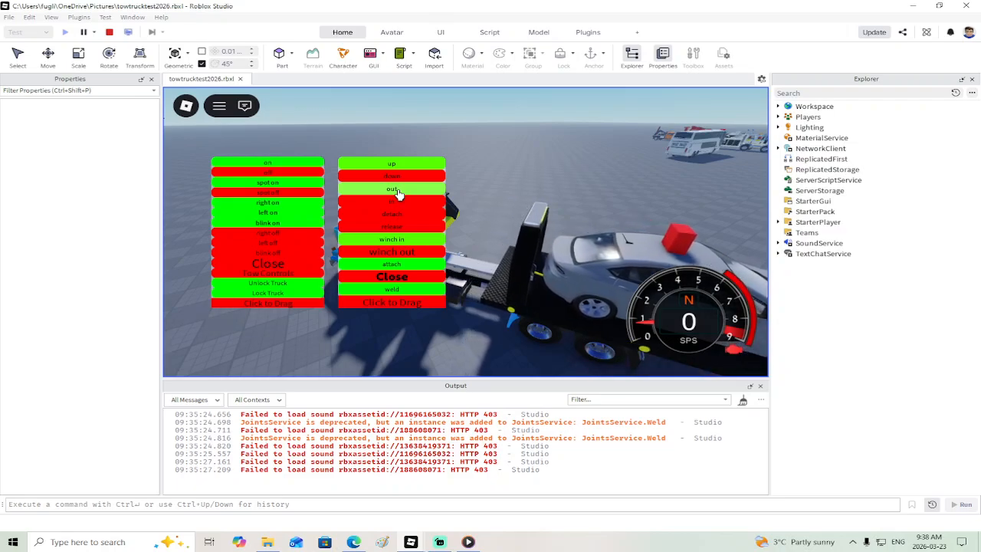
scroll(562, 181, "down", 5)
right_click_drag(563, 183, 565, 191)
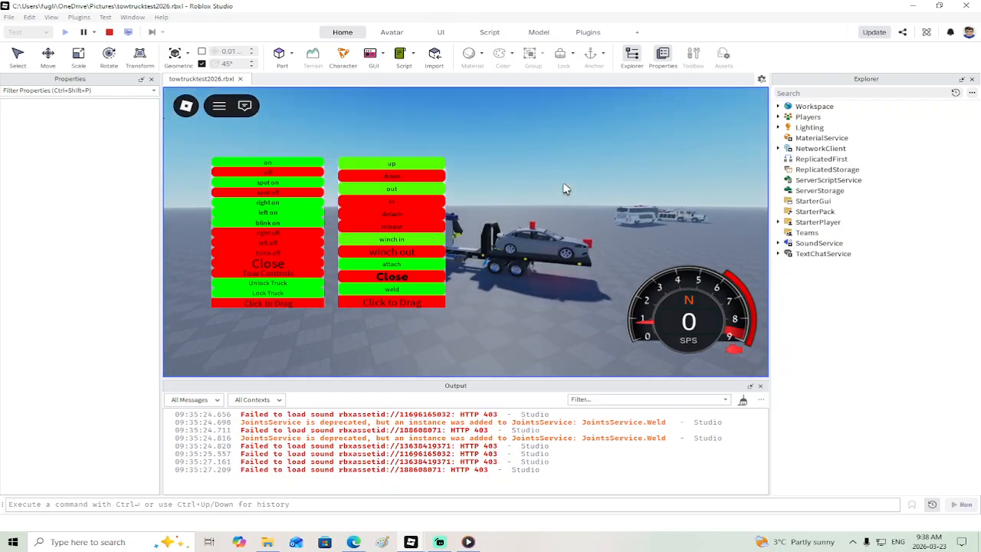
scroll(530, 190, "up", 4)
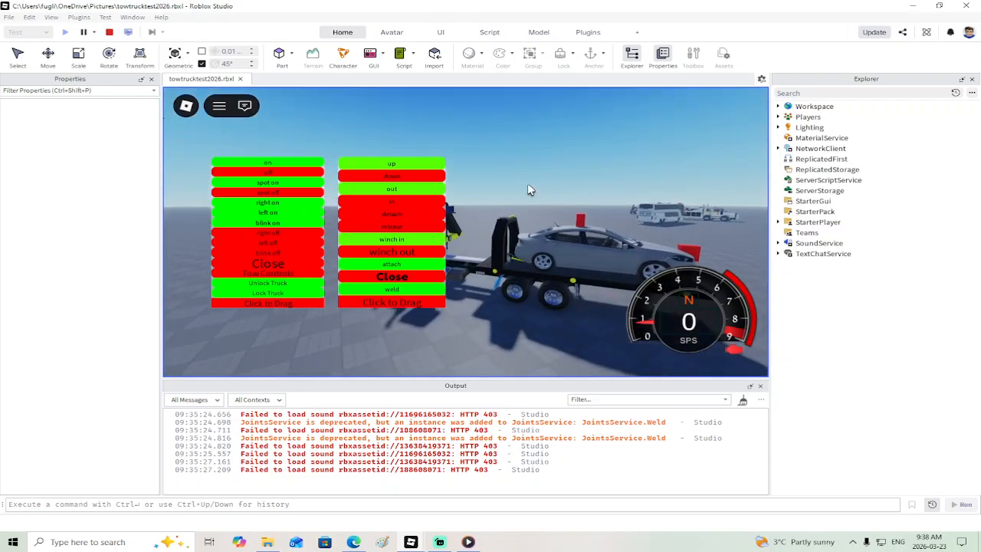
Step: Tilt the extended flatbed until its rear end slopes down toward the ground with the sedan on it
left_click(413, 169)
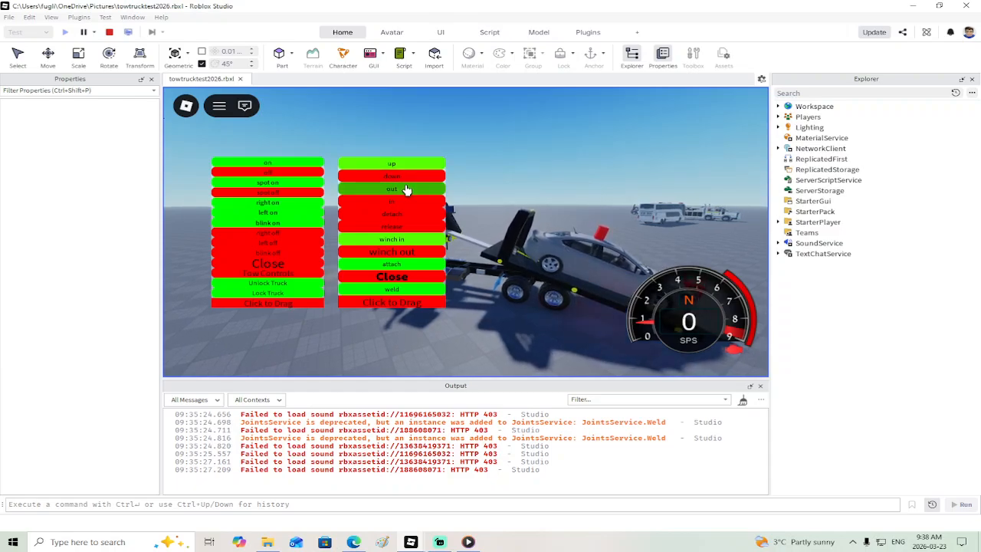
left_click(407, 179)
right_click_drag(596, 181, 596, 181)
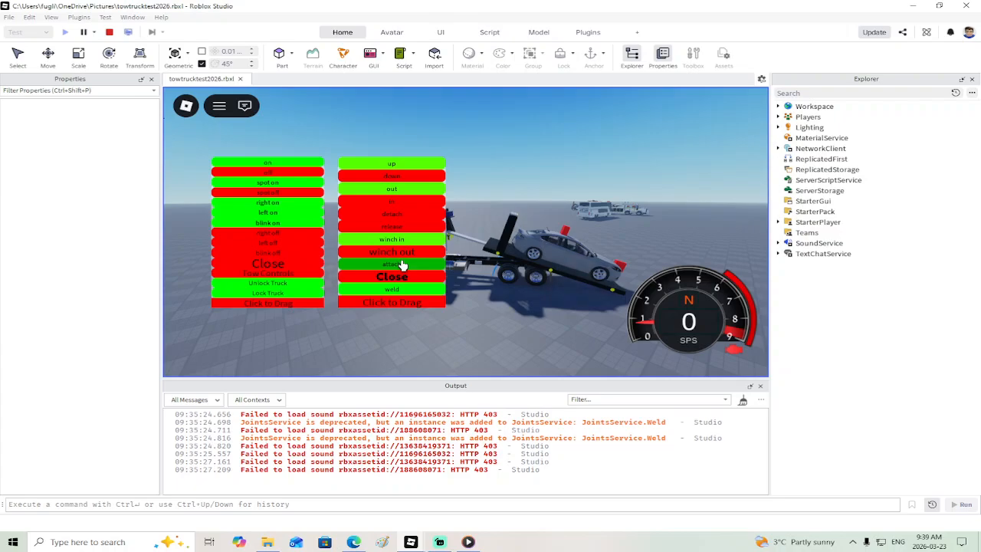
right_click_drag(507, 312, 508, 312)
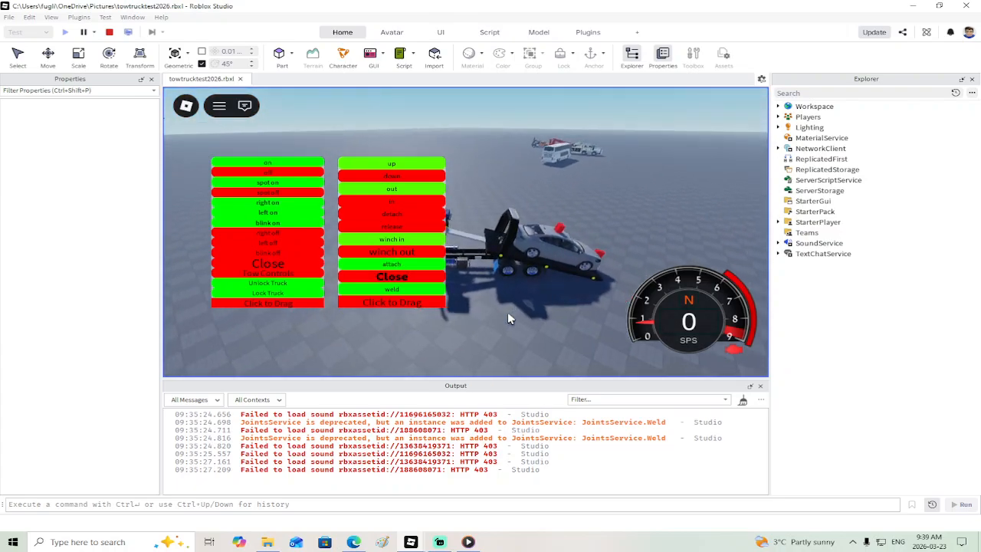
scroll(507, 312, "up", 2)
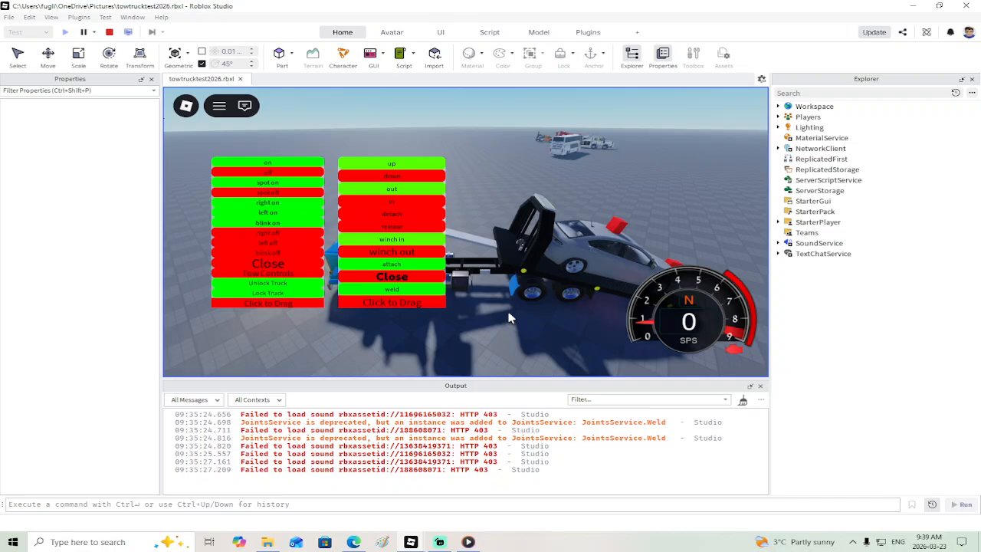
Step: Close the tow controls, get out of the truck, and walk to the sedan on the tilted flatbed
left_click(420, 278)
key("space")
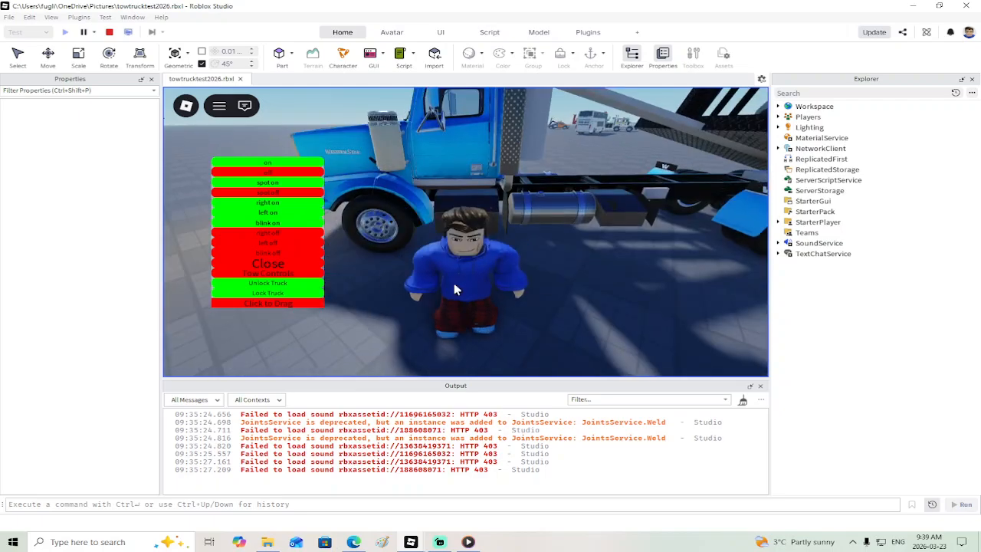
key("d")
key("w")
key("space")
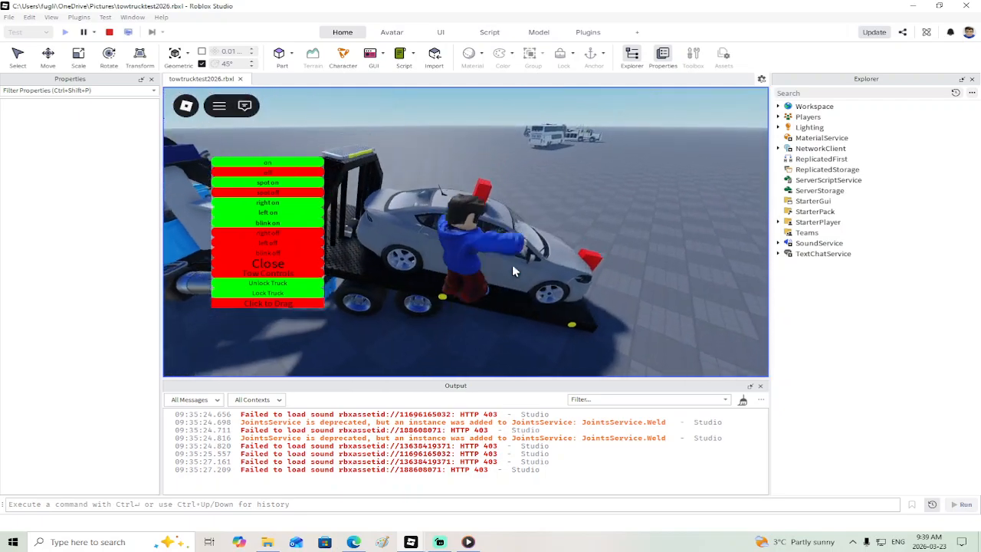
Step: Move the character around the sedan on the tilted bed, covering its front, cabin, side and rear
key("w")
key("d")
key("s")
key("space")
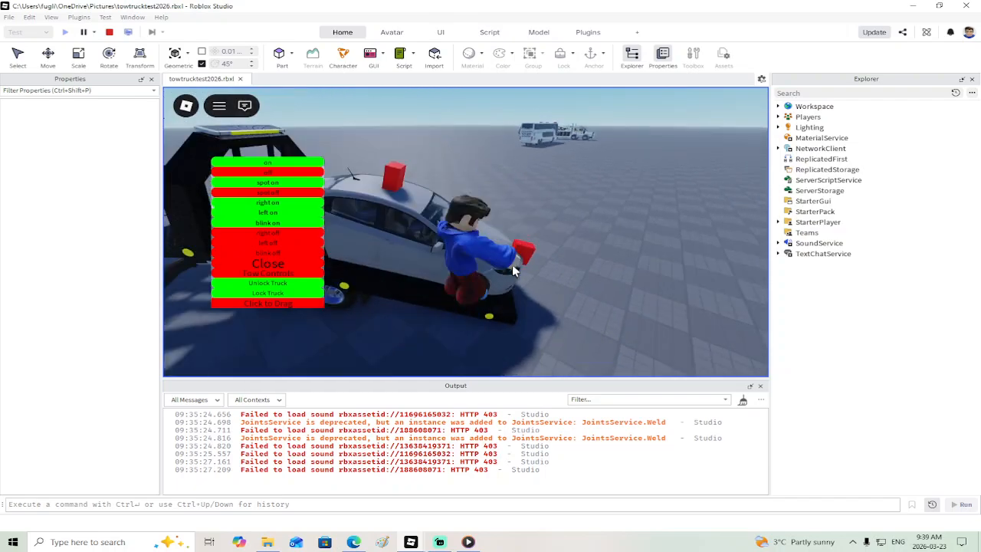
key("w")
key("space")
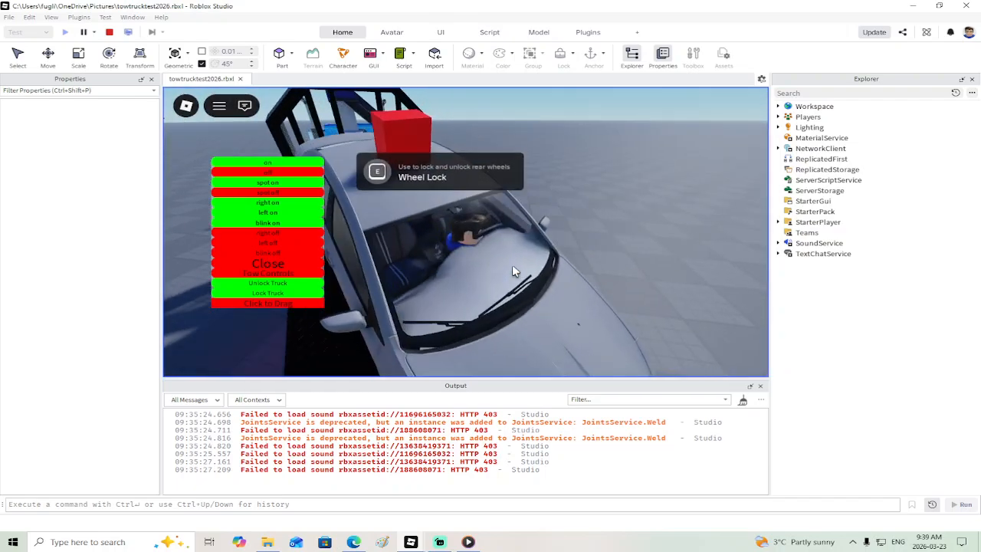
key("s")
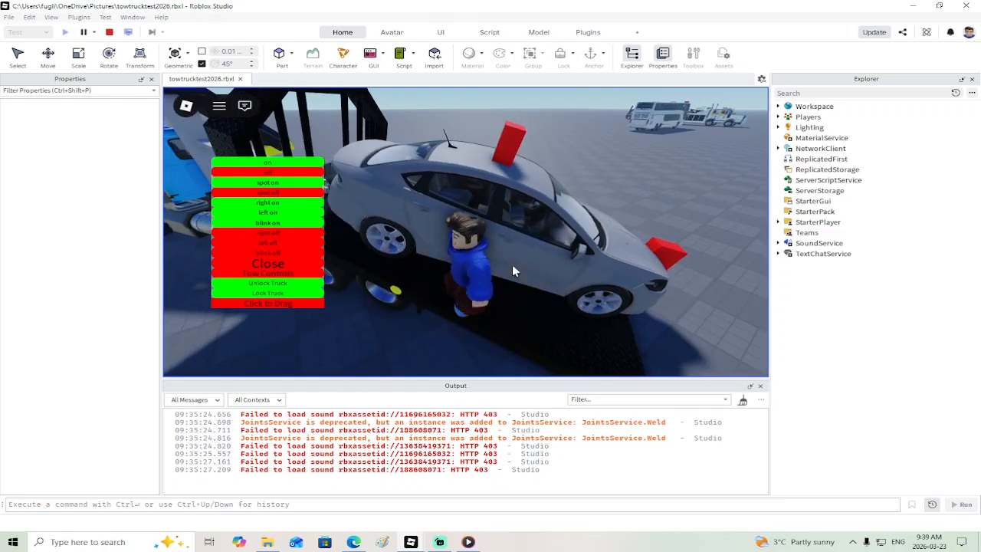
key("a")
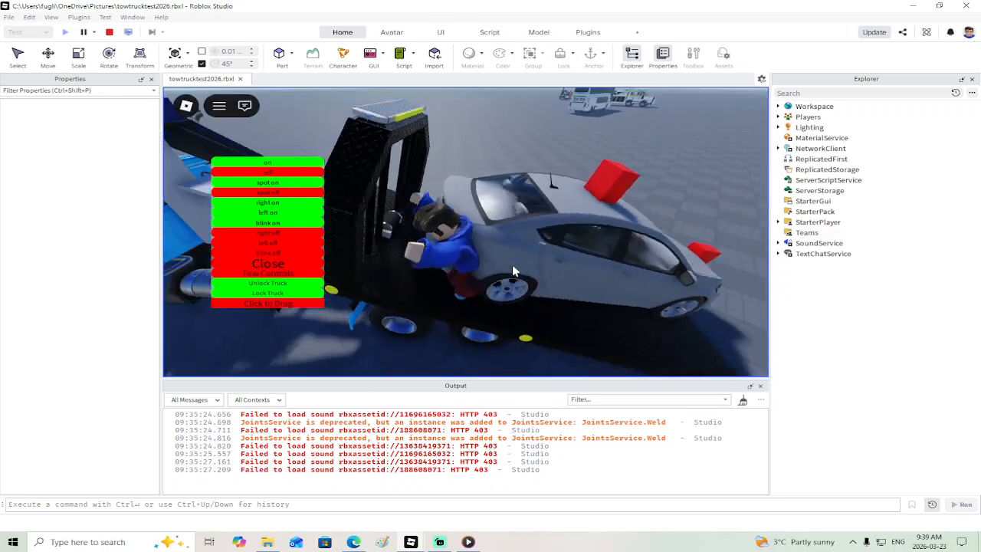
key("d")
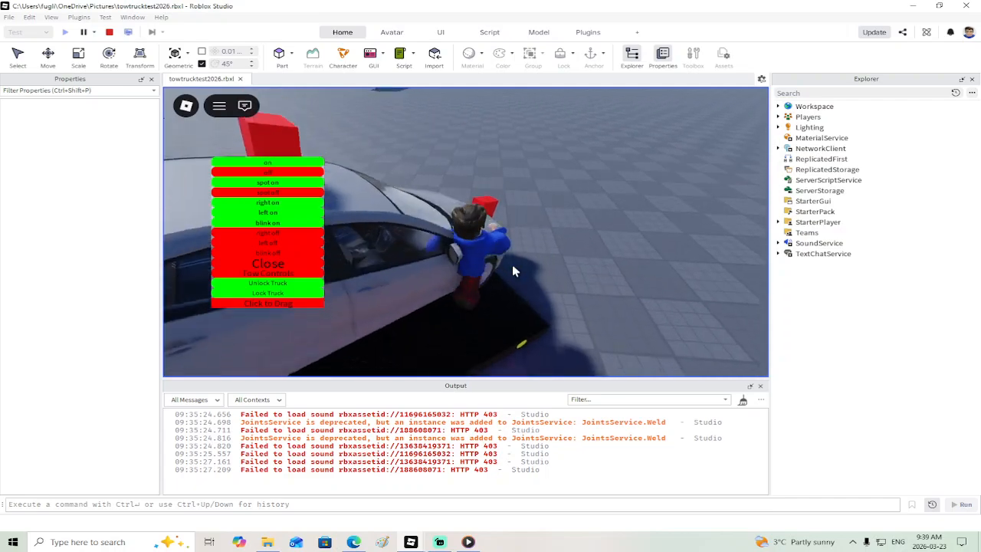
key("s")
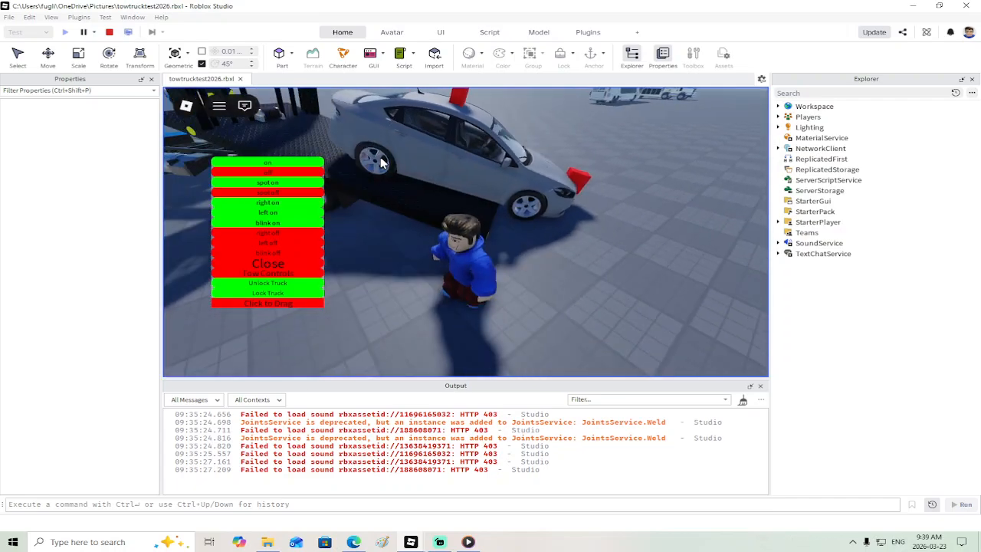
Step: Climb back onto the bed, move past the sedan to its hood, and end the playtest
key("w")
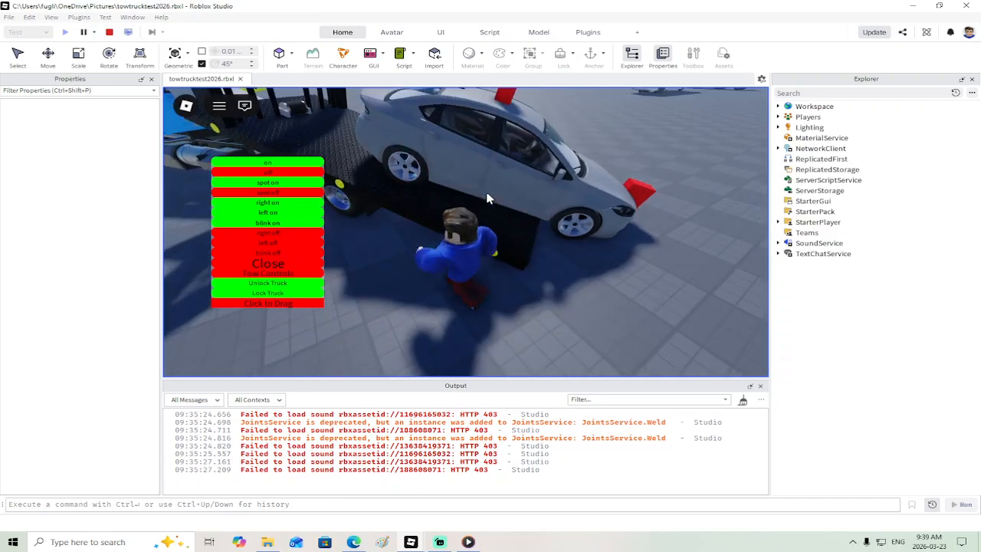
key("space")
key("w")
key("d")
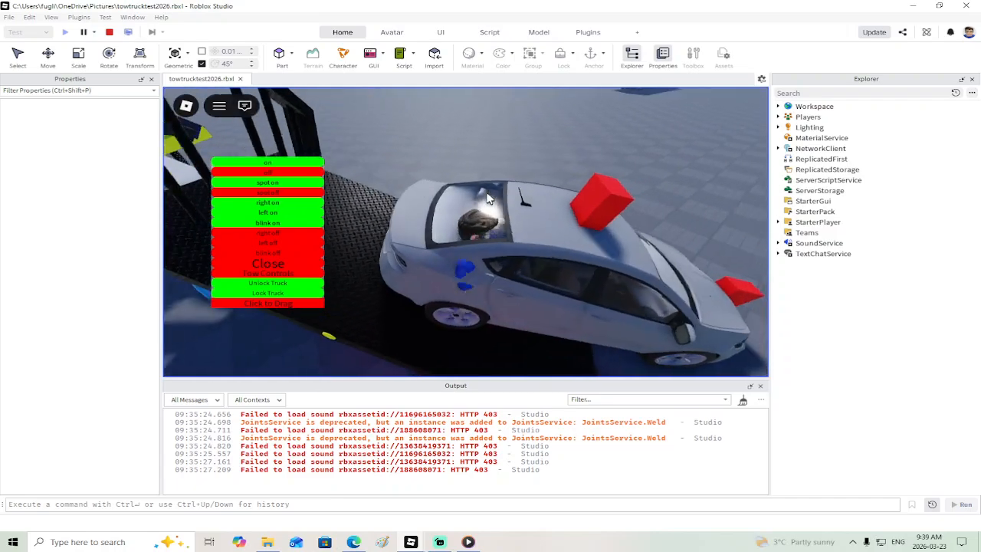
key("s")
key("w")
key("d")
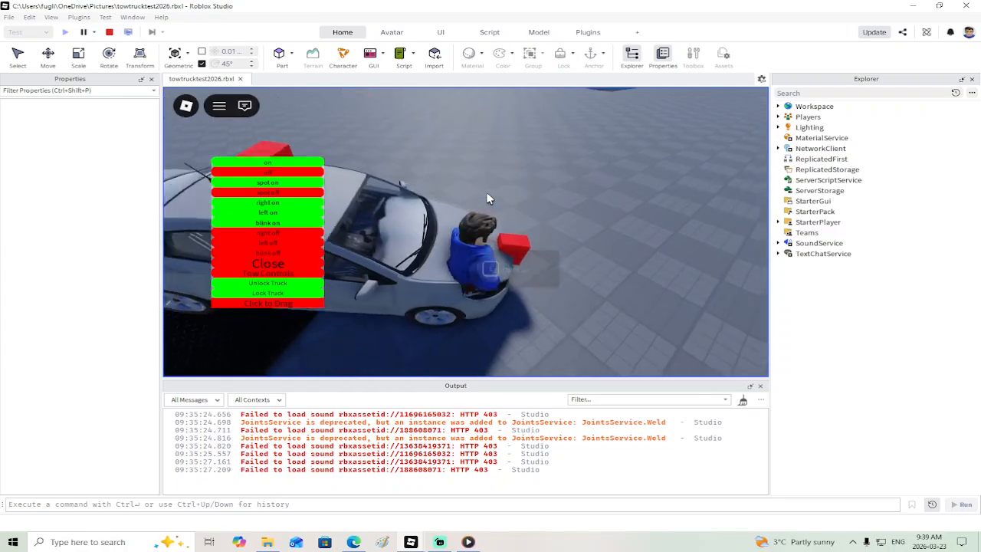
key("s")
key("a")
key("a")
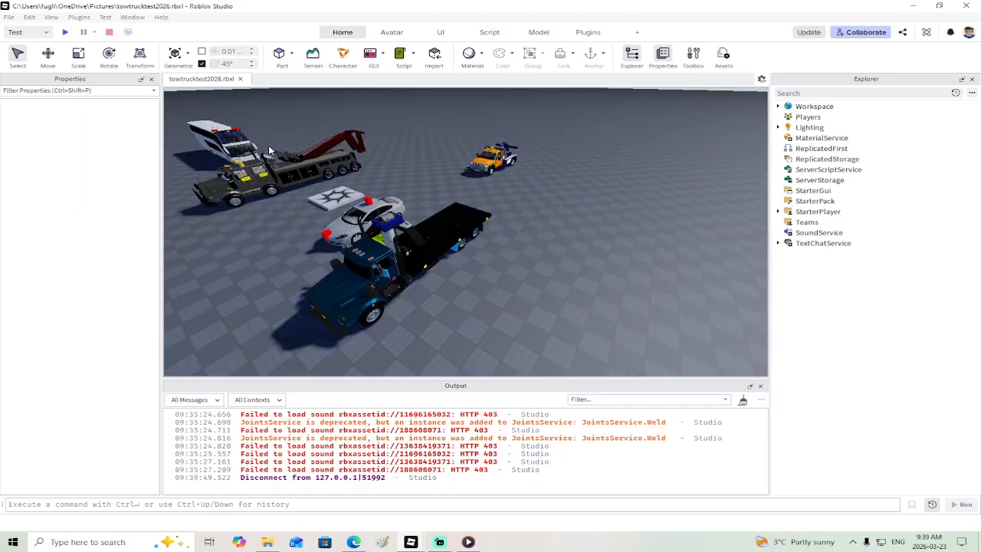
Step: Examine the blue flatbed, the sedan and the other parked tow trucks in the edit view from several angles
key("w")
right_click_drag(460, 196, 470, 236)
key("s")
key("w")
key("s")
key("d")
key("w")
key("s")
key("w")
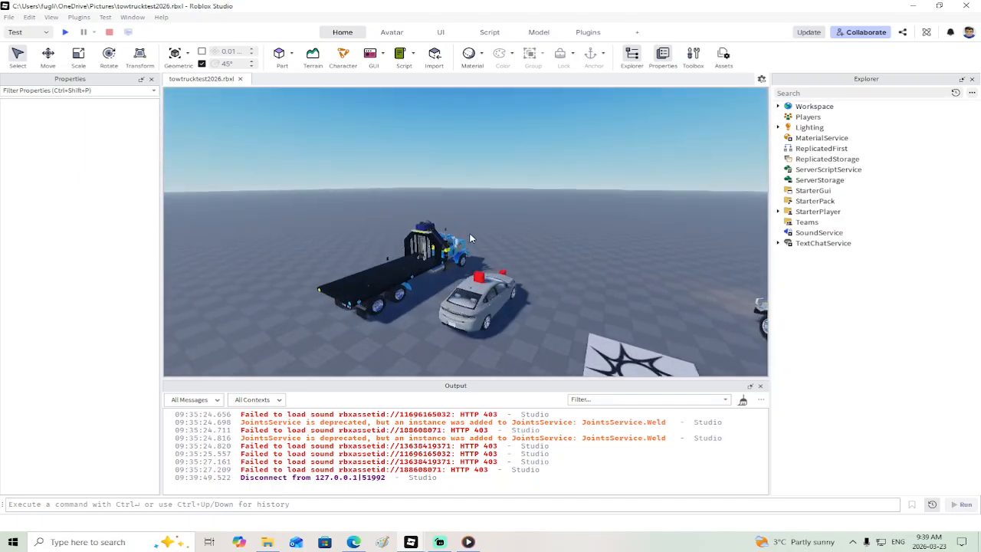
key("a")
right_click_drag(546, 287, 546, 288)
key("s")
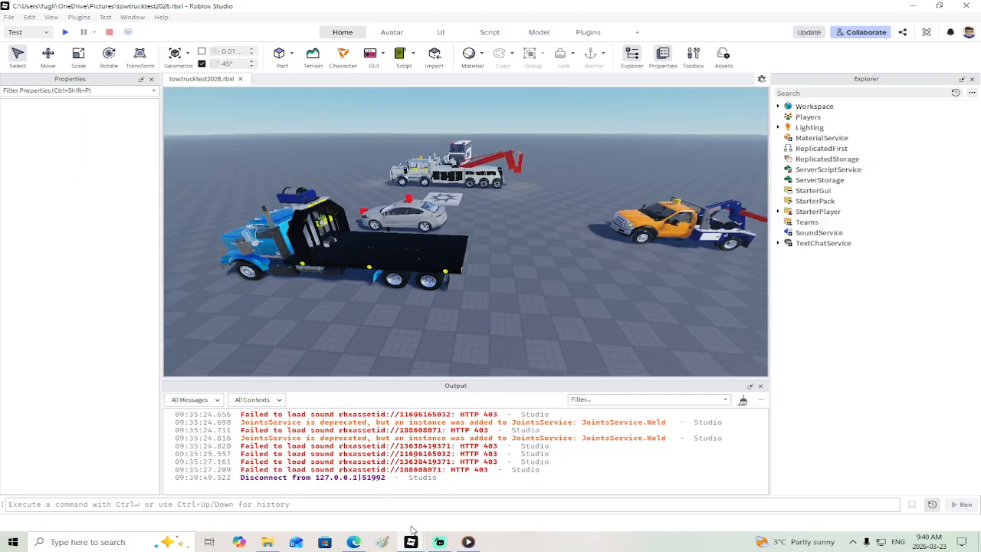
Step: Switch to the Bue Trucking City map expansion place and look over its parked tow trucks and output log
mouse_move(439, 542)
mouse_move(411, 536)
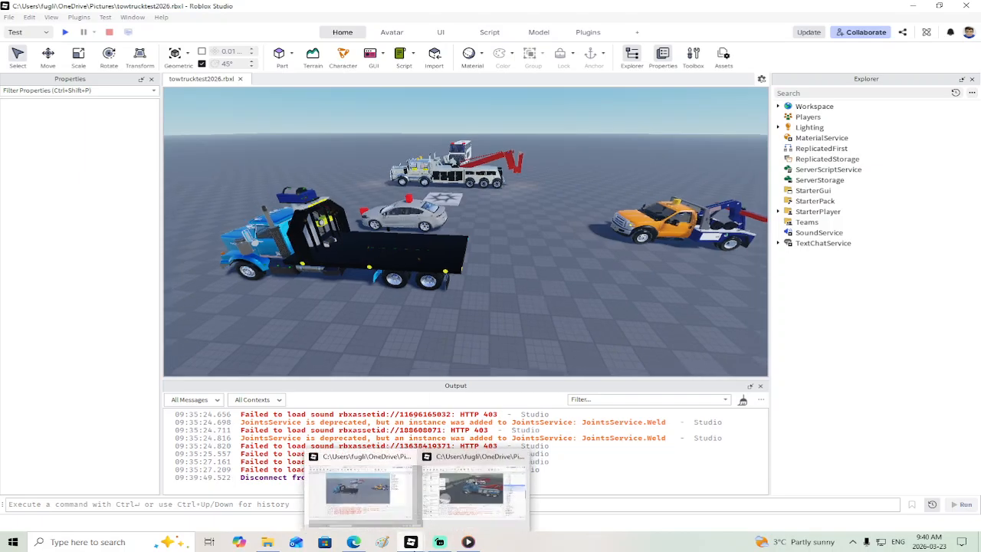
left_click(366, 491)
key("s")
right_click_drag(487, 244, 465, 280)
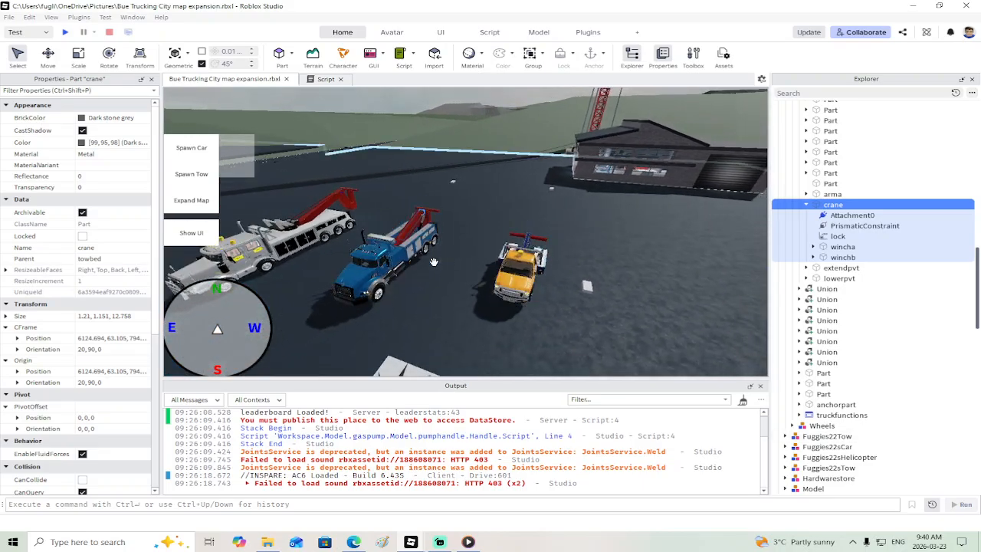
mouse_move(412, 543)
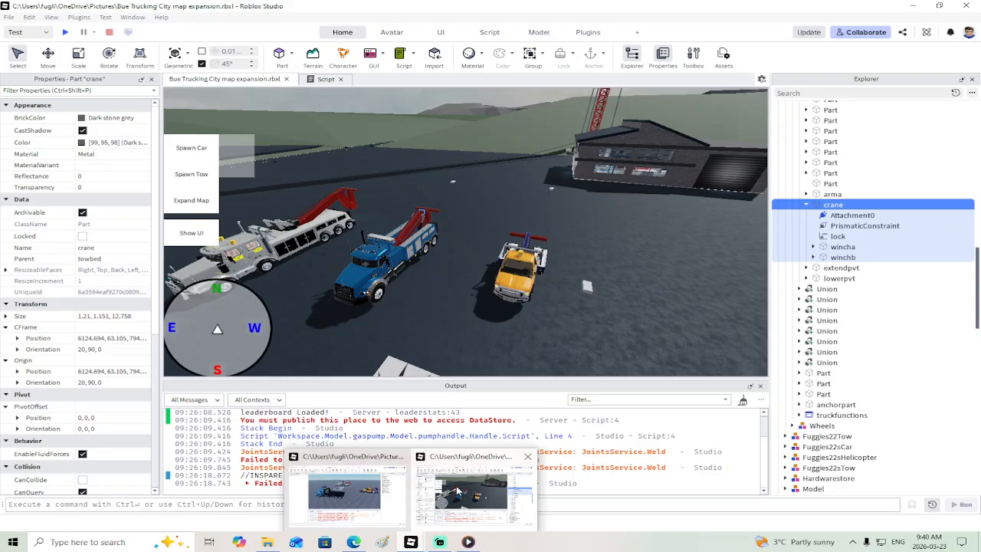
left_click(458, 492)
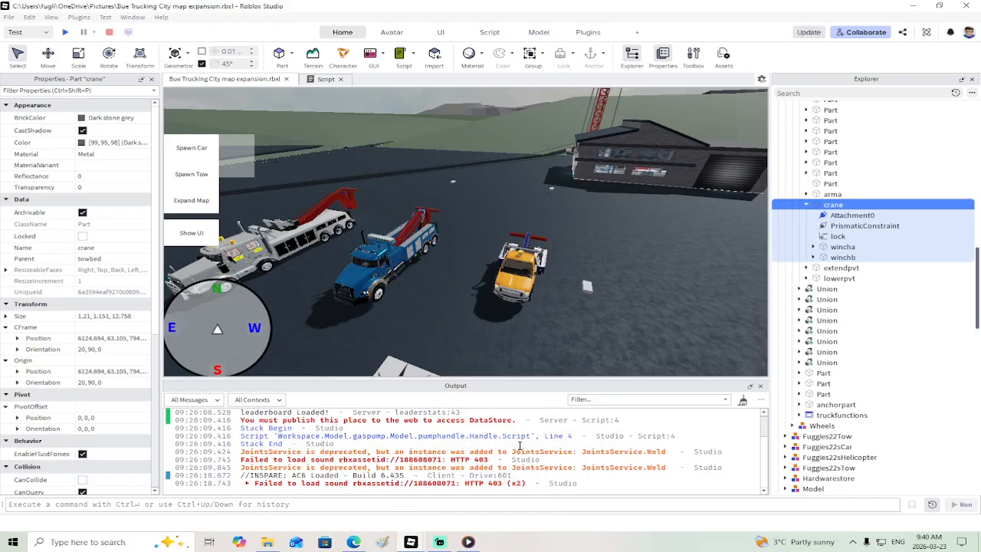
scroll(418, 458, "up", 2)
Step: Return to the towtrucktest2026 place and select the blue flatbed model, followed by the white heavy wrecker model
mouse_move(411, 543)
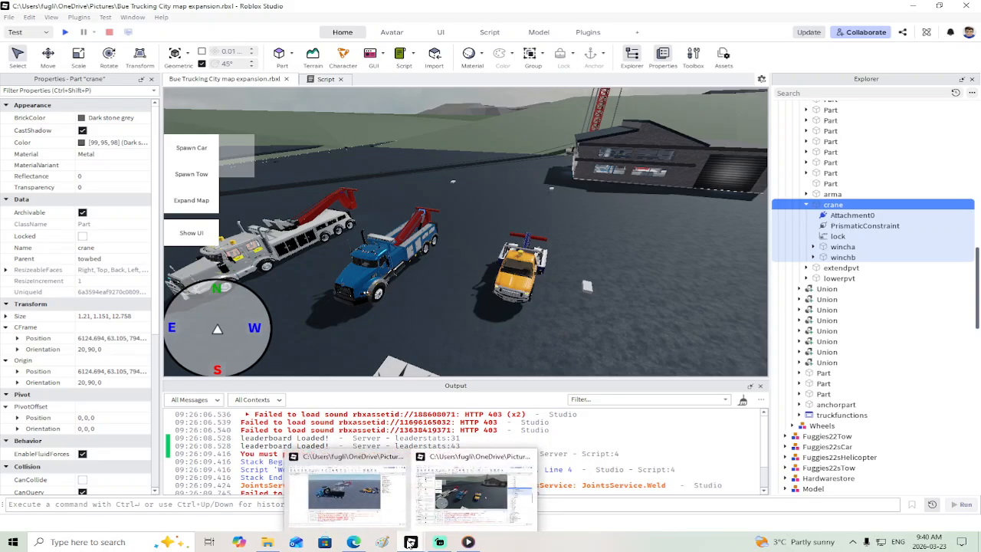
left_click(350, 488)
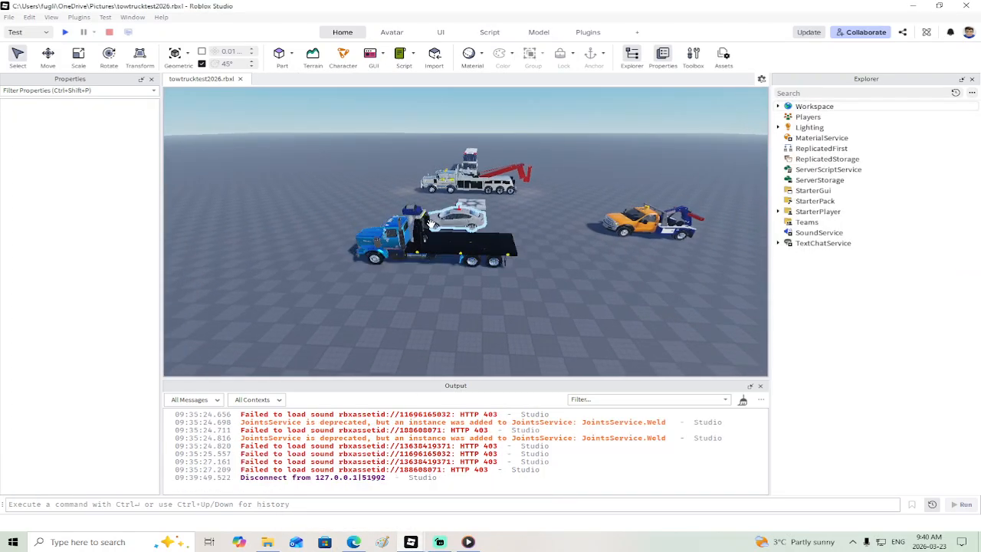
left_click(407, 240)
right_click_drag(561, 309, 567, 309)
key("a")
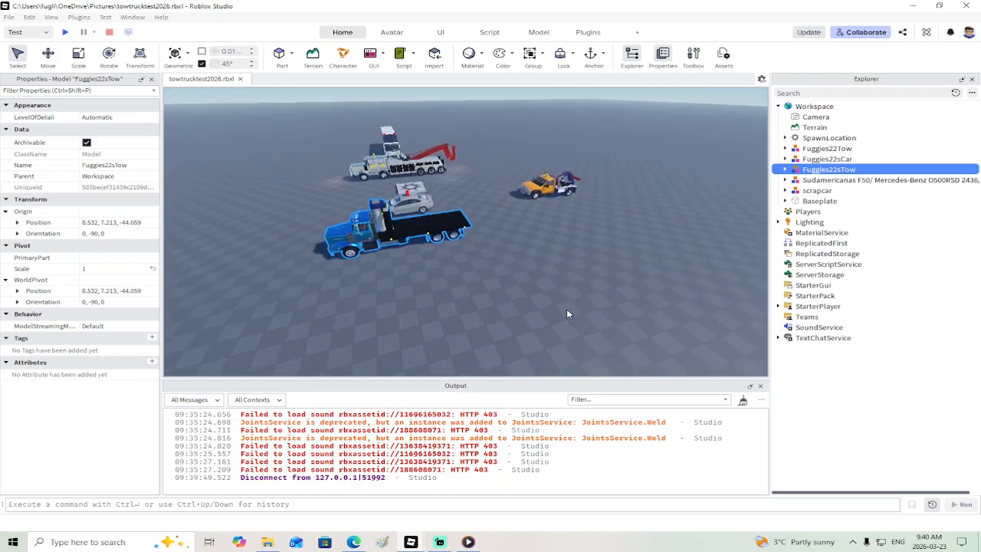
left_click(414, 164)
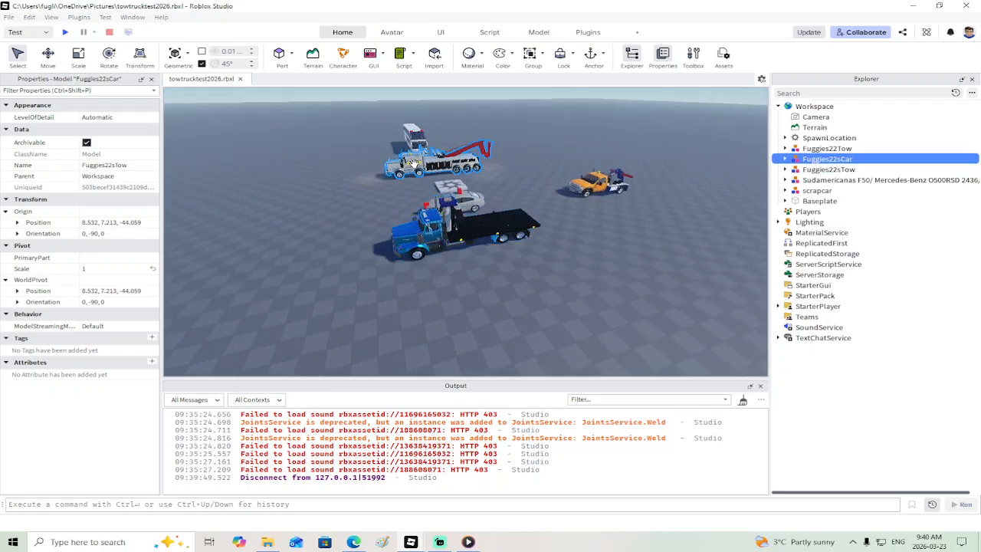
right_click(440, 221)
left_click(468, 20)
Step: Switch to the Bue Trucking City map expansion place and select the heavy wrecker in the row of parked tow trucks
mouse_move(411, 544)
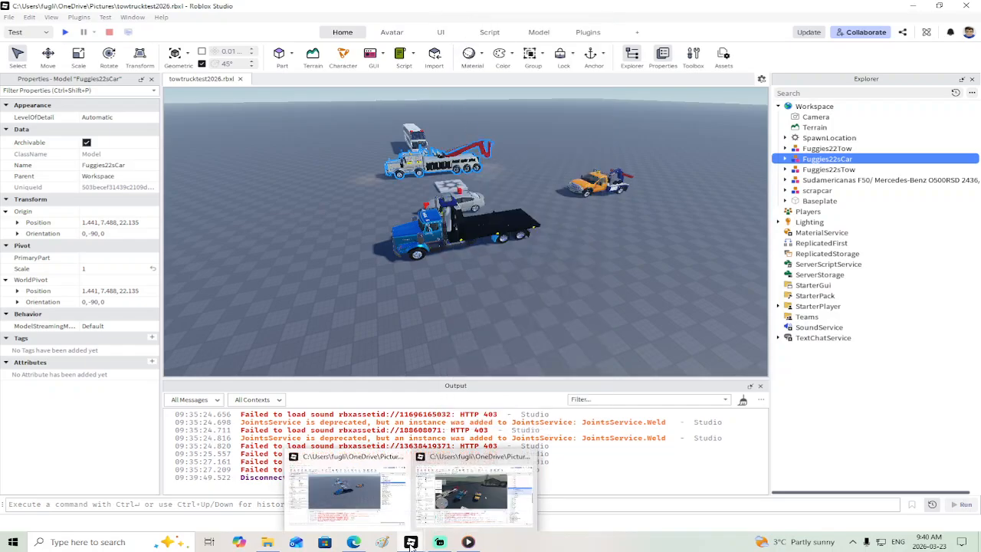
left_click(362, 503)
middle_click_drag(323, 302, 423, 248)
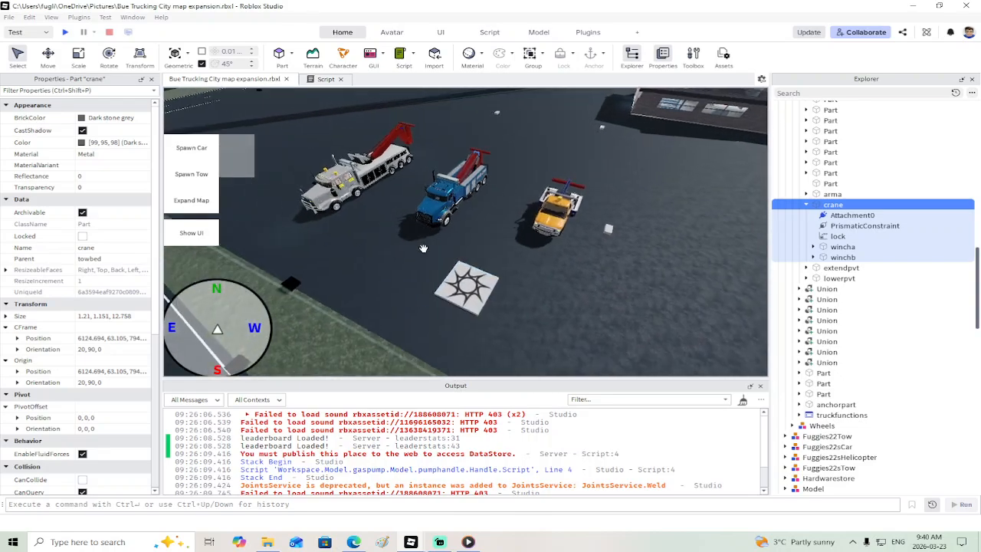
scroll(423, 249, "down", 2)
left_click(400, 181)
right_click_drag(400, 181, 418, 228)
scroll(419, 229, "down", 3)
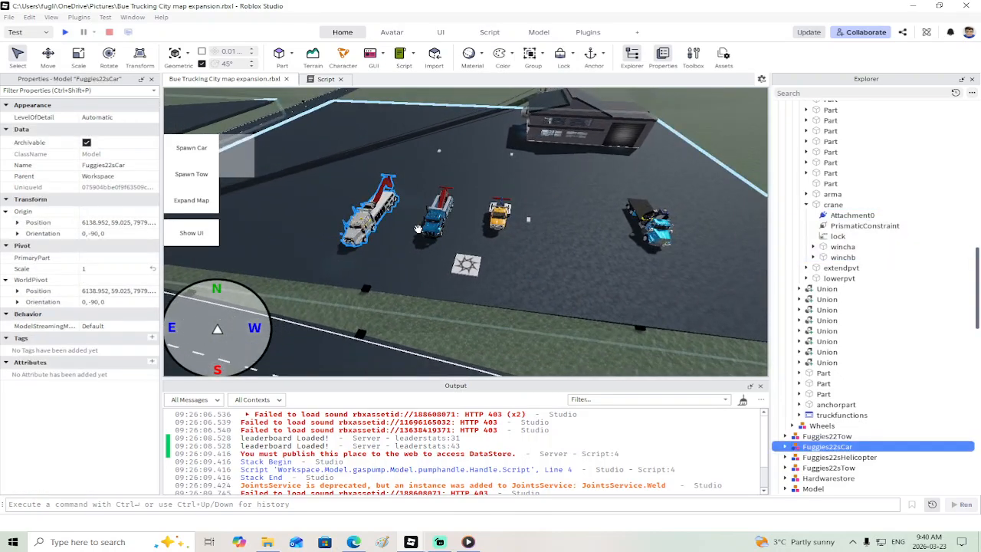
Step: Delete the old heavy wrecker and the blue flatbed from the row of parked tow trucks in the city map
key("Delete")
left_click(659, 218)
key("Delete")
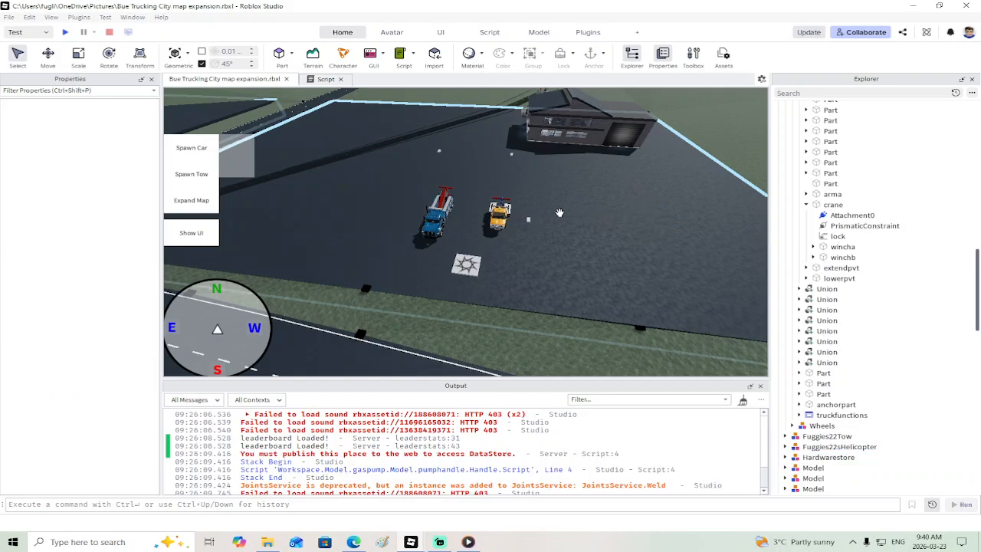
Step: Paste the copied heavy wrecker into the city map and place it on the lot beside the remaining tow trucks
right_click(560, 213)
left_click(593, 31)
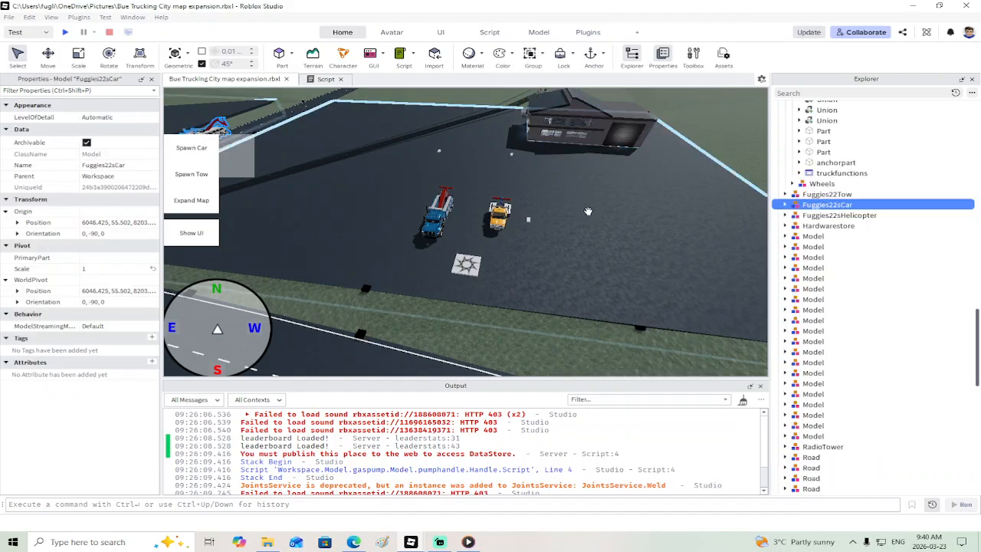
key("f")
scroll(523, 214, "down", 4)
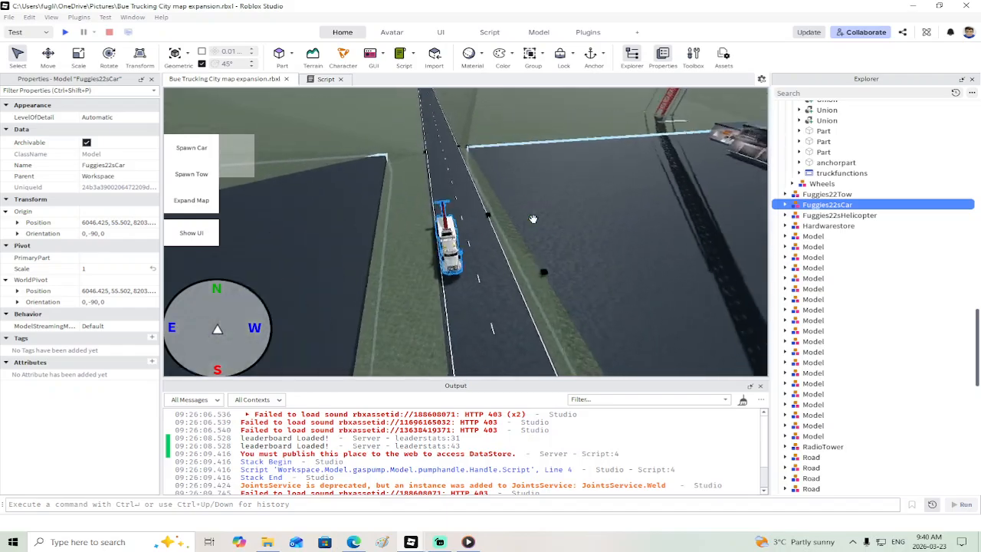
right_click_drag(532, 217, 480, 232)
left_click_drag(480, 232, 589, 219)
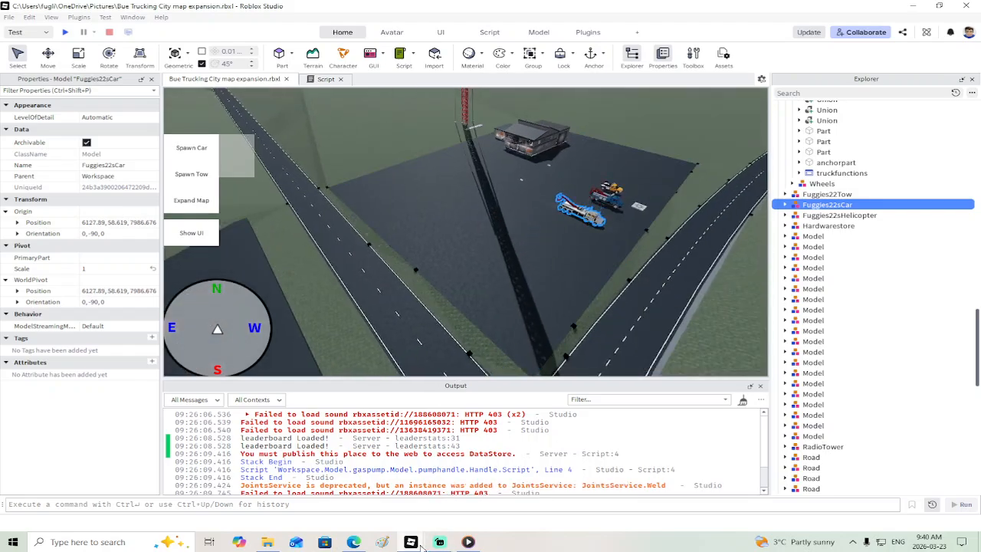
Step: Switch to the towtrucktest2026 place and copy the blue flatbed model
mouse_move(420, 546)
left_click(385, 489)
left_click(423, 232)
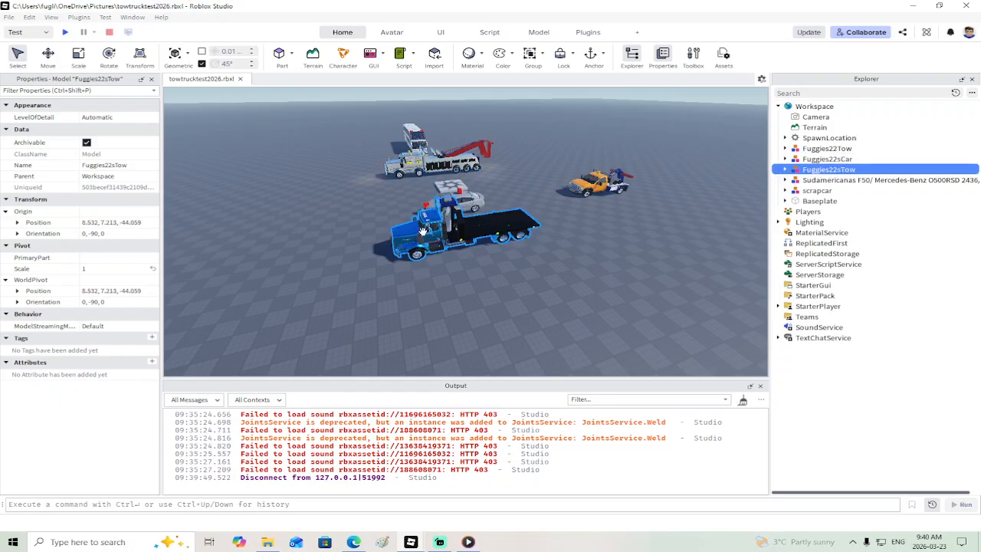
right_click(816, 172)
left_click(834, 186)
Step: Return to the Bue Trucking City map expansion place, paste the blue flatbed, and park it beside the heavy wrecker
mouse_move(411, 542)
left_click(490, 490)
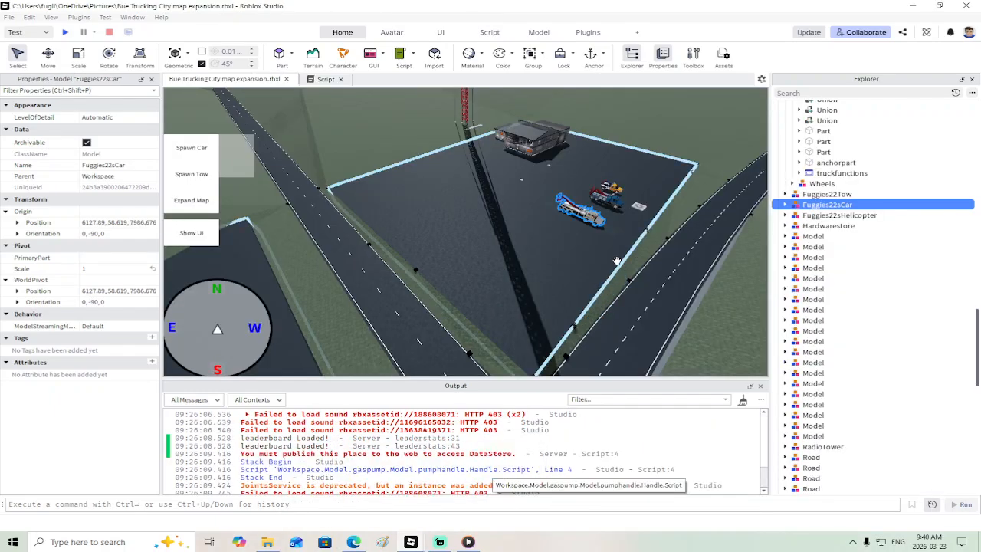
left_click(587, 233)
right_click(580, 235)
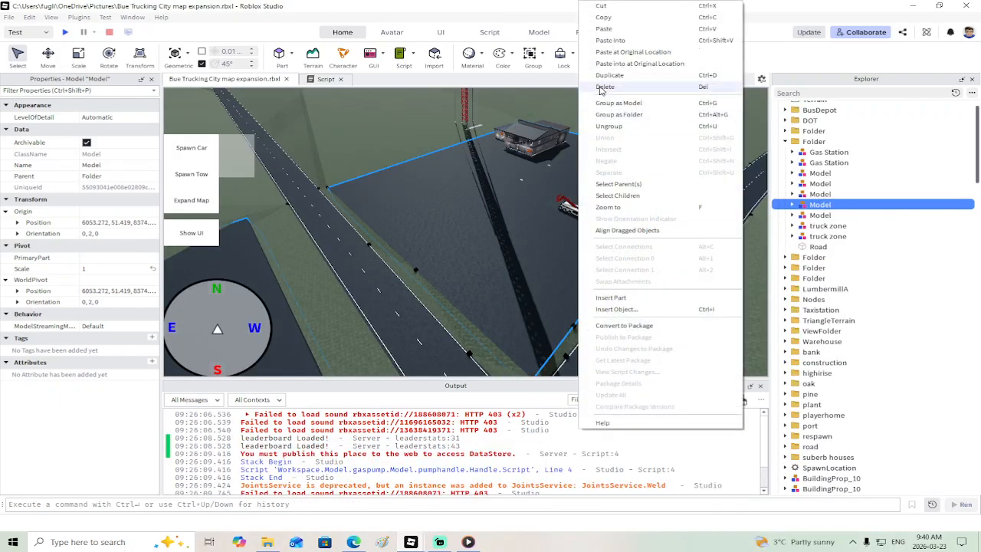
left_click(611, 32)
left_click_drag(352, 273, 441, 250)
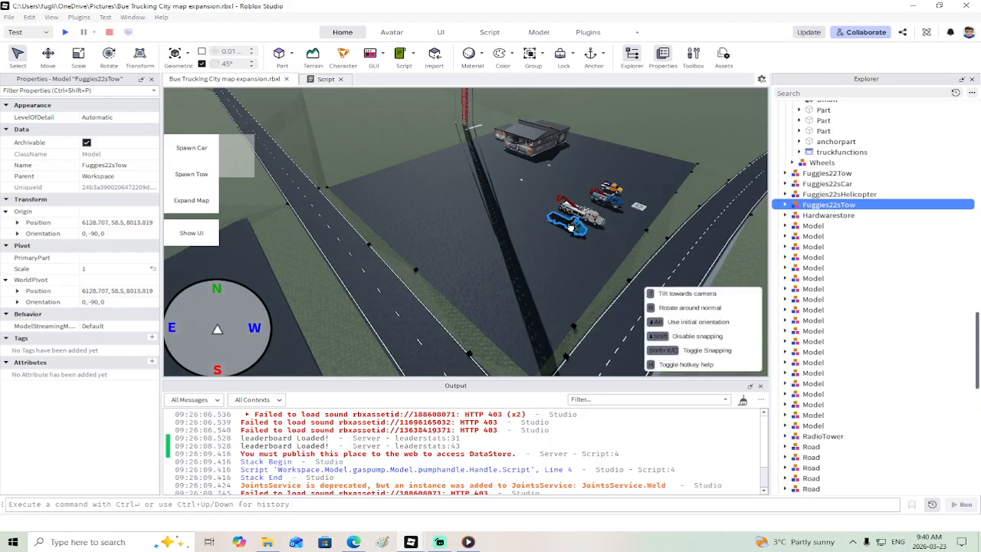
key("f")
right_click_drag(542, 268, 547, 273)
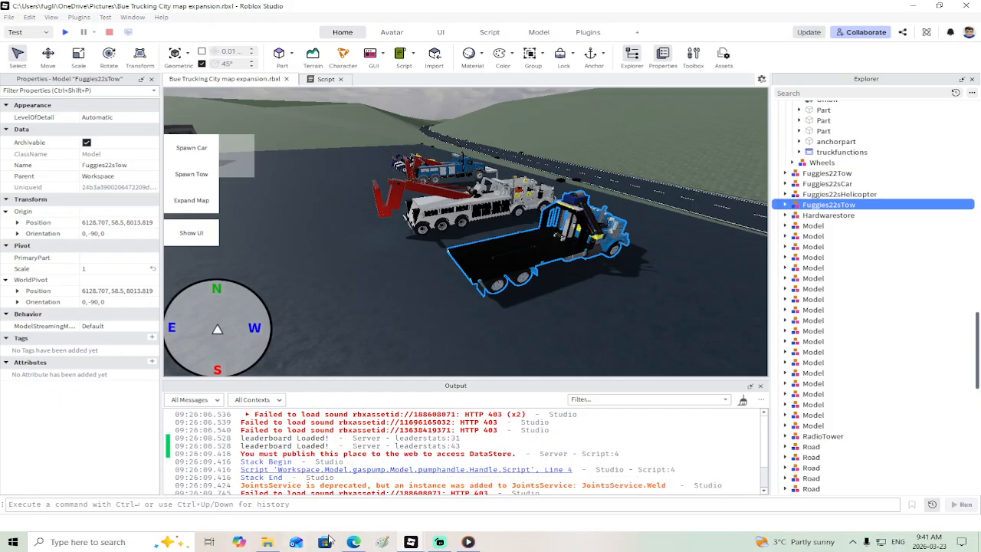
Step: Switch to the towtrucktest2026 place and look over the parked tow trucks and the white bus
left_click(411, 543)
left_click(343, 495)
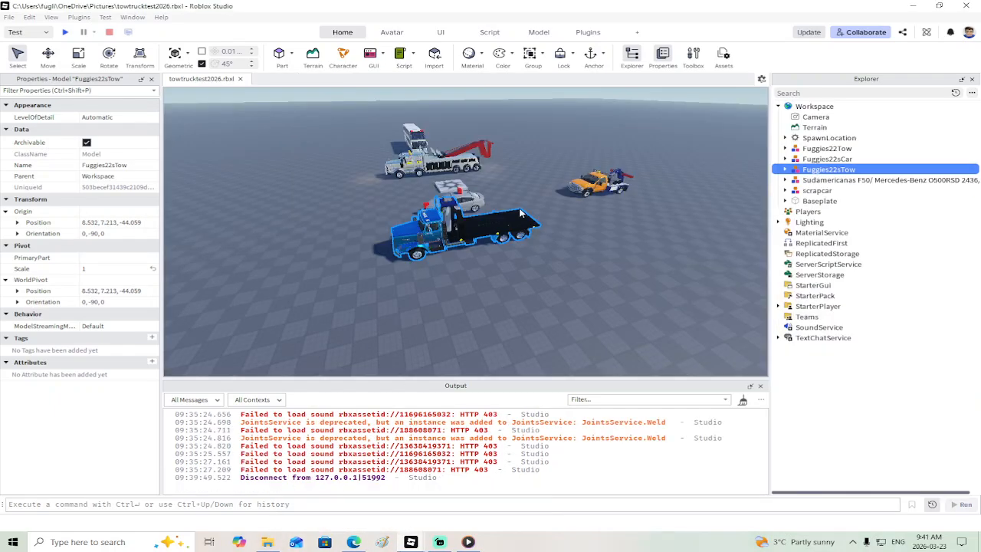
scroll(519, 207, "up", 8)
right_click_drag(398, 220, 393, 220)
scroll(393, 223, "down", 10)
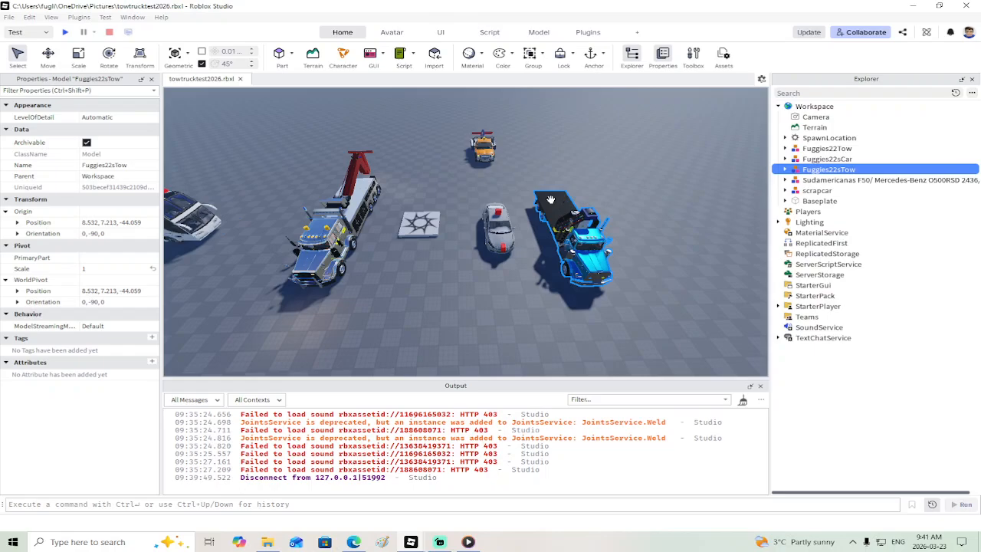
scroll(462, 217, "up", 5)
right_click_drag(462, 217, 471, 212)
scroll(471, 211, "down", 5)
key("w")
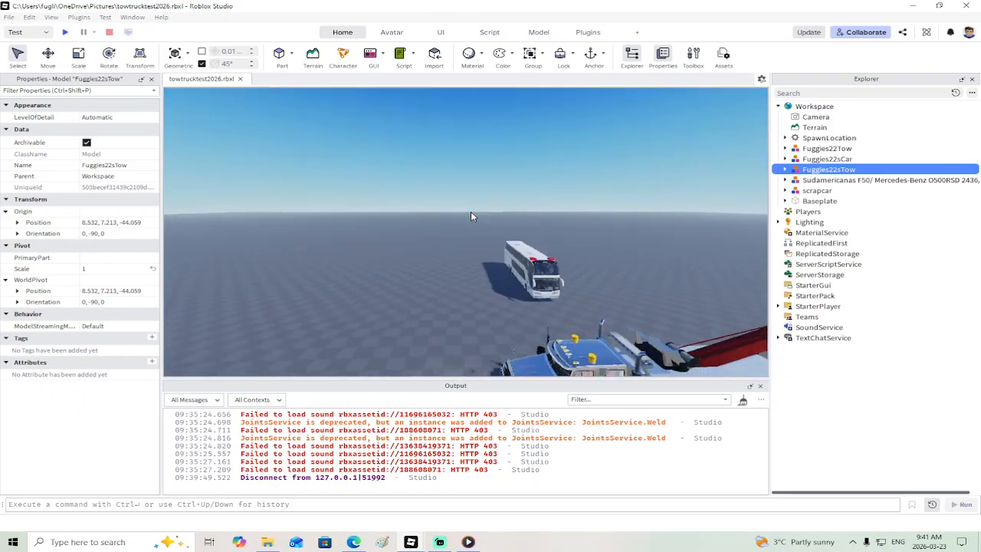
Step: Duplicate the two red winchpart blocks on the bus's front roof and move the copies about 39 studs to its rear
right_click_drag(578, 235, 528, 230)
left_click(500, 268, "alt")
left_click(527, 230, "ctrl+alt")
key("s")
key("d")
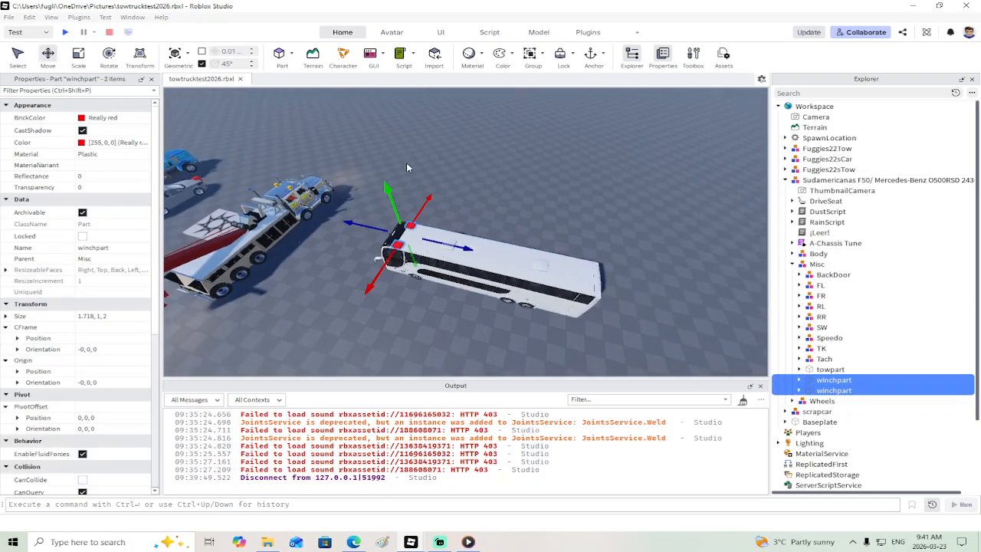
right_click_drag(407, 164, 407, 164)
key("w")
right_click(378, 210)
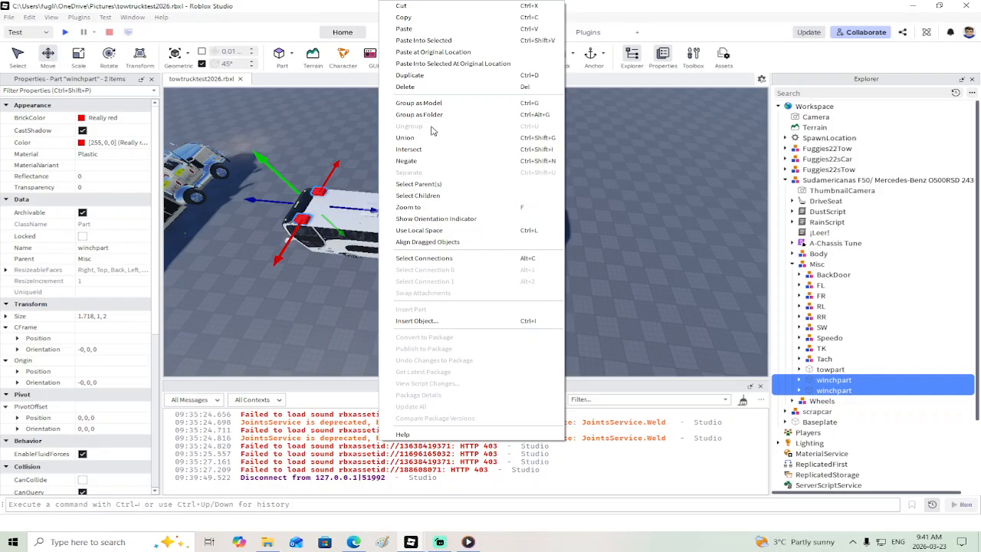
left_click(420, 79)
left_click_drag(376, 209, 529, 233)
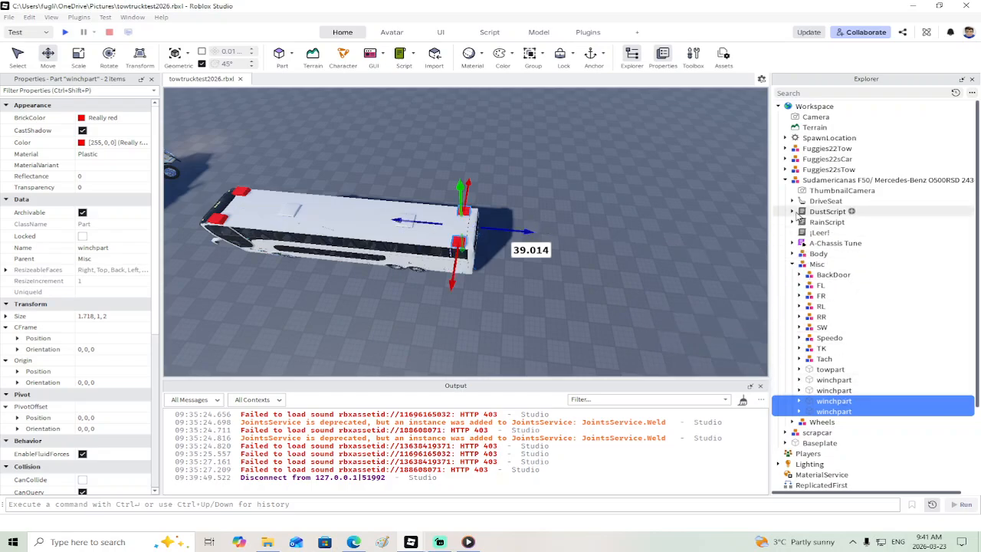
Step: Duplicate the whole bus model and move the copy well behind the original
left_click(795, 182)
right_click_drag(633, 262, 633, 261)
key("s")
right_click(527, 236)
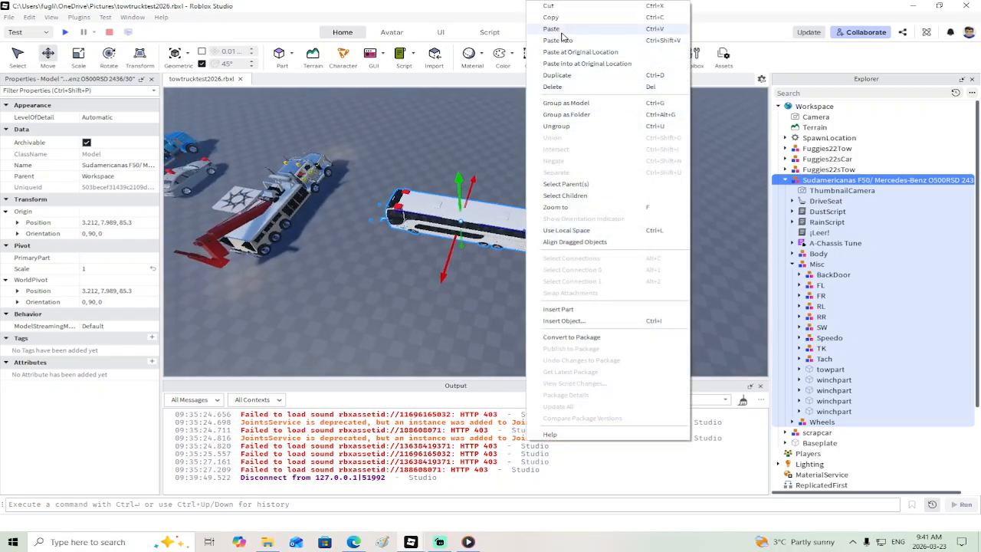
left_click(557, 75)
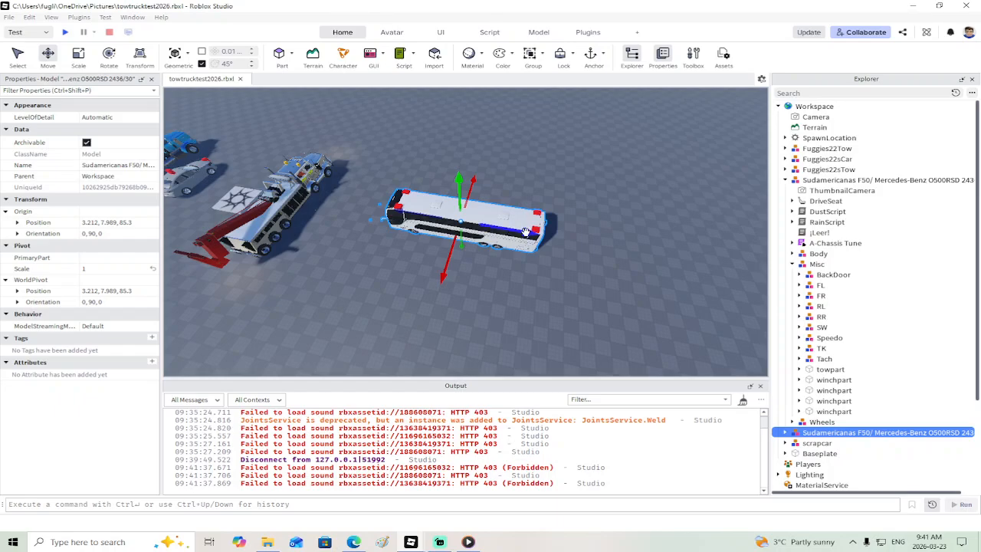
left_click_drag(658, 252, 733, 278)
Step: Select the original bus and rename its model scrapbus
key("d")
key("w")
right_click_drag(521, 265, 521, 242)
left_click(521, 242)
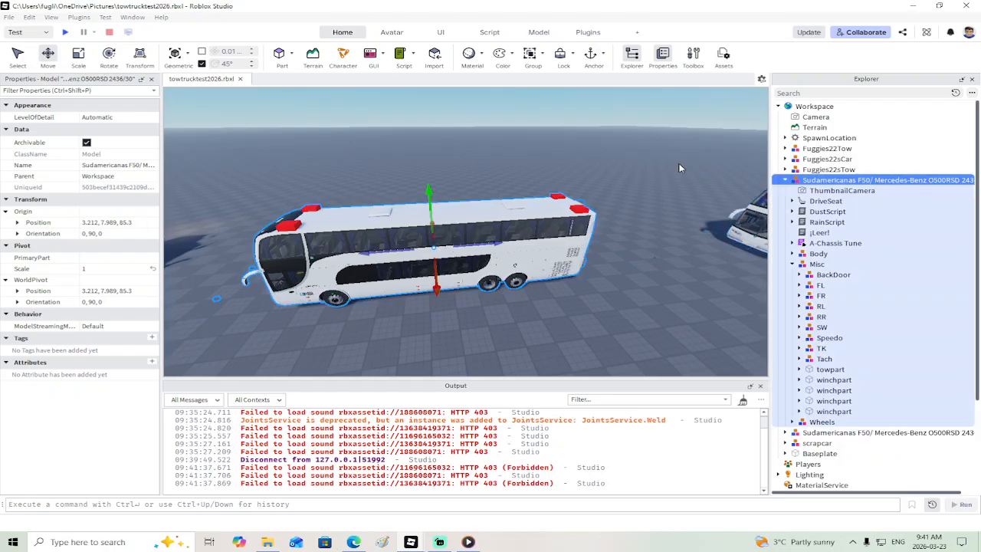
left_click(786, 180)
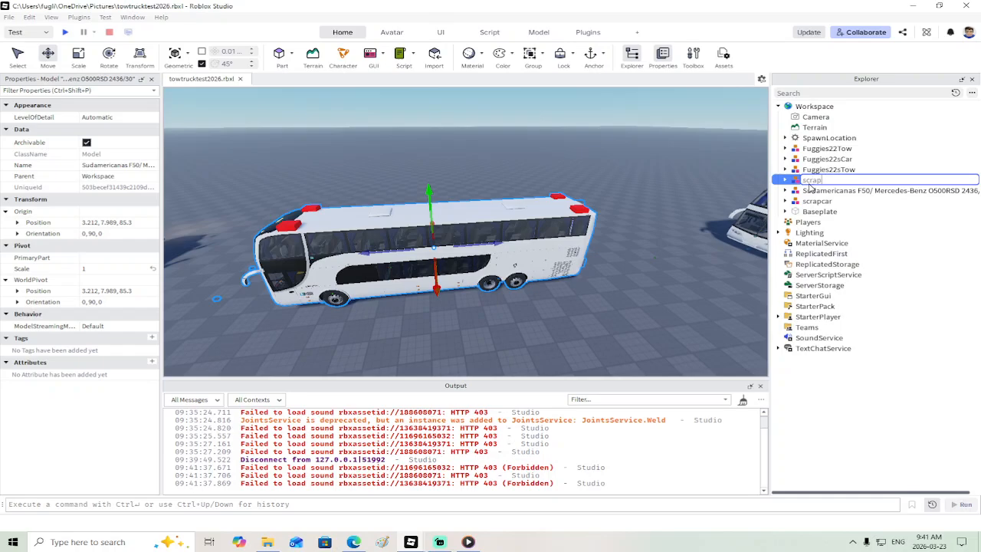
Step: Delete the DriveSeat, DustScript, RainScript and ¡Leer! objects from the scrapbus model
left_click(784, 180)
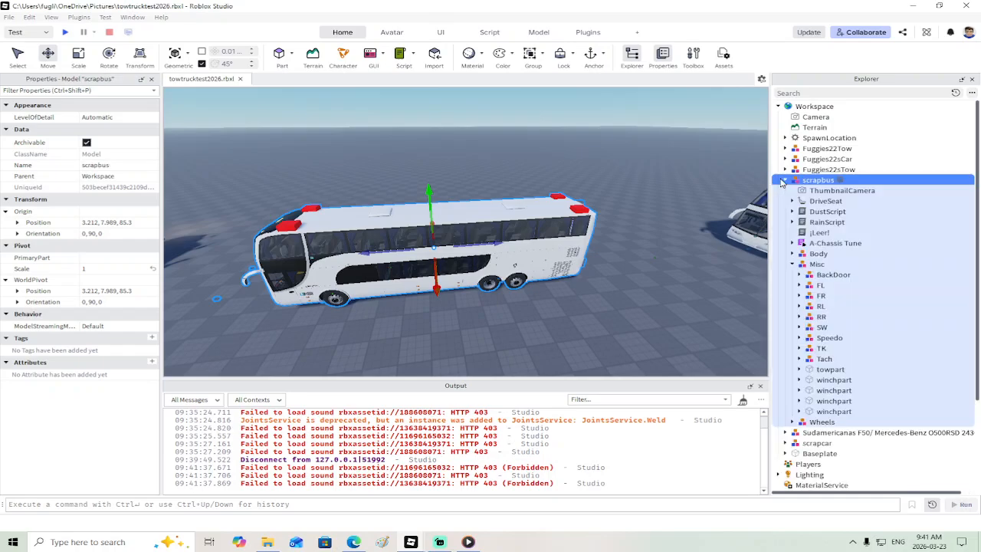
left_click(824, 201)
key("Delete")
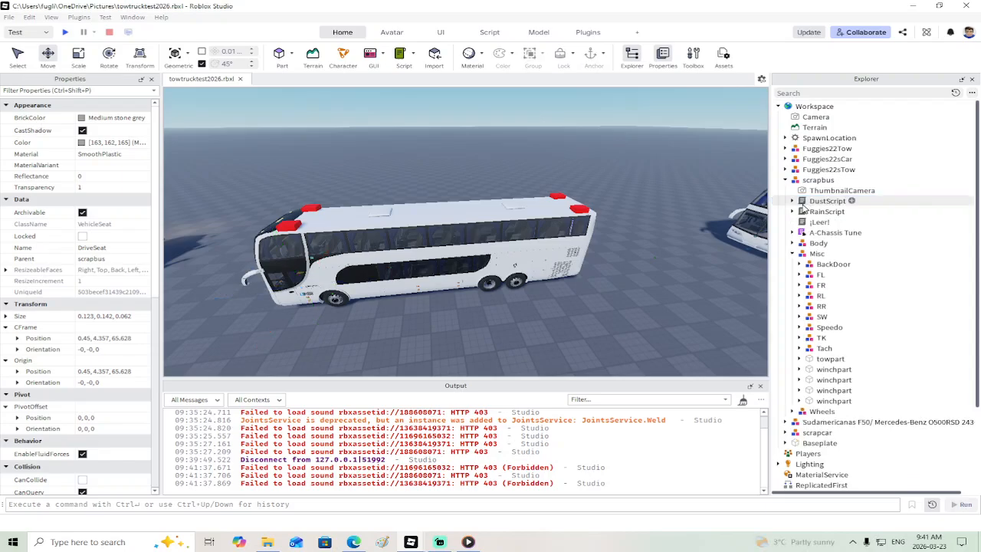
left_click(804, 202)
key("Delete")
left_click(805, 202)
key("Delete")
left_click(807, 201)
key("Delete")
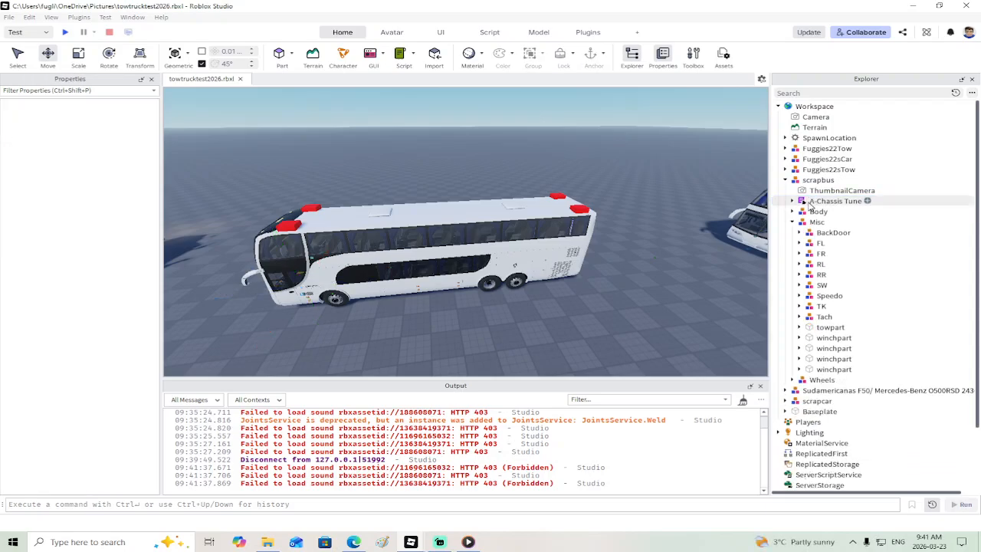
Step: Delete the A-Chassis Tune and ThumbnailCamera objects from the scrapbus model
left_click(808, 201)
key("Delete")
left_click(814, 192)
key("Delete")
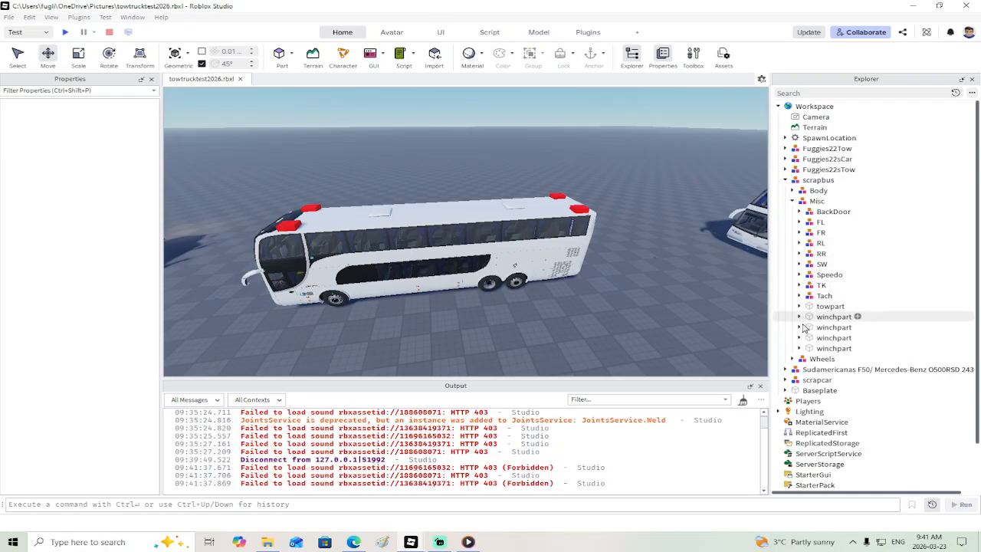
Step: Inspect the scrapbus's Tach parts, try deleting the whole Misc model, and undo that deletion
left_click(799, 296)
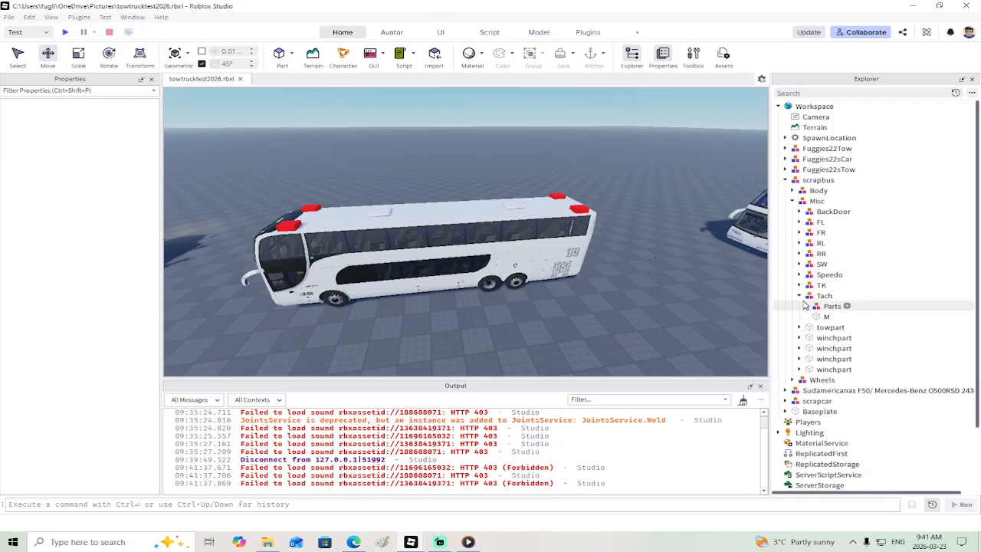
left_click(806, 307)
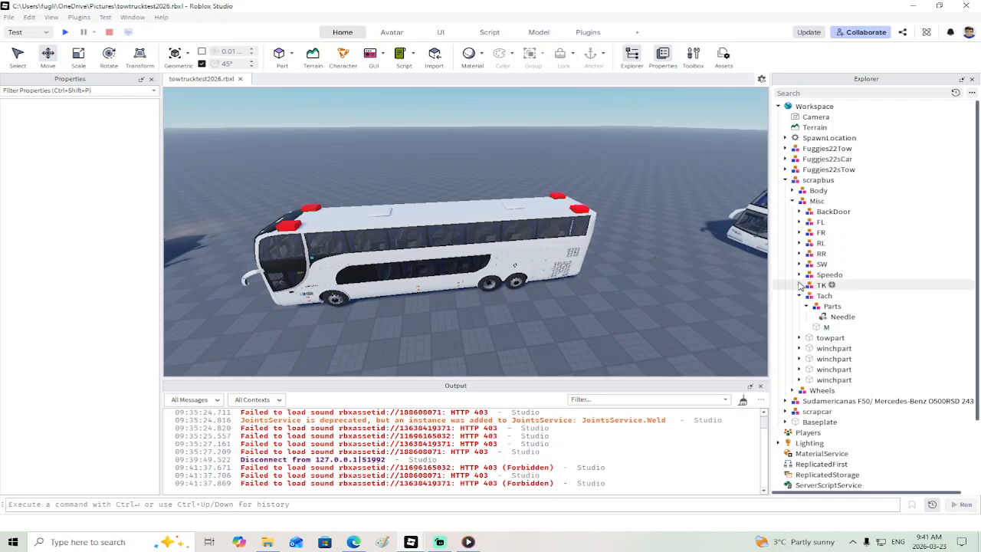
left_click(801, 202)
key("Delete")
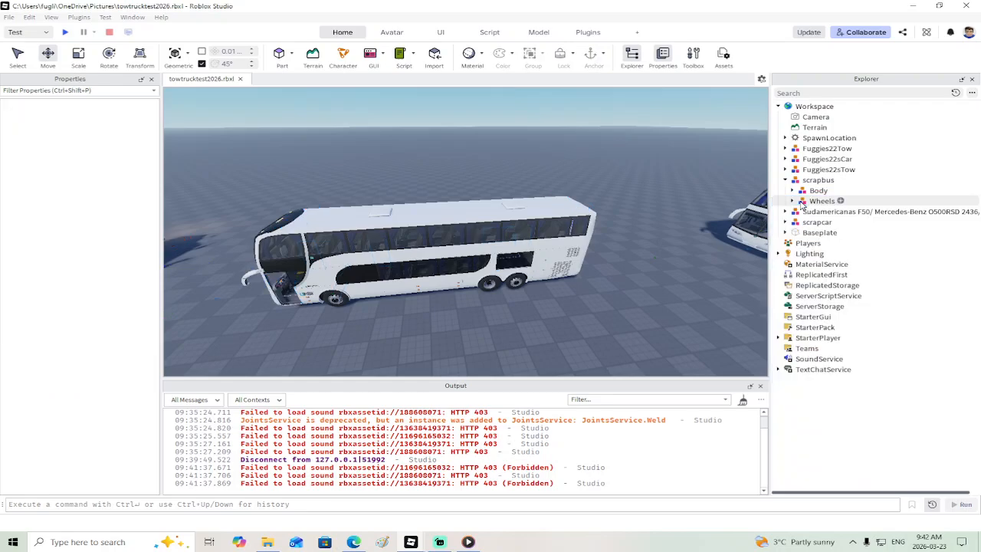
key("ctrl+z")
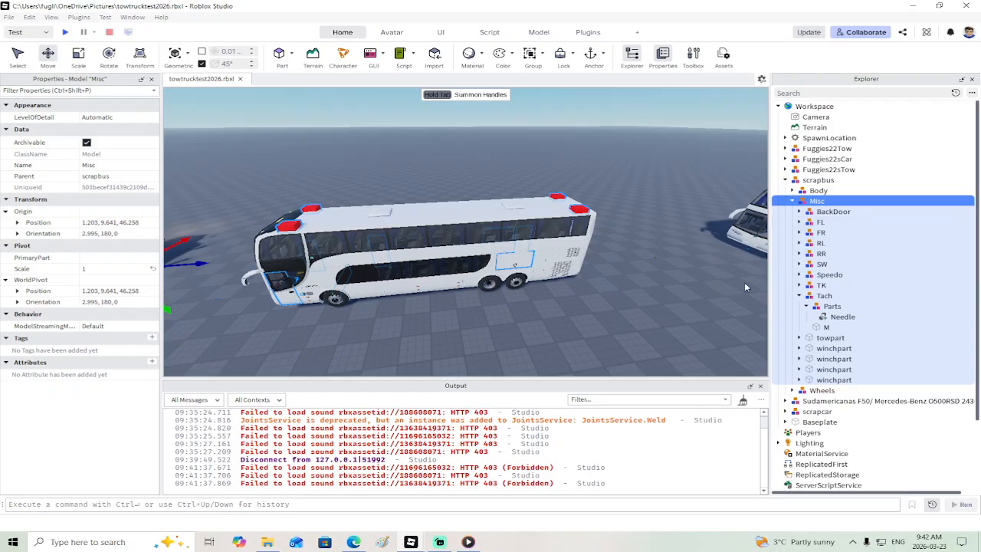
Step: Locate the light parts in front of the scrapbus and delete its Headlights model, followed by the whole Lights model
key("d")
right_click_drag(648, 344, 648, 343)
key("a")
key("w")
left_click(516, 288)
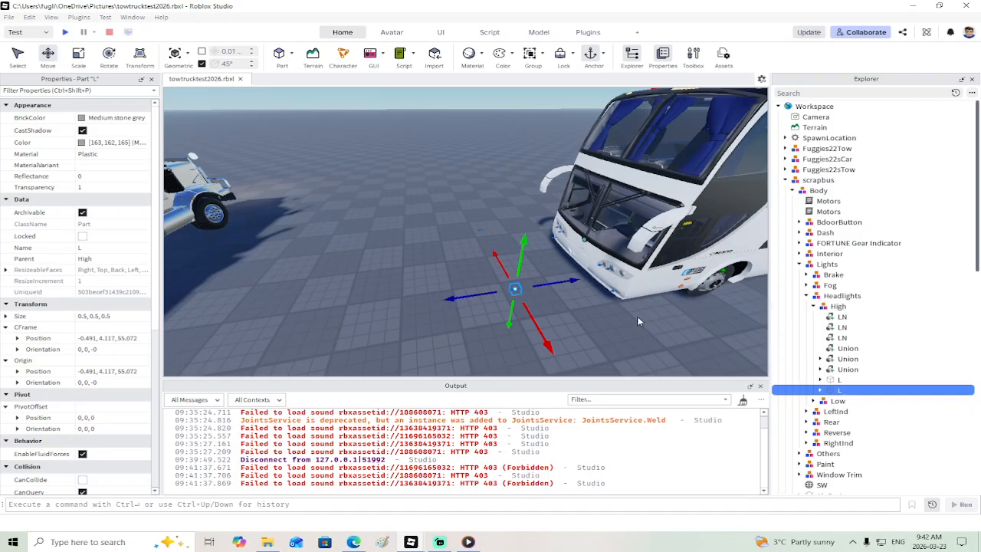
key("s")
right_click_drag(640, 321, 640, 321)
key("d")
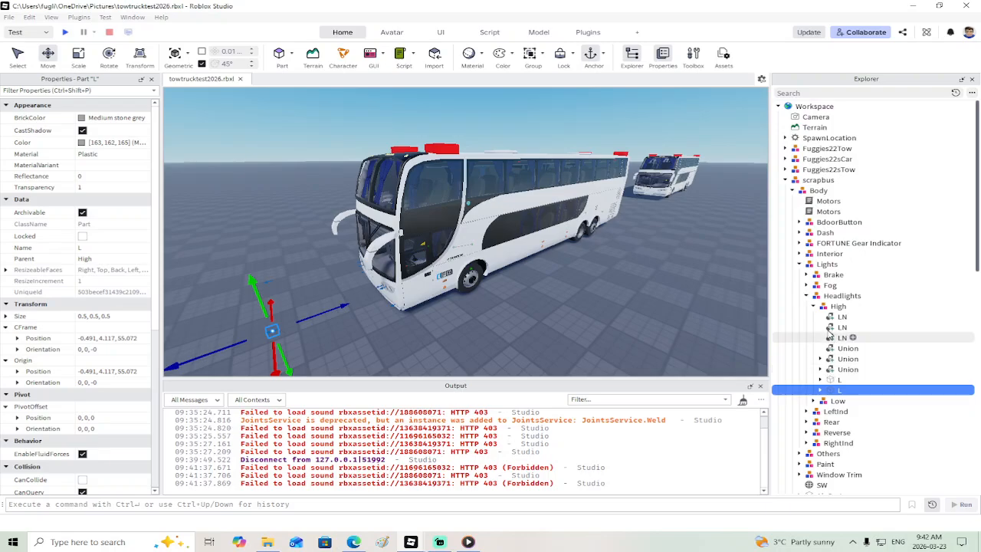
left_click(826, 298)
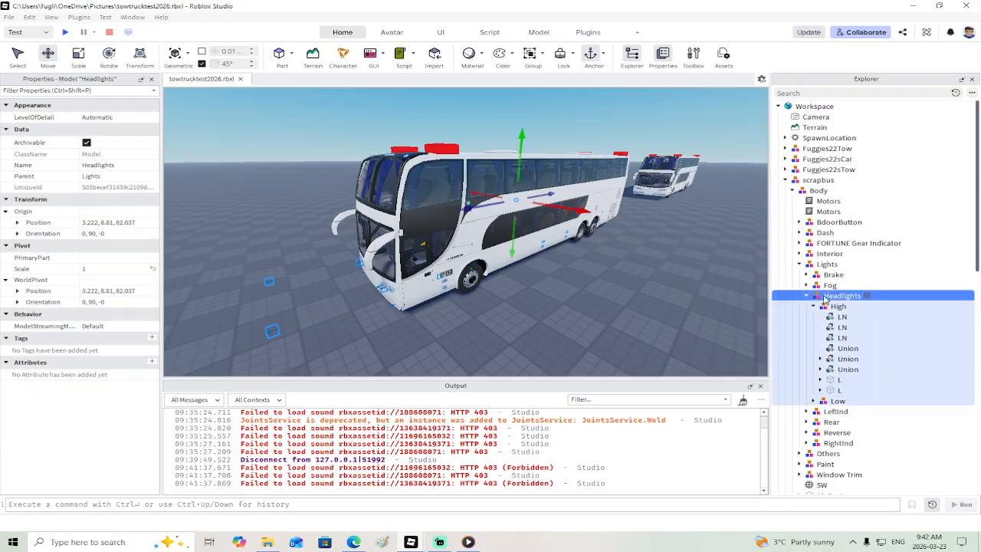
key("Delete")
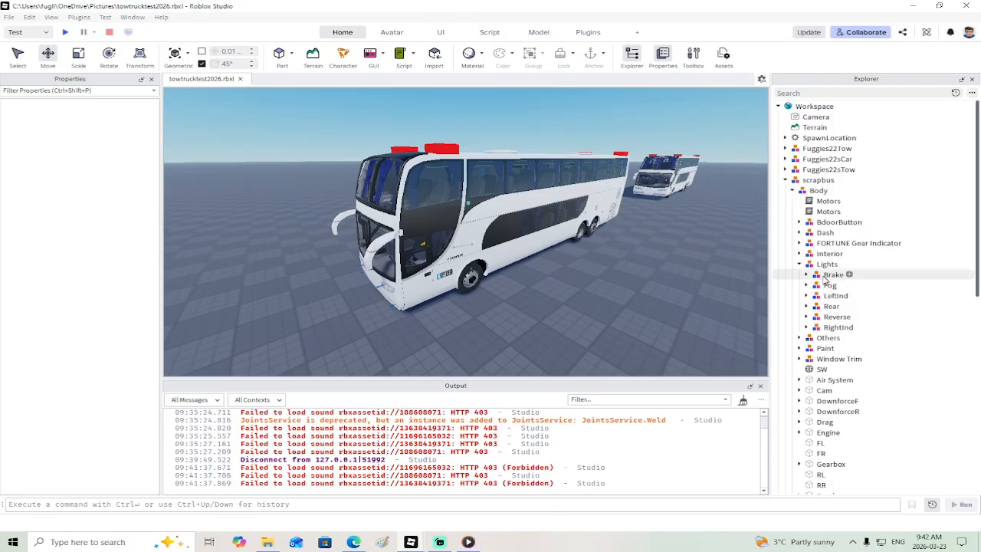
left_click(821, 265)
key("Delete")
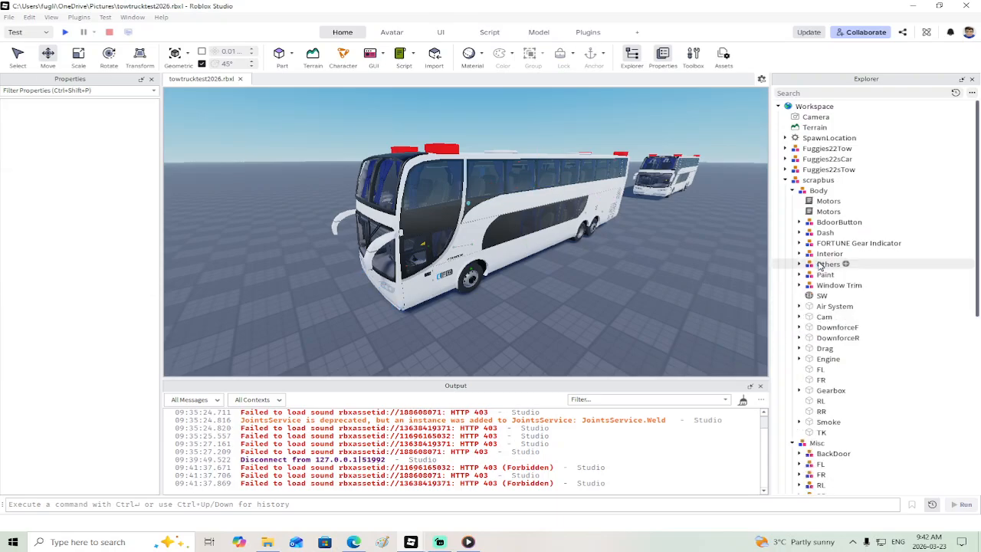
Step: Try deleting the Interior model from the scrapbus's Body, check the bus's windows, and undo the deletion
left_click(828, 254)
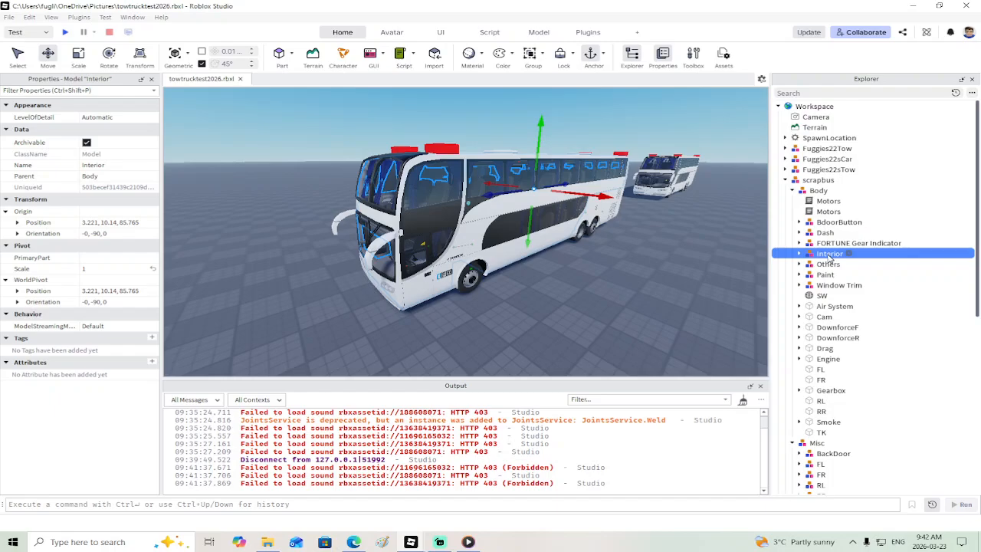
key("Delete")
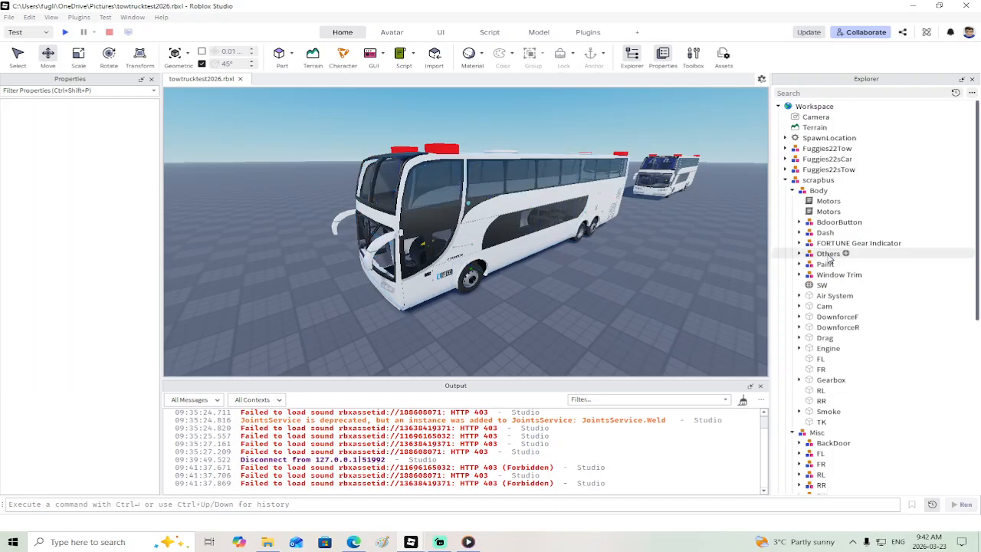
key("w")
right_click_drag(644, 264, 645, 273)
key("s")
key("ctrl+z")
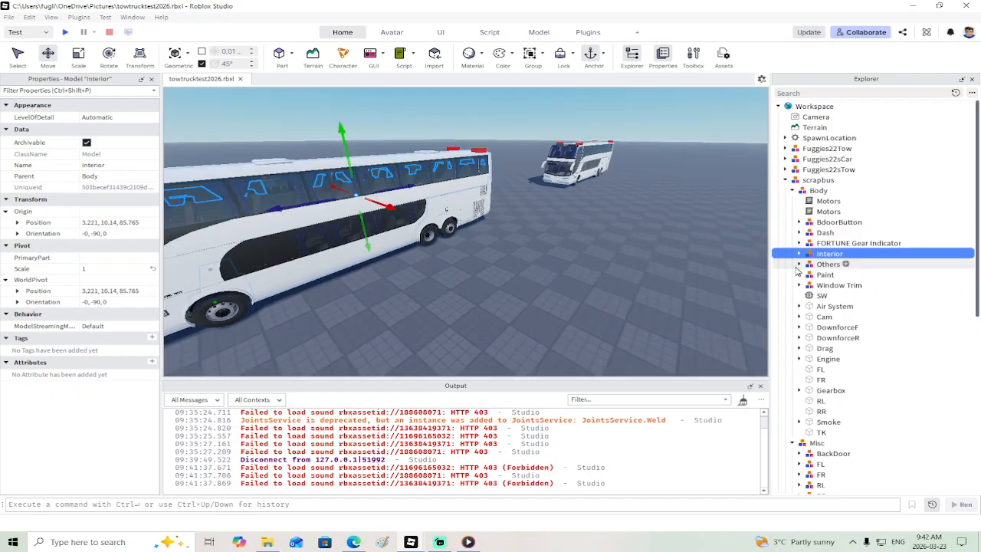
Step: Look through the contents of the scrapbus's Others model, including its Plates, Logos and Sudamericanas Logo parts
left_click(800, 265)
left_click(807, 296)
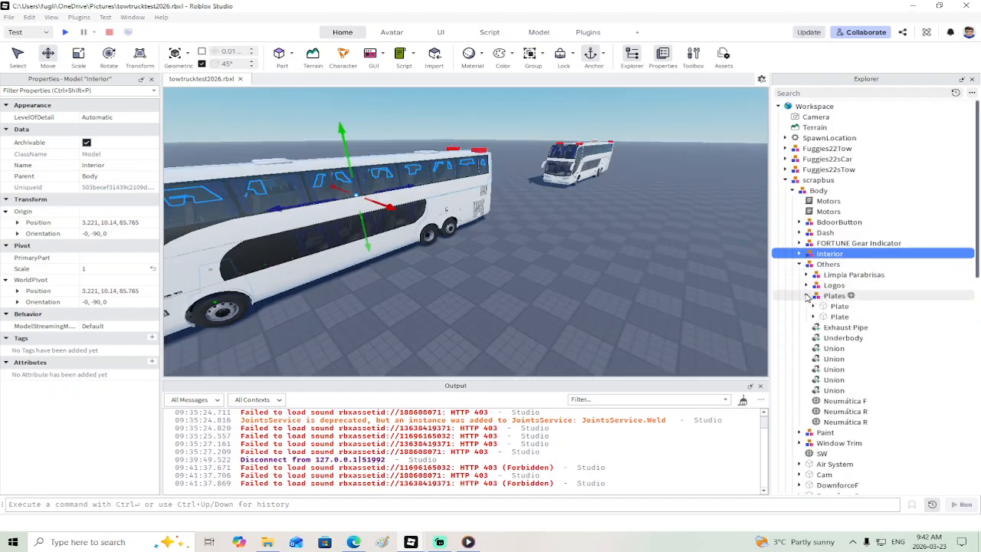
left_click(806, 285)
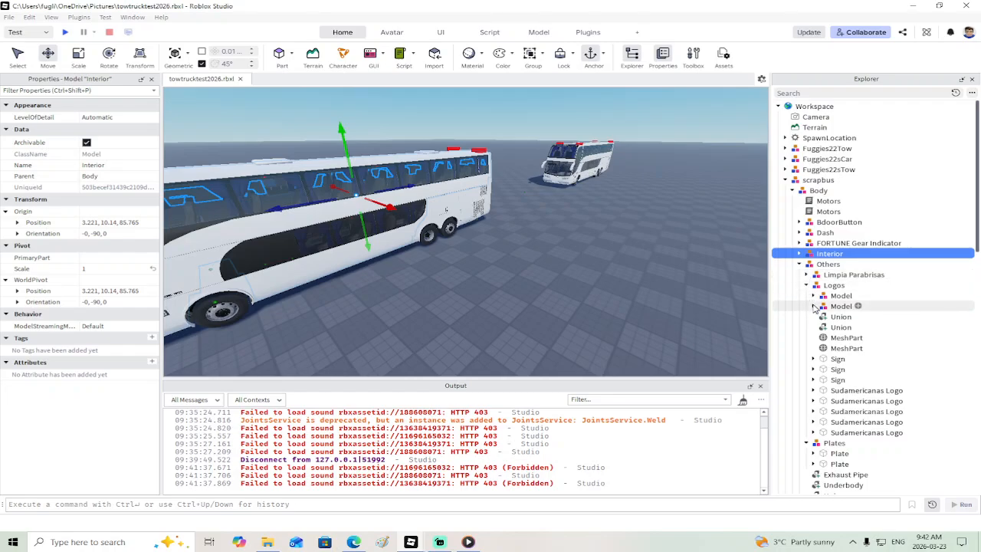
left_click(814, 296)
left_click(814, 328)
scroll(824, 322, "down", 4)
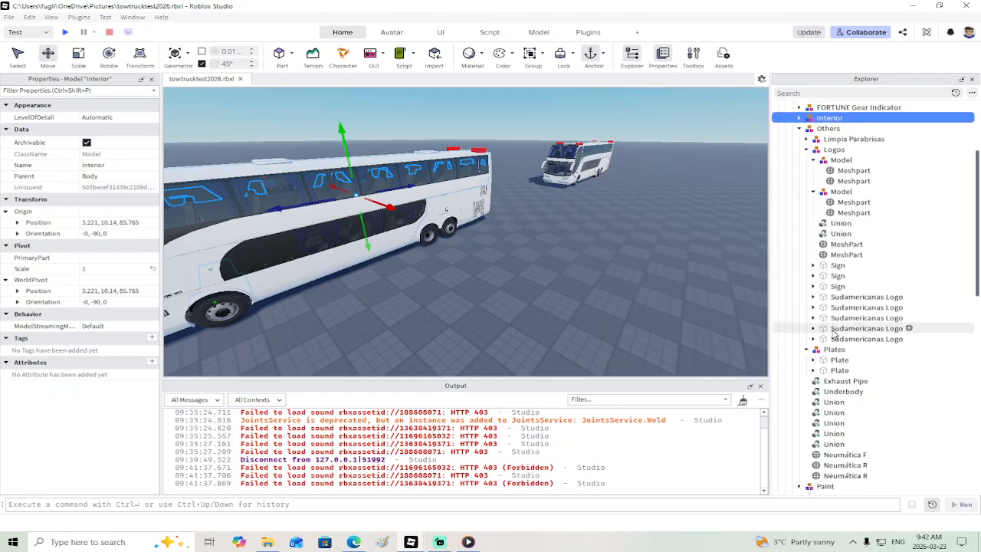
left_click(814, 339)
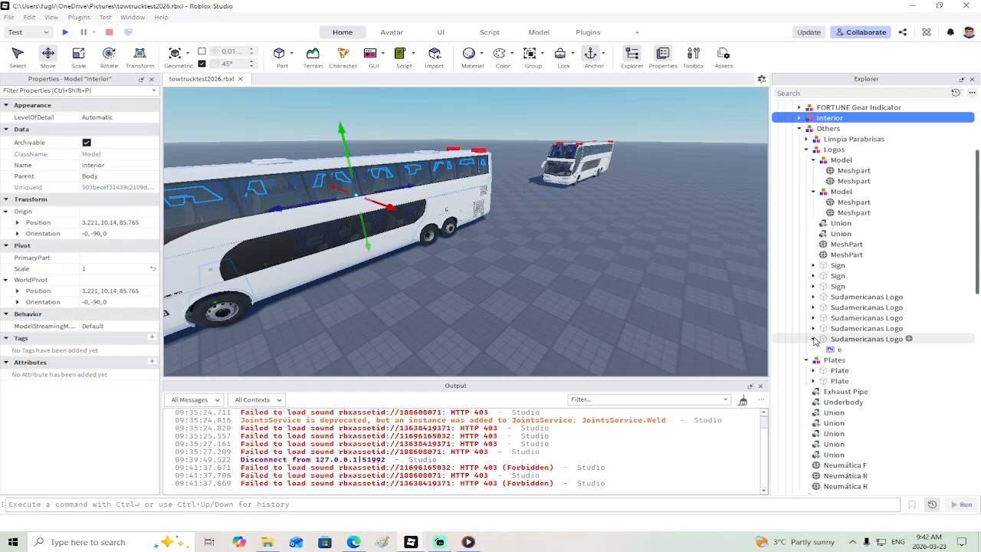
left_click(814, 340)
scroll(815, 341, "up", 4)
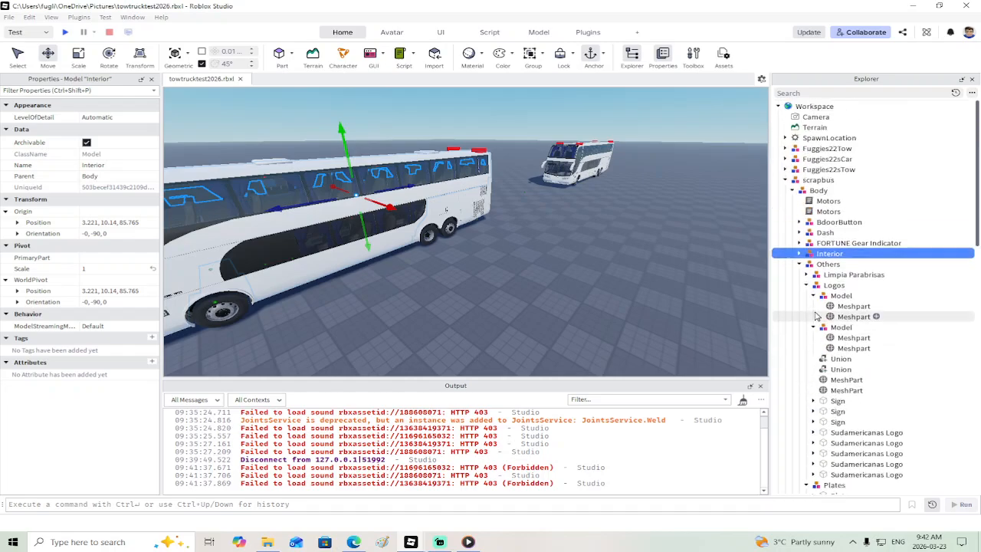
Step: Select the paint panel of the scrapbus's FL door and read the Door's Body script and H part contents
key("f")
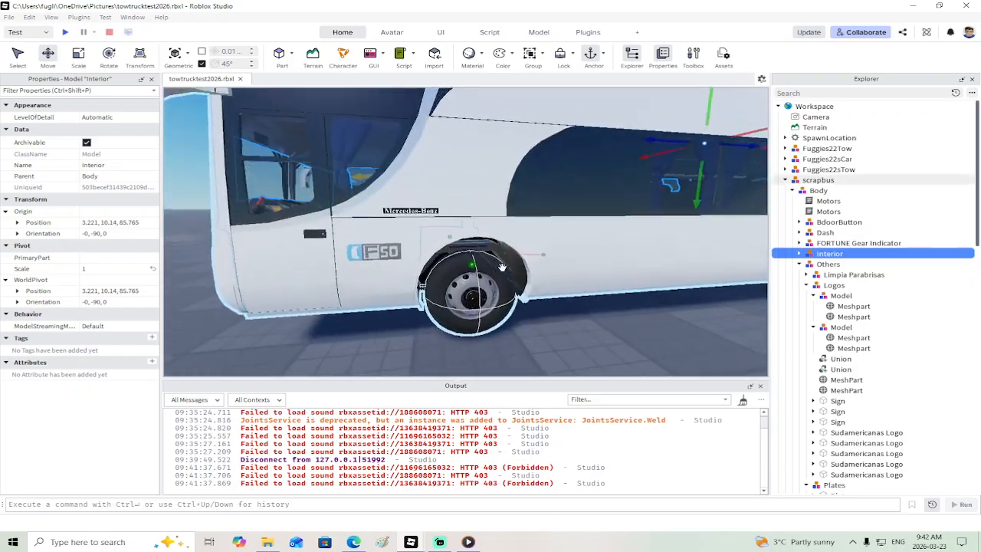
left_click(478, 257)
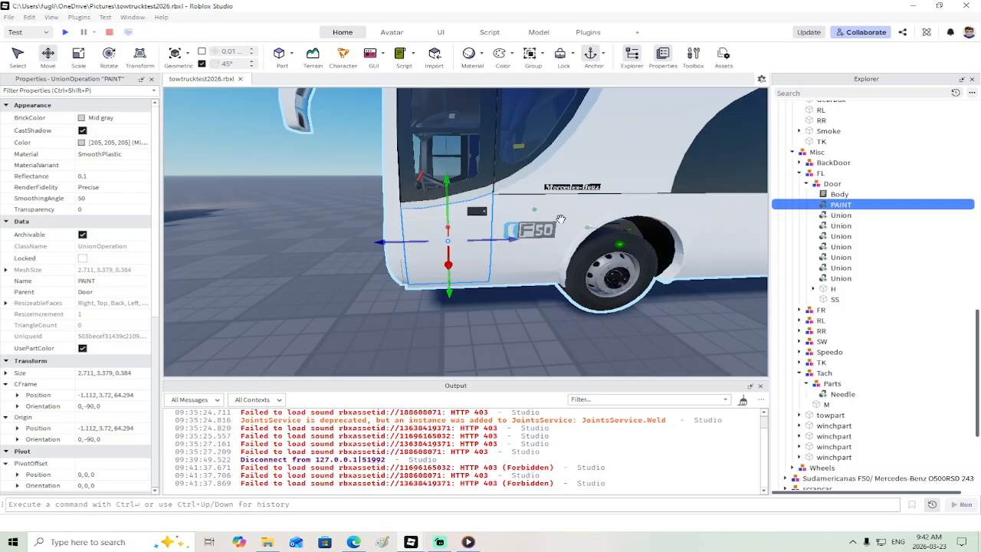
double_click(839, 196)
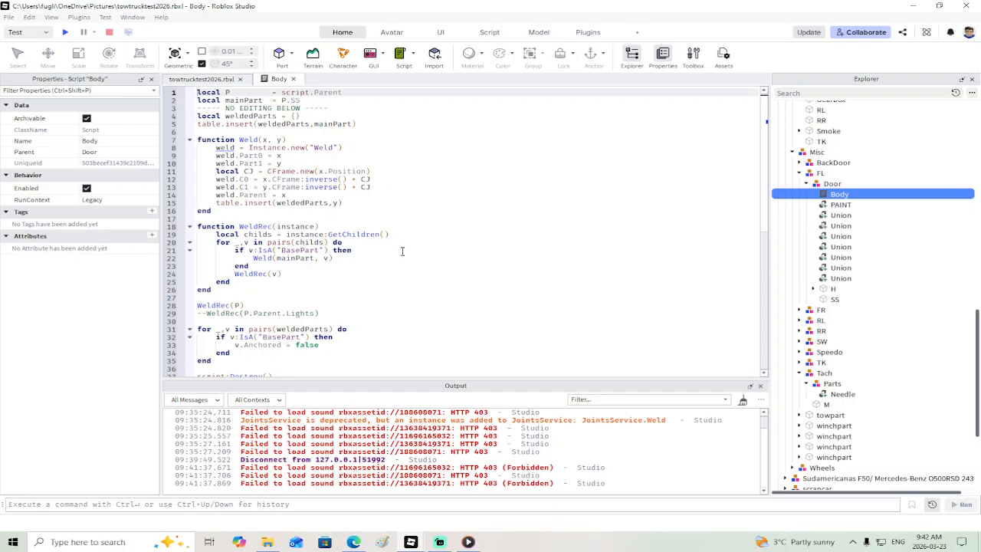
scroll(402, 252, "down", 3)
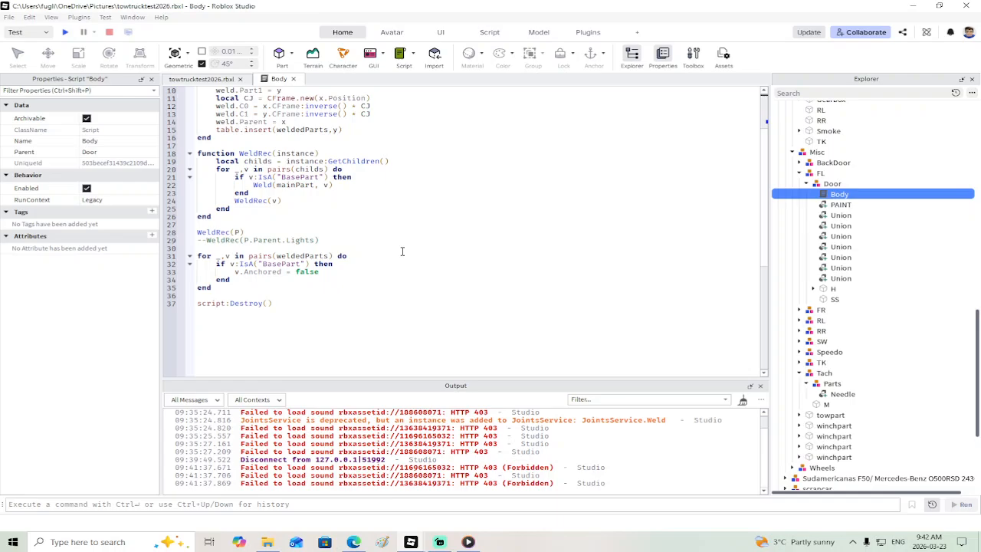
scroll(402, 252, "up", 3)
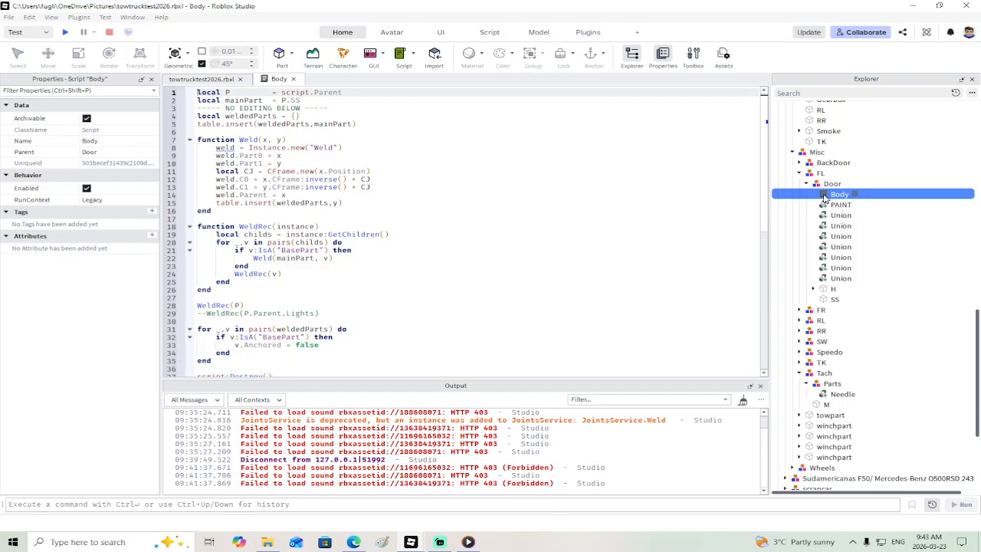
left_click(814, 289)
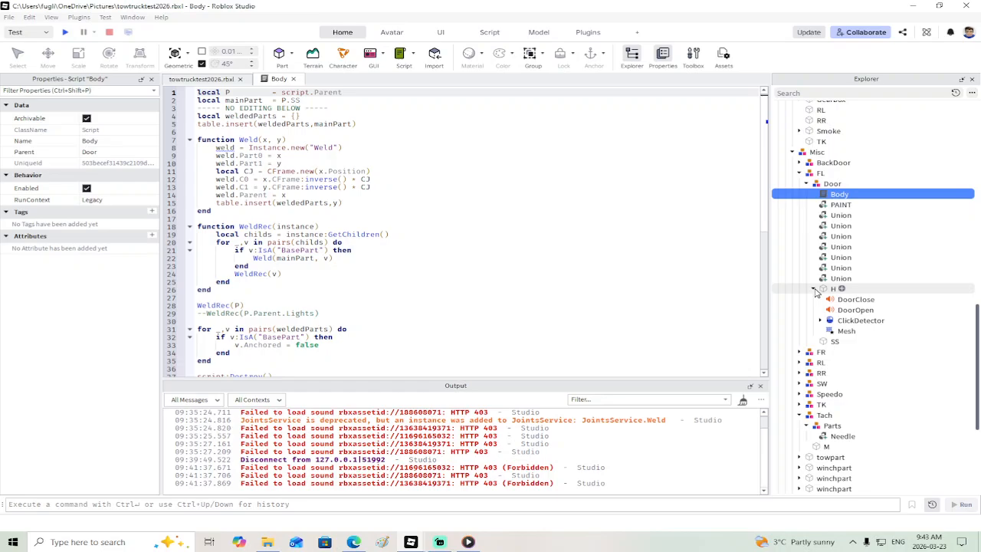
left_click(814, 289)
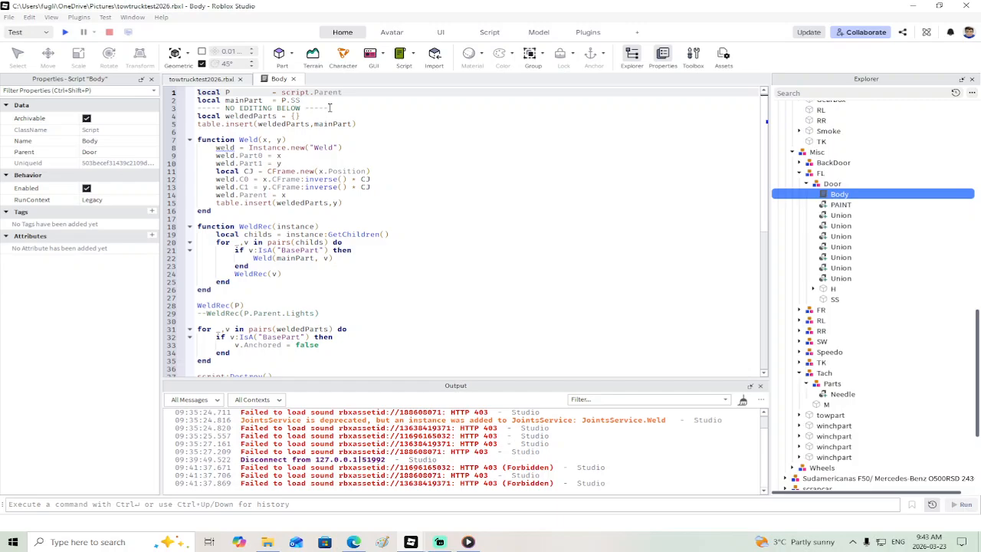
Step: Locate the FL door's SS part on the bus, recheck the Body script, and select Tach's Needle and M parts
left_click(832, 300)
left_click(207, 78)
right_click_drag(495, 250, 496, 251)
key("a")
key("d")
double_click(824, 196)
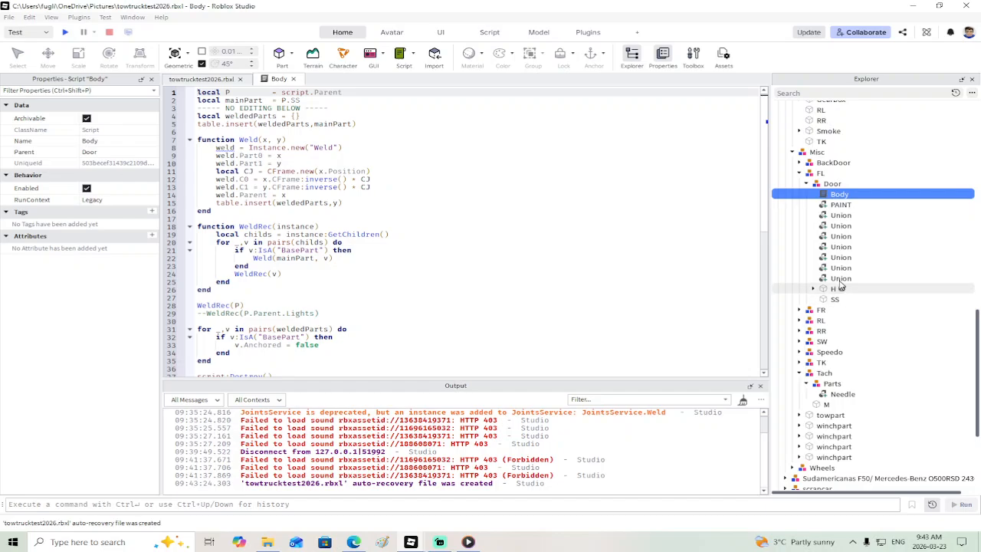
scroll(839, 207, "down", 5)
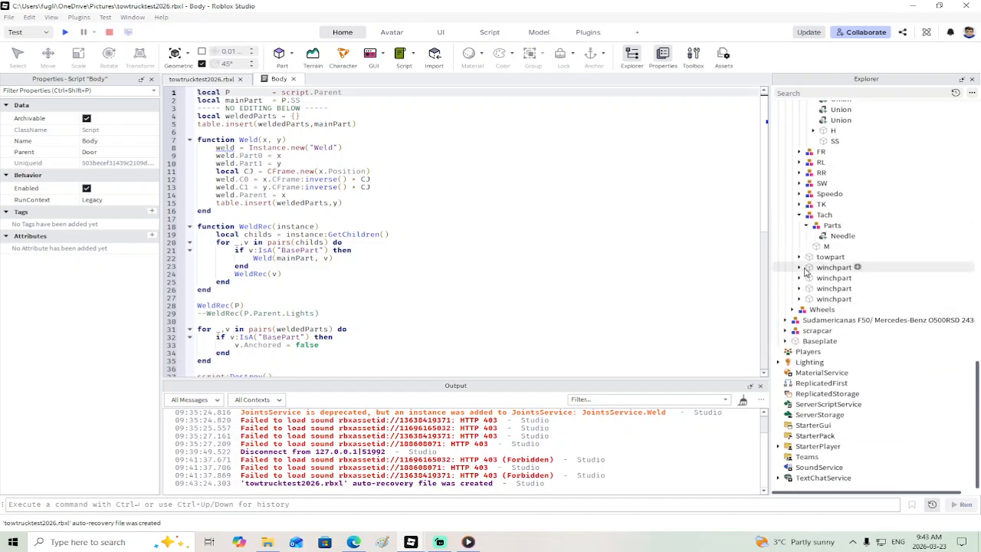
left_click(831, 238)
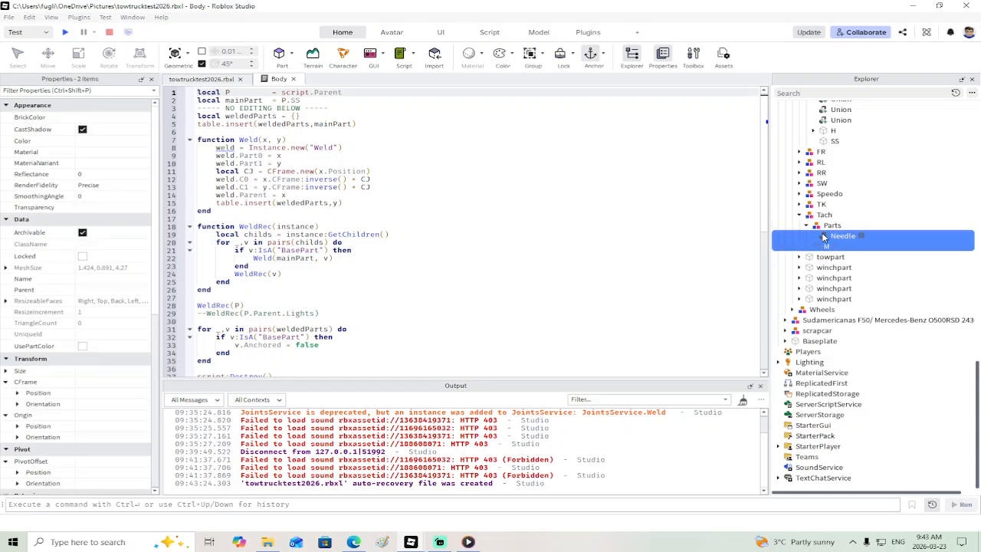
Step: Delete both Motors scripts from the scrapbus's Body
scroll(819, 192, "up", 5)
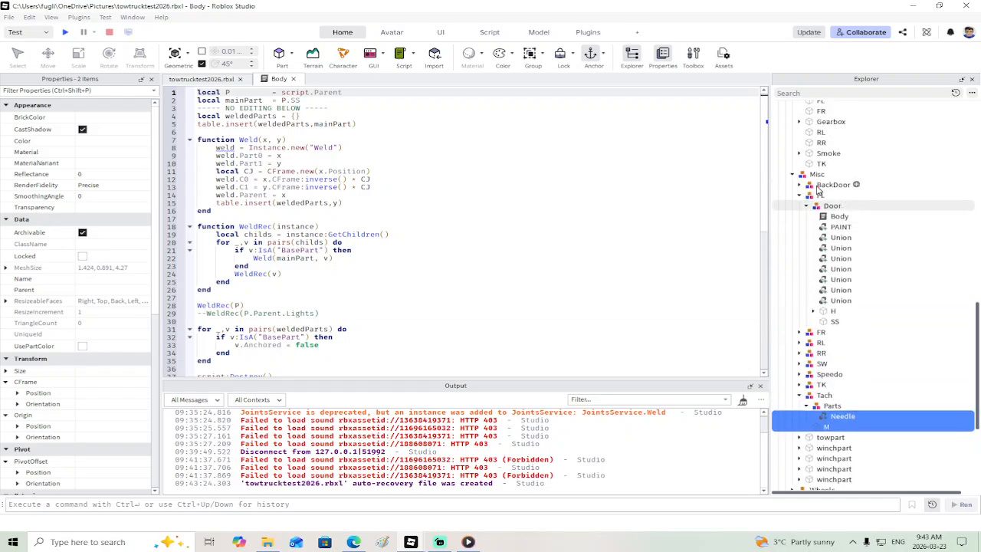
scroll(818, 191, "up", 15)
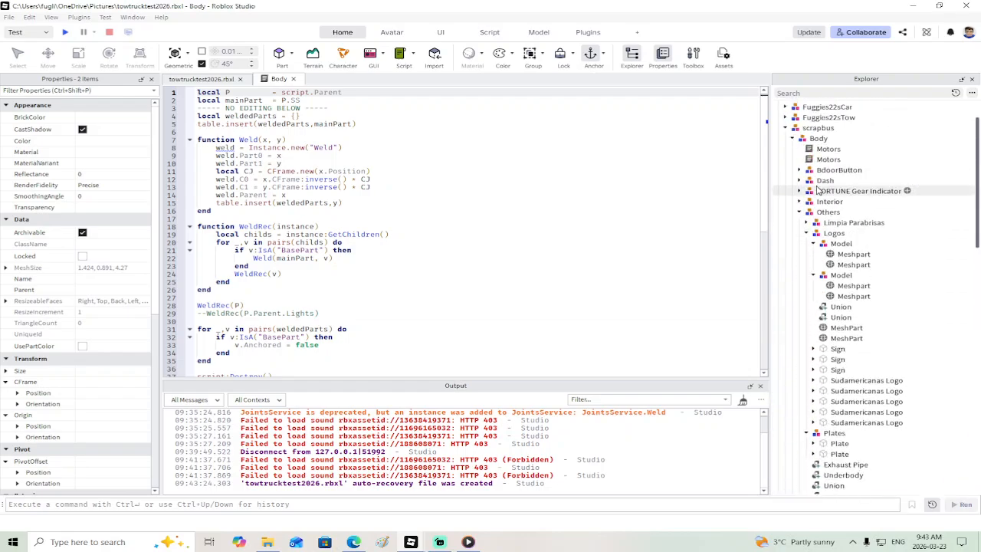
scroll(818, 191, "up", 2)
left_click(820, 197)
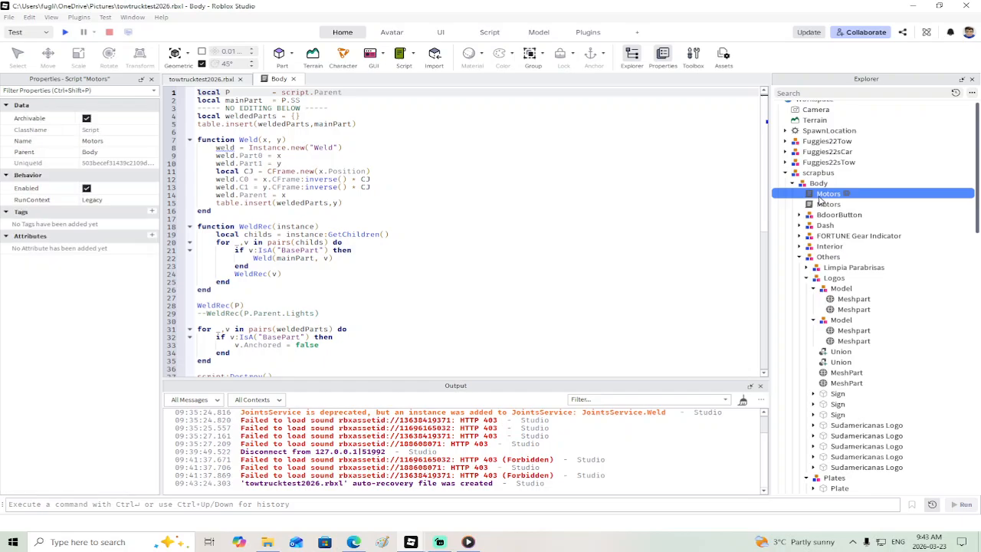
key("Delete")
left_click(820, 193)
key("Delete")
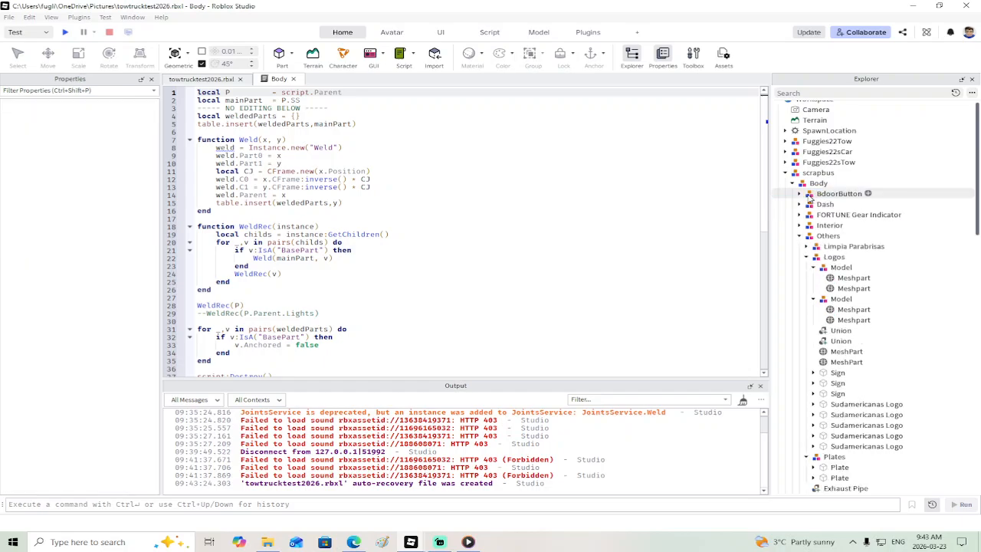
Step: Check the BdoorButton model and delete the G interface object from DashSc in the Dash model
left_click(799, 194)
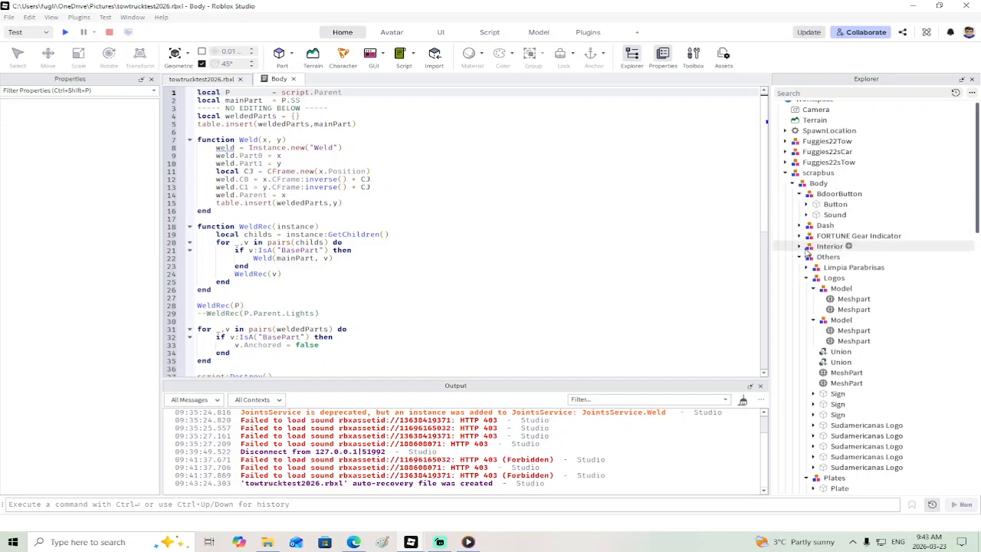
left_click(799, 225)
left_click(807, 236)
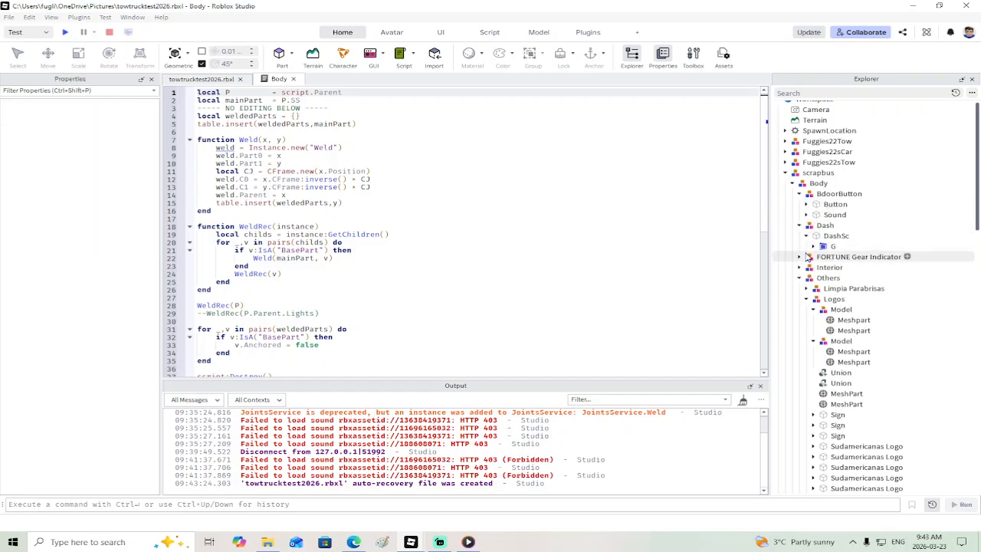
left_click(811, 248)
key("Delete")
Step: Delete the Handbrake model from Torpedo, inside the Interior's Paneles Interiores model
left_click(799, 246)
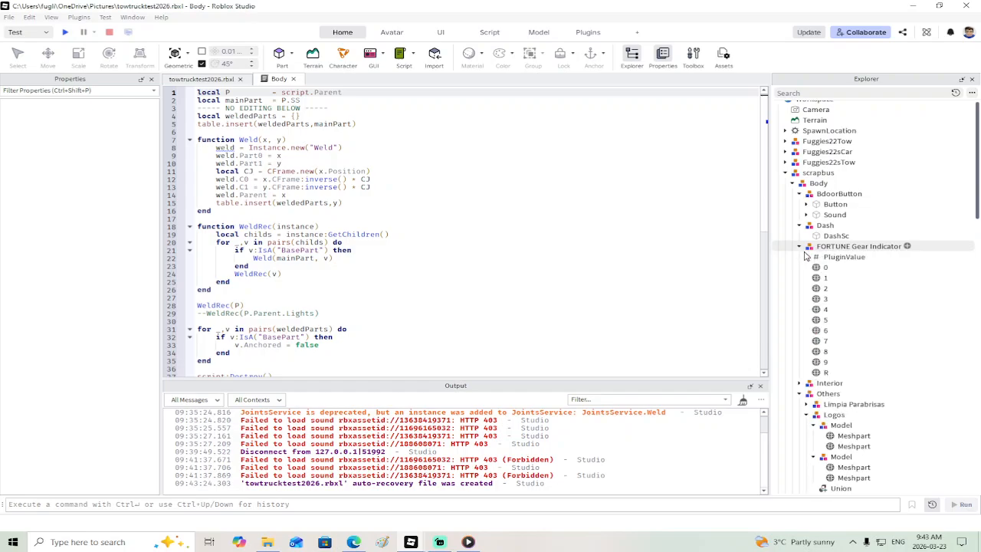
scroll(800, 287, "down", 2)
left_click(799, 315)
scroll(801, 307, "down", 3)
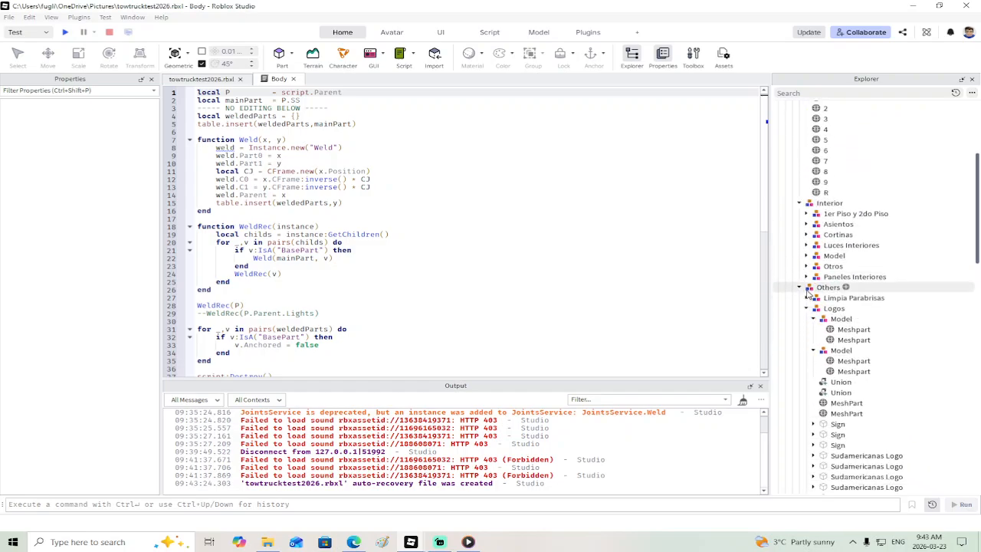
left_click(806, 277)
left_click(814, 308)
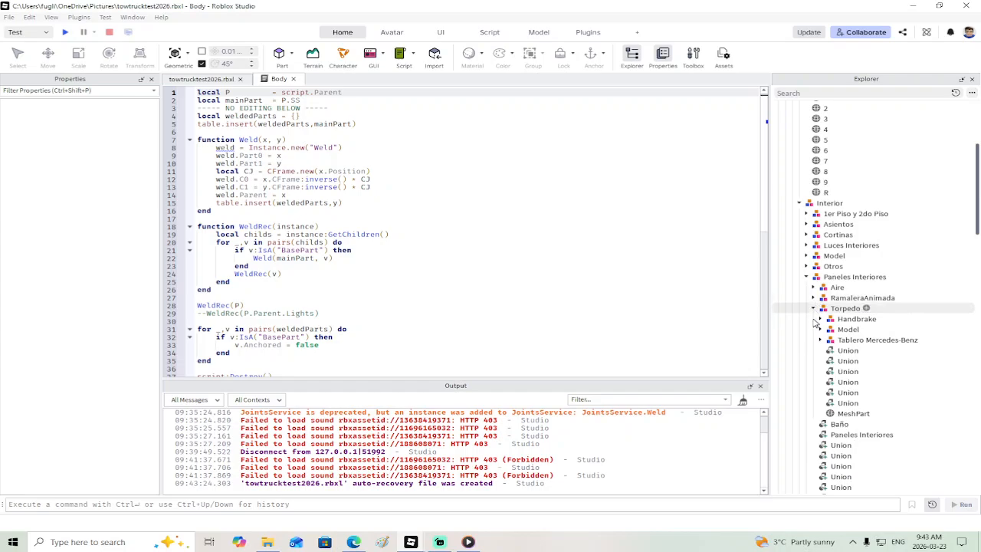
left_click(820, 339)
left_click(821, 328)
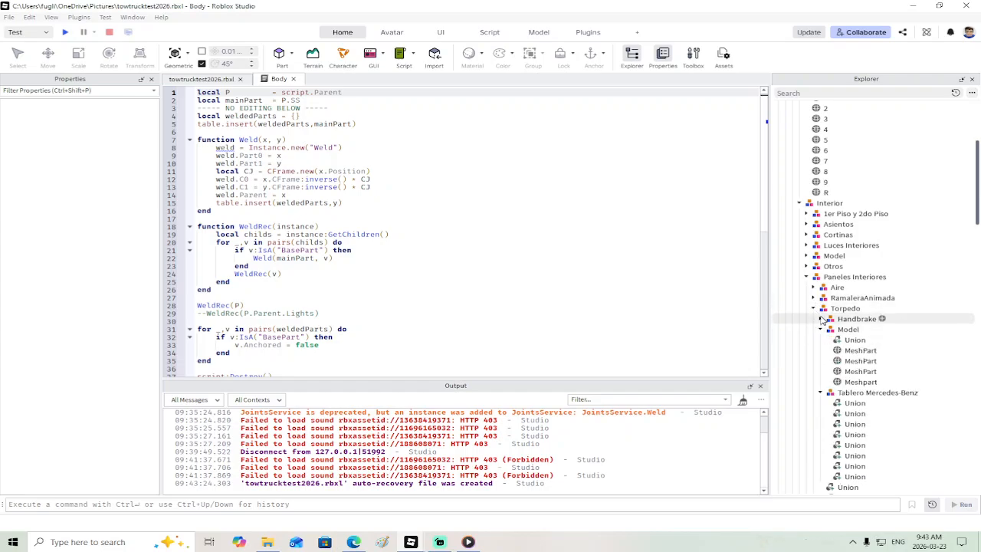
left_click(820, 319)
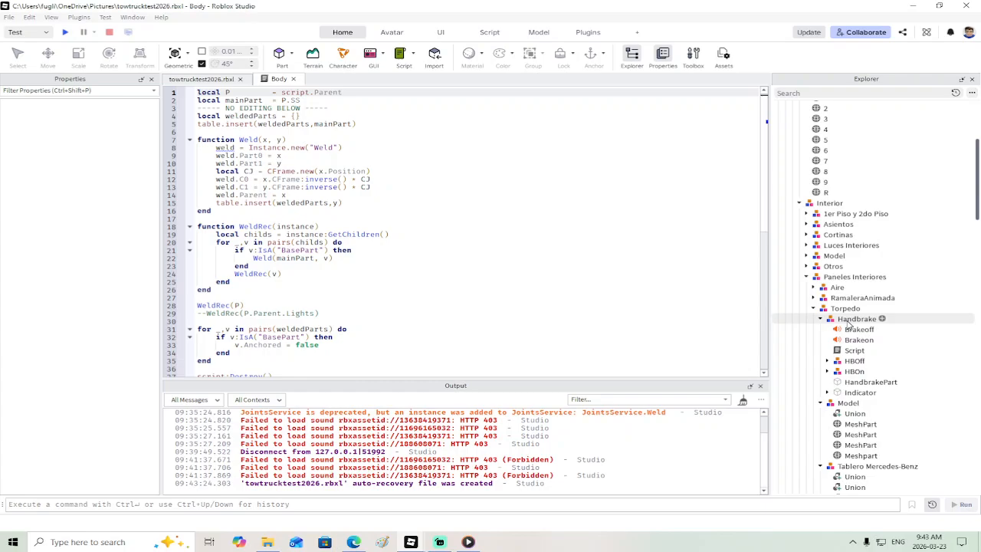
left_click(850, 319)
key("Delete")
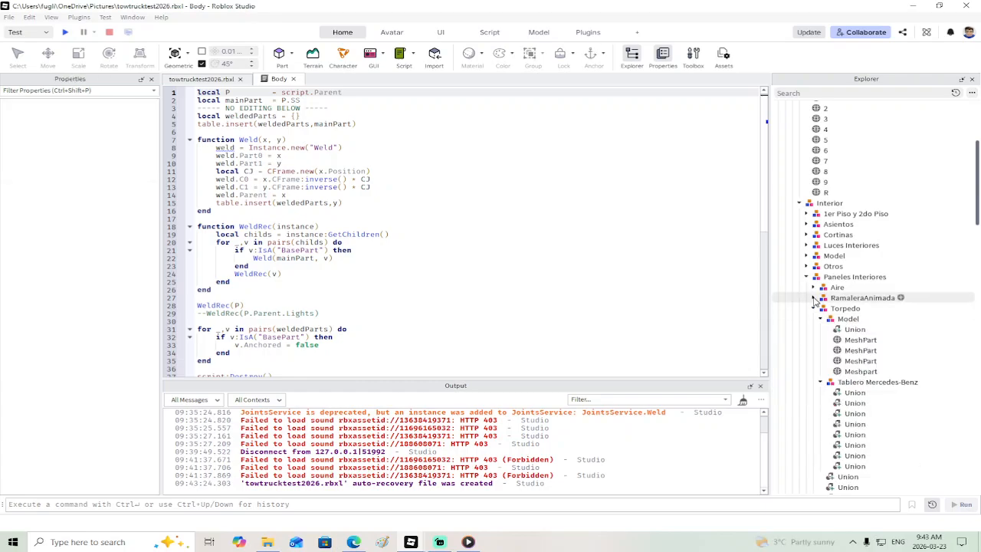
Step: Delete the EditThis script from RamaleraAnimada and check the parts in the neighbouring Aire model
left_click(814, 297)
left_click(838, 310)
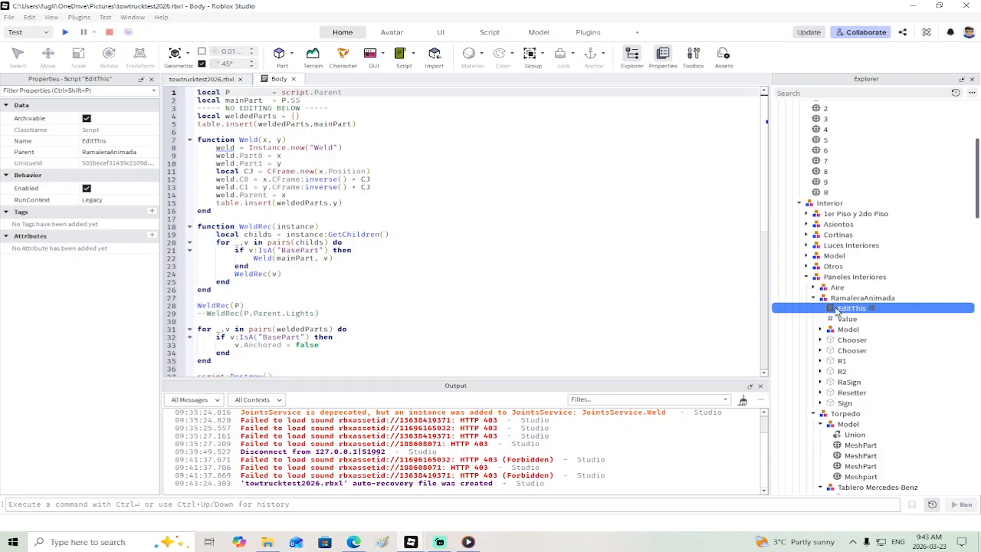
key("Delete")
left_click(814, 288)
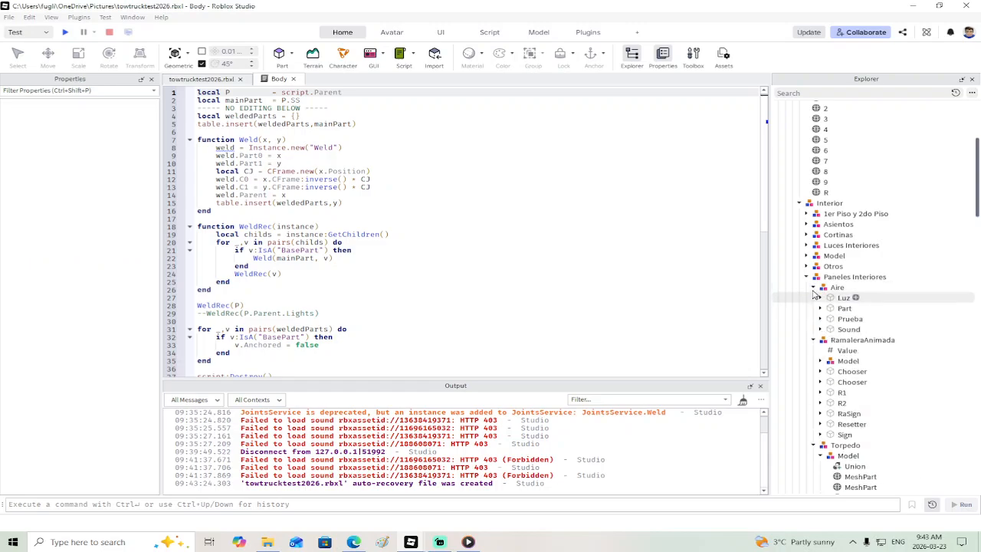
Step: Delete the SpeedGUI part from Velocimetro Digital in the Interior's Otros model
left_click(807, 266)
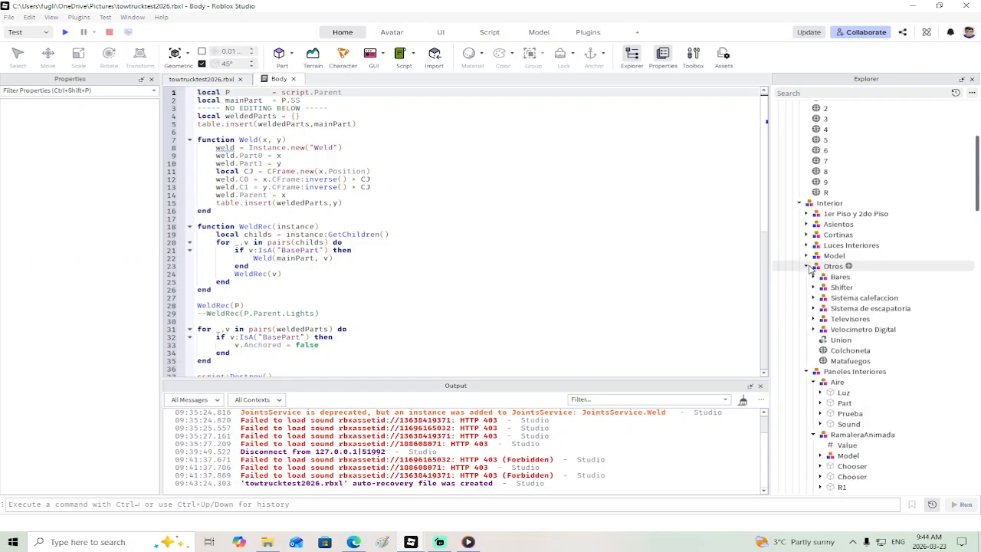
left_click(806, 331)
left_click(813, 330)
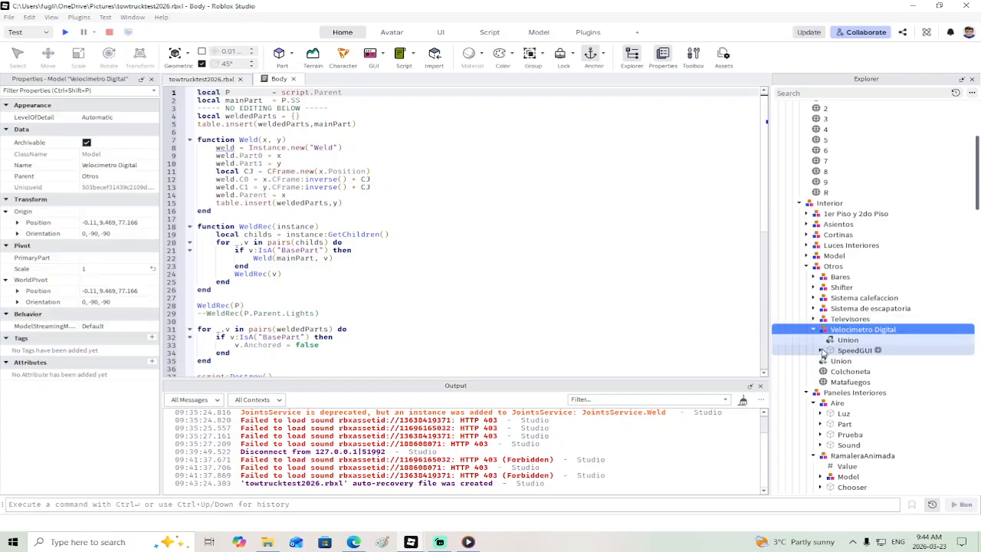
left_click(821, 351)
left_click(834, 354)
key("Delete")
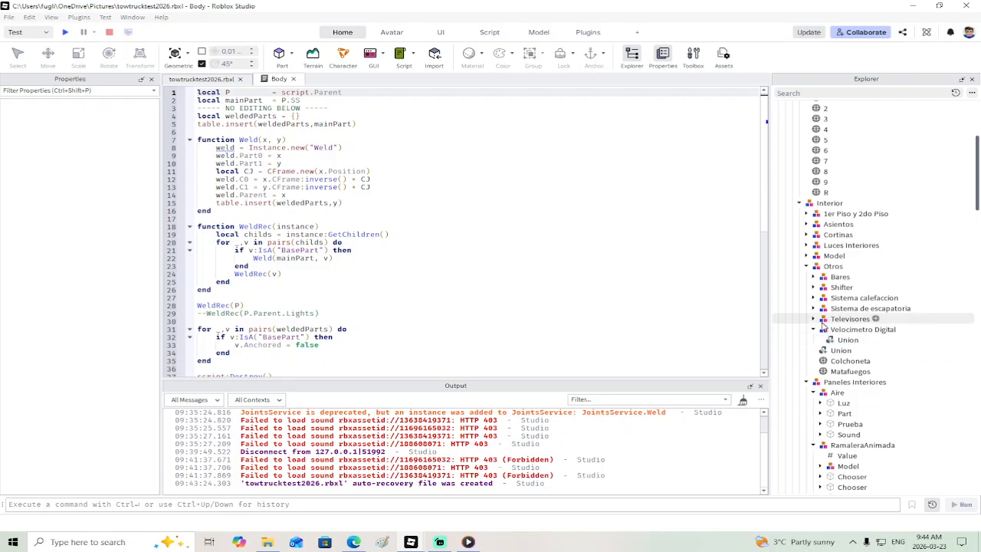
Step: Check the Televisores in the Otros model, then select Otros and inspect where its parts sit on the bus
left_click(814, 320)
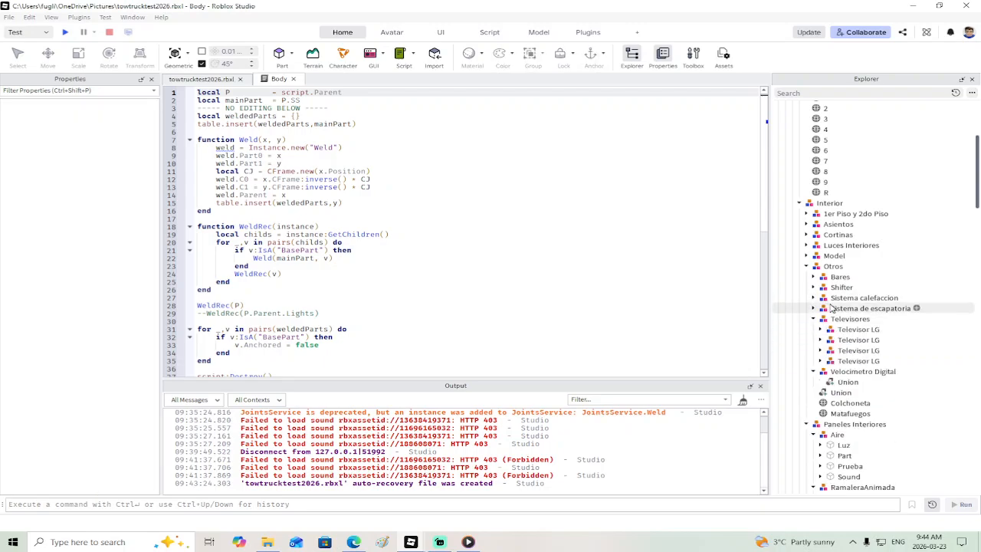
left_click(833, 266)
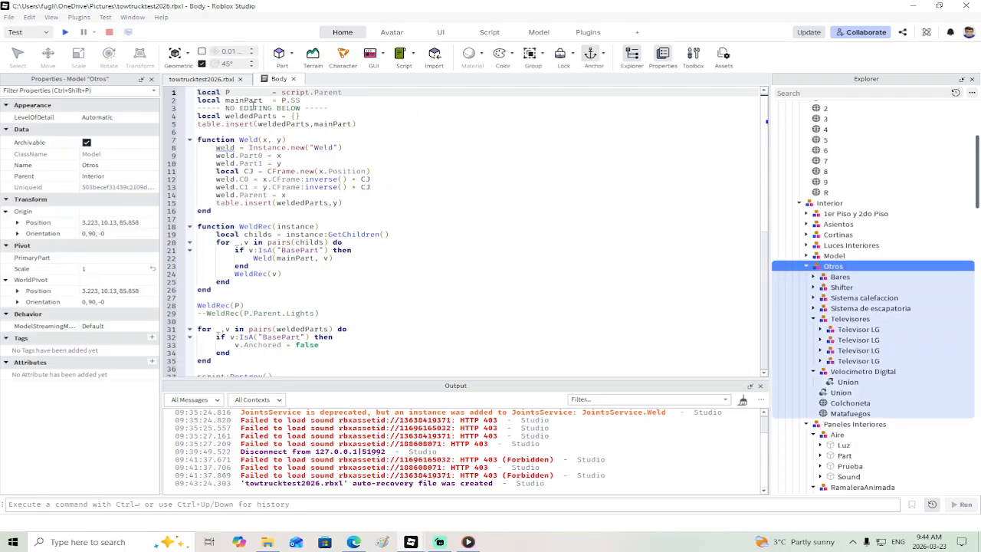
left_click(200, 79)
key("f")
right_click_drag(550, 205, 552, 207)
key("w")
key("s")
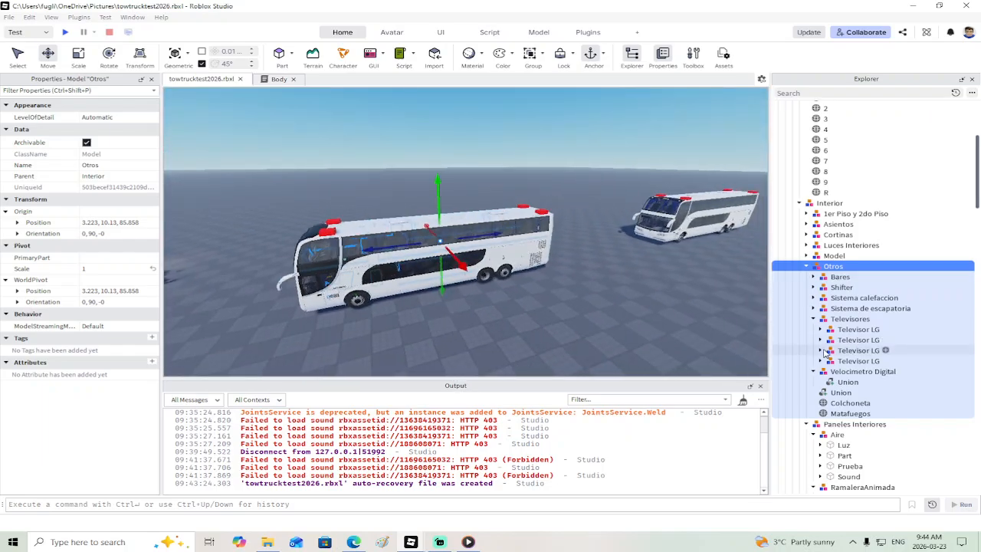
Step: Delete the Otros model from the bus's Interior and look over the bus from inside and outside
key("w")
right_click_drag(595, 299, 595, 300)
key("w")
key("Delete")
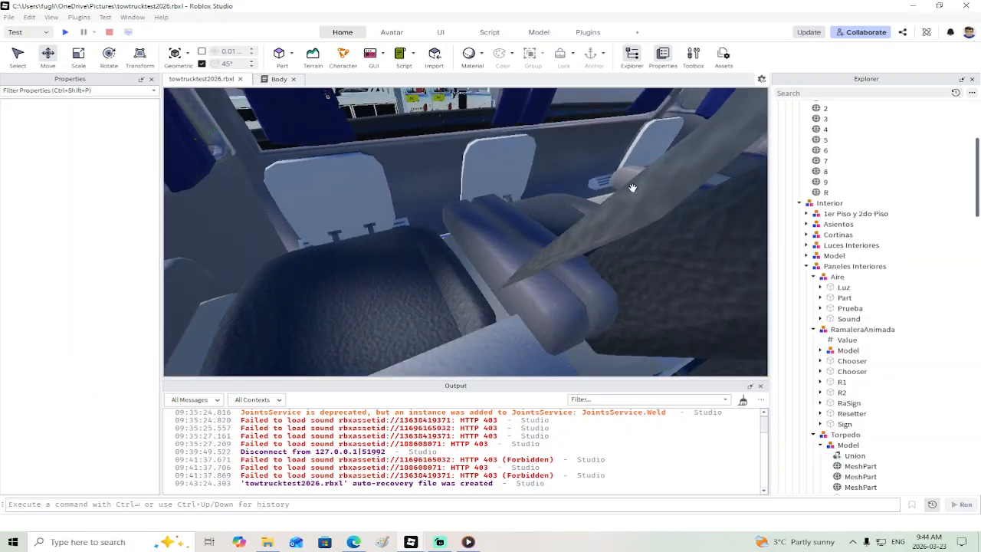
key("s")
right_click_drag(632, 187, 633, 188)
key("w")
key("s")
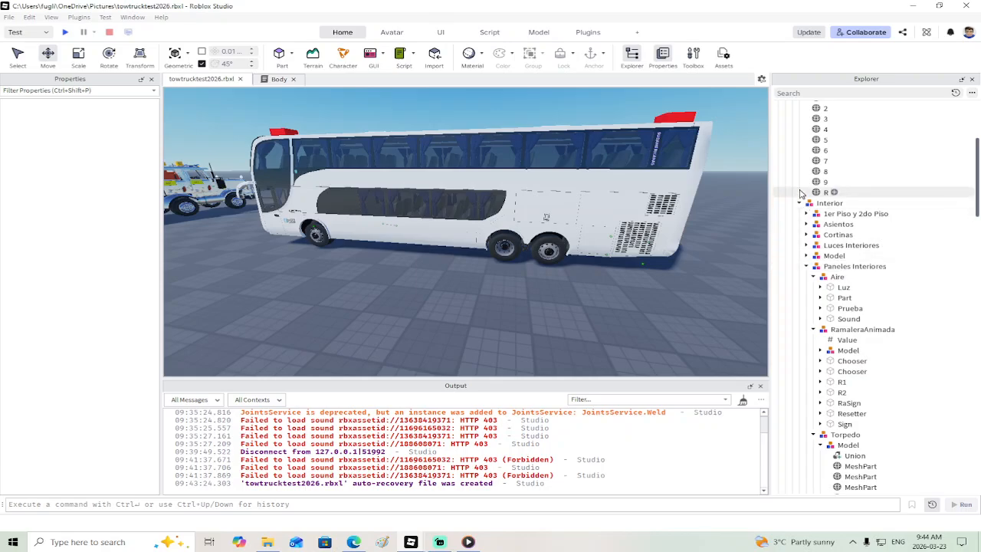
Step: Check the contents of the 1er Piso y 2do Piso model in the Interior
left_click(806, 214)
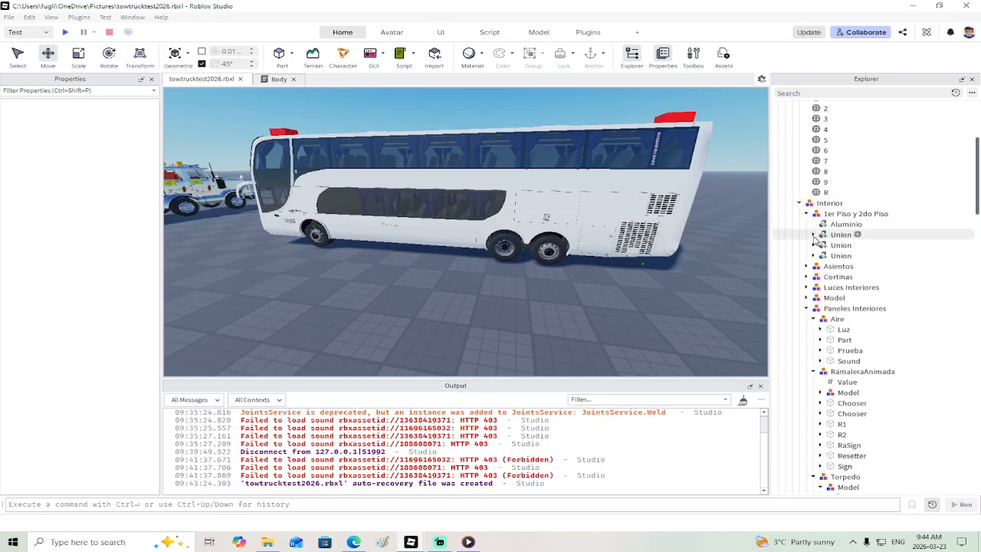
left_click(814, 236)
left_click(814, 235)
Step: Try removing the Driverseat model from Asientos, and undo the deletion
left_click(806, 266)
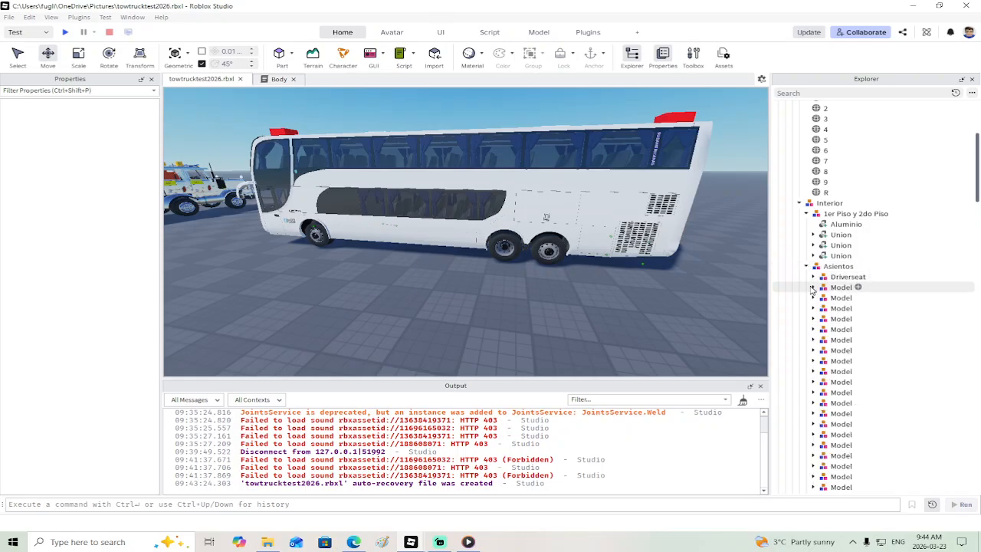
left_click(815, 277)
left_click(829, 277)
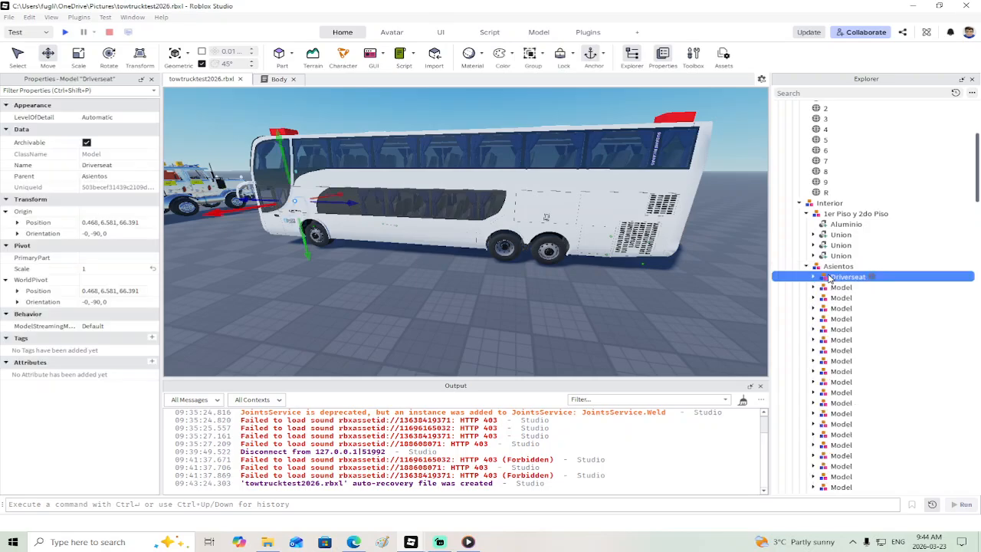
key("f")
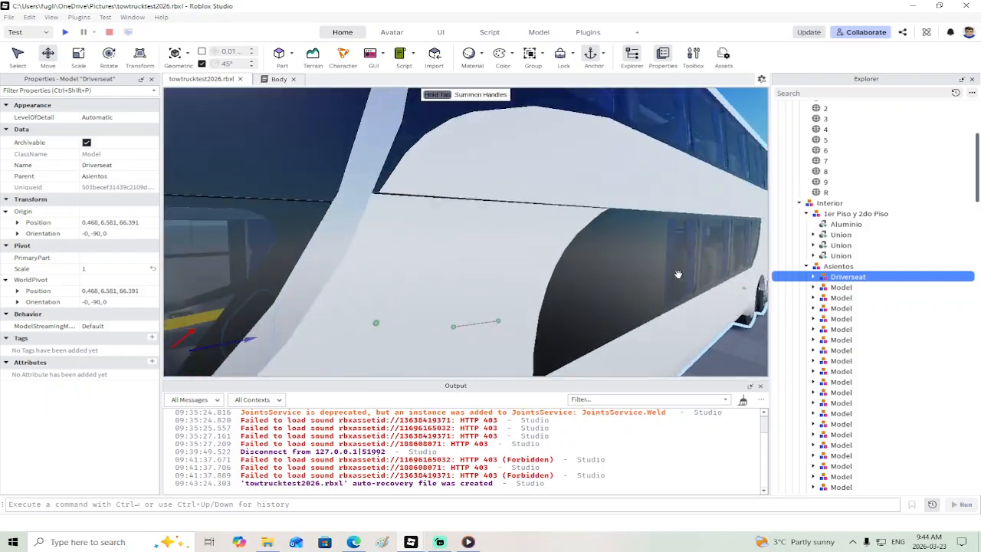
right_click_drag(677, 274, 678, 274)
key("Delete")
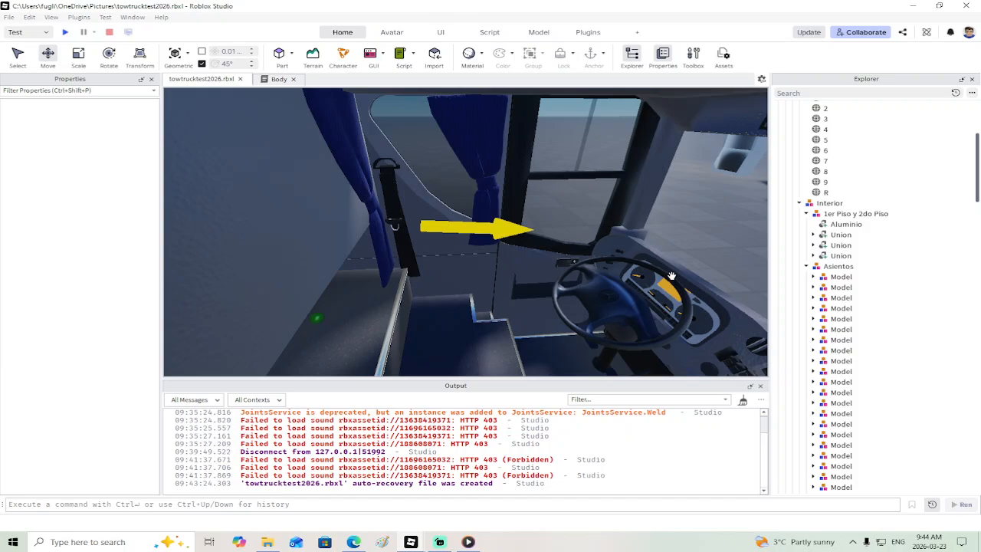
key("ctrl+z")
Step: Inspect the first seat Model in Asientos, including its nested seat and Frame parts, and review the rest of the scrapbus hierarchy
left_click(813, 287)
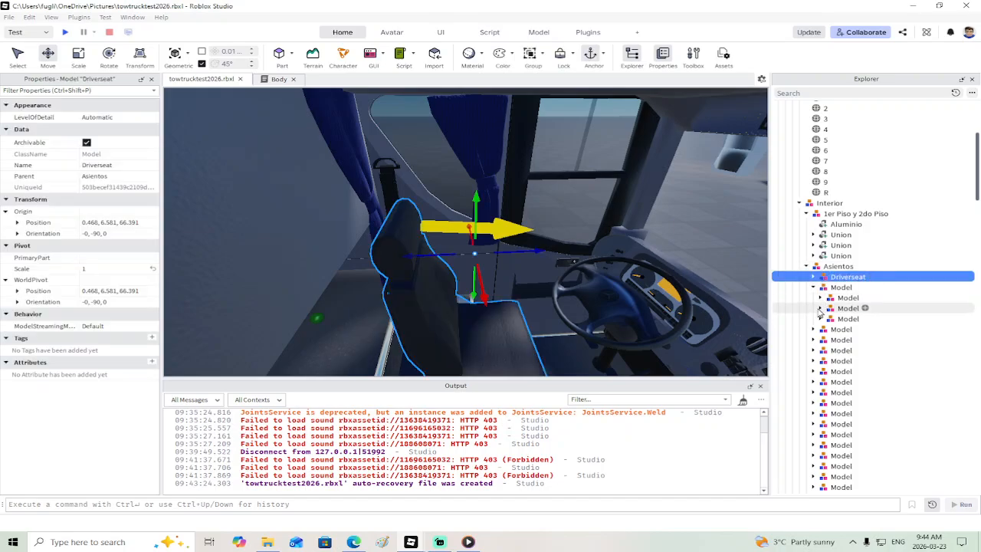
left_click(820, 297)
left_click(828, 319)
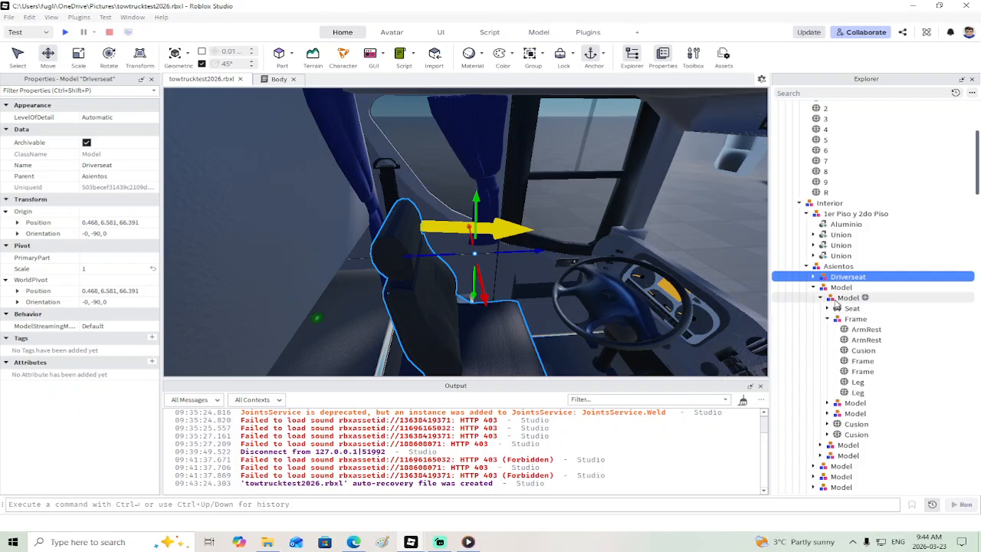
left_click(834, 289)
right_click_drag(717, 290, 687, 294)
key("f")
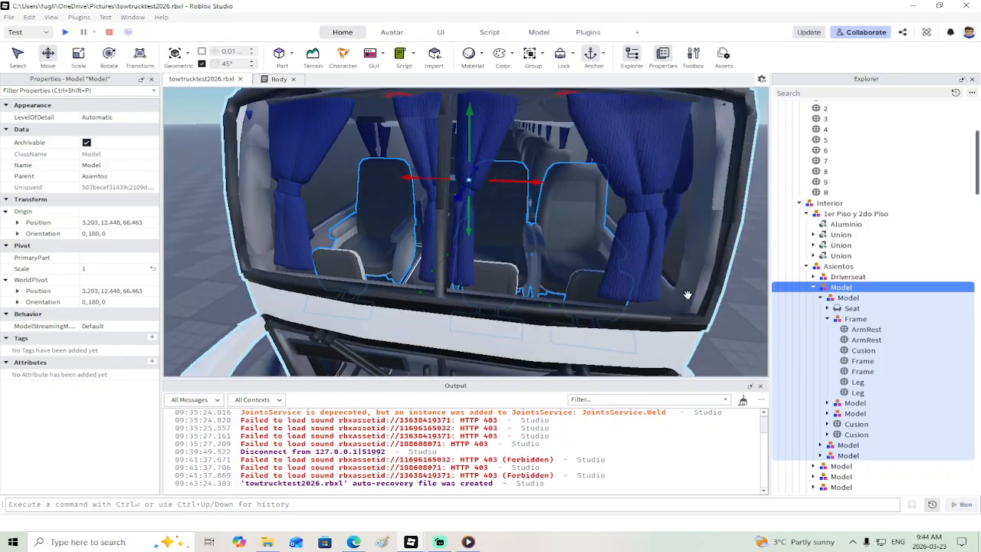
scroll(688, 295, "down", 6)
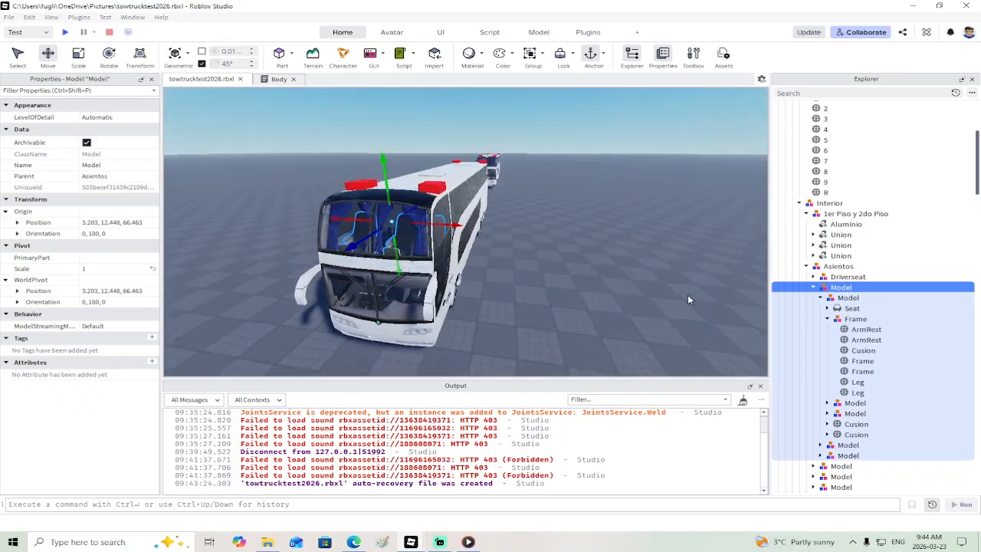
left_click(821, 298)
left_click(814, 287)
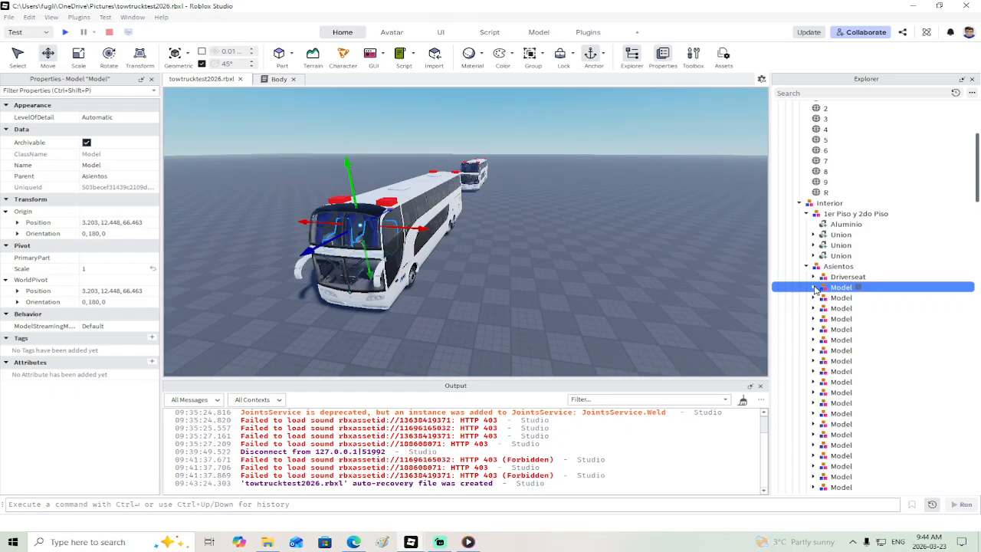
left_click(815, 287)
scroll(823, 325, "down", 3)
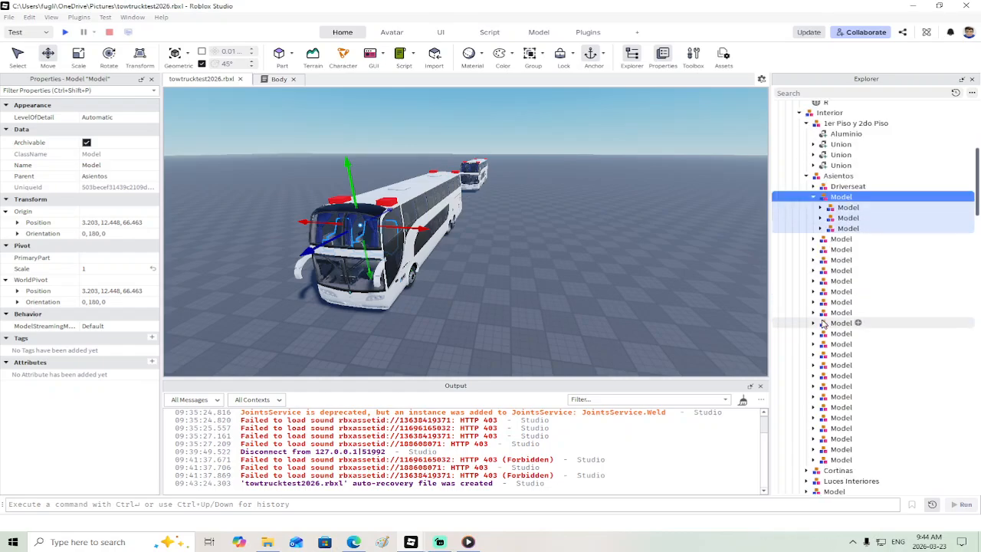
scroll(822, 325, "down", 20)
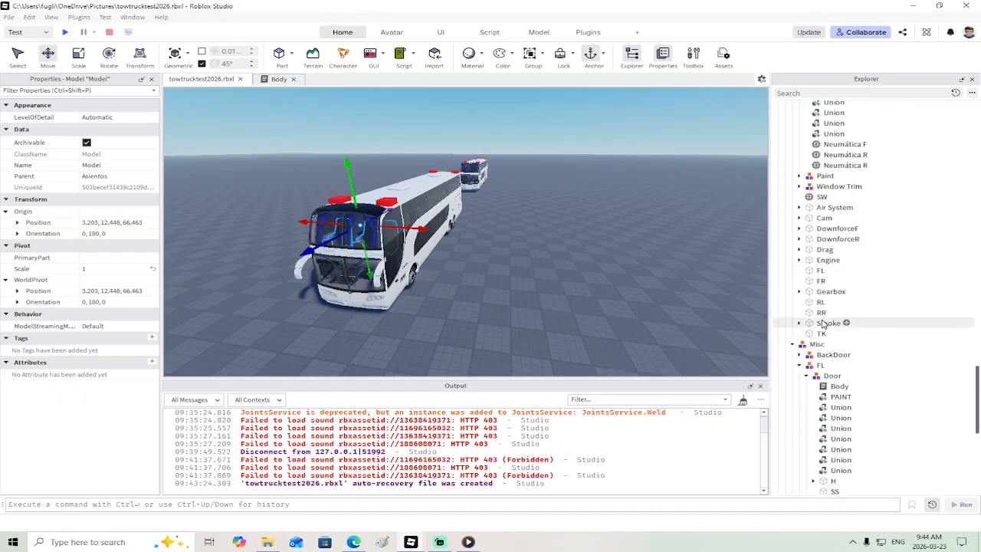
scroll(823, 324, "down", 11)
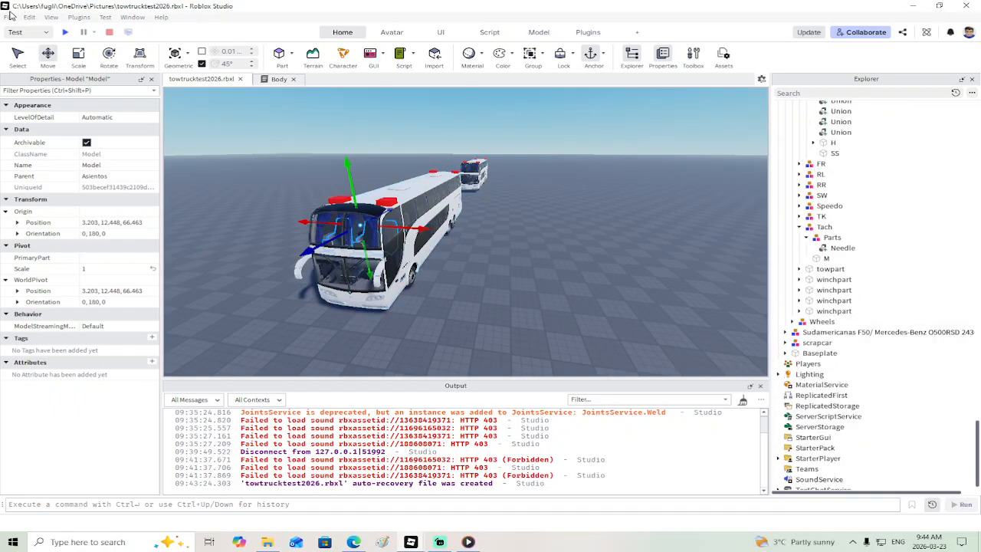
Step: Create a new place and return to the towtrucktest2026.rbxl window
left_click(10, 16)
left_click(13, 30)
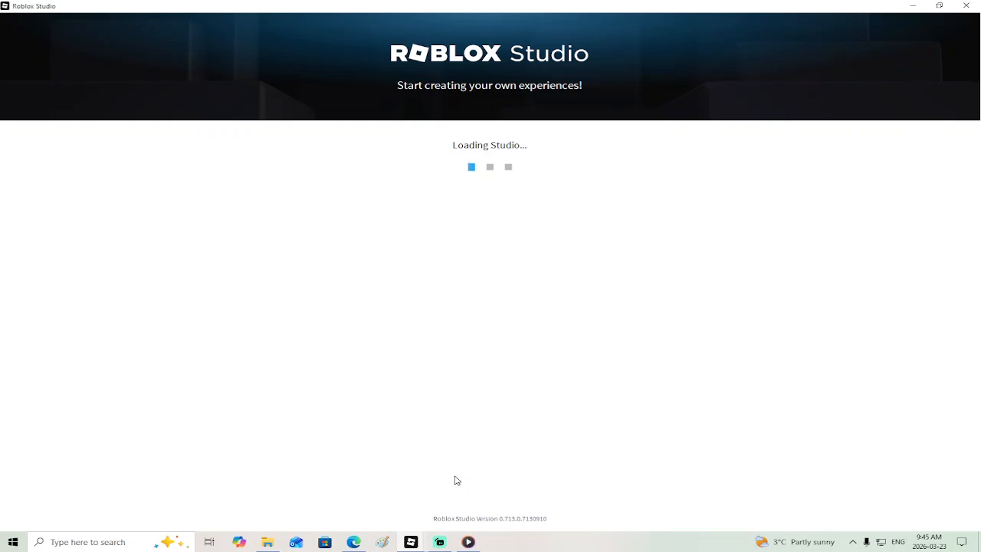
mouse_move(412, 542)
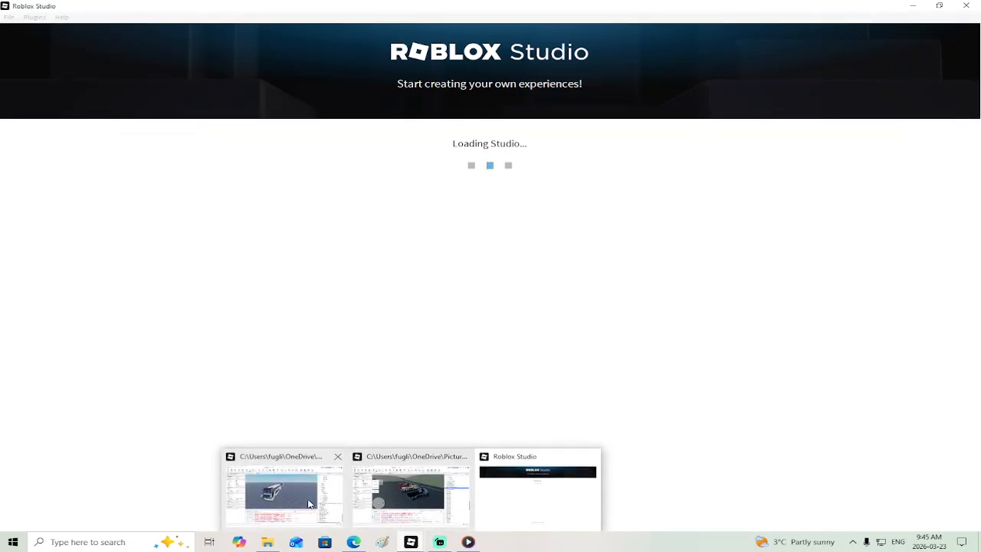
mouse_move(304, 487)
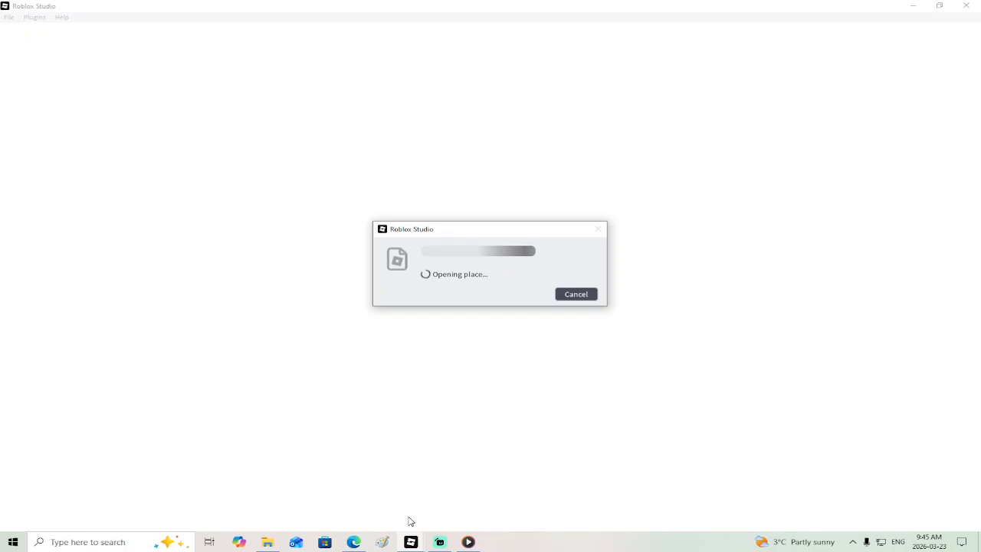
left_click(306, 491)
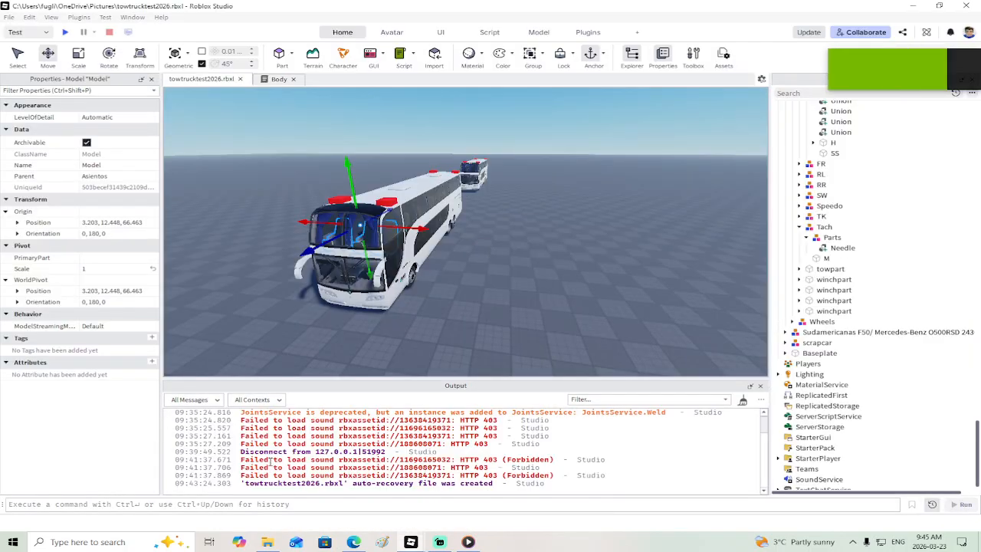
Step: Copy the whole scrapbus model and paste it into the new Place1 workspace
left_click(414, 219)
right_click(434, 222)
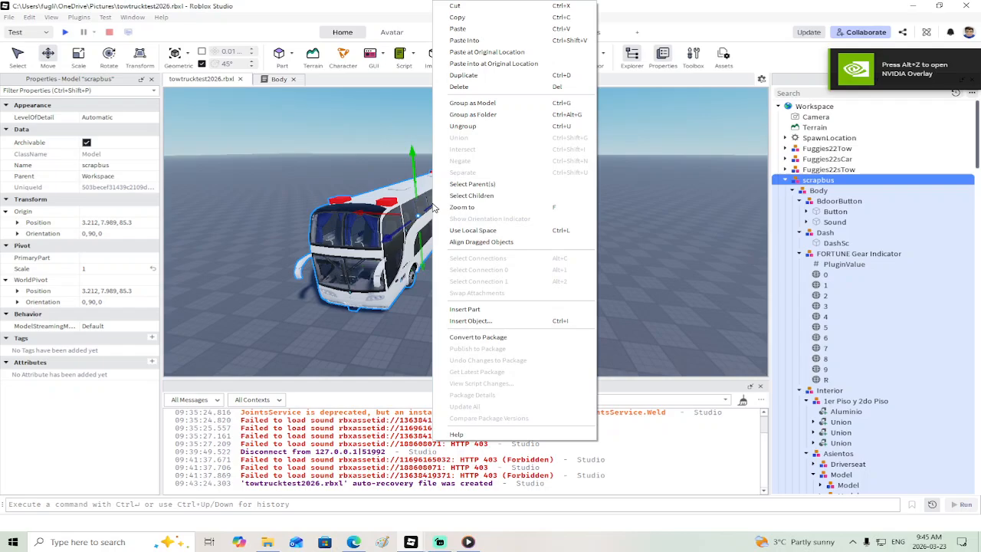
left_click(463, 28)
mouse_move(411, 542)
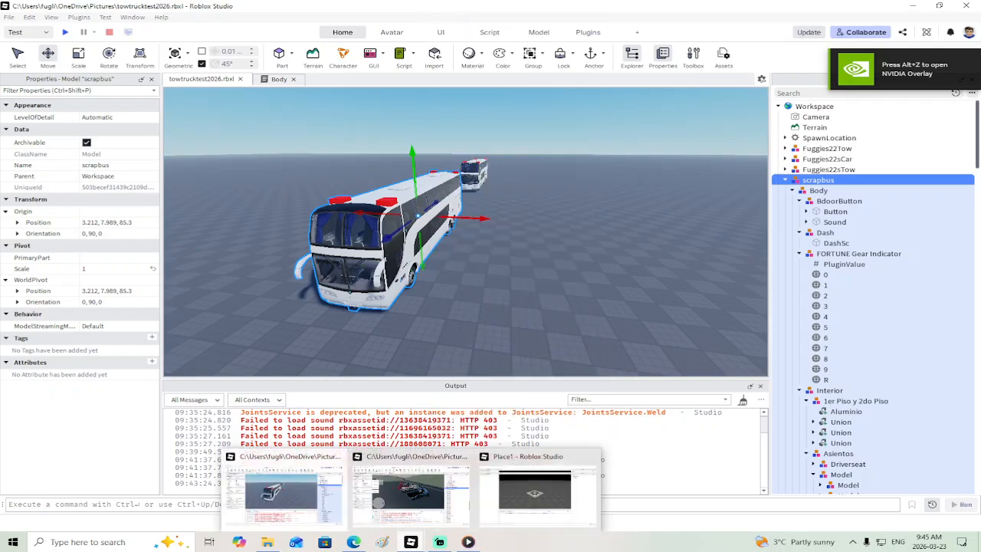
left_click(537, 495)
right_click(410, 289)
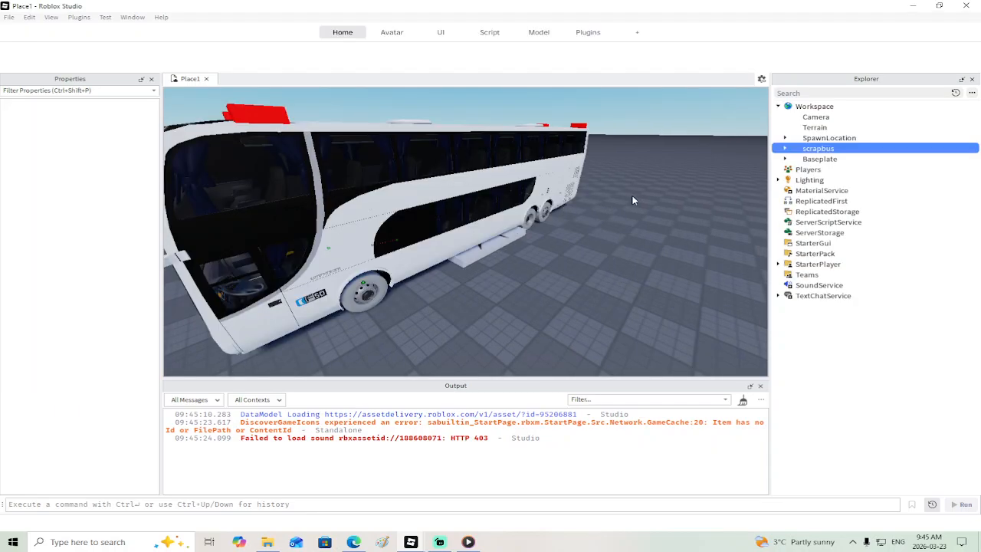
left_click(627, 213)
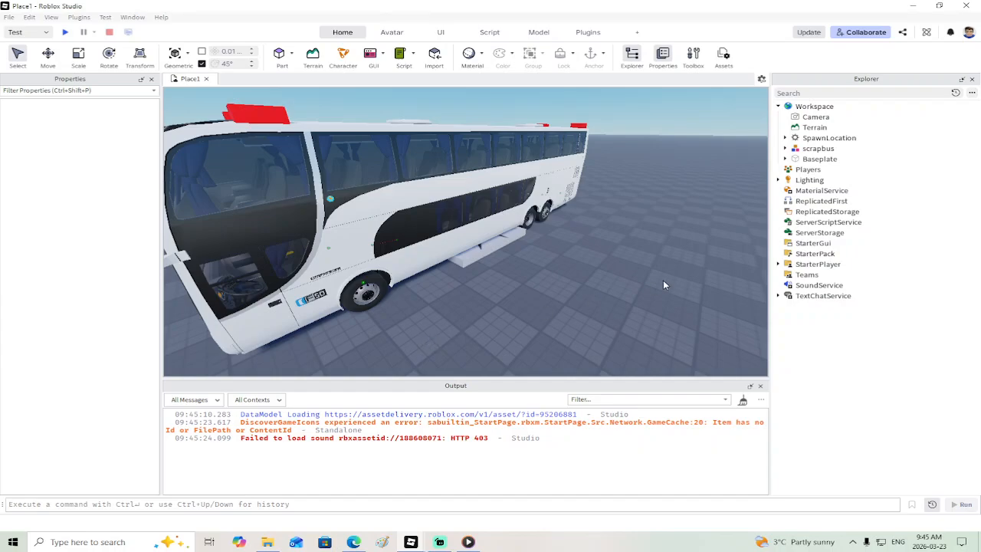
Step: Search the Creator Store for "bus" and refine the search to "bus mesh"
right_click_drag(637, 280, 637, 280)
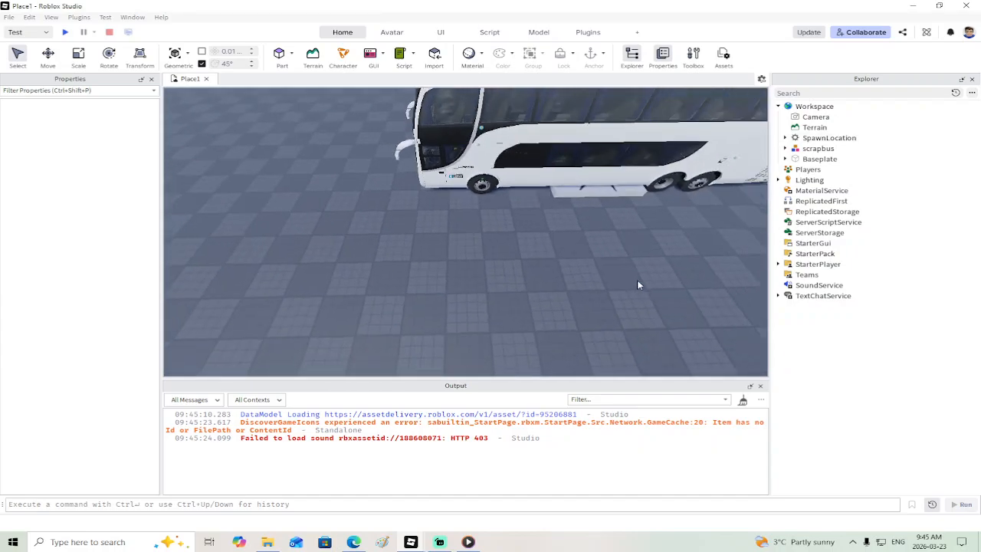
scroll(637, 279, "down", 5)
key("w")
key("a")
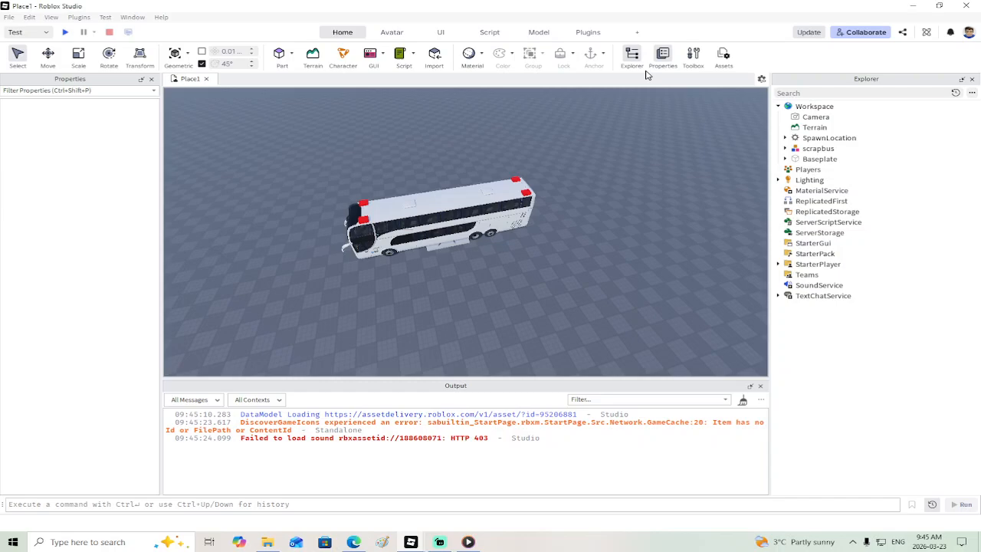
left_click(694, 54)
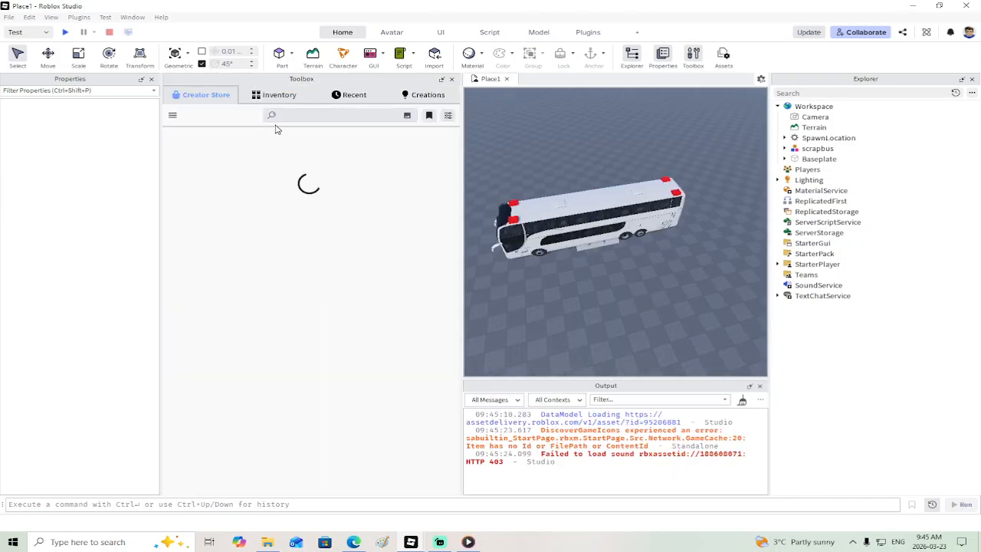
left_click(304, 115)
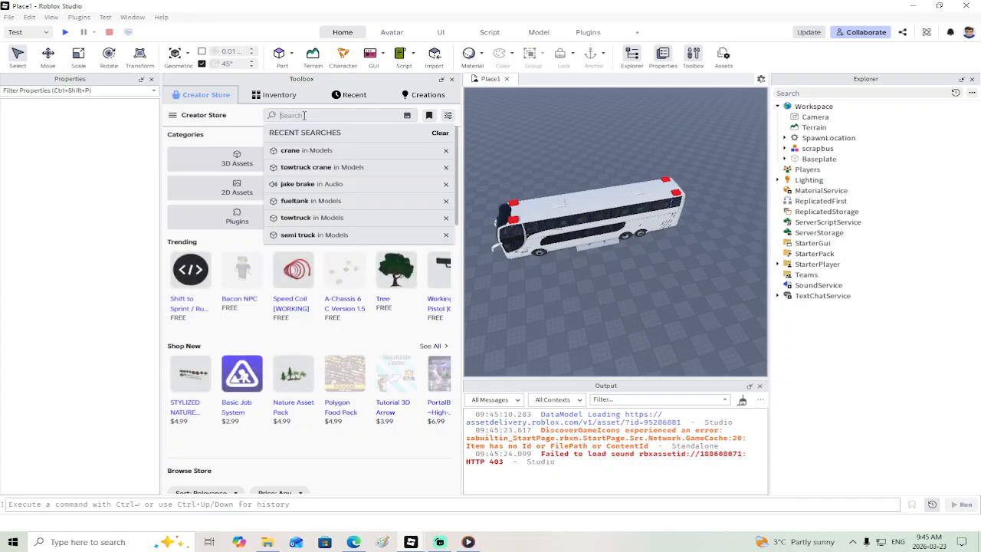
type("bus")
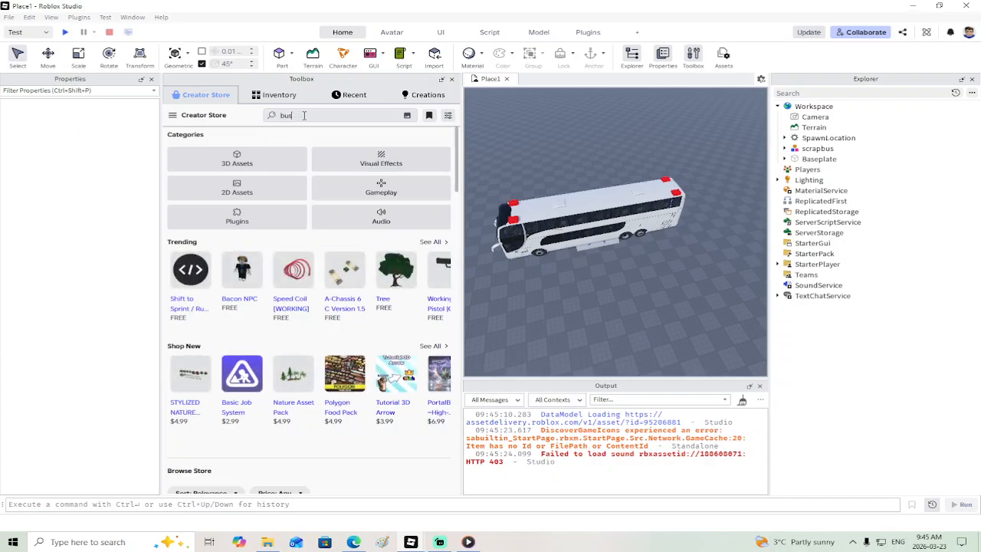
key("Return")
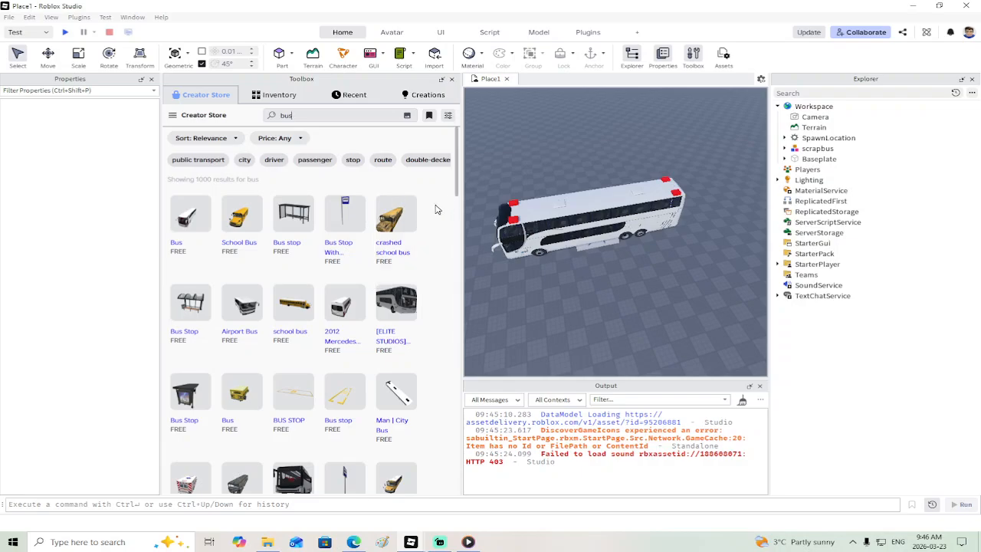
type("mesh")
key("Return")
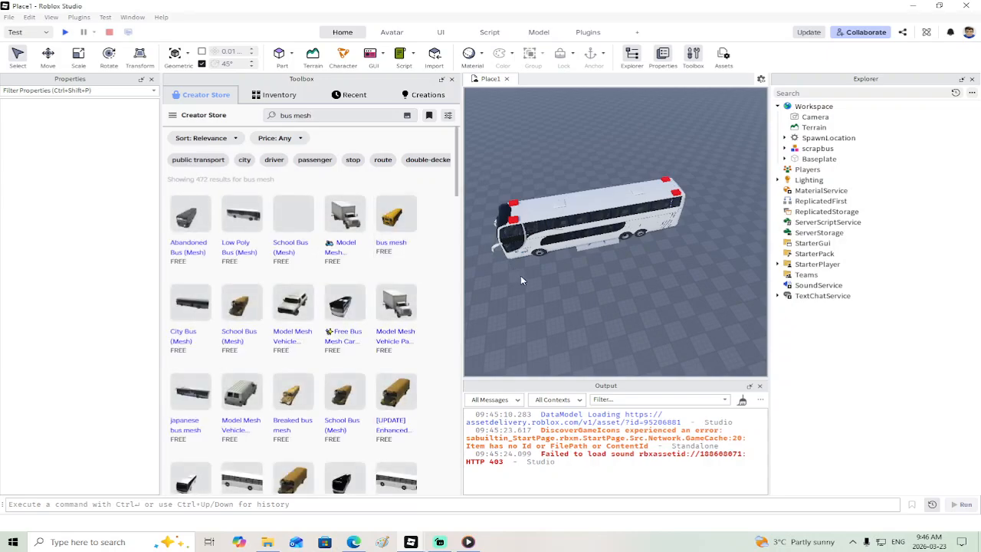
Step: Try out the Free Bus Mesh Car Tool City Working model beside the scrapbus, inspect it, and delete it
right_click_drag(522, 285, 522, 285)
key("w")
key("a")
key("s")
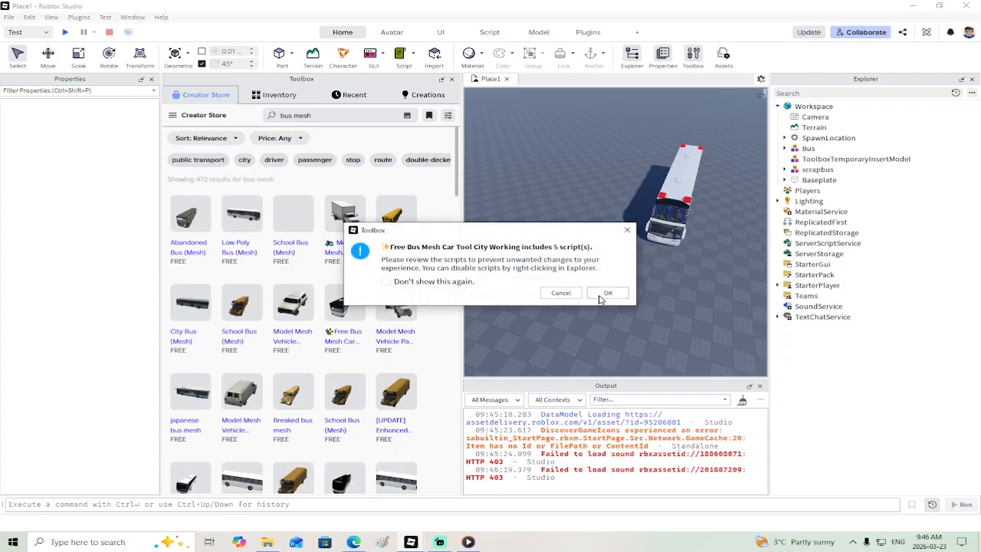
left_click(602, 298)
scroll(648, 294, "up", 5)
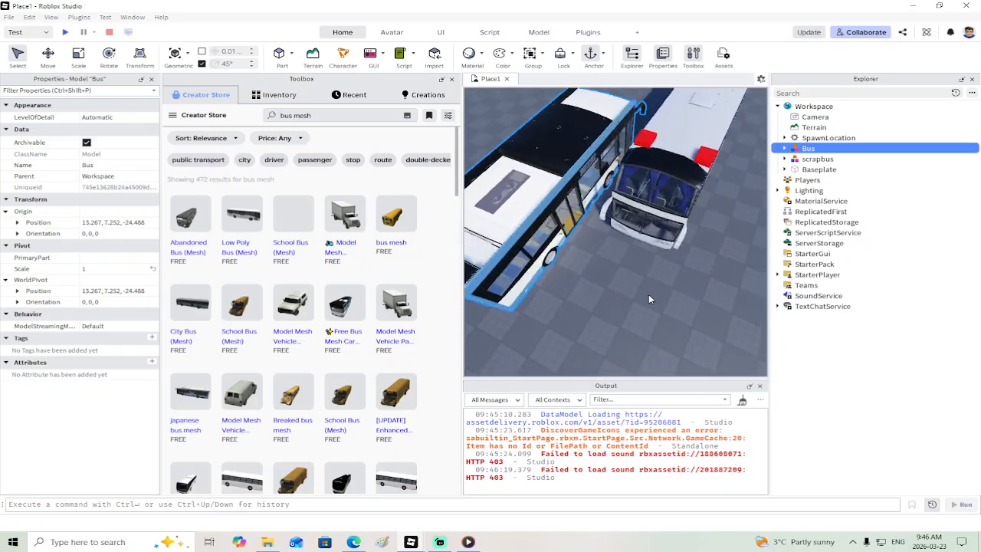
right_click_drag(648, 298, 648, 294)
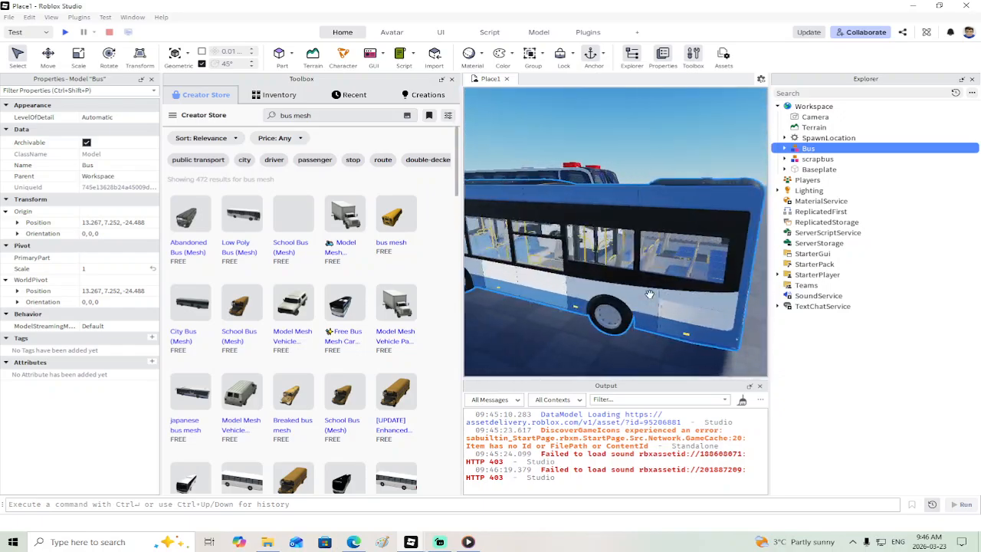
scroll(644, 296, "down", 5)
key("Delete")
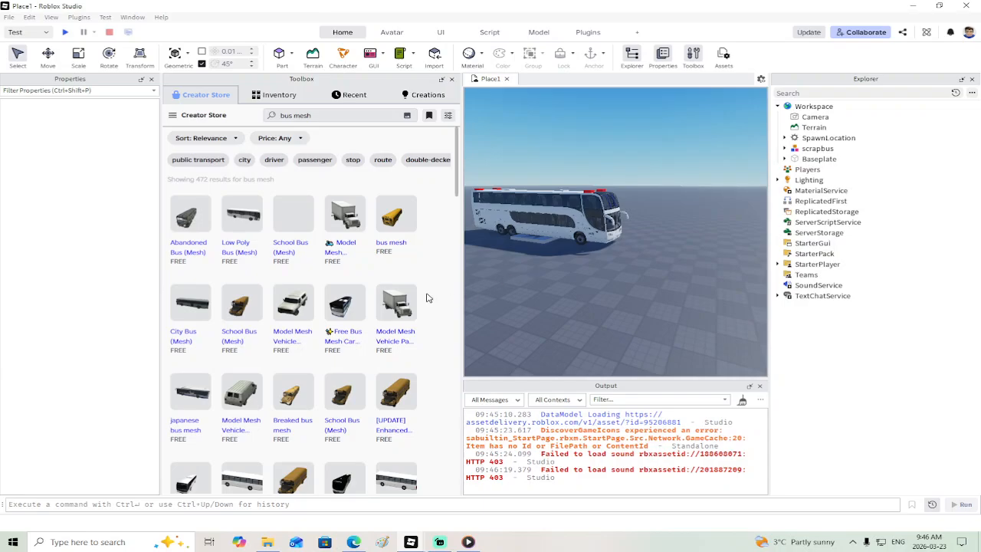
Step: Insert the Abandoned Bus (Mesh) Explore Abandoned Broken model near the scrapbus, accept its script notice, and view it up close
scroll(428, 298, "down", 10)
key("a")
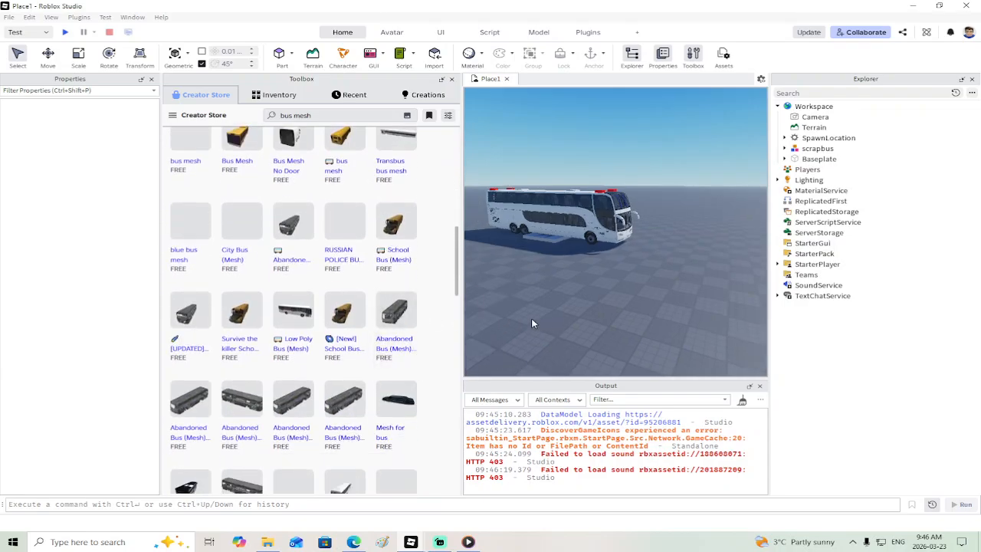
right_click_drag(532, 319, 502, 335)
left_click(395, 330)
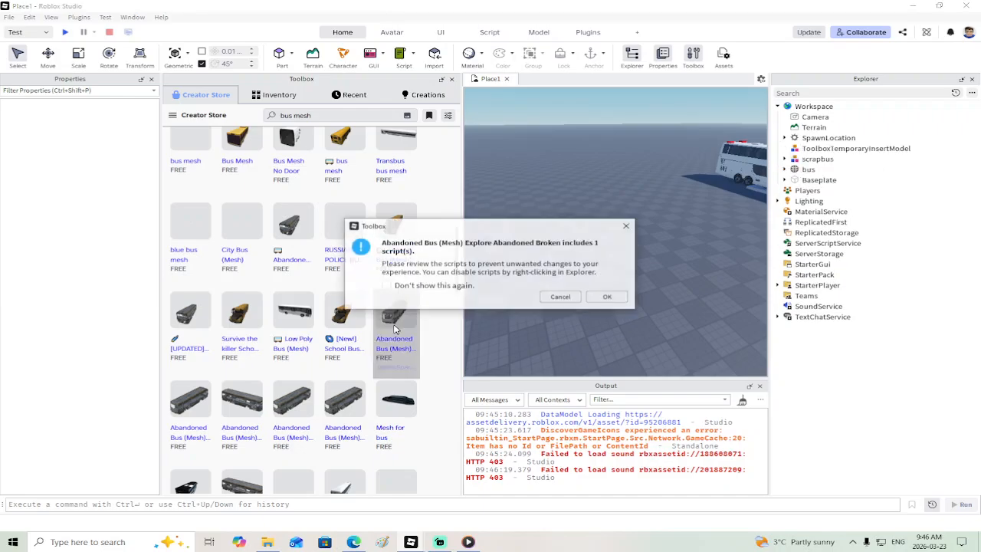
left_click(605, 297)
key("w")
right_click_drag(635, 298, 636, 297)
key("s")
key("w")
Step: Browse the rest of the bus mesh results for other candidate bus models
scroll(411, 344, "down", 3)
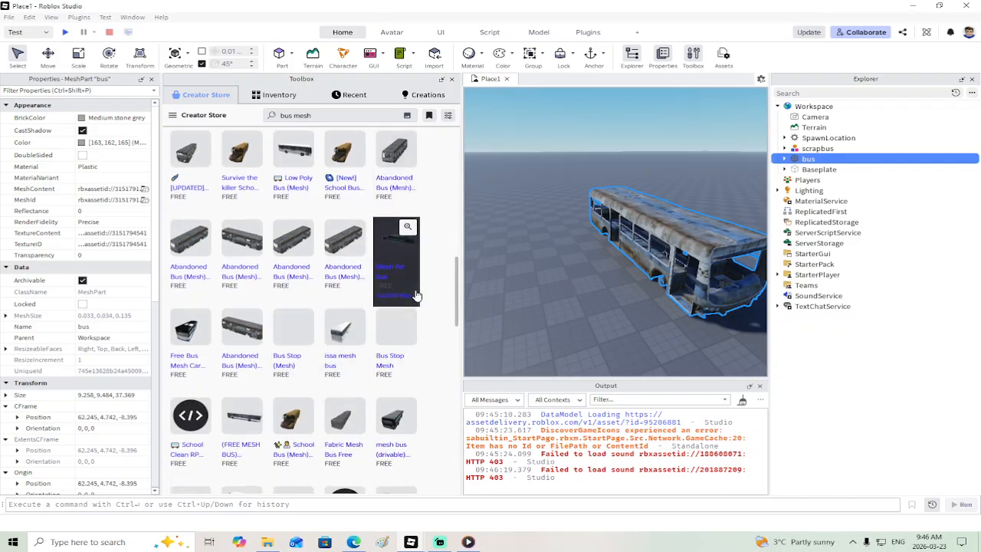
scroll(411, 302, "down", 3)
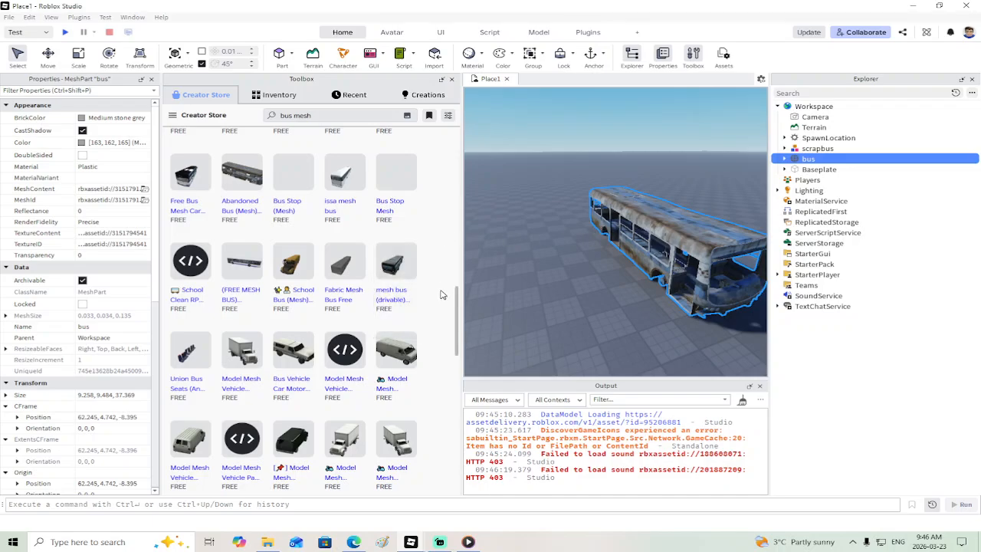
scroll(441, 284, "down", 5)
scroll(443, 295, "down", 2)
right_click_drag(499, 284, 561, 272)
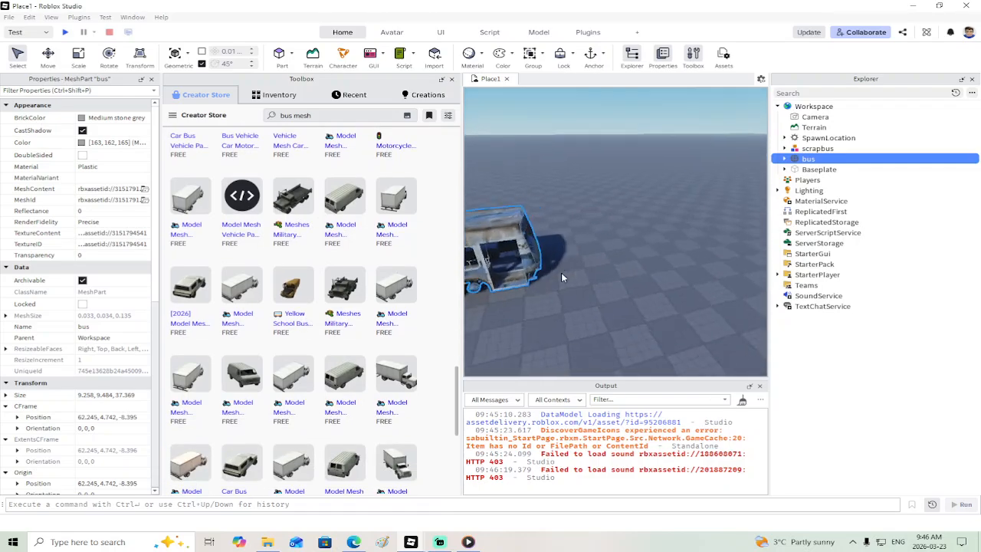
key("a")
scroll(435, 355, "down", 1)
scroll(434, 355, "down", 3)
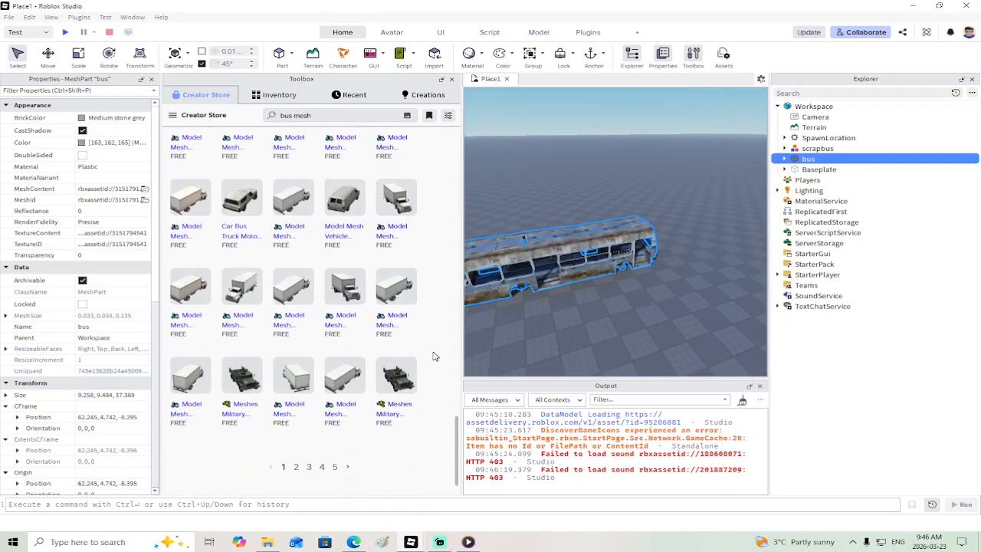
Step: Try out the Low Poly Bus (Mesh) model beside the abandoned bus and delete it
scroll(360, 341, "up", 10)
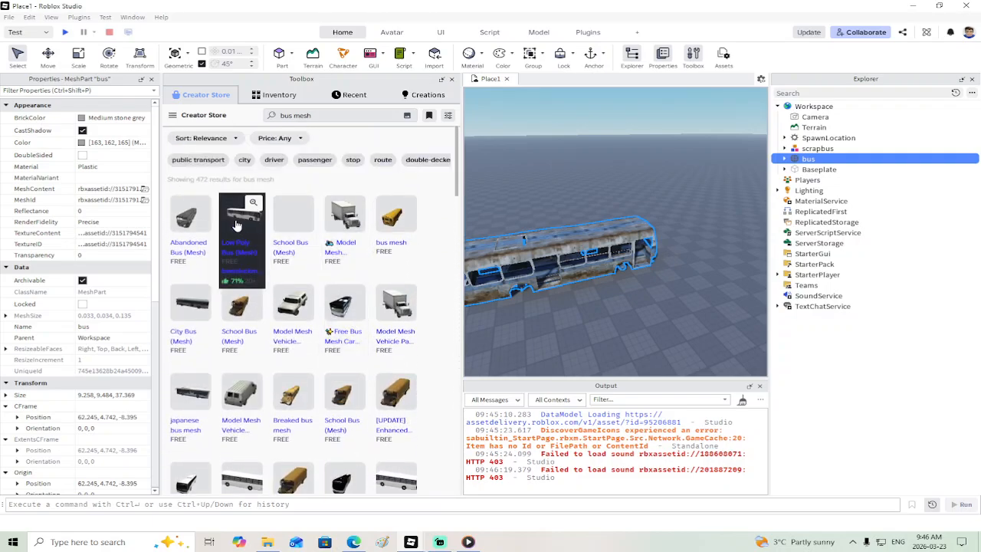
left_click(237, 224)
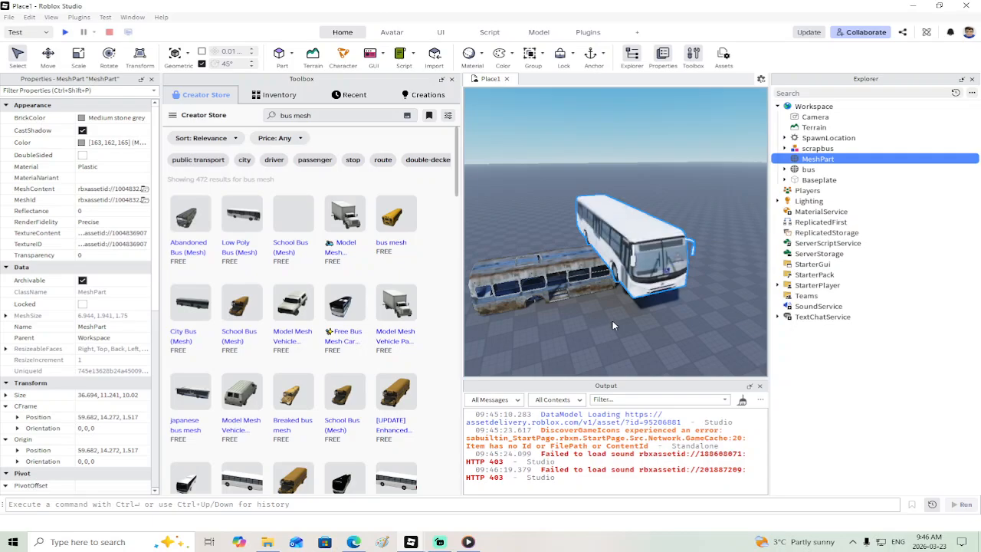
right_click_drag(612, 321, 611, 319)
key("Delete")
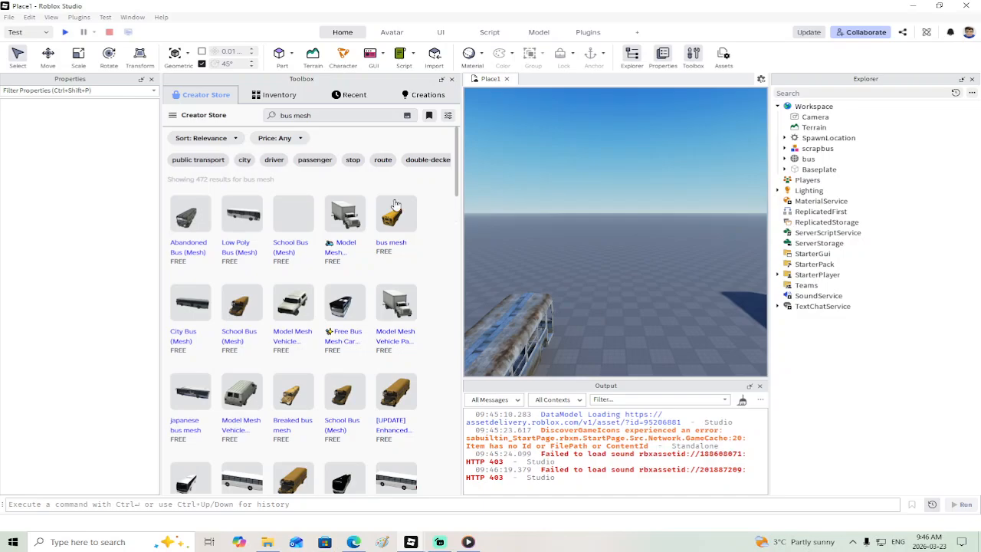
Step: Insert the City Bus (Mesh) model, accept its script notice, and view it from the side
left_click(196, 305)
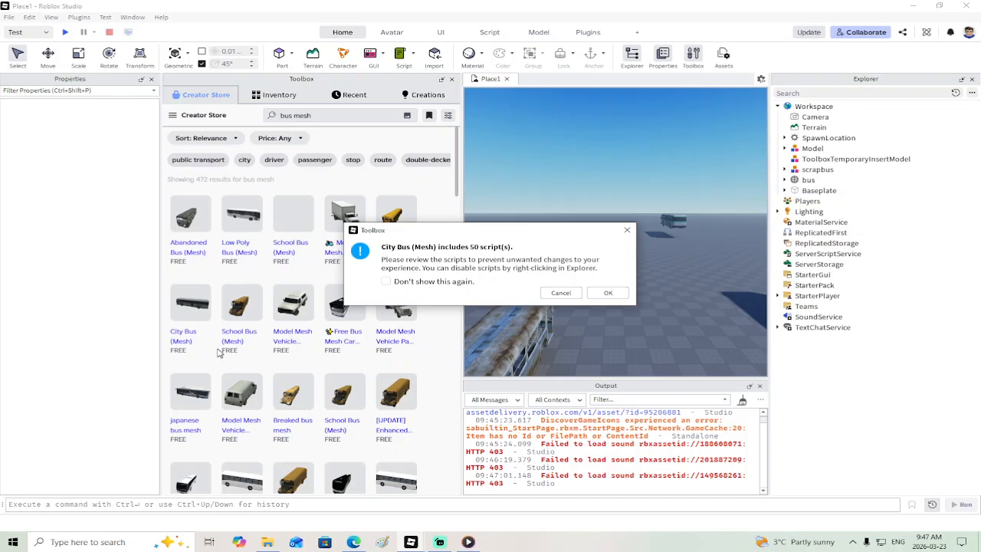
left_click(608, 294)
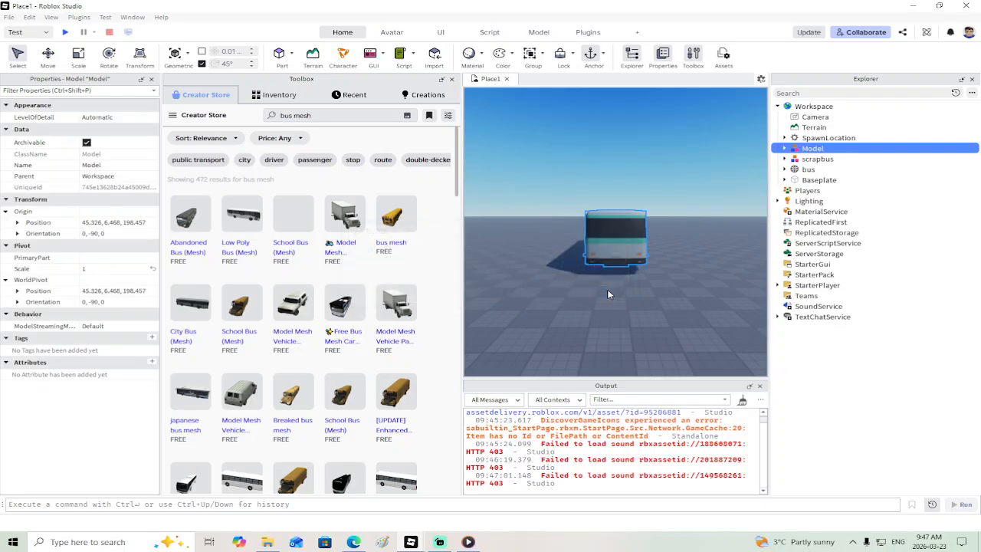
right_click_drag(635, 255, 568, 171)
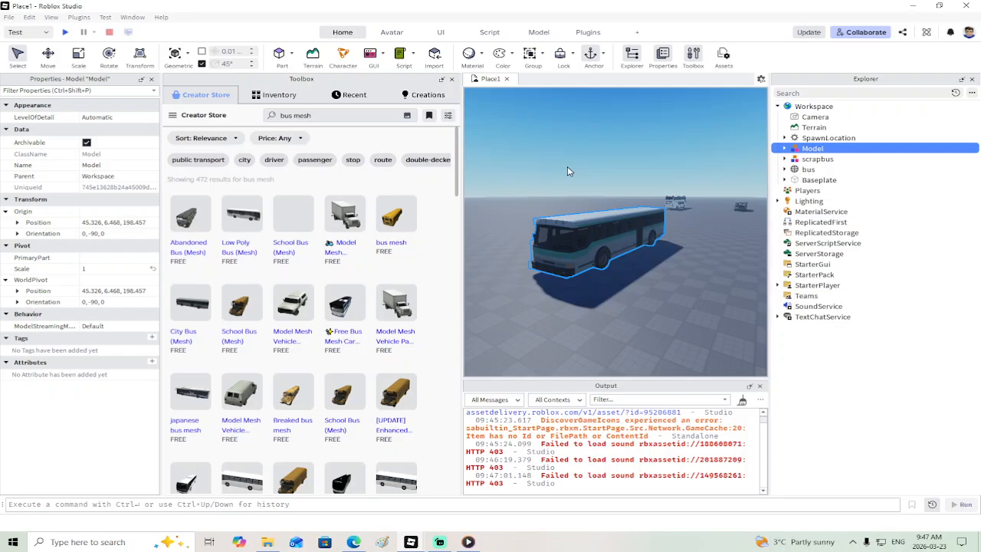
Step: Insert the MTRB 860 double-decker from further bus mesh results, accept its script notice, and look it over
scroll(449, 263, "down", 10)
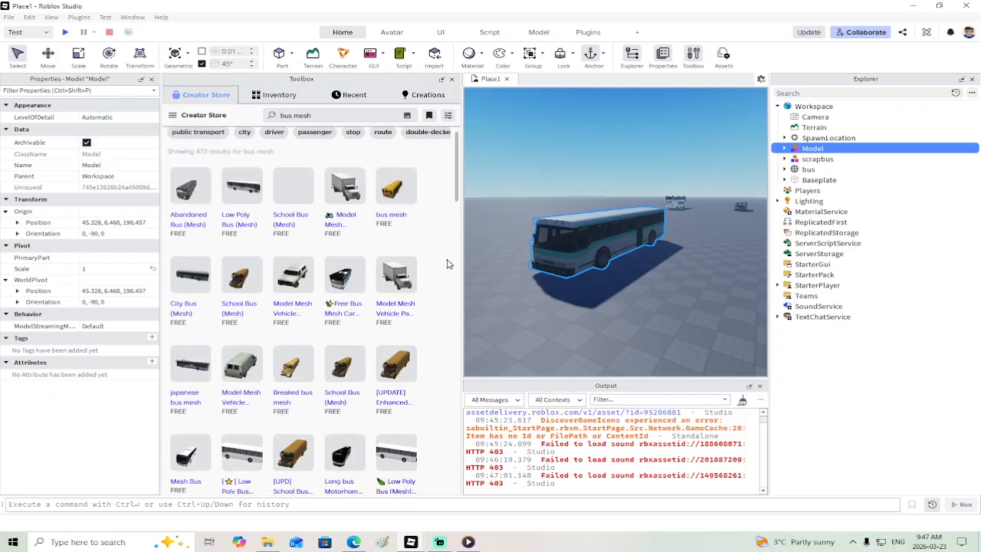
scroll(449, 263, "down", 5)
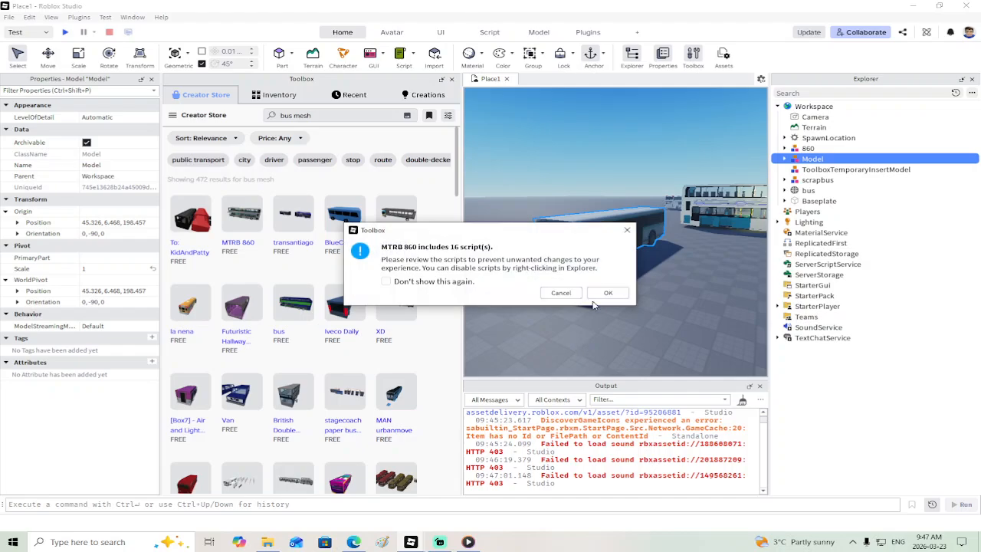
left_click(606, 294)
right_click_drag(646, 311, 647, 309)
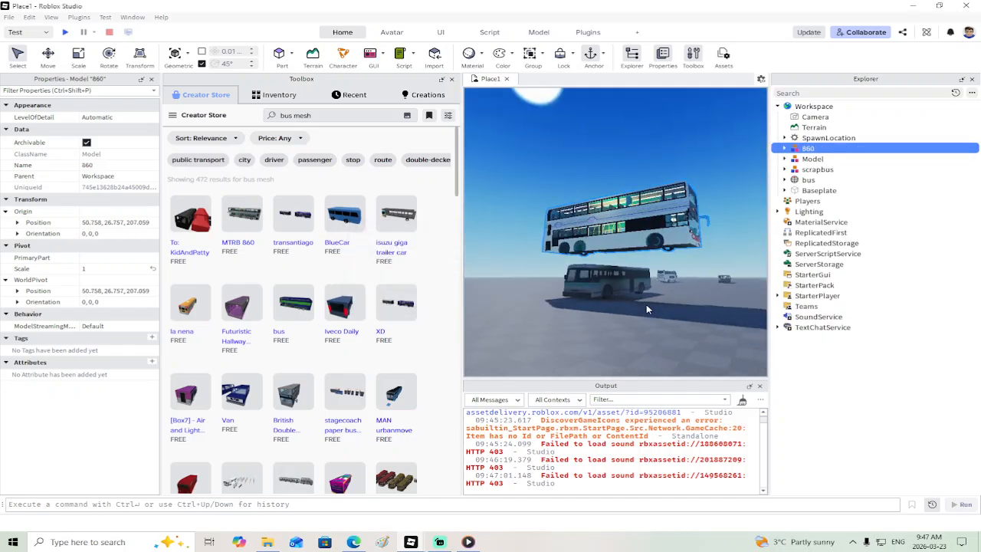
scroll(647, 309, "up", 10)
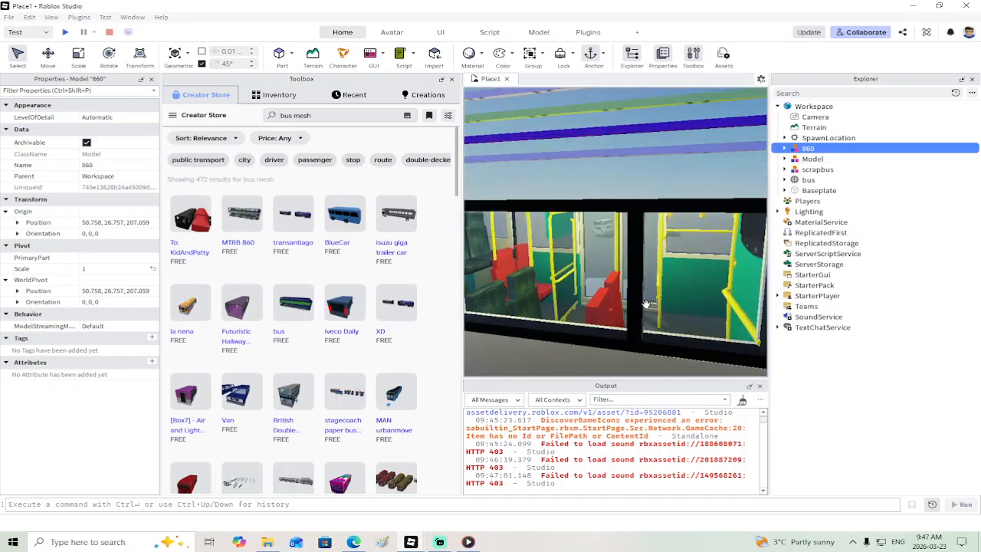
scroll(646, 305, "down", 5)
Step: Examine the nested models inside the 860 bus and delete the whole bus
left_click(784, 148)
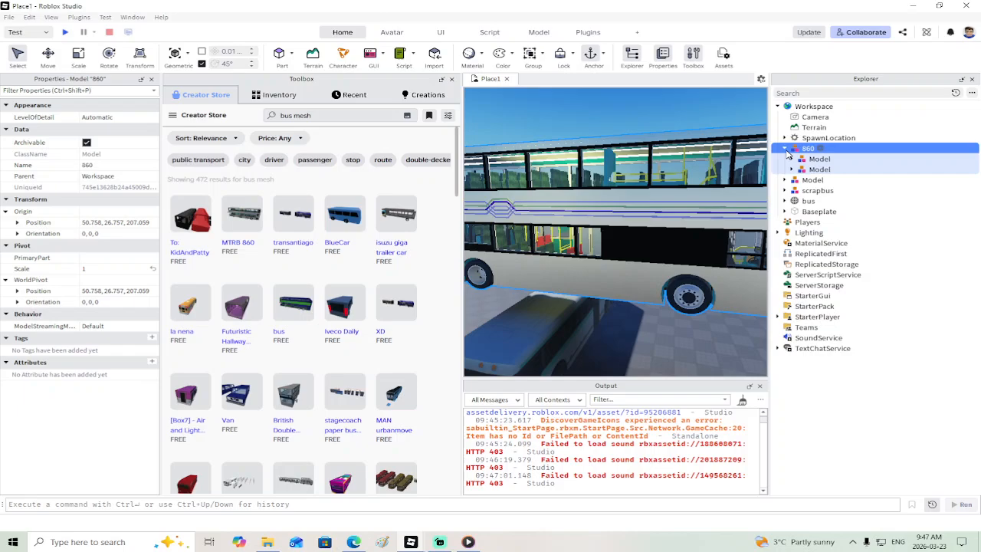
left_click(791, 169)
left_click(799, 232)
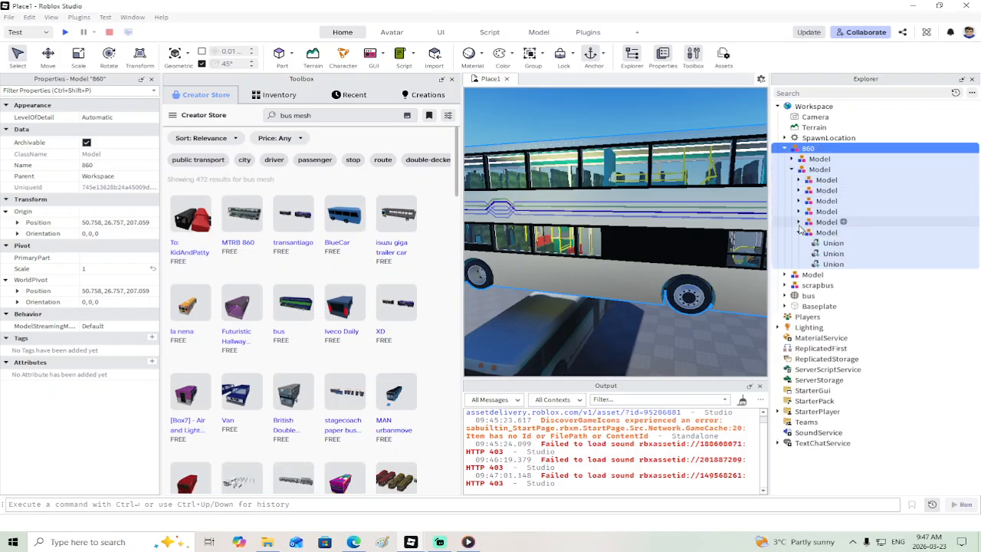
left_click(799, 222)
left_click(792, 159)
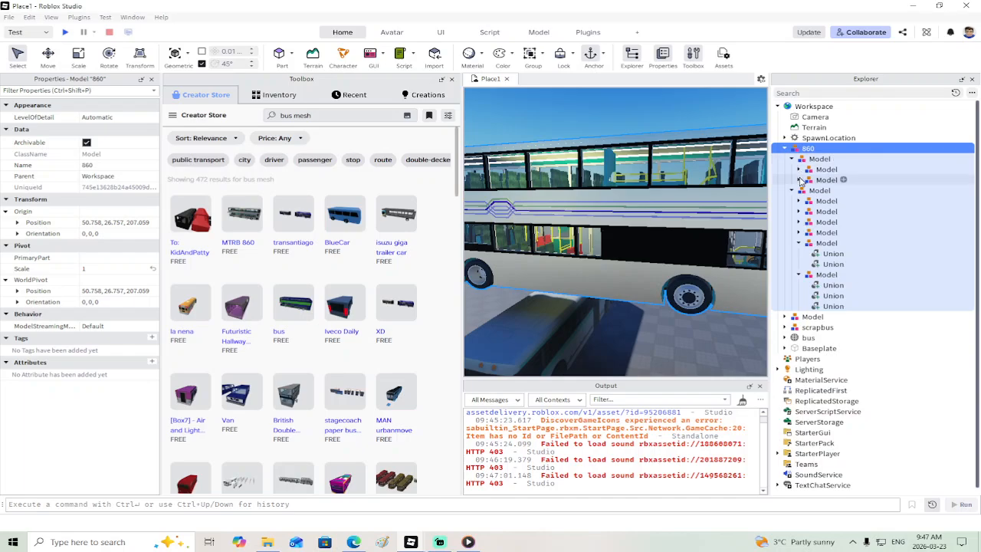
left_click(799, 170)
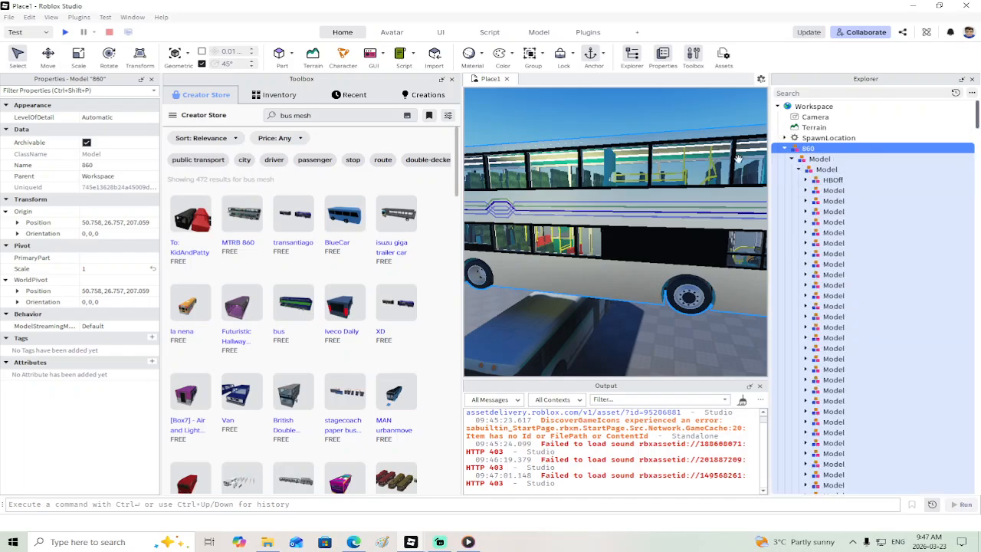
key("Delete")
Step: Insert the HL2:SE Liaz-677 bus pack from the results, accept its script notice, and inspect its buses
scroll(383, 253, "down", 3)
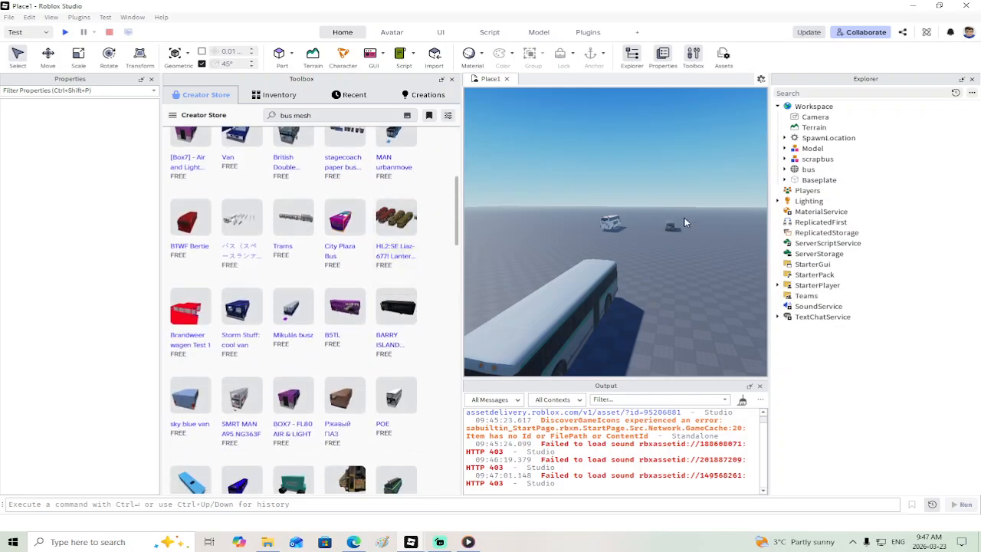
right_click_drag(647, 218, 646, 219)
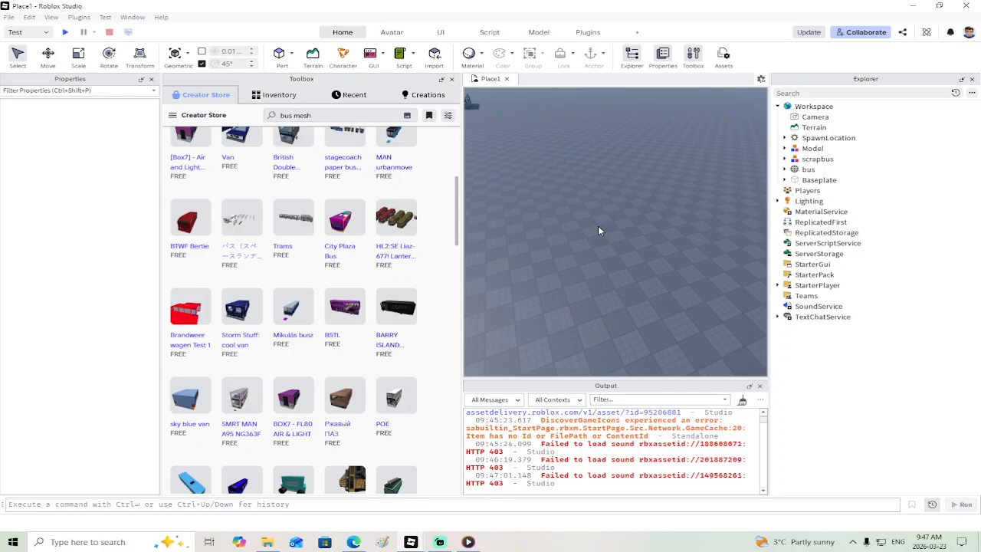
left_click(387, 225)
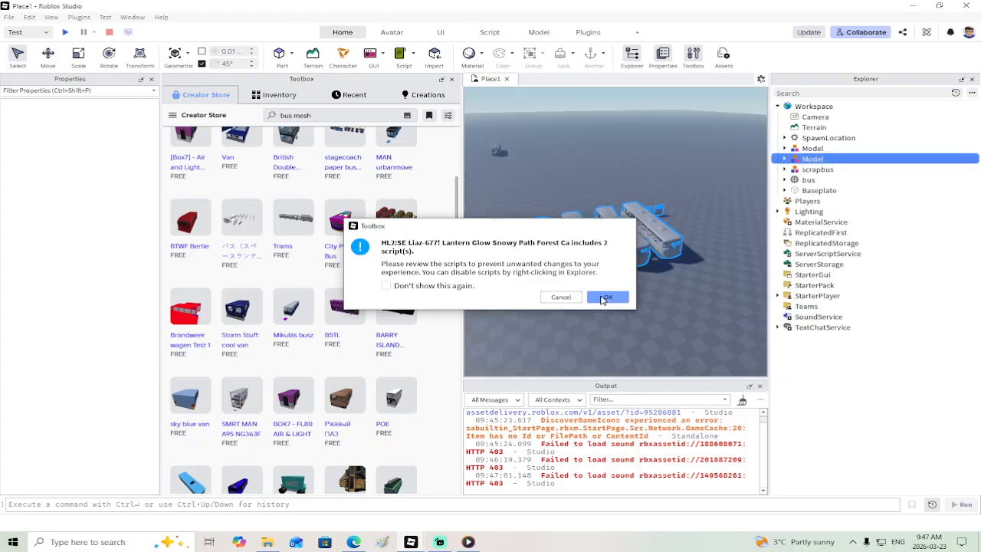
left_click(605, 297)
right_click_drag(689, 297, 689, 292)
key("w")
key("d")
key("w")
key("s")
left_click(610, 275)
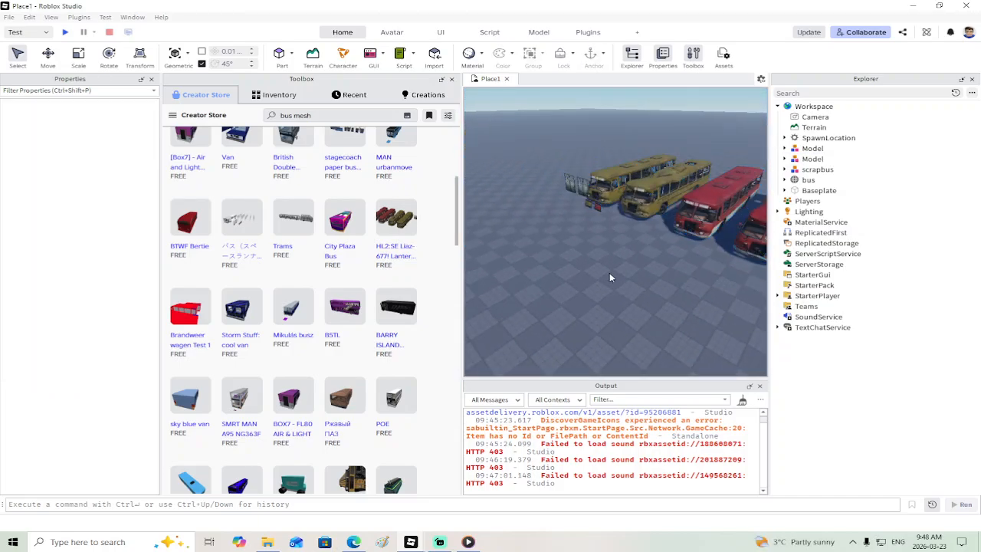
Step: Close the Toolbox, expand the Liaz-677 pack model, and delete its qTexture script
left_click(453, 81)
key("d")
right_click_drag(483, 149, 484, 149)
key("w")
left_click(484, 148)
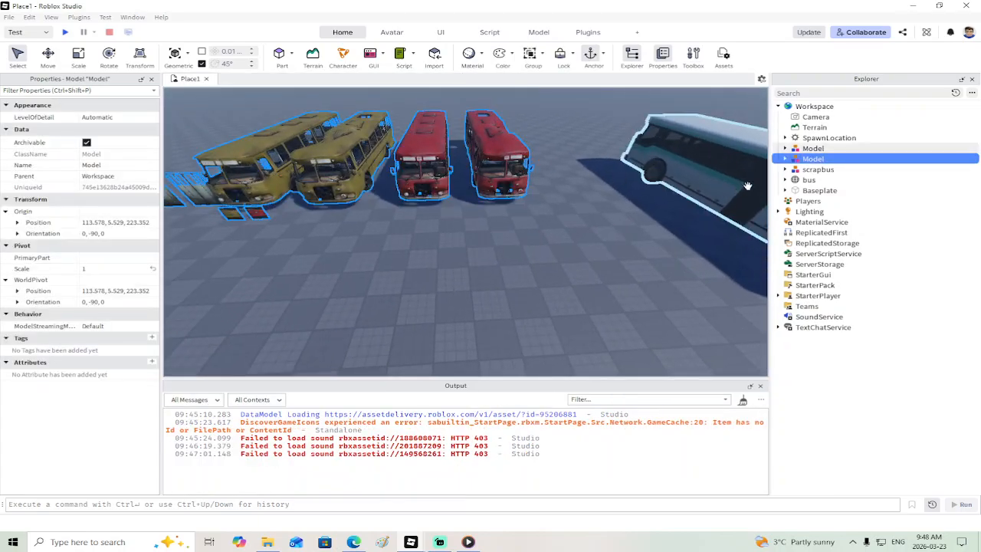
left_click(785, 158)
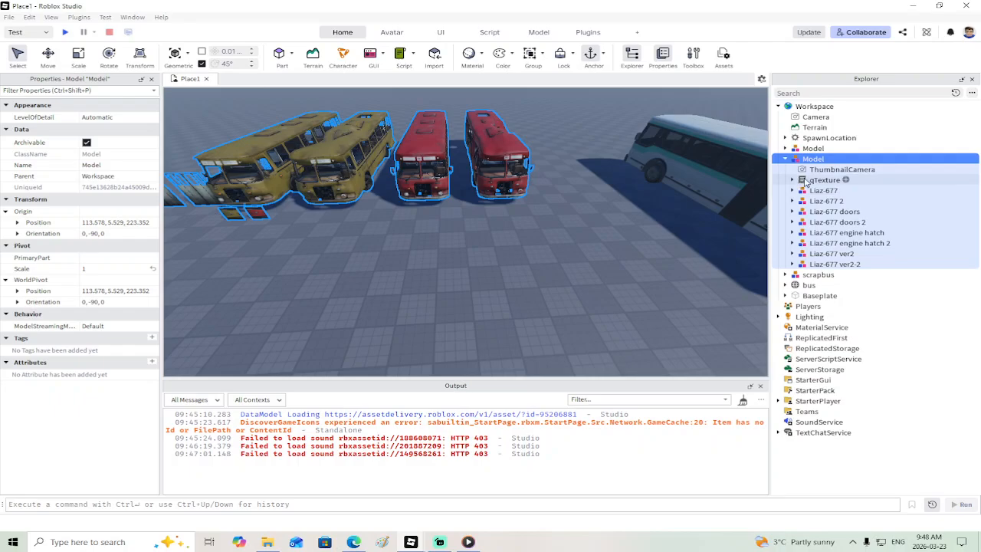
left_click(806, 181)
key("Delete")
Step: Delete both Liaz-677 doors models and both engine hatch models from the bus pack
left_click(811, 184)
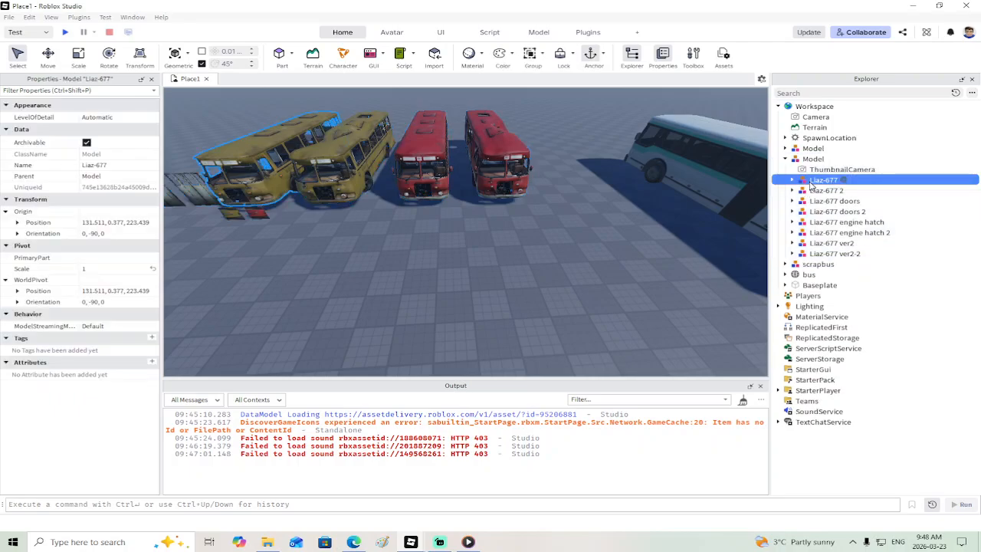
left_click(827, 190)
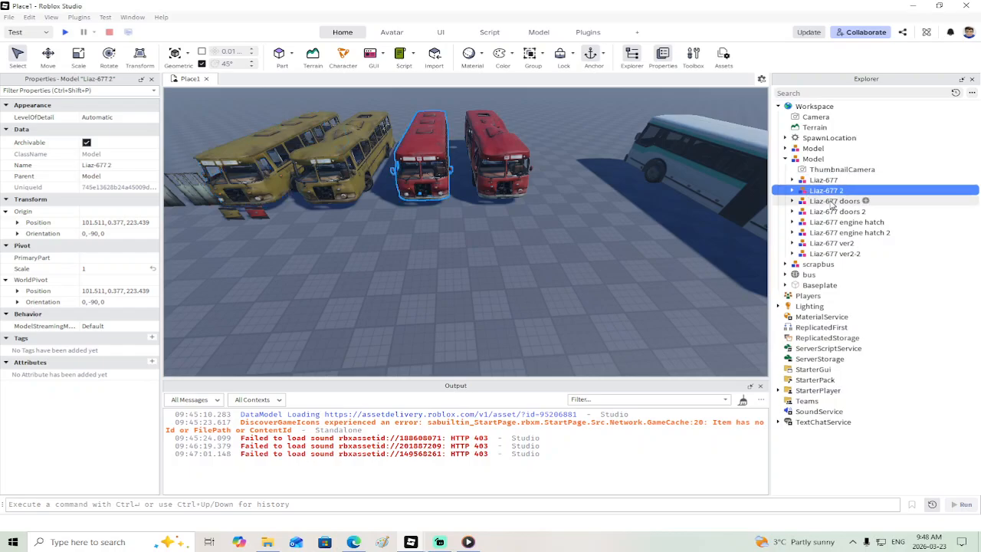
left_click(835, 211)
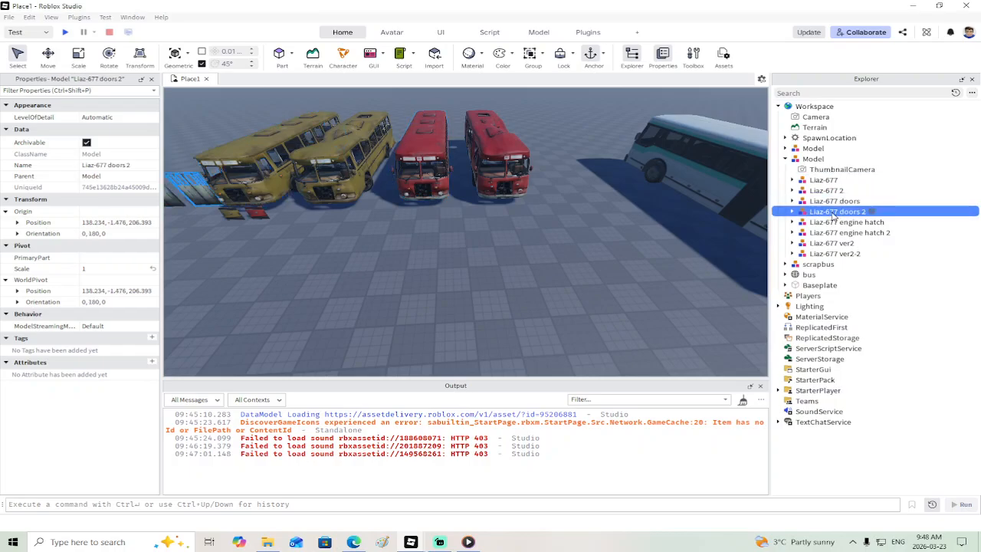
key("Delete")
left_click(834, 204)
key("Delete")
left_click(834, 204)
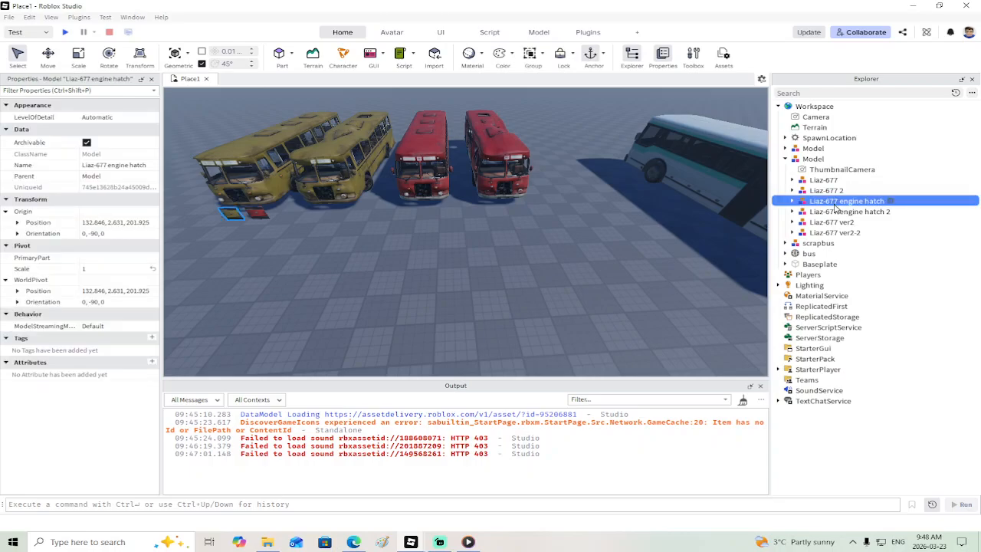
key("Delete")
left_click(835, 203)
key("Delete")
Step: Compare the remaining Liaz-677 buses, checking the mesh parts of Liaz-677 2 and viewing Liaz-677 ver2-2 up close
left_click(833, 204)
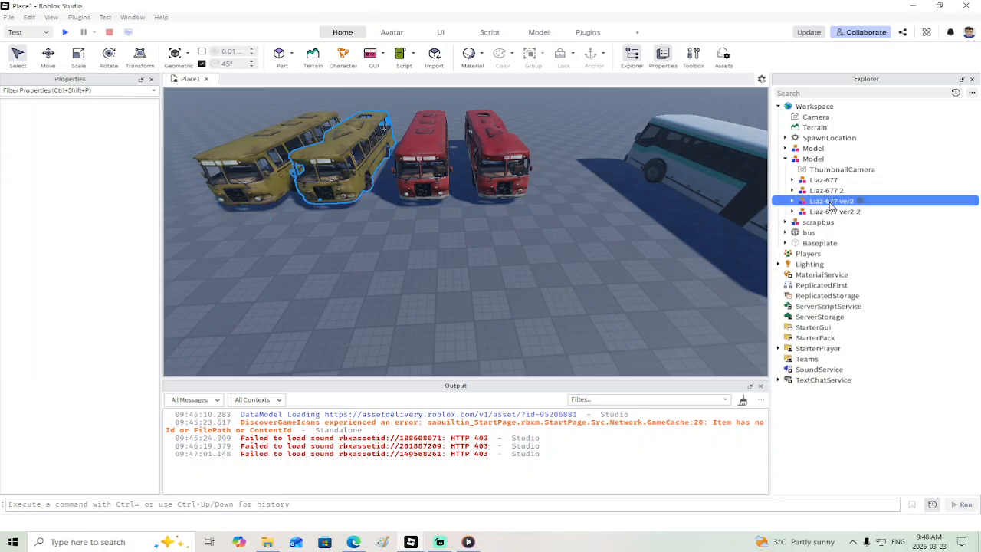
left_click(832, 211)
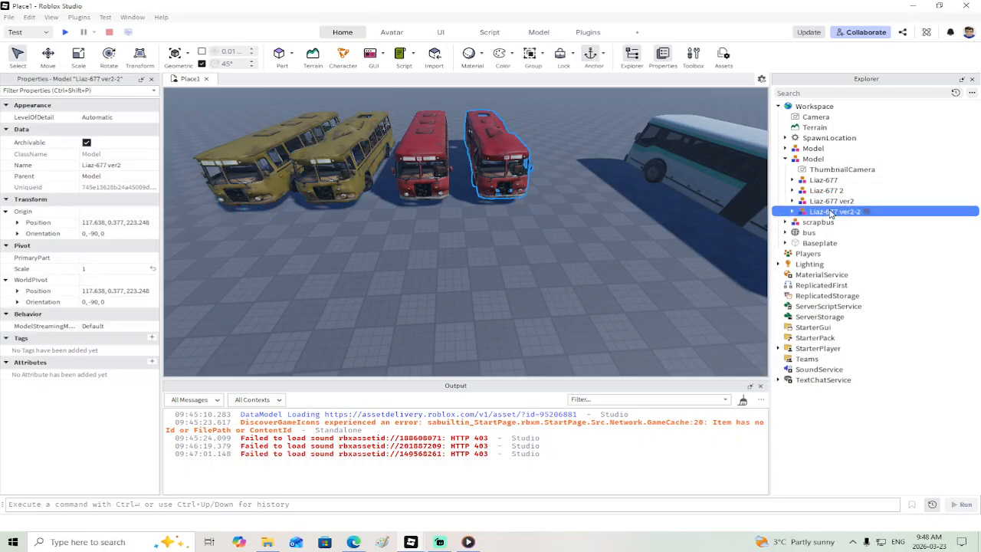
left_click(793, 191)
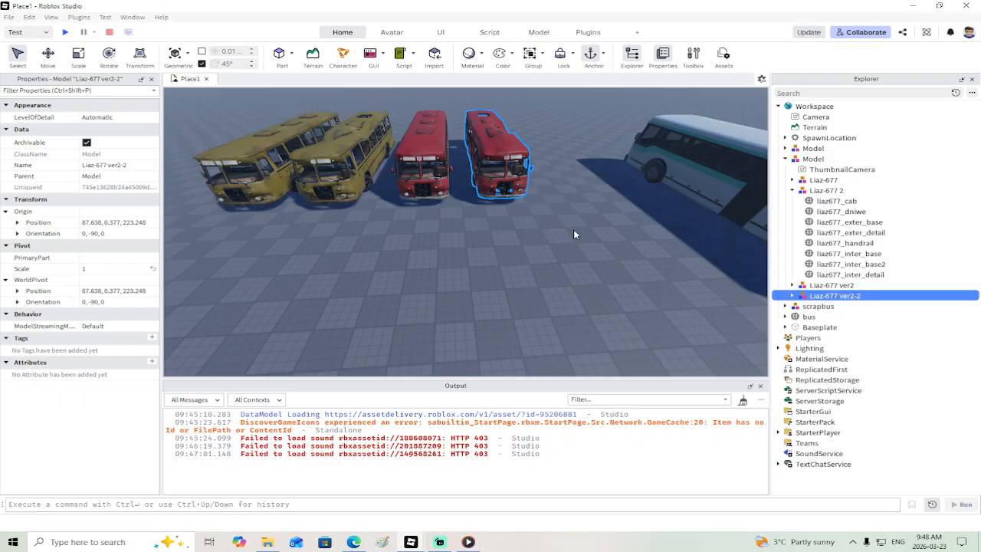
key("w")
right_click_drag(573, 229, 573, 229)
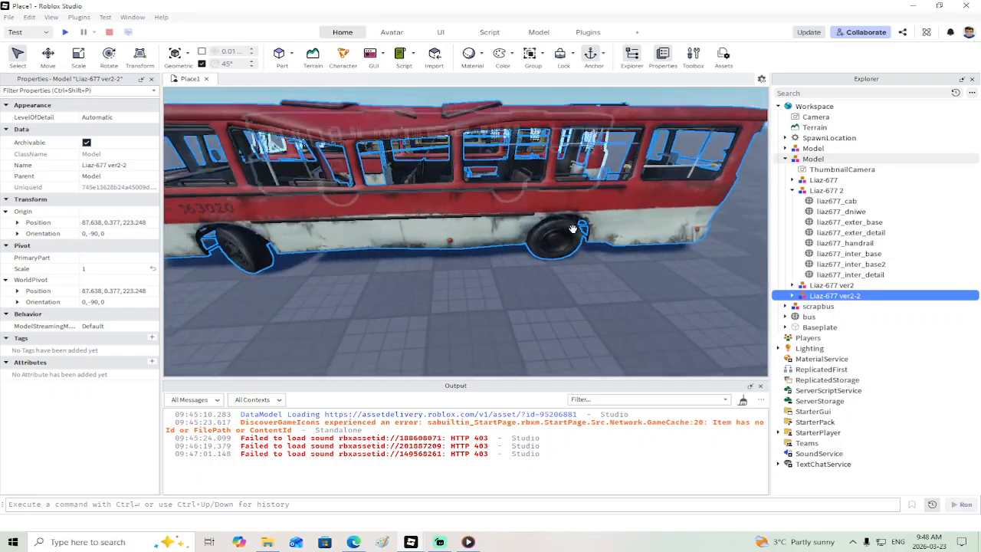
key("f")
left_click(793, 190)
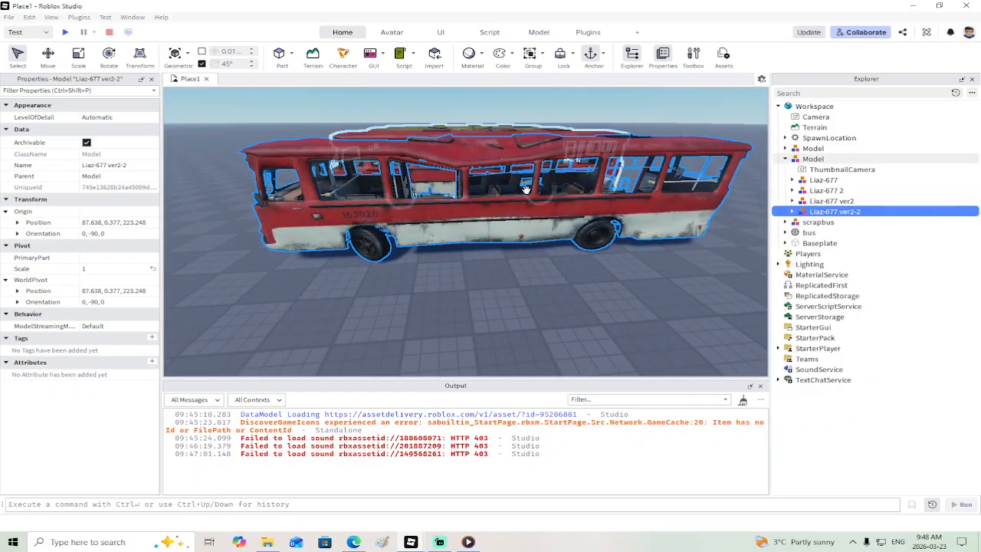
Step: Move the Liaz-677 ver2-2 model out of the bus pack directly into Workspace
left_click(526, 190)
key("s")
right_click_drag(526, 194, 525, 196)
left_click(803, 213)
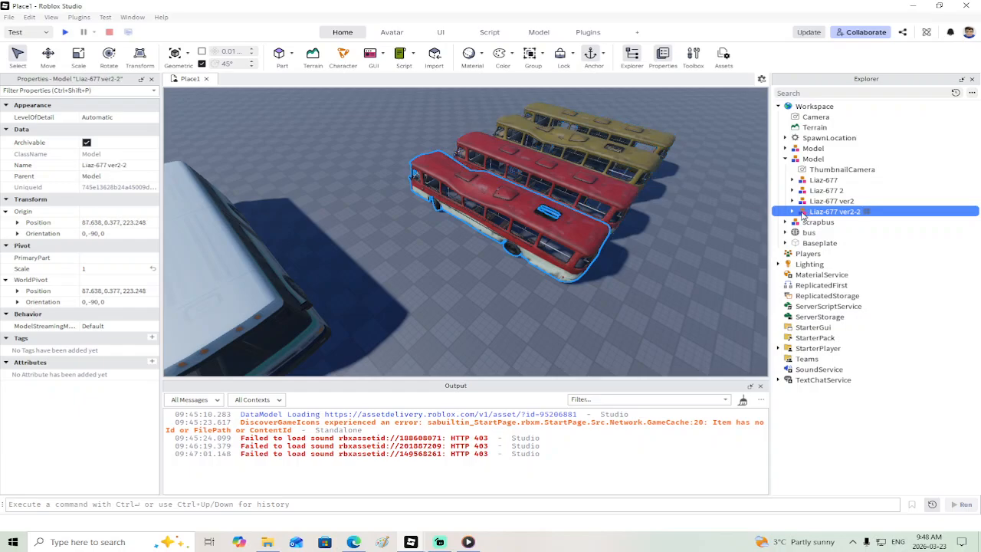
left_click_drag(804, 213, 814, 107)
key("s")
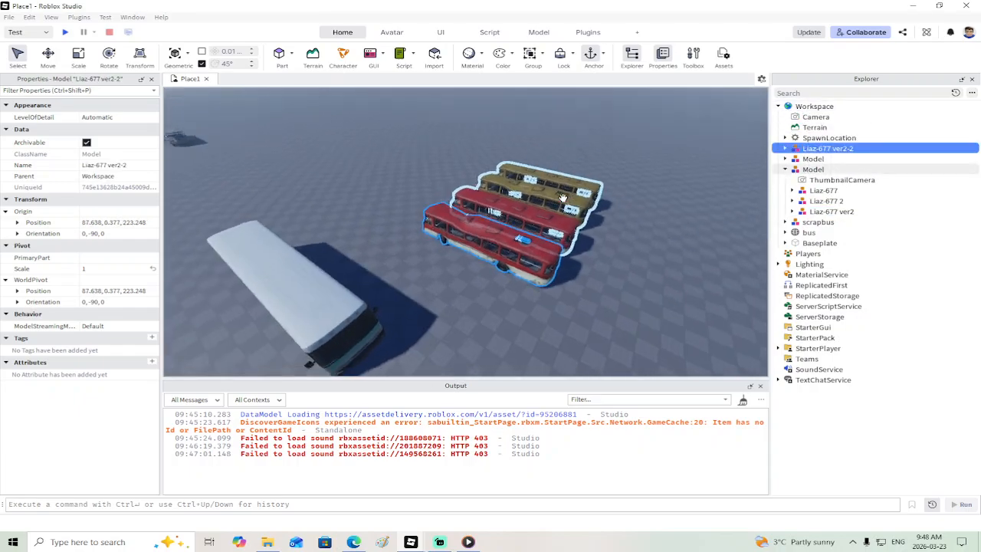
Step: Move Liaz-677 ver2-2 about 132 studs along its length, away from the other pack buses, and focus on it
key("a")
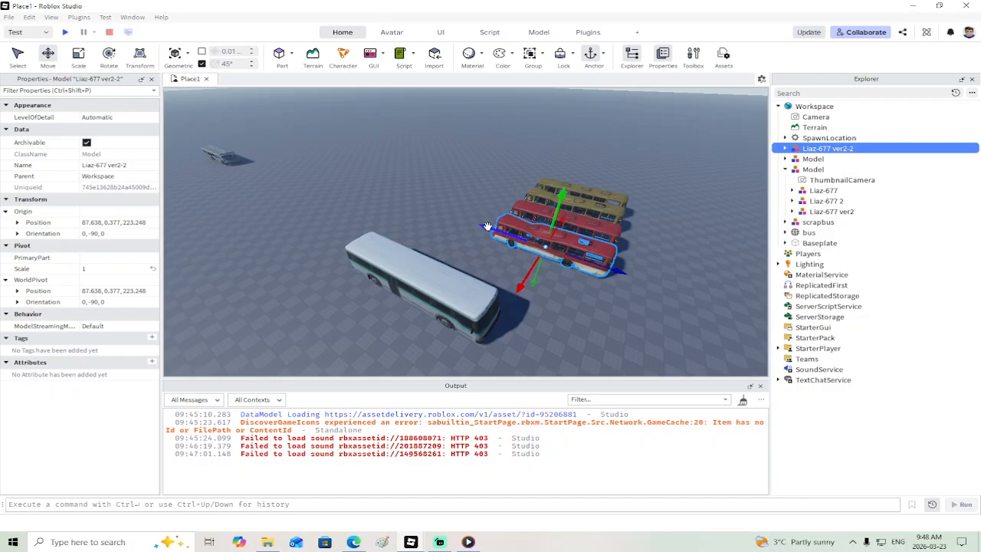
left_click_drag(488, 226, 288, 161)
key("w")
right_click_drag(352, 193, 410, 187)
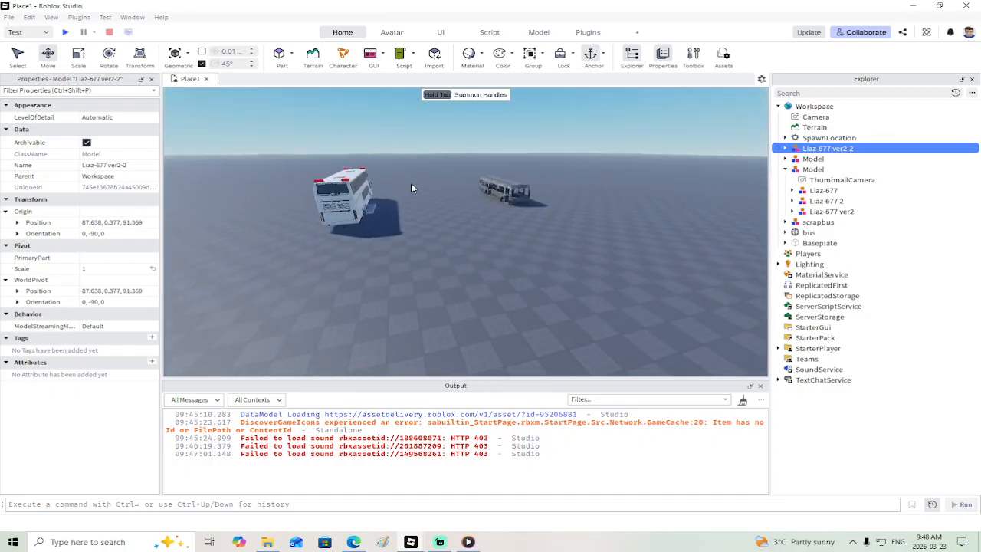
key("f")
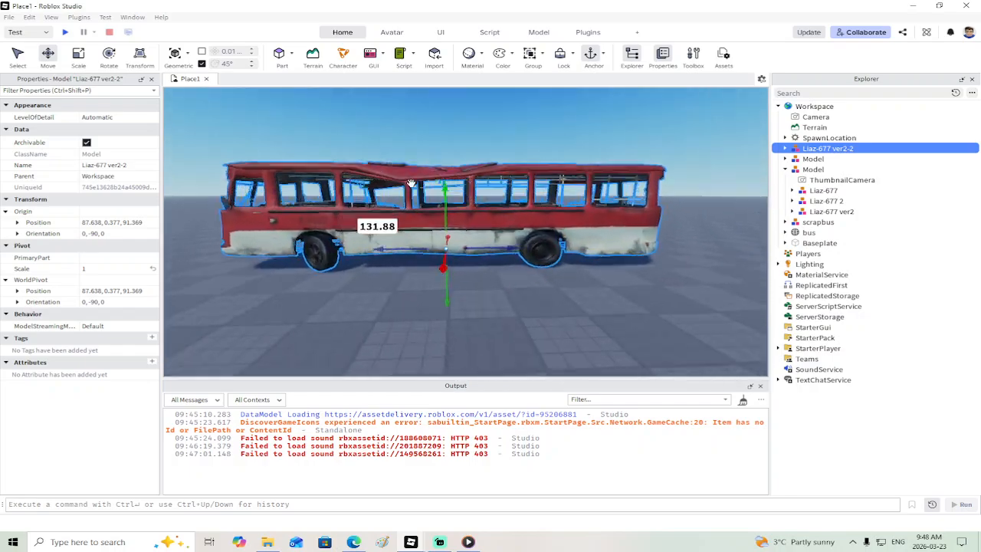
Step: Expand Liaz-677 ver2-2, check its mesh parts, and delete the liaz677_dniwe wheel and underbody mesh
left_click(785, 151)
left_click(827, 220)
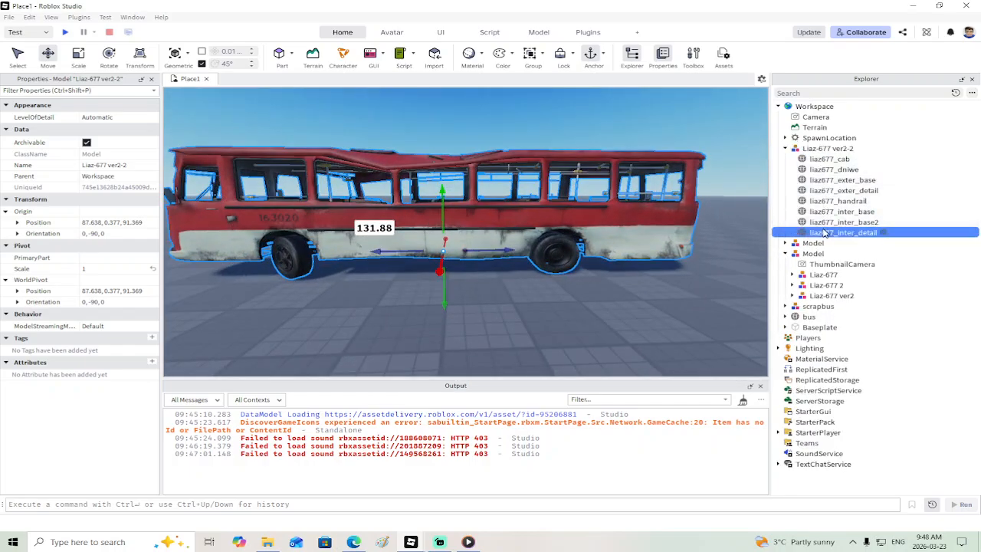
left_click(826, 201)
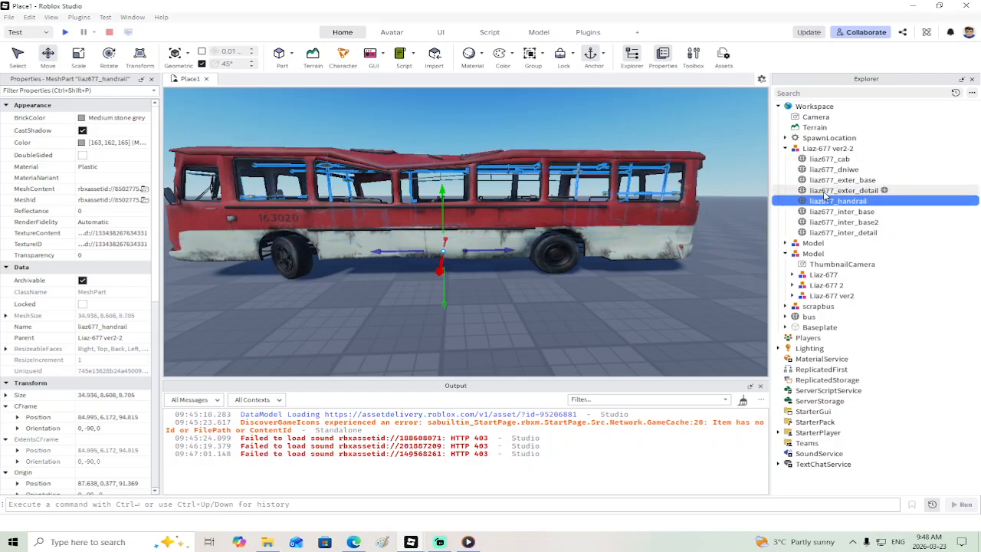
left_click(826, 190)
left_click(827, 180)
left_click(828, 169)
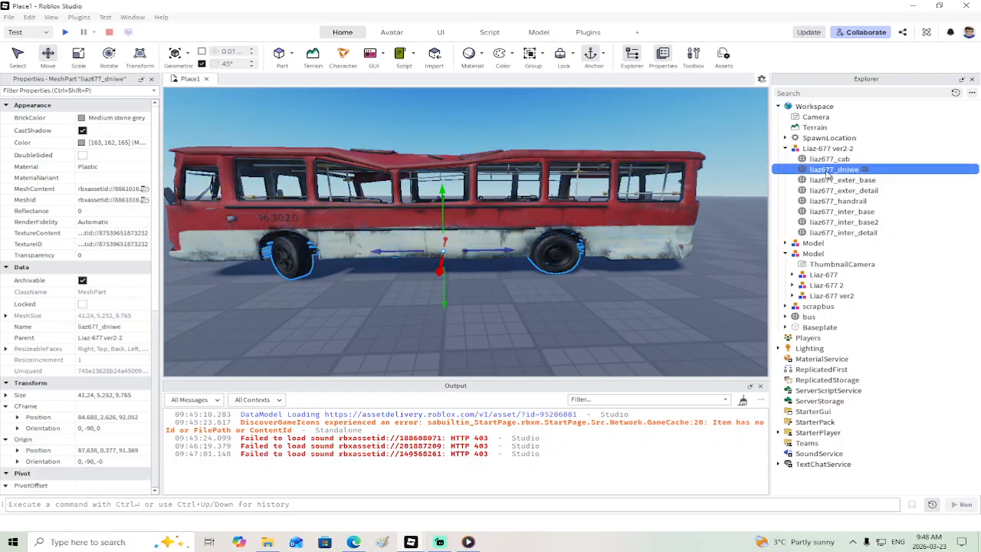
key("Delete")
Step: Delete the rusty bus mesh and the unneeded white bus model from the scene
scroll(602, 289, "up", 10)
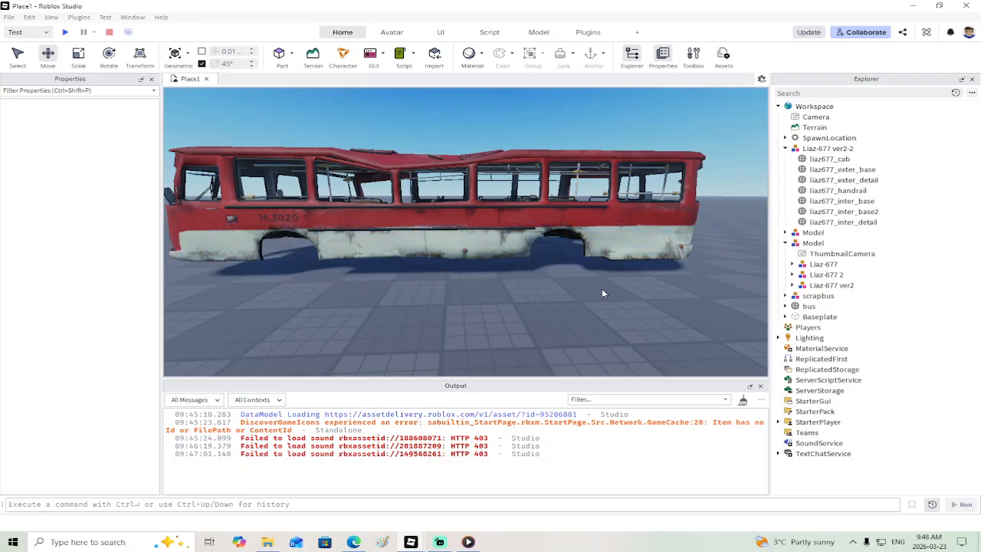
key("w")
right_click_drag(602, 289, 596, 289)
key("w")
key("s")
left_click(465, 214)
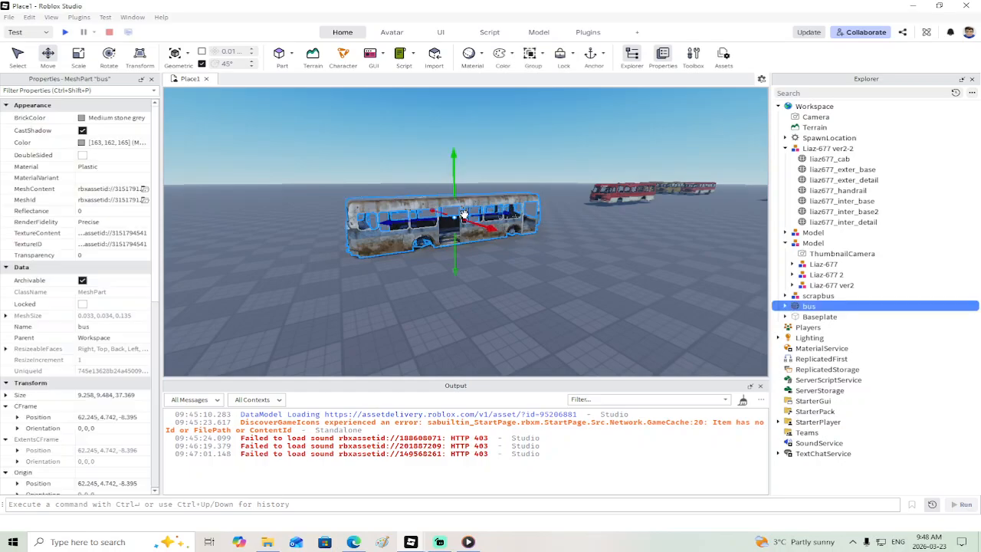
key("Delete")
right_click_drag(465, 214, 422, 222)
key("w")
left_click(409, 190)
key("Delete")
Step: Duplicate one RR wheel and one RL wheel in the scrapbus's Wheels model
key("w")
left_click(423, 221, "alt")
key("w")
key("s")
left_click(819, 369)
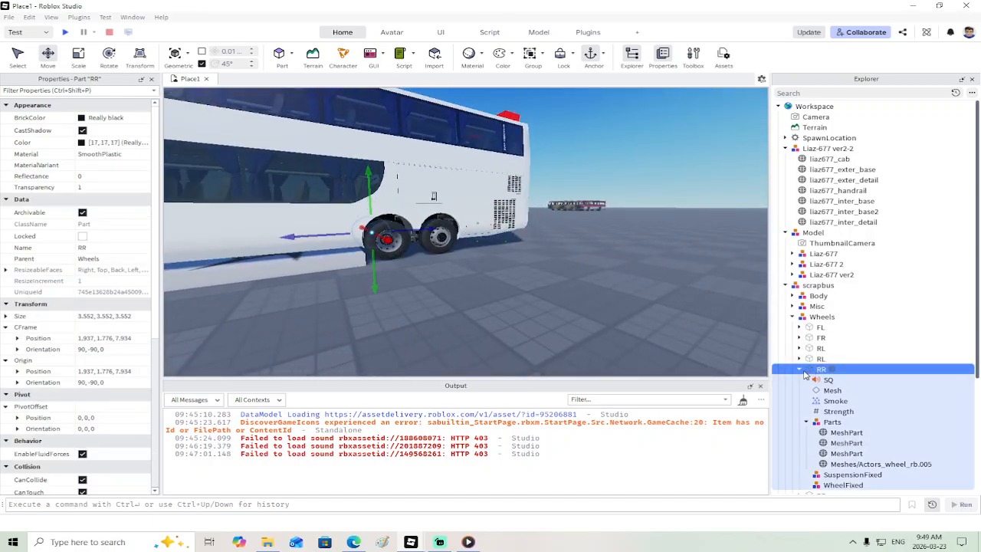
left_click(799, 369)
left_click(816, 358, "ctrl")
left_click(817, 359, "ctrl")
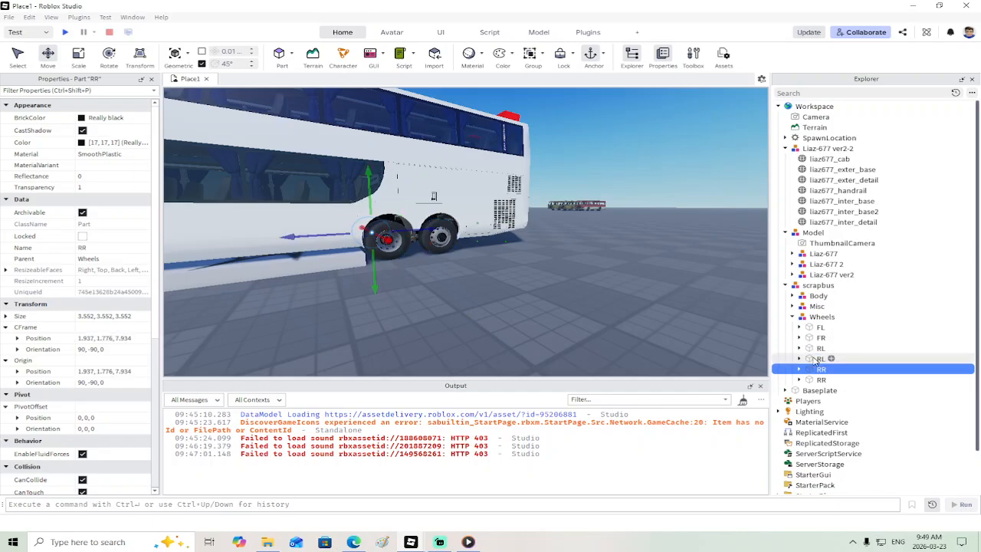
left_click(819, 379, "ctrl")
left_click(812, 380, "ctrl")
left_click(812, 351, "ctrl")
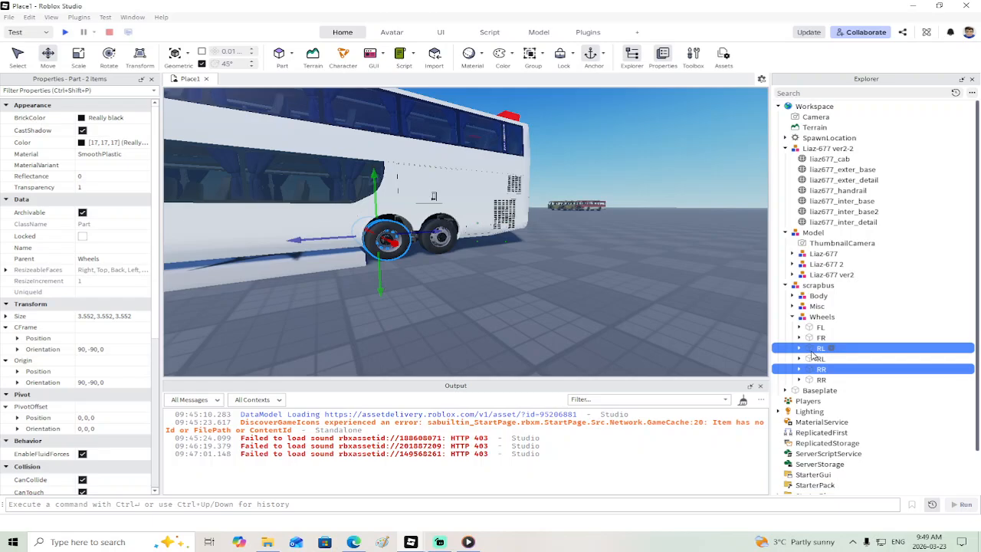
right_click(815, 355)
left_click(828, 404)
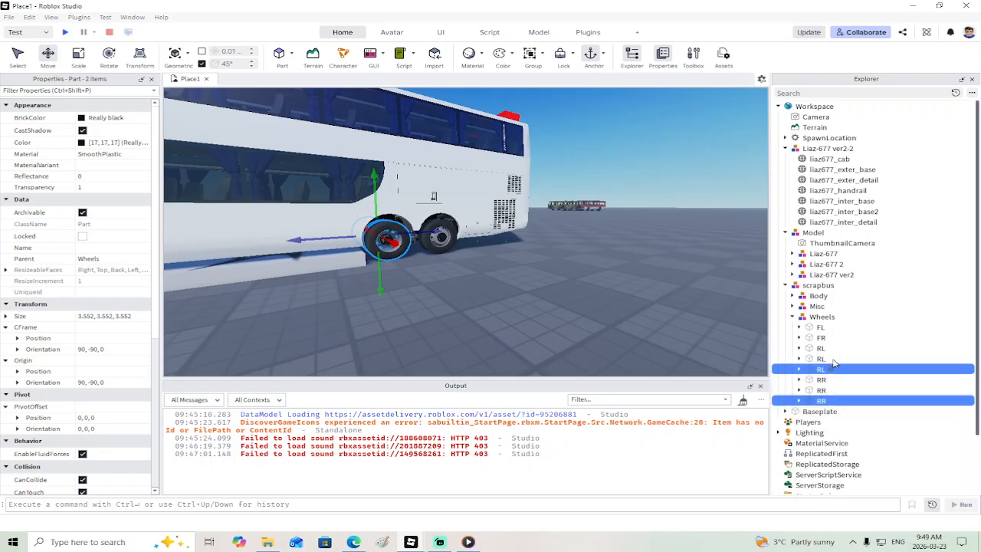
Step: Group the duplicated RL and RR wheels as a model and move it into Workspace
right_click(820, 370)
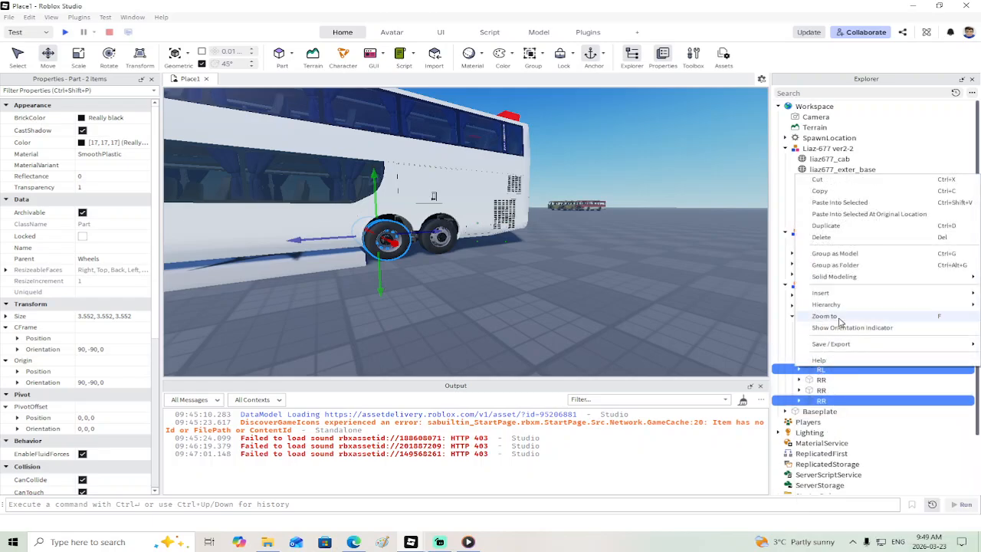
left_click(842, 253)
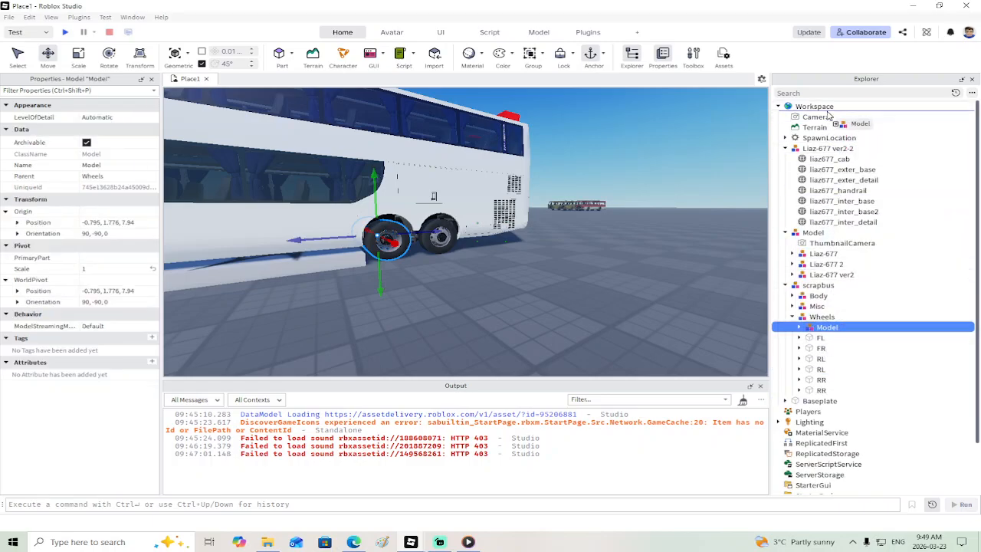
left_click_drag(828, 115, 814, 106)
key("f")
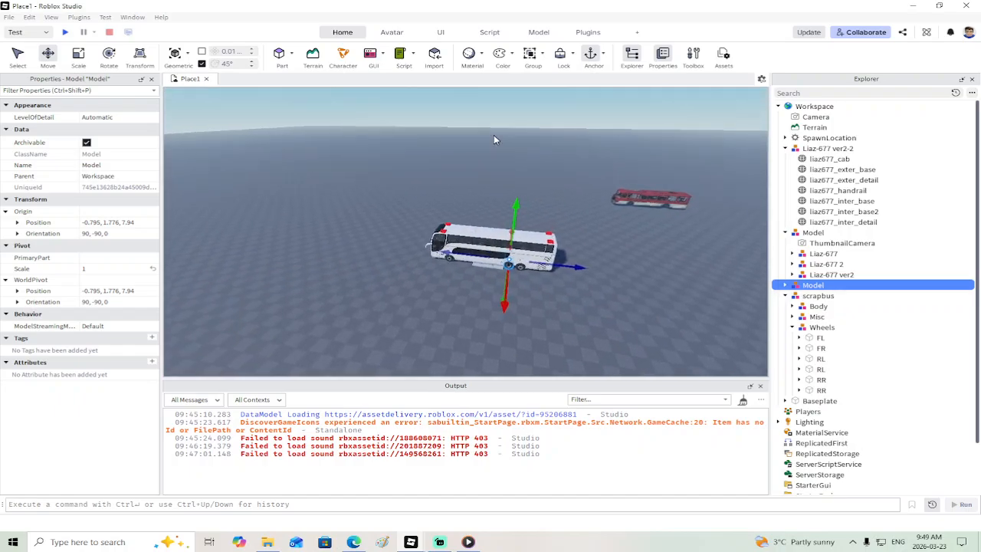
Step: Group the two red winchpart blocks on the scrapbus's front roof as a model and move it into Workspace
scroll(494, 138, "up", 4)
right_click_drag(494, 138, 495, 153)
scroll(496, 188, "up", 4)
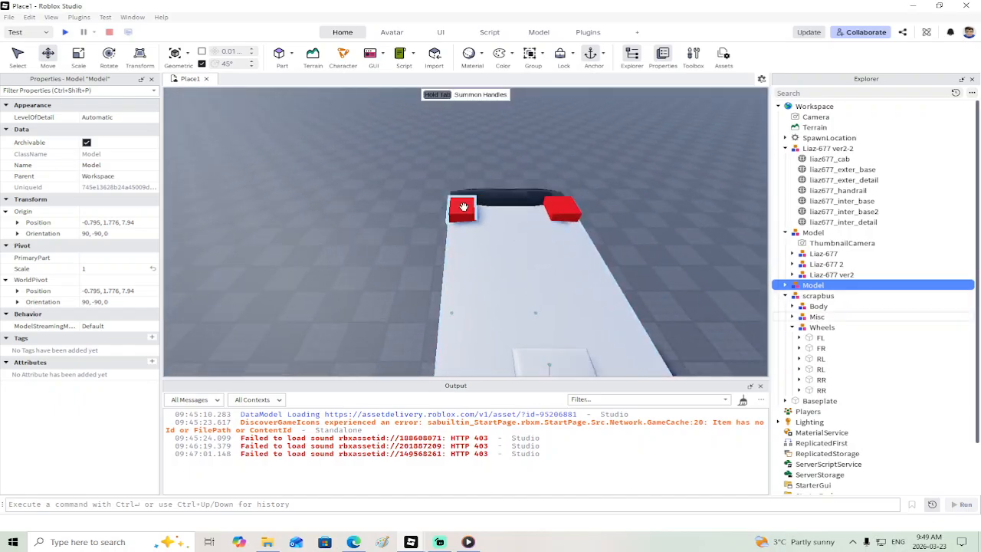
left_click(463, 207, "alt")
left_click(561, 213, "ctrl+alt")
right_click_drag(620, 215, 624, 217)
scroll(629, 221, "down", 4)
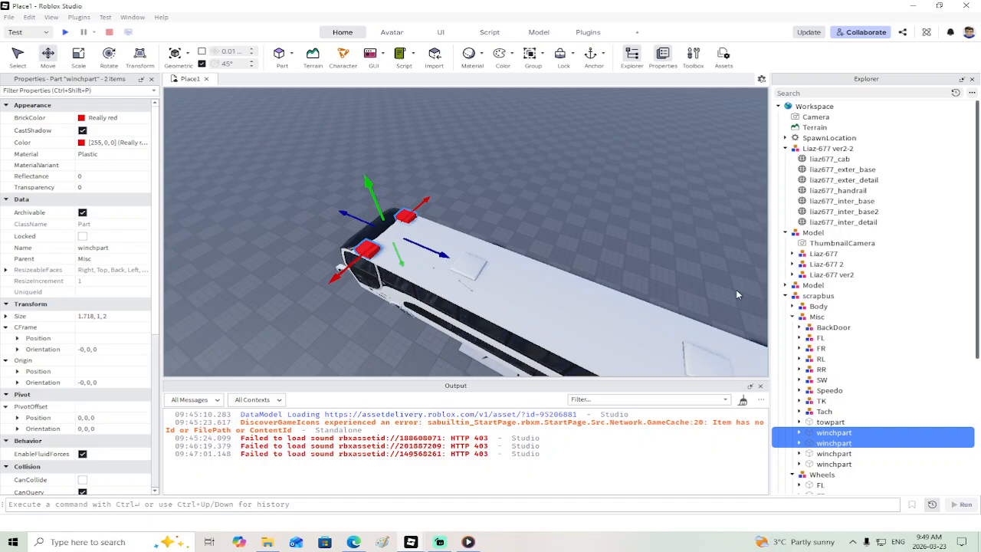
right_click(811, 437)
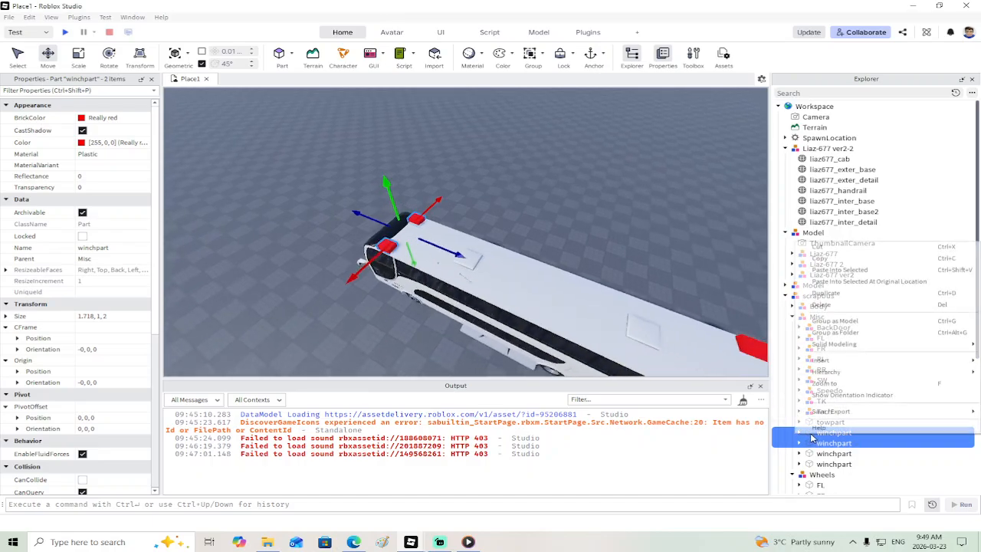
left_click(831, 322)
left_click_drag(817, 259, 816, 208)
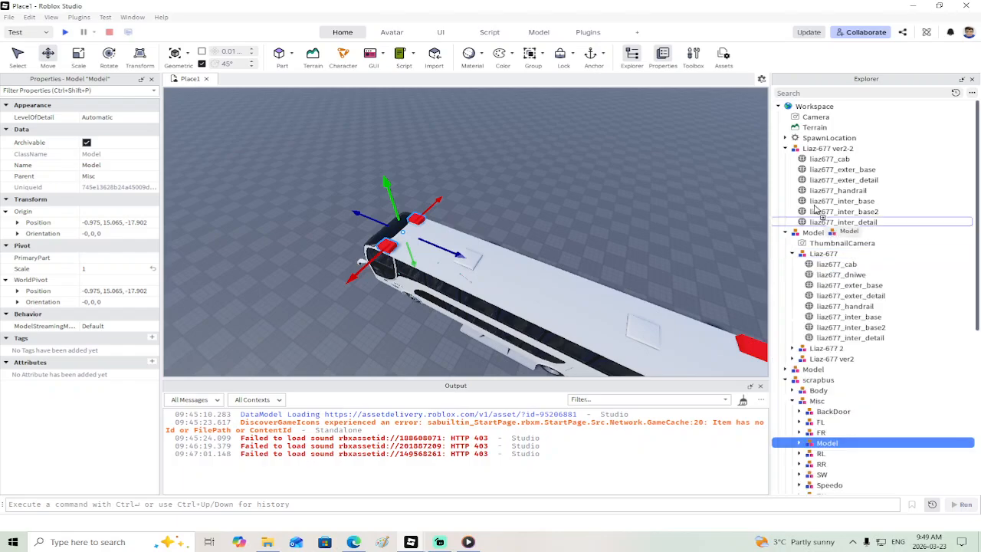
left_click_drag(805, 111, 806, 108)
Step: Delete the scrapbus model and move Liaz-677 ver2-2 next to the saved wheels and winch parts
left_click(524, 297)
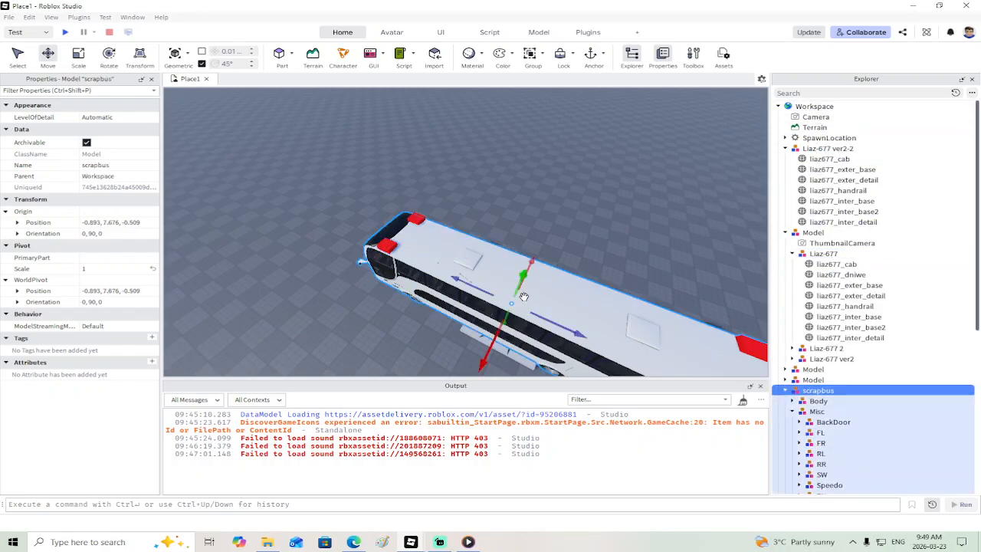
key("Delete")
scroll(527, 287, "down", 5)
right_click_drag(524, 295, 529, 272)
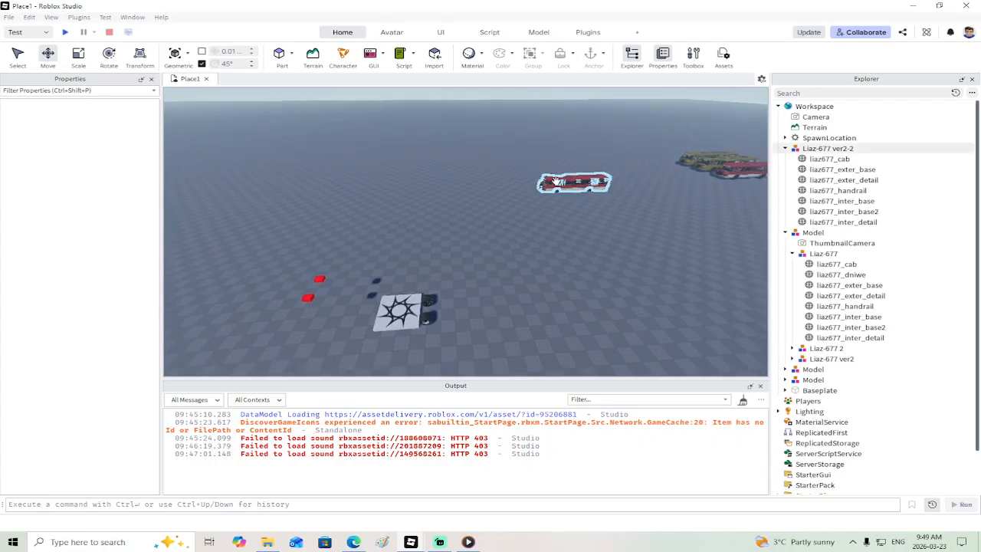
left_click_drag(555, 181, 373, 270)
scroll(373, 282, "up", 5)
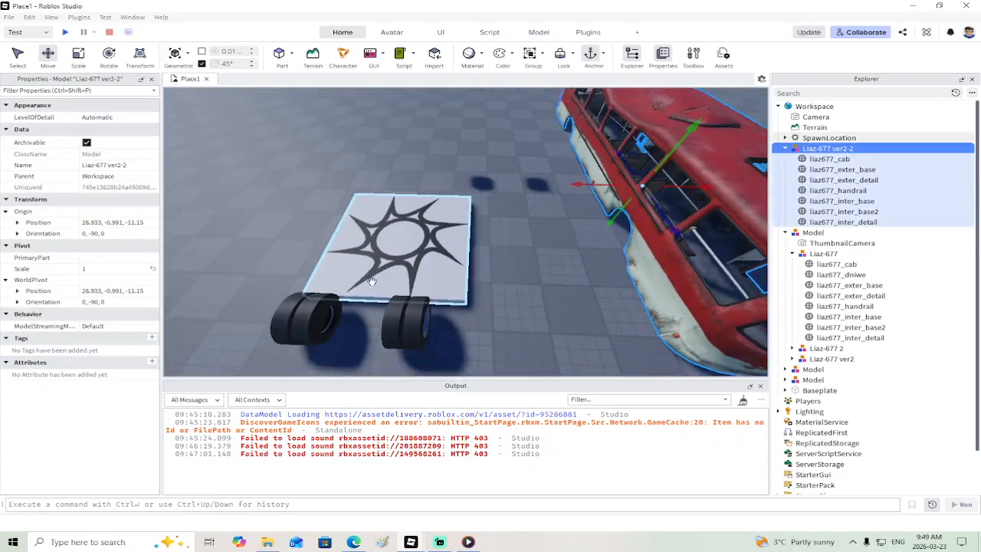
right_click_drag(372, 281, 448, 301)
Step: Expand the saved wheels model and delete the SQ sound and Smoke effect from the RR wheel
left_click(448, 300)
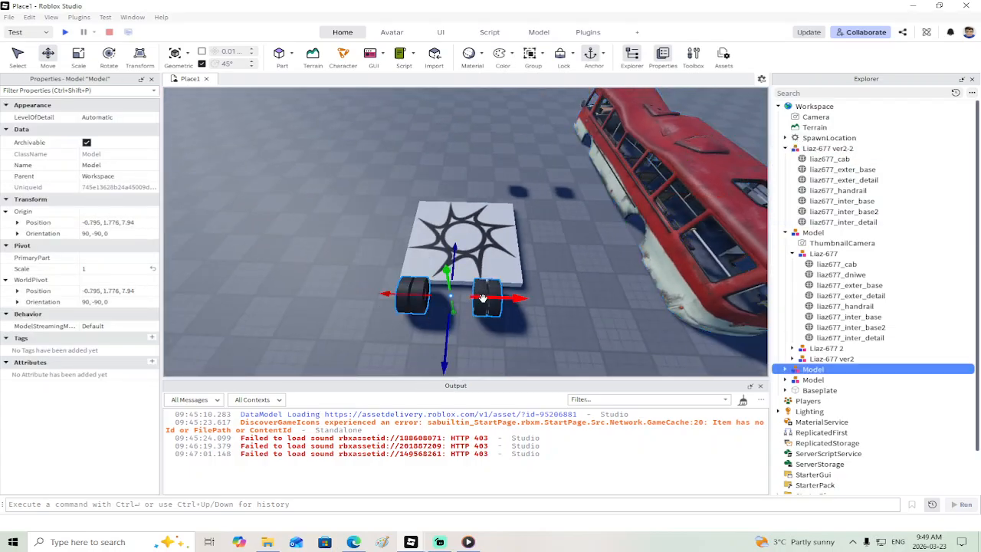
left_click(786, 370)
scroll(792, 371, "down", 2)
left_click(793, 321)
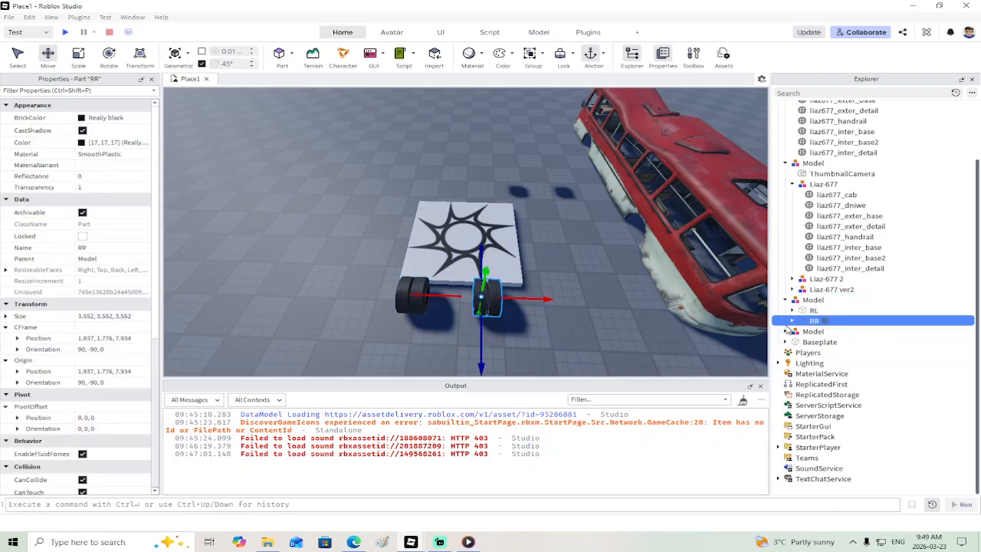
left_click(793, 320)
scroll(808, 295, "down", 2)
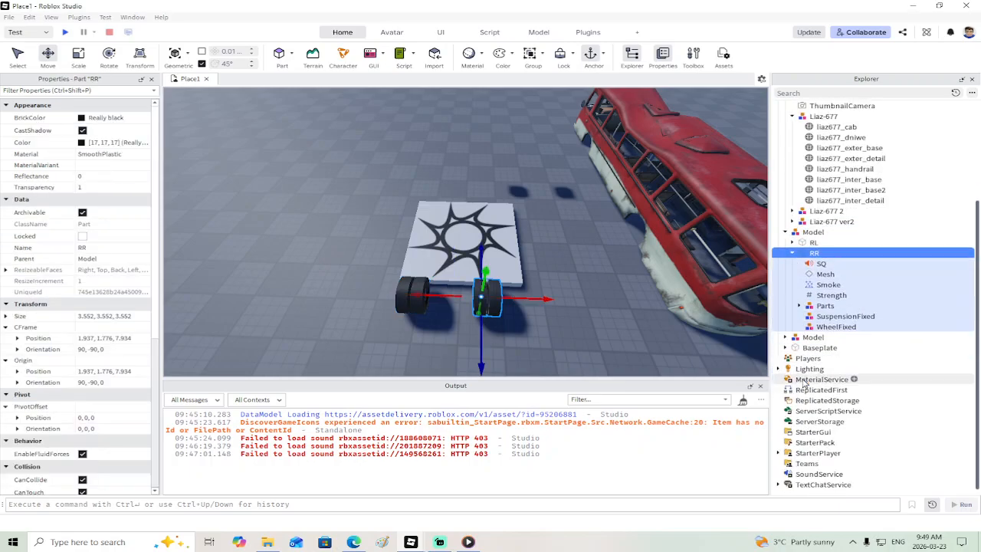
left_click(811, 266)
key("Delete")
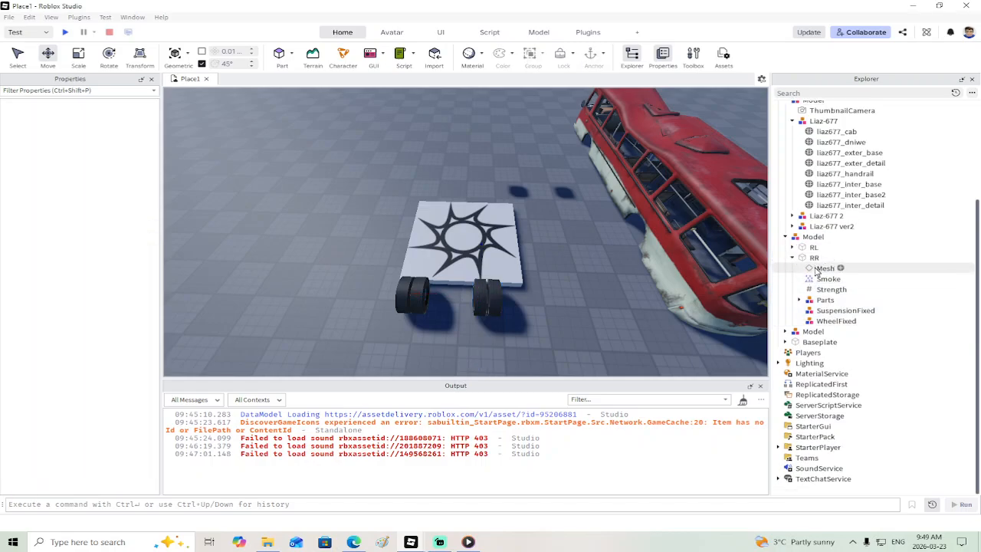
left_click(820, 279)
key("Delete")
Step: Delete Strength, SuspensionFixed and WheelFixed from the RR wheel and expand its Parts model
left_click(818, 289)
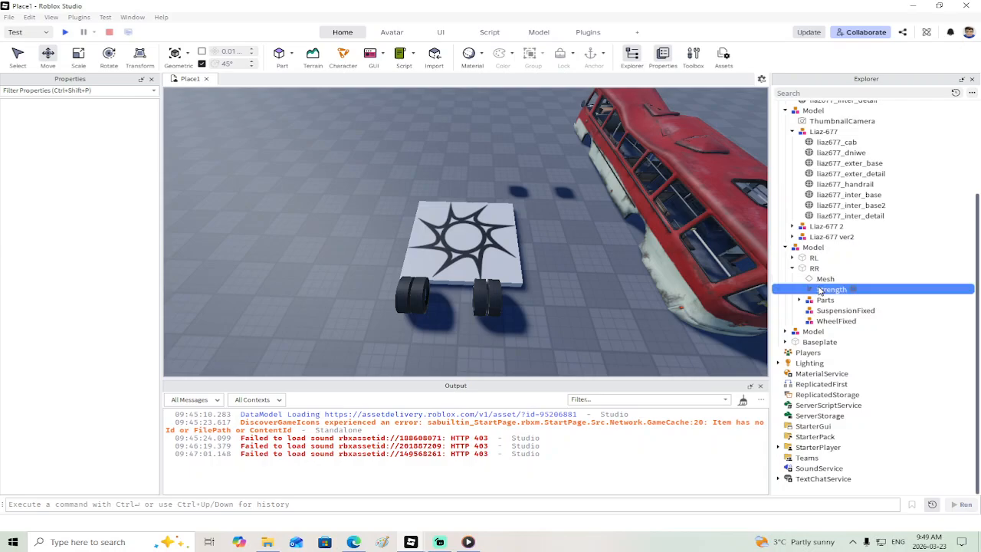
key("Delete")
key("Delete")
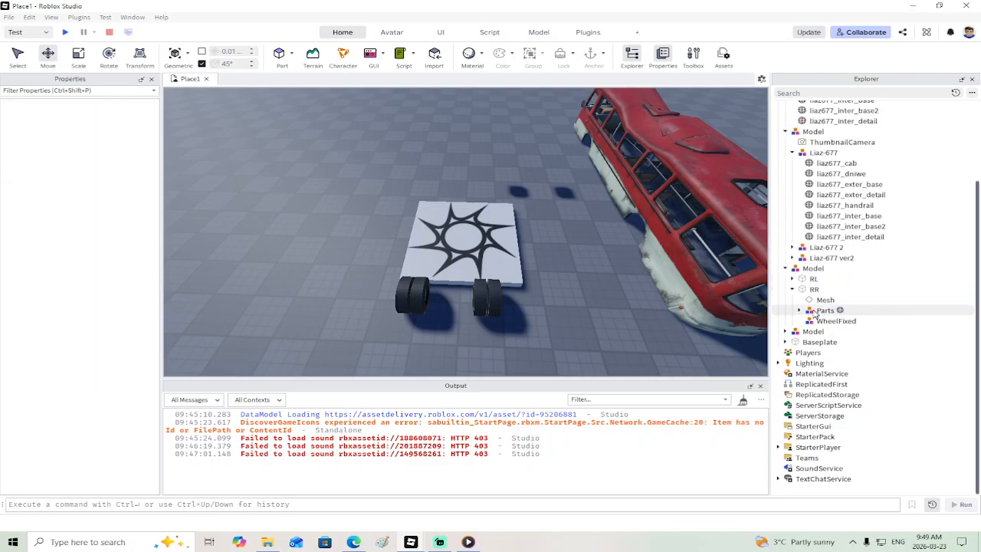
left_click(817, 321)
key("Delete")
left_click(800, 321)
scroll(810, 325, "down", 2)
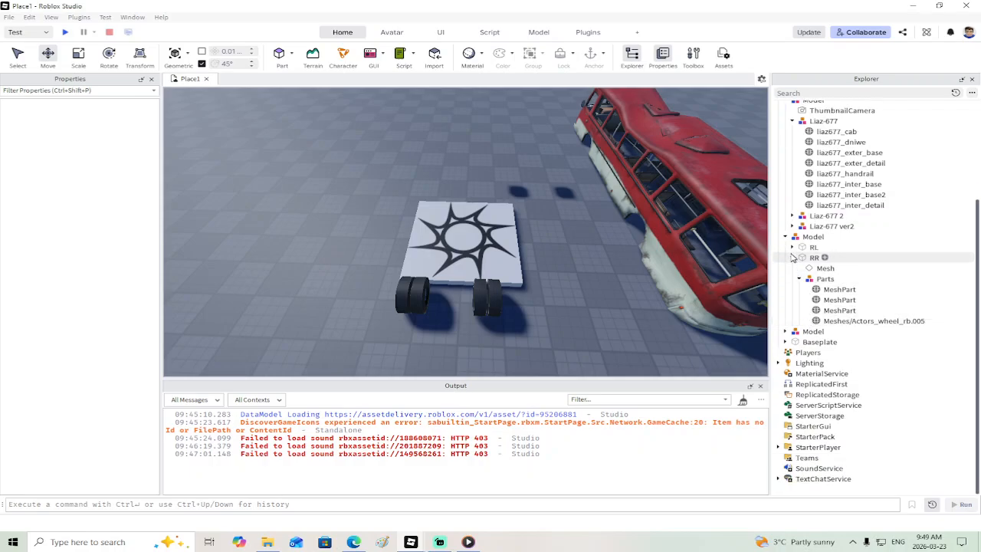
Step: Delete SQ, Smoke, Strength, SuspensionFixed and WheelFixed from the RL wheel and expand its Parts model
left_click(792, 247)
left_click(820, 259)
key("Delete")
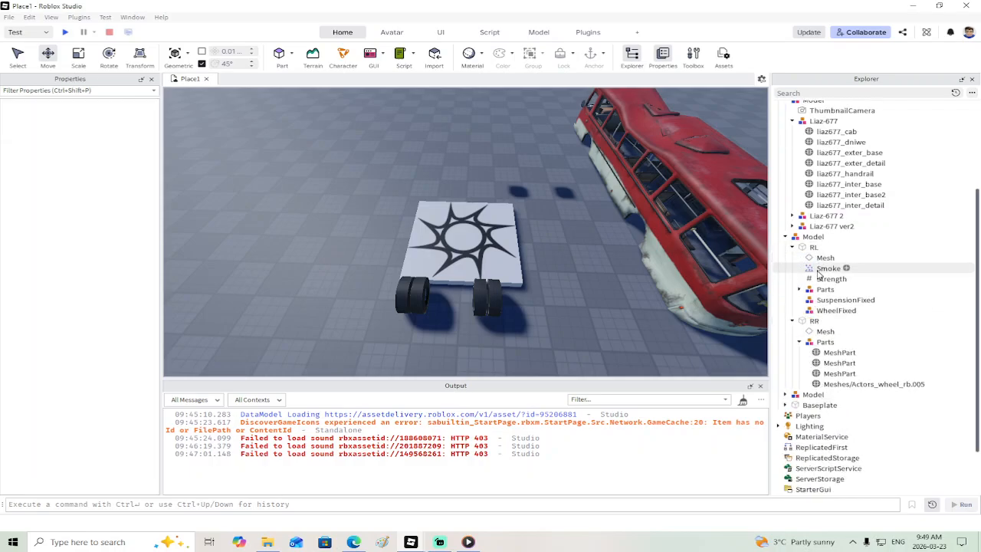
left_click(819, 268)
key("Delete")
left_click(819, 268)
key("Delete")
left_click(819, 279)
key("Delete")
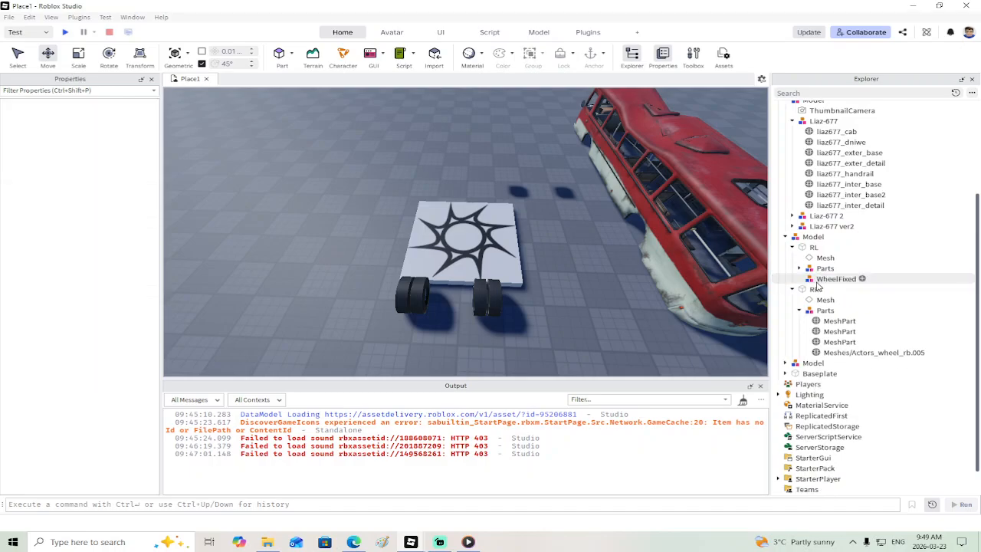
left_click(819, 279)
key("Delete")
left_click(800, 268)
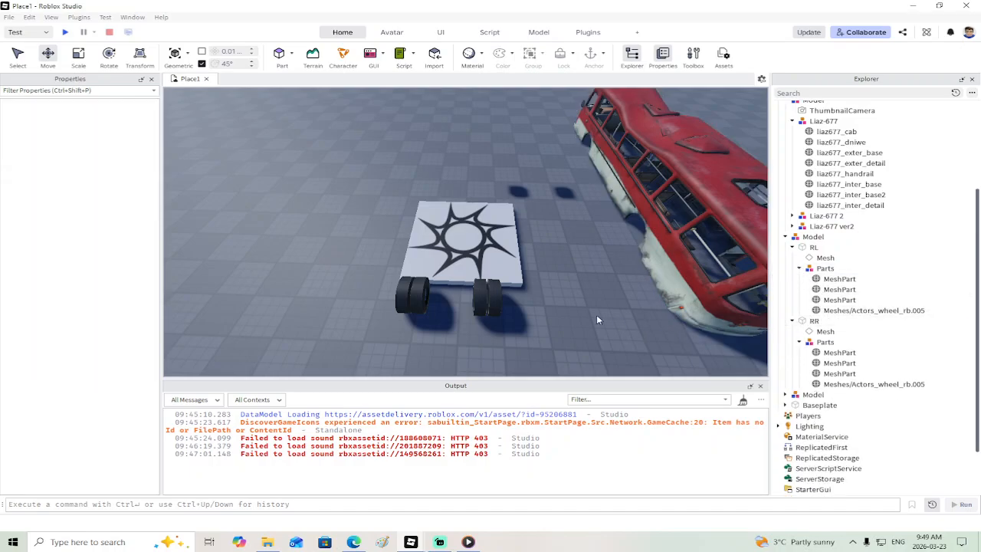
Step: Unanchor the RR and RL wheels together with all the mesh parts in their Parts models
key("d")
right_click_drag(563, 304, 563, 303)
key("w")
key("a")
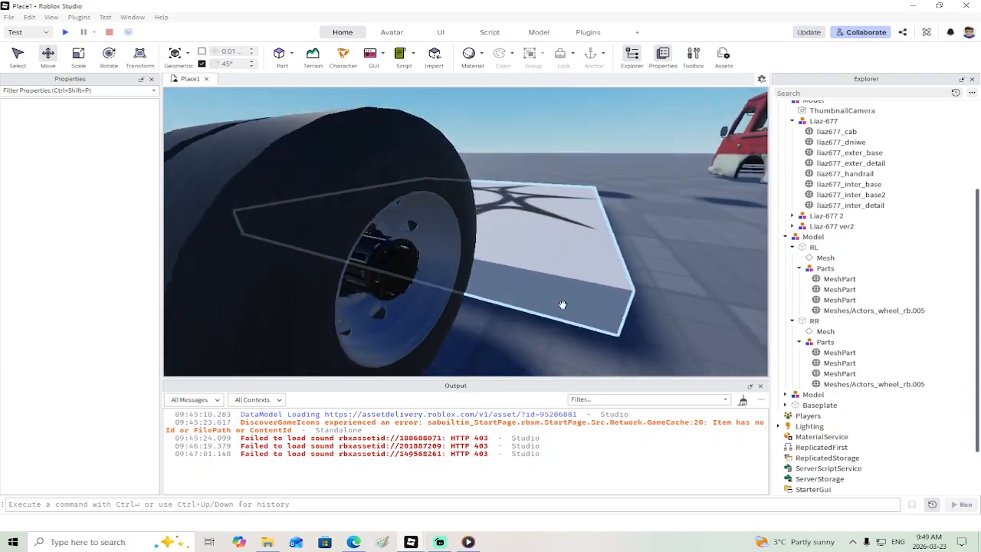
key("s")
left_click(846, 384)
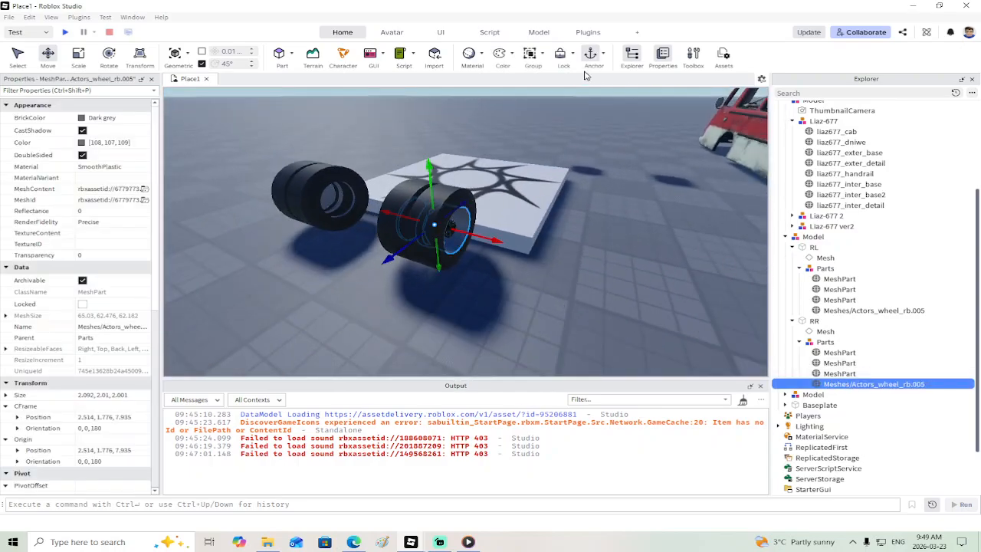
left_click(830, 354, "ctrl")
left_click(826, 364, "ctrl")
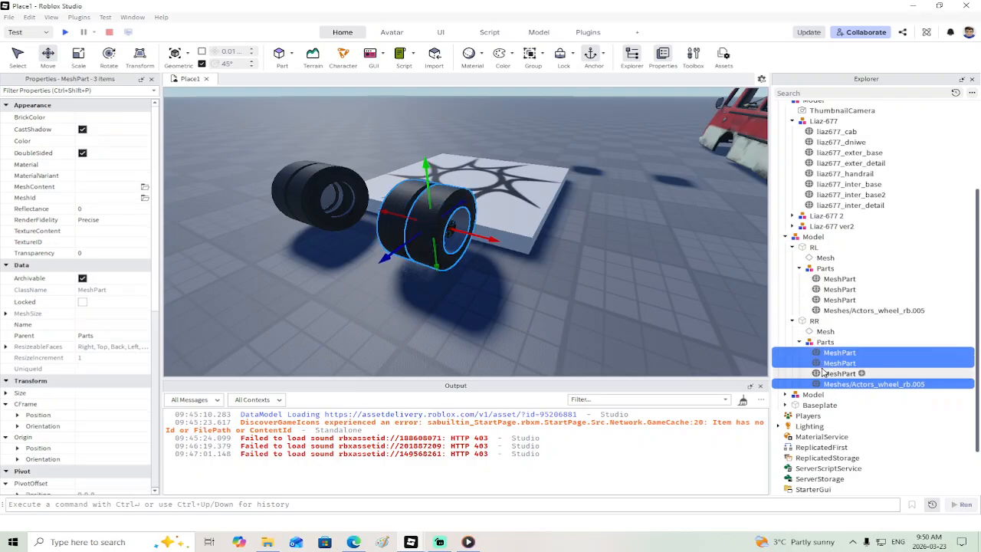
left_click(827, 365, "ctrl")
left_click(837, 364, "ctrl")
left_click(837, 372, "ctrl")
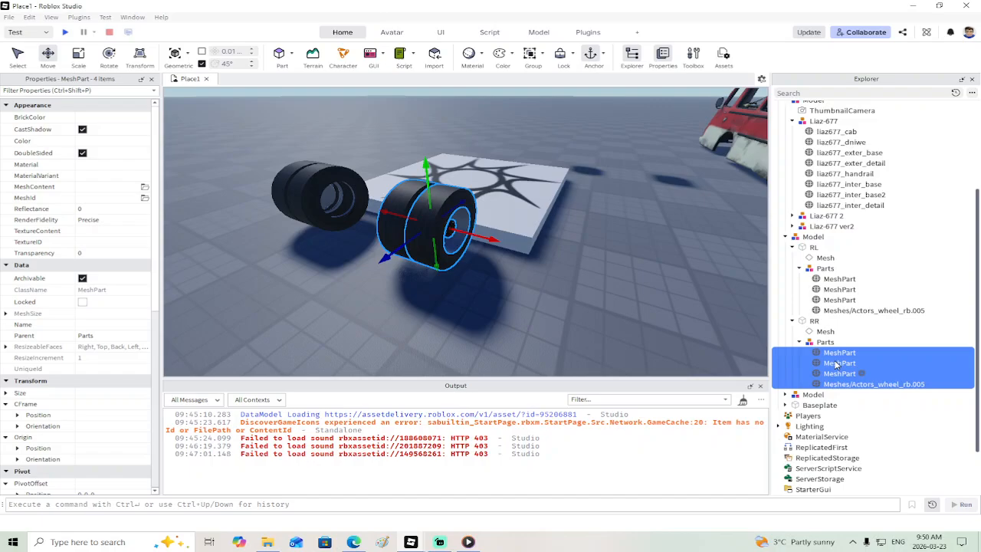
left_click(813, 321, "ctrl")
left_click(820, 309, "ctrl")
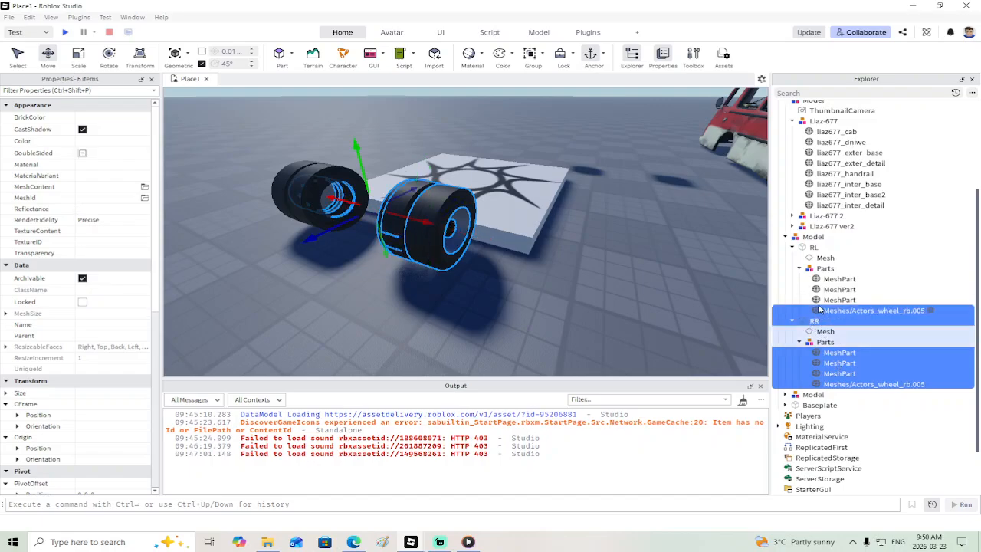
left_click(820, 299, "ctrl")
left_click(804, 248, "ctrl")
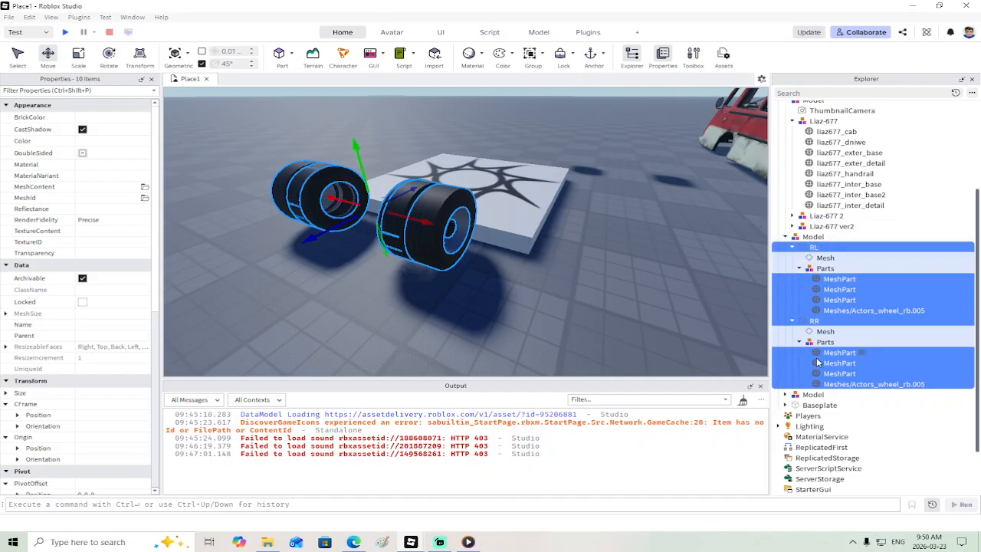
Step: Weld the RR wheel's Meshes/Actors_wheel_rb.005 rim and its metal hub MeshPart to the outer tyre
left_click(827, 384)
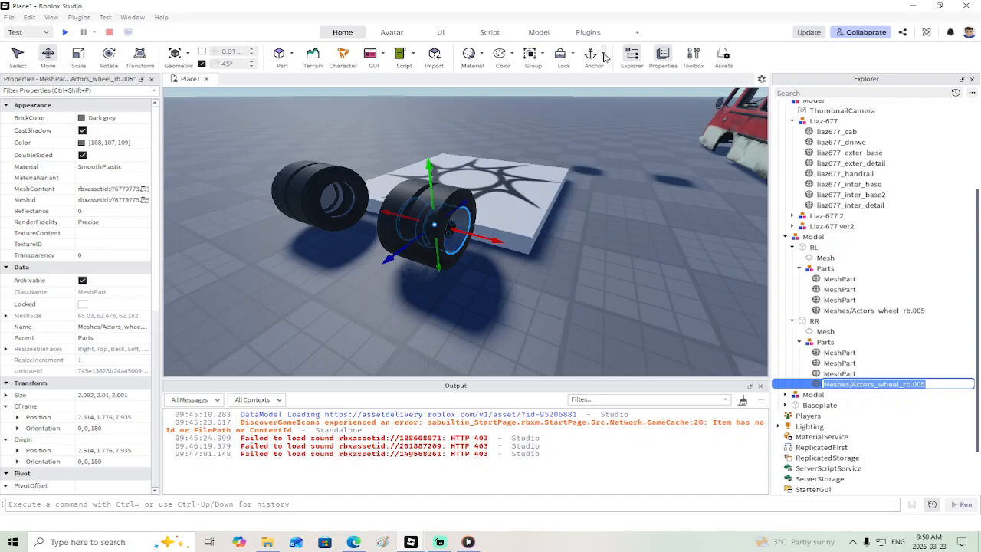
left_click(539, 33)
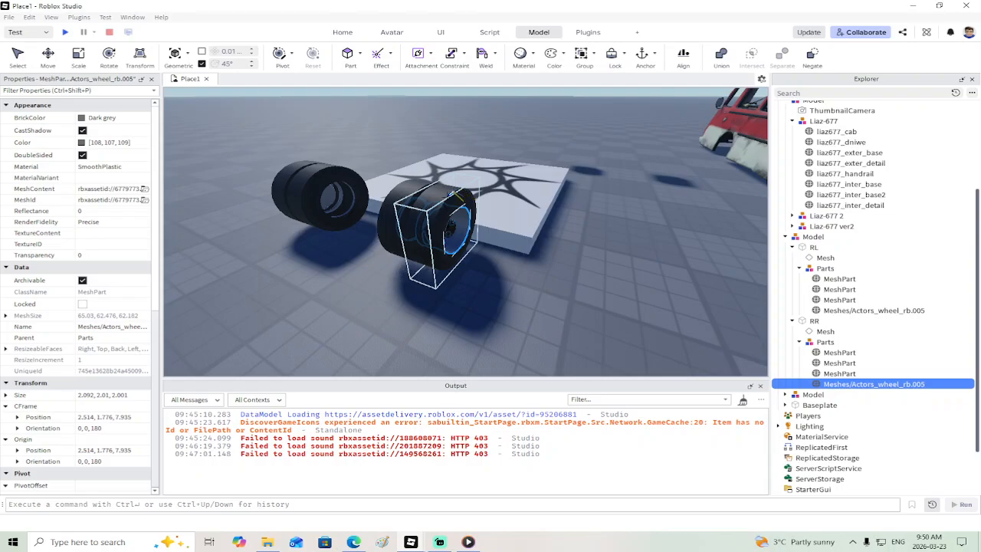
left_click(449, 202)
left_click(815, 374)
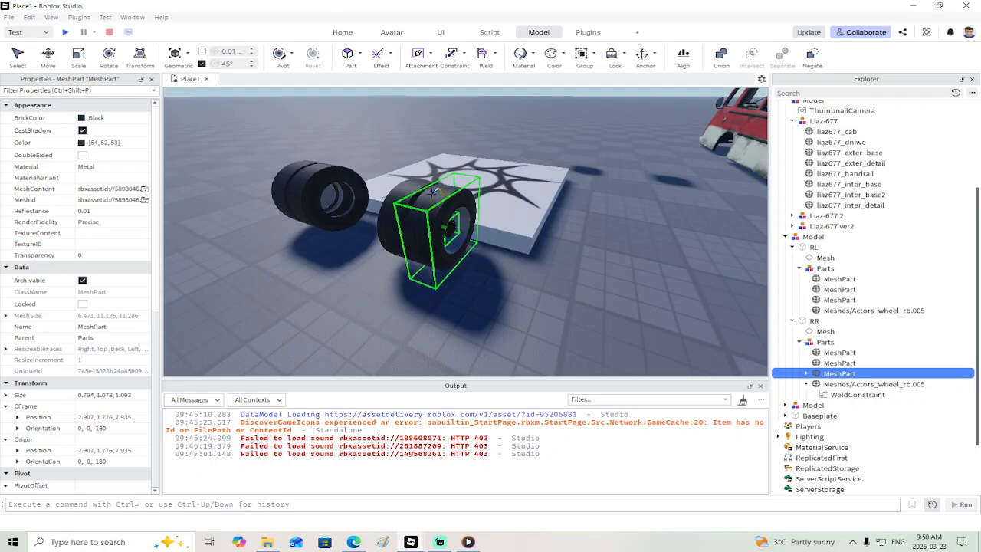
left_click(434, 192)
Step: Weld the RR wheel's inner tyre and the RR part itself to the outer tyre
left_click(818, 366)
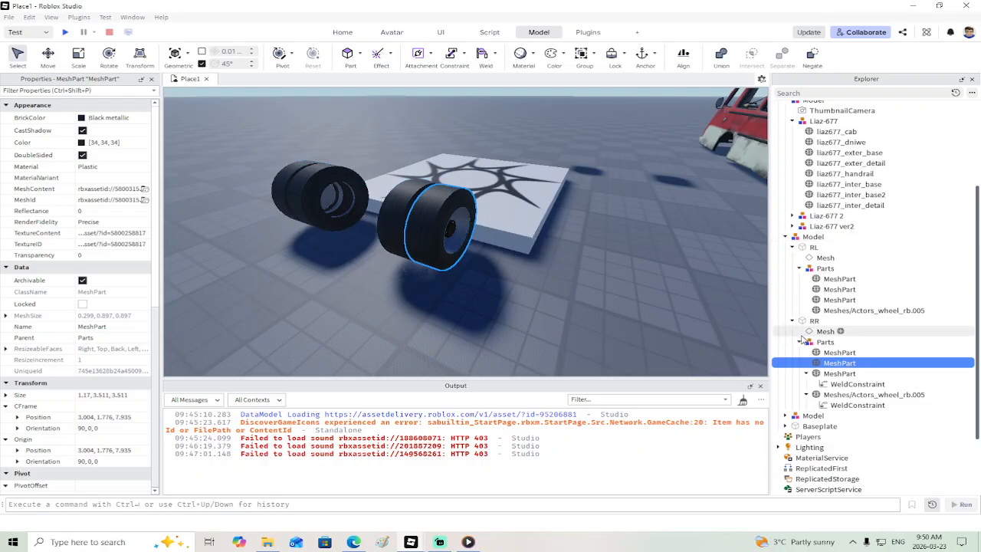
left_click(819, 353)
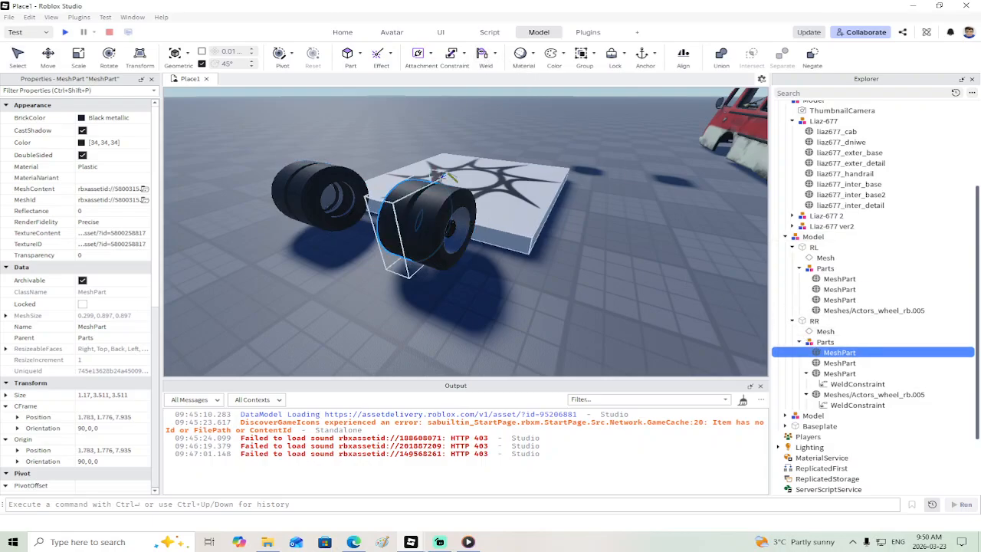
left_click(445, 194)
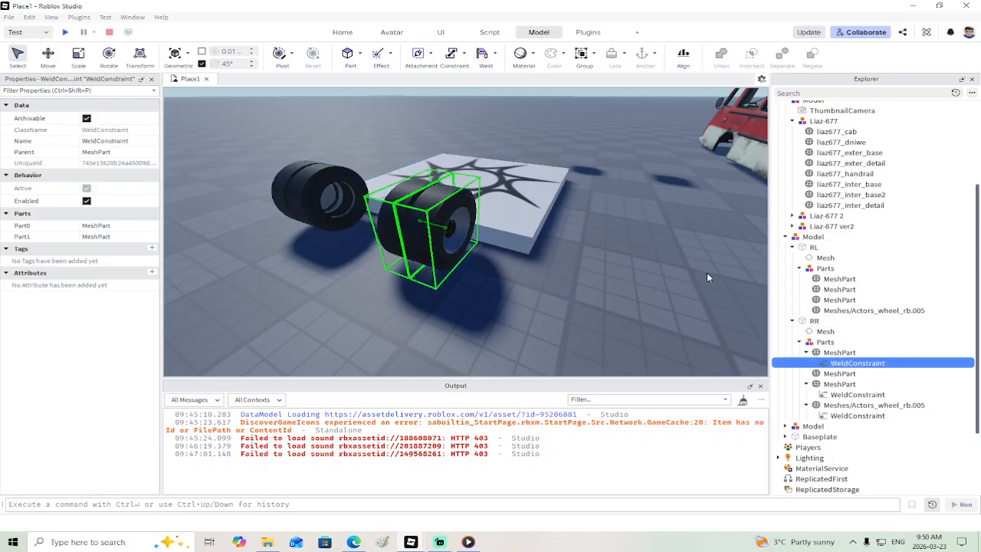
left_click(809, 322)
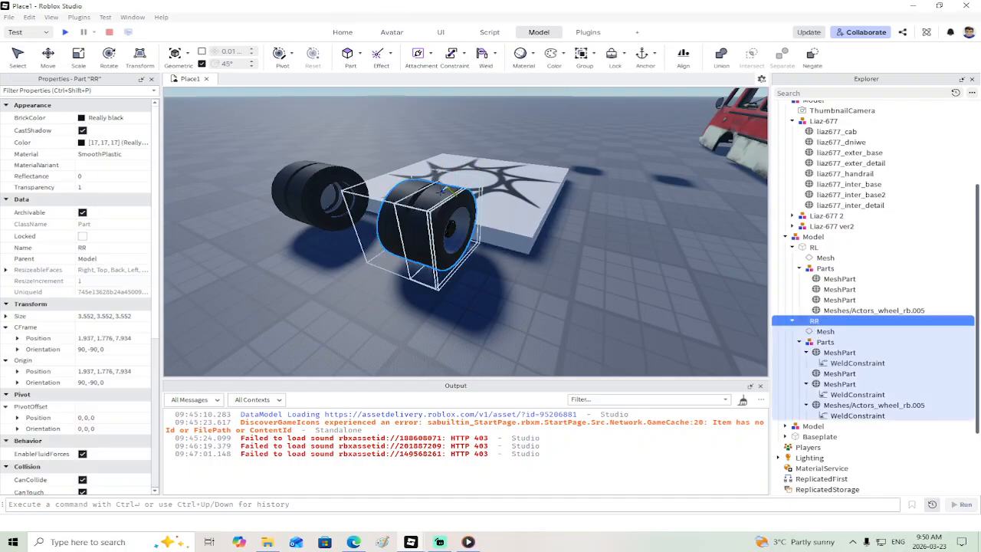
left_click(443, 197)
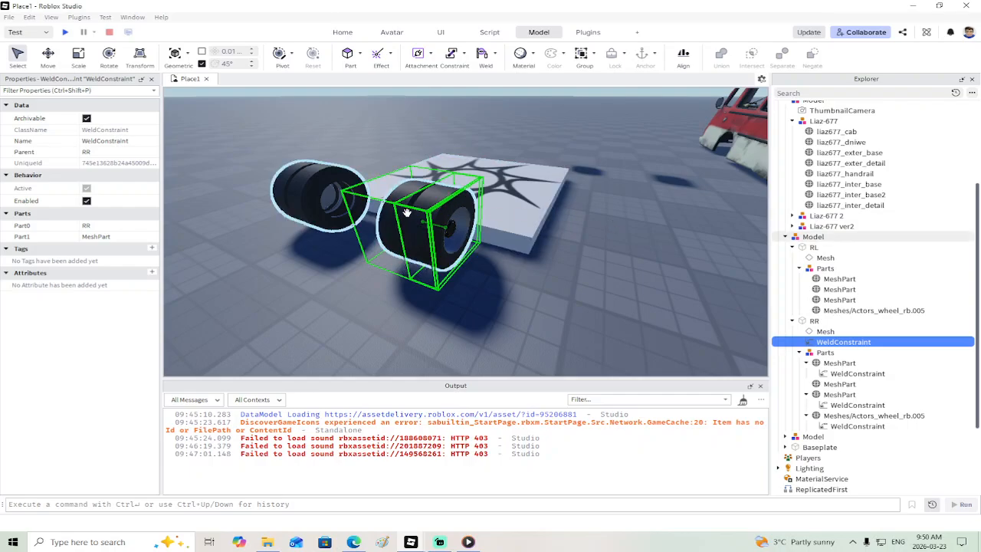
Step: Delete the RL wheel from the wheels model
right_click_drag(397, 189, 486, 188)
left_click(811, 248)
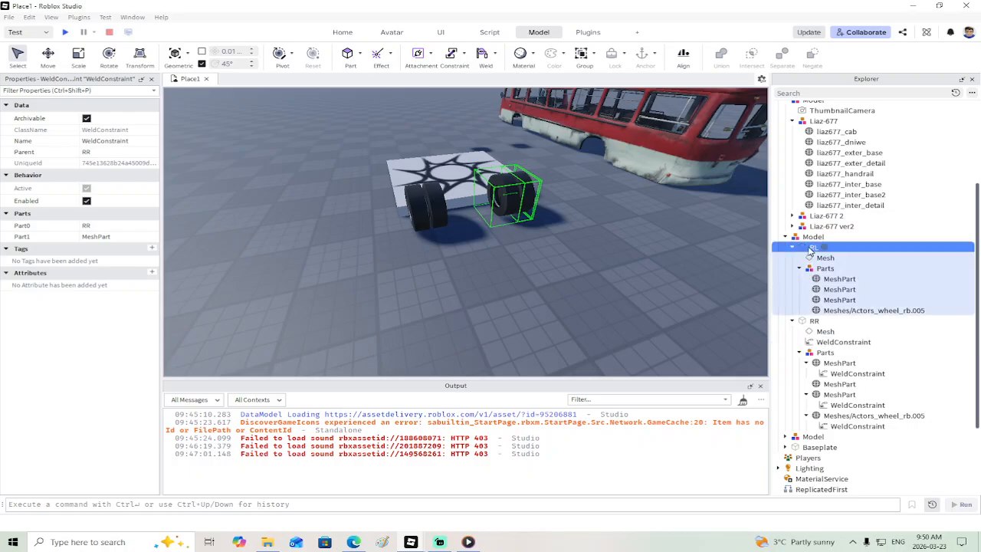
key("Delete")
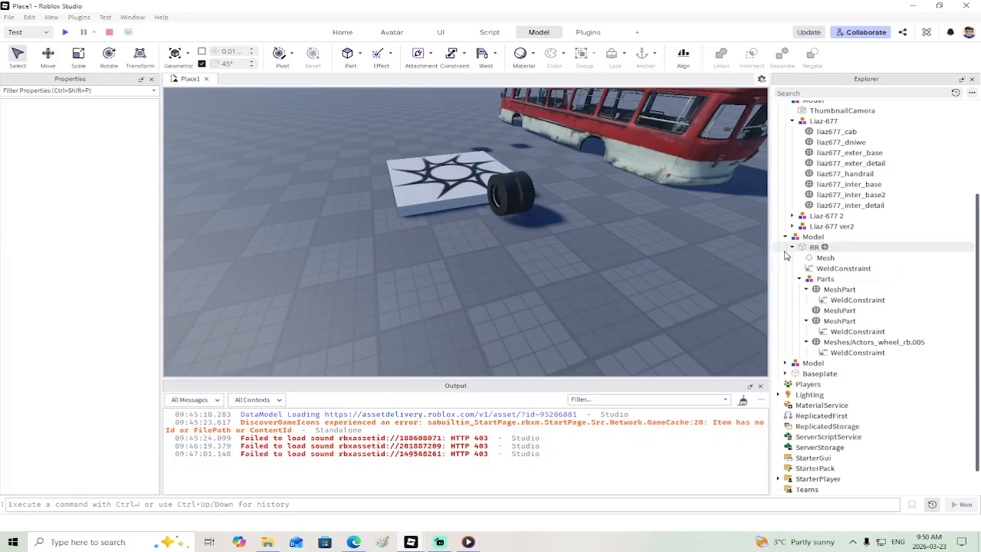
Step: Insert an Attachment into the RR wheel part
left_click(512, 181)
key("f")
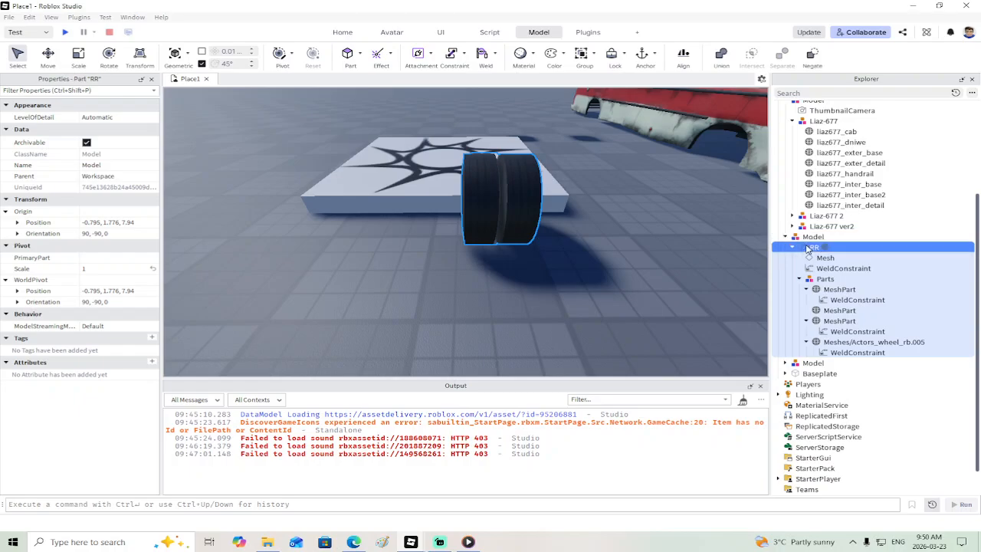
right_click(807, 248)
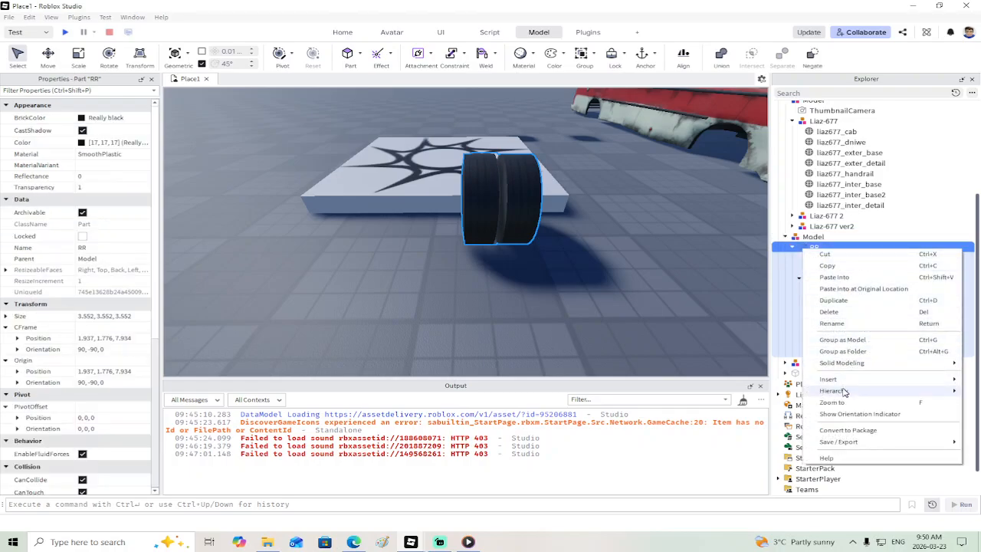
left_click(761, 397)
type("att")
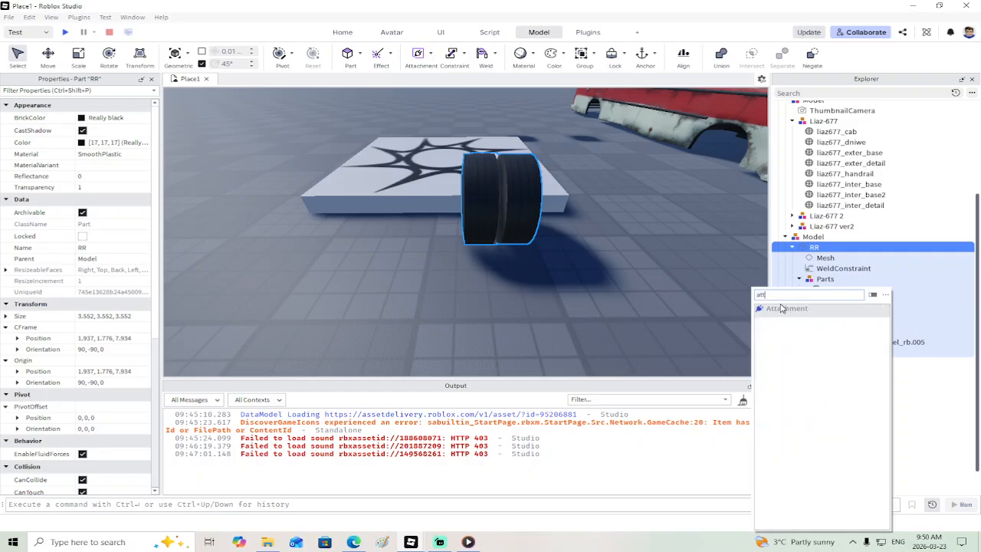
left_click(782, 308)
Step: Examine the mesh parts of Liaz-677 ver2-2 one by one, from liaz677_cab through liaz677_inter_detail
right_click_drag(649, 281, 647, 278)
key("w")
key("s")
key("w")
left_click(462, 228)
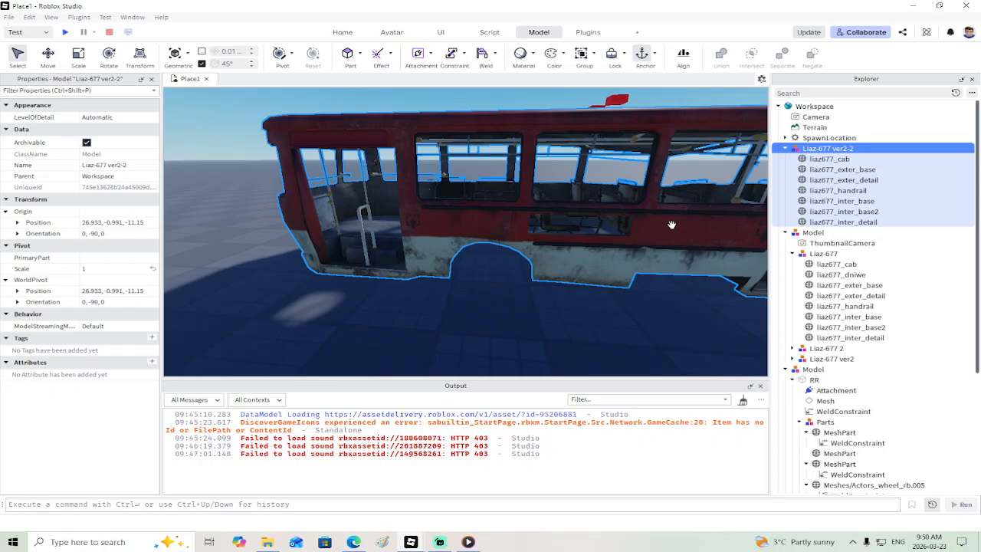
left_click(834, 161)
left_click(833, 170)
left_click(832, 180)
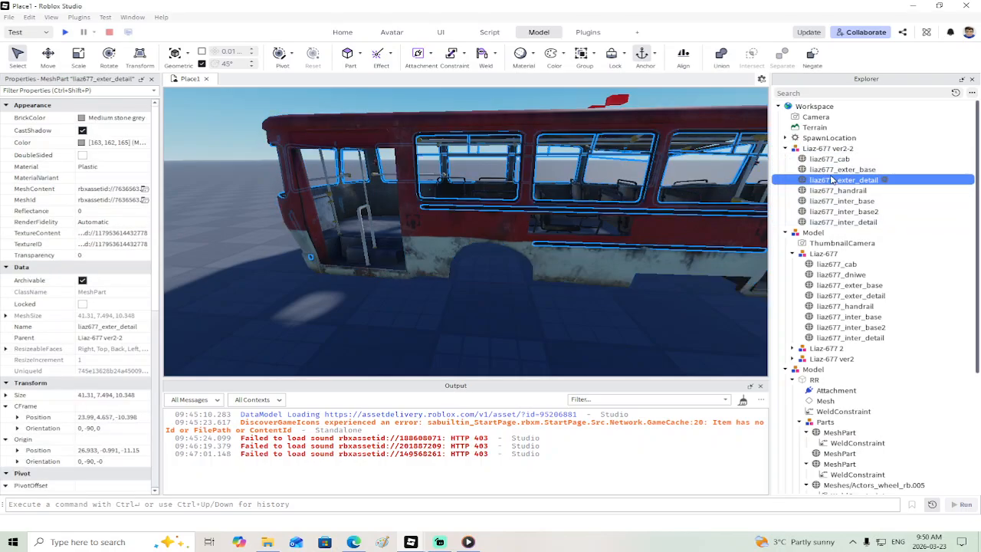
left_click(833, 191)
left_click(833, 201)
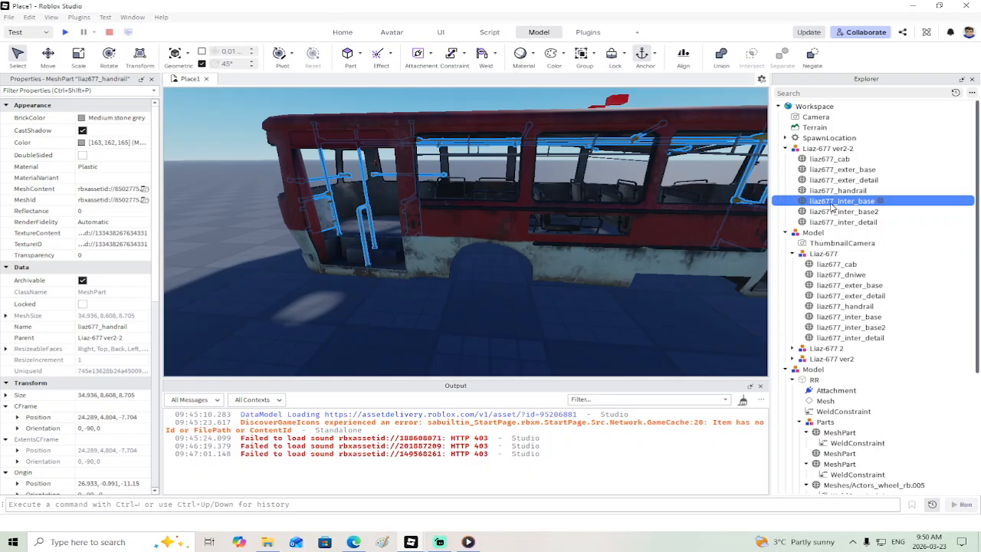
left_click(835, 211)
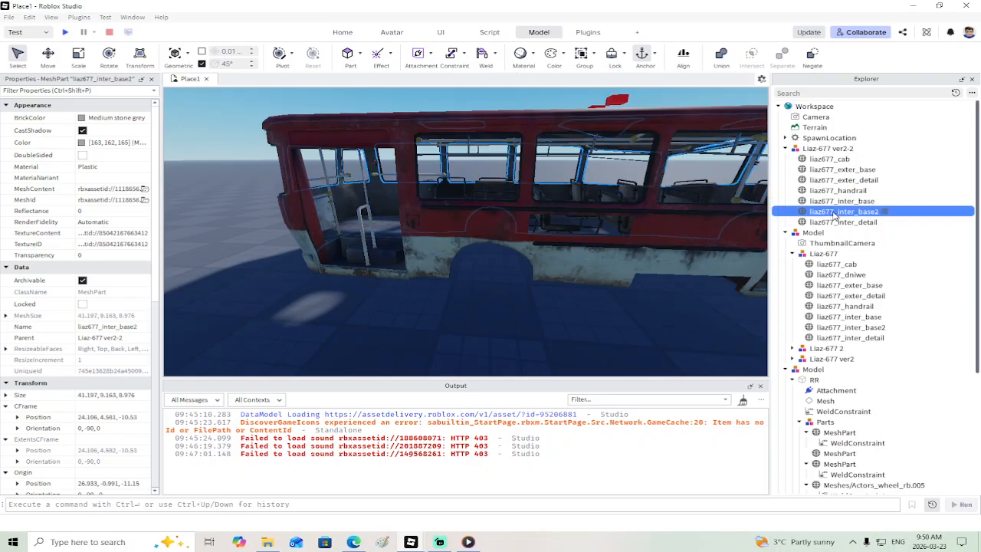
left_click(835, 221)
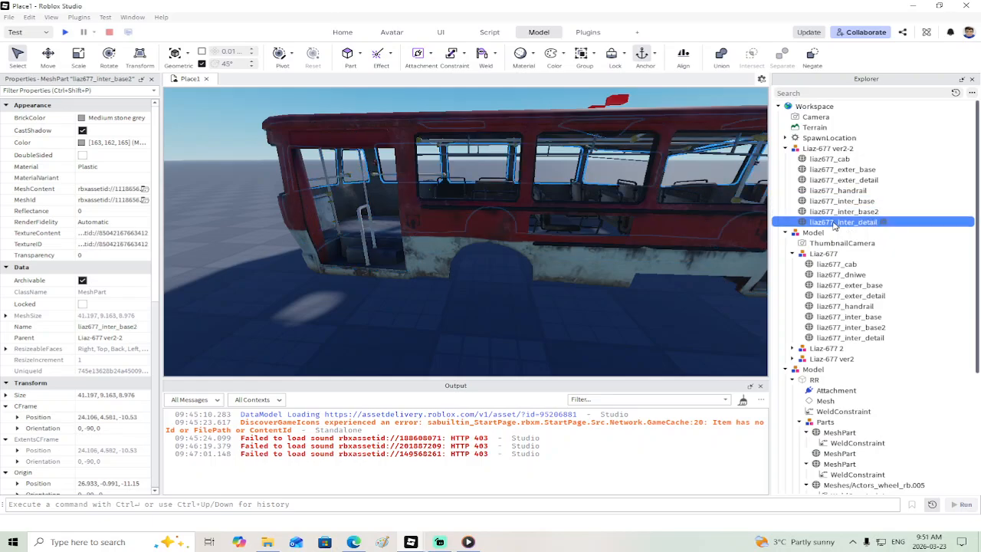
Step: Insert an Attachment into the bus's liaz677_inter_base mesh and activate the Move tool for it
left_click(831, 201)
right_click(830, 201)
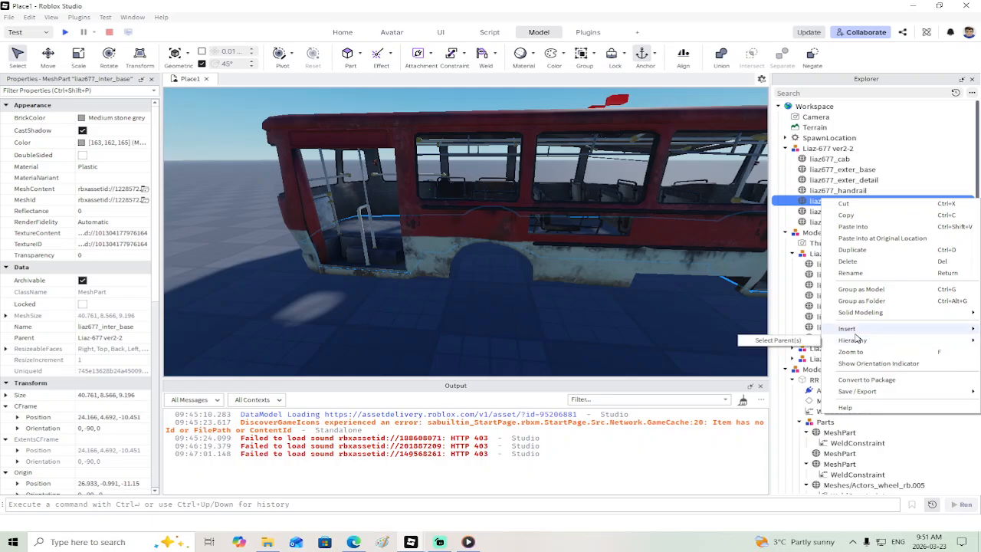
left_click(756, 342)
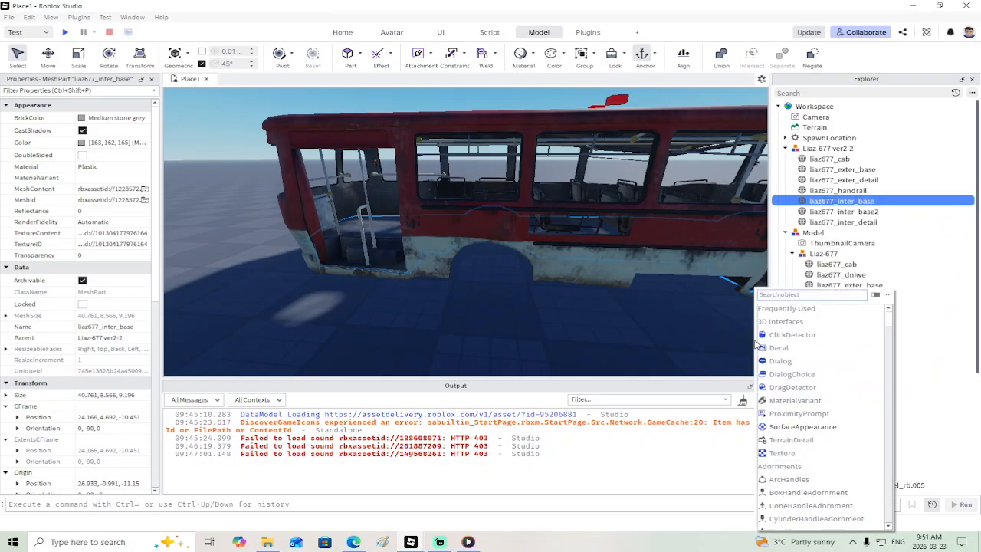
type("att")
left_click(774, 314)
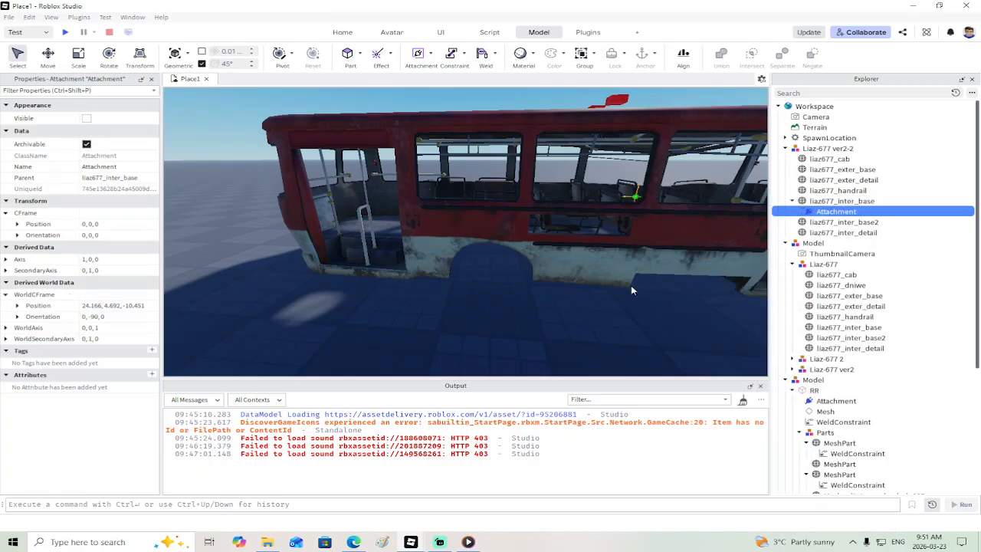
left_click(55, 54)
Step: Toggle the display of constraint details off and back on while viewing the RR wheel
scroll(432, 171, "up", 5)
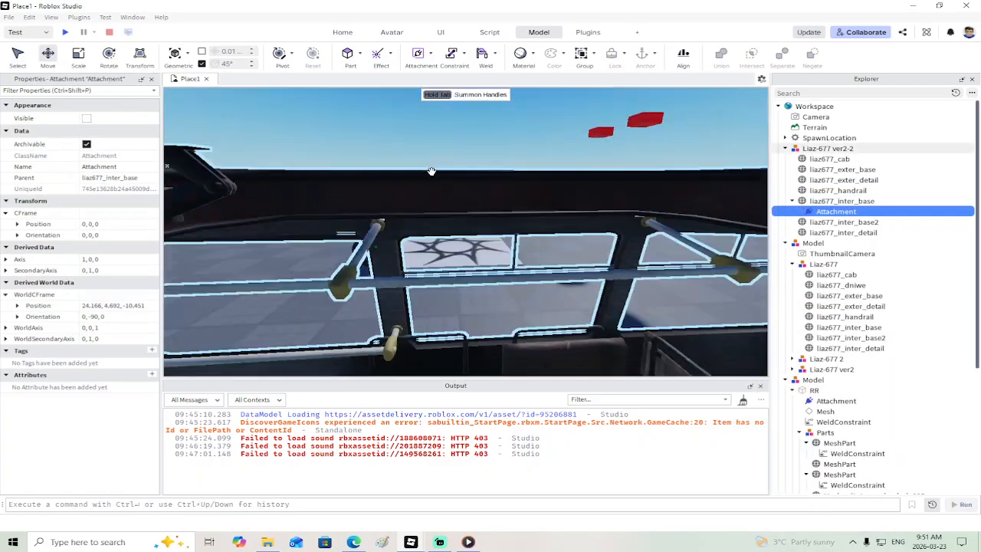
right_click_drag(432, 171, 431, 171)
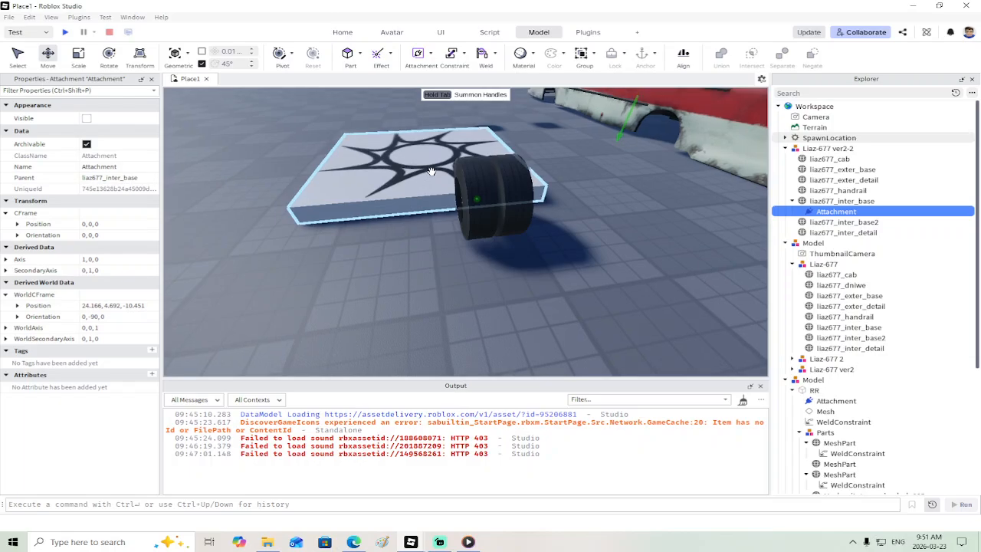
left_click(50, 17)
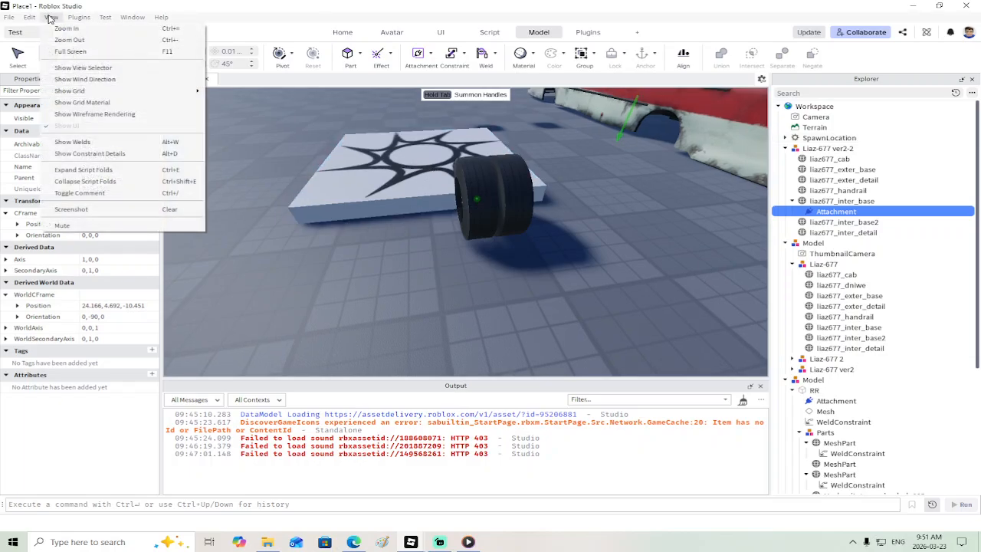
left_click(83, 153)
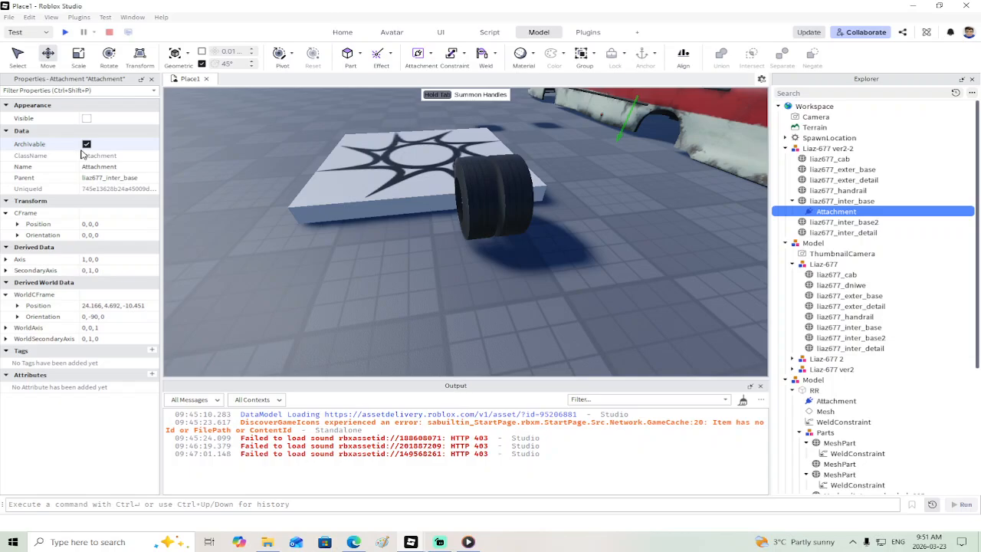
left_click(51, 18)
left_click(79, 154)
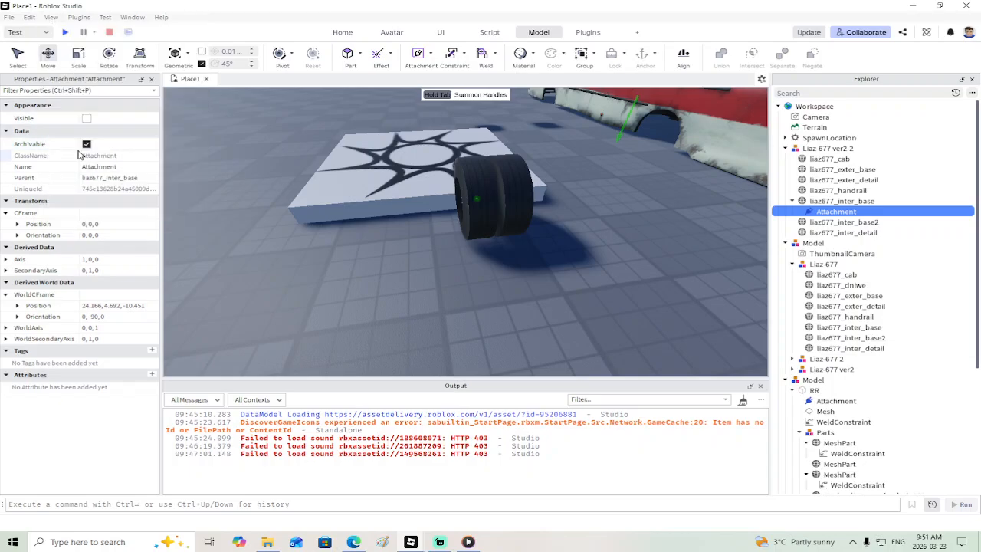
Step: Inspect the wheel model and the Attachment inside its RR part relative to the bus
key("d")
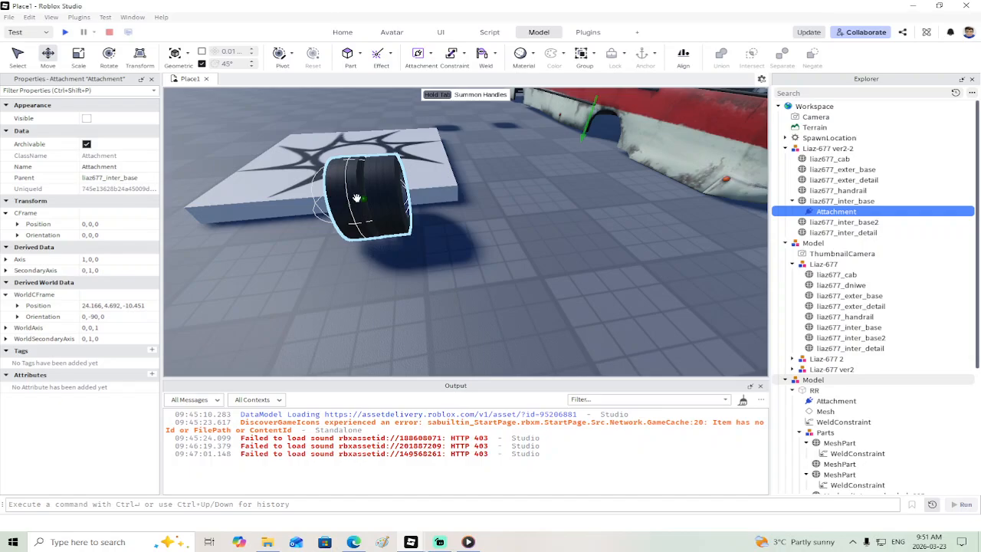
left_click(364, 203)
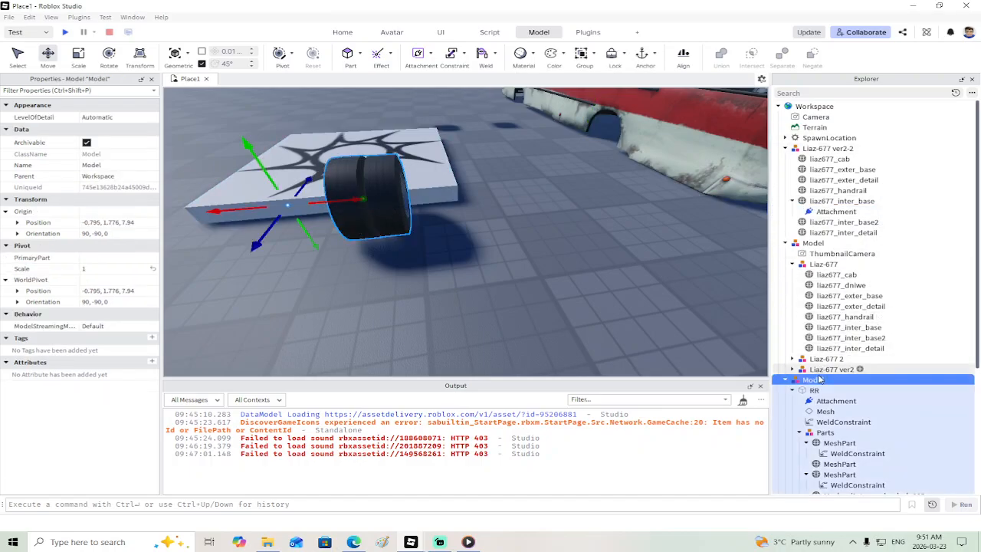
left_click(820, 402)
key("w")
right_click_drag(527, 290, 527, 289)
key("s")
key("w")
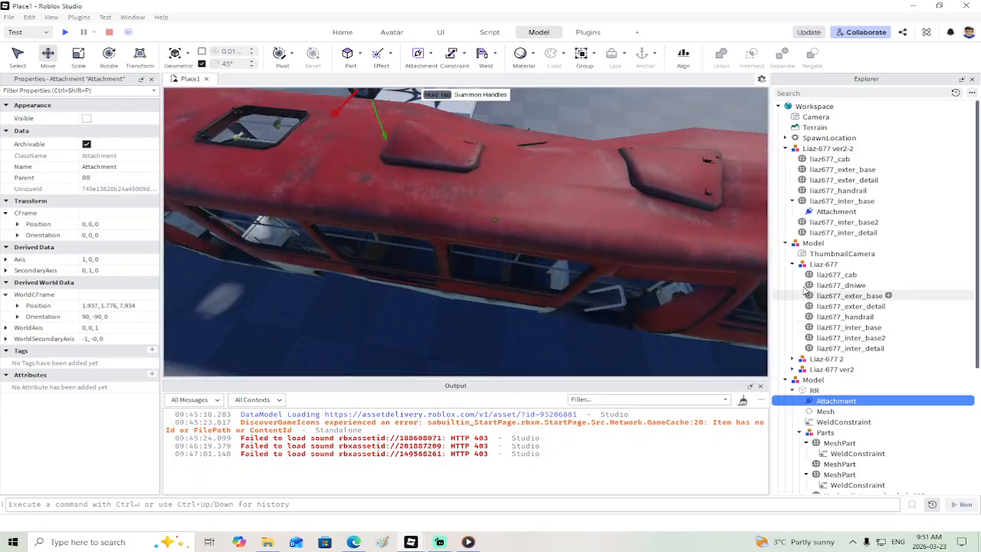
Step: Move the liaz677_inter_base Attachment about 8.48 studs along the bus toward the rear wheel arch and 2.74 studs out to the side
left_click(834, 211)
key("f")
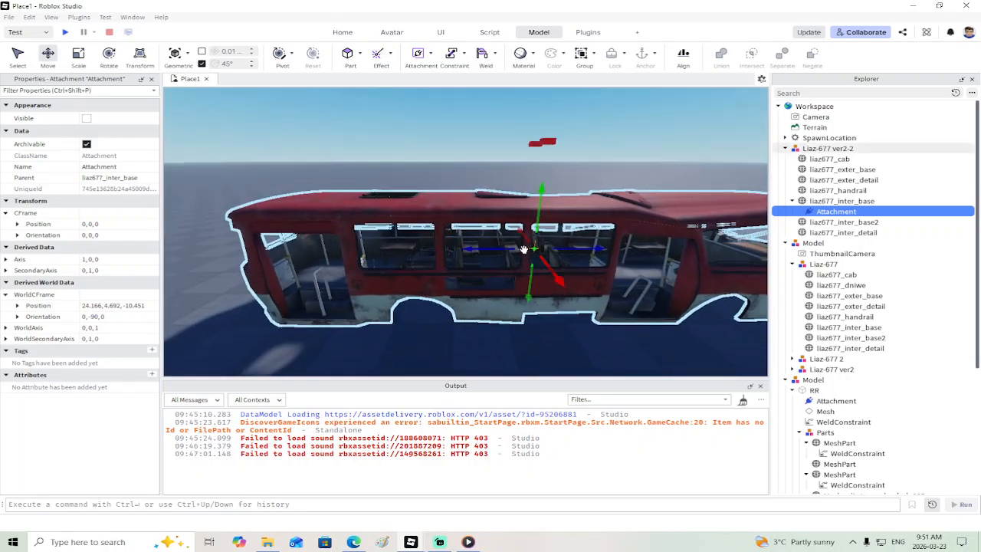
left_click_drag(488, 250, 407, 250)
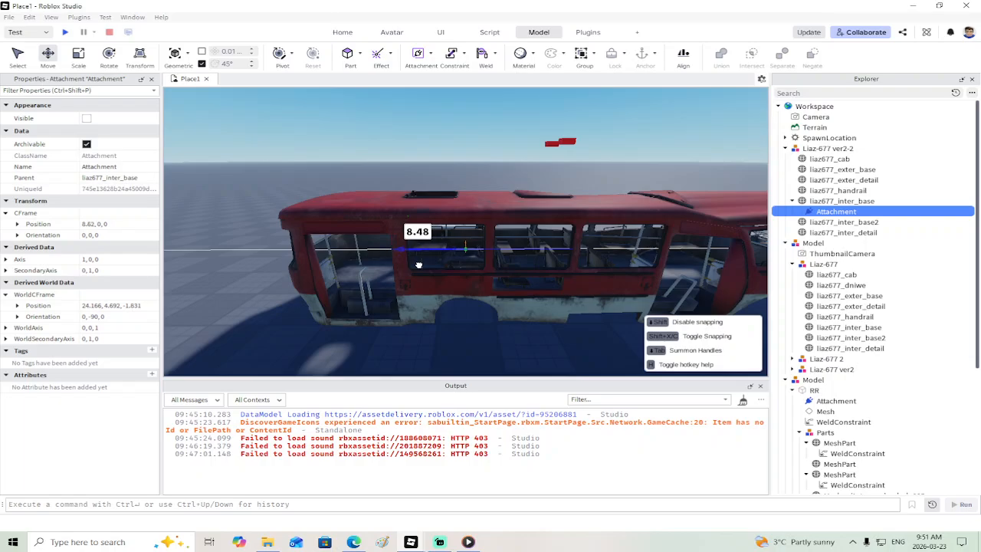
left_click_drag(418, 265, 421, 268)
right_click_drag(421, 268, 451, 217)
left_click_drag(451, 197, 483, 203)
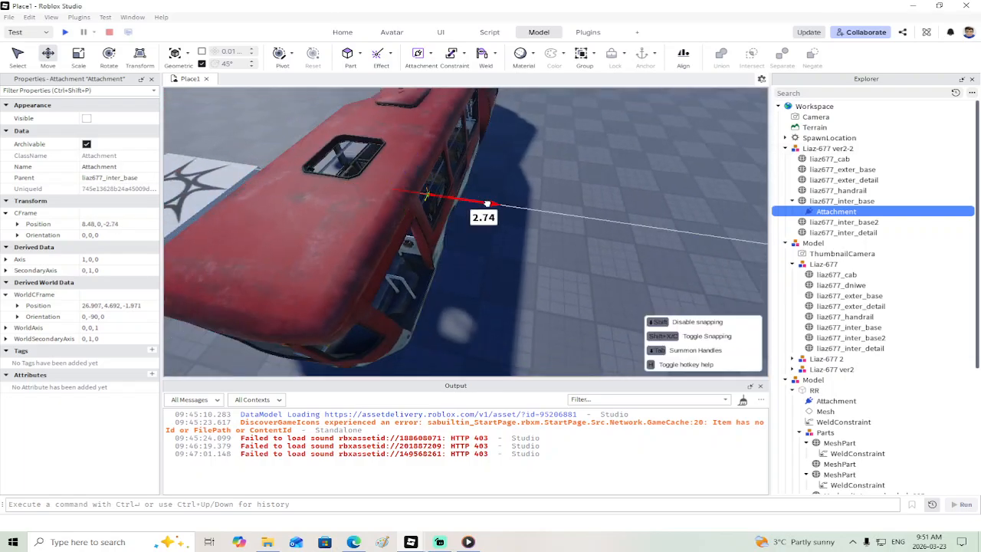
Step: Lower the bus Attachment into the rear wheel arch at local Y -3.541 and shift it outward to local Z -2.784
left_click_drag(422, 168, 431, 209)
right_click_drag(431, 208, 451, 197)
left_click_drag(459, 224, 460, 193)
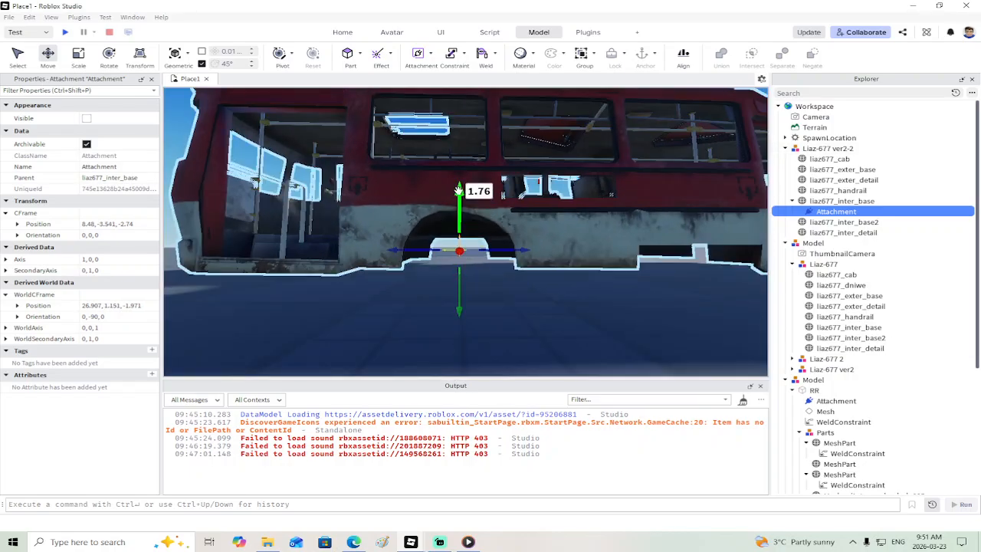
right_click_drag(460, 193, 460, 232)
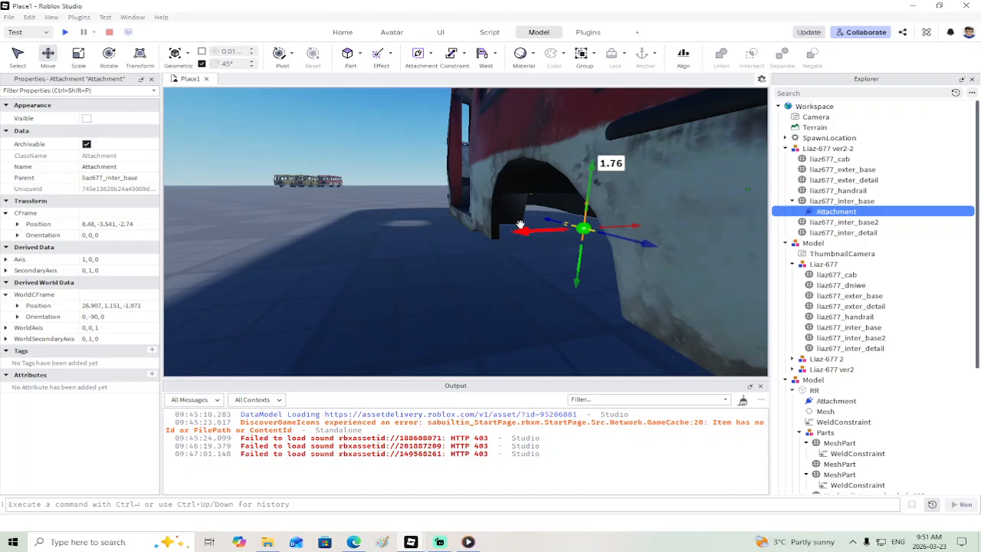
left_click_drag(520, 226, 531, 232)
right_click_drag(531, 232, 537, 244)
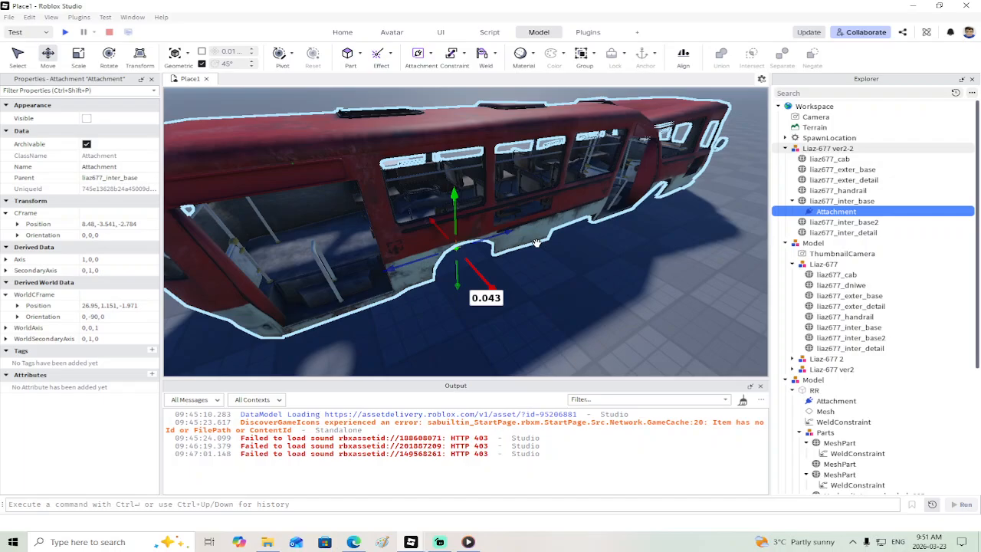
Step: Move the wheel model over to the bus's rear wheel arch, at X 25.1 and Z -1.854
right_click_drag(537, 243, 537, 243)
left_click(386, 255)
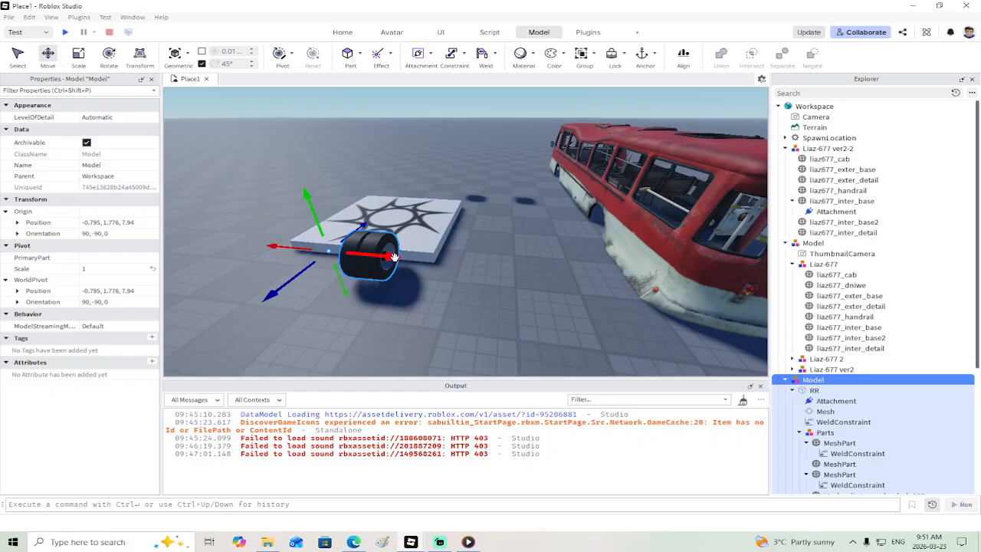
left_click_drag(393, 257, 470, 302)
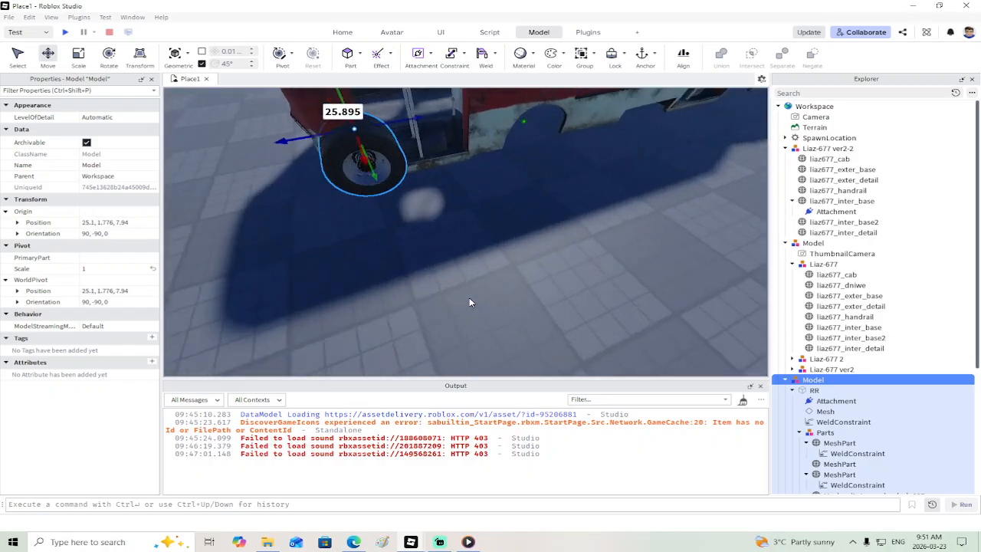
right_click_drag(470, 299, 469, 281)
left_click_drag(470, 208, 545, 220)
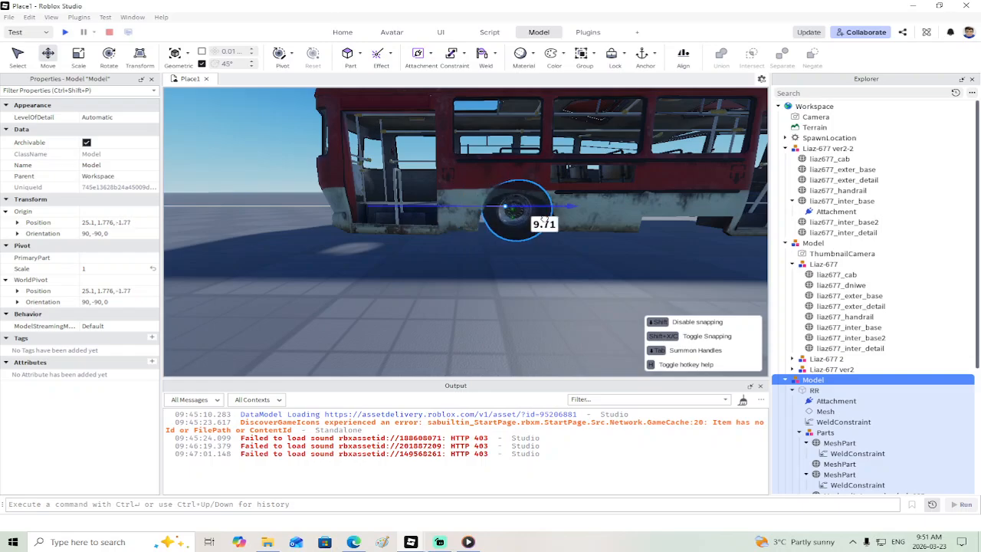
right_click_drag(544, 219, 508, 237)
Step: Raise the Liaz-677 ver2-2 bus to Y 2.351 and lift the wheel model back to its arch at Y 3.909
left_click(508, 237)
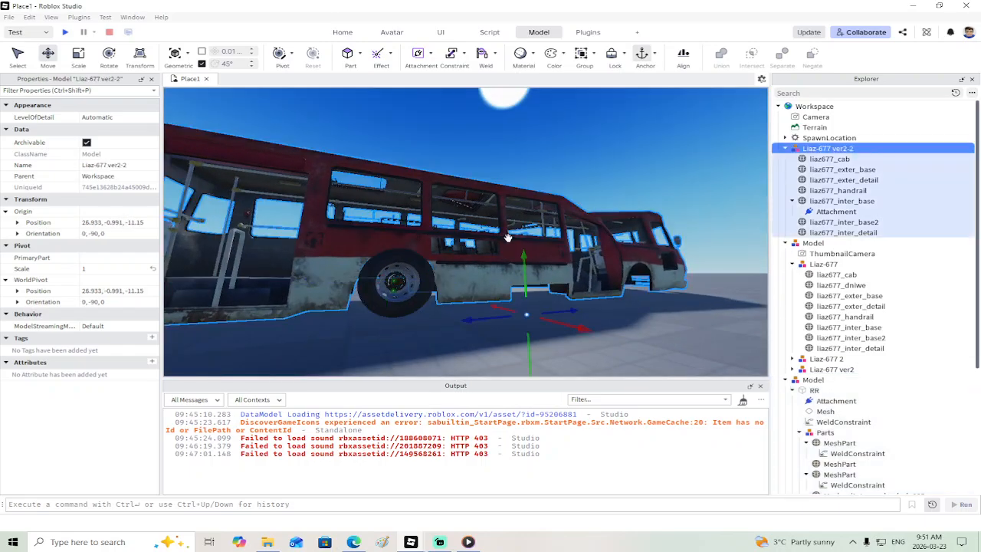
left_click_drag(522, 256, 519, 213)
left_click(400, 285)
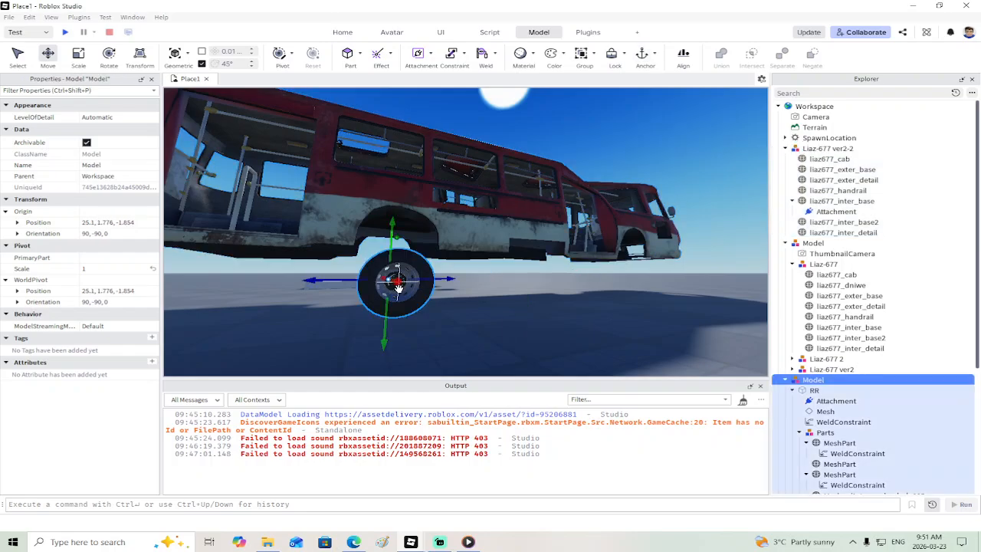
right_click_drag(399, 285, 376, 230)
left_click_drag(367, 206, 366, 174)
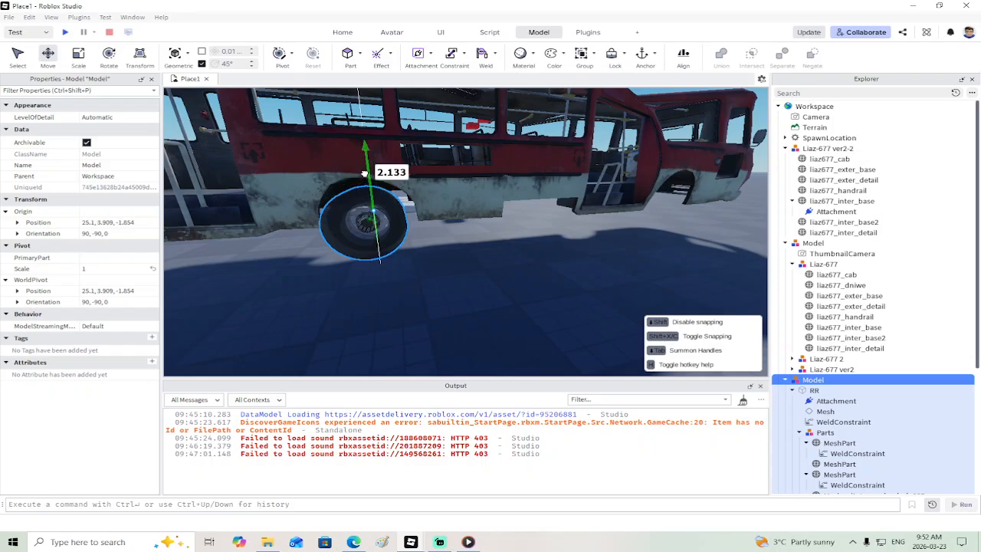
Step: Shift the wheel model inward to X 23.911 and raise it to about Y 4.16 so it sits inside the arch
right_click_drag(377, 200, 380, 214)
left_click_drag(554, 249, 574, 250)
right_click_drag(574, 250, 560, 260)
key("s")
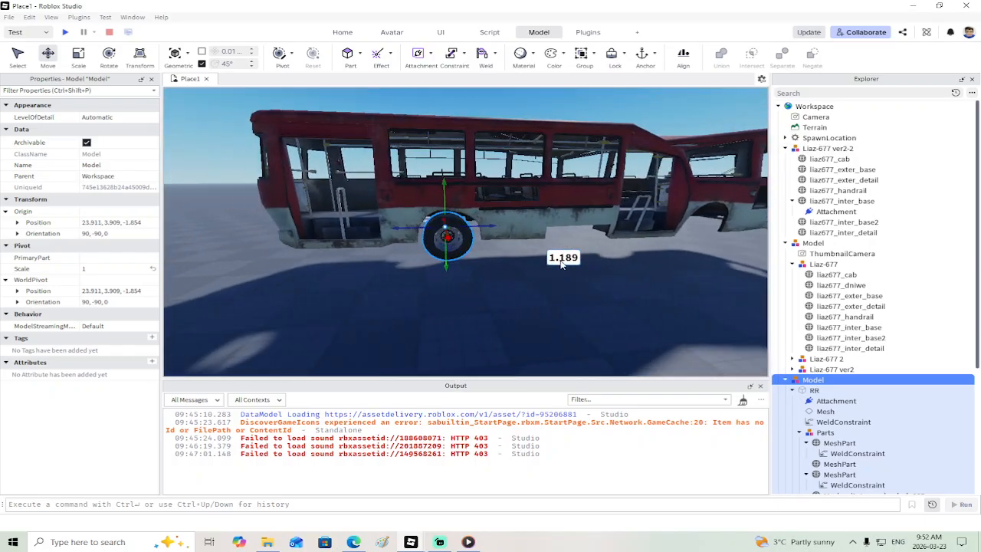
key("w")
key("w")
left_click_drag(427, 161, 427, 159)
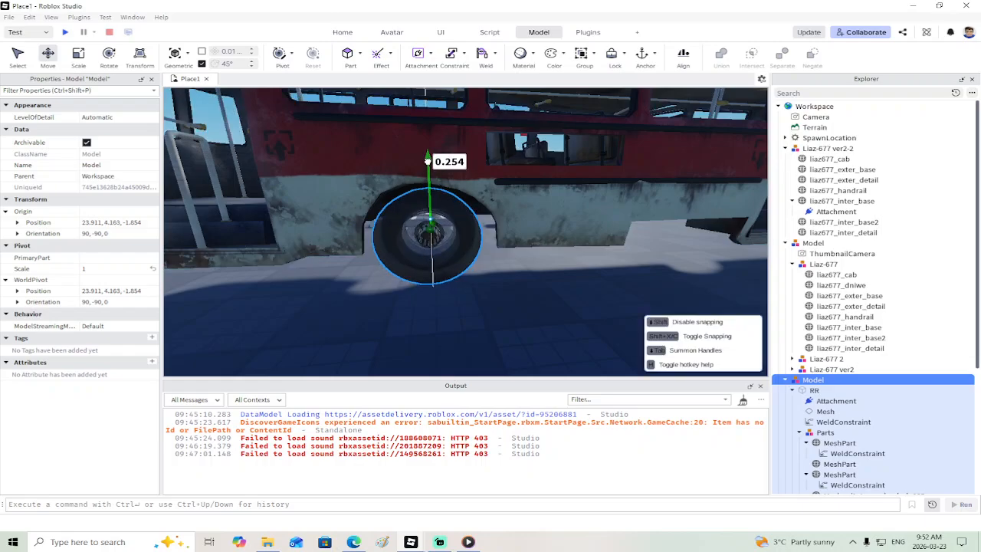
Step: Collapse the spare bus model in the hierarchy and focus the view on the Liaz-677 ver2-2 model
left_click(832, 346)
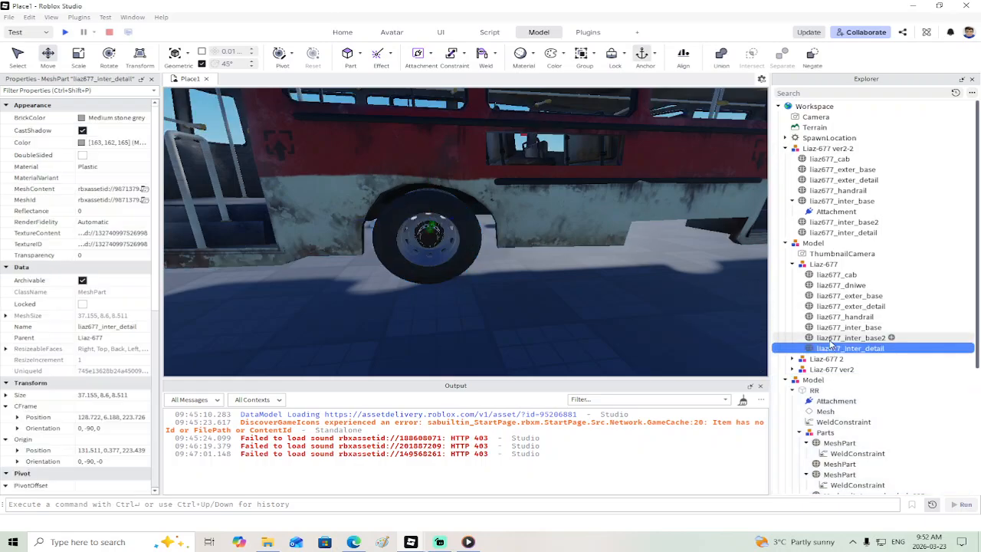
left_click(821, 264)
left_click(785, 243)
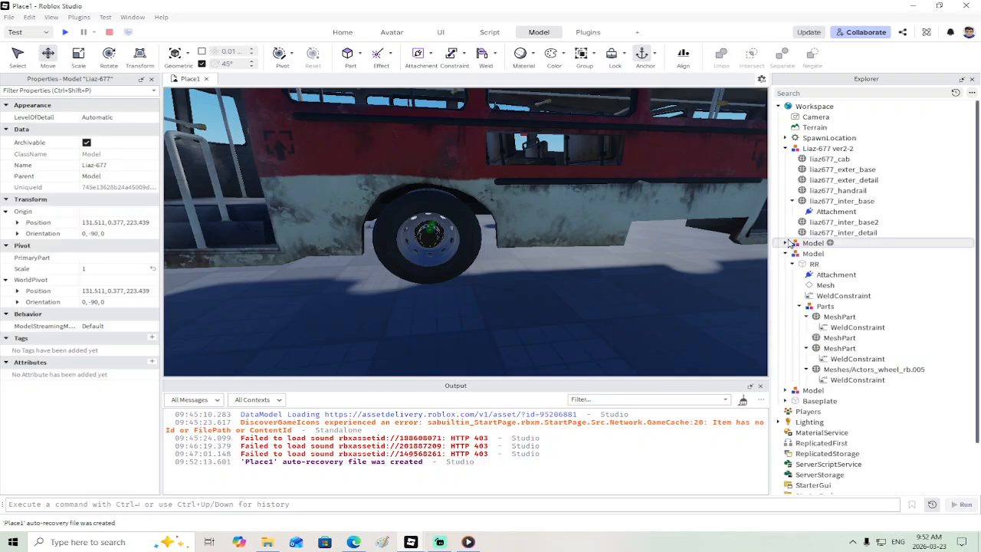
left_click(785, 148)
left_click(824, 149)
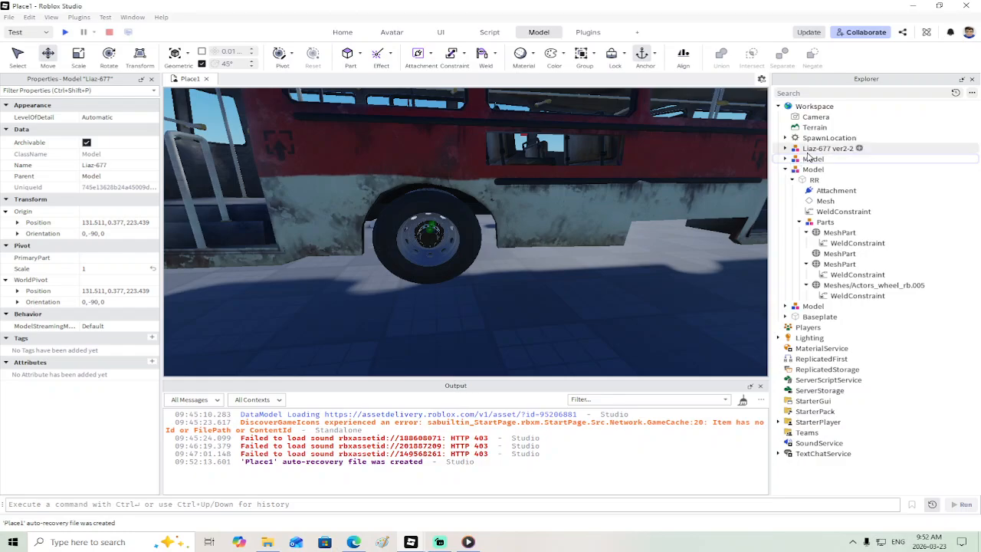
key("f")
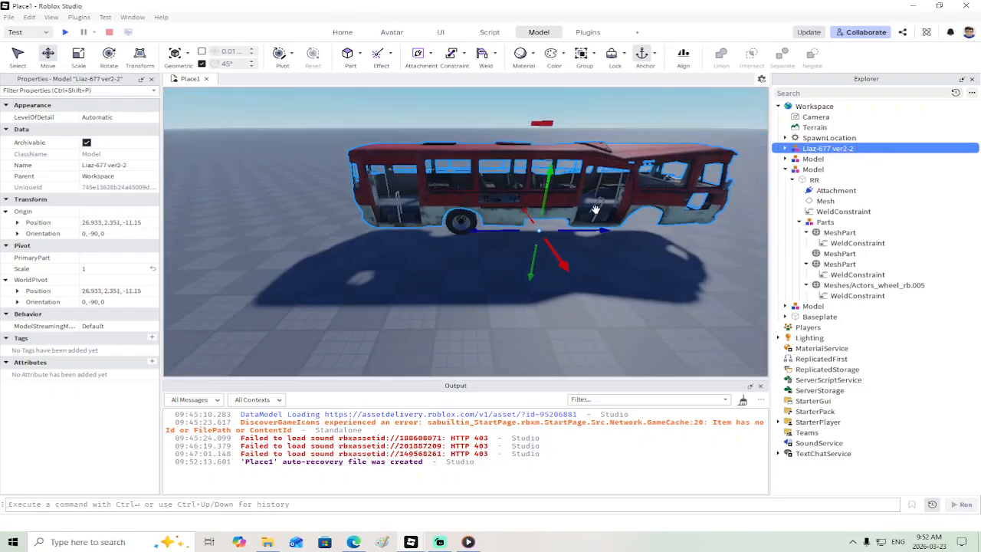
Step: Turn off CanCollide for all mesh parts of Liaz-677 ver2-2, from liaz677_cab through liaz677_inter_detail
left_click(786, 149)
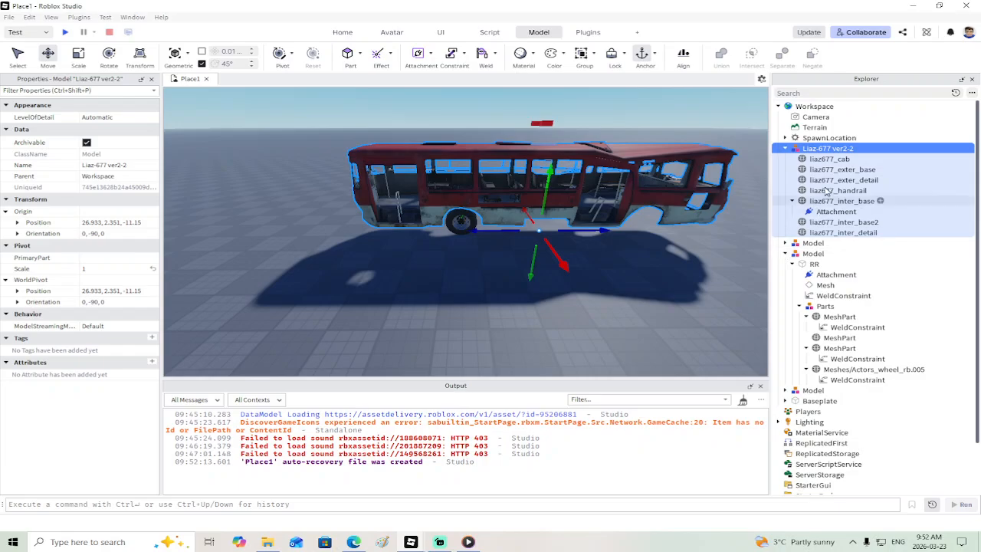
left_click(828, 159)
left_click(843, 232, "shift")
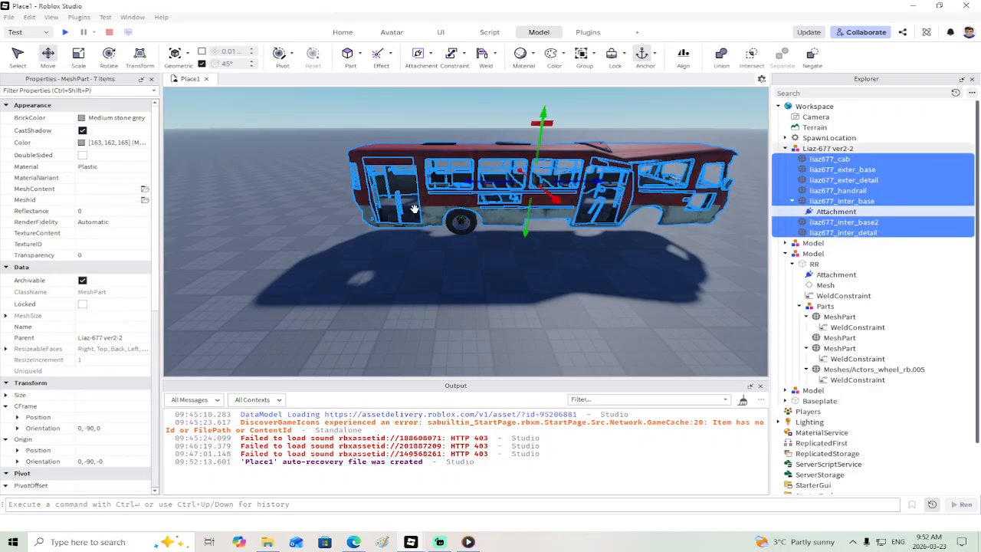
scroll(91, 358, "down", 3)
left_click(82, 326)
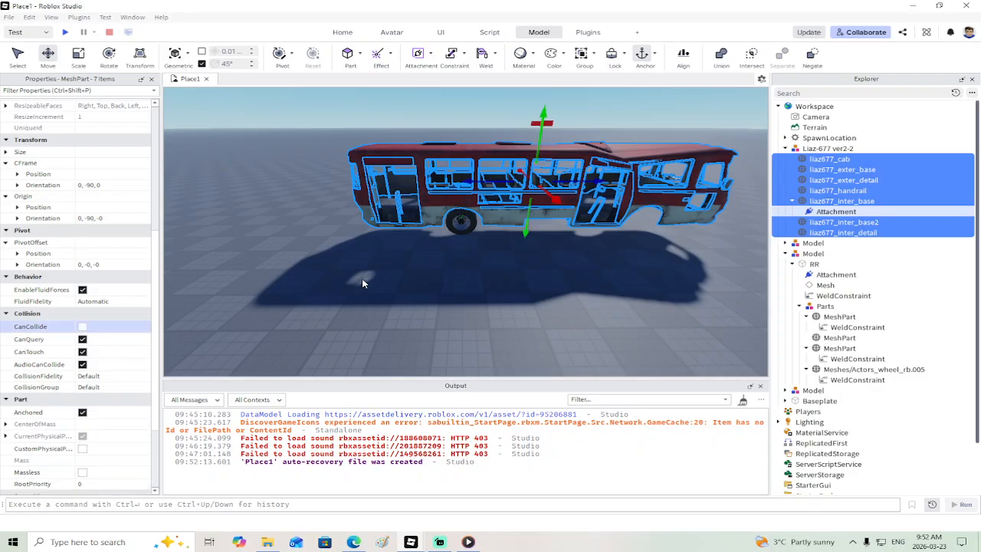
scroll(362, 282, "up", 5)
left_click(363, 284)
Step: Switch to the towtrucktest2026.rbxl place, collapse the scrapbus's Body group and look through its Wheels group
scroll(363, 280, "down", 10)
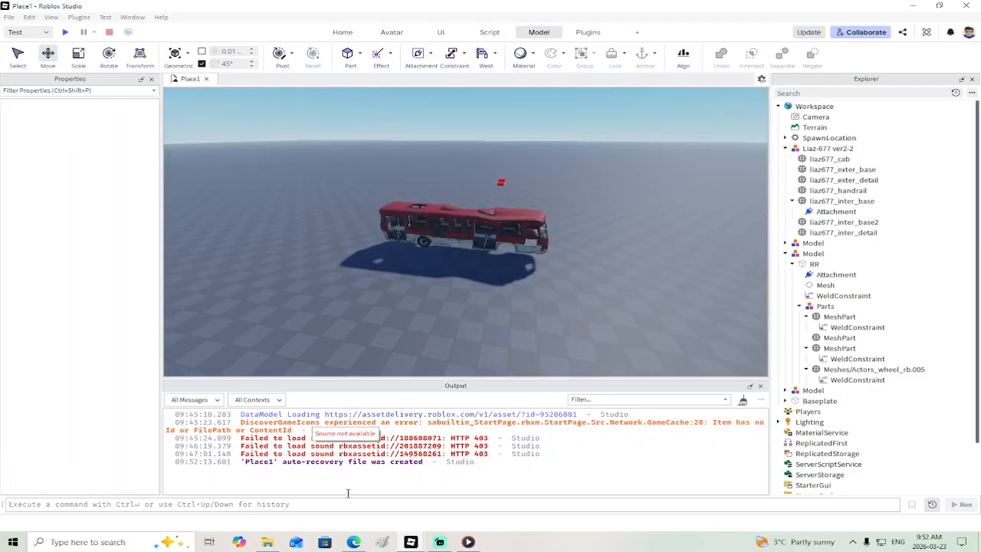
mouse_move(418, 549)
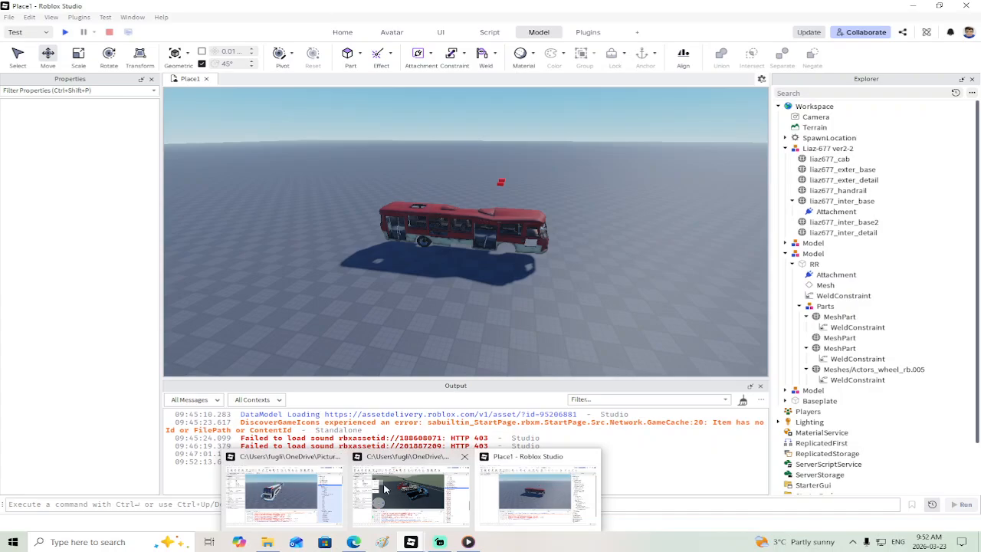
left_click(293, 489)
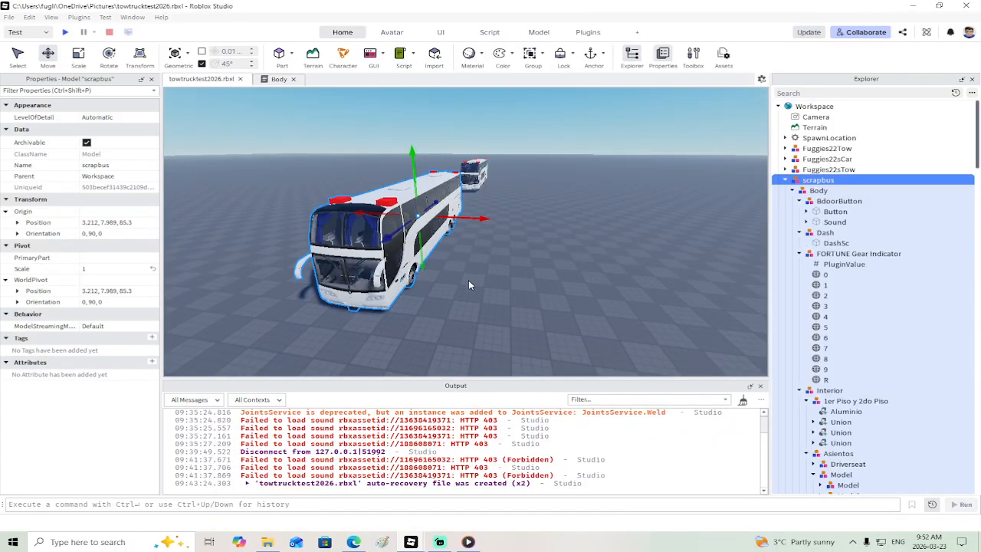
scroll(469, 279, "down", 5)
right_click_drag(469, 279, 468, 279)
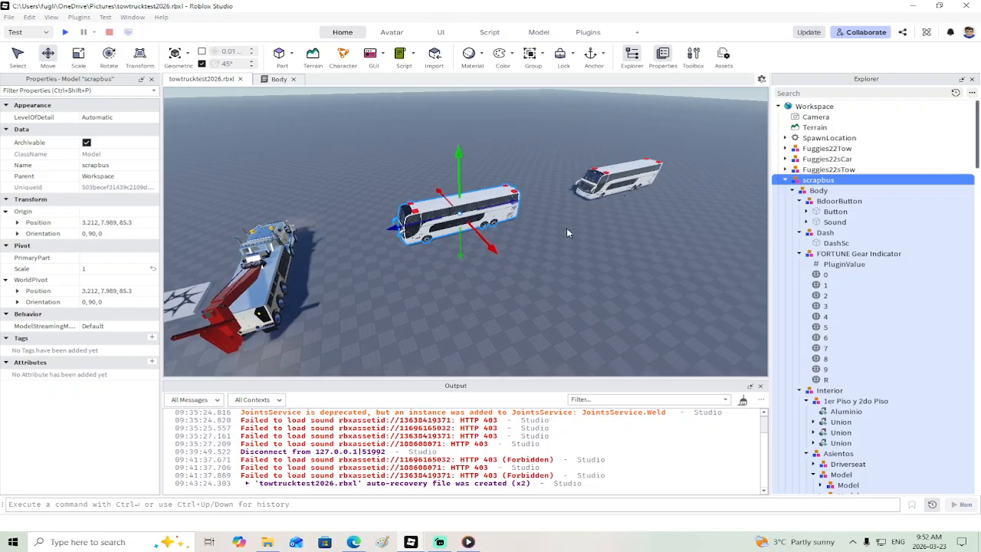
left_click(794, 191)
left_click(794, 241)
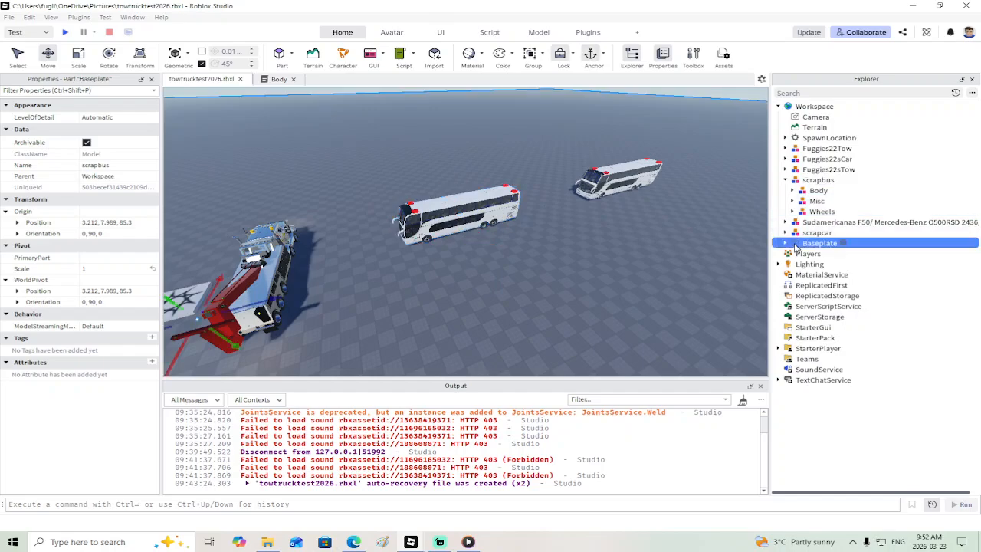
left_click(793, 212)
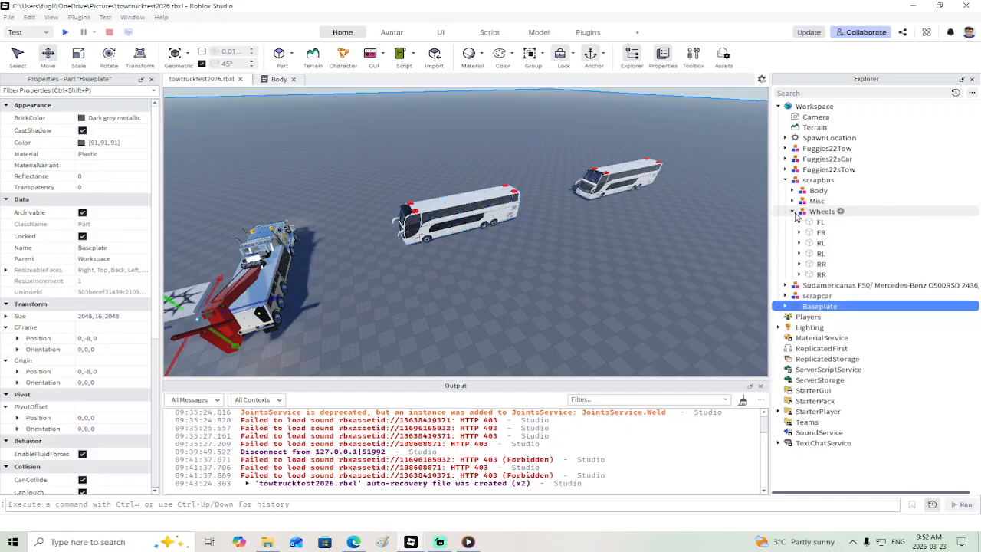
left_click(793, 211)
Step: Inspect the scrapbus's underside and select the towpart at its front axle
left_click(499, 209)
key("f")
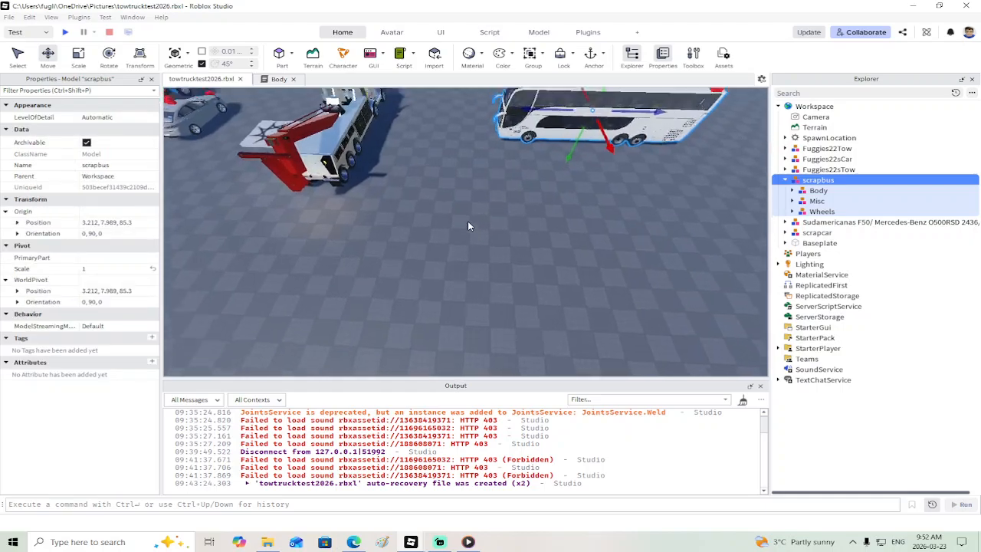
key("w")
right_click_drag(468, 221, 466, 221)
key("s")
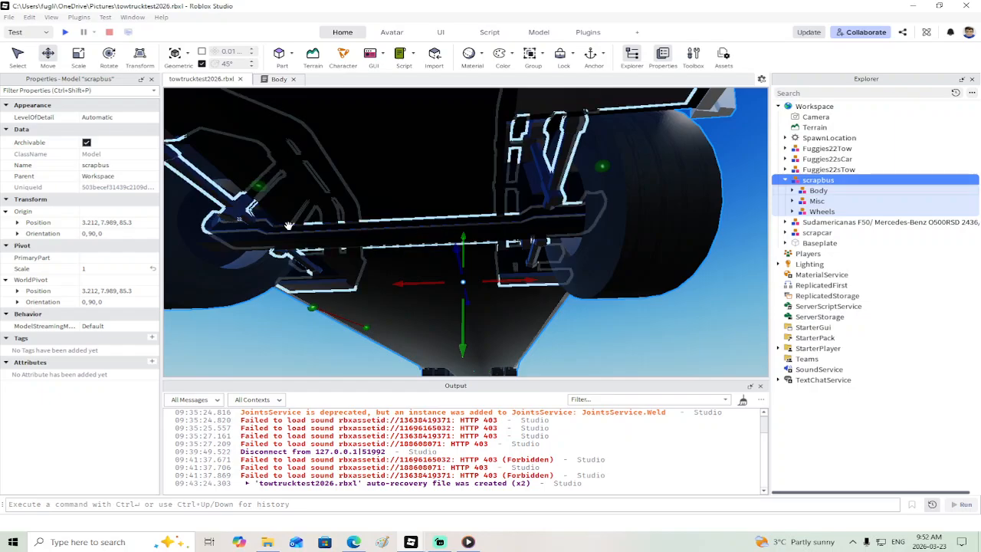
left_click(299, 239)
key("f")
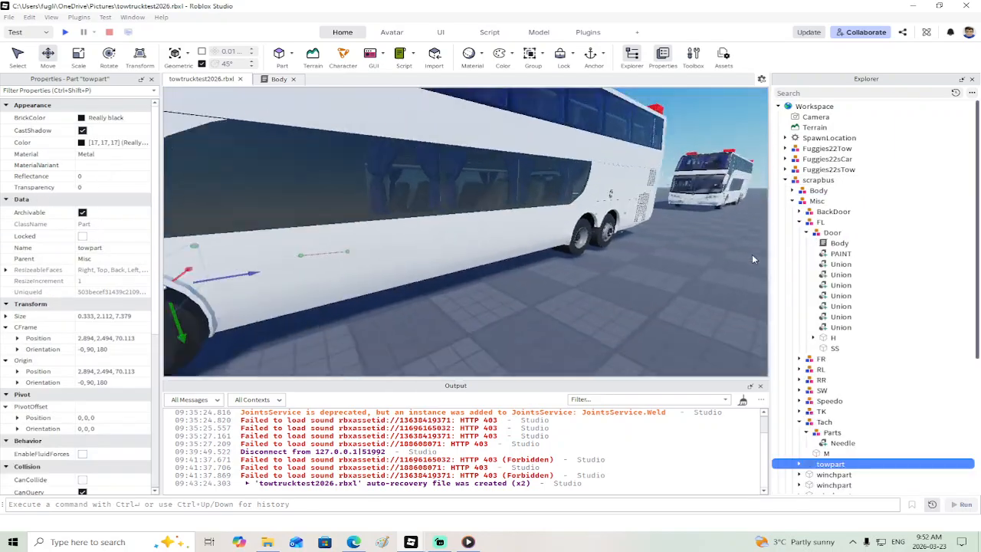
Step: Copy the scrapbus's towpart from its Misc group, switch to Place1 and paste it there
left_click(793, 201)
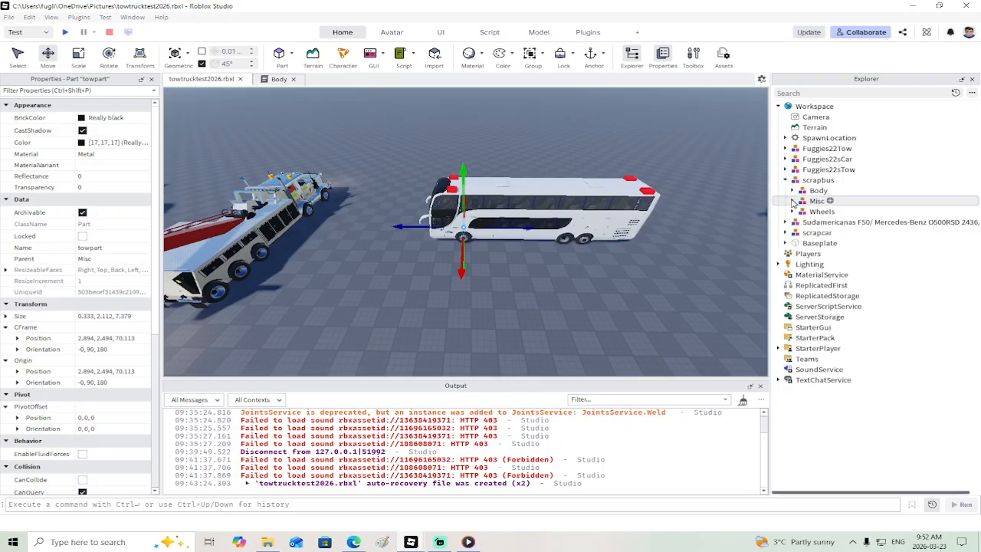
left_click(793, 201)
scroll(813, 345, "down", 3)
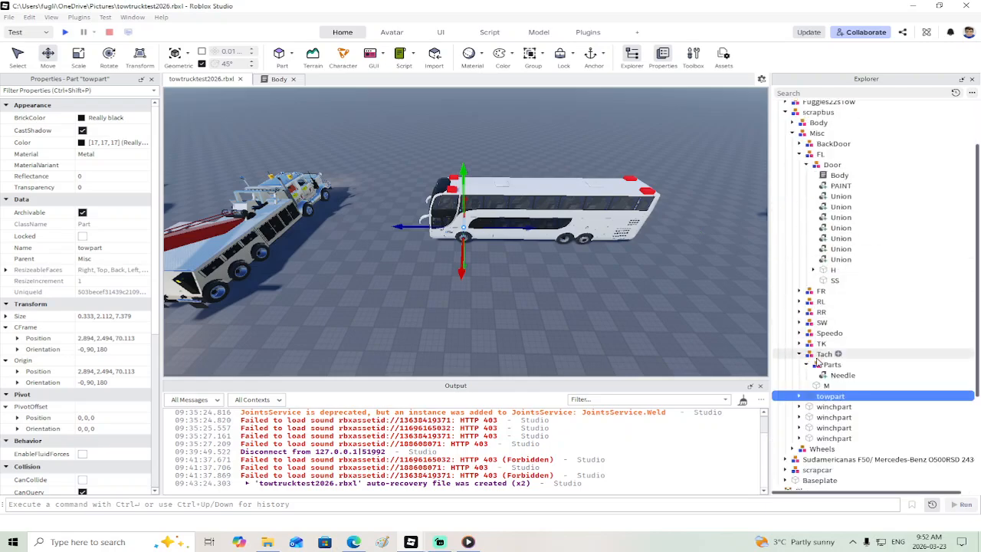
right_click(827, 396)
left_click(840, 187)
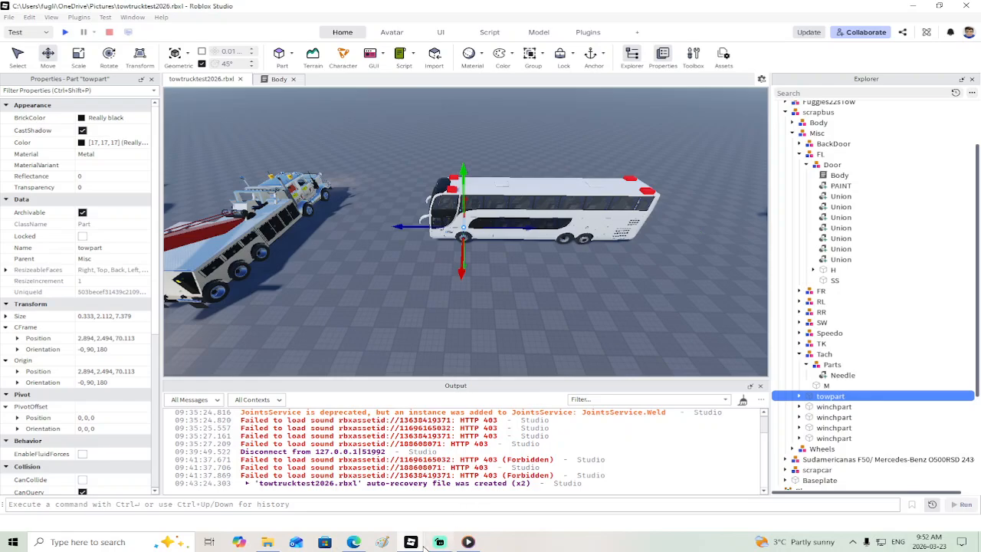
mouse_move(419, 547)
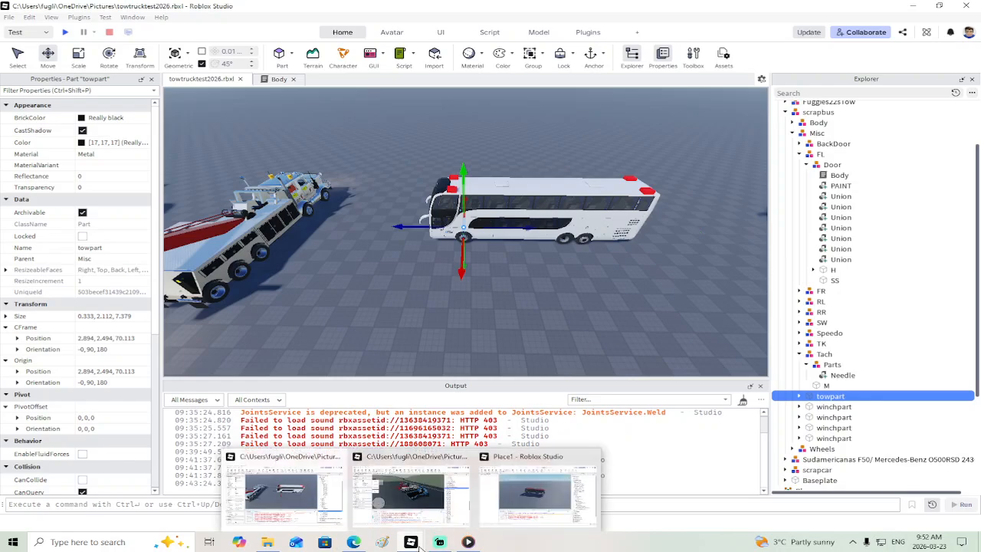
left_click(496, 502)
right_click_drag(554, 265, 517, 264)
left_click(572, 51)
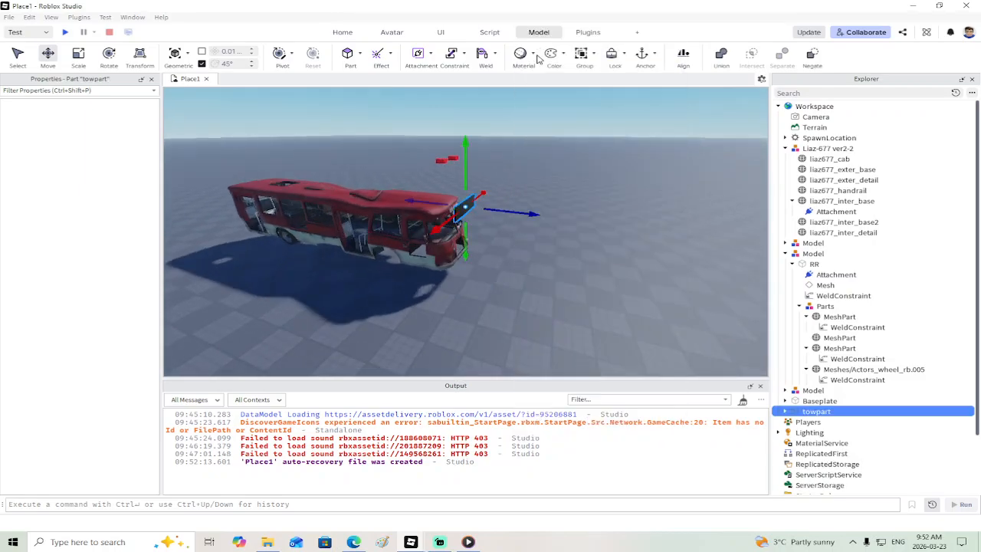
Step: Switch back to towtrucktest2026.rbxl and copy the scrapbus's front wheels FL and FR from the Wheels group
mouse_move(400, 548)
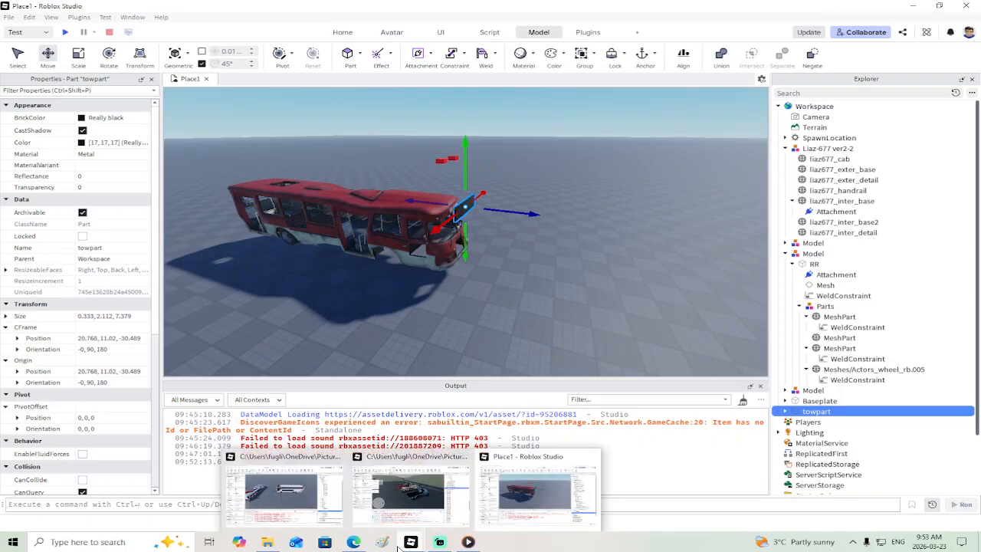
left_click(307, 491)
scroll(430, 305, "up", 5)
scroll(430, 311, "up", 5)
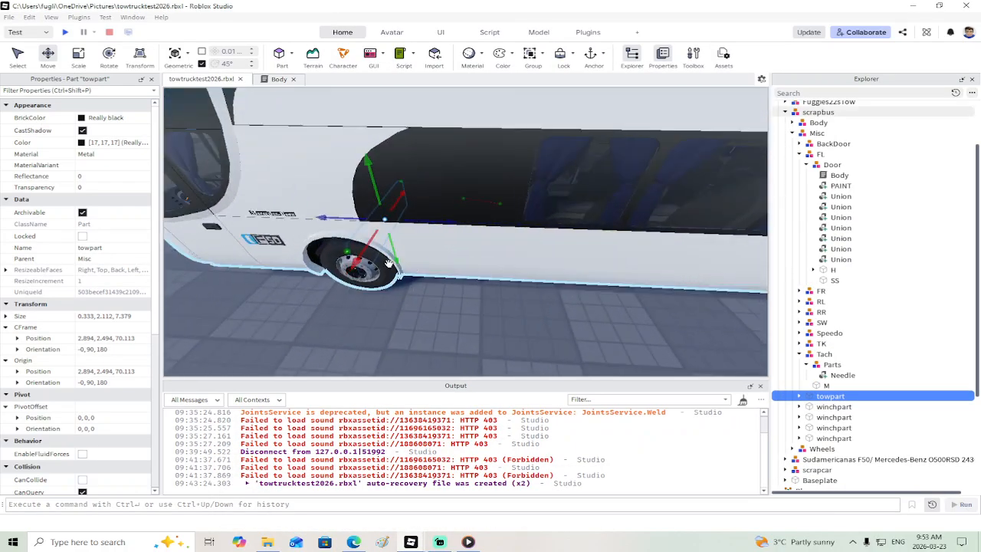
left_click(382, 260, "alt")
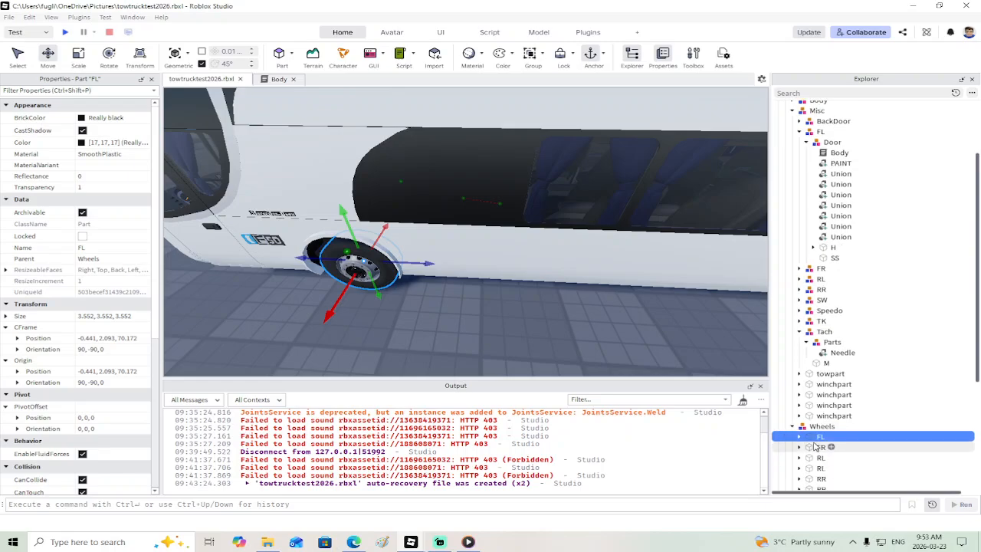
left_click(820, 447, "ctrl")
right_click(817, 447)
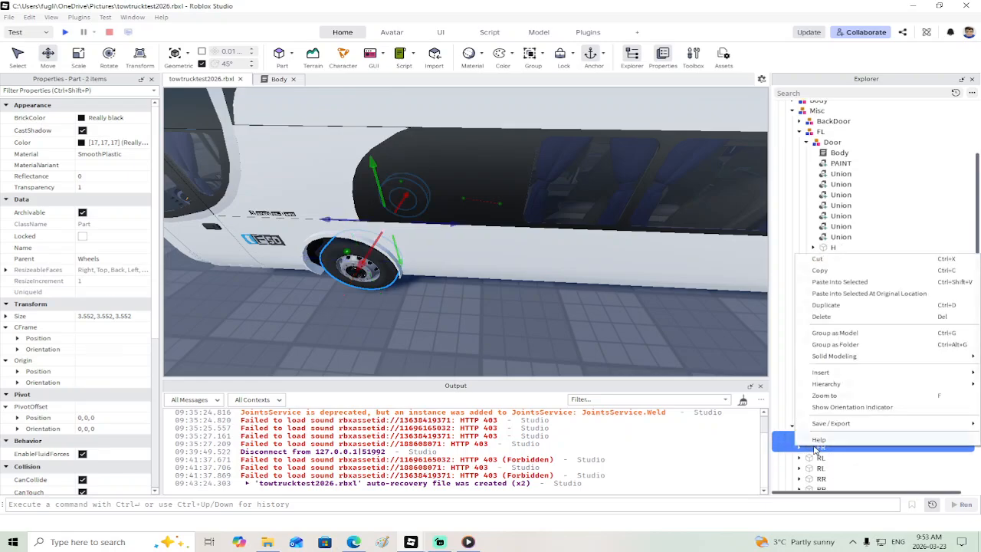
left_click(824, 272)
Step: Paste the FL and FR wheels into Place1, move them just ahead of the red bus and lower them about 11 studs
mouse_move(415, 543)
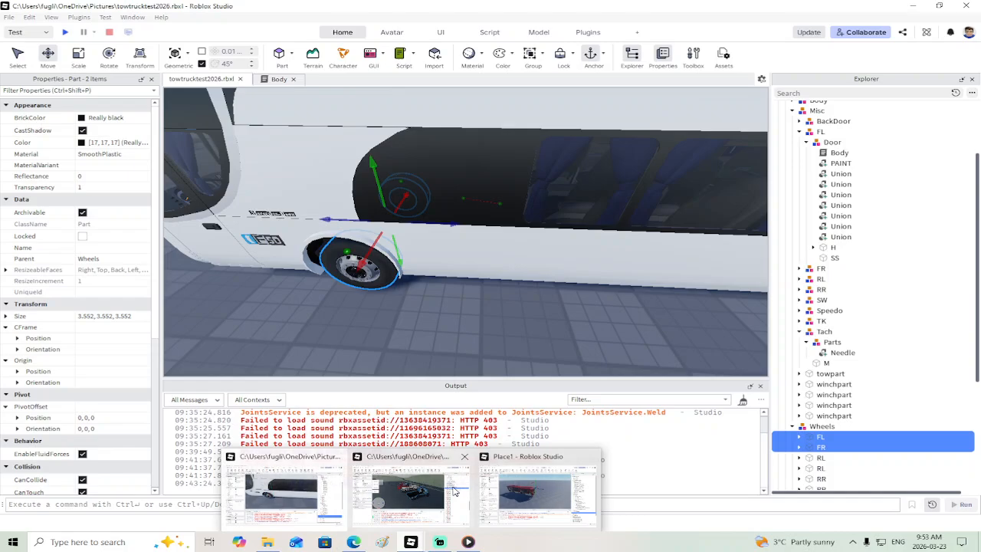
left_click(507, 493)
right_click(585, 295)
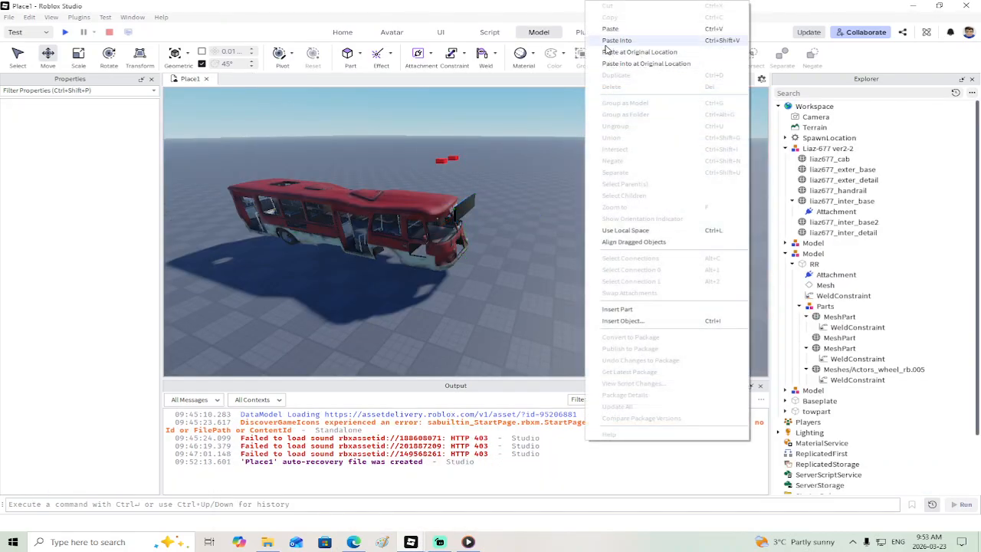
left_click(610, 30)
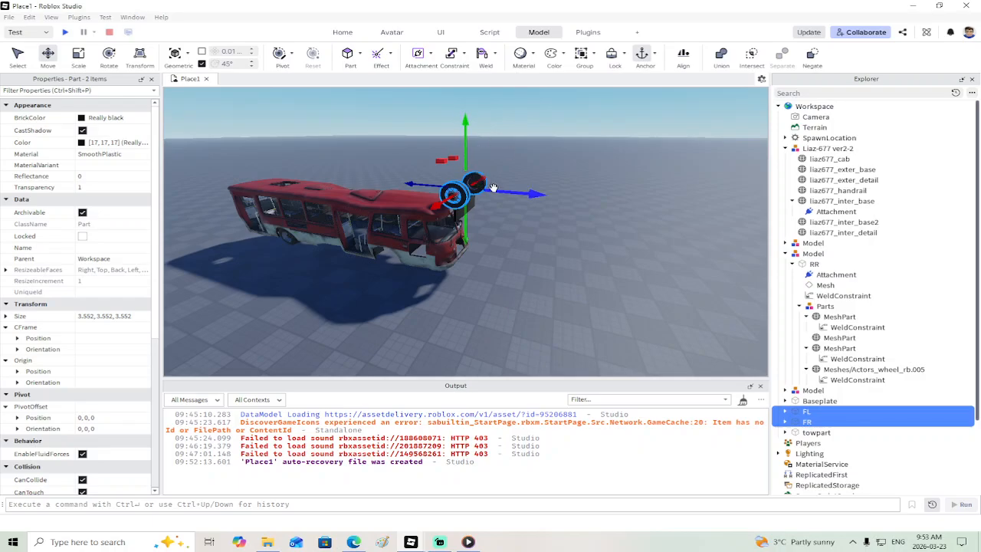
left_click_drag(515, 197, 529, 197)
left_click_drag(495, 155, 493, 229)
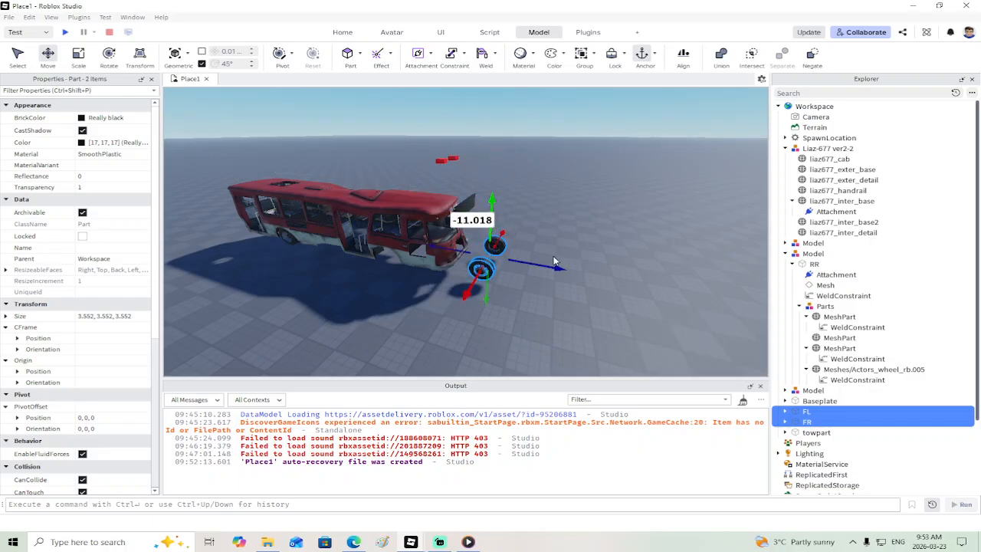
left_click(577, 259)
Step: Delete the pasted FL wheel in front of the bus
right_click_drag(577, 259, 596, 258)
key("w")
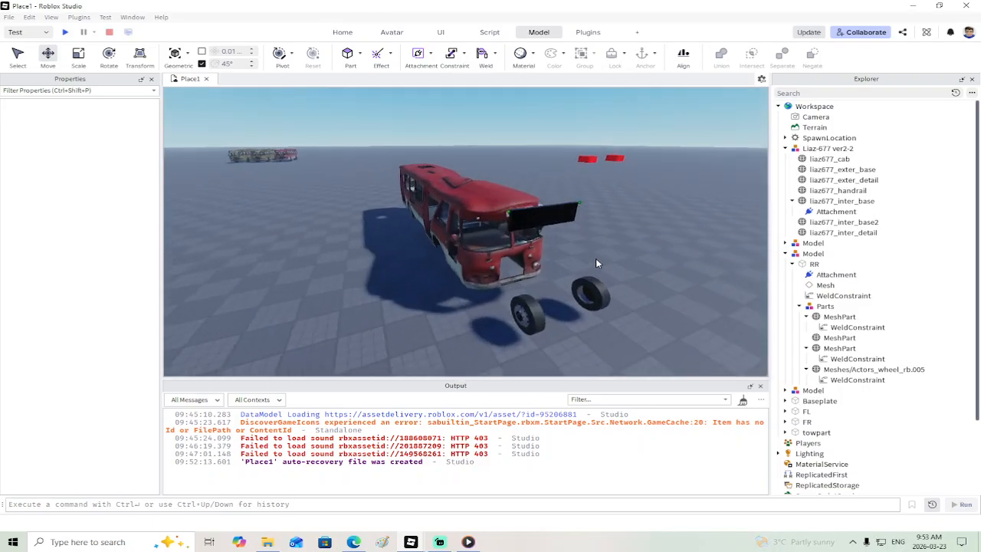
left_click(524, 323)
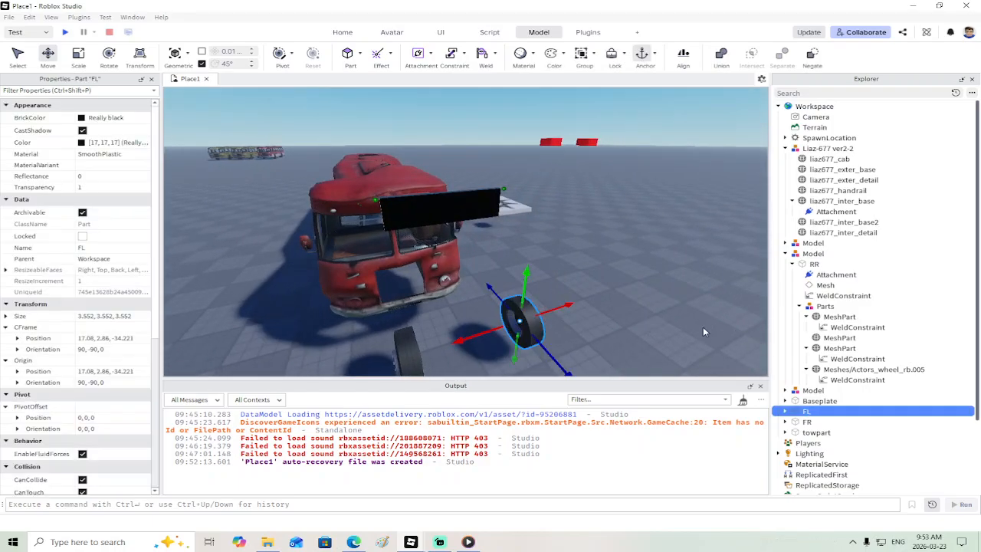
key("Delete")
Step: Delete SQ, Mesh, Smoke, Strength, SuspensionFixed and WheelFixed from the FR wheel, keeping only its Parts group
key("w")
right_click_drag(703, 327, 521, 220)
left_click(521, 220)
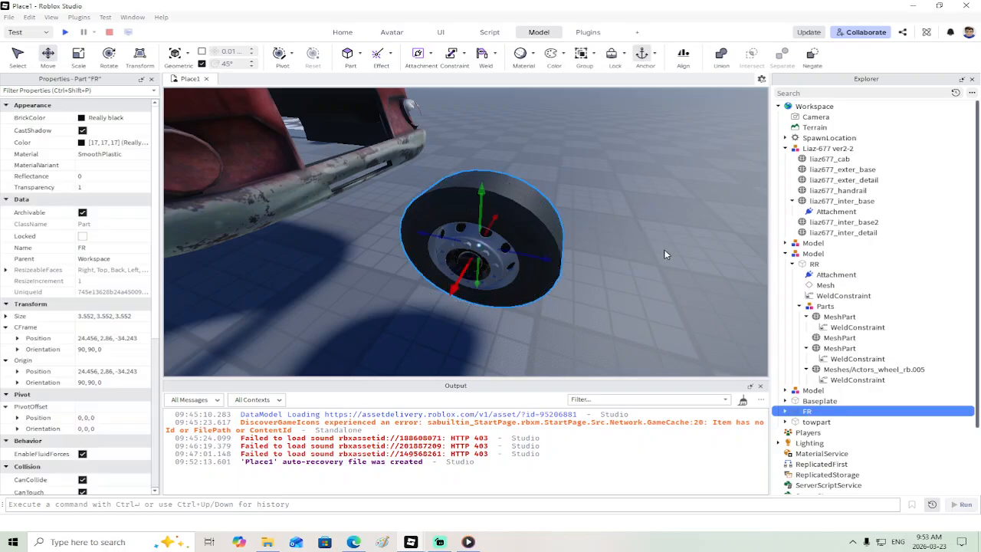
left_click(788, 412)
scroll(825, 416, "down", 3)
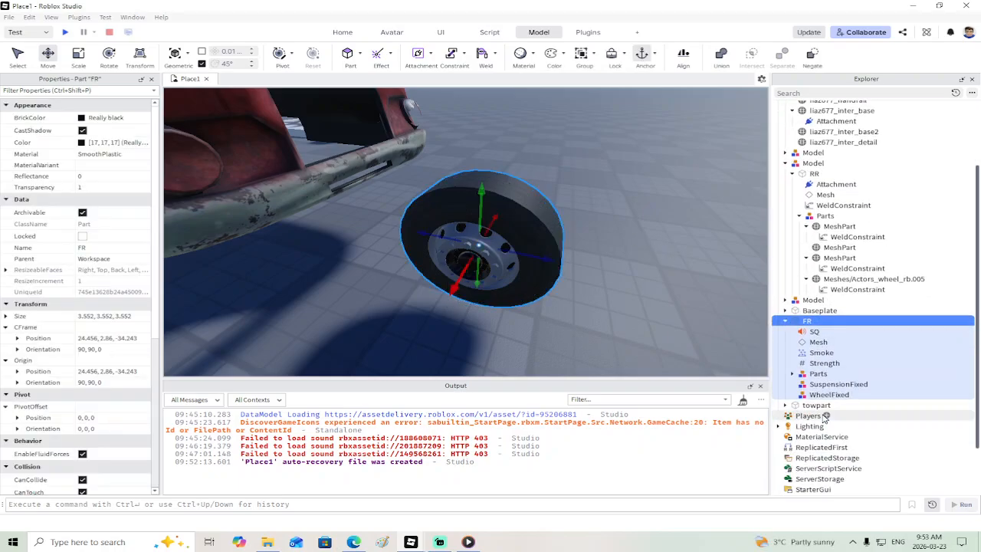
left_click(810, 332)
key("Delete")
left_click(810, 332)
key("Delete")
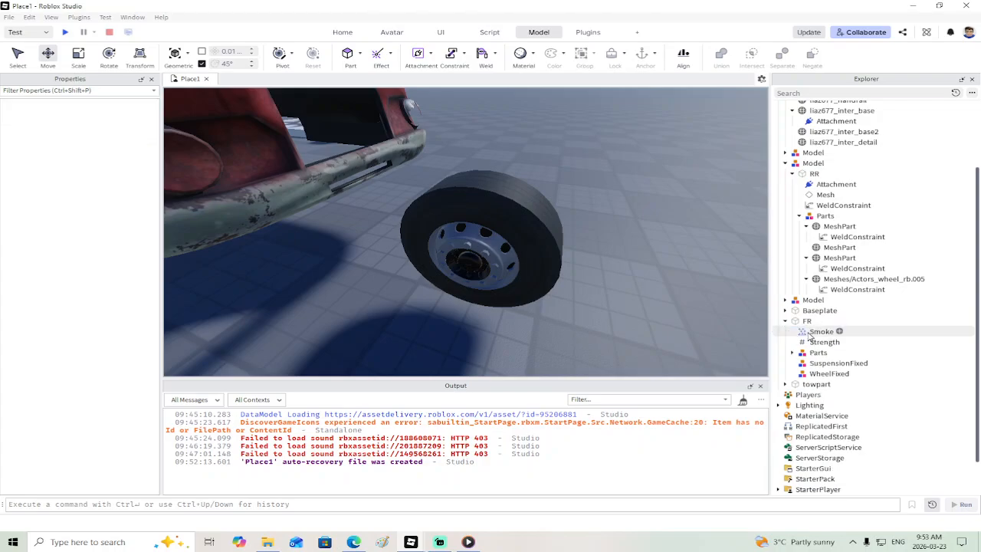
left_click(810, 332)
key("Delete")
left_click(811, 332)
key("Delete")
left_click(811, 342)
key("Delete")
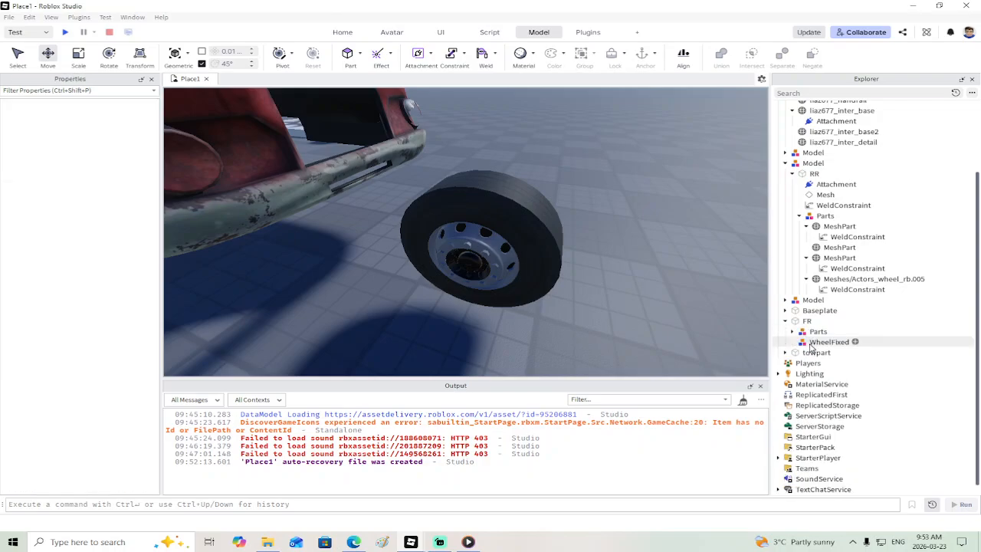
left_click(813, 343)
key("Delete")
Step: Expand the FR wheel's Parts group and select Meshes/untitled46
left_click(792, 332)
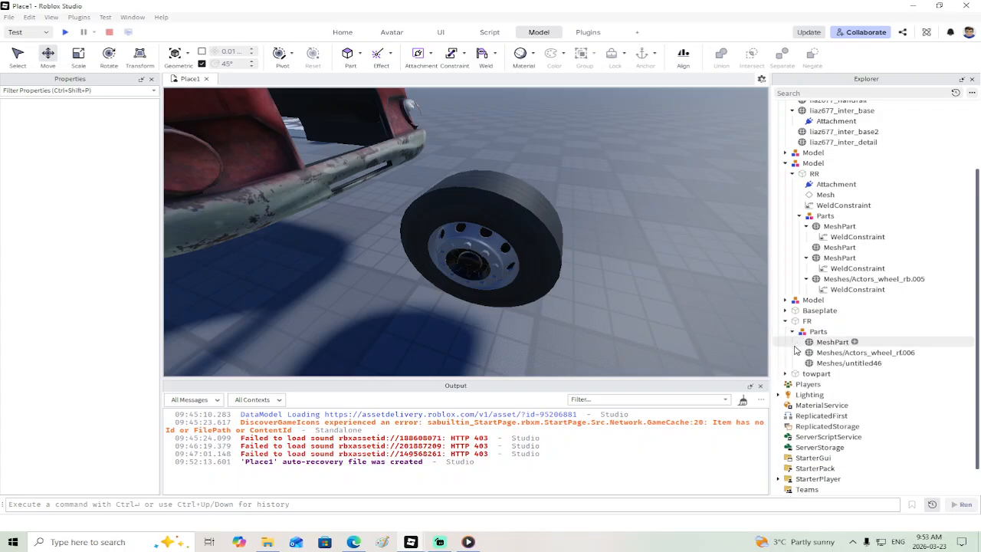
left_click(843, 363)
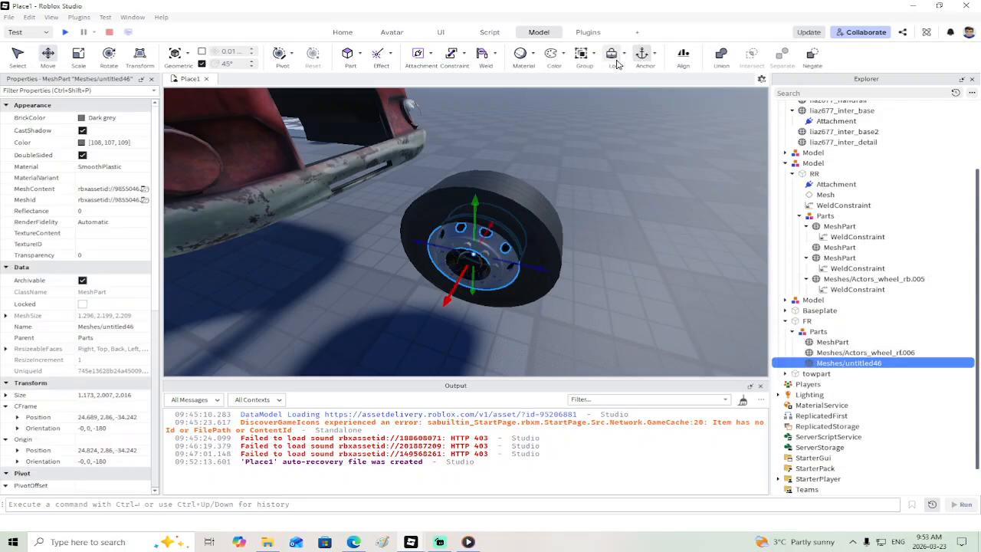
left_click(836, 353, "ctrl")
left_click(824, 343, "ctrl")
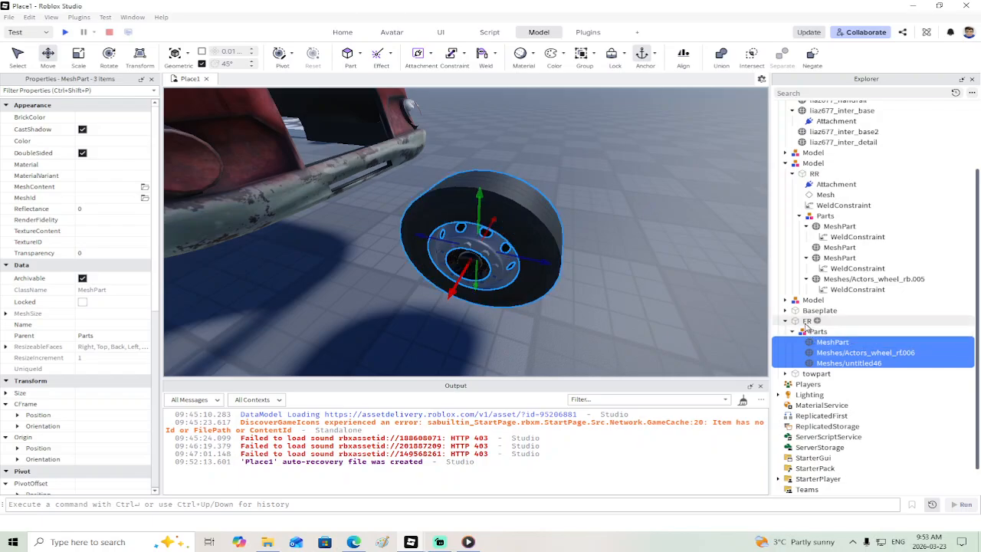
left_click(808, 322, "ctrl")
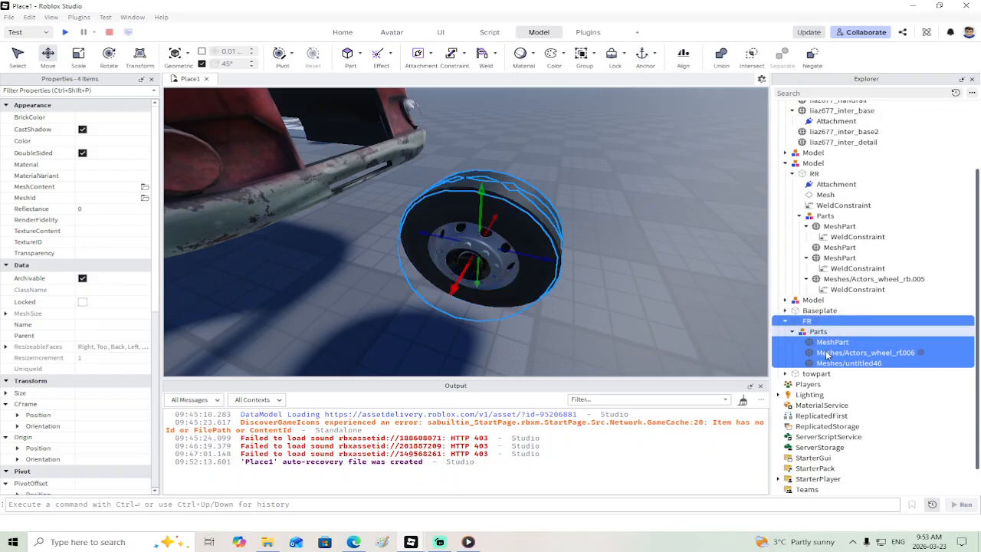
key("ctrl+z")
key("ctrl+z")
key("ctrl+z")
Step: Weld Meshes/untitled46, Meshes/Actors_wheel_rf.006 and MeshPart individually to the FR wheel part
left_click(482, 55)
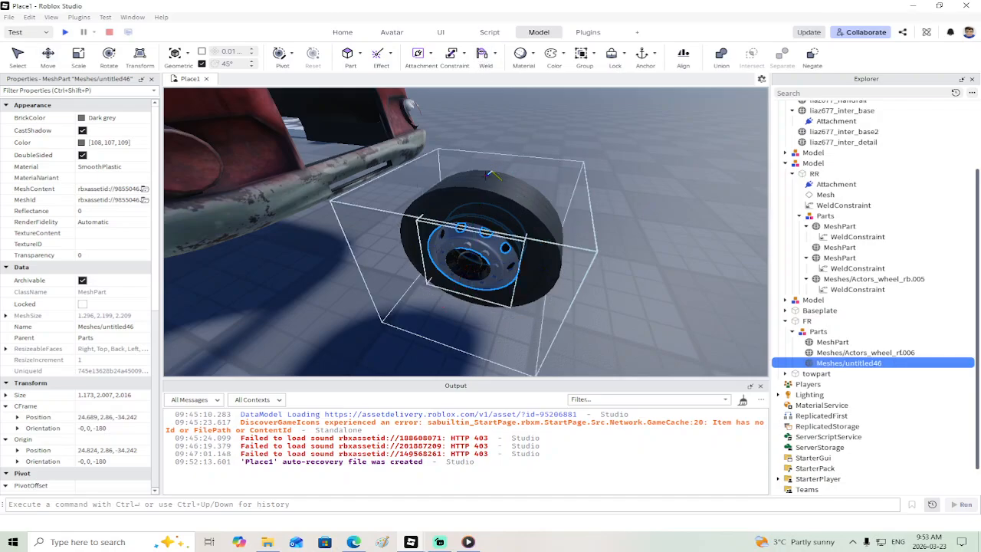
left_click(491, 184)
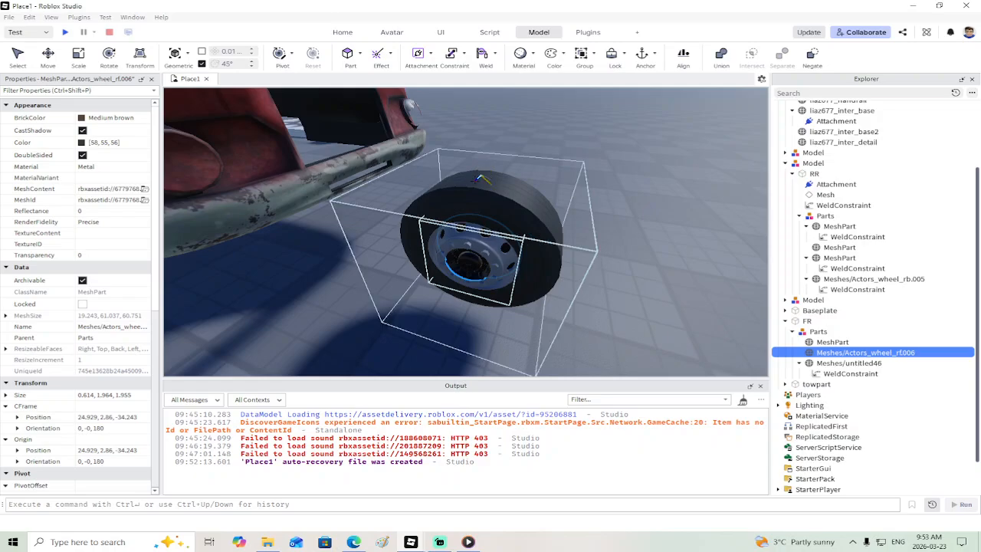
left_click(483, 184)
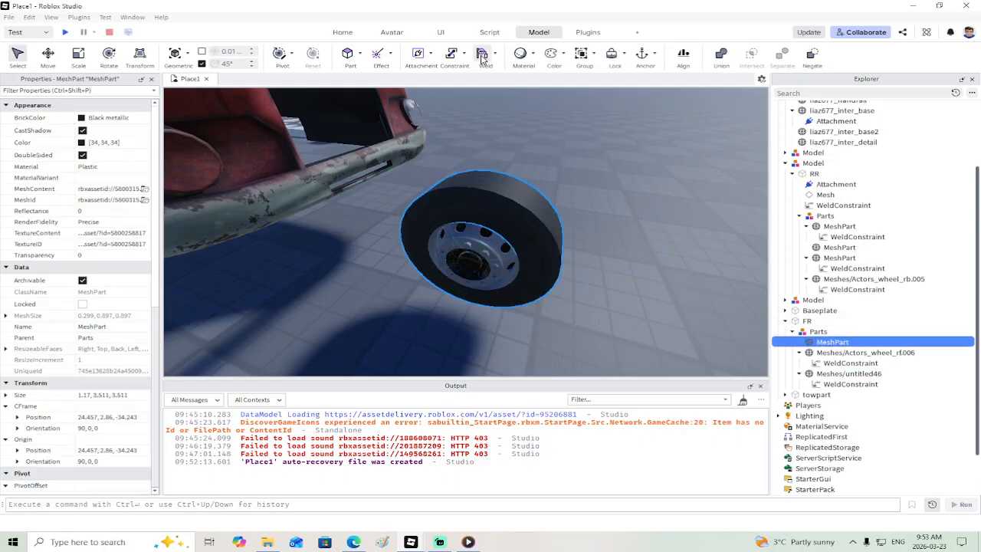
left_click(473, 191)
Step: Add a CylindricalConstraint between the RR wheel's attachment and the liaz677_inter_base attachment beside it
scroll(519, 209, "down", 5)
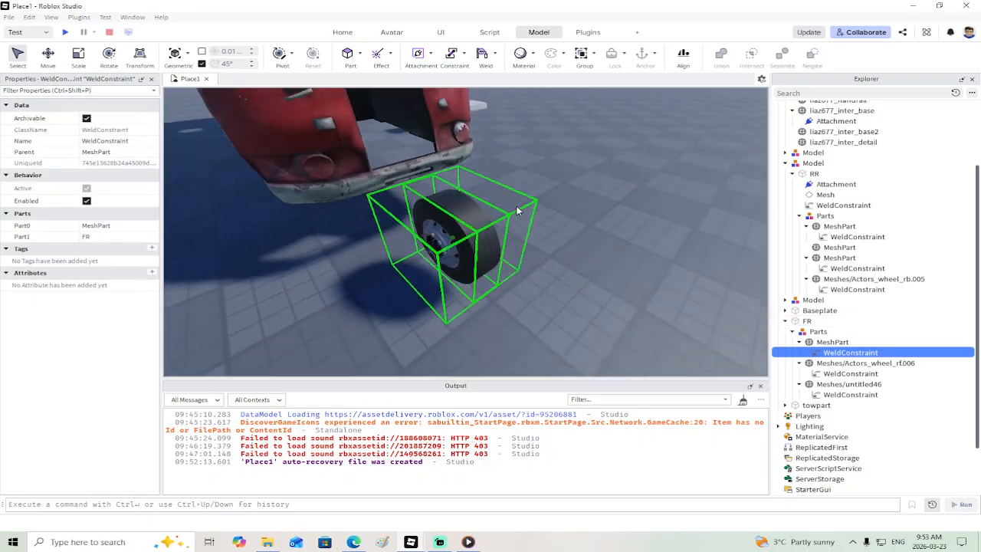
right_click_drag(519, 210, 516, 207)
scroll(519, 213, "up", 5)
scroll(516, 205, "up", 3)
scroll(516, 205, "up", 4)
scroll(517, 207, "up", 3)
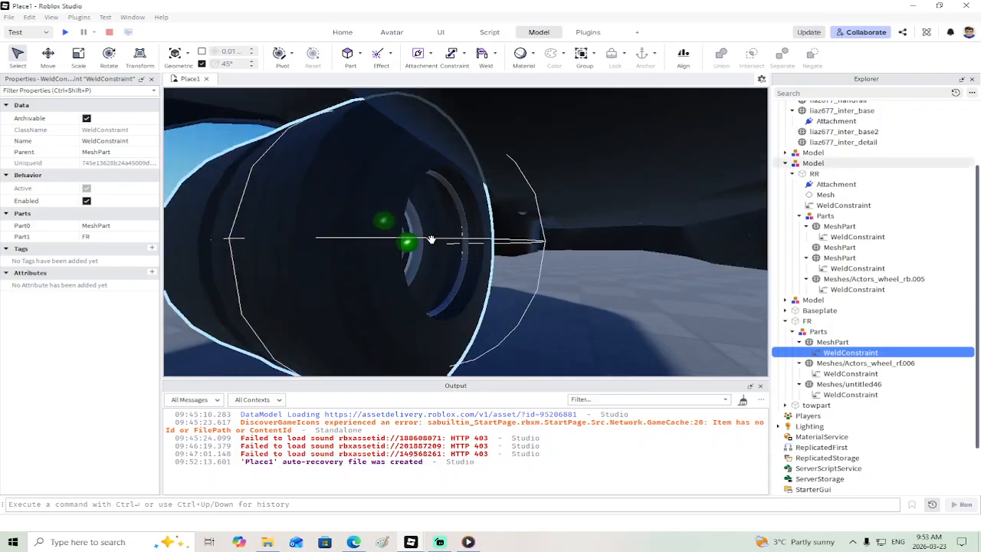
left_click(412, 241)
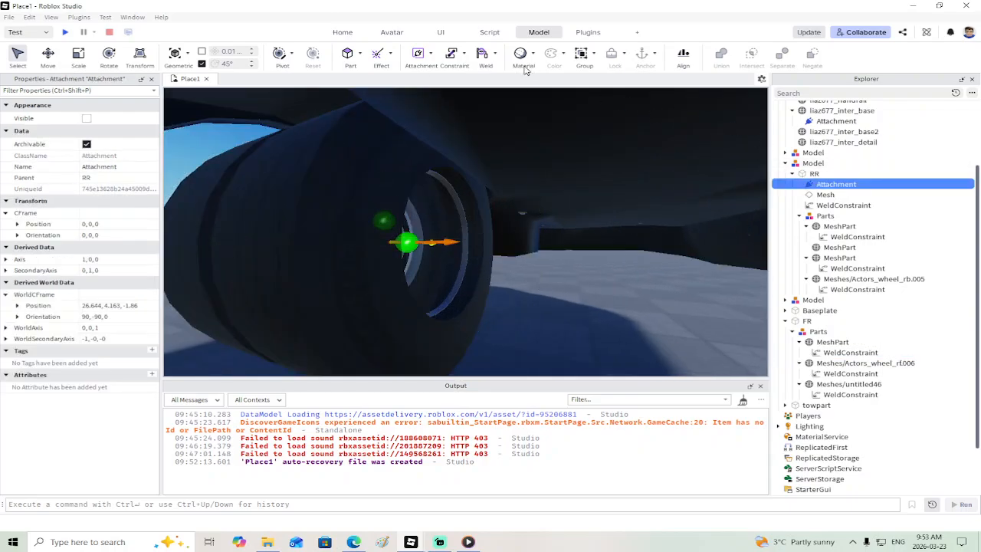
left_click(465, 54)
left_click(492, 167)
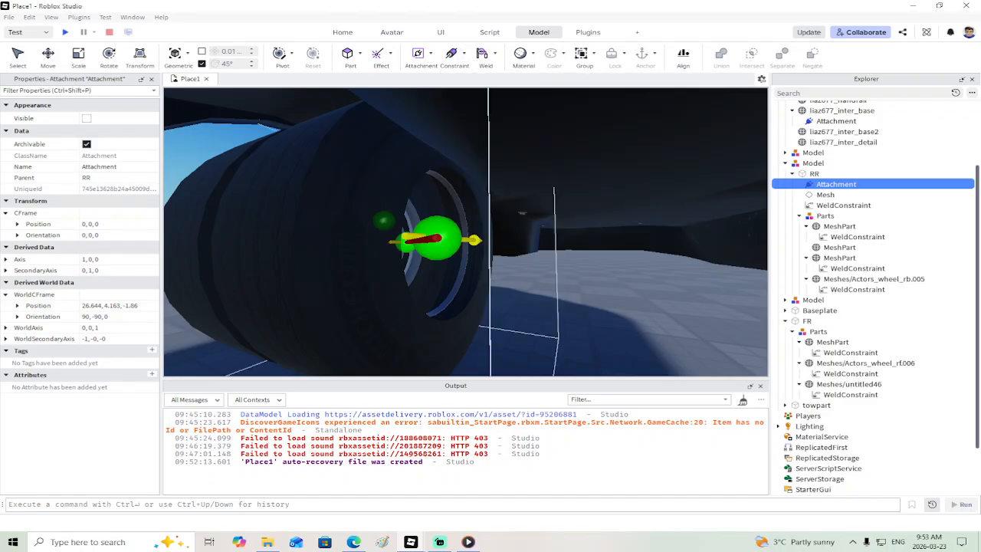
Step: Rotate the RR wheel's attachment to orientation 0, 0, -90 so its axis follows the axle
scroll(428, 227, "up", 6)
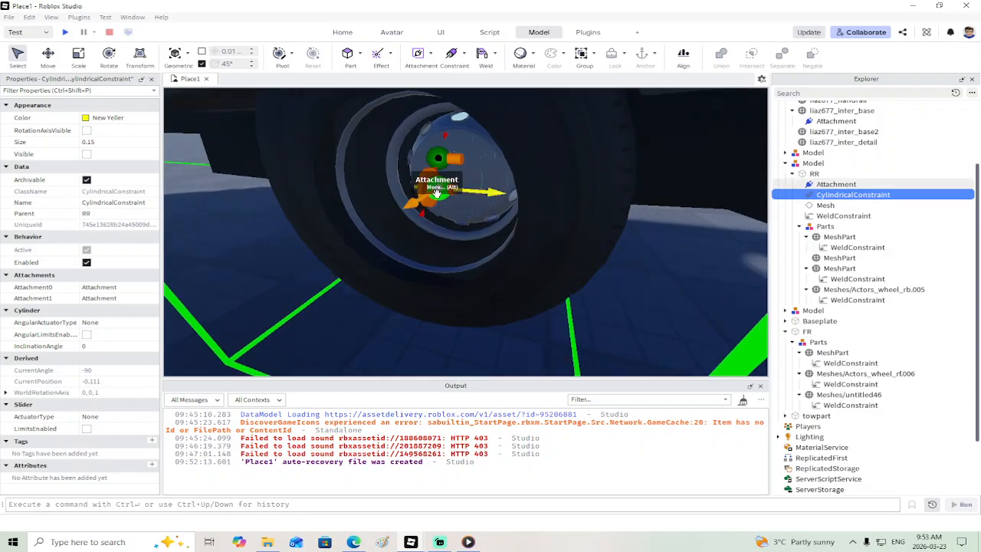
left_click(437, 189)
left_click(109, 53)
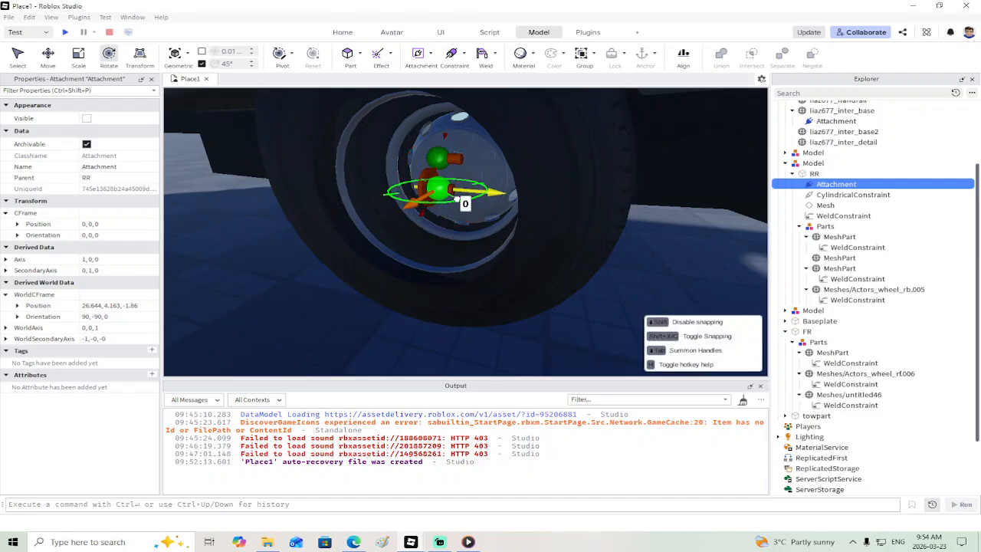
left_click_drag(466, 186, 483, 163)
left_click(439, 155)
left_click(438, 187)
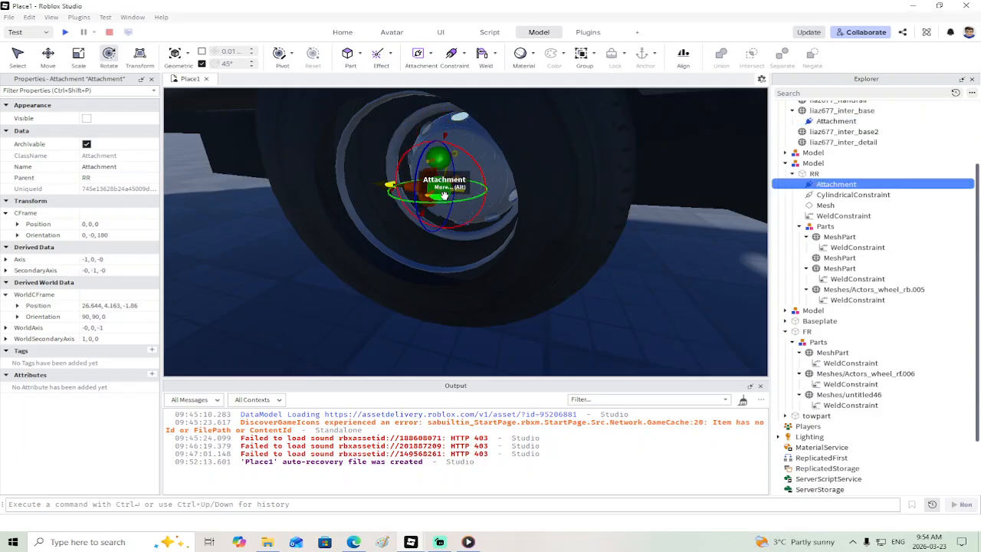
left_click_drag(439, 196, 449, 187)
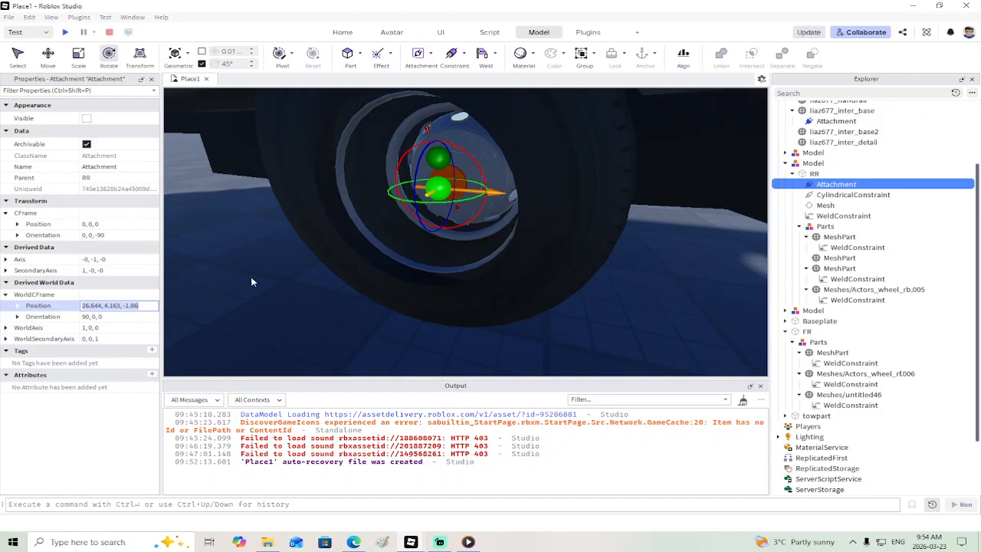
Step: Set the liaz677_inter_base attachment's world position to the RR attachment's 26.644, 4.163, -1.86
left_click(438, 159)
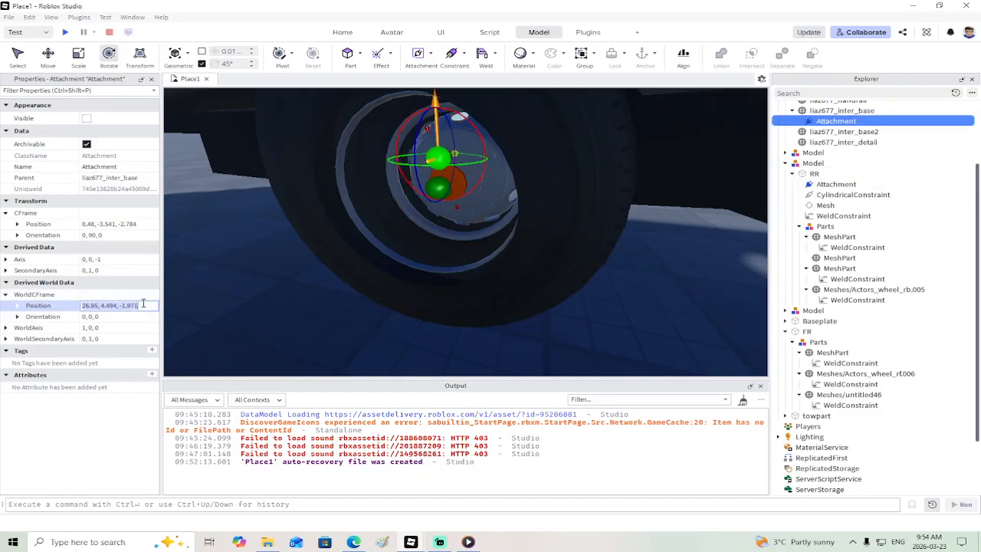
key("Return")
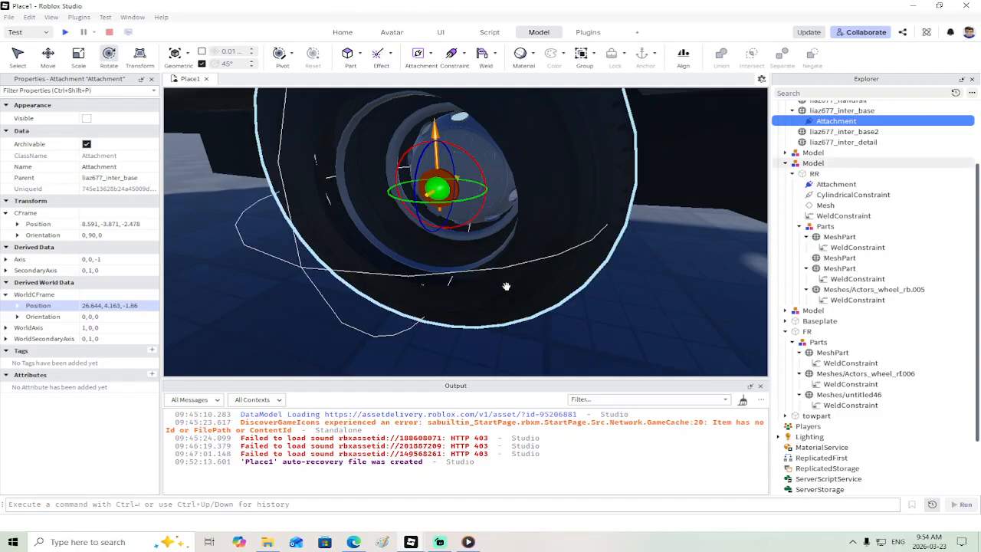
Step: Enable slider limits on the RR wheel's CylindricalConstraint and set its UpperLimit to 0, leaving angular limits disabled
left_click(843, 195)
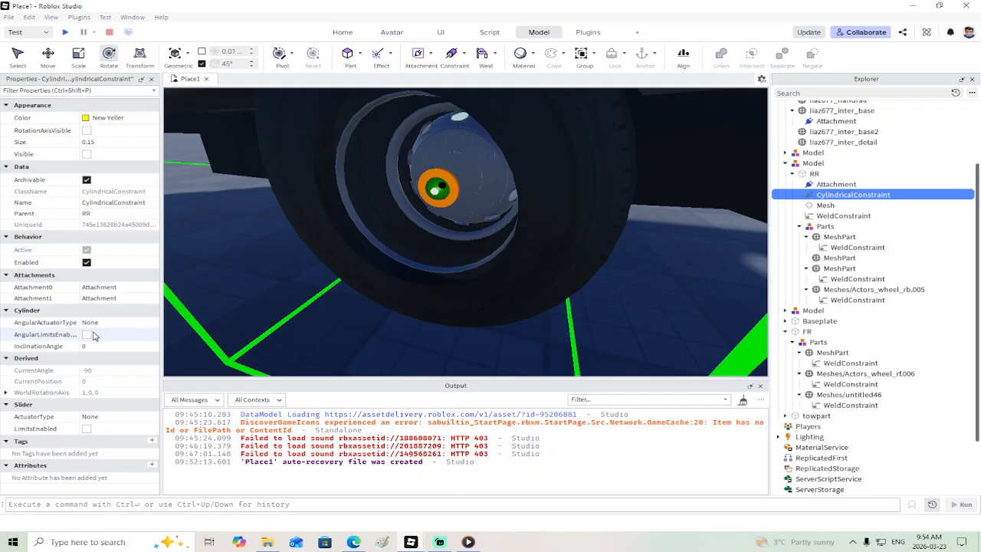
left_click(86, 335)
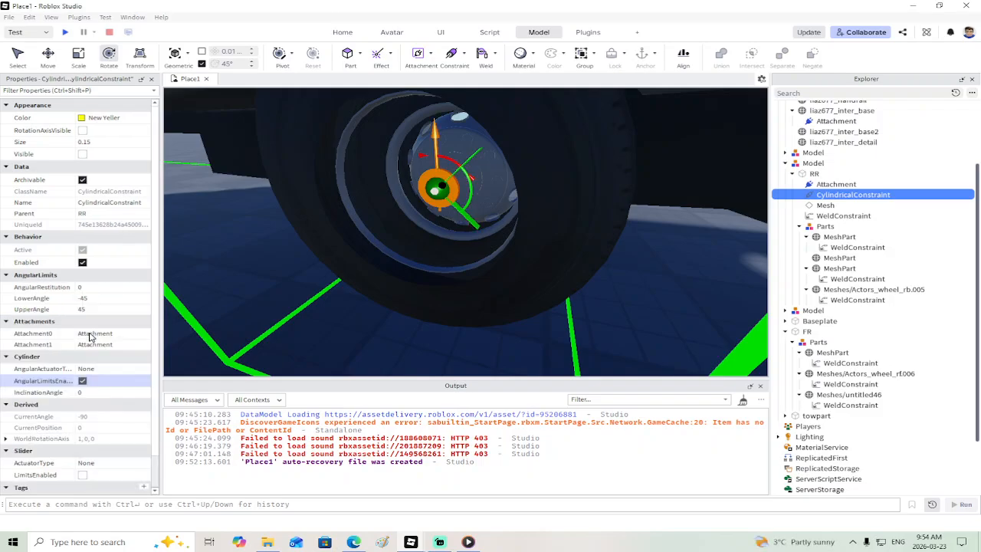
left_click(82, 381)
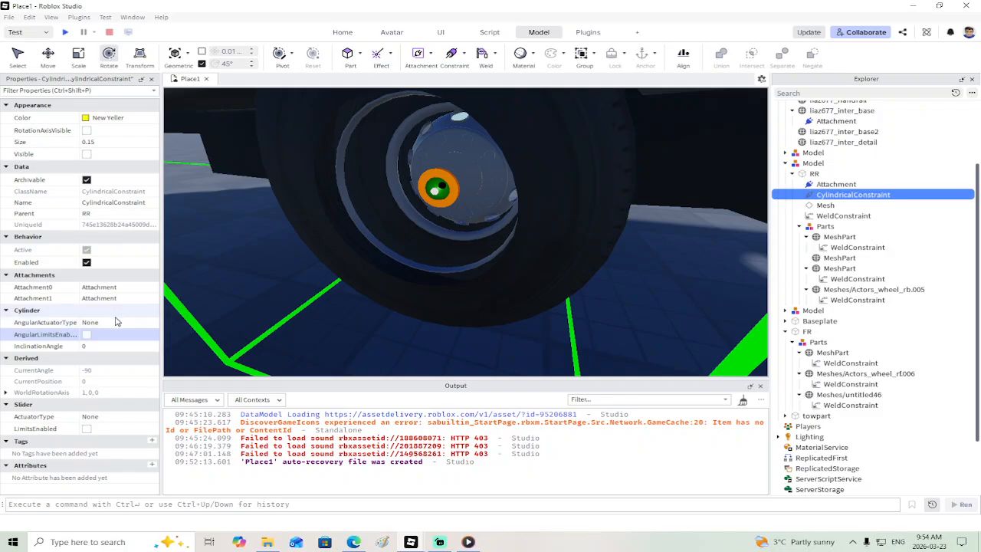
left_click(87, 429)
scroll(114, 429, "down", 1)
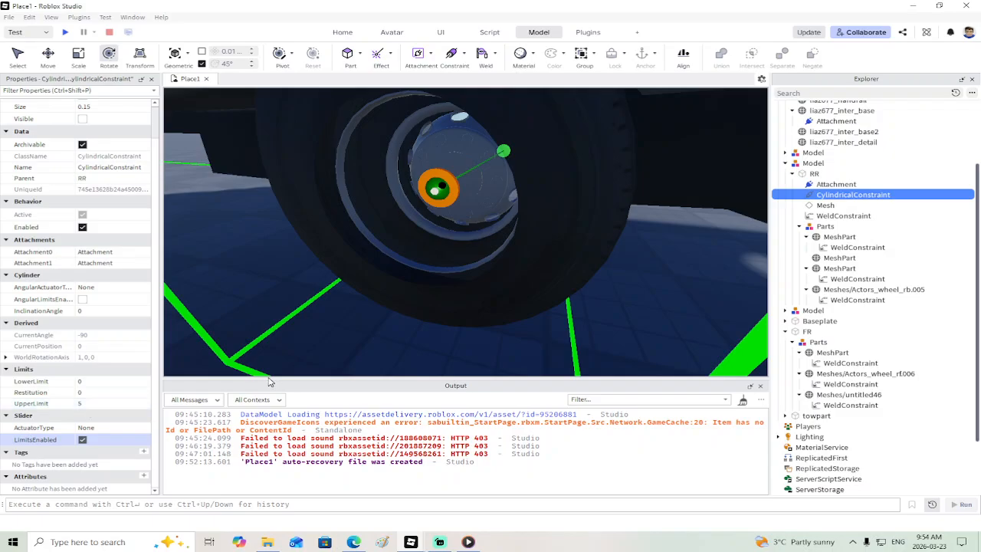
scroll(365, 321, "down", 3)
right_click_drag(365, 320, 364, 322)
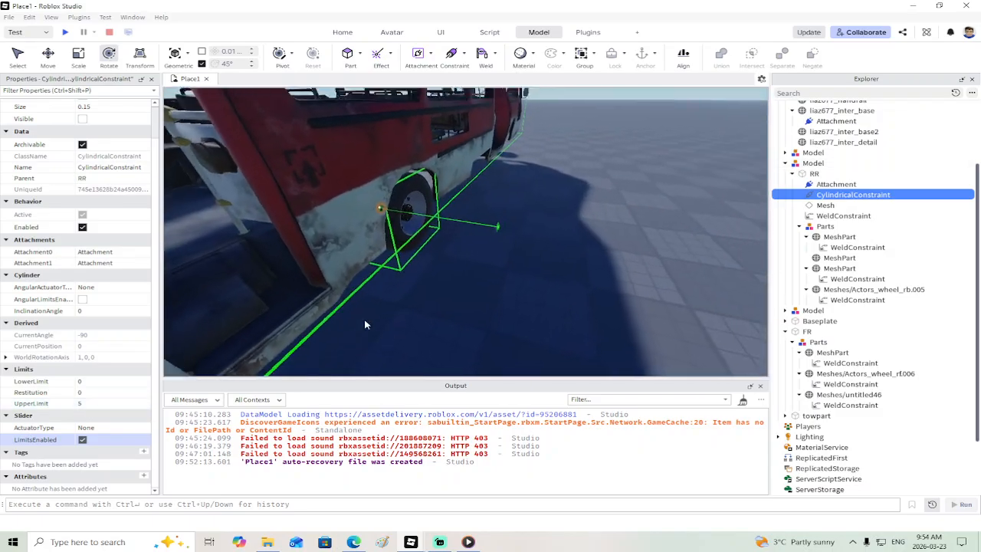
scroll(365, 324, "down", 2)
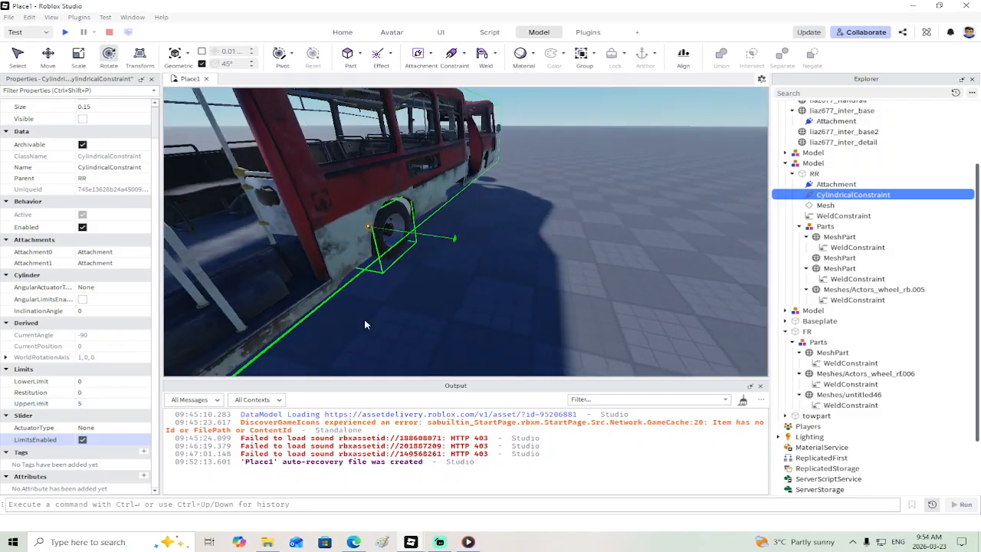
left_click(102, 404)
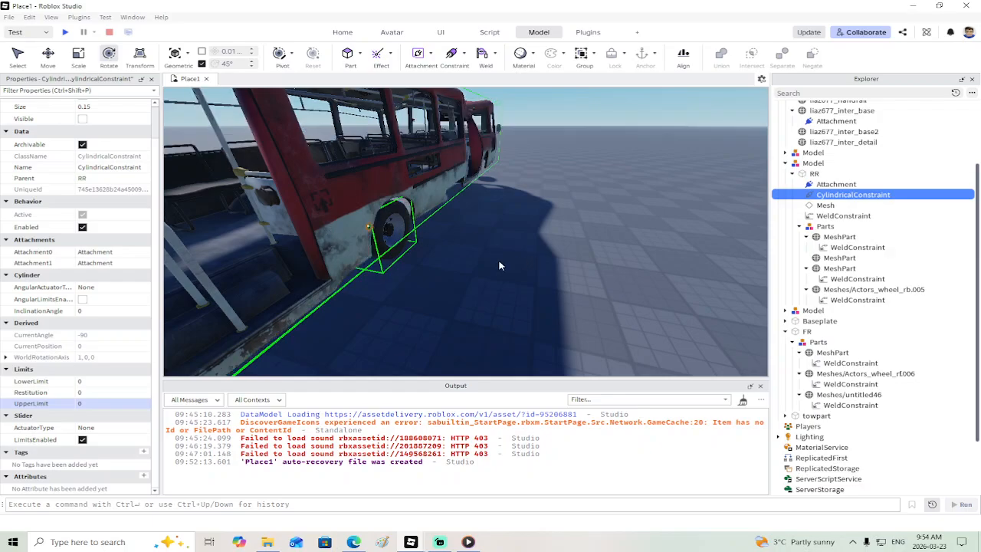
Step: Collapse the RR part in the object tree and duplicate the whole RR wheel
key("w")
right_click_drag(499, 265, 499, 261)
key("d")
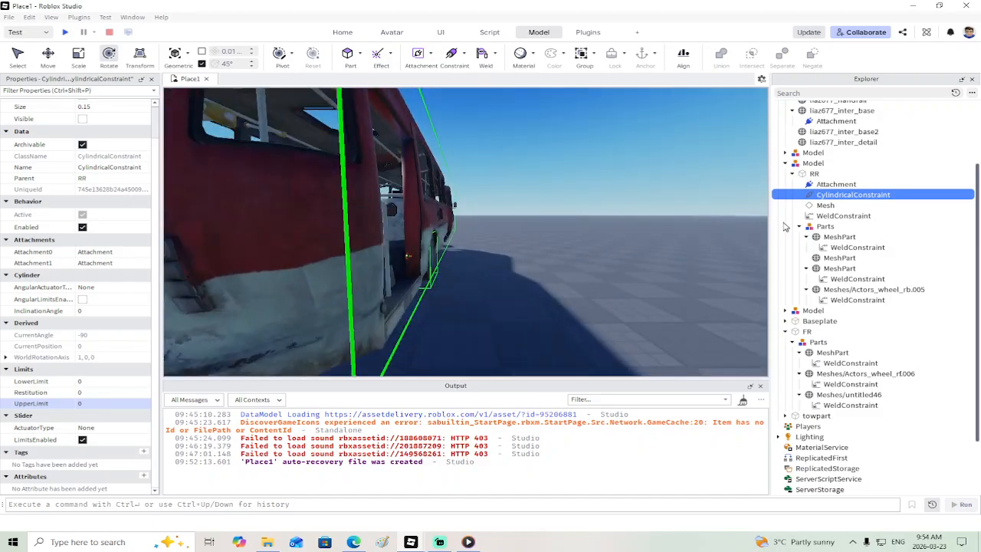
left_click(792, 175)
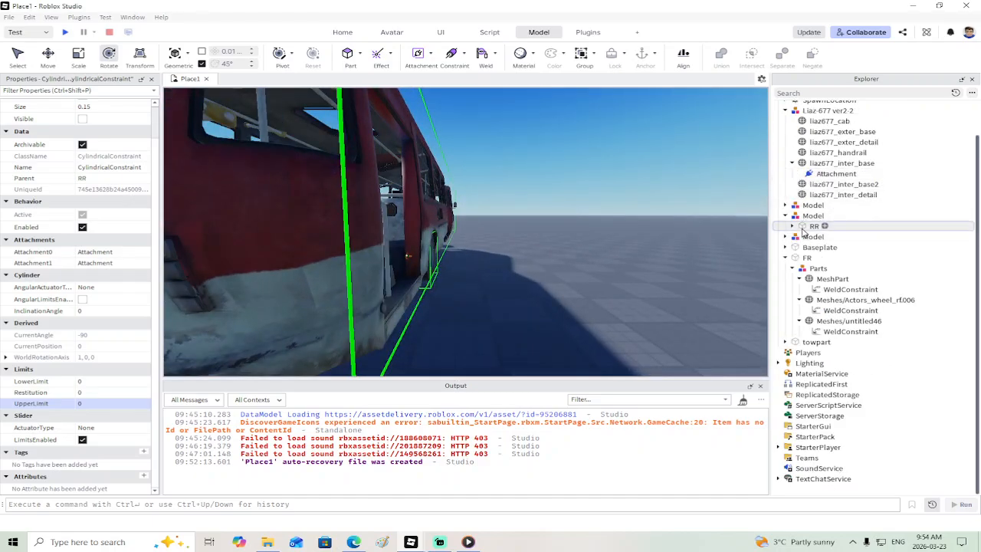
left_click(807, 228)
right_click_drag(547, 239, 547, 242)
key("w")
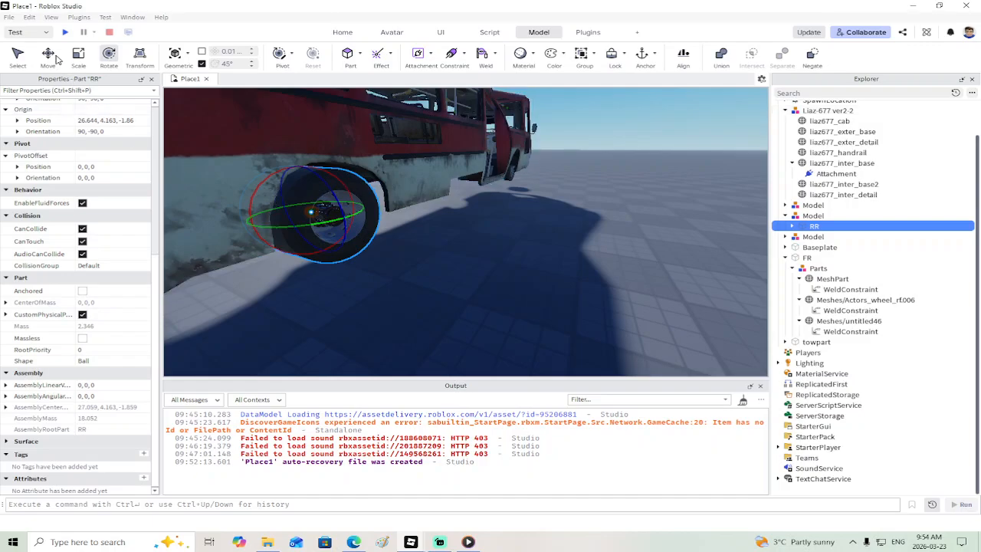
right_click(361, 220)
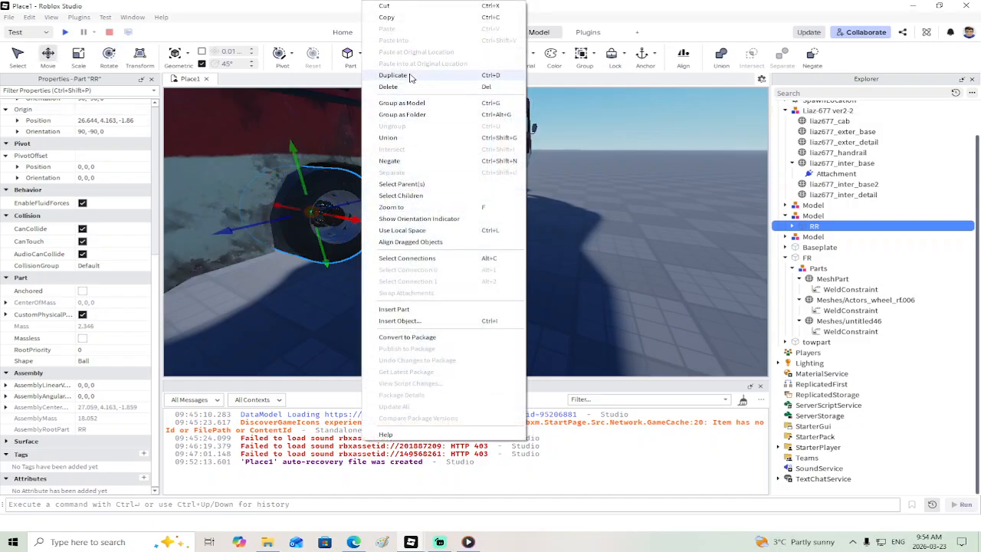
left_click(392, 75)
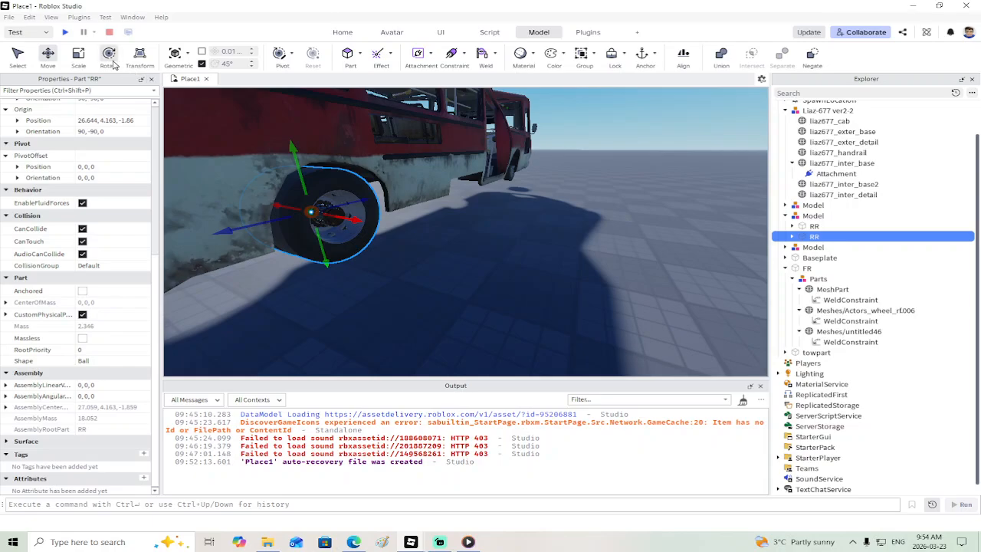
Step: Rotate the duplicated RR wheel 180° to orientation 90, 90, 0 for the opposite side of the bus
left_click(112, 64)
right_click_drag(359, 214, 360, 215)
key("e")
left_click_drag(460, 226, 399, 175)
Step: Move the duplicated RR wheel about 5.668 studs across the axle to the opposite side of the bus
left_click(47, 59)
right_click_drag(525, 232, 525, 232)
left_click_drag(532, 230, 438, 220)
right_click_drag(438, 220, 440, 222)
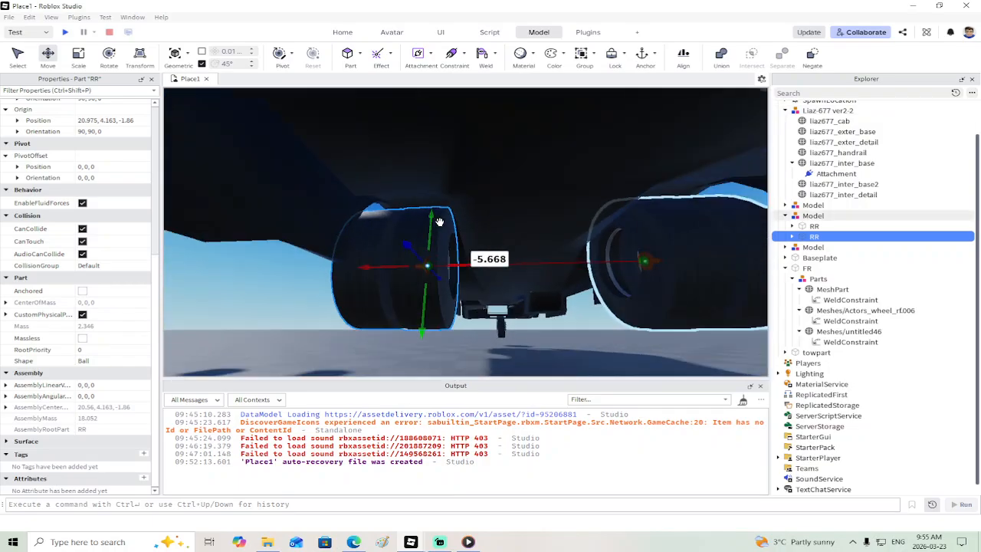
Step: Duplicate the liaz677_inter_base attachment and move the copy along the axle towards the duplicated wheel, to about X 23.471
left_click(836, 164)
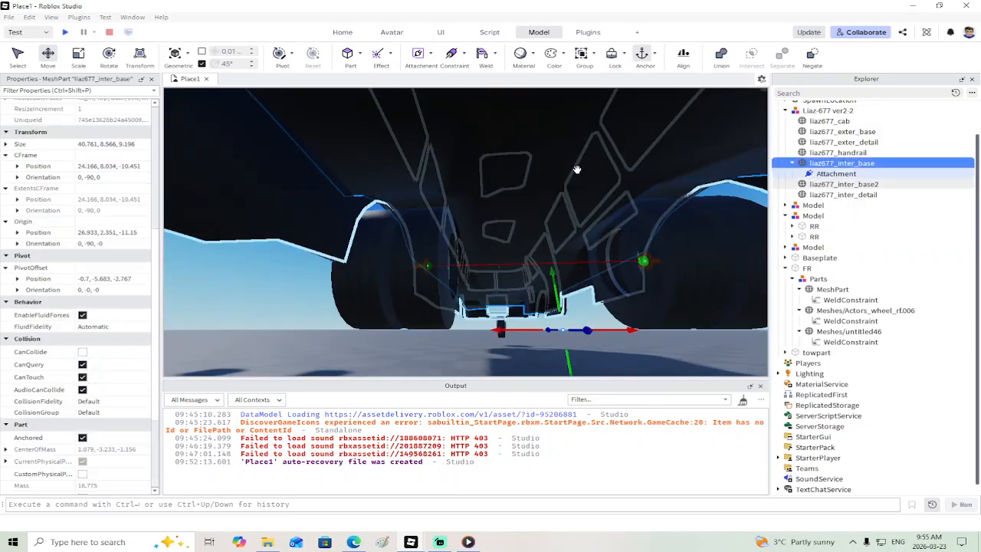
right_click(828, 174)
left_click(853, 202)
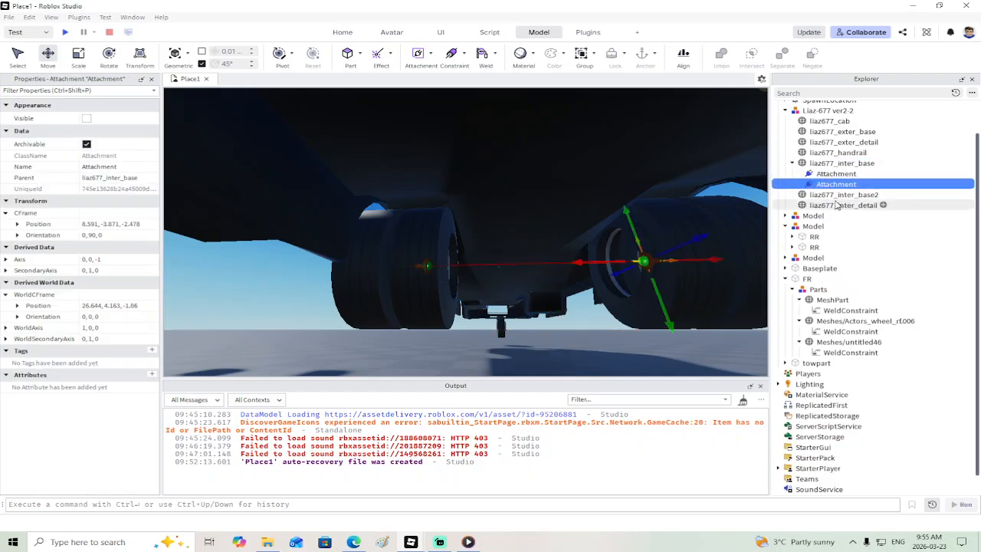
left_click_drag(577, 265, 420, 263)
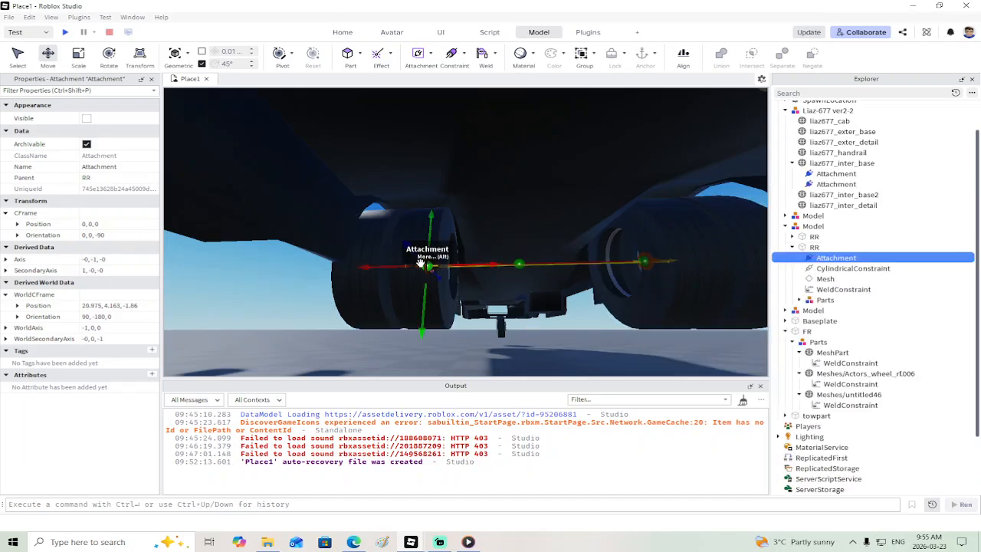
Step: Set Attachment1 of the duplicated RR wheel's CylindricalConstraint to the new liaz677_inter_base attachment
left_click(831, 269)
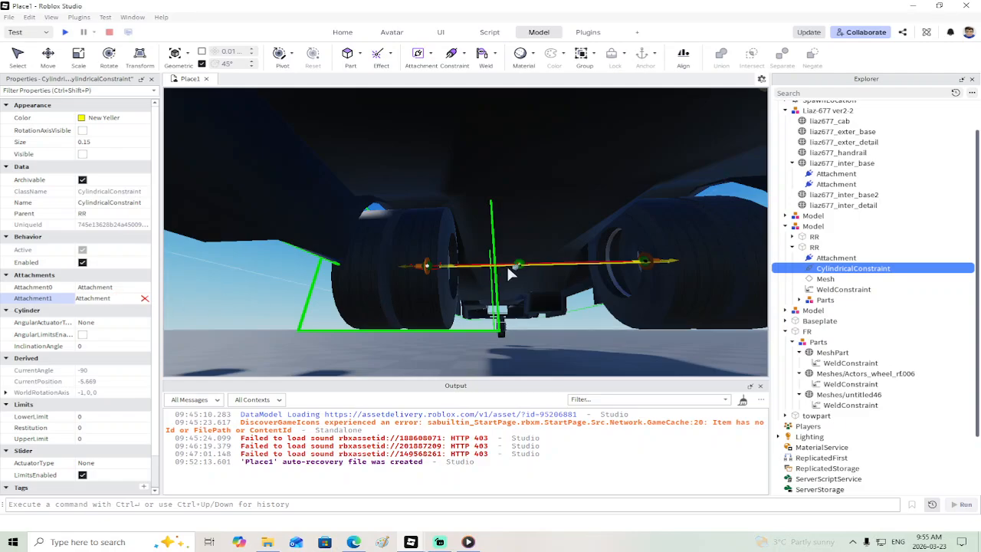
left_click(519, 267)
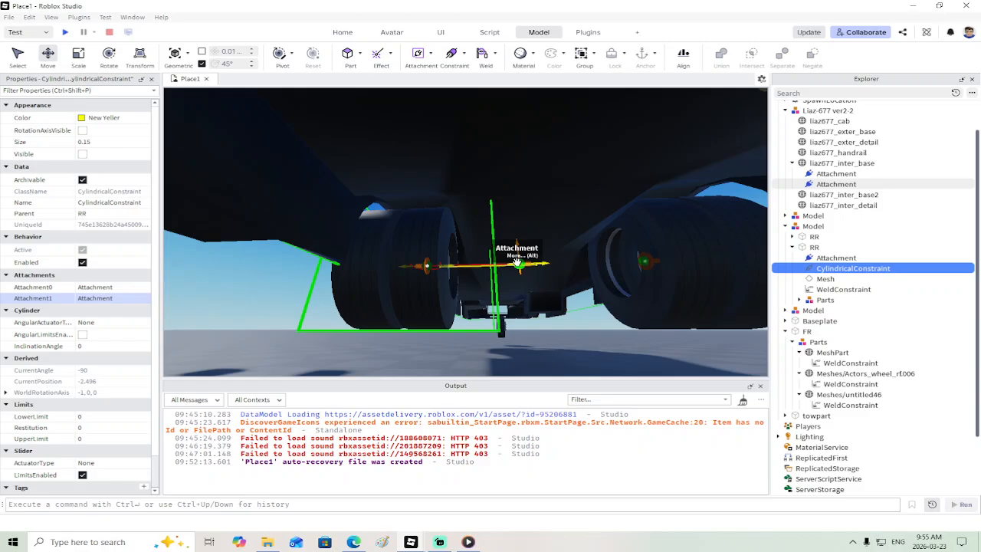
Step: Rotate the new liaz677_inter_base attachment 180° to orientation 0, -90, 0
right_click_drag(551, 291, 550, 291)
scroll(550, 292, "up", 2)
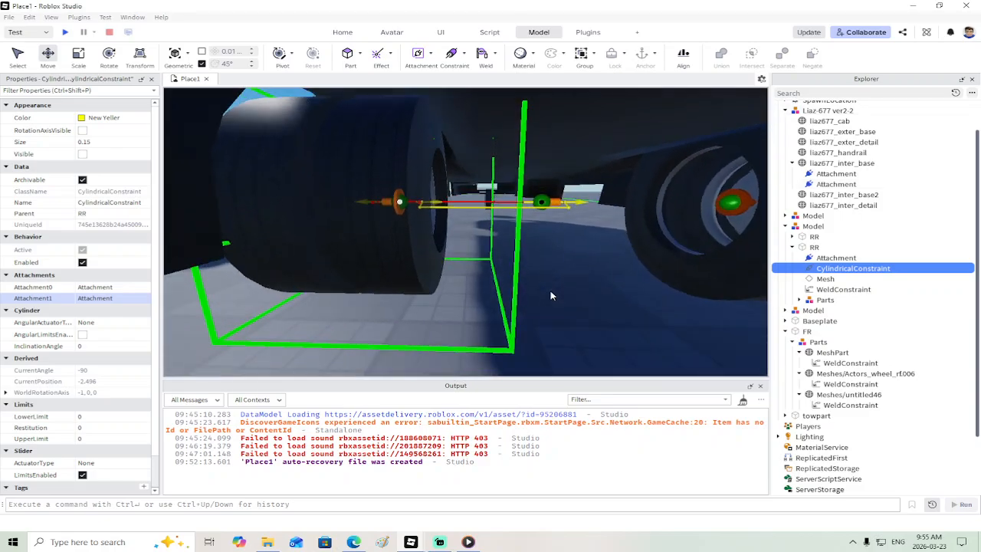
left_click(544, 193)
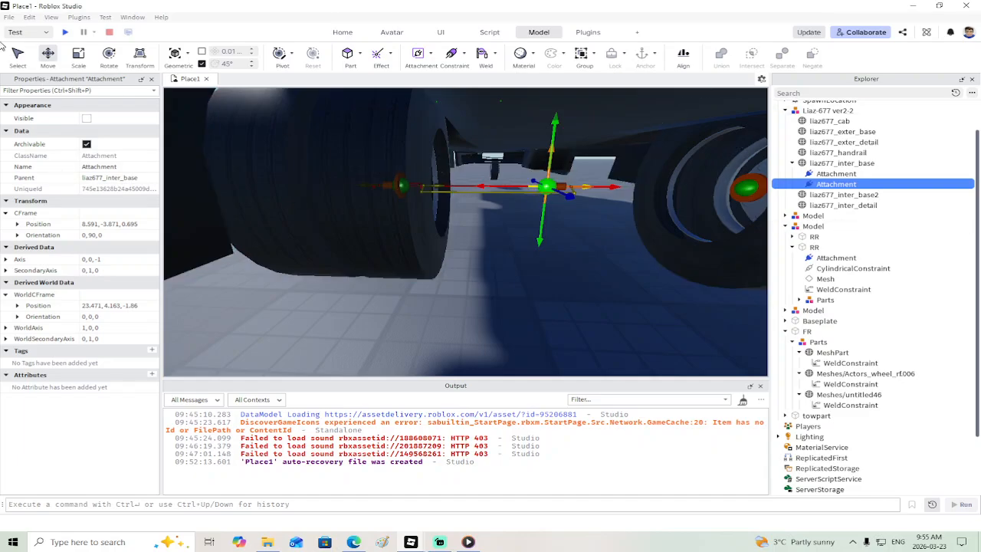
left_click(108, 55)
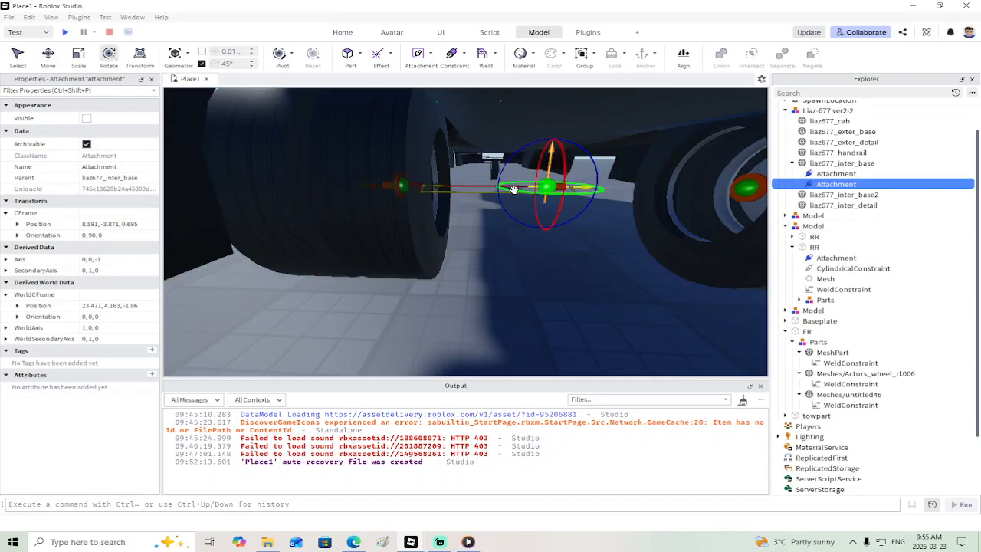
left_click_drag(513, 188, 503, 161)
right_click_drag(542, 193, 542, 193)
left_click_drag(461, 269, 396, 268)
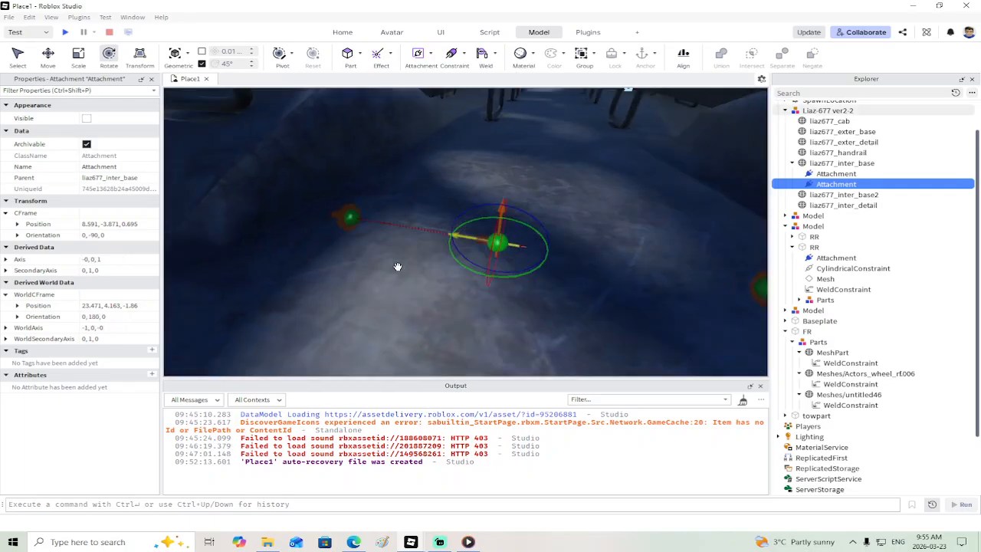
right_click_drag(396, 268, 398, 263)
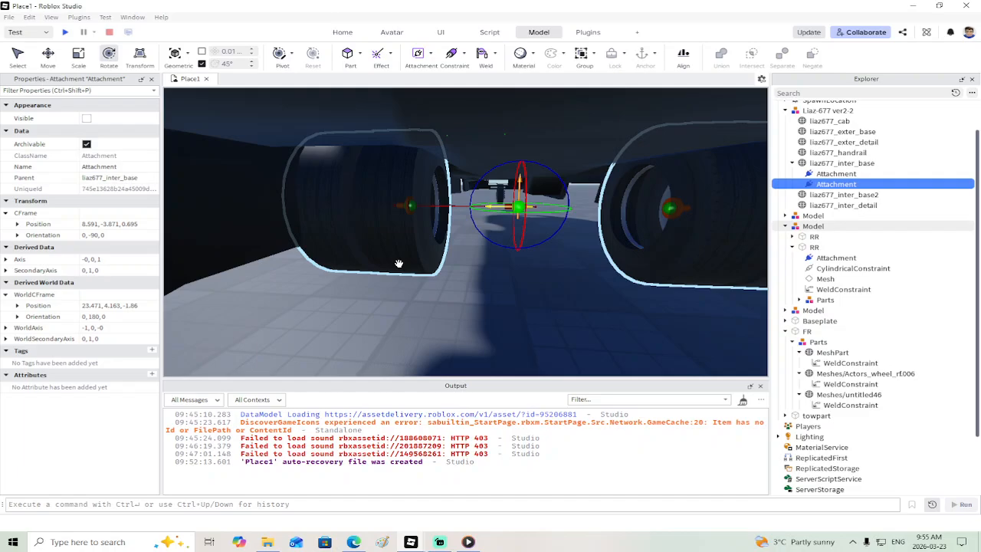
Step: Set the new liaz677_inter_base attachment's world position to the duplicated wheel attachment's 20.975, 4.163, -1.86
left_click(410, 210)
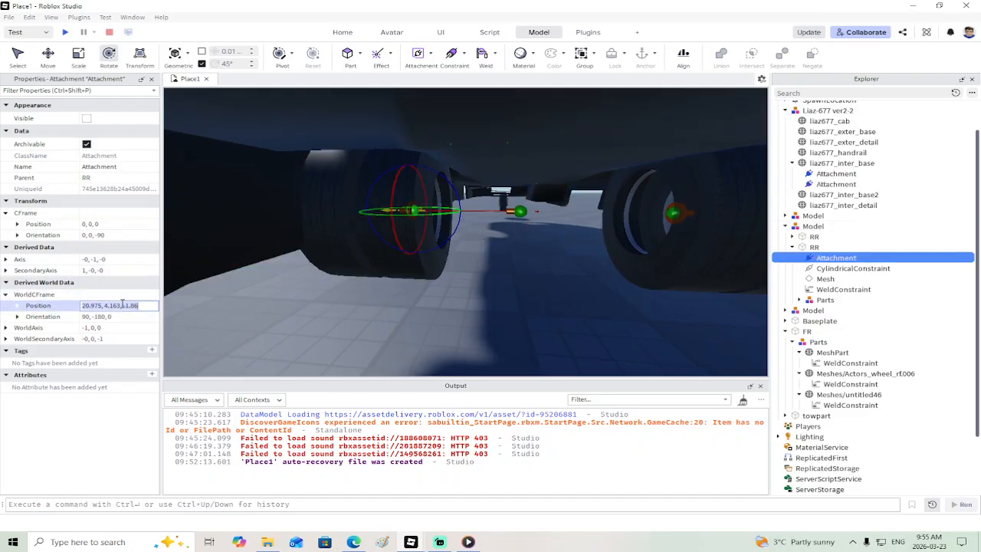
left_click(521, 211)
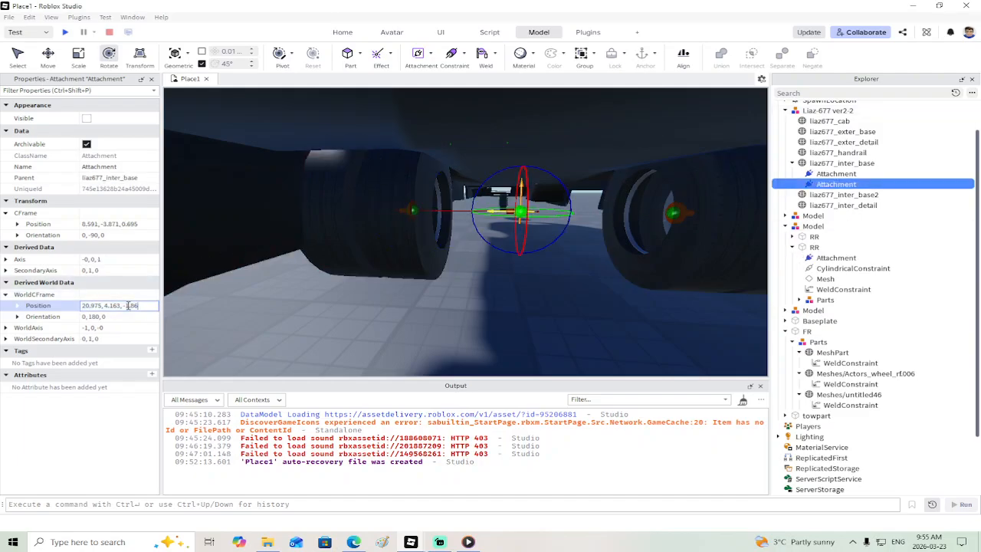
key("Return")
key("s")
right_click_drag(499, 238, 500, 239)
key("w")
key("s")
key("d")
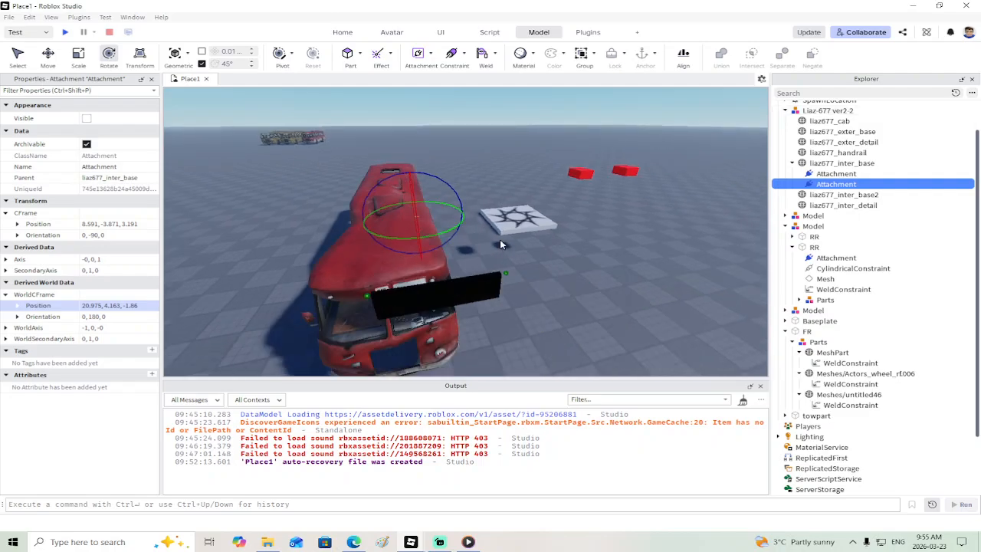
Step: Examine the bus's fitted rear wheel and the loose wheel in front of the bus from several sides
key("d")
key("w")
right_click_drag(506, 237, 506, 239)
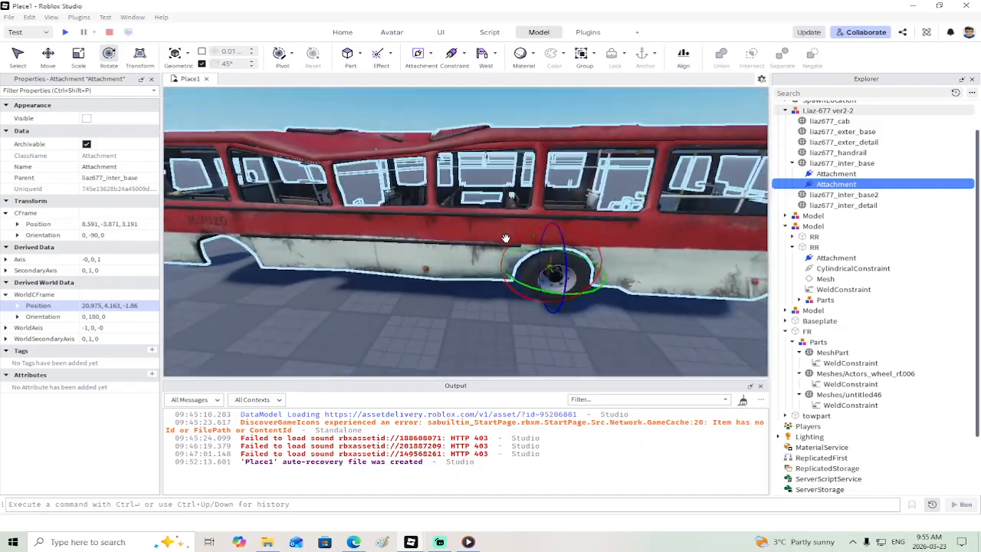
key("s")
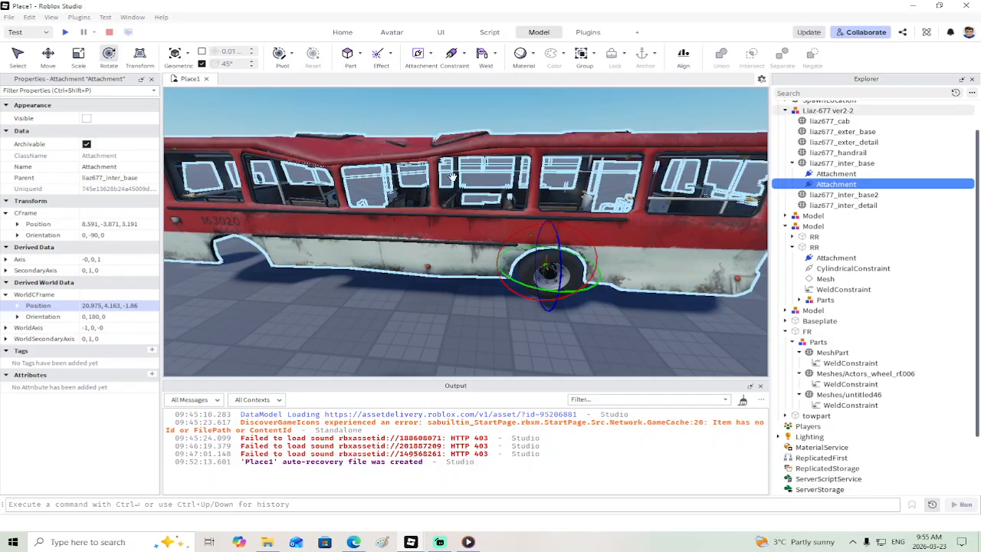
key("a")
key("s")
right_click_drag(434, 237, 434, 238)
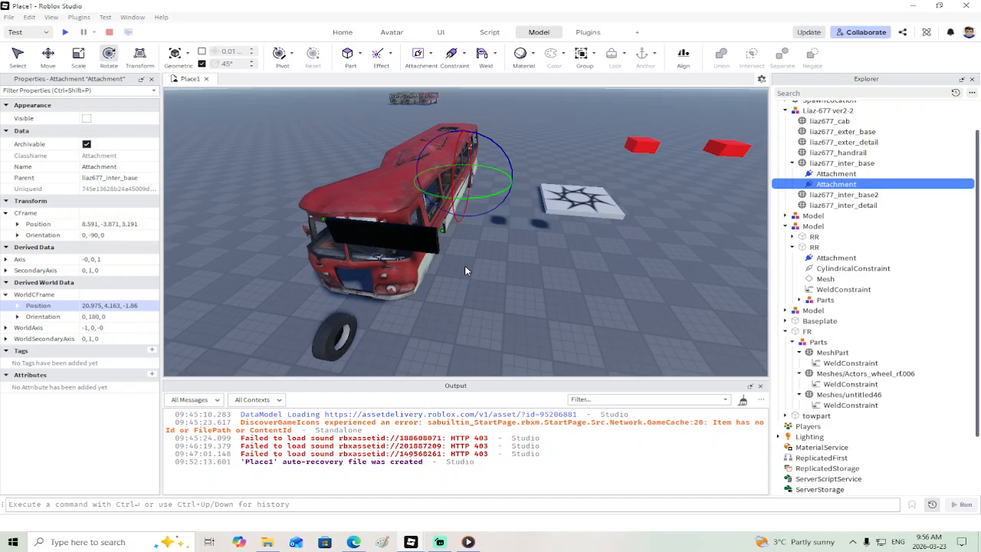
key("d")
right_click_drag(464, 267, 465, 267)
scroll(536, 246, "up", 5)
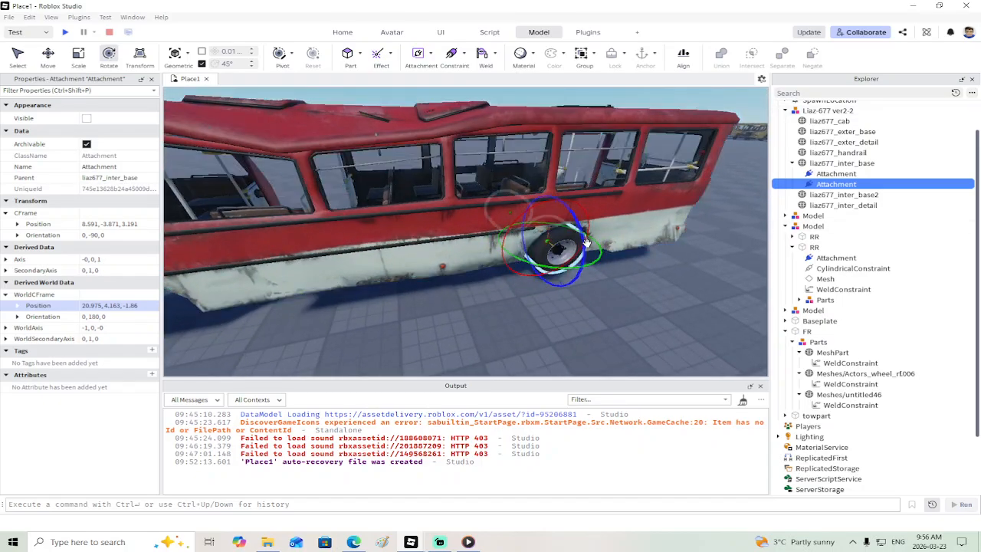
key("s")
key("a")
right_click_drag(528, 238, 527, 239)
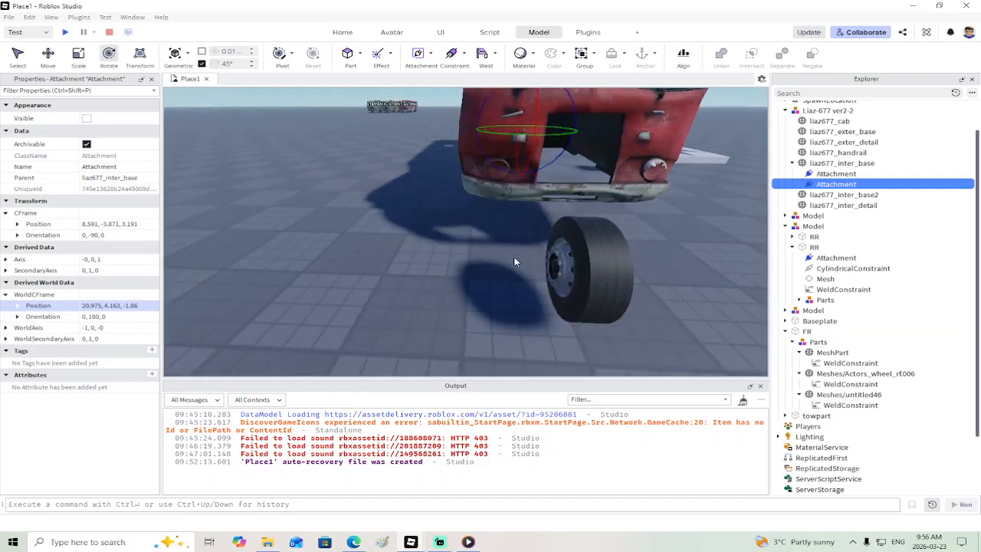
Step: Move the loose FR wheel into the bus's front wheel arch, to about 27.7, 4.5, -22.0
left_click(565, 270)
key("s")
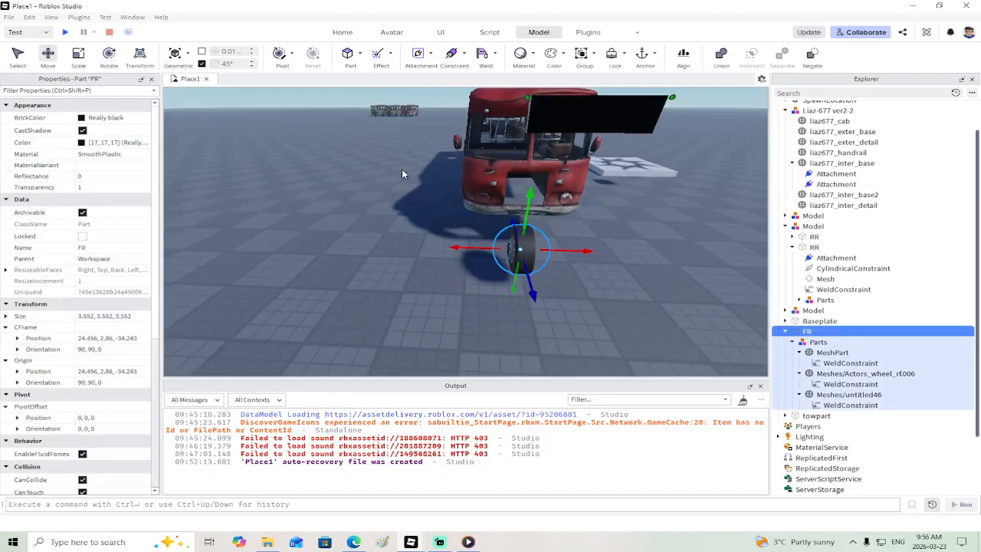
left_click_drag(469, 245, 418, 246)
key("a")
right_click_drag(418, 246, 418, 245)
left_click_drag(431, 236, 415, 245)
key("s")
right_click_drag(415, 246, 416, 246)
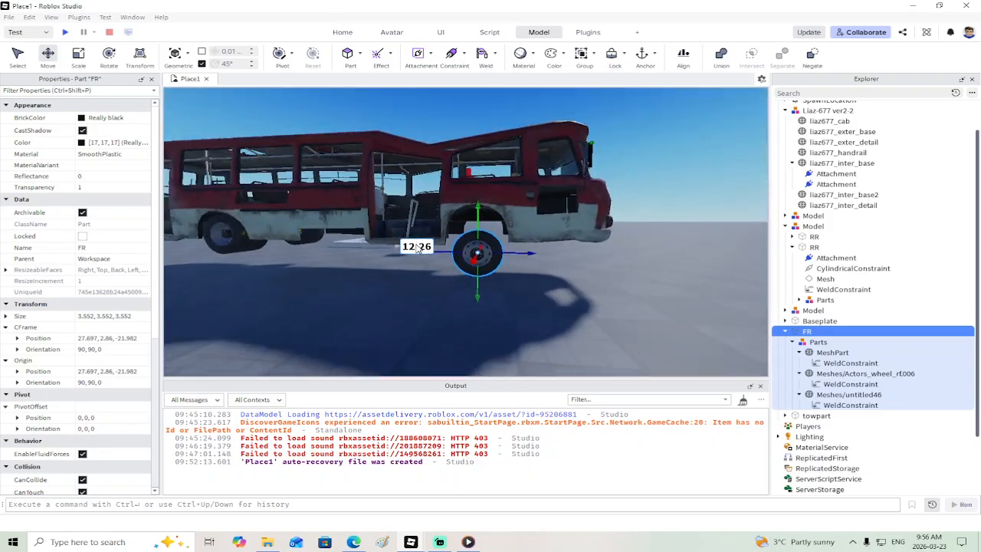
left_click_drag(474, 206, 474, 203)
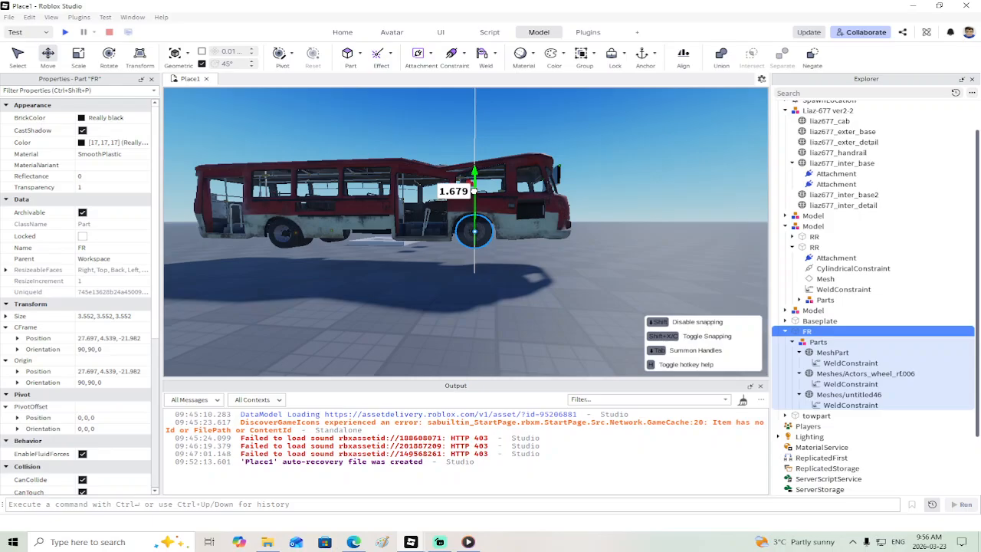
left_click_drag(474, 191, 474, 191)
Step: Insert an Attachment into liaz677_inter_base and move it along the bus to about -14.7 on its local X axis
key("w")
right_click_drag(465, 210, 451, 211)
key("s")
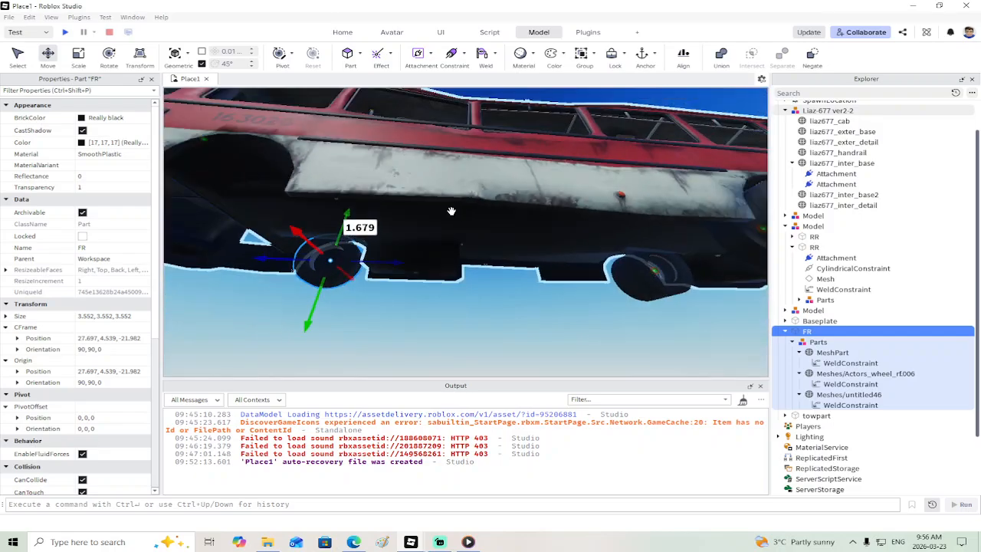
left_click(450, 222)
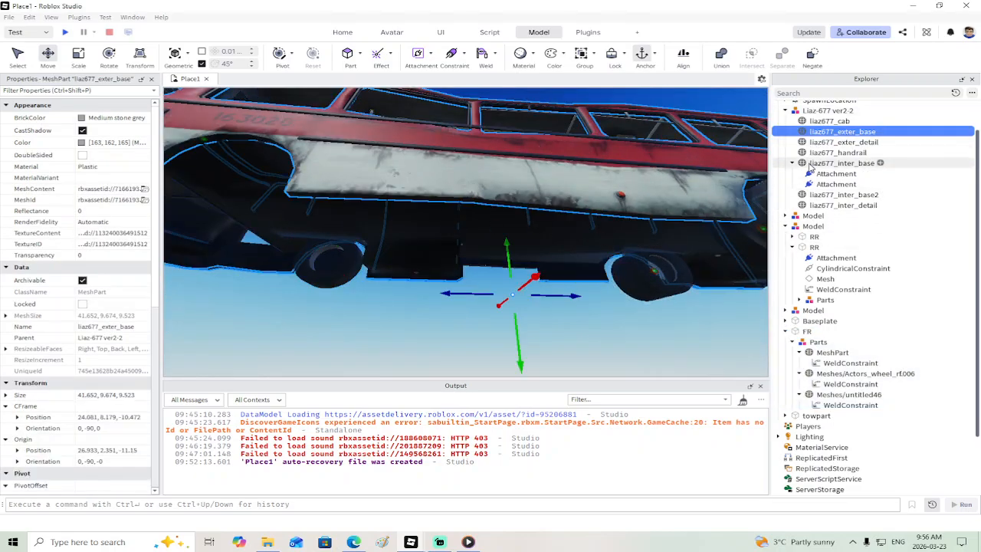
right_click(810, 164)
mouse_move(838, 275)
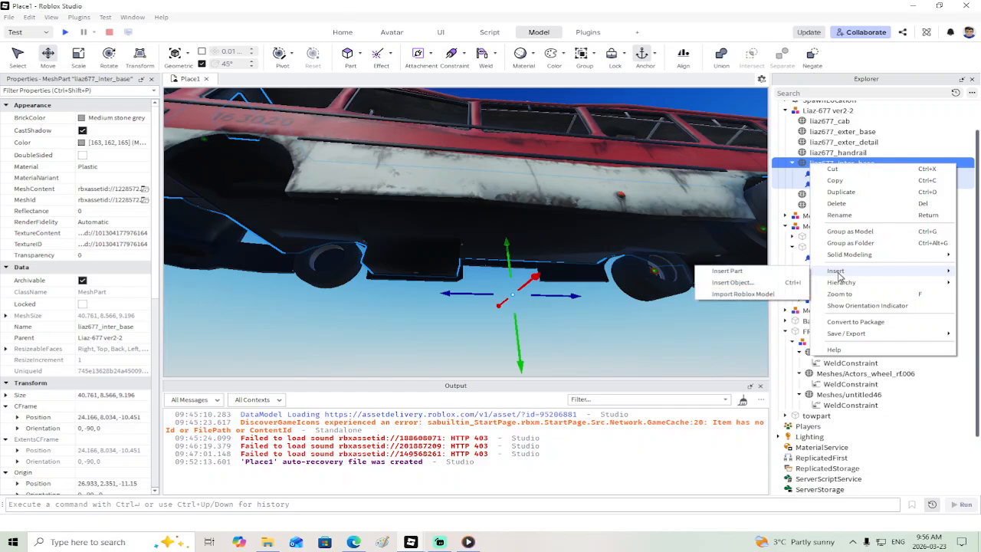
left_click(745, 287)
type("att")
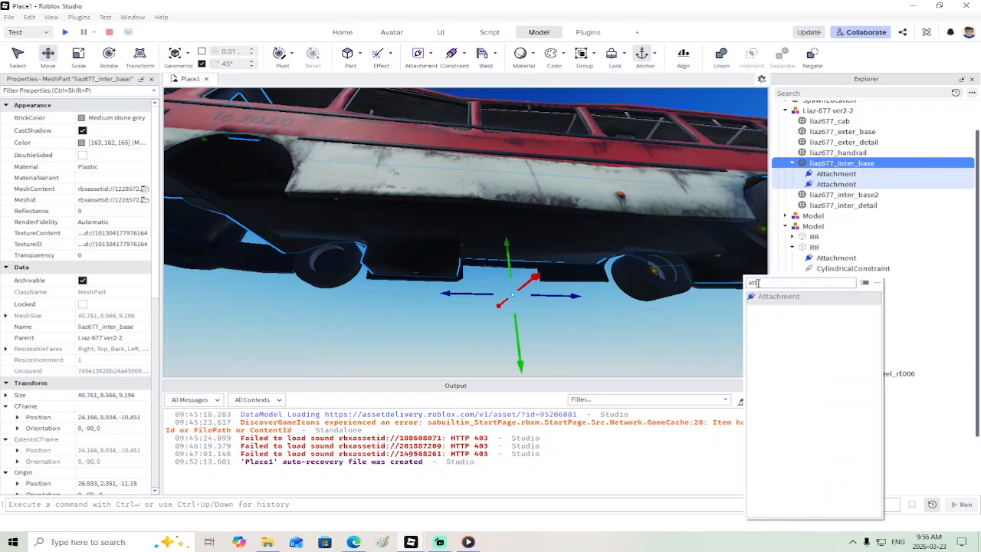
left_click(770, 299)
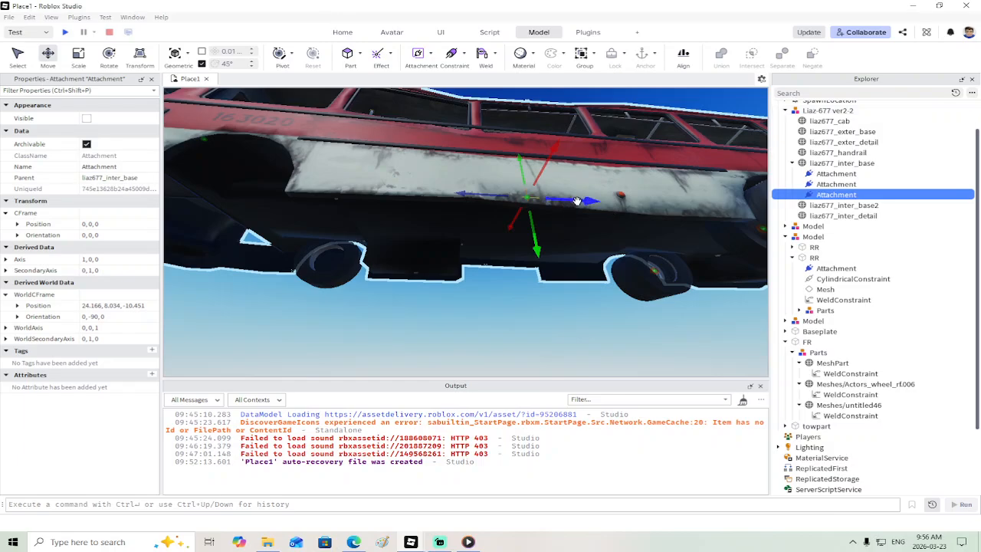
left_click_drag(578, 201, 527, 203)
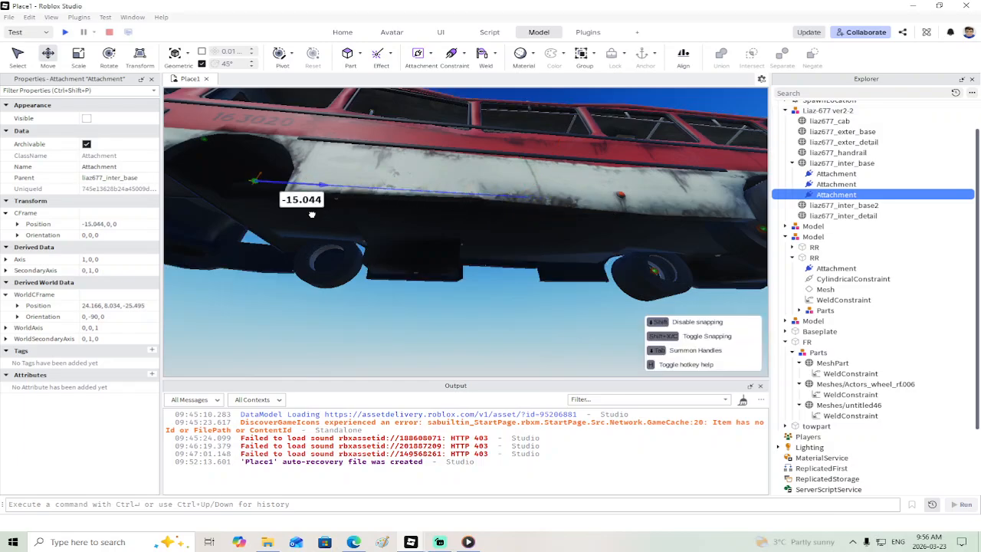
left_click_drag(312, 215, 320, 215)
Step: Insert an Attachment into the FR wheel part
scroll(319, 215, "up", 5)
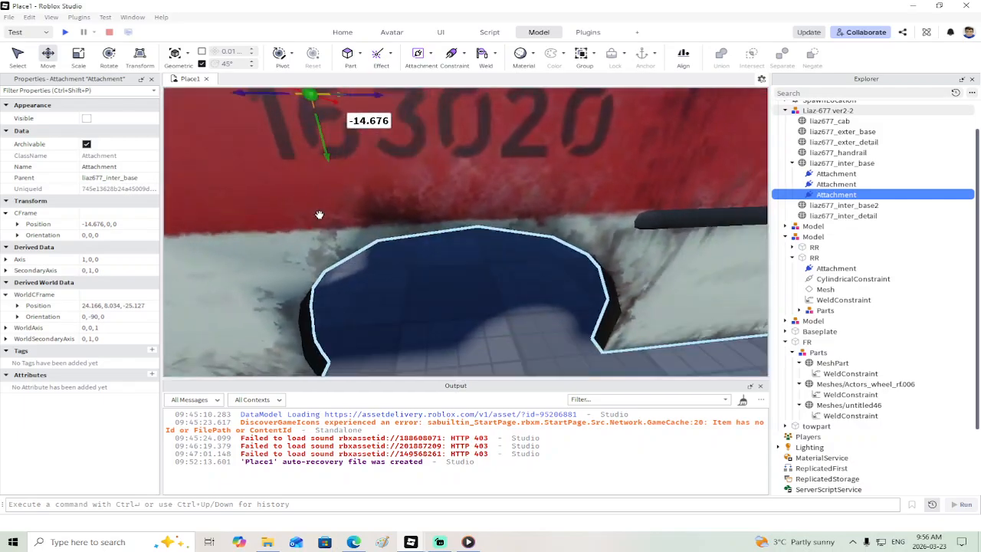
right_click_drag(320, 214, 320, 214)
scroll(320, 214, "down", 3)
left_click(414, 280)
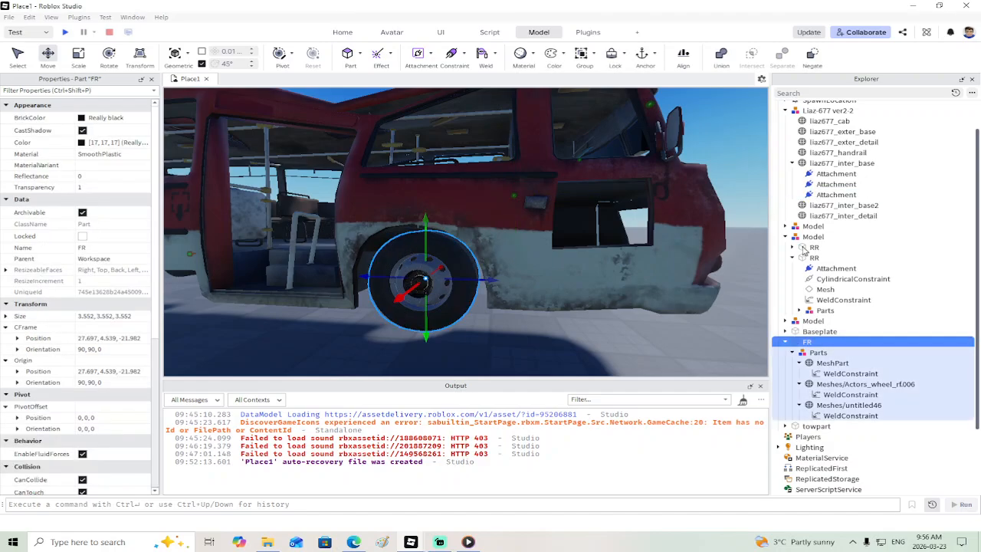
right_click(804, 347)
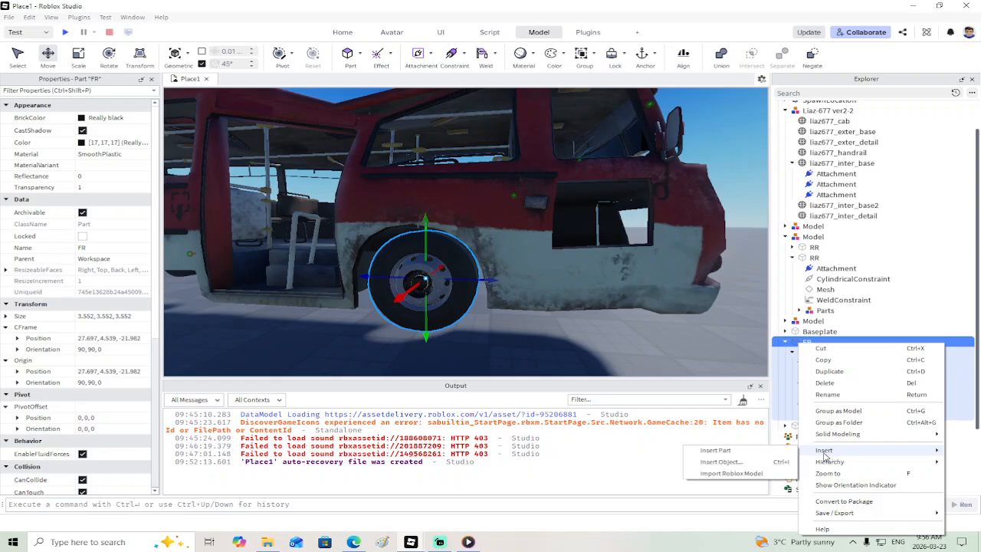
left_click(734, 466)
type("att")
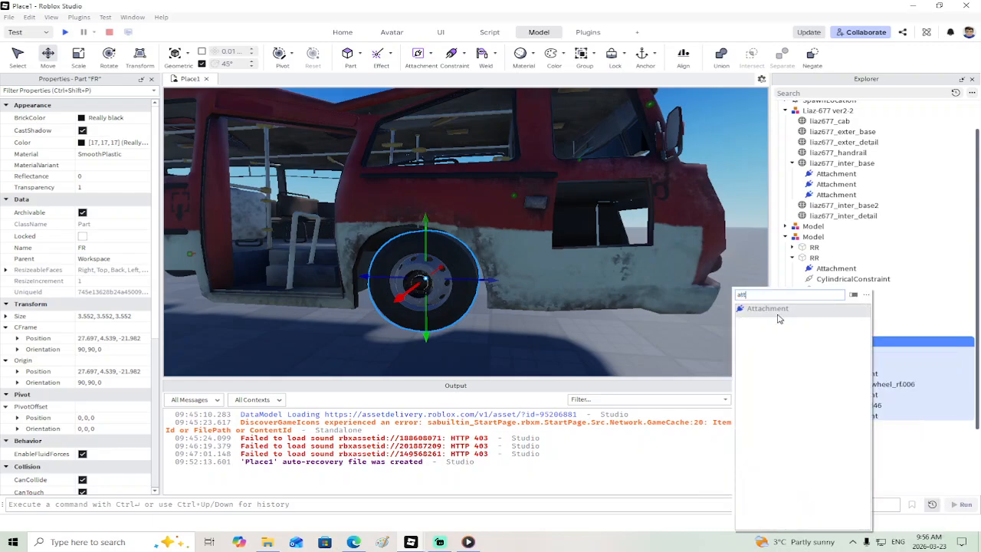
left_click(769, 310)
Step: Try to join the FR wheel's attachment to the bus body with a CylindricalConstraint, and delete that constraint
scroll(478, 304, "up", 3)
right_click_drag(478, 305, 478, 305)
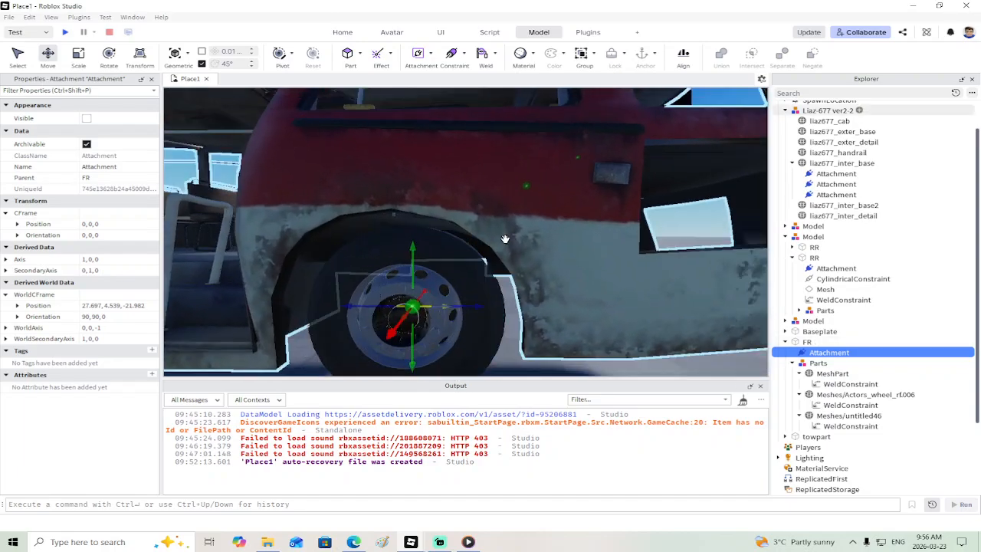
left_click(523, 191)
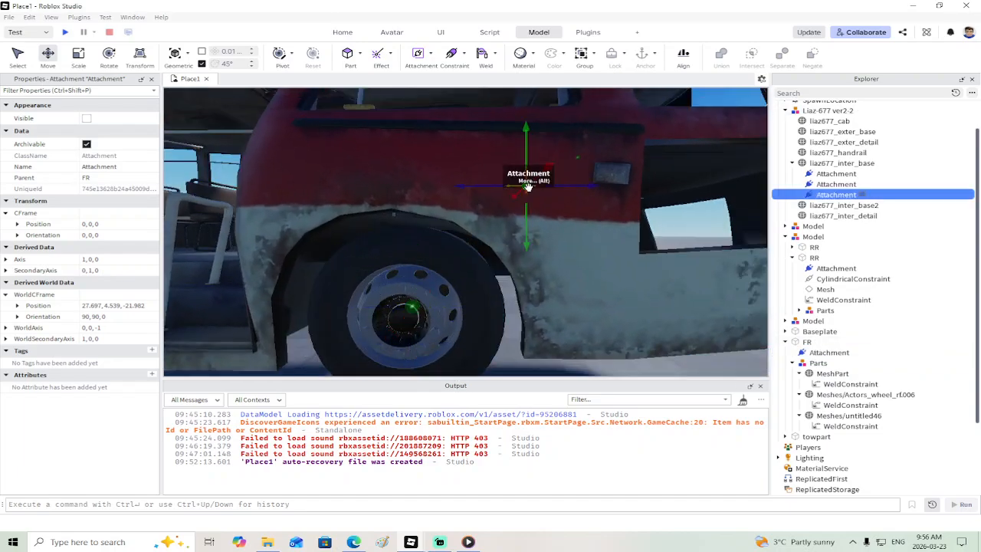
left_click(412, 305)
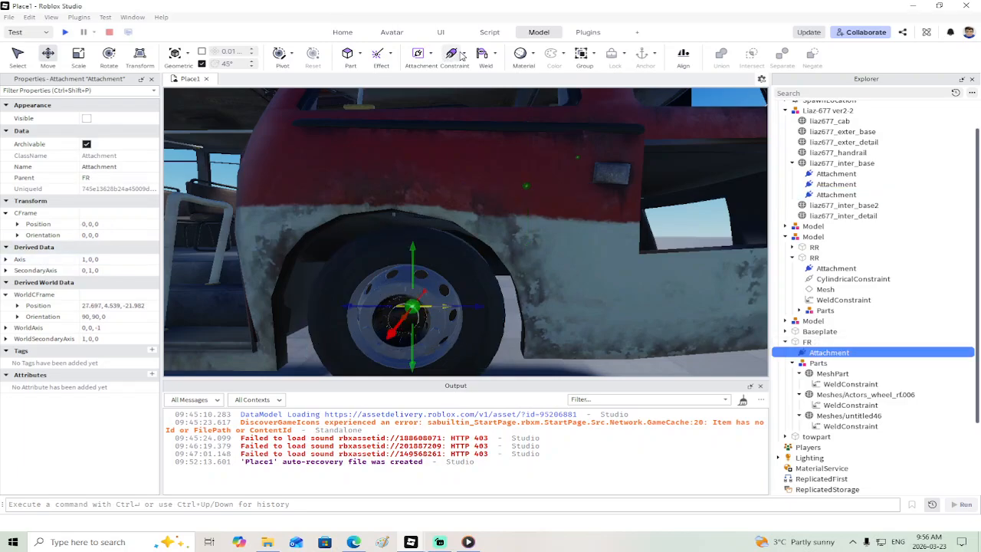
left_click(531, 186)
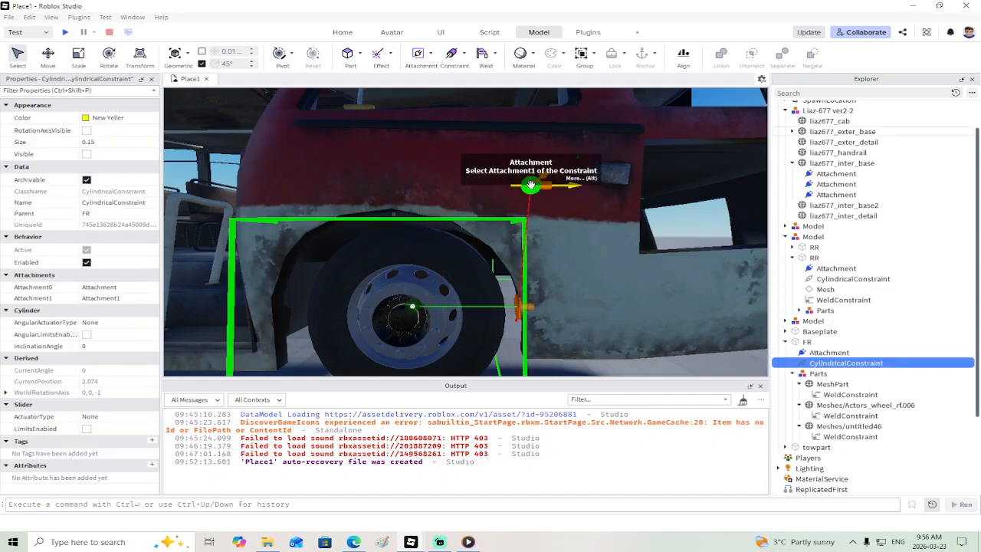
key("Delete")
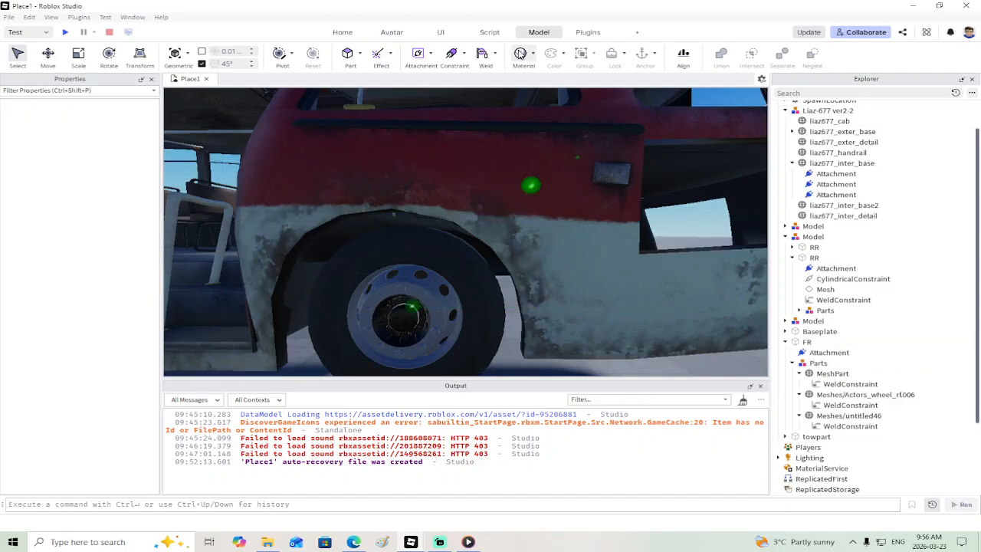
Step: Create a CylindricalConstraint from the FR wheel's attachment to the attachment point on the bus body
left_click(411, 304)
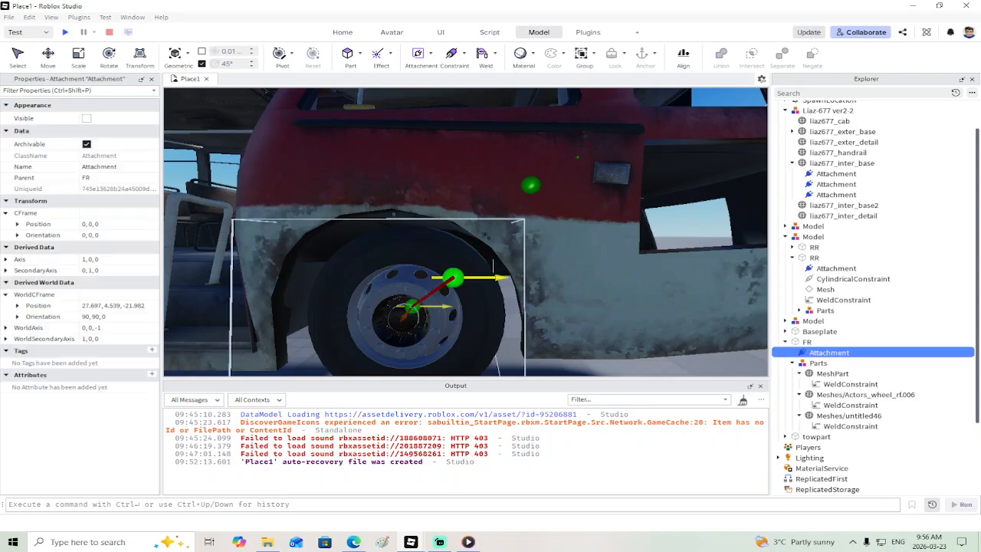
left_click(530, 185)
right_click_drag(530, 185, 527, 217)
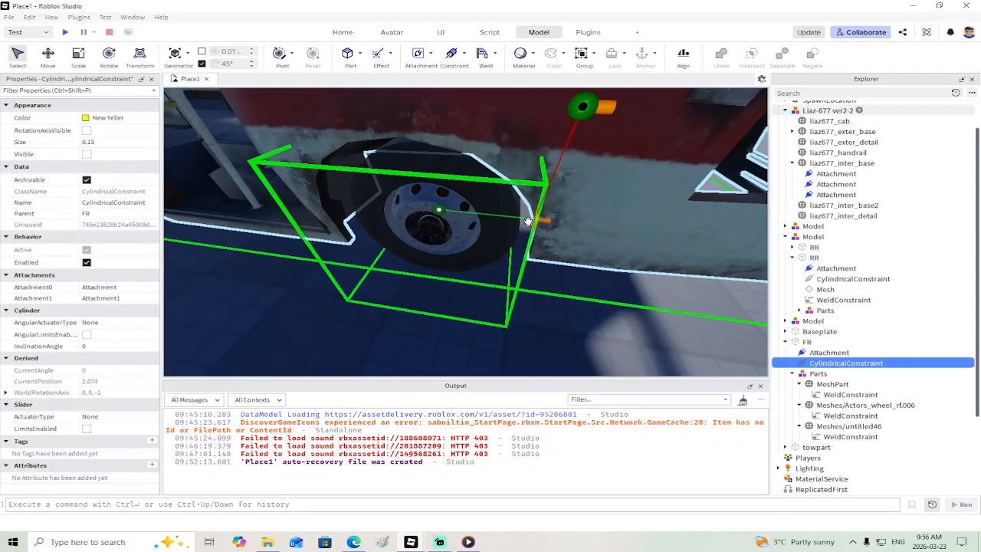
Step: Copy the FR attachment's world position 27.697, 4.539, -21.982 to the constraint's attachment on liaz677_exter_base
left_click(441, 208)
left_click(107, 306)
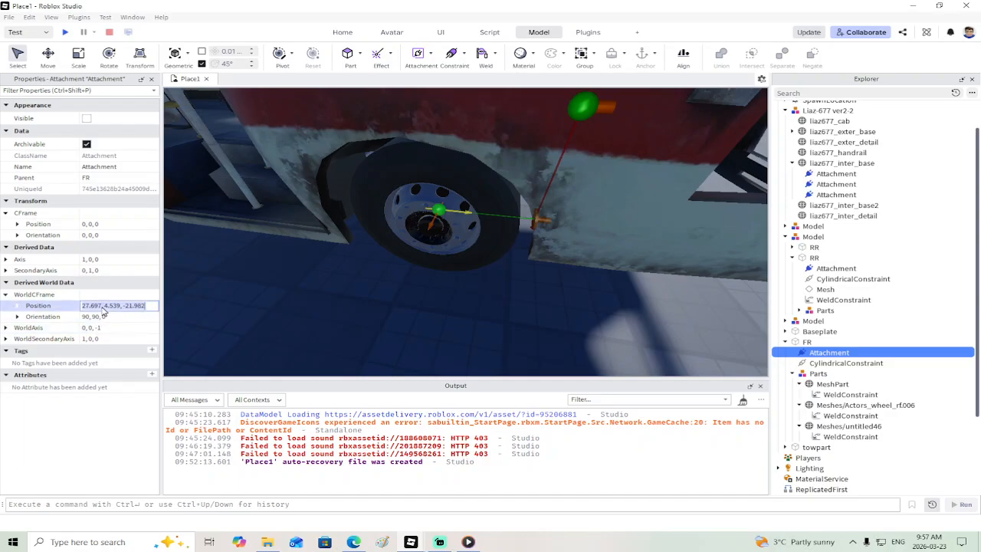
left_click(584, 106)
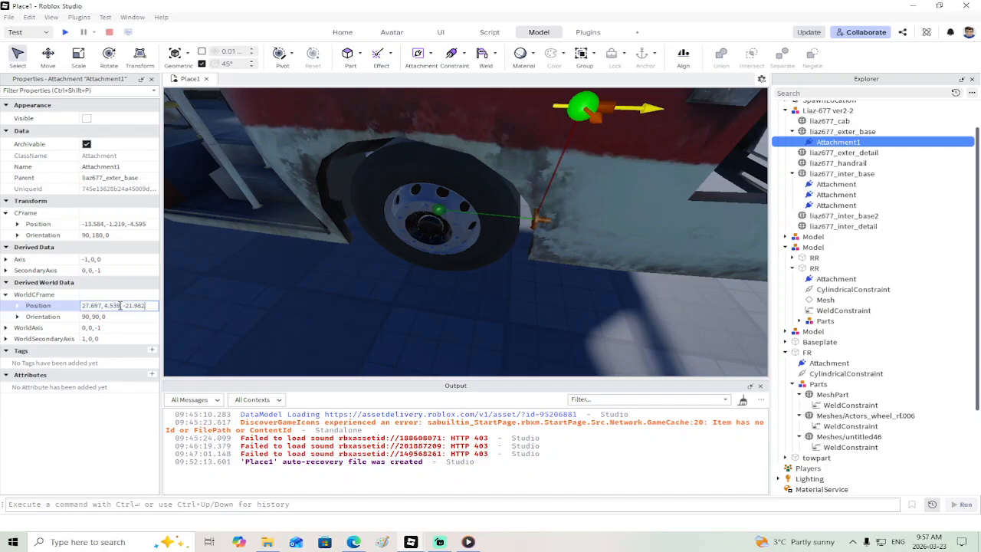
key("Return")
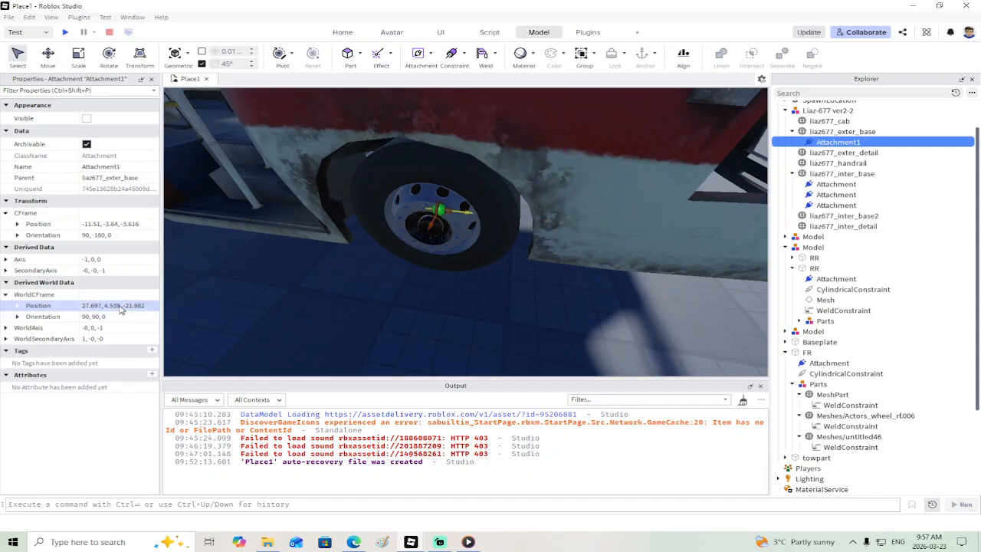
Step: Rotate both attachments of the FR wheel's CylindricalConstraint to world orientation 90, 0, 0
left_click(109, 55)
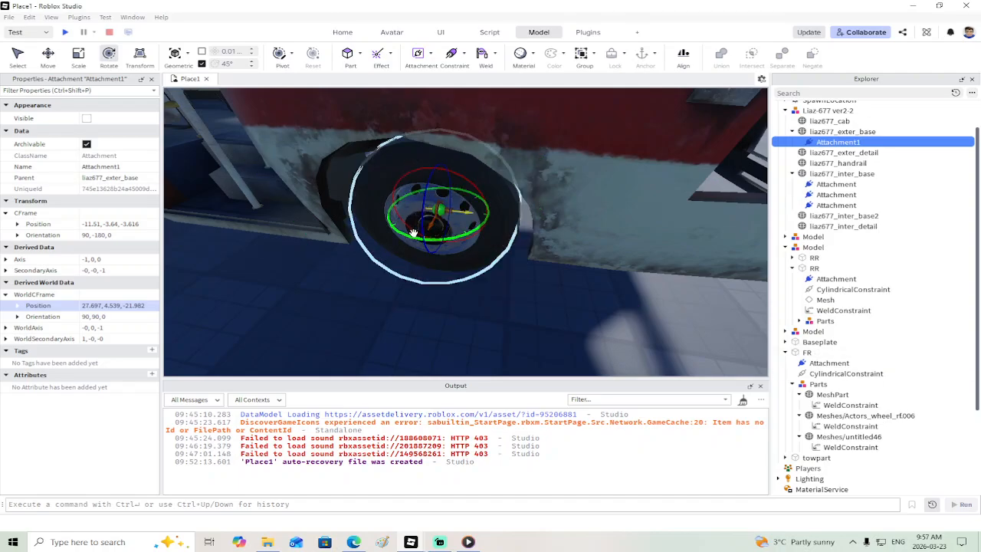
left_click_drag(404, 228, 391, 199)
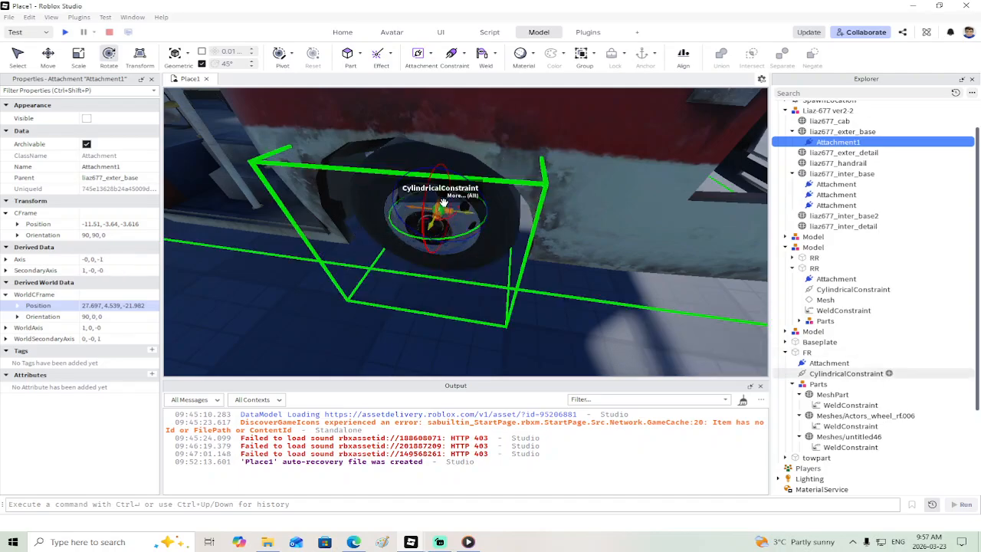
left_click(437, 207)
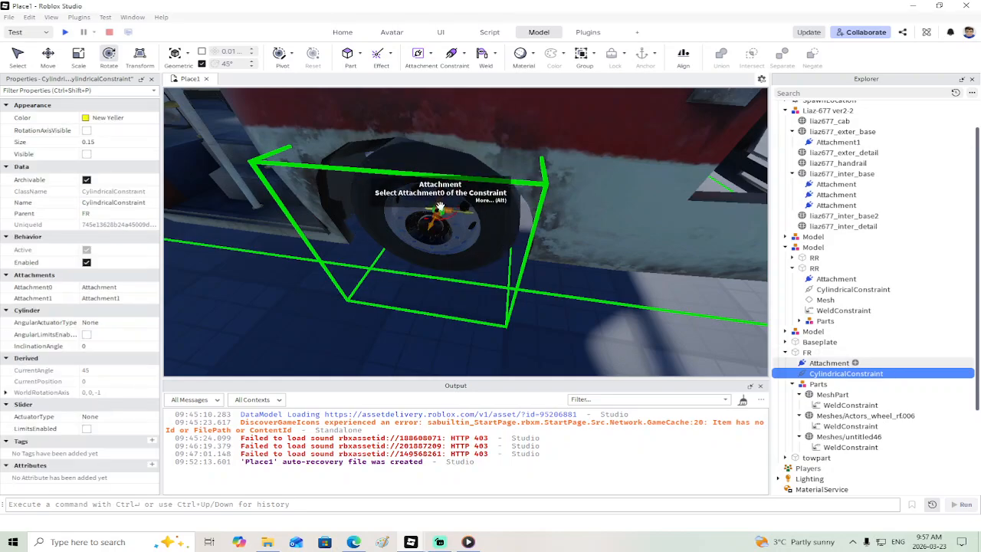
left_click(429, 206)
left_click_drag(411, 234, 392, 204)
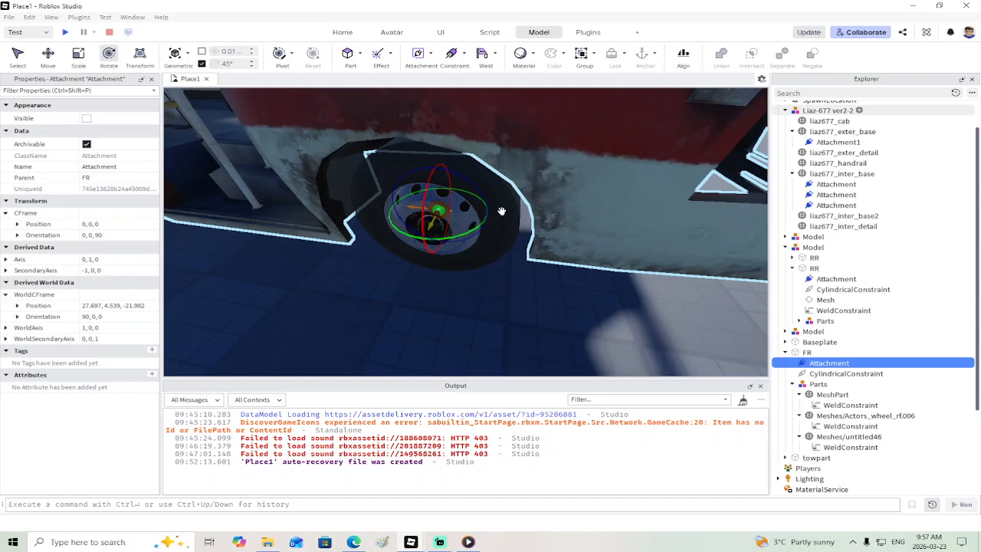
Step: Enable the slider limits on the FR wheel's CylindricalConstraint and set UpperLimit to 0
left_click(846, 373)
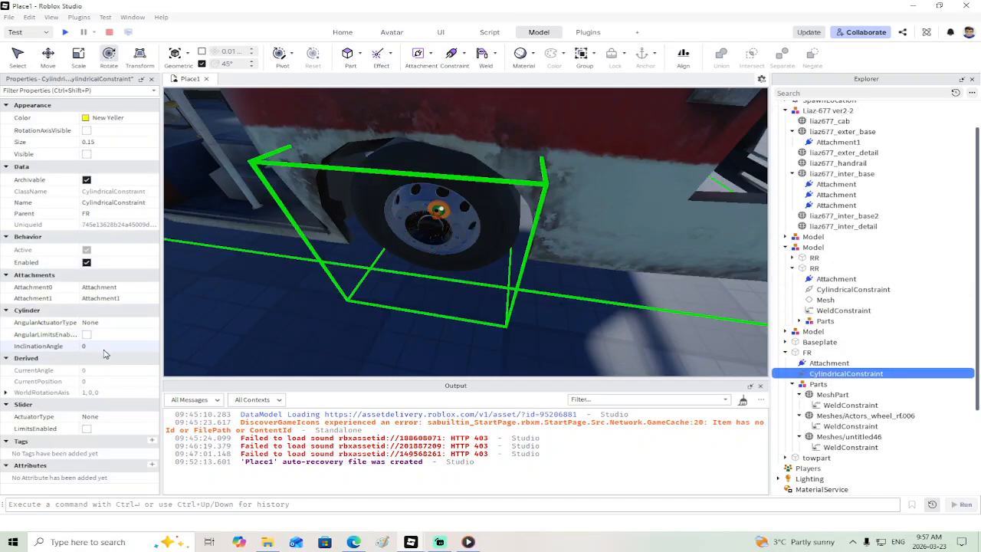
left_click(86, 430)
left_click(91, 438)
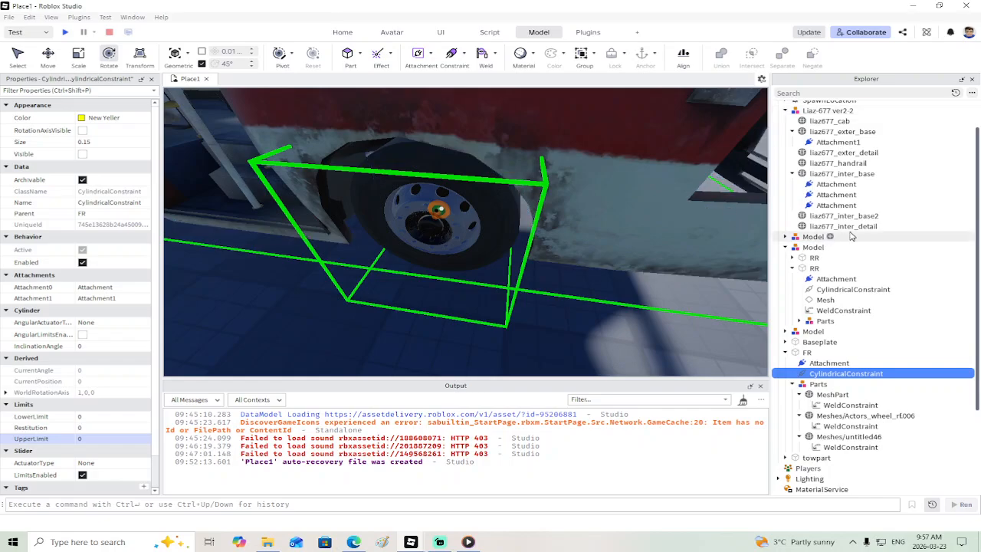
Step: Compare the properties of the two RR wheels' CylindricalConstraints with the FR wheel's constraint
left_click(851, 290)
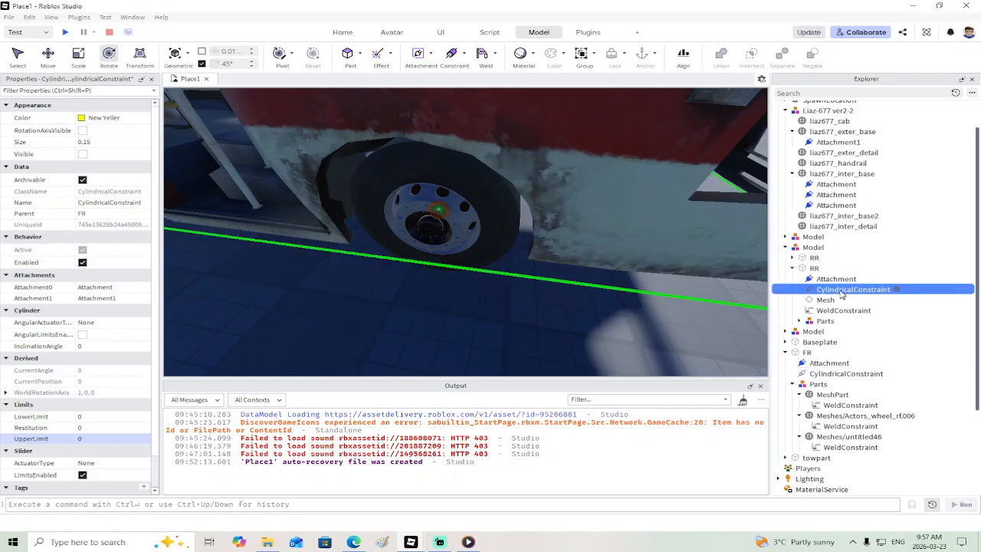
scroll(841, 295, "up", 2)
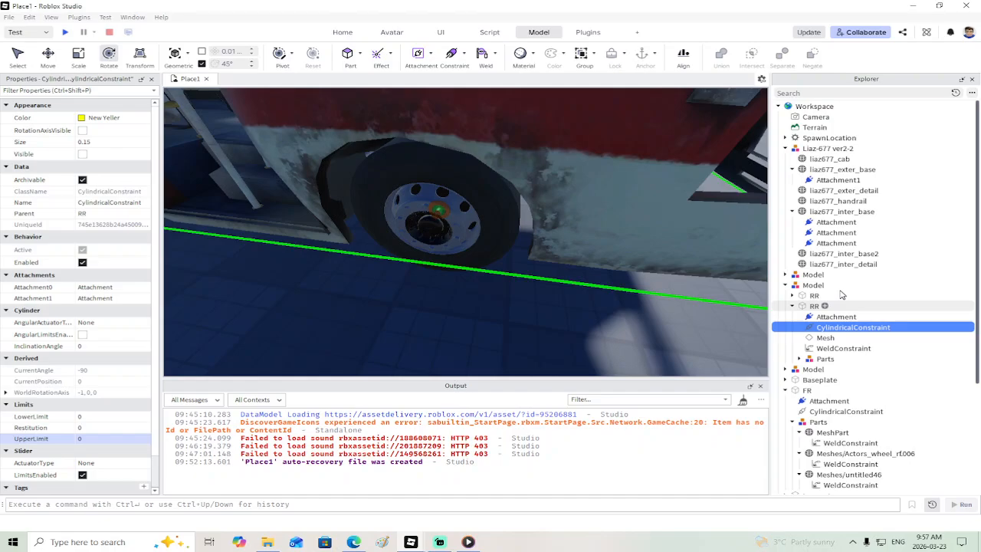
left_click(793, 295)
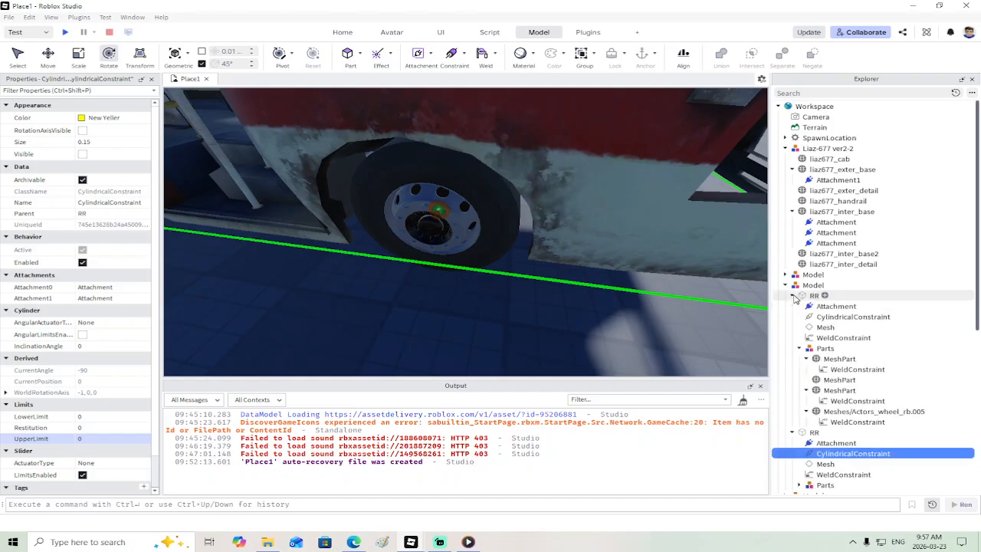
left_click(827, 319)
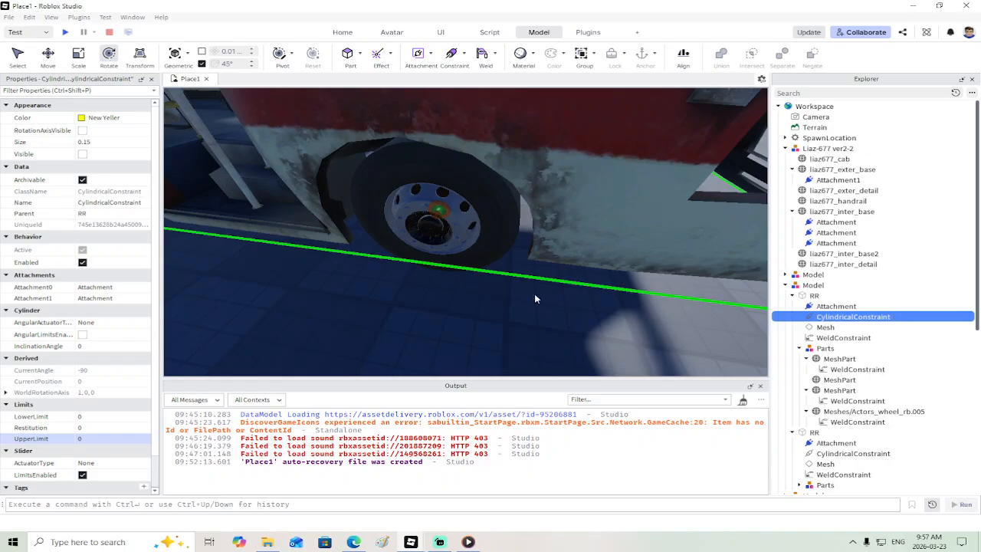
right_click_drag(432, 318, 491, 269)
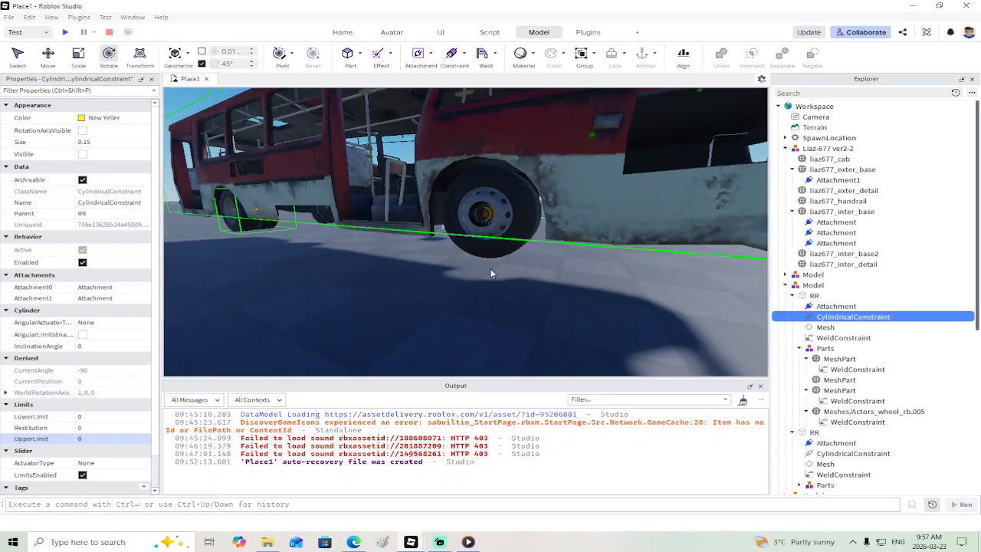
Step: Duplicate the FR wheel with its contents and rotate the copy 180° about the vertical axis
left_click(525, 213)
right_click_drag(729, 252, 223, 102)
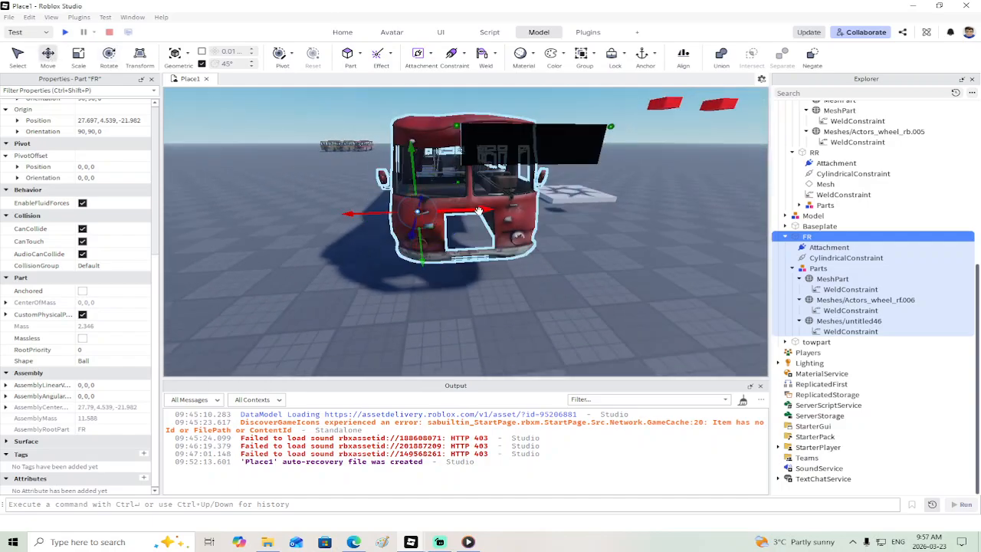
right_click(478, 210)
left_click(520, 76)
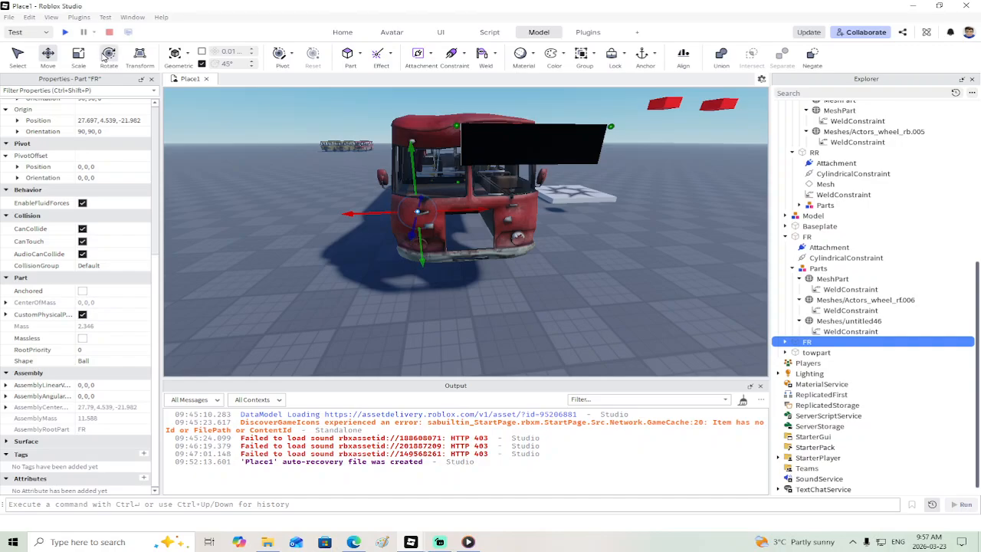
left_click(105, 59)
right_click_drag(515, 288, 487, 300)
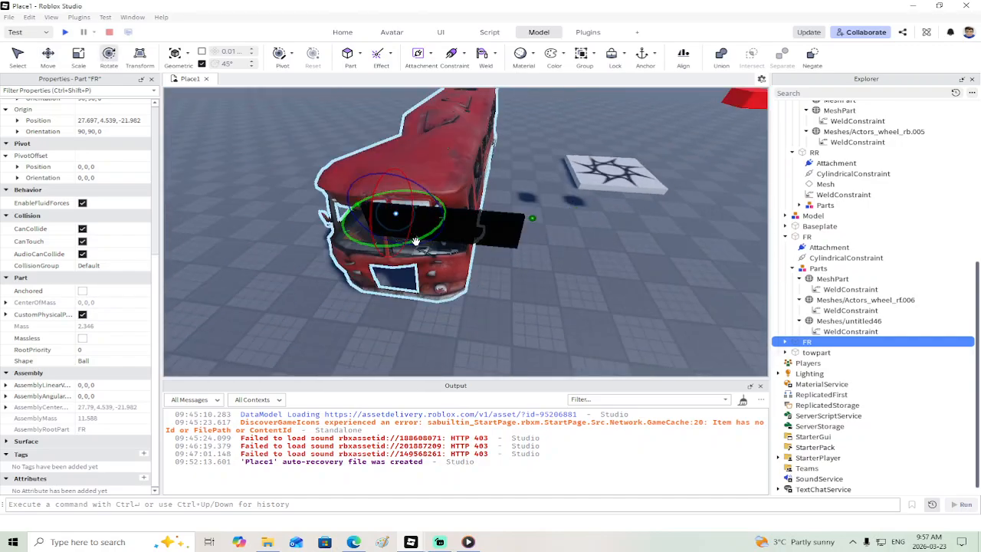
left_click_drag(415, 241, 437, 224)
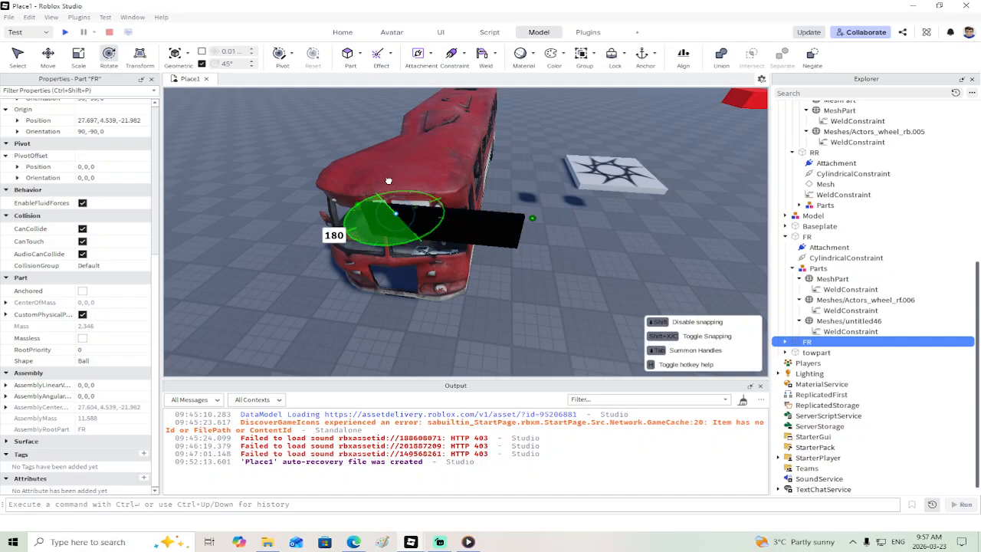
left_click_drag(389, 181, 388, 183)
Step: Move the duplicated FR wheel across the bus into the opposite front wheel arch, to an X position of about 20.487
left_click(49, 56)
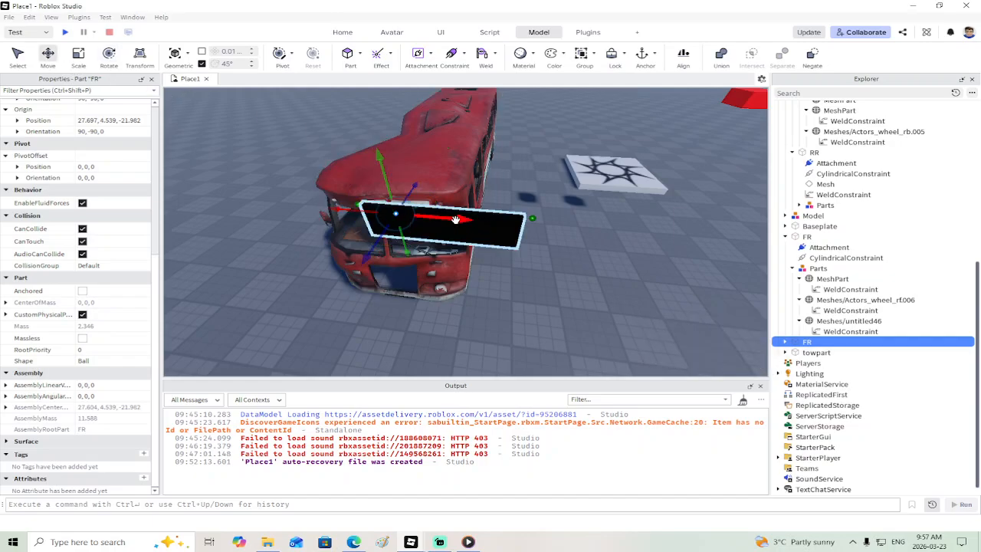
left_click_drag(455, 220, 535, 242)
right_click_drag(535, 242, 495, 244)
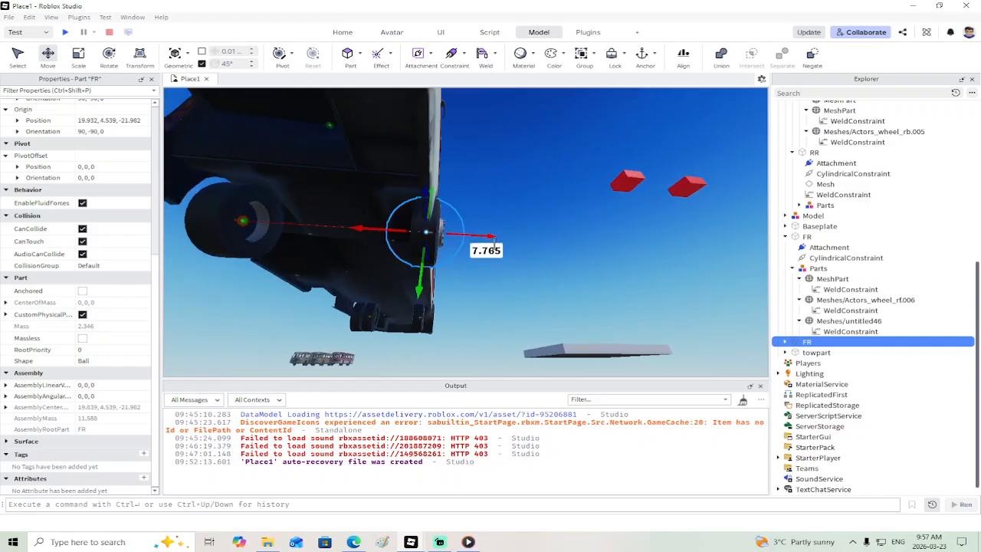
left_click_drag(494, 237, 489, 237)
right_click_drag(489, 237, 490, 237)
left_click_drag(501, 236, 500, 236)
right_click_drag(530, 238, 530, 238)
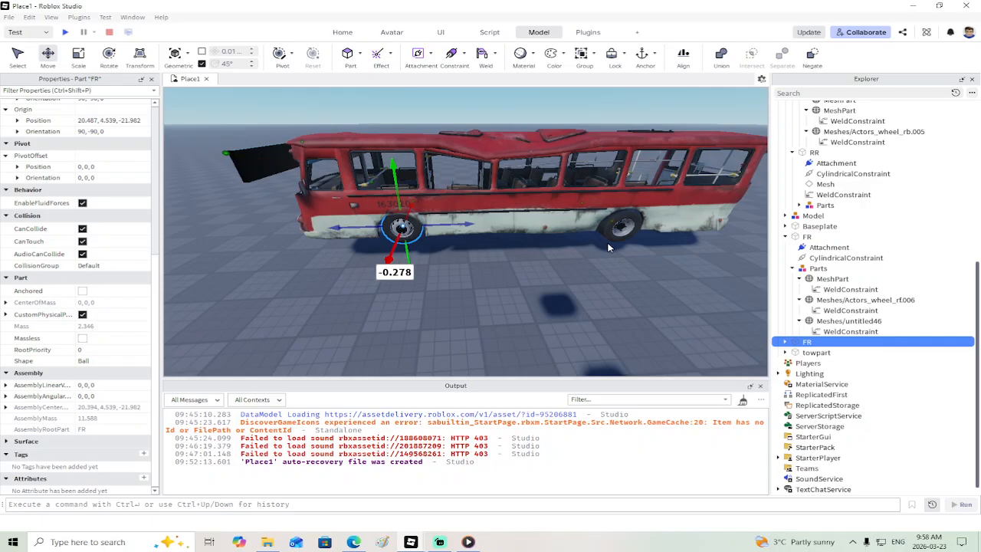
Step: Select both FR wheels and lower them together by about 0.306 studs
right_click_drag(533, 266, 533, 266)
key("w")
key("s")
key("w")
key("s")
key("w")
key("s")
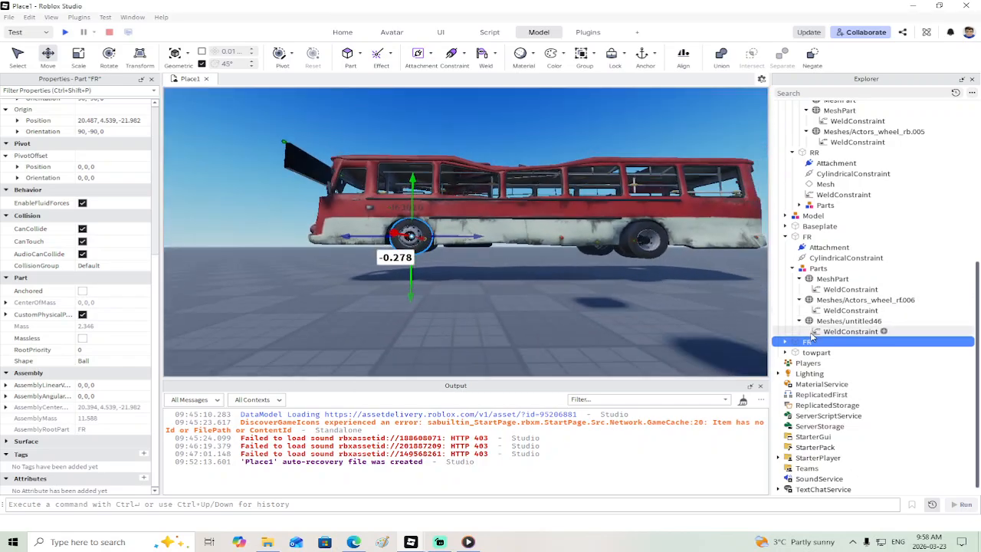
left_click(792, 237)
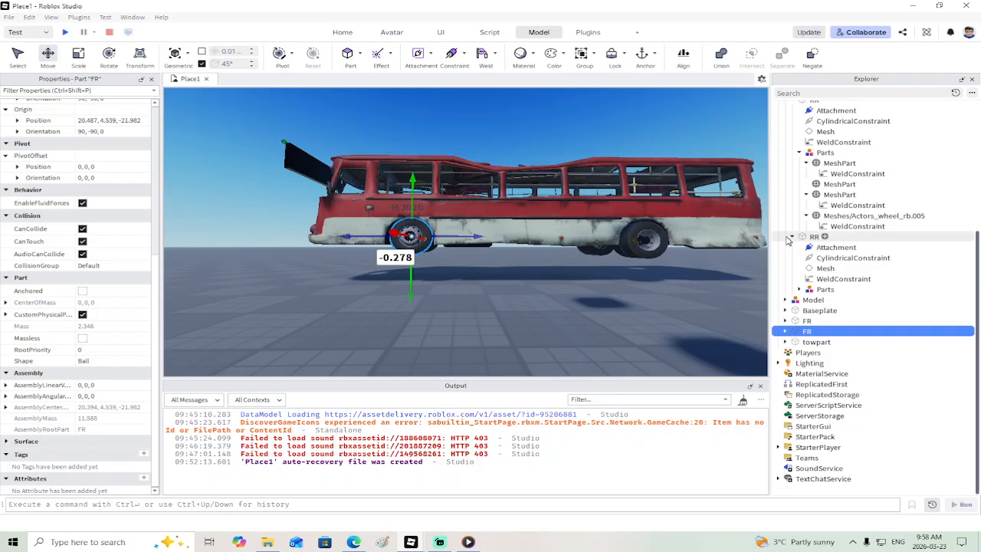
left_click(805, 322, "ctrl")
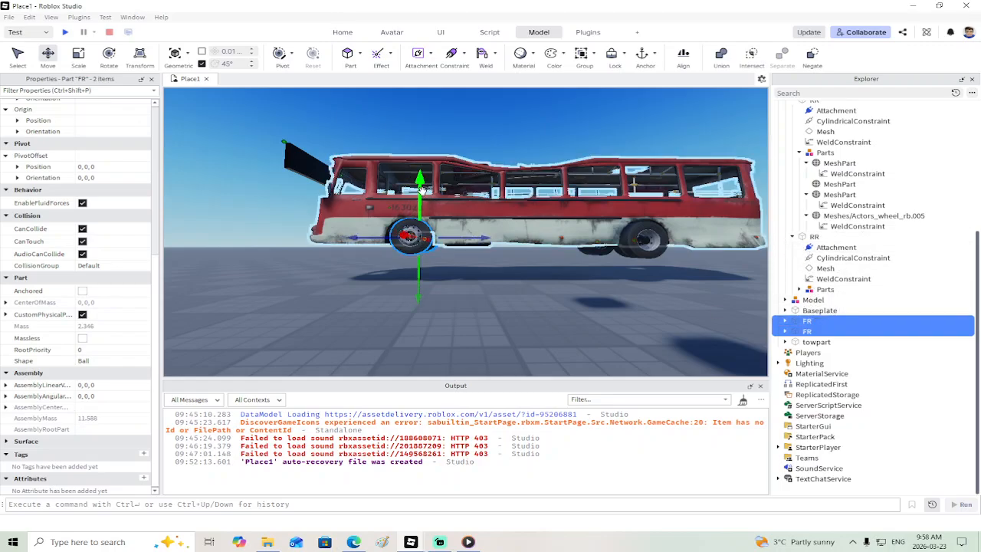
left_click_drag(423, 189, 422, 190)
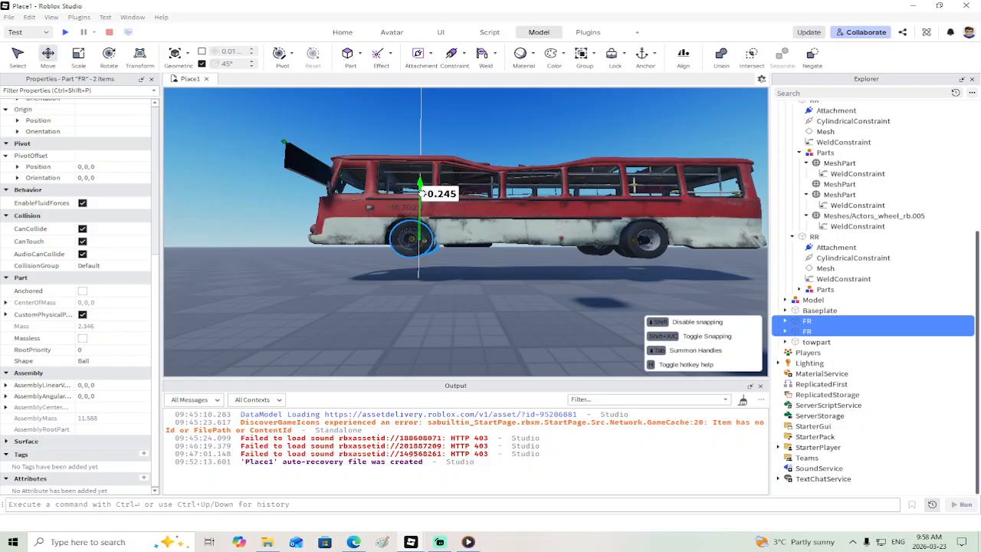
left_click_drag(421, 194, 422, 195)
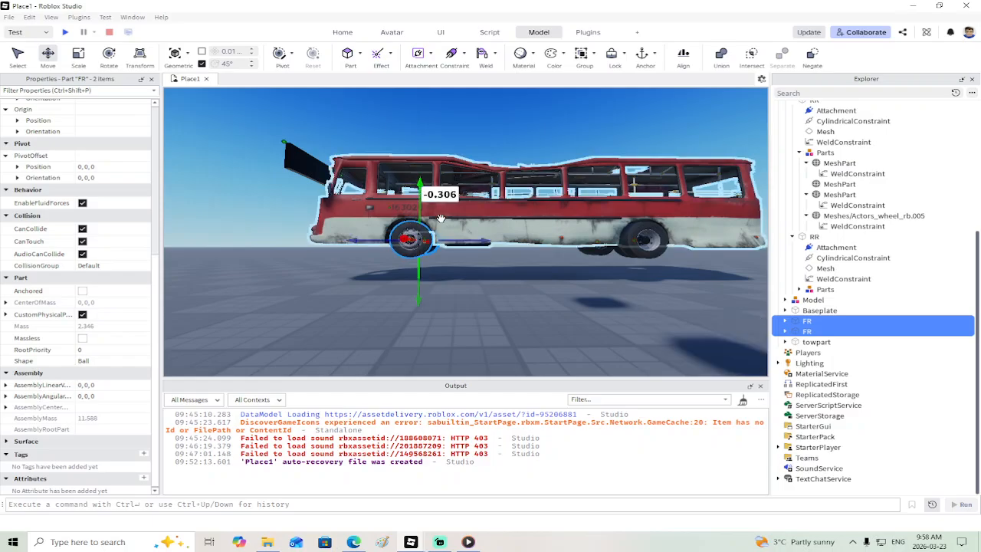
Step: Copy the original FR wheel attachment's world position 27.697, 4.233, -21.982 to Attachment1 on liaz677_exter_base
key("w")
right_click_drag(440, 221, 442, 225)
key("d")
key("w")
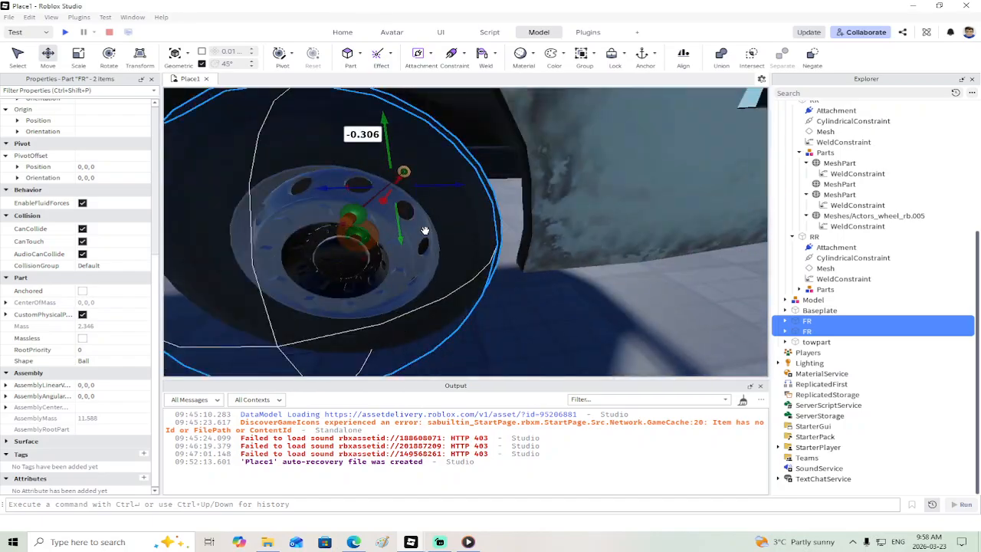
left_click(347, 228)
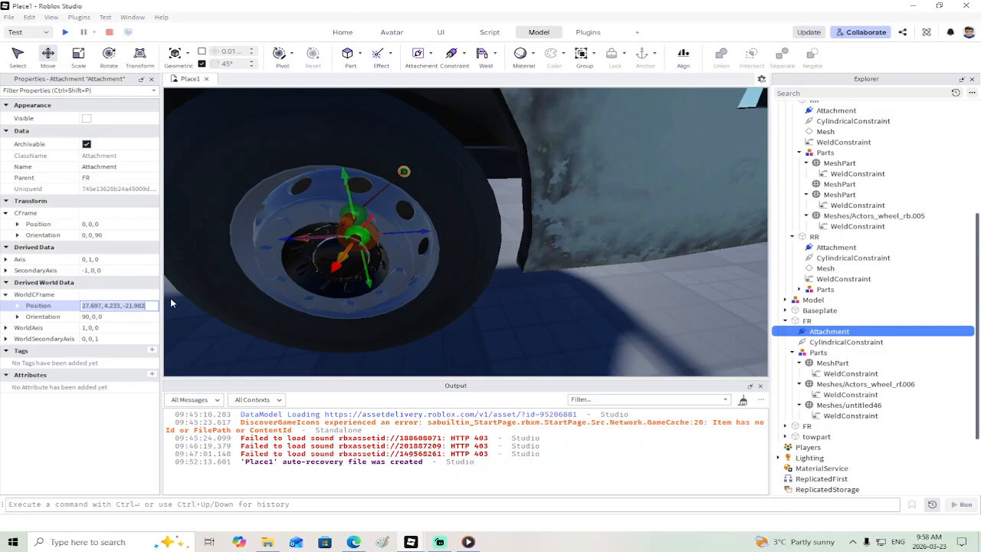
left_click(360, 211)
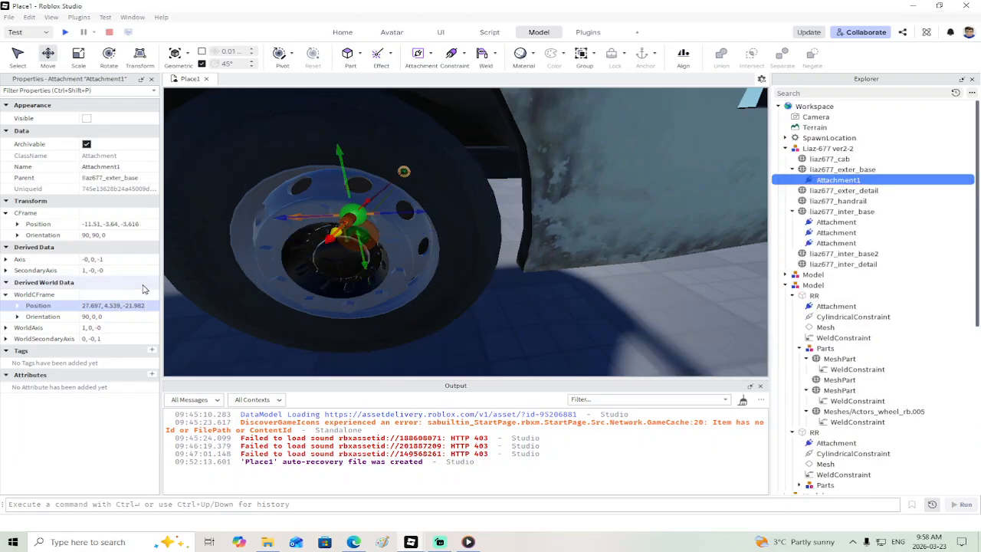
key("Return")
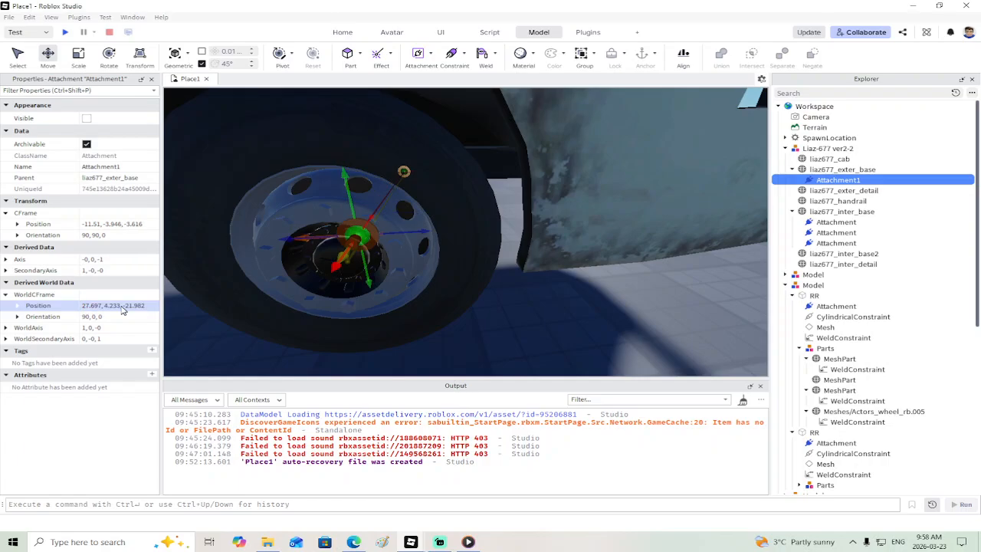
Step: Duplicate Attachment1 on liaz677_exter_base and move the copy about 5.529 studs toward the duplicated front wheel
scroll(416, 246, "up", 3)
right_click_drag(418, 244, 421, 223)
scroll(418, 244, "down", 3)
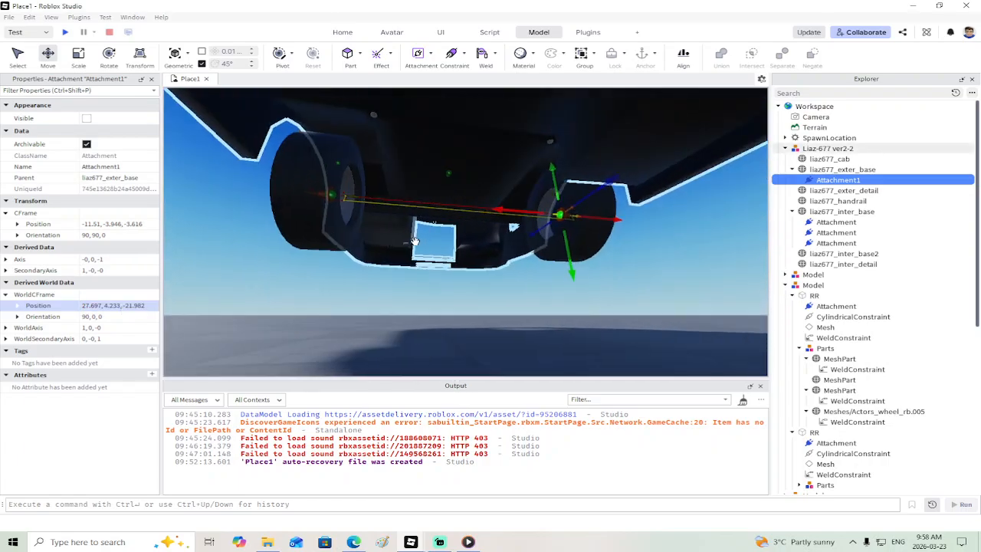
scroll(483, 213, "up", 3)
left_click(839, 246)
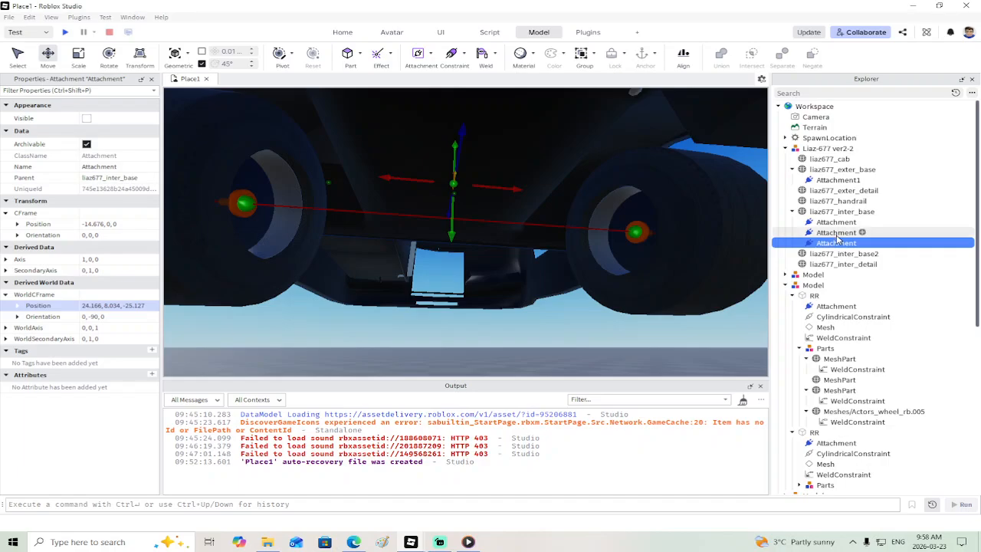
left_click(837, 233)
left_click(836, 223)
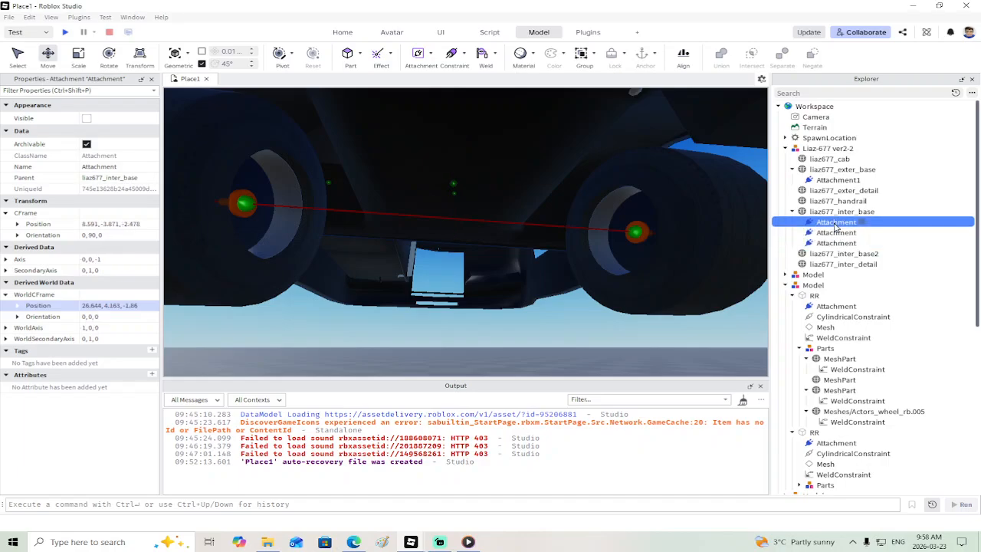
left_click(834, 181)
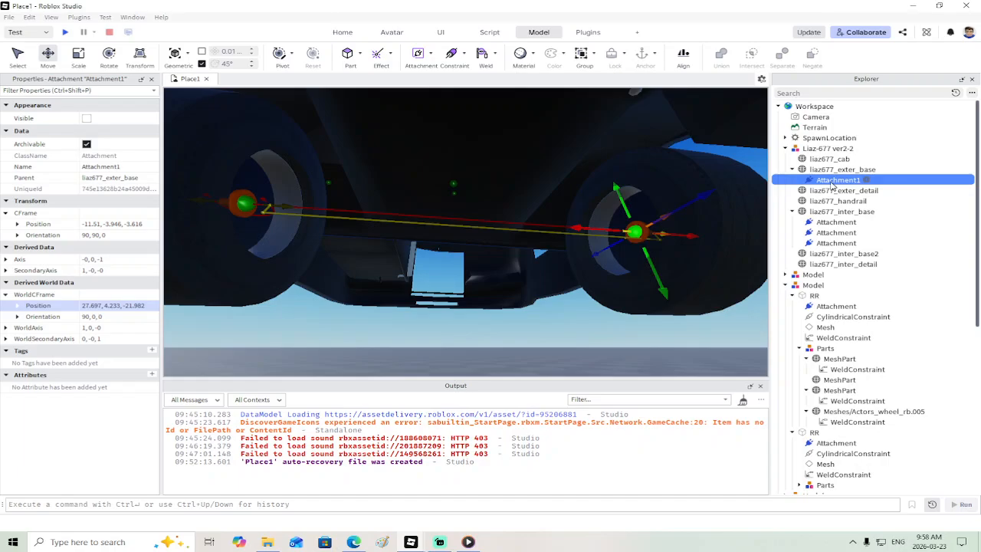
right_click(833, 184)
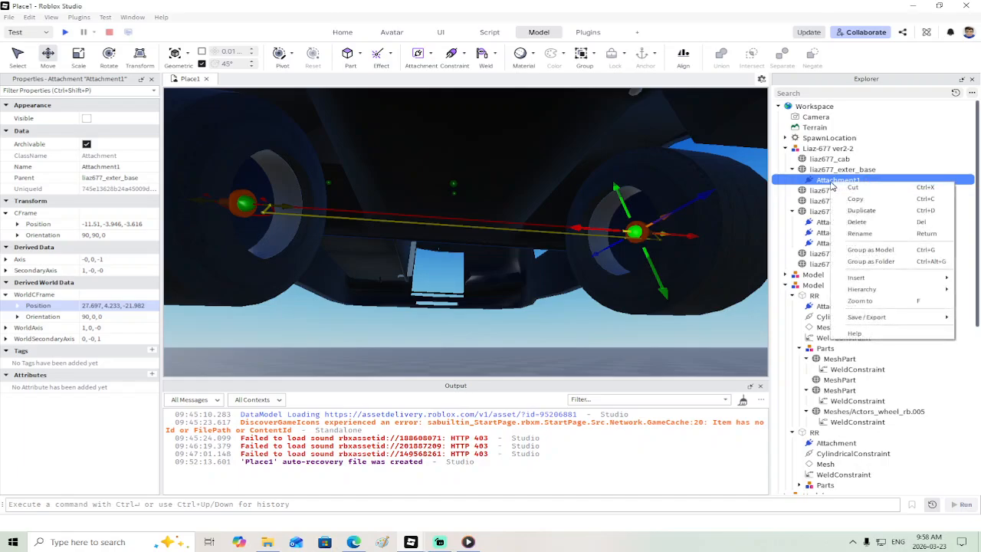
left_click(859, 211)
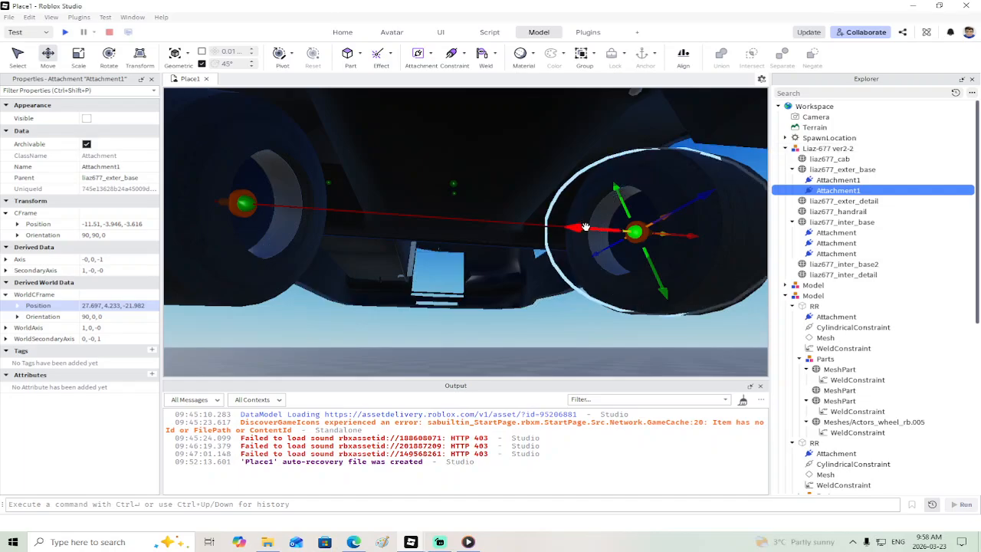
left_click_drag(586, 227, 359, 220)
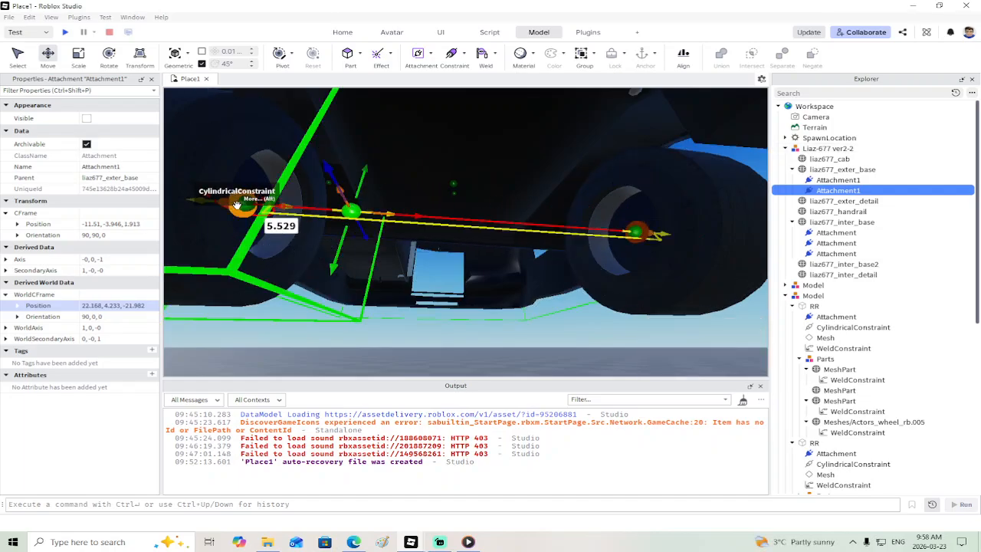
Step: Set the duplicated wheel's CylindricalConstraint to use the new Attachment1 as Attachment0 and the wheel's own Attachment as Attachment1
left_click(276, 206)
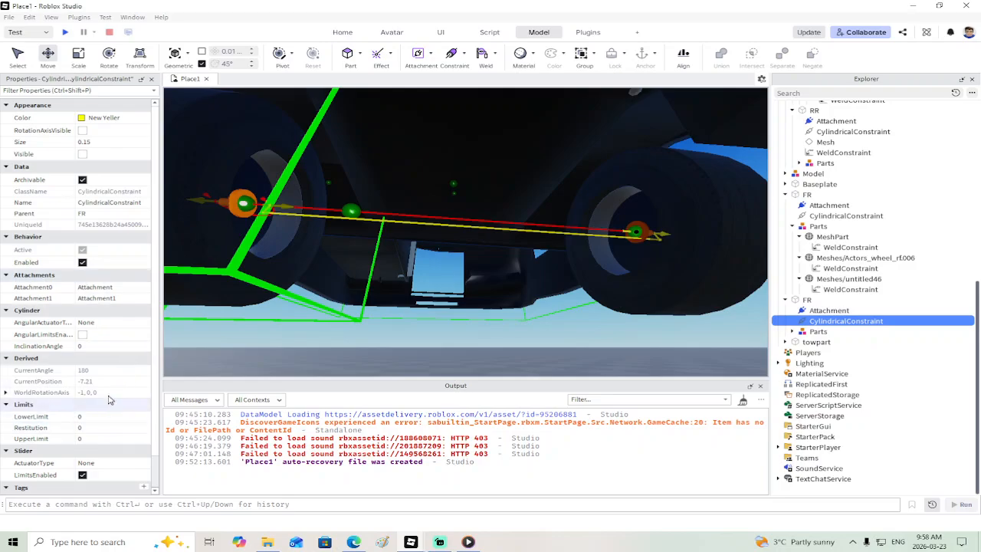
left_click(101, 289)
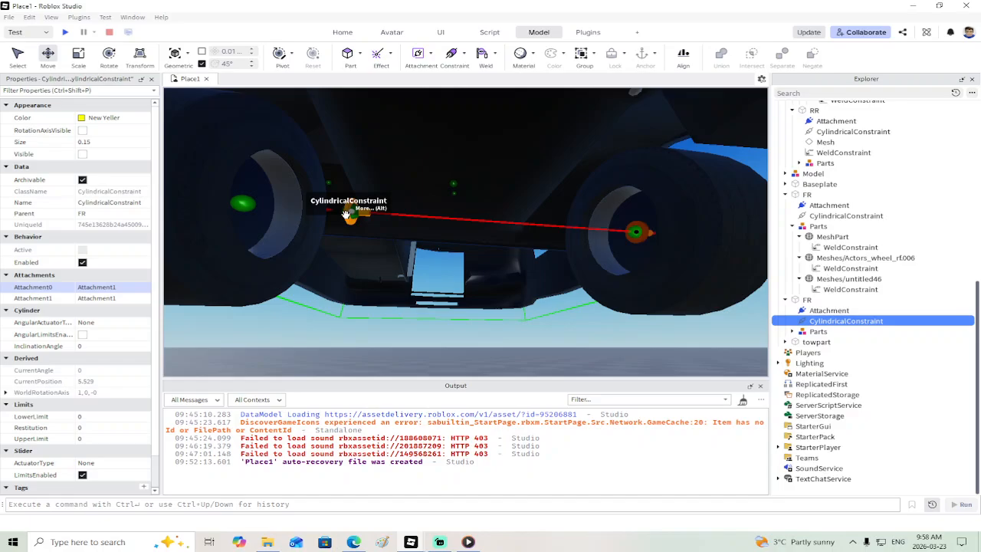
left_click(96, 298)
left_click(242, 203)
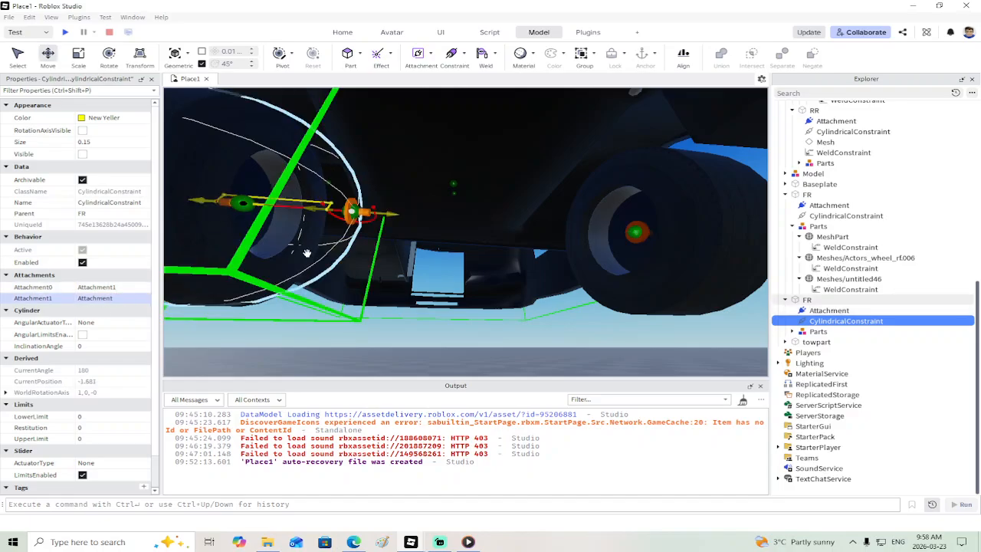
Step: Rotate the duplicated Attachment1 on liaz677_exter_base to align it with the duplicated wheel's attachment
scroll(308, 260, "down", 4)
right_click_drag(309, 262, 310, 260)
left_click(417, 193)
key("f")
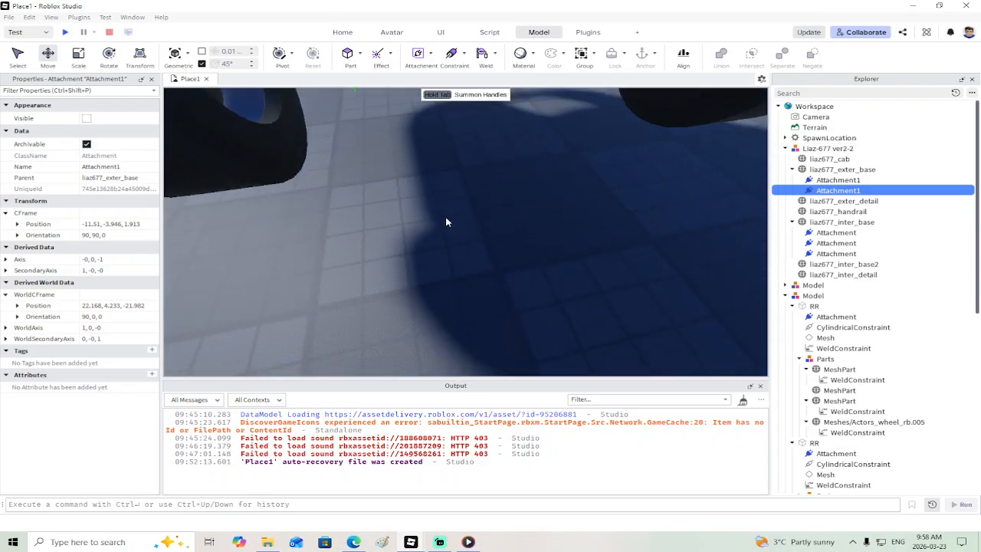
left_click(108, 53)
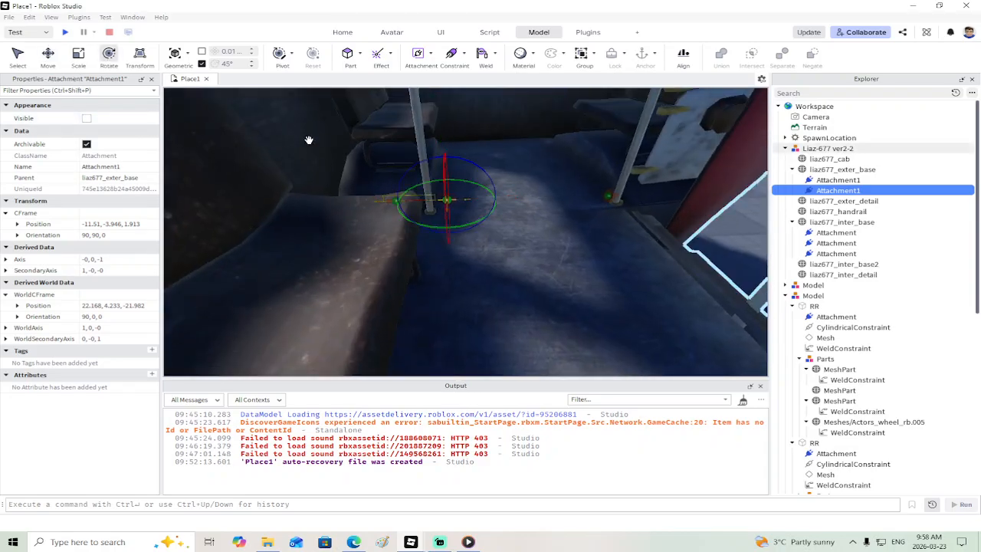
left_click_drag(406, 217, 465, 183)
Step: Copy the duplicated FR wheel attachment's world position 20.487, 4.233, -21.982 to the second Attachment1 on liaz677_exter_base
scroll(464, 206, "up", 5)
right_click_drag(465, 207, 462, 203)
left_click(499, 201)
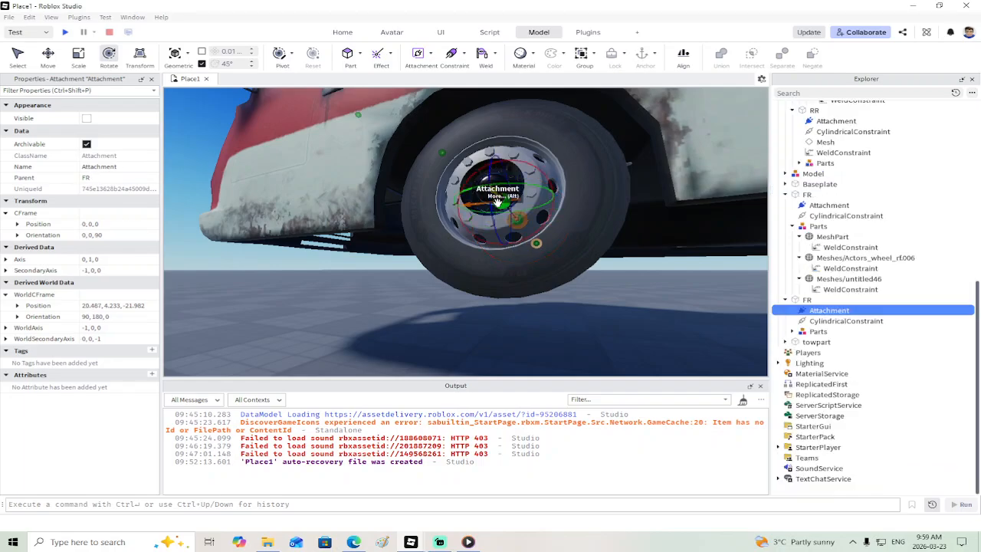
left_click(117, 306)
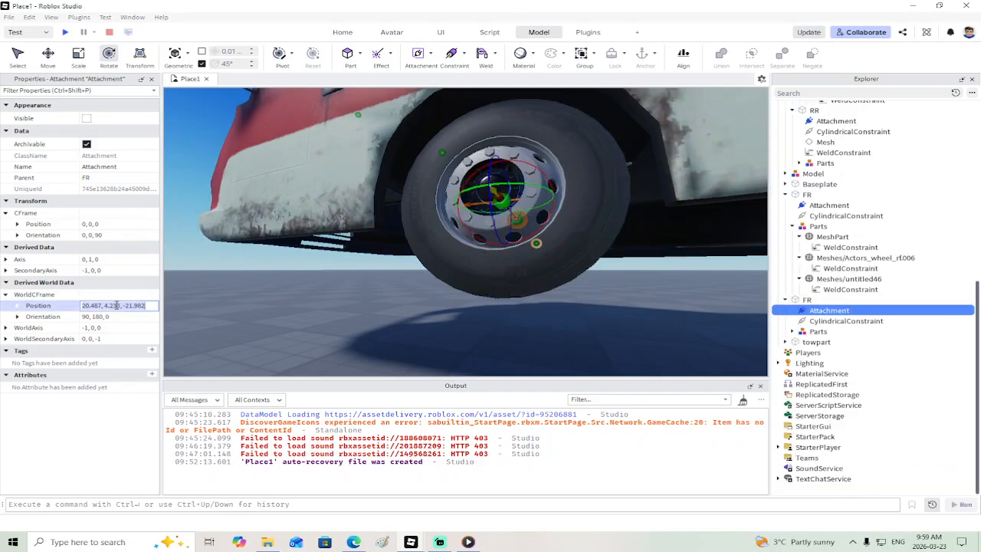
right_click_drag(375, 316, 373, 314)
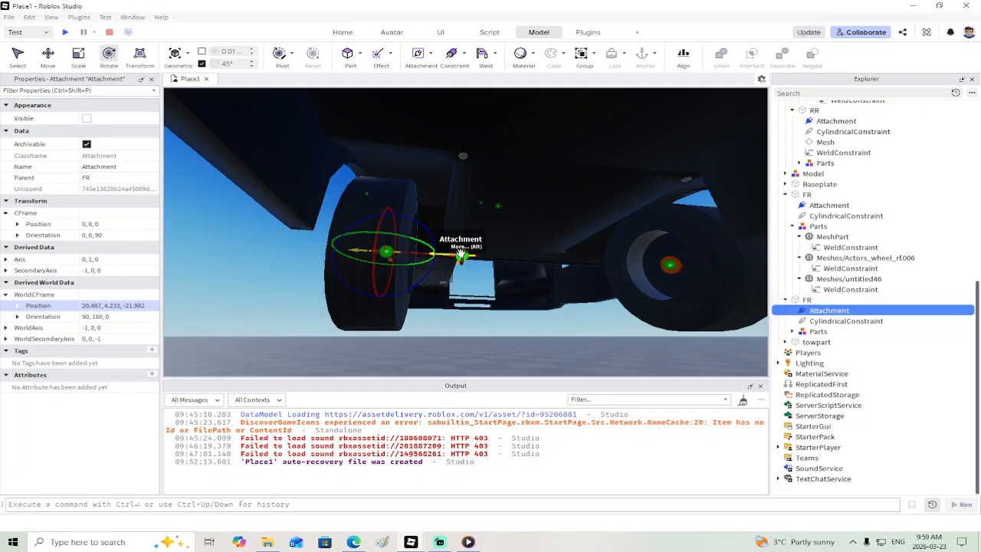
left_click(461, 255)
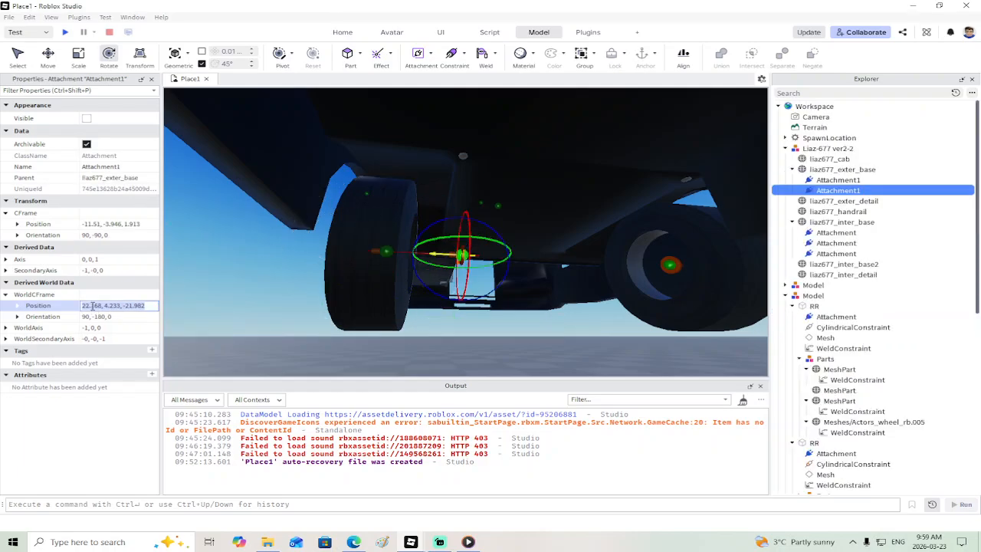
type("20.487, 4.233, -21.982")
key("Return")
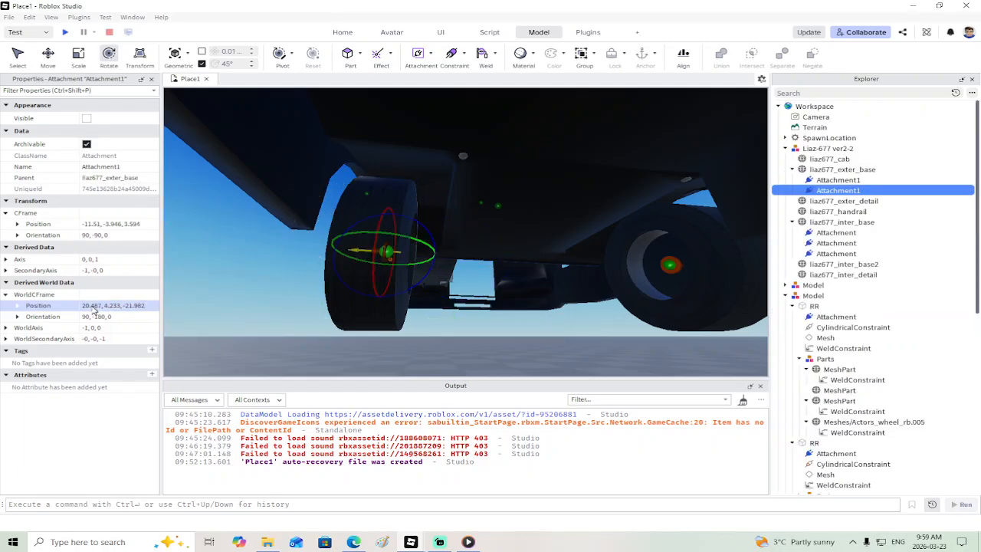
Step: Switch to Media Player, play the recording from about 0:03:10, and return to the Place1 window in Roblox Studio
left_click(468, 542)
left_click(164, 479)
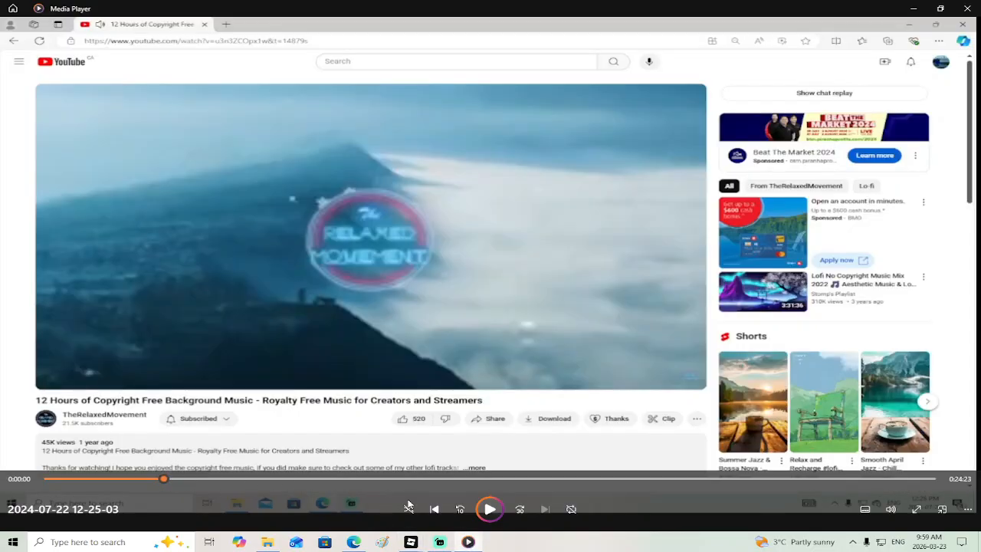
left_click(489, 509)
mouse_move(411, 542)
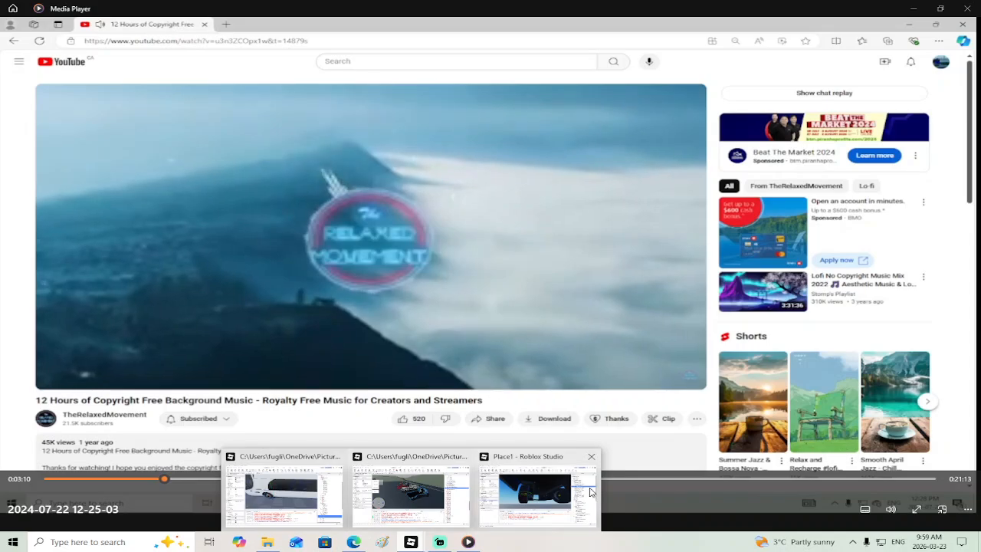
left_click(589, 491)
Step: Check the attachment and limit settings of the duplicated FR wheel's CylindricalConstraint
right_click_drag(499, 324, 505, 320)
scroll(505, 325, "up", 3)
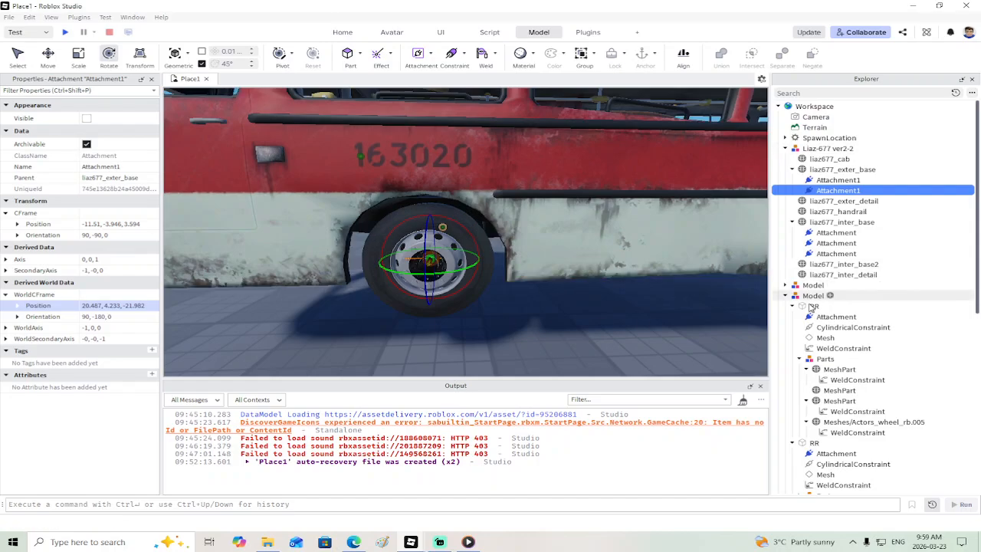
scroll(853, 416, "down", 5)
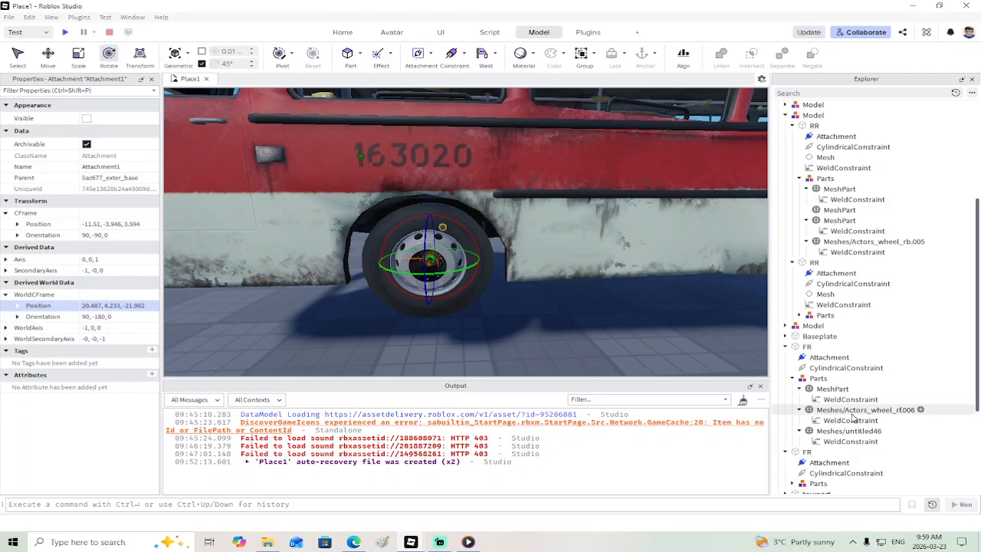
scroll(851, 414, "down", 3)
left_click(834, 383)
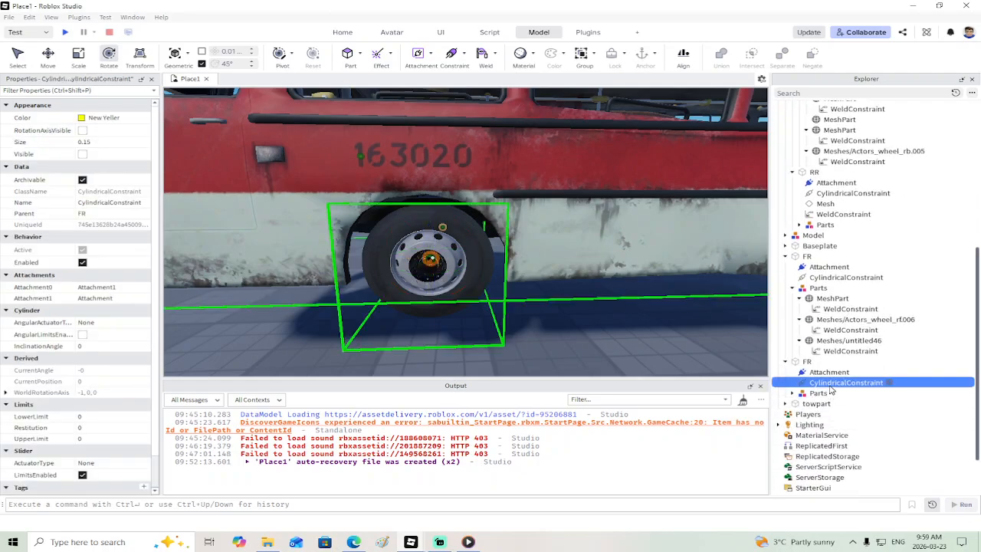
scroll(141, 426, "down", 1)
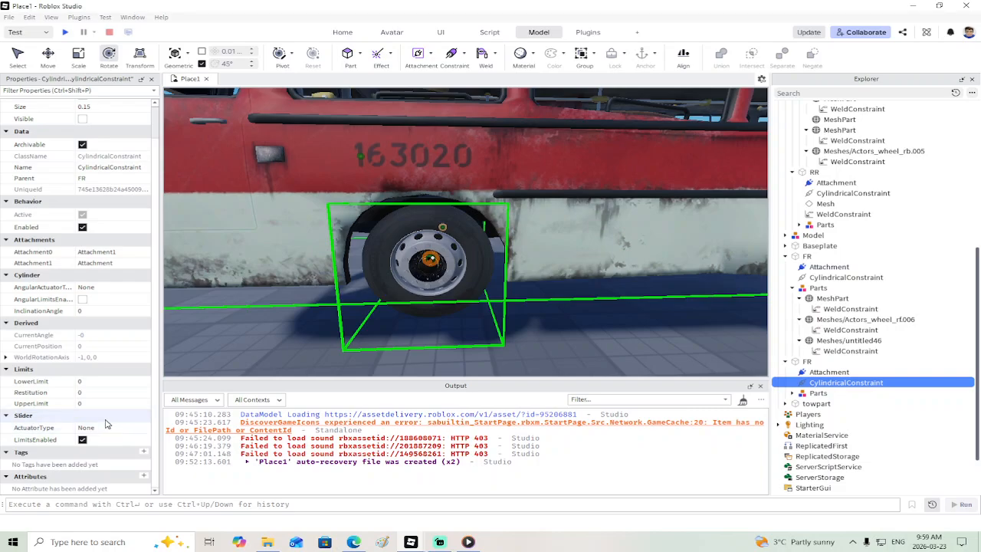
scroll(278, 325, "down", 10)
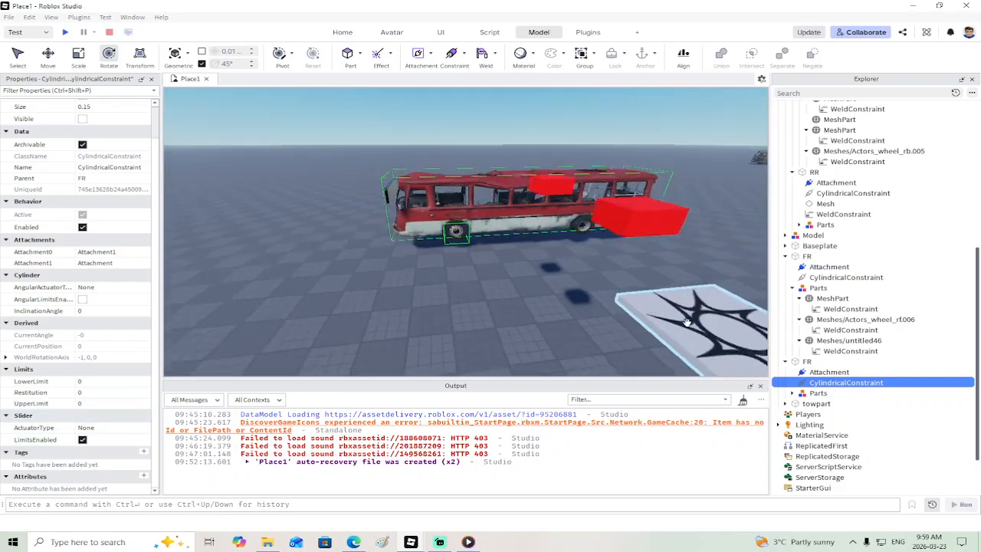
Step: Collapse both FR parts and the RR wheels' Model in the hierarchy, and identify which Model holds the rear wheels
left_click(787, 362)
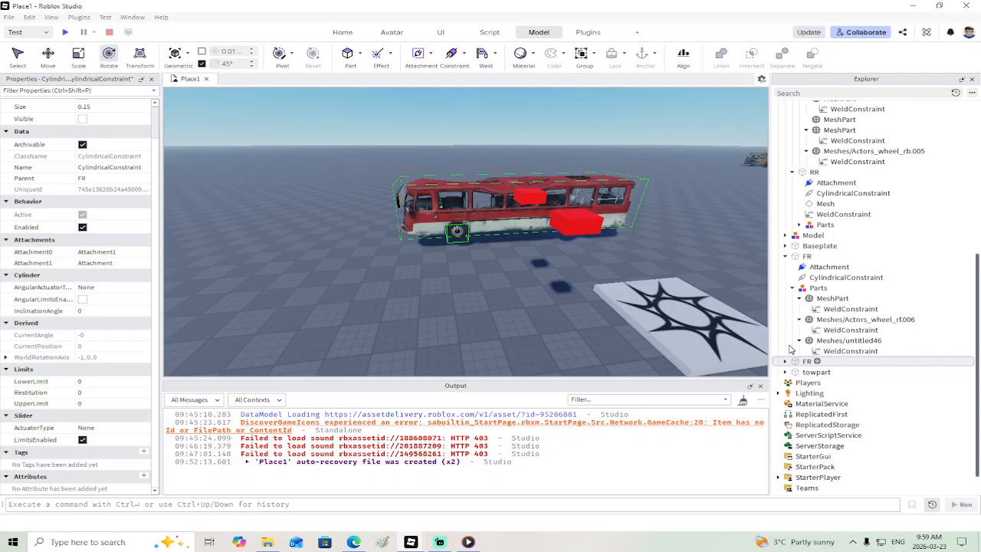
left_click(790, 258)
left_click(786, 257)
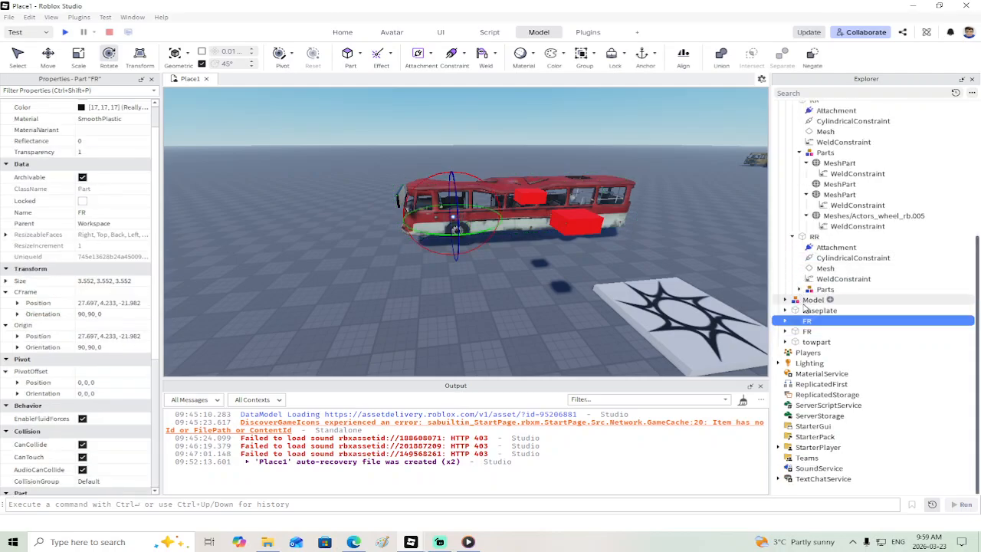
scroll(793, 223, "up", 3)
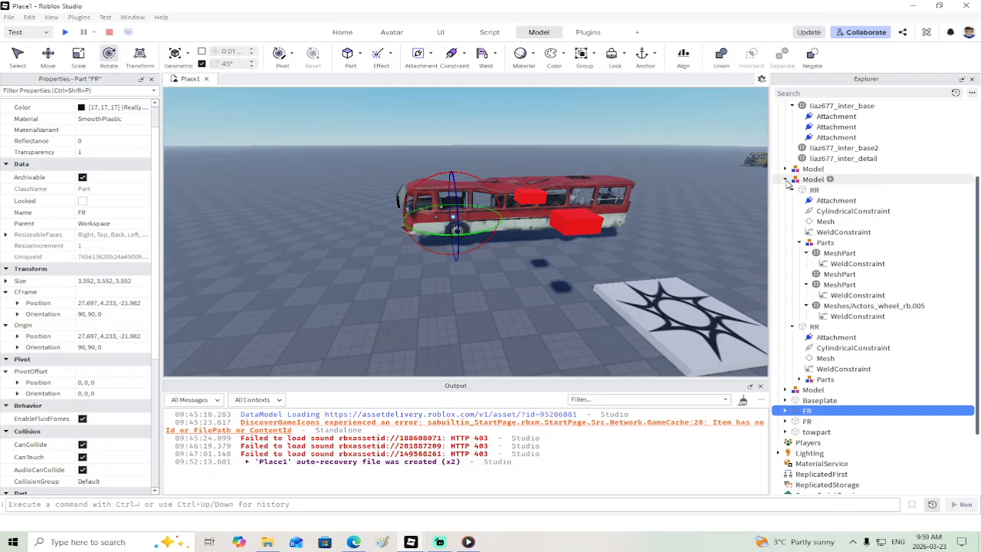
left_click(785, 179)
left_click(813, 300)
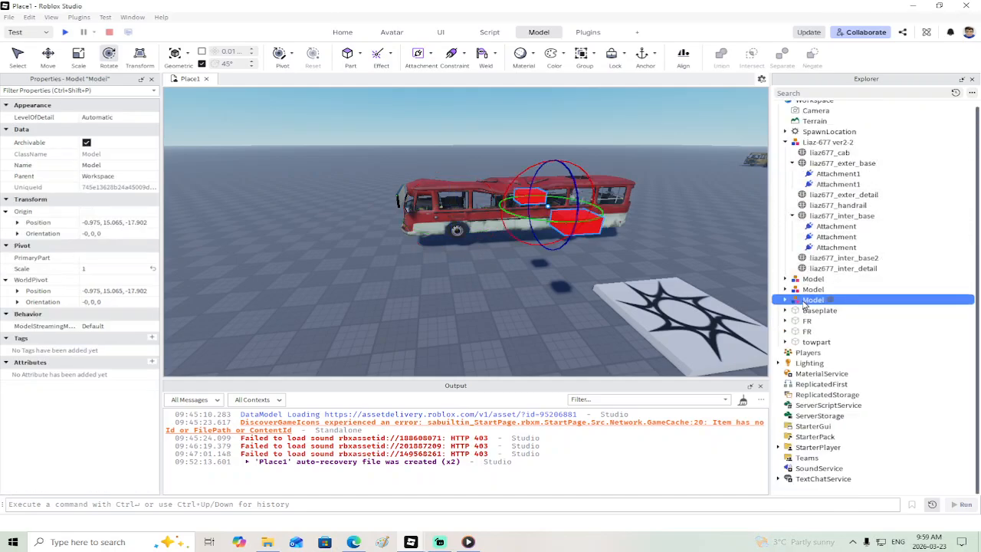
scroll(662, 258, "up", 5)
left_click(570, 244)
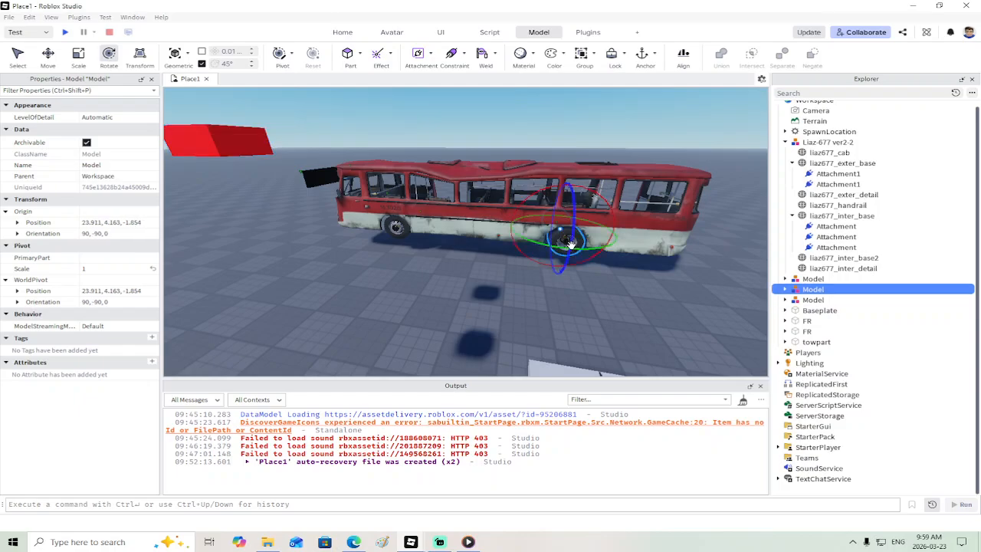
Step: Move both FR wheel parts into the Model that holds the RR wheels and collapse that Model
left_click(803, 321)
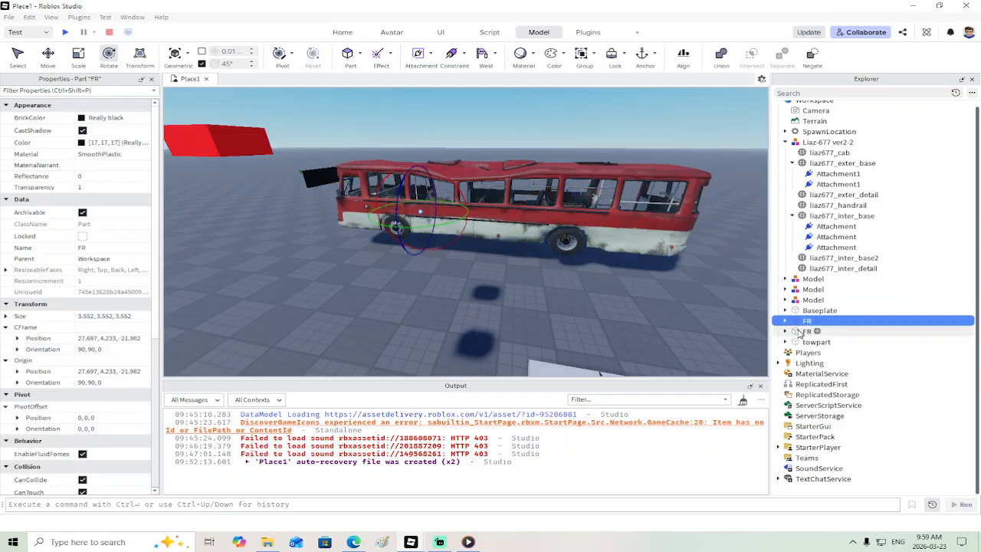
left_click(805, 332, "ctrl")
left_click_drag(797, 324, 803, 292)
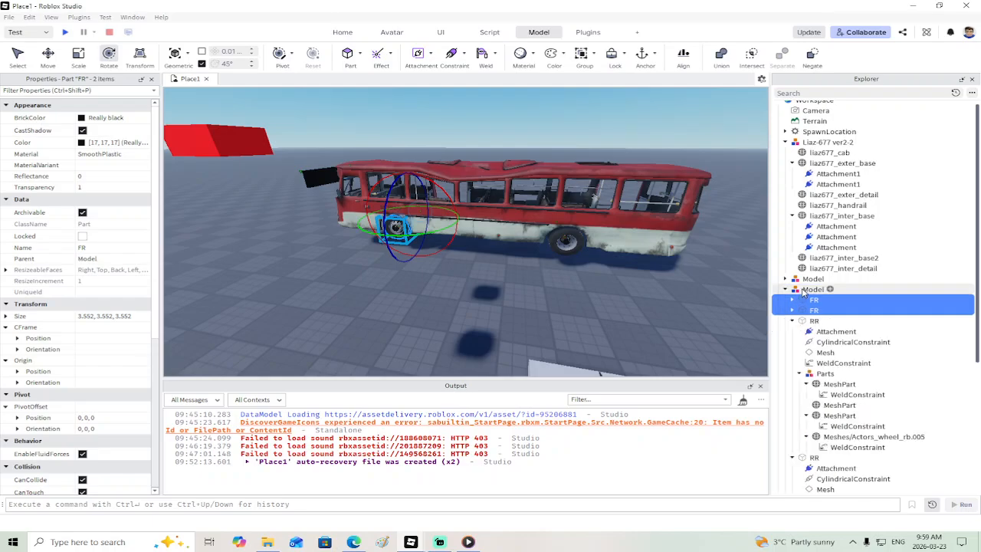
left_click(788, 289)
left_click(811, 296)
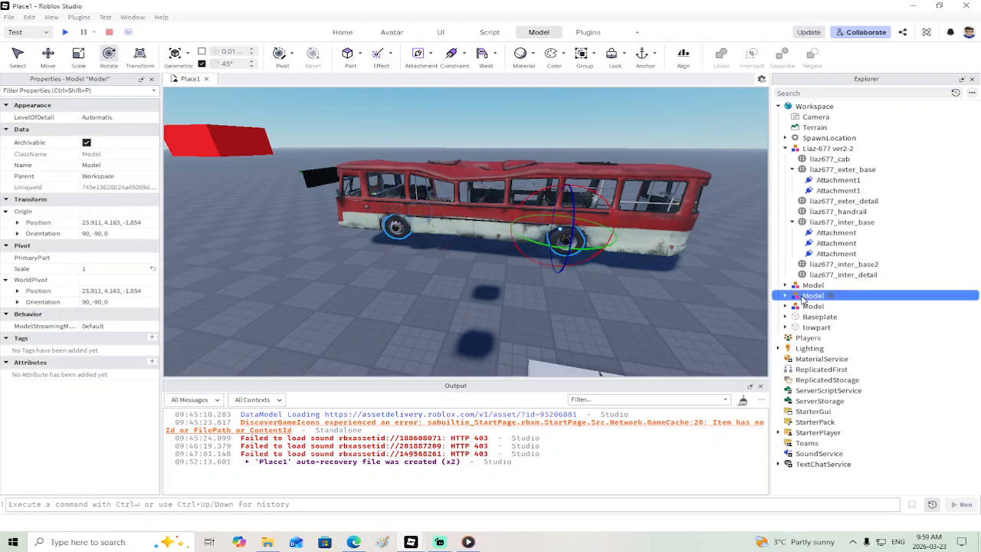
Step: Move the wheels' Model into Liaz-677 ver2-2, rename the bus model scrapbus, and collapse its exter_base and inter_base entries
left_click_drag(817, 232, 819, 150)
left_click(819, 150)
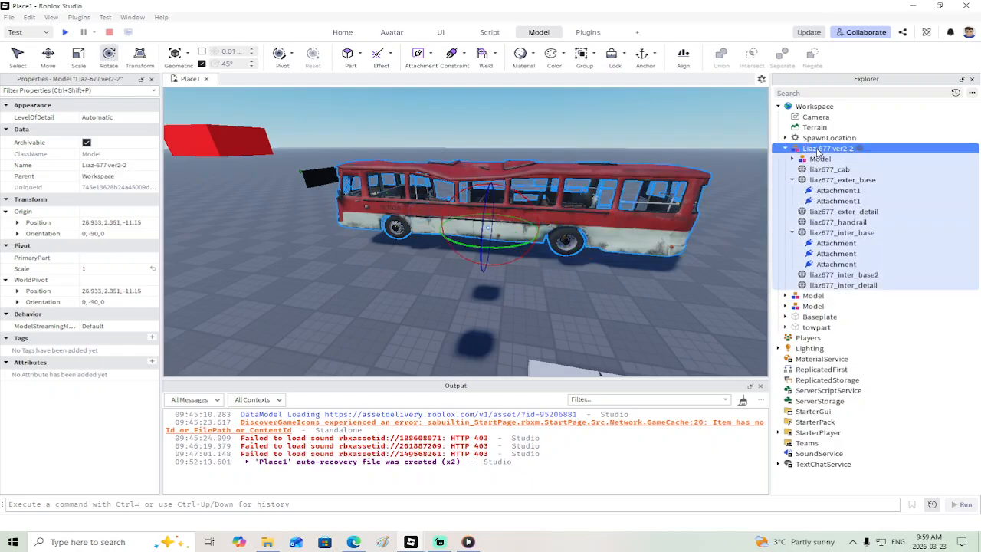
left_click(819, 148)
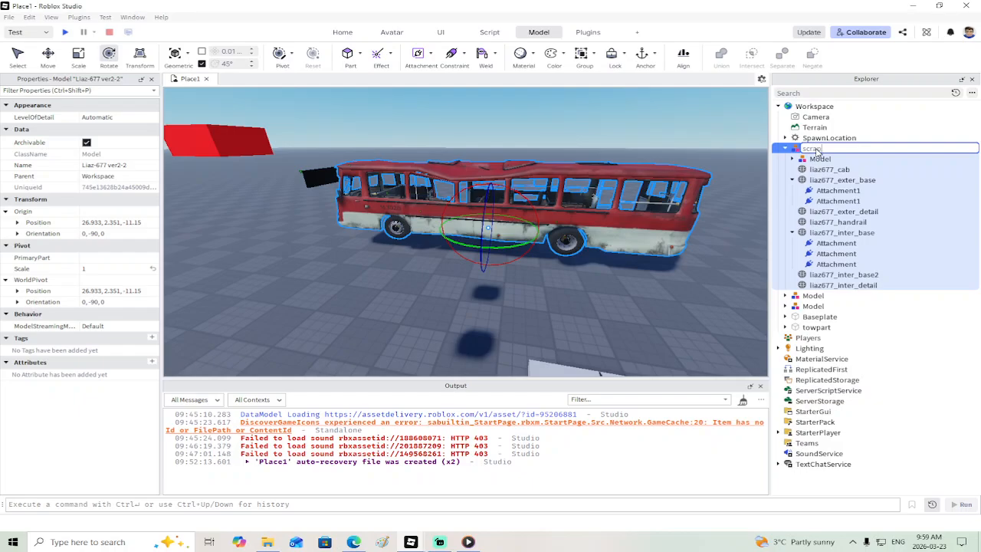
type("scrapbus")
key("Return")
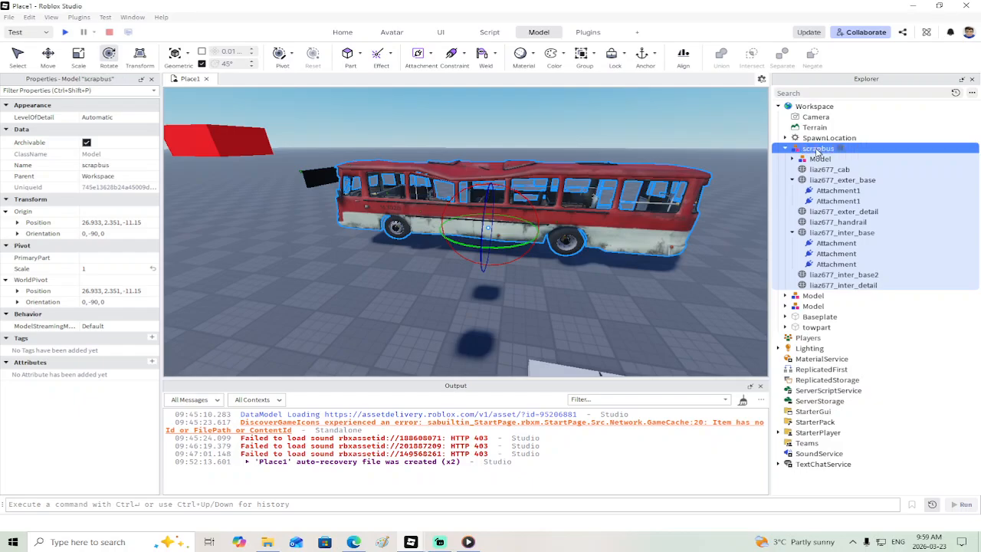
left_click(792, 180)
left_click(793, 213)
Step: Delete the existing WeldConstraint from the black towpart in front of the bus
key("a")
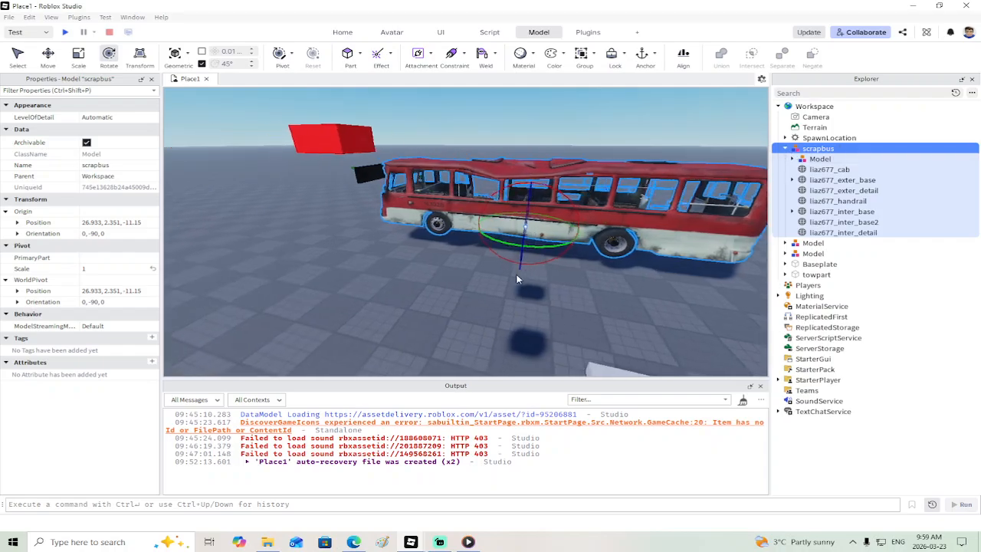
right_click_drag(519, 278, 501, 247)
left_click(616, 226)
right_click_drag(618, 226, 690, 257)
key("s")
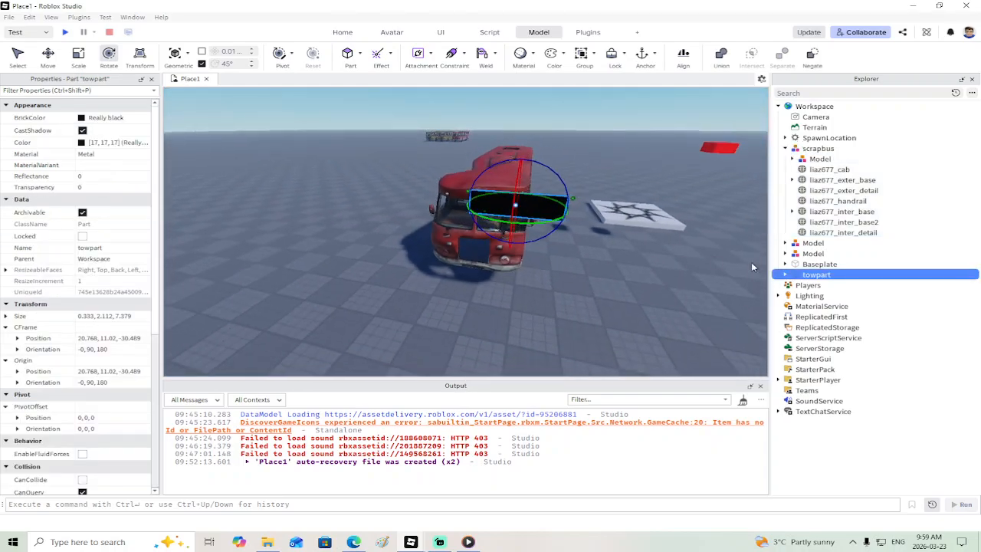
left_click(786, 275)
left_click(801, 286)
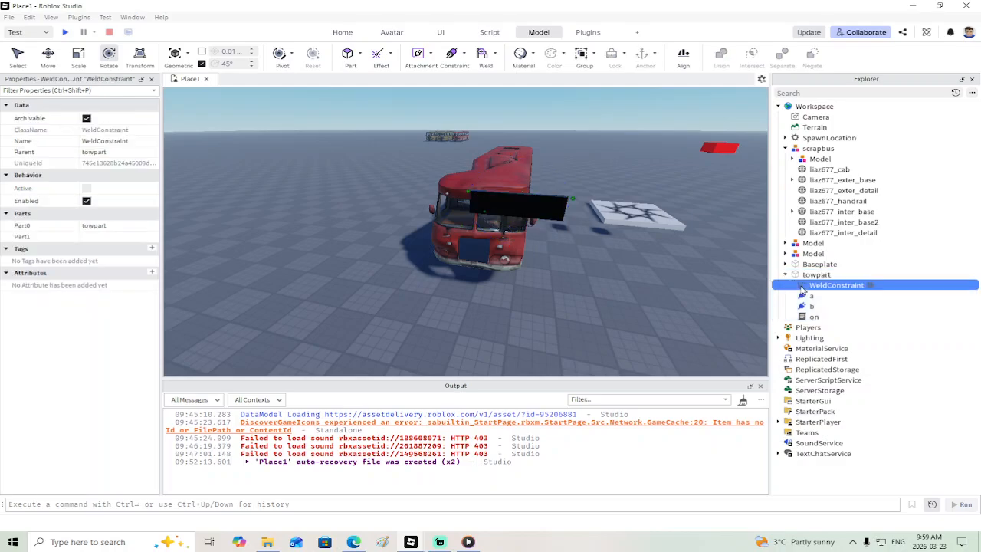
key("Delete")
Step: Move towpart sideways to about X 23.739 and lower it to about Y 4.609 in front of the bus
left_click(556, 209)
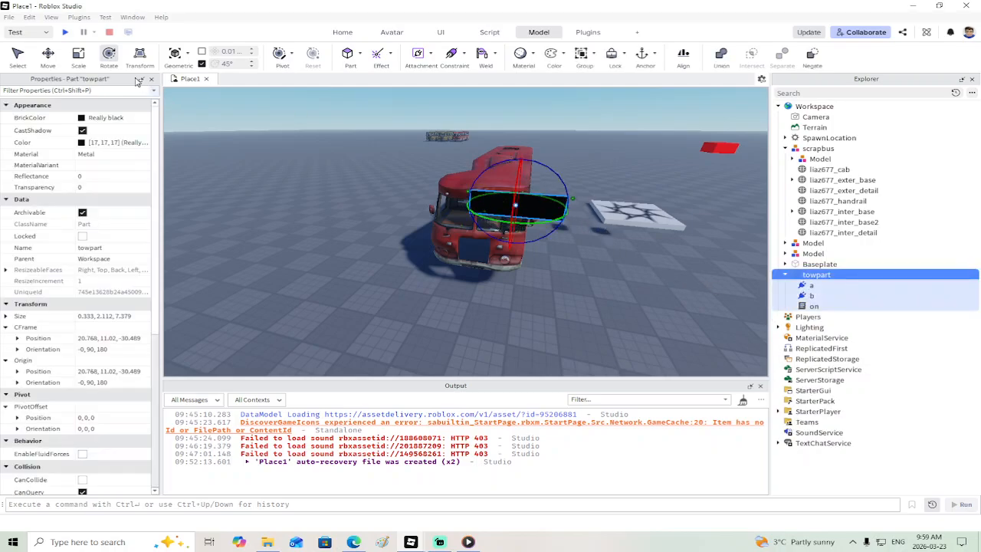
left_click(50, 55)
right_click_drag(246, 161, 414, 187)
key("a")
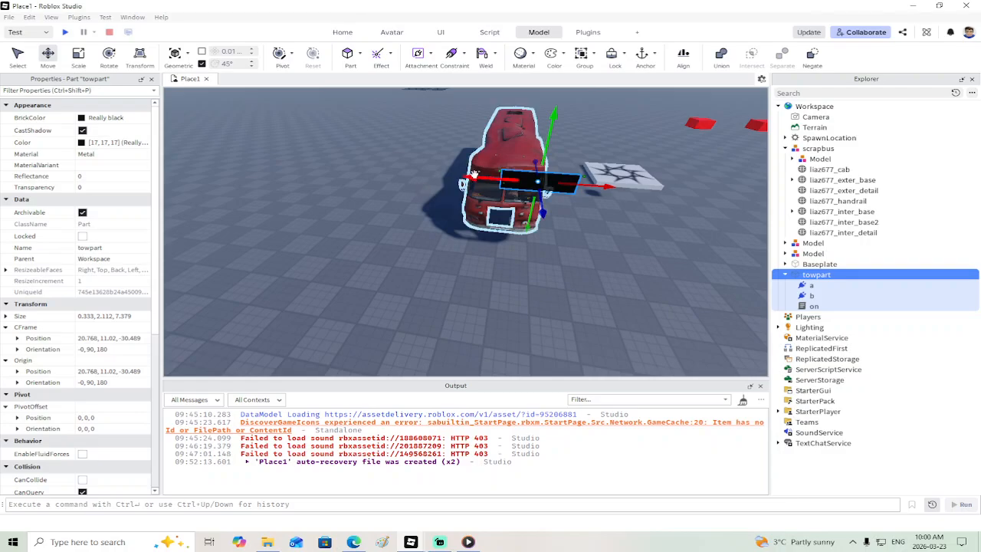
left_click_drag(474, 173, 445, 184)
left_click_drag(516, 127, 509, 180)
Step: Move towpart 8.712 studs back under the bus and position it between the front wheels at 23.997, 4.348, -21.777
key("w")
mouse_move(509, 181)
right_mouse_down()
mouse_move(512, 194)
mouse_move(510, 185)
right_mouse_up()
key("d")
key("s")
left_click_drag(452, 219, 570, 224)
key("w")
right_click_drag(570, 224, 569, 226)
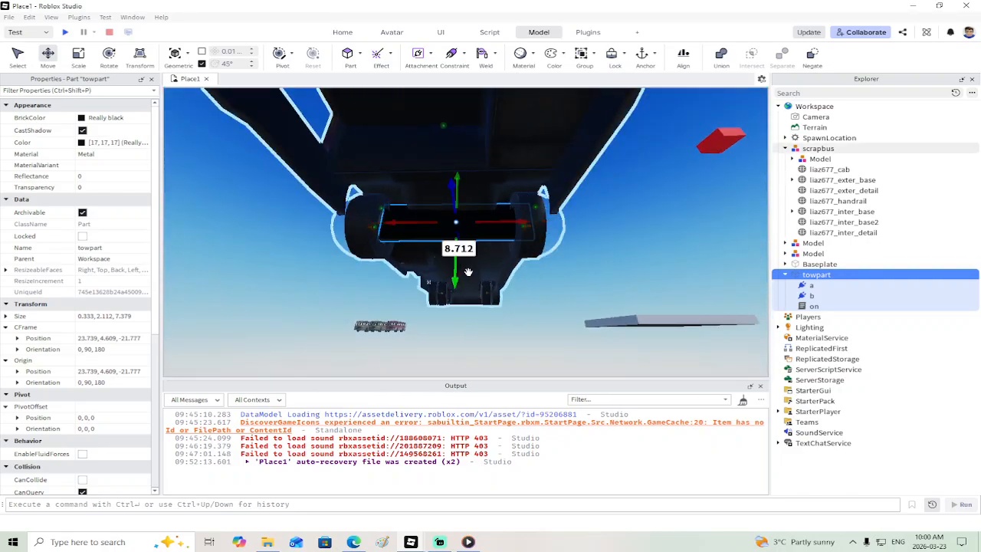
left_click_drag(454, 247, 469, 275)
left_click_drag(512, 228, 507, 227)
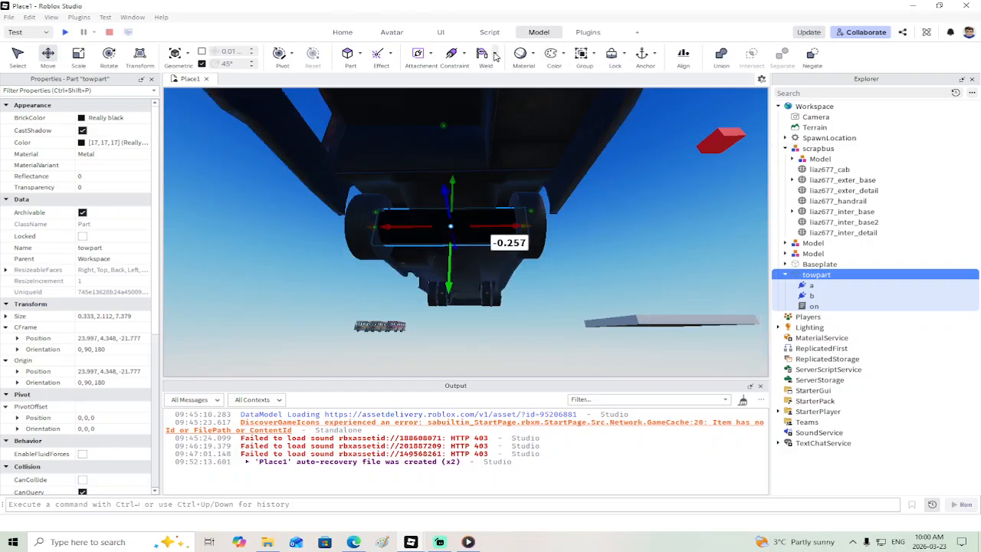
Step: Weld towpart to liaz677_inter_base with a new WeldConstraint
left_click(494, 56)
left_click(467, 121)
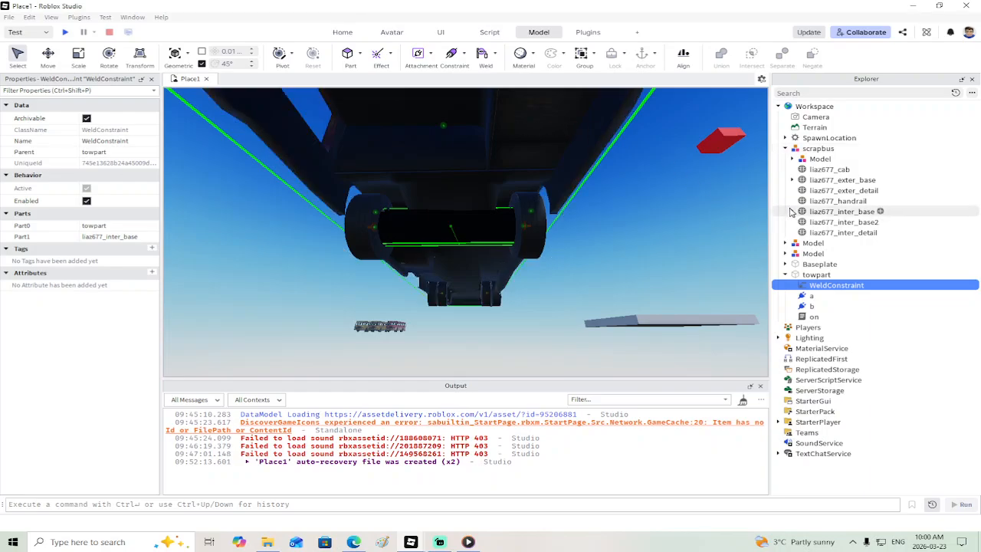
Step: Delete the Model standing in the distance behind scrapbus
left_click(811, 150)
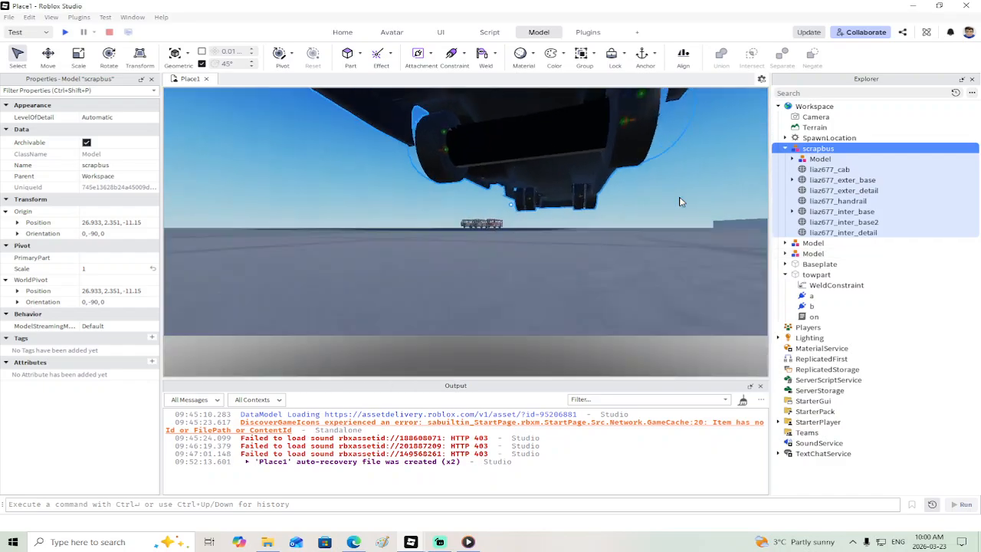
key("f")
scroll(680, 201, "down", 5)
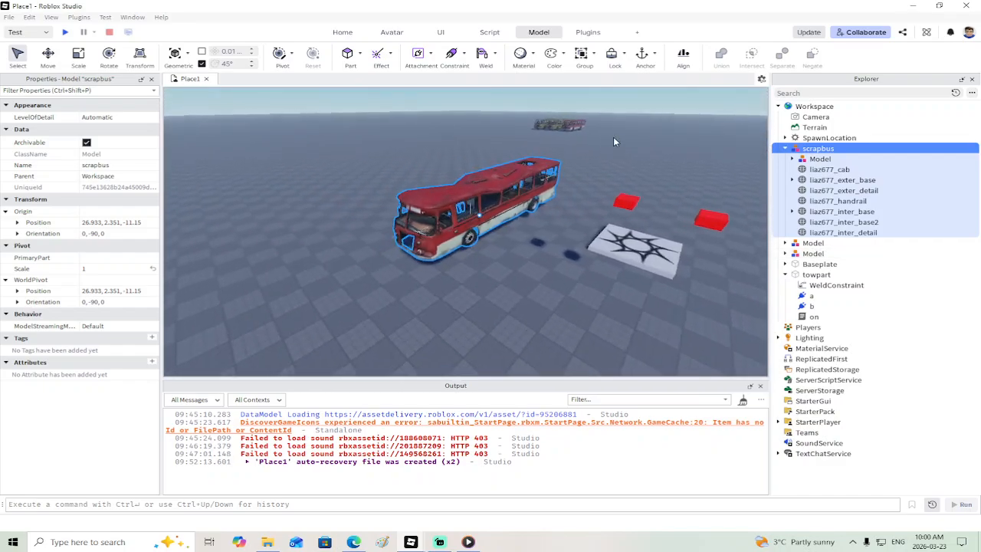
left_click(566, 127)
key("Delete")
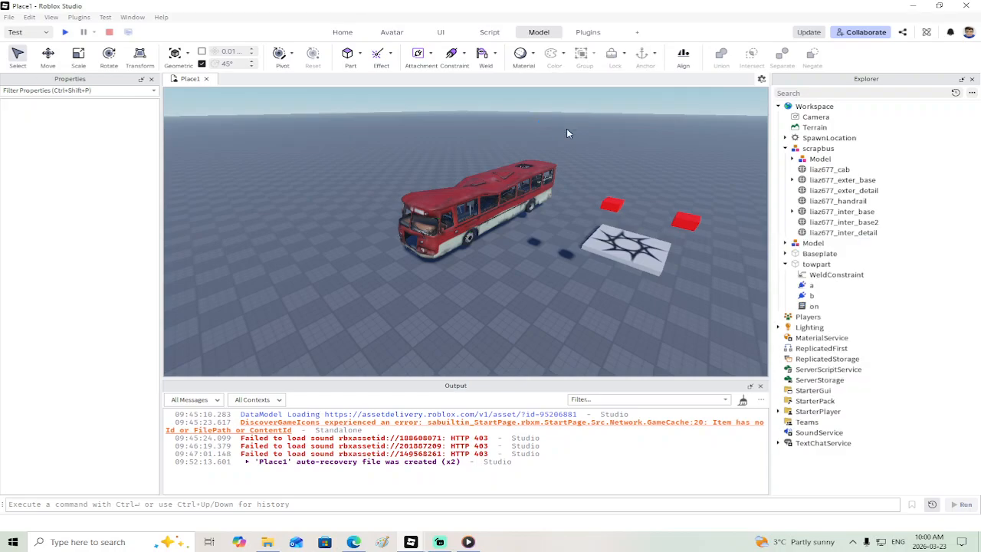
Step: Move the Model of two red blocks sideways 25.088 studs over the bus, to X 24.113
key("a")
right_click_drag(567, 128, 563, 137)
scroll(574, 144, "down", 4)
left_click(538, 168)
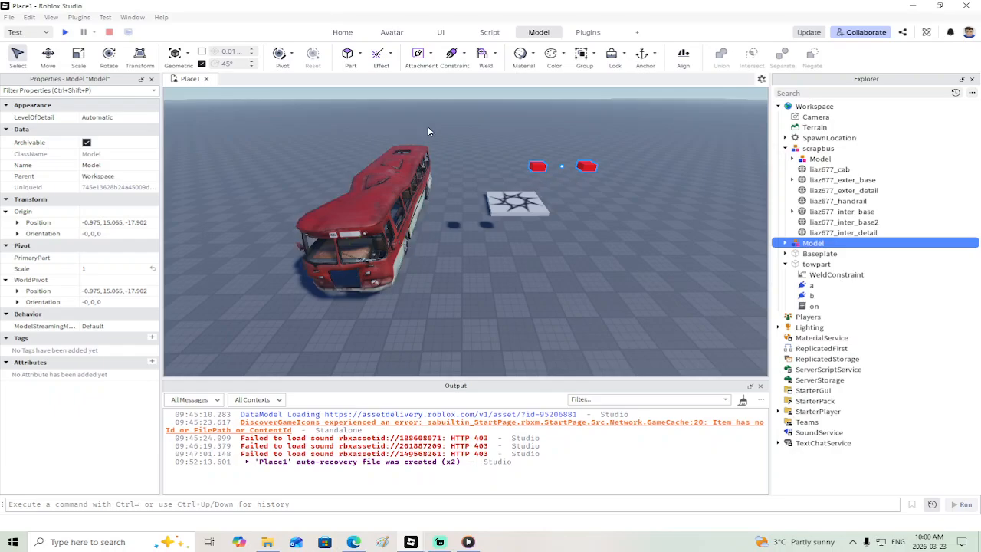
left_click_drag(493, 166, 376, 176)
key("w")
right_click_drag(450, 193, 451, 193)
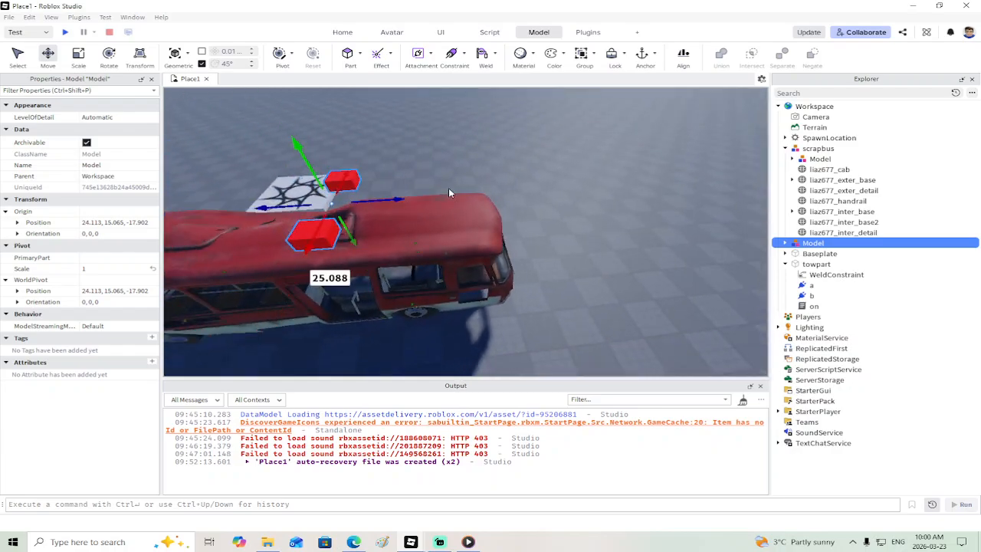
Step: Move the red-block Model forward and down onto the bus's front roof corners, at about 24.113, 12.47, -28.29
left_click_drag(393, 197, 546, 201)
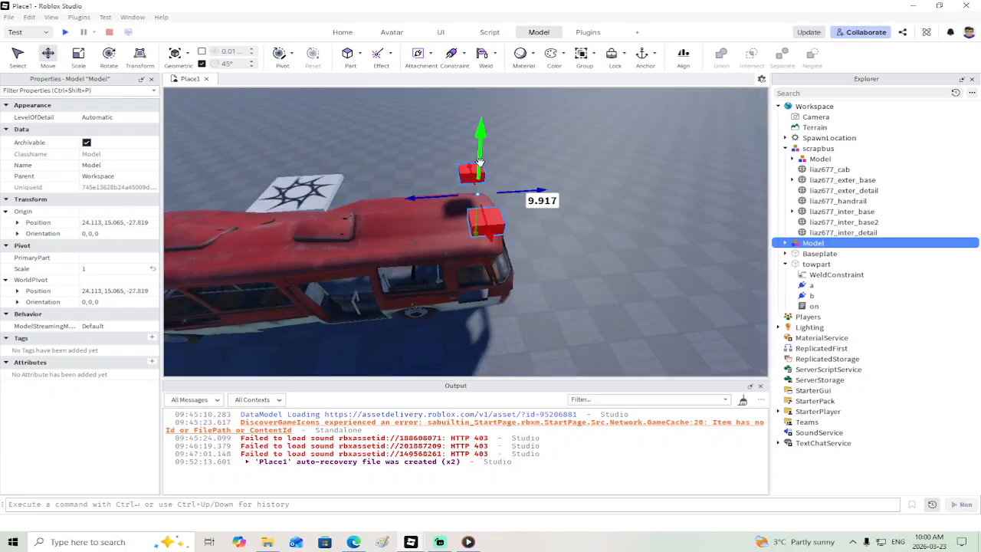
left_click_drag(480, 164, 481, 192)
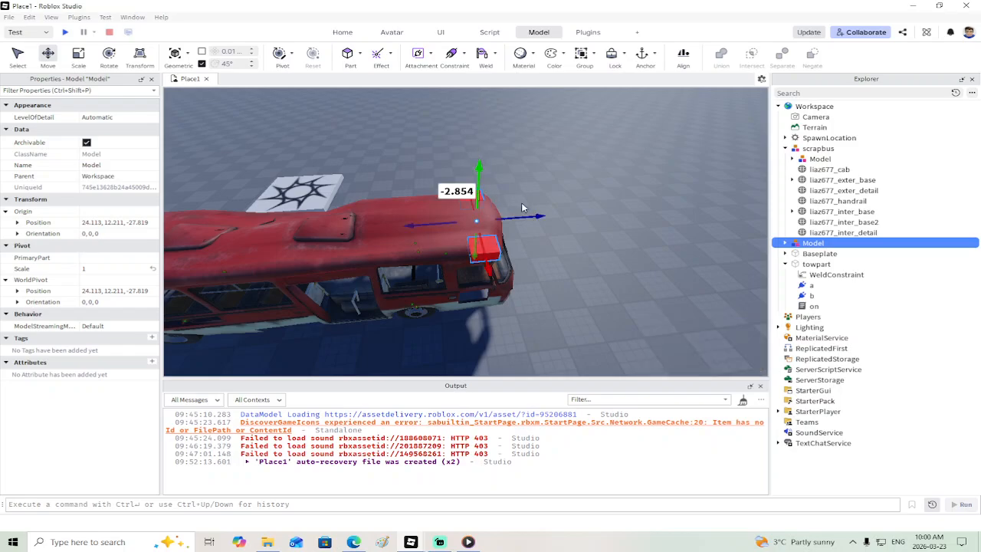
left_click_drag(527, 216, 536, 225)
left_click_drag(483, 166, 486, 168)
key("d")
right_click_drag(519, 198, 506, 199)
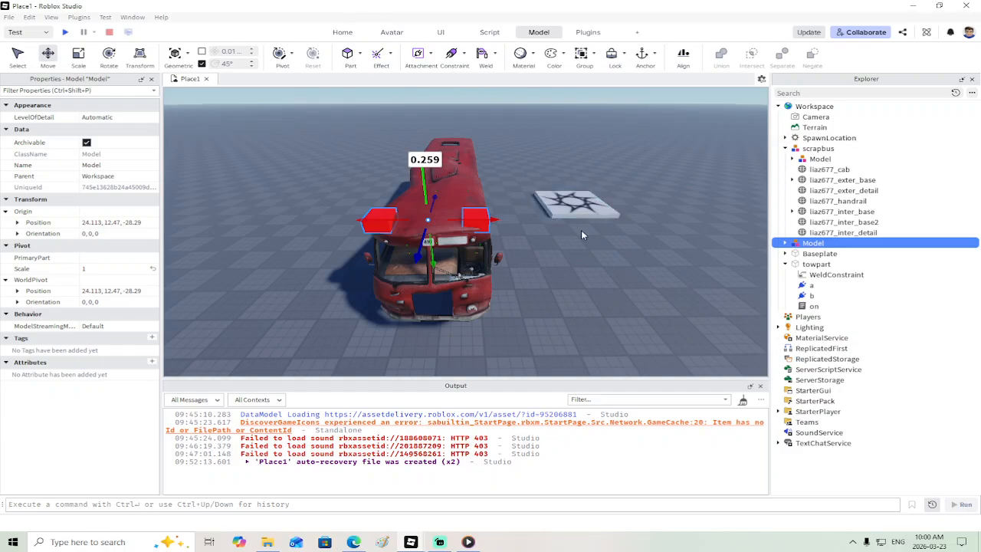
Step: Make the red-block Model a child of scrapbus
right_click_drag(581, 230, 580, 230)
key("d")
left_click_drag(807, 165, 807, 164)
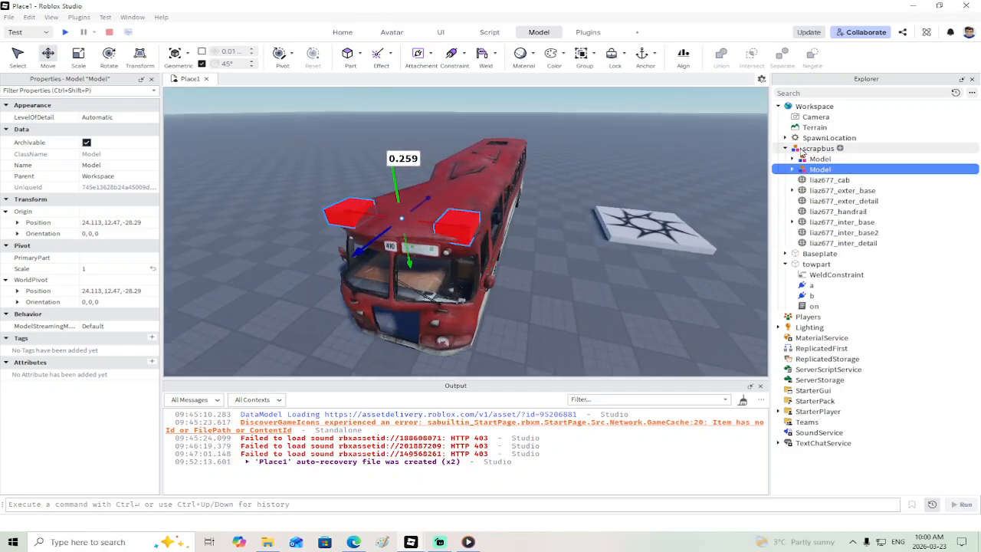
Step: Delete the old WeldConstraint from each of the two winchparts in the nested Model
left_click(793, 170)
left_click(814, 192)
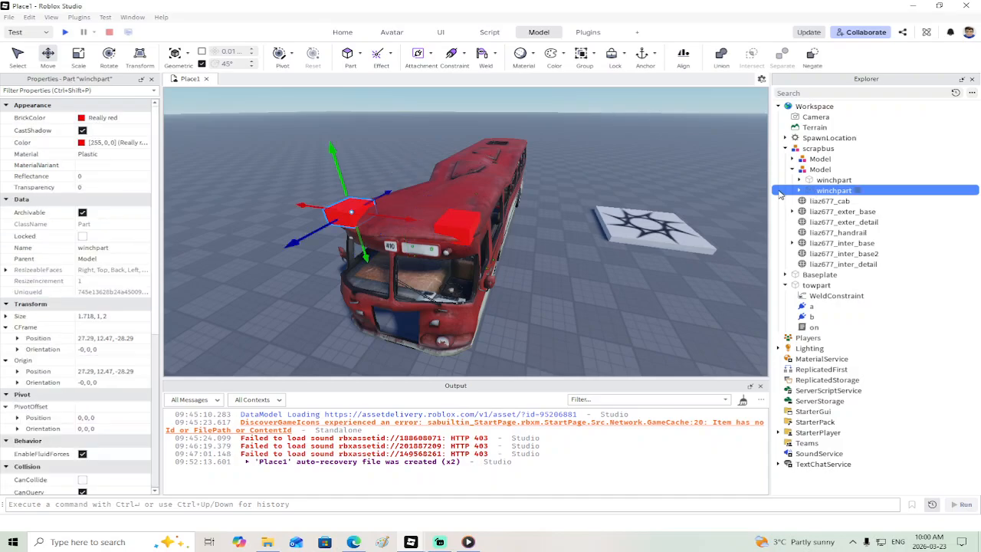
left_click(800, 190)
left_click(799, 179)
left_click(822, 190)
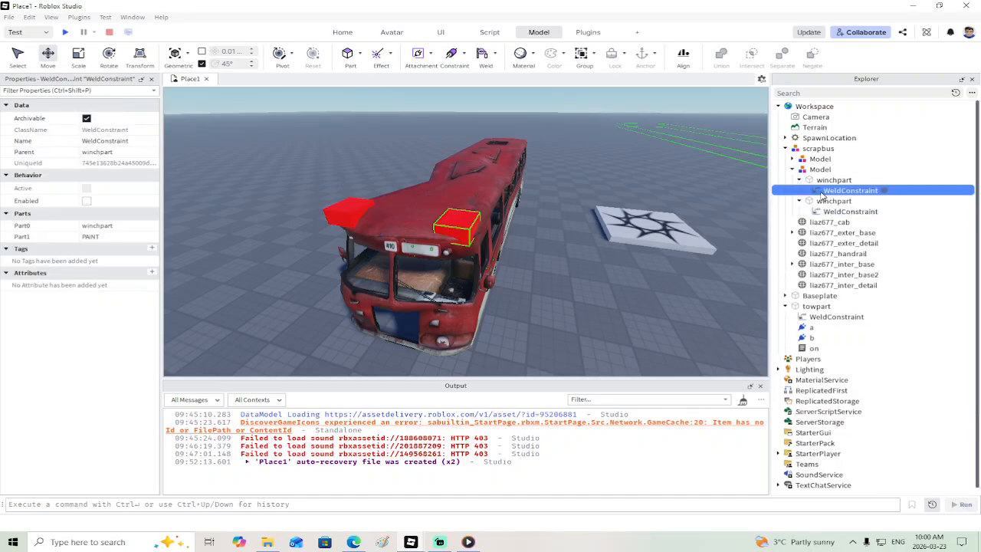
key("Delete")
left_click(822, 201)
key("Delete")
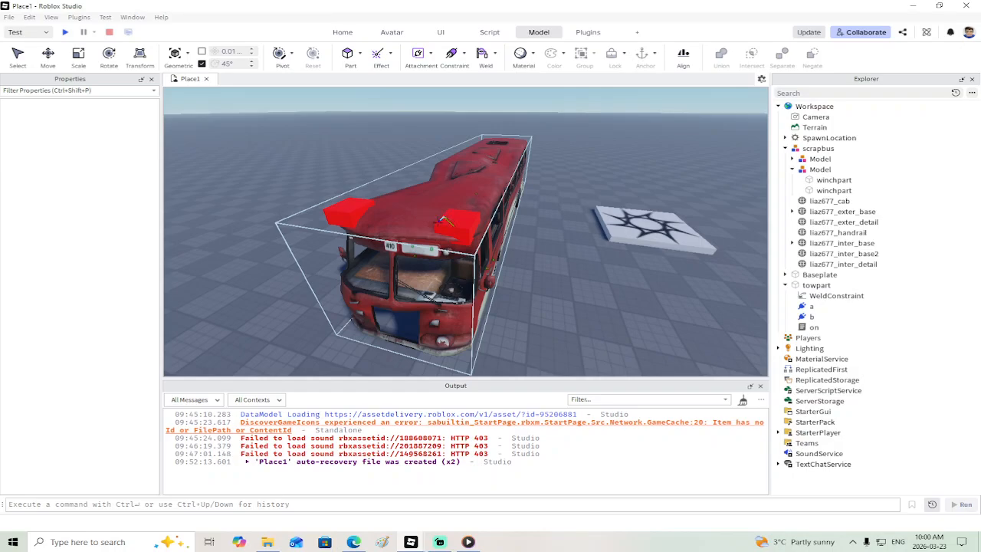
Step: Check towpart's WeldConstraint, and weld each winchpart to liaz677_exter_base with its own new WeldConstraint
left_click(817, 285)
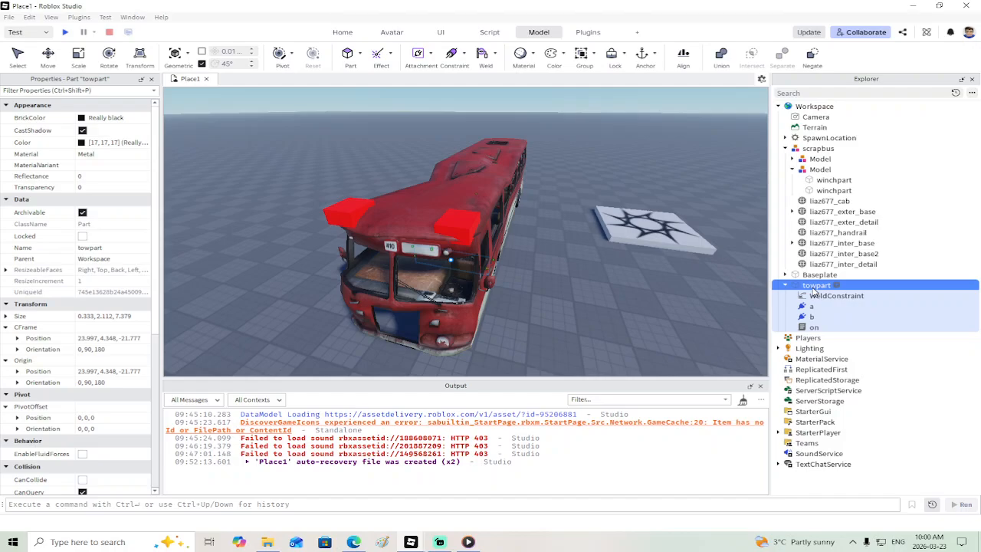
left_click(828, 295)
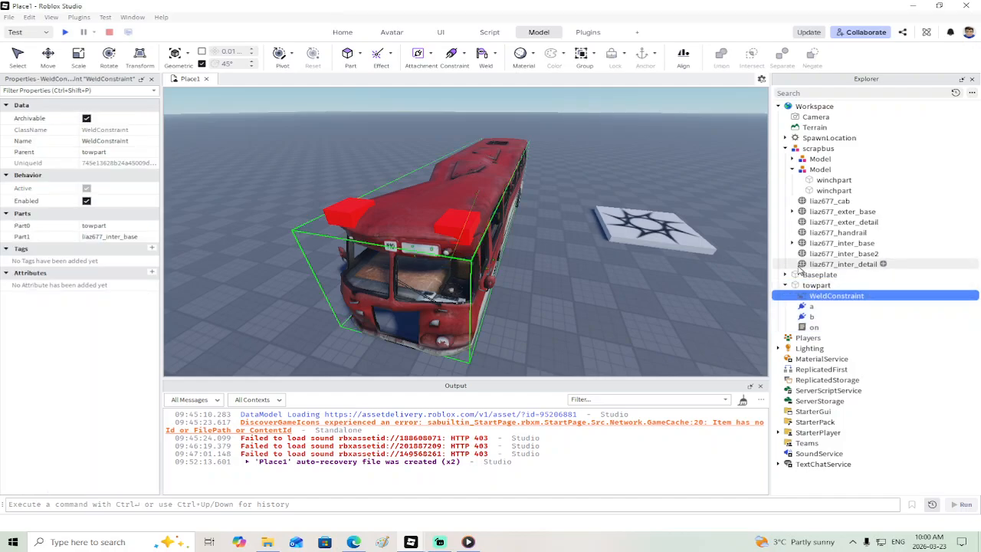
left_click(834, 191)
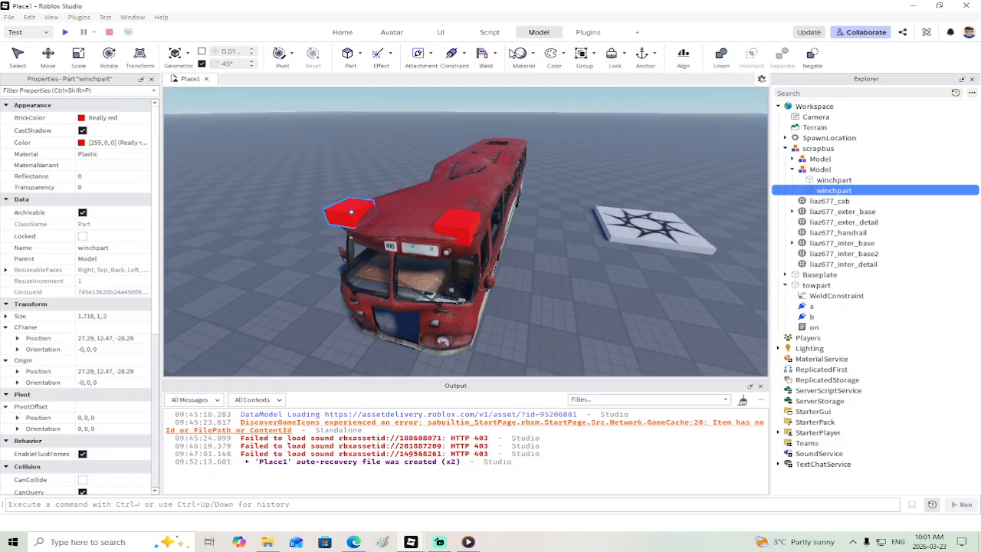
left_click(426, 210)
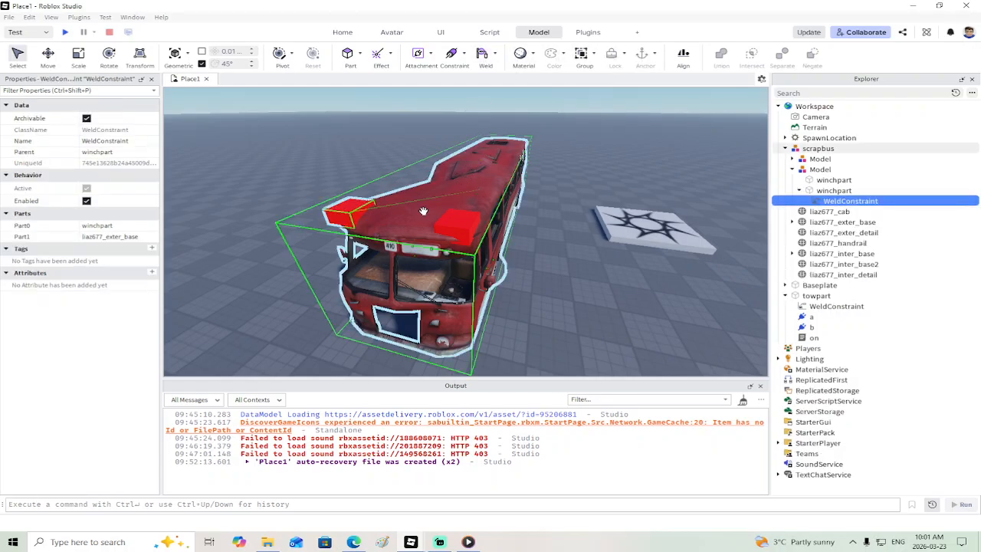
left_click(459, 217)
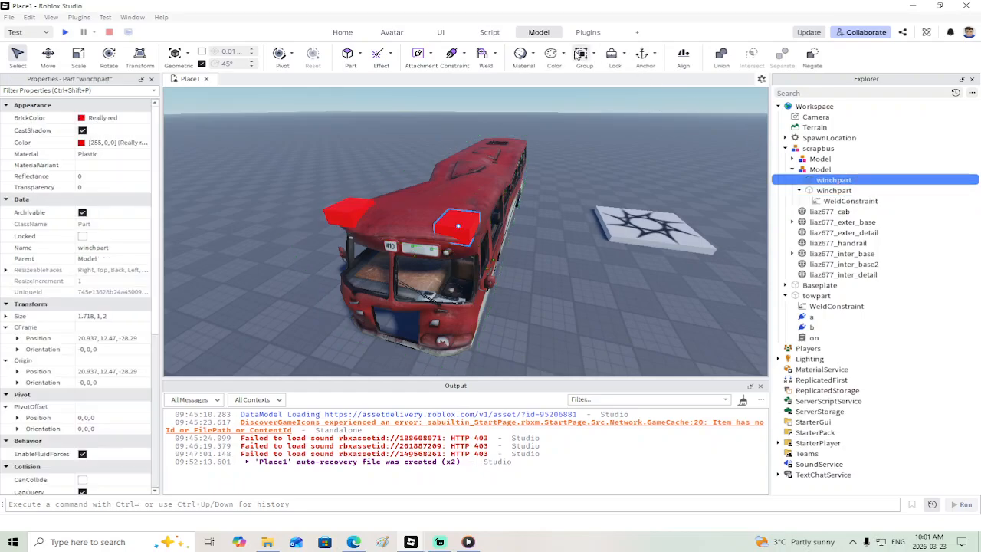
left_click(484, 53)
left_click(433, 200)
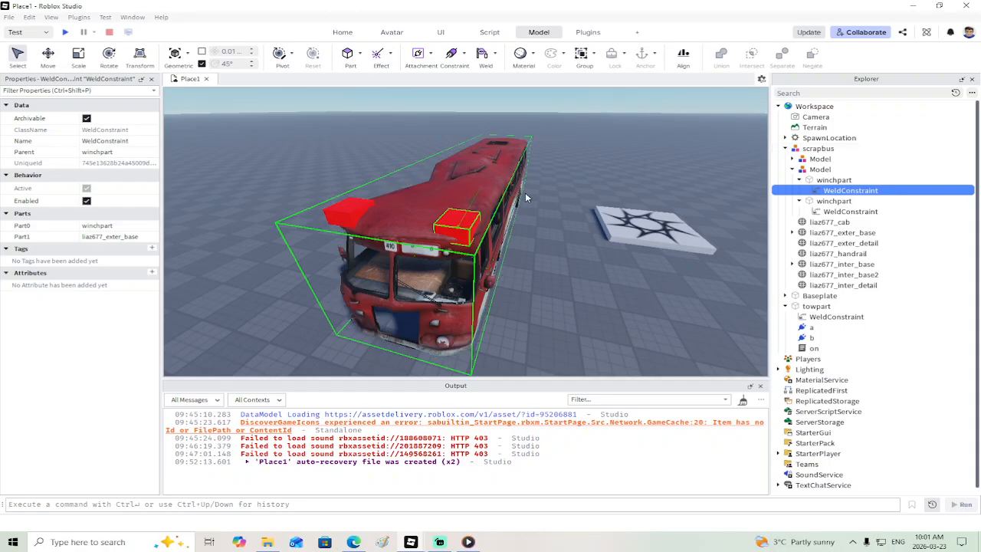
Step: Duplicate both winchparts and move the copies along the bus to its rear roof corners
left_click(820, 169)
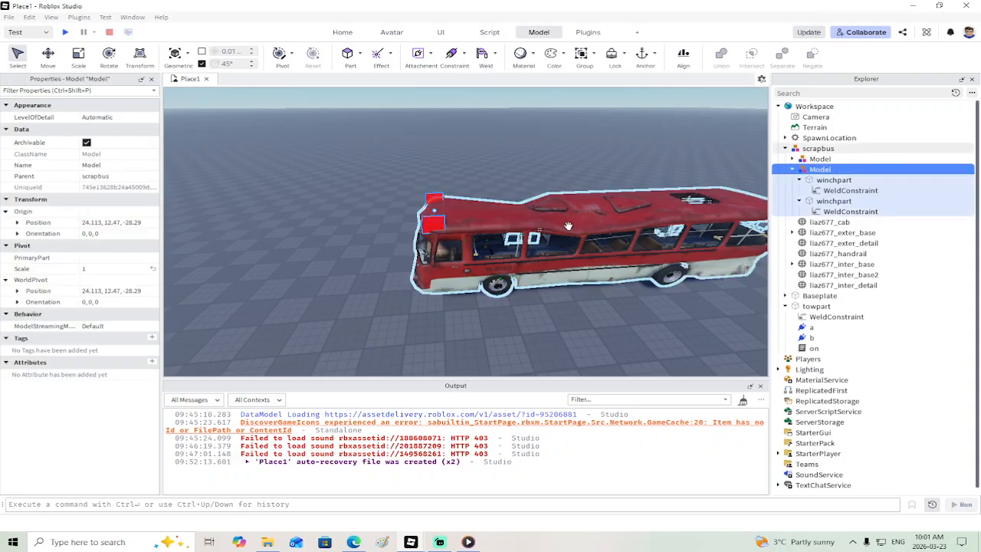
left_click(800, 179)
left_click(800, 190)
left_click(818, 181)
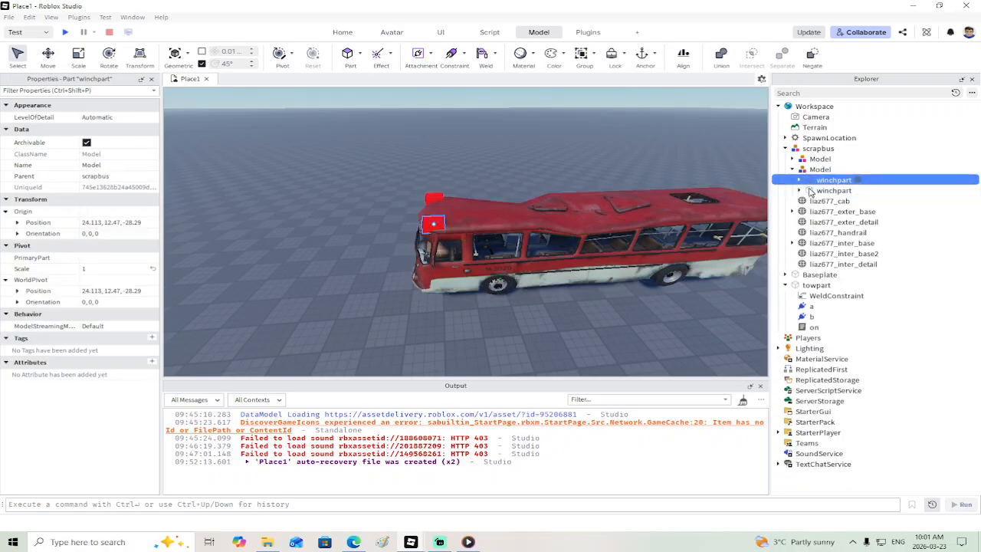
left_click(817, 191, "ctrl")
right_click_drag(605, 189, 634, 199)
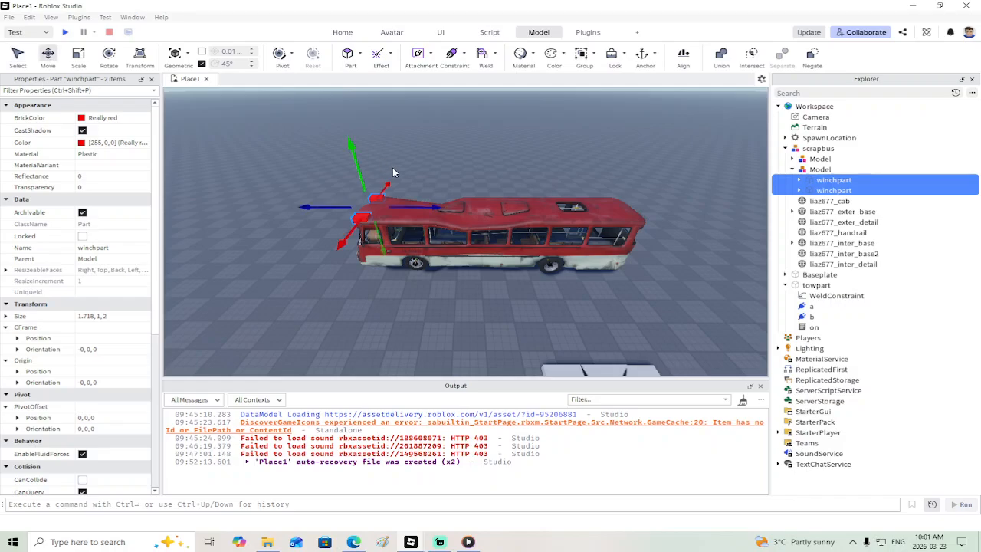
right_click(445, 194)
left_click(471, 75)
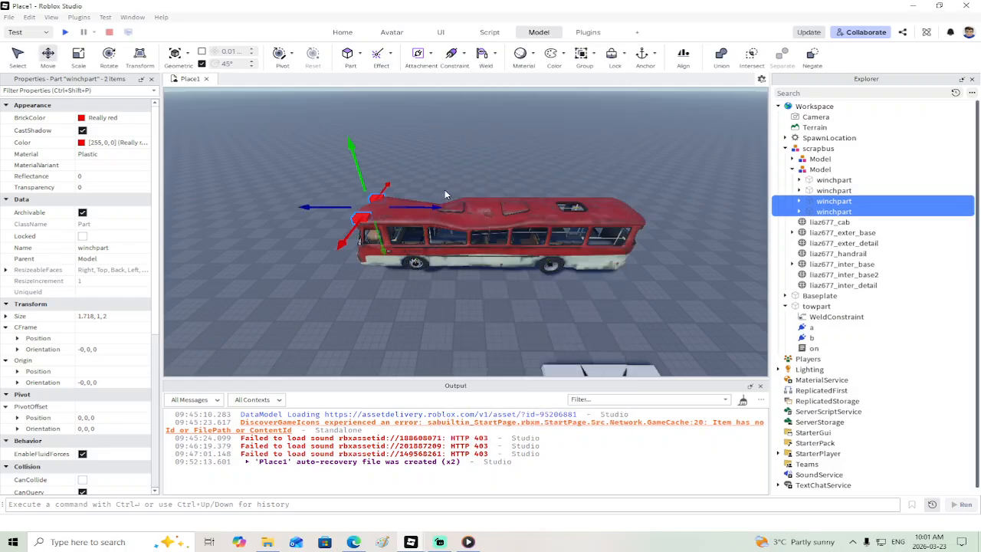
left_click_drag(444, 194, 541, 210)
right_click_drag(459, 244, 460, 244)
Step: Copy the scrapbus model and paste it into the towtrucktest2026.rbxl place
left_click(459, 243)
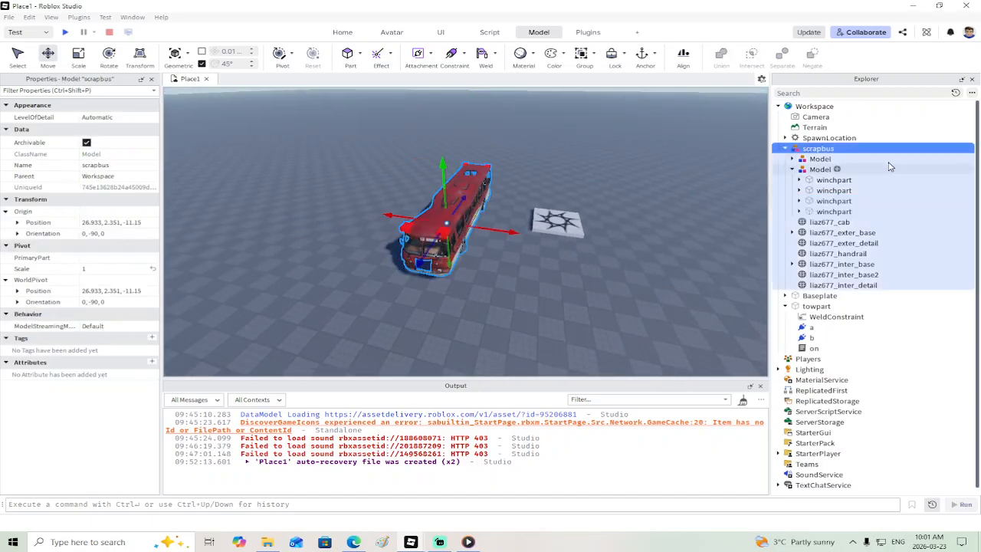
left_click(785, 149)
right_click(803, 150)
left_click(819, 167)
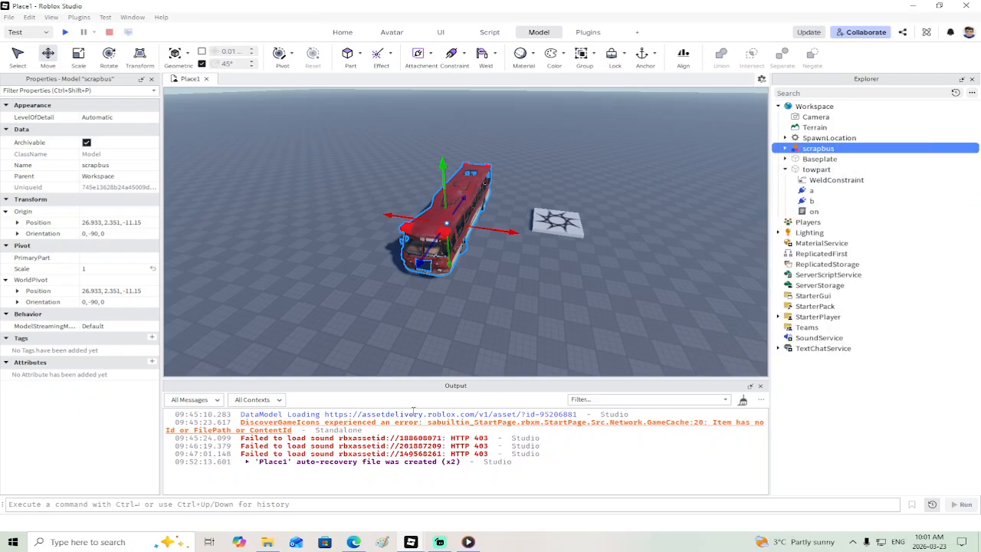
mouse_move(418, 544)
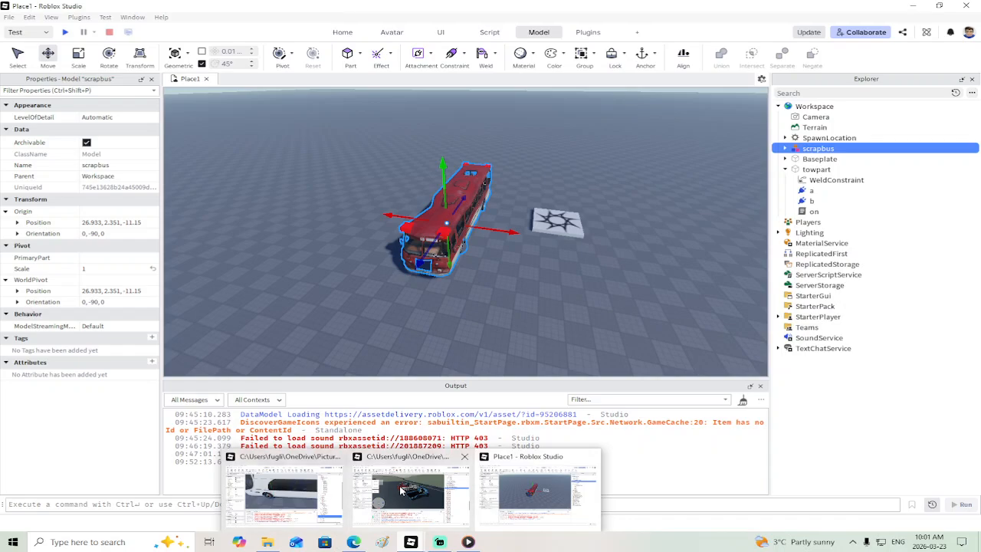
left_click(292, 491)
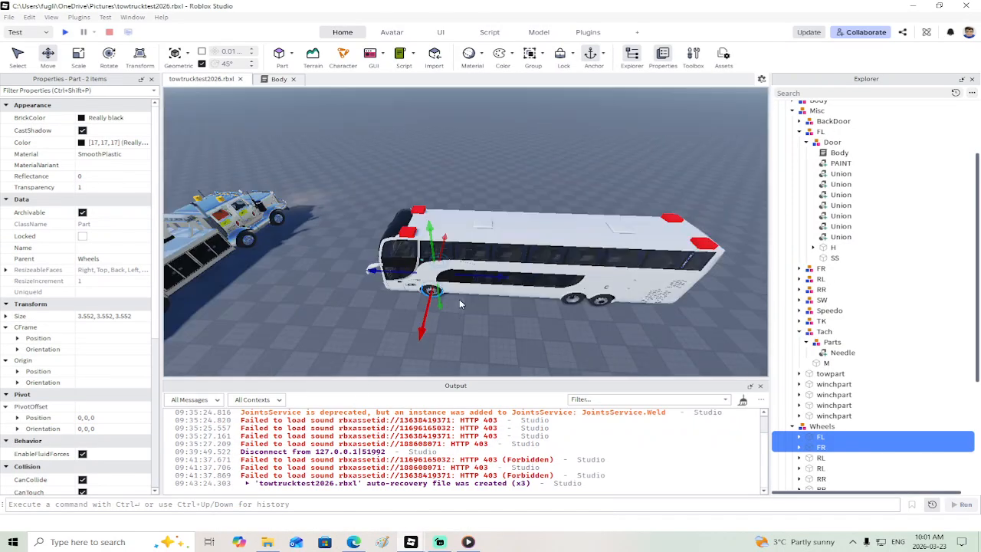
right_click_drag(449, 295, 449, 267)
right_click(448, 269)
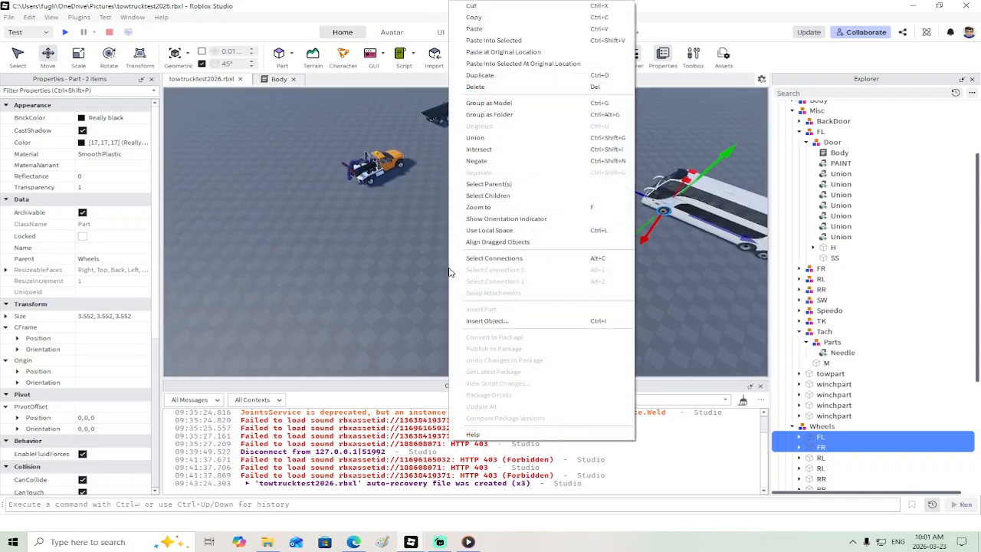
left_click(487, 29)
Step: Move the pasted scrapbus to open ground at -76.181, -0.036, 25.32 and rotate it to a Y orientation of 180 degrees
left_click_drag(650, 220, 657, 178)
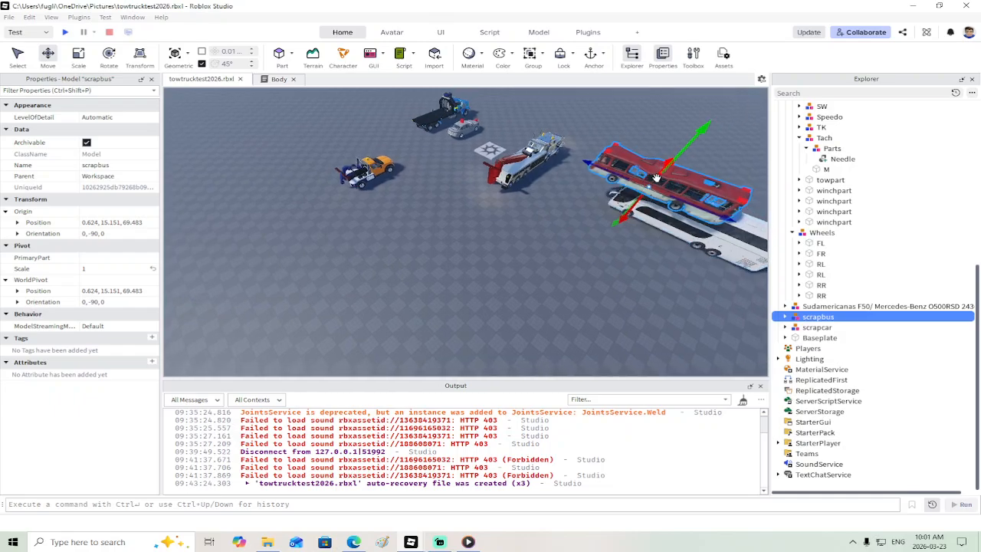
left_click_drag(618, 217, 389, 265)
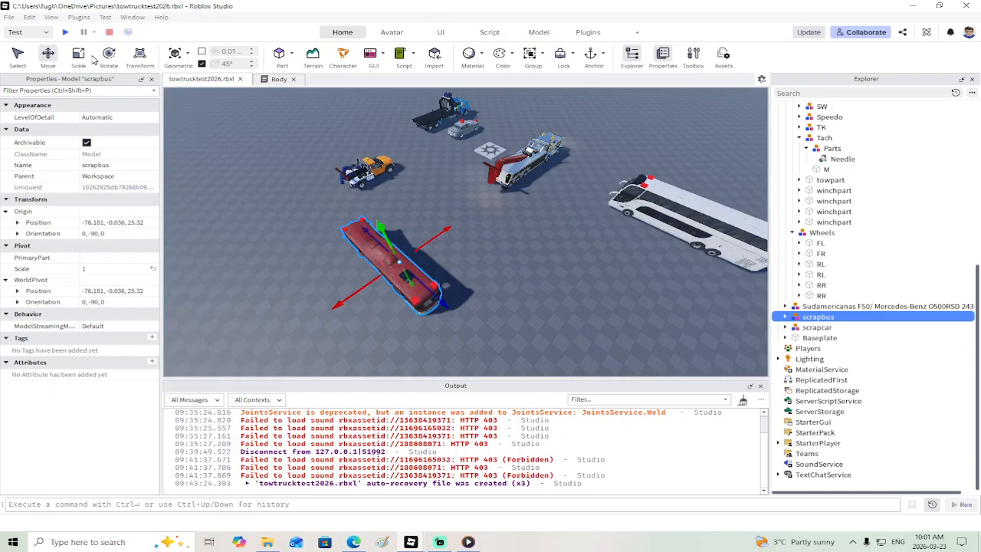
left_click(109, 56)
left_click_drag(368, 315, 573, 249)
scroll(573, 249, "up", 3)
scroll(573, 249, "down", 4)
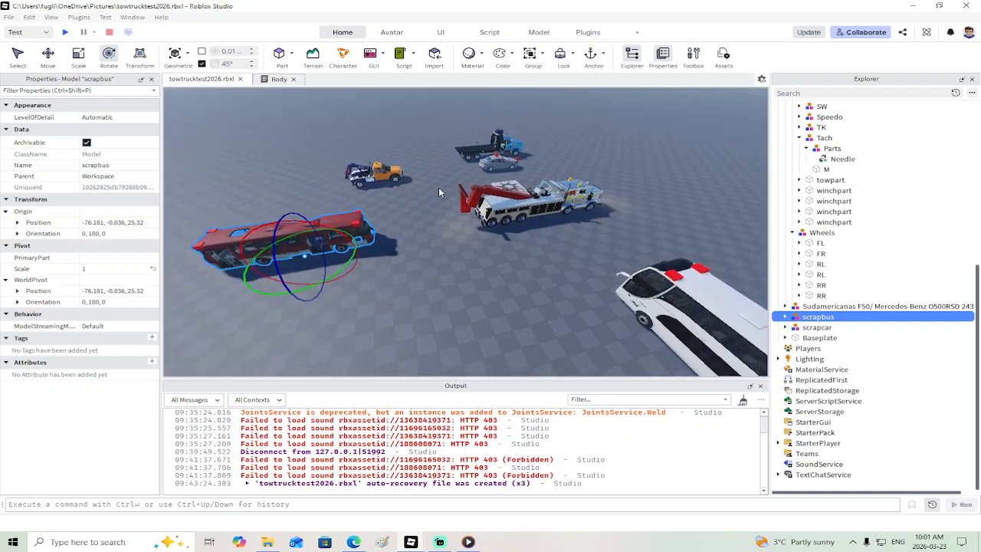
Step: Switch back to Place1 and close it without saving its changes
mouse_move(412, 542)
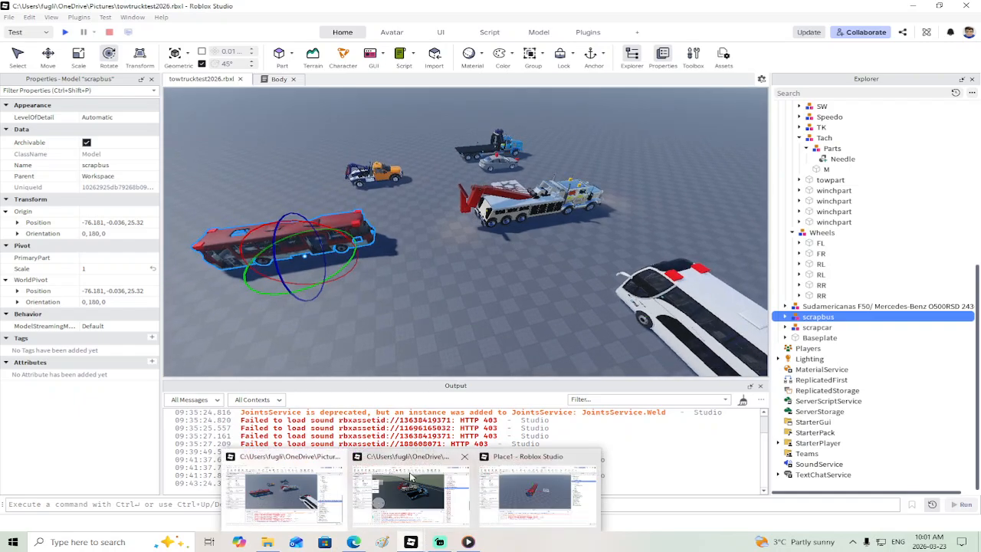
left_click(516, 499)
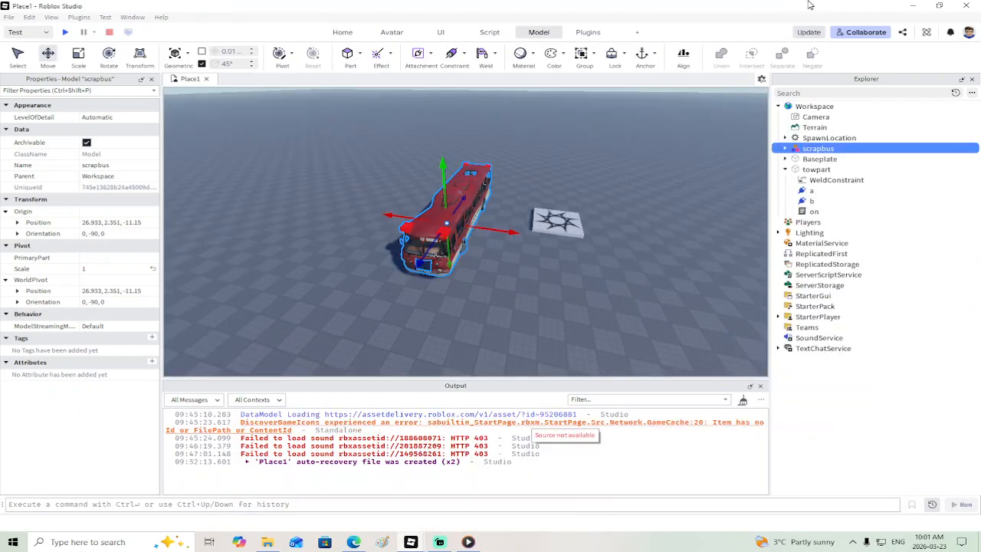
left_click(967, 7)
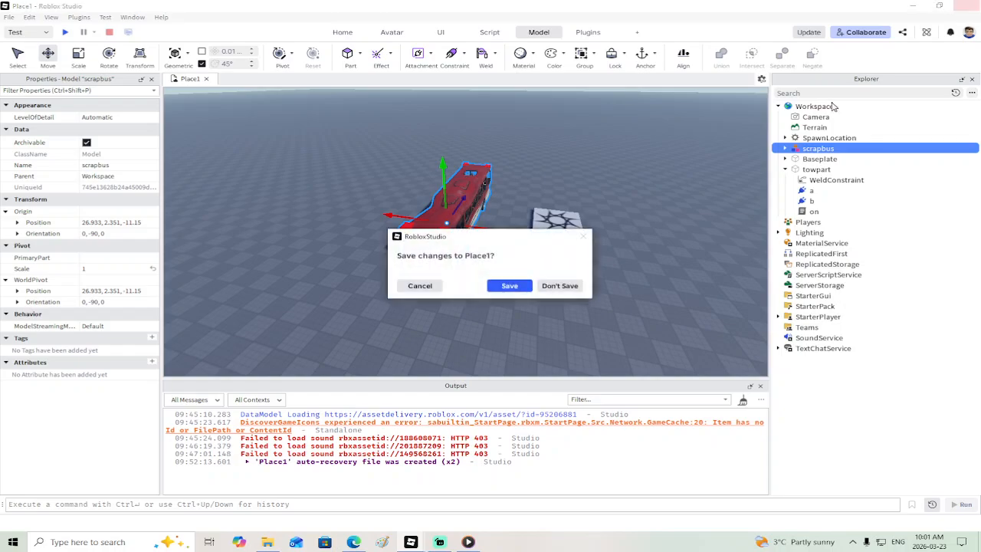
left_click(562, 287)
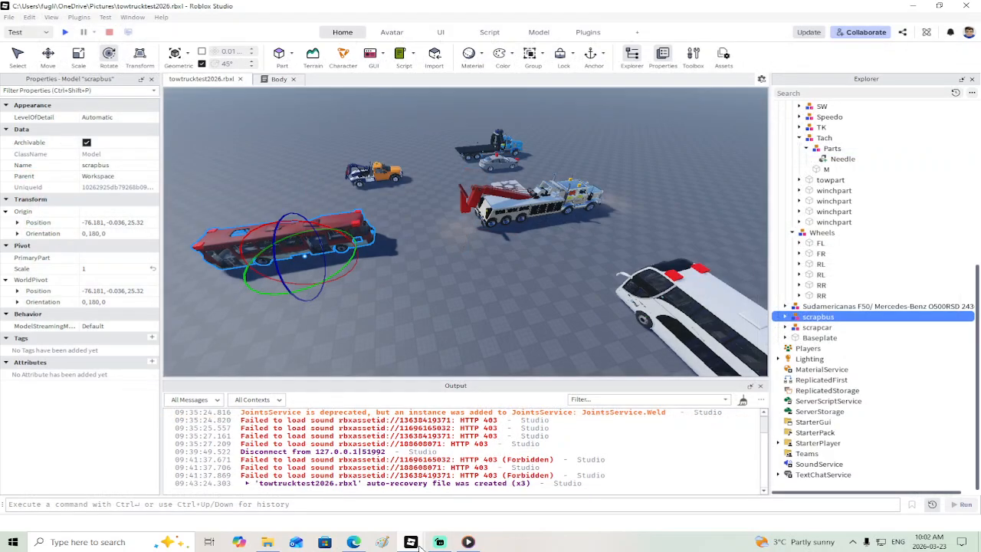
Step: Save towtrucktest2026.rbxl to file and start a play test
left_click(8, 17)
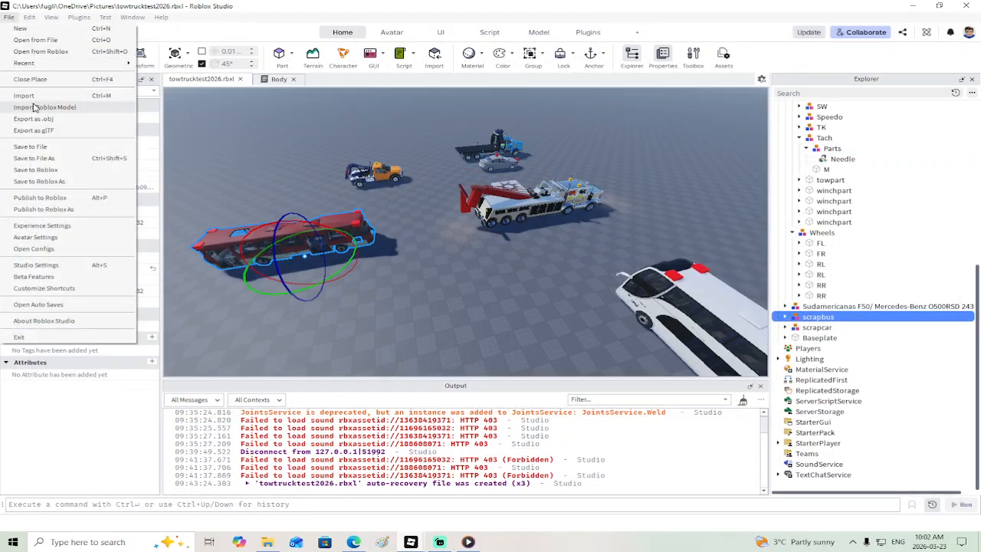
left_click(31, 147)
left_click(65, 33)
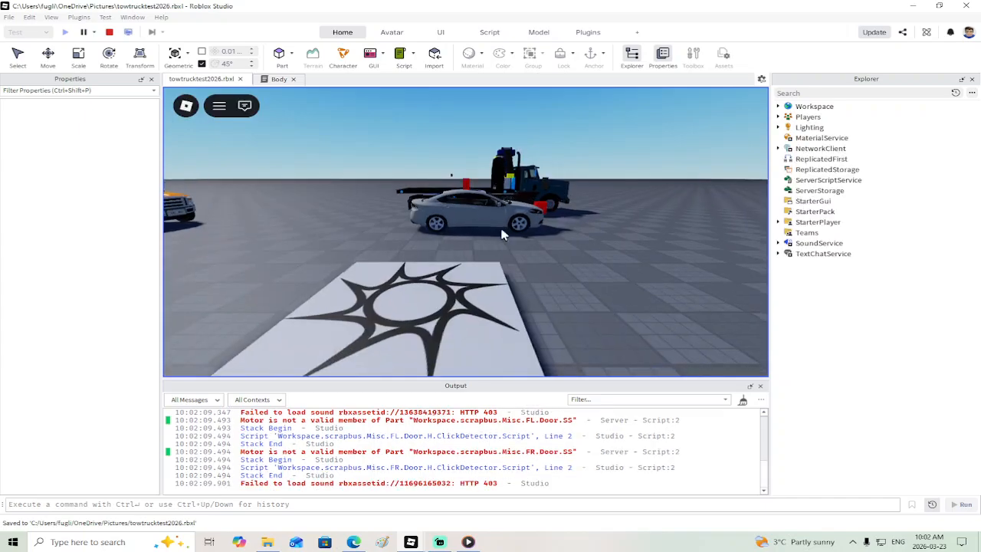
Step: Walk the character to the white tow truck and interact with it to bring up its vehicle controls
right_click_drag(495, 254, 494, 254)
key("w")
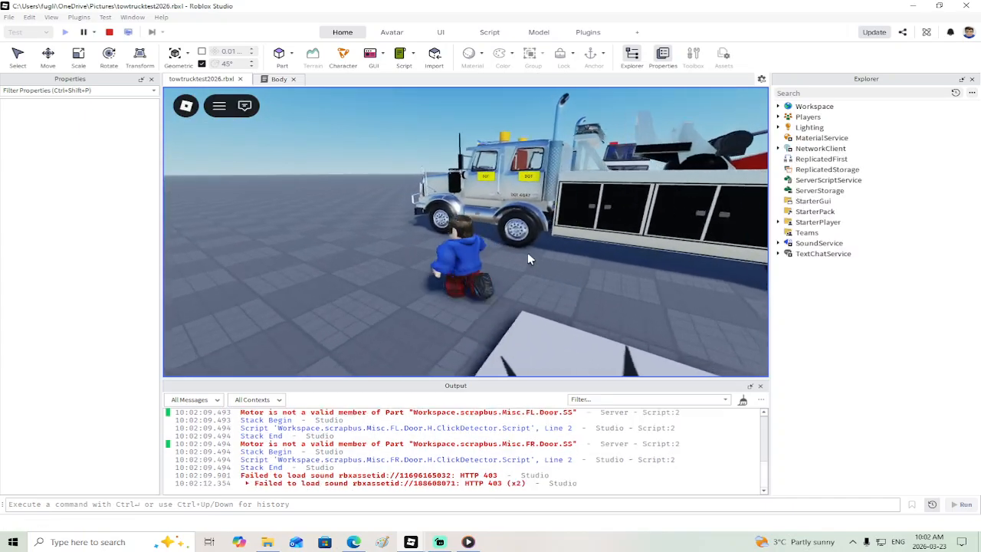
key("e")
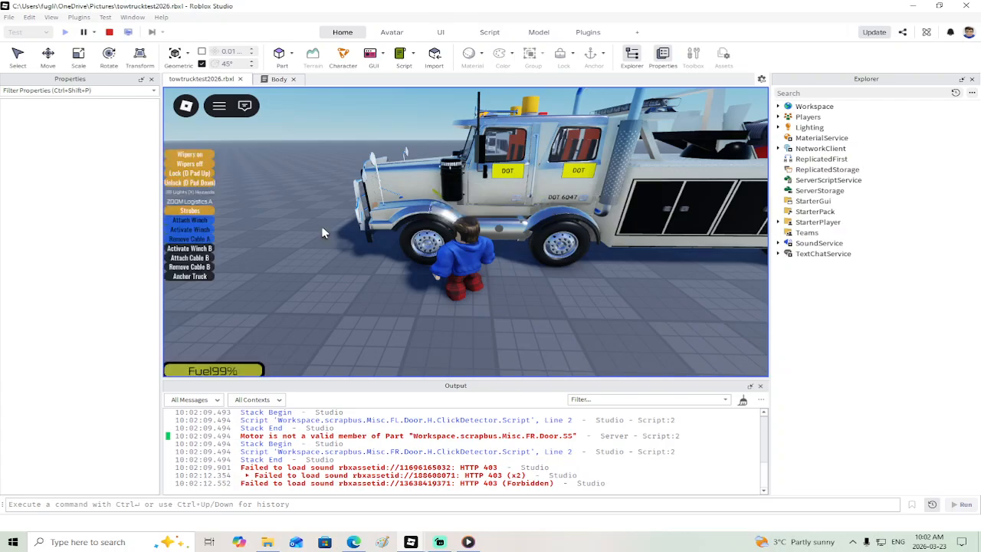
Step: Unlock the white tow truck, get into it, and reverse it until its boom reaches the scrapbus
left_click(176, 187)
key("e")
right_click_drag(478, 267, 523, 273)
key("w")
key("space")
key("s")
key("s")
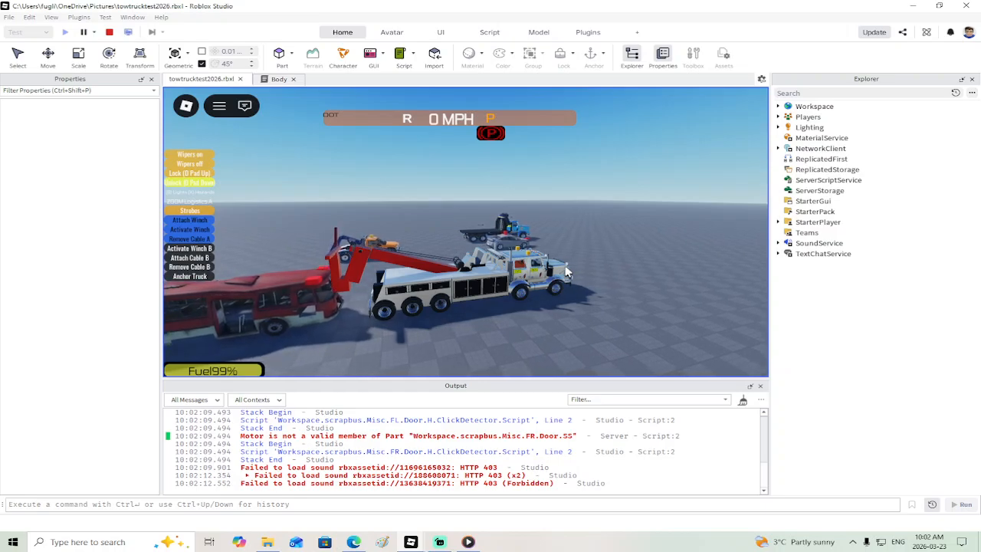
Step: Test the truck's tow pivot by swinging it to both sides and lowering and raising it at the scrapbus
key("n")
key("n")
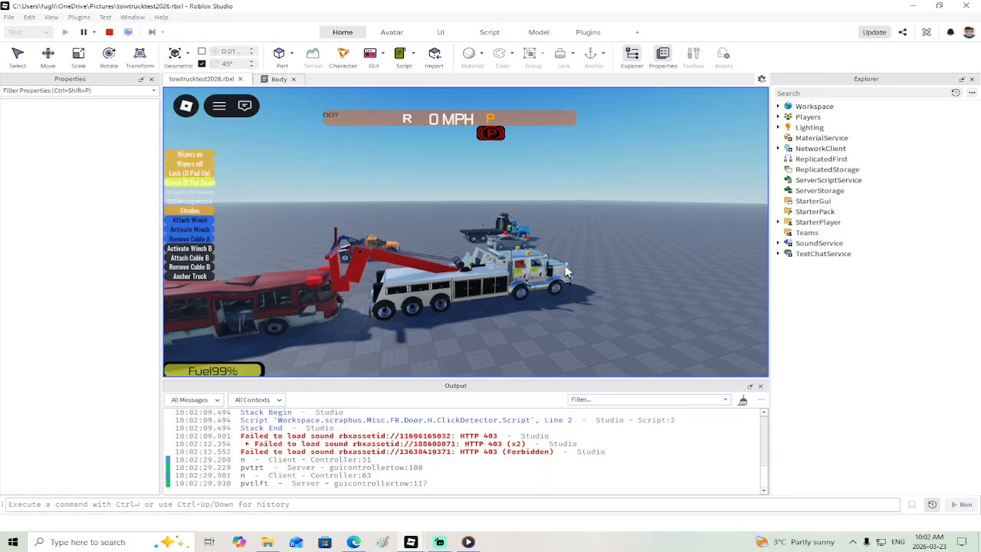
key("Down")
key("Up")
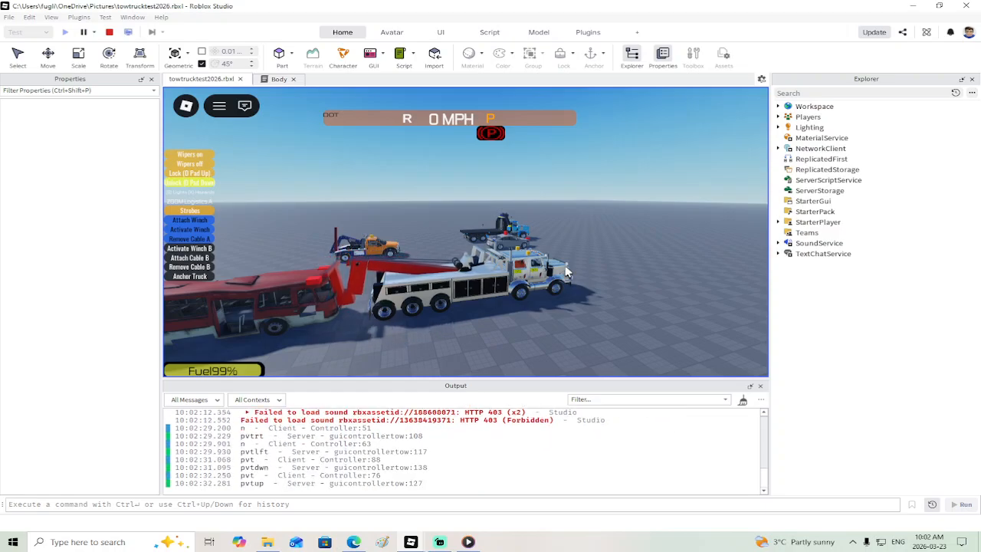
key("Down")
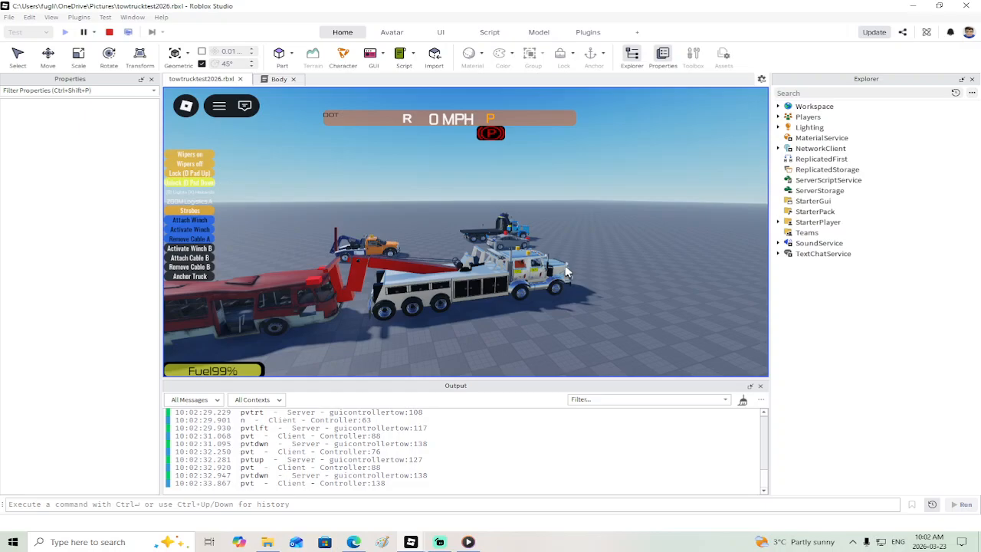
key("Up")
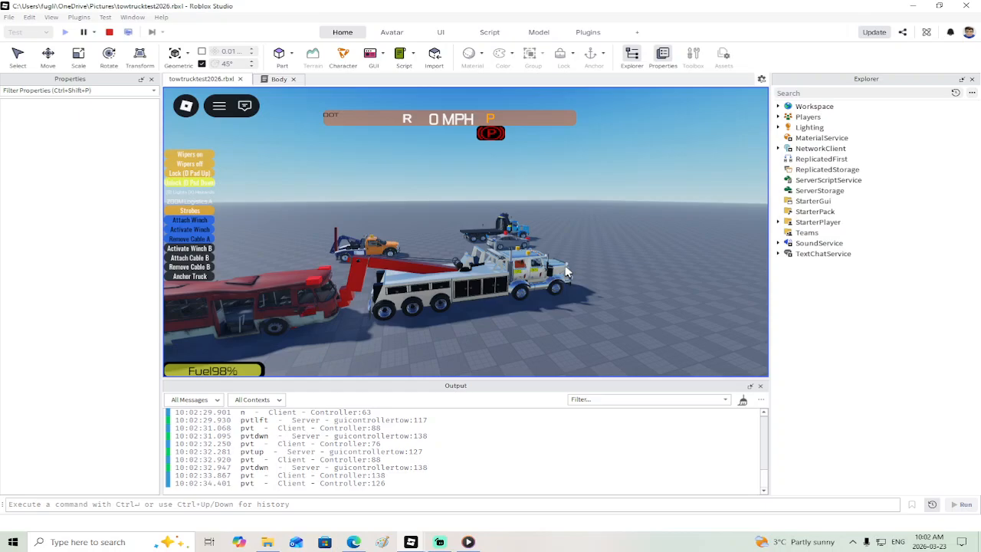
Step: Lower the tow boom, try to tow the scrapbus by backing up and shifting to gear 1, and stop the play test
right_click_drag(485, 322, 485, 322)
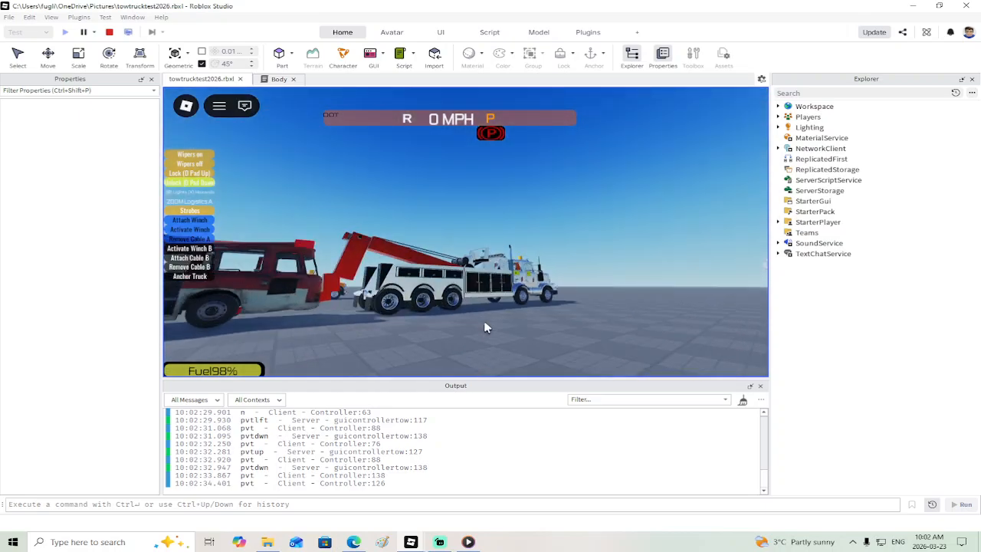
key("Down")
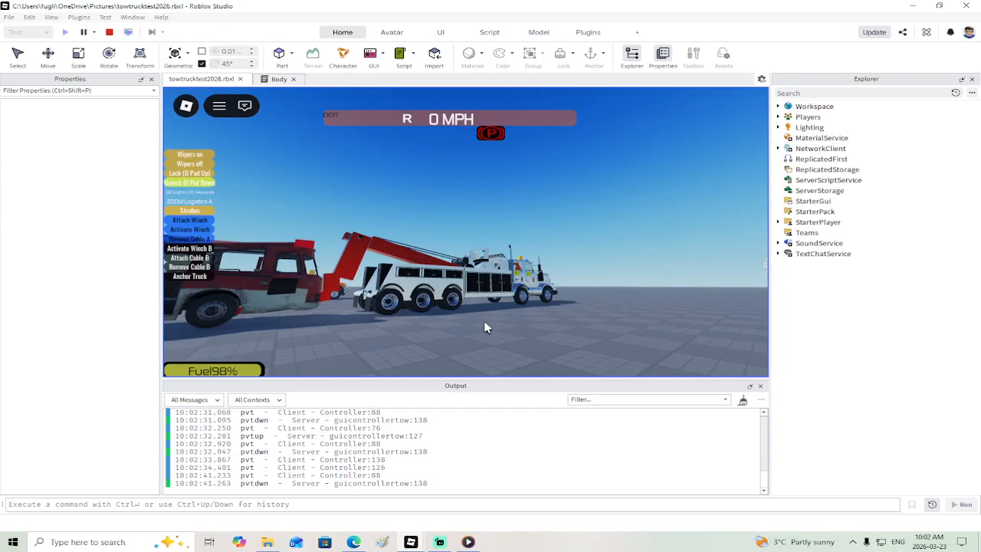
key("s")
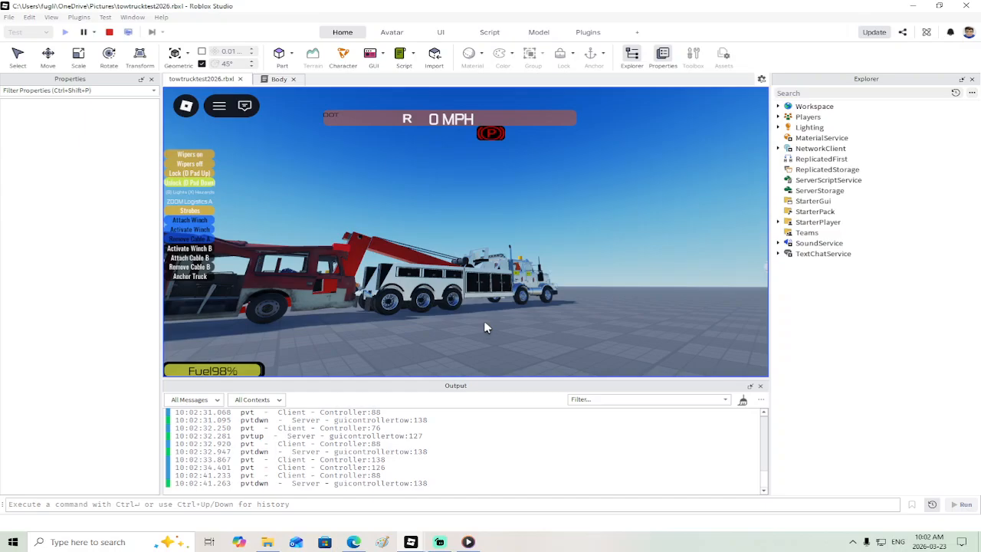
key("p")
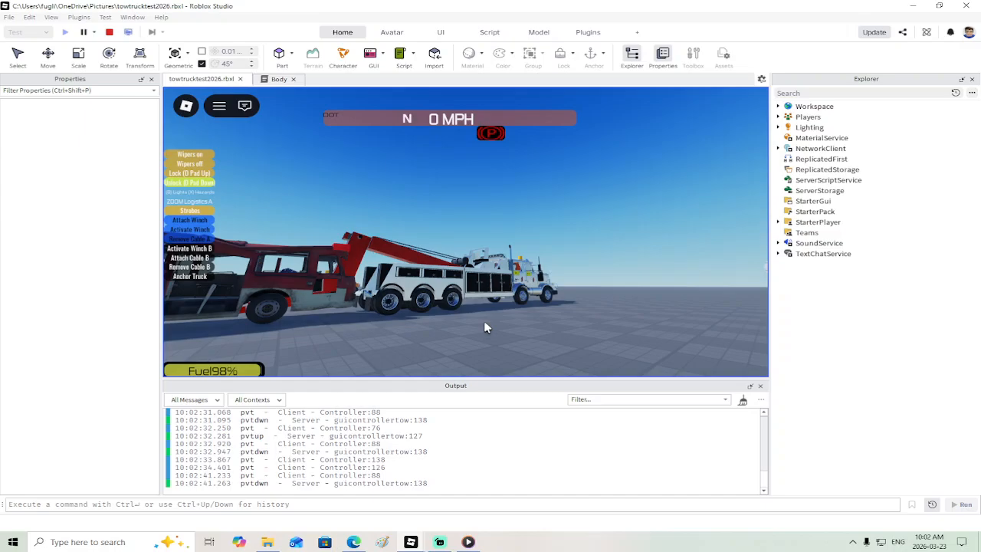
key("e")
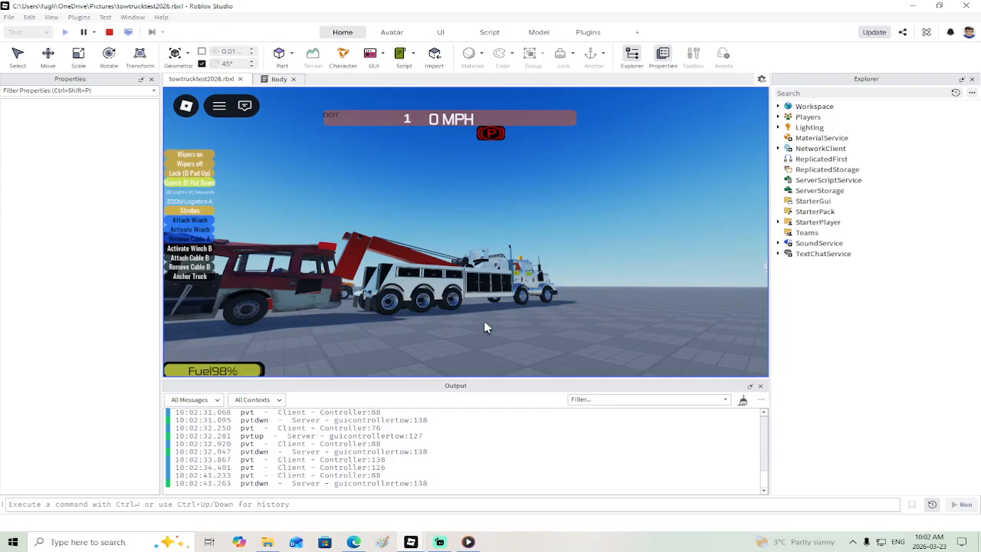
right_click_drag(478, 313, 479, 313)
left_click(108, 33)
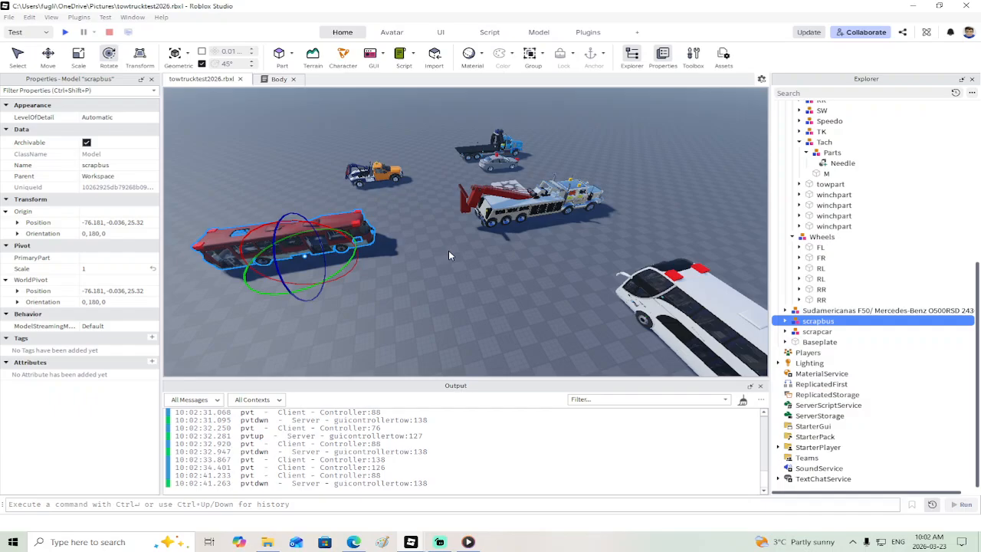
Step: Duplicate the towpart on the white bus and move the copy 41.288 studs along the X axis to -38.394
key("w")
right_click_drag(450, 252, 450, 252)
left_click(427, 210)
key("s")
right_click_drag(427, 210, 427, 210)
left_click(54, 62)
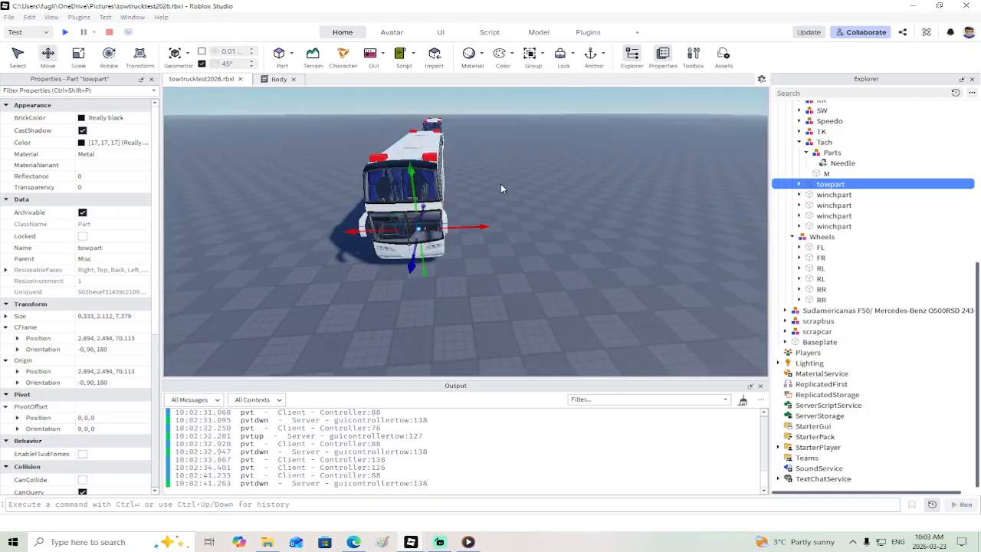
right_click(493, 228)
left_click(521, 76)
key("d")
left_click_drag(491, 228, 558, 228)
right_click_drag(558, 228, 557, 228)
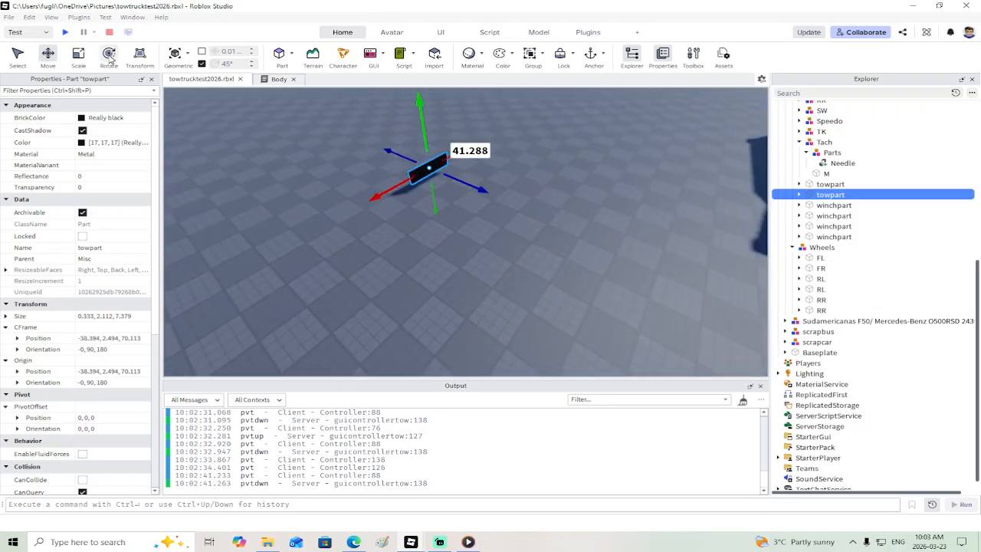
Step: Rotate the copied towpart 90 degrees about the vertical axis and reparent it from Misc to Workspace
left_click(109, 55)
left_click_drag(386, 189, 390, 151)
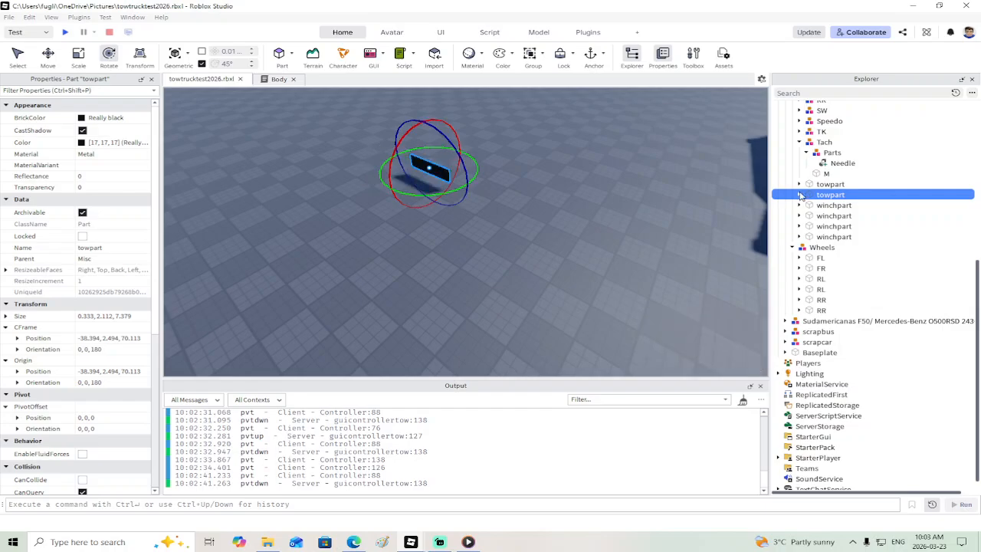
left_click_drag(835, 197, 817, 354)
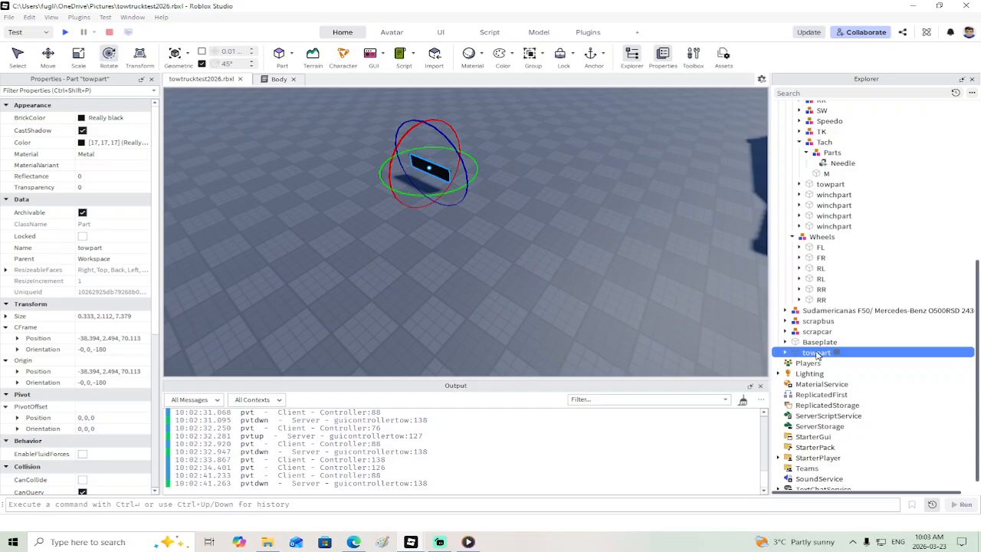
Step: Delete the WeldConstraint inside the copied towpart in Workspace
left_click(785, 352)
left_click(811, 362)
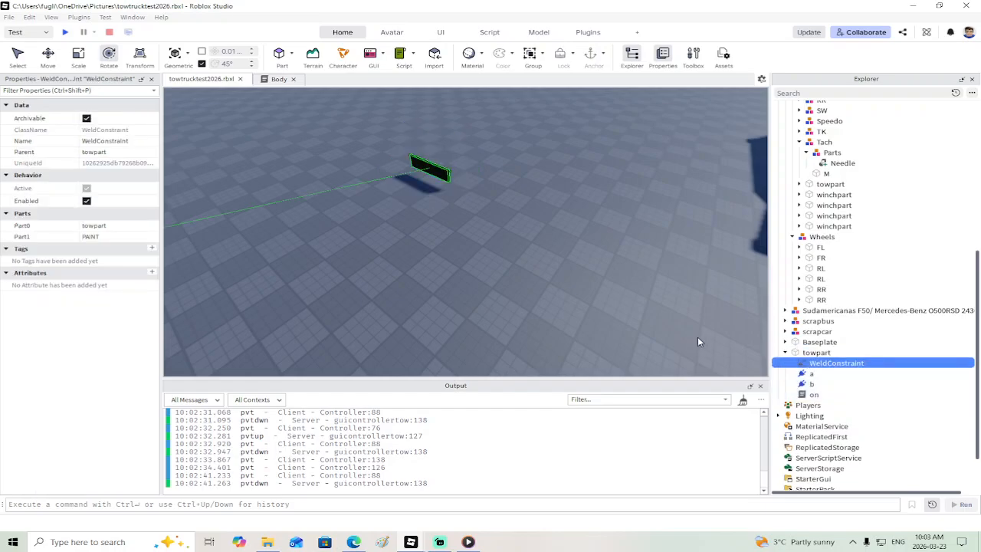
left_click(430, 167)
right_click_drag(473, 227, 473, 227)
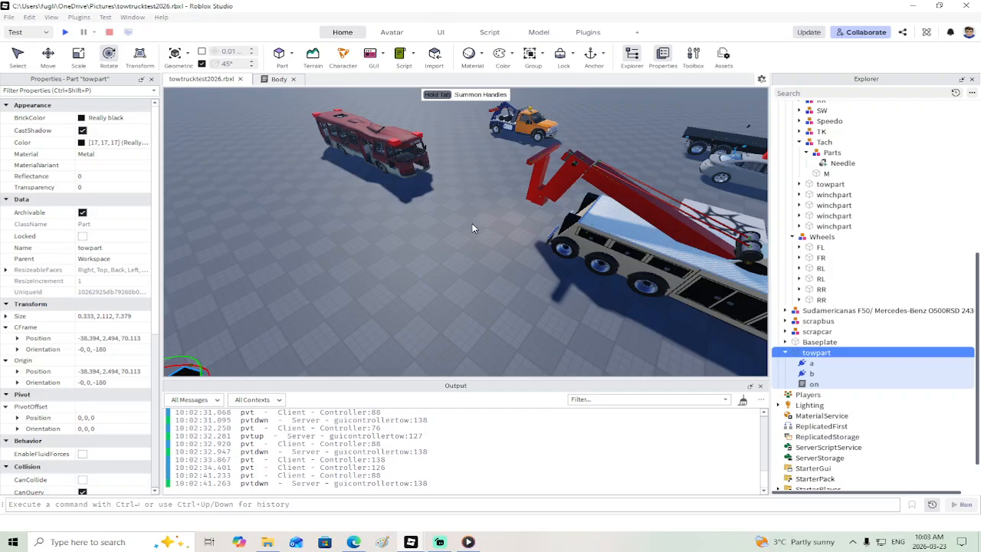
Step: Move the copied towpart 46.837 studs along the Z axis to 23.276, in front of the scrapbus
key("f")
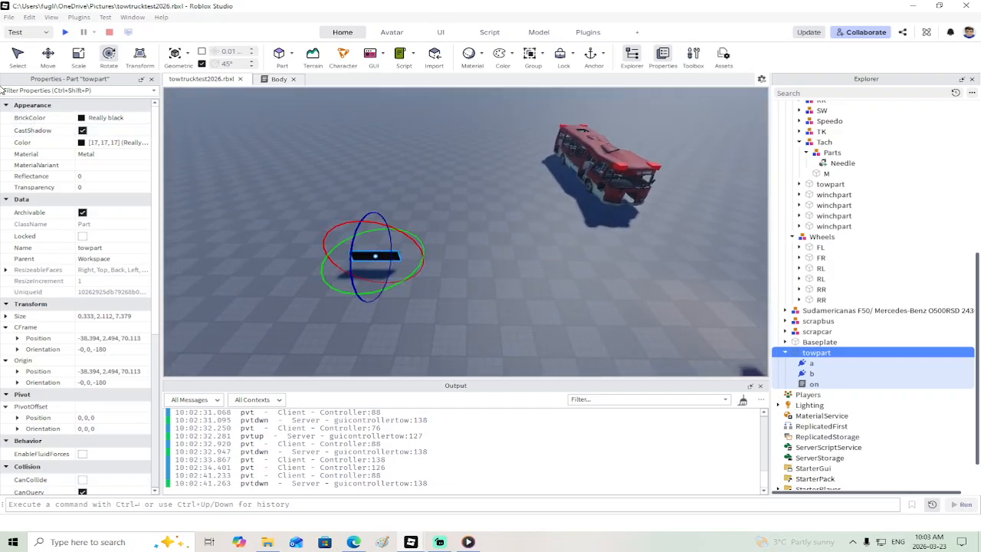
left_click(47, 54)
left_click_drag(442, 258, 585, 274)
right_click_drag(586, 275, 556, 275)
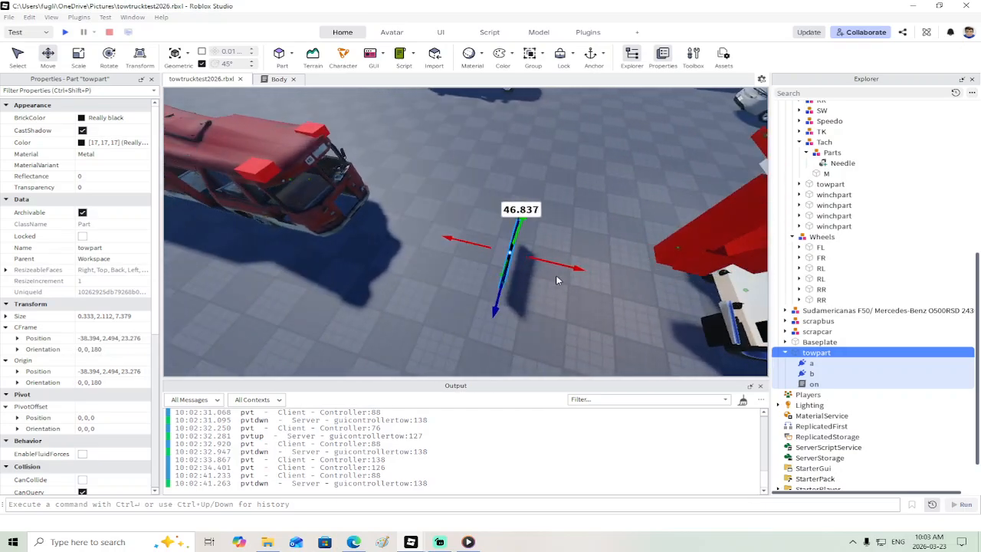
Step: Slide the copied towpart 24.72 studs along the X axis into the scrapbus's front, to -63.115
left_click_drag(576, 267, 351, 221)
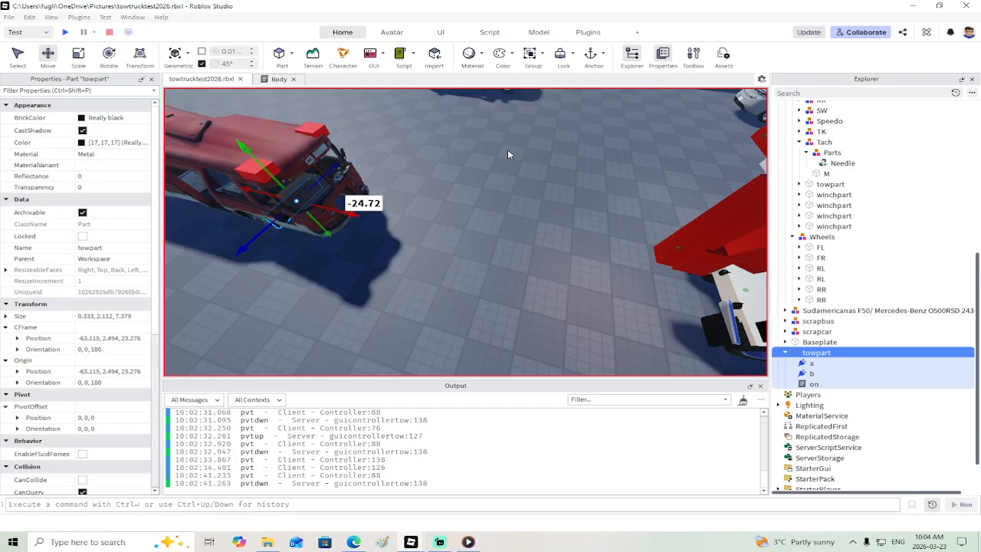
right_click(472, 168)
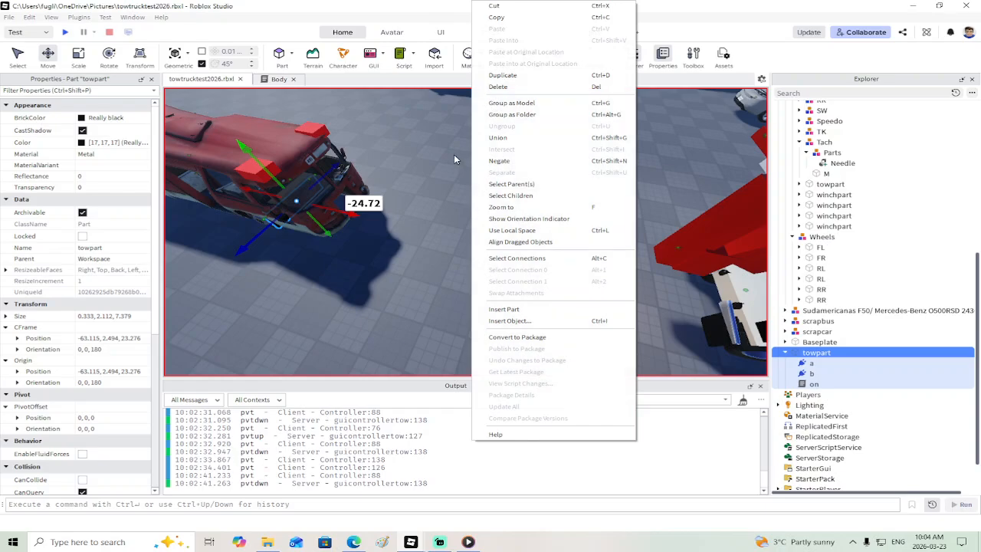
left_click(455, 159)
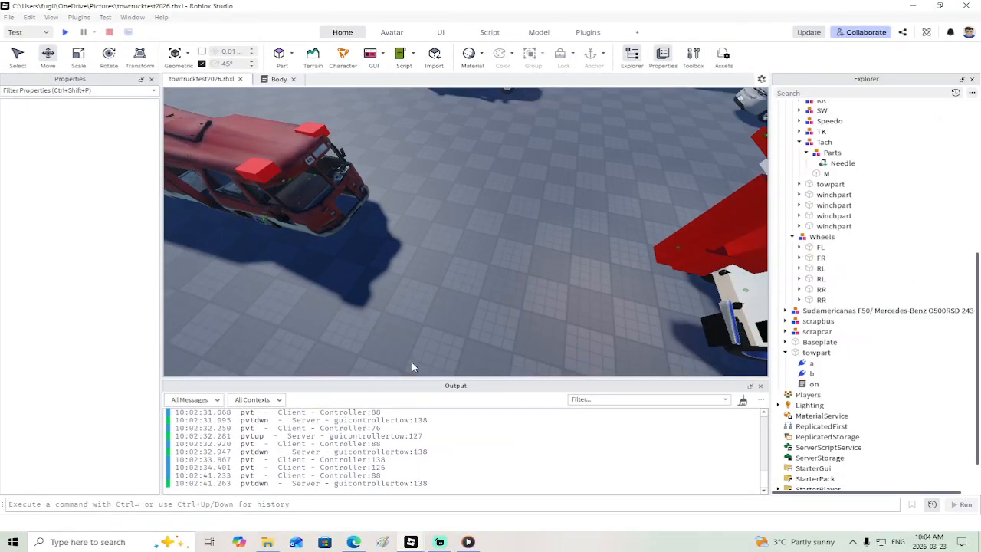
Step: Examine the area around the scrapbus and the position of the original towpart on the white bus
key("s")
right_click_drag(492, 267, 492, 267)
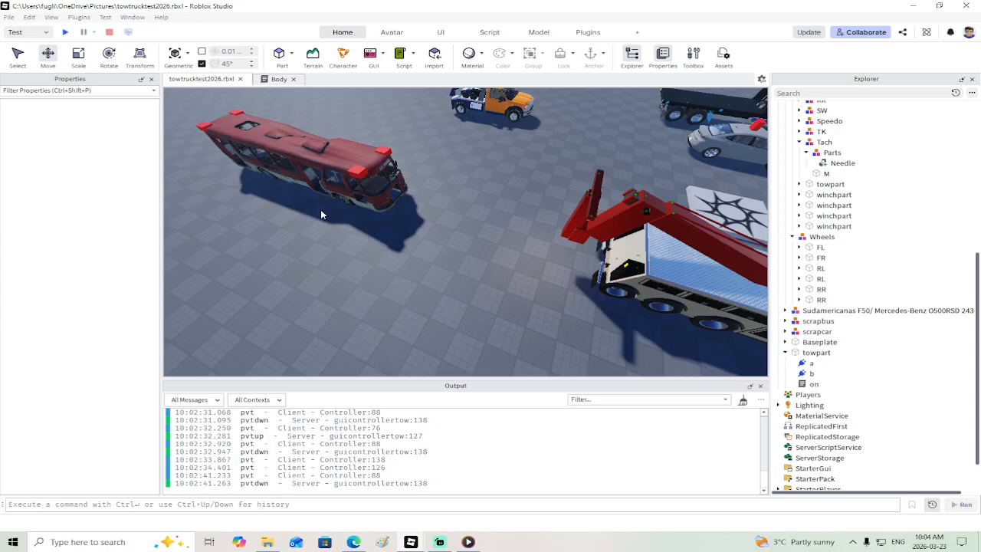
right_click_drag(285, 211, 284, 211)
scroll(901, 339, "up", 5)
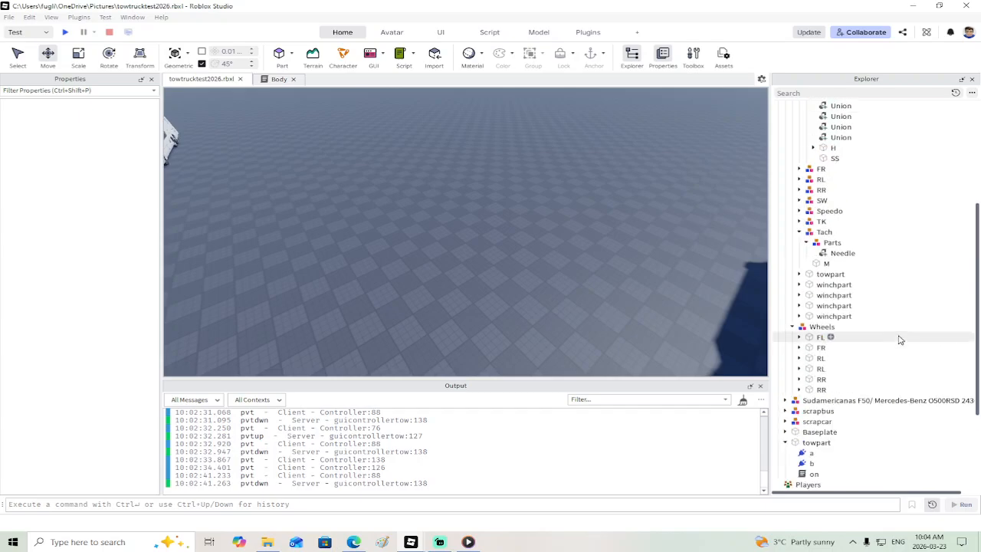
left_click(889, 364)
key("f")
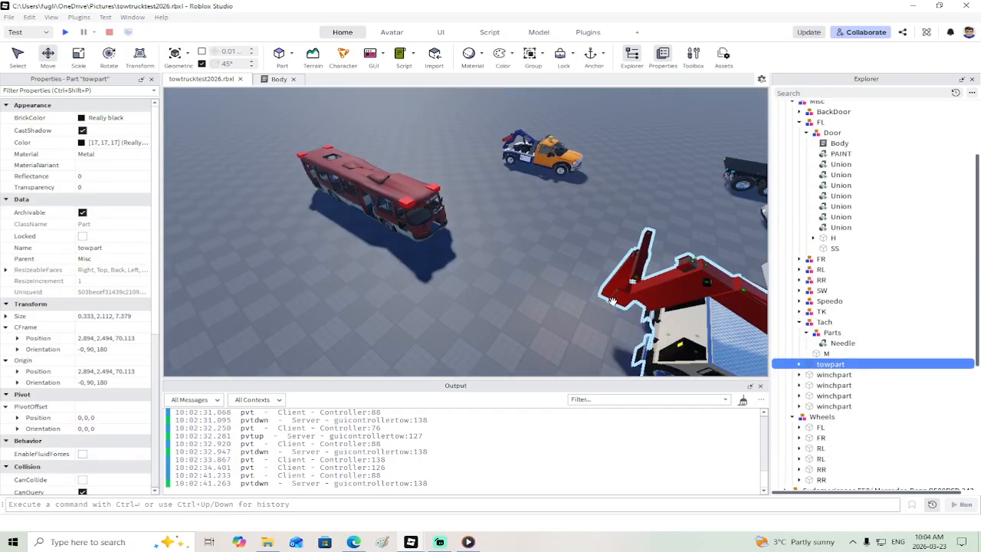
scroll(545, 301, "down", 10)
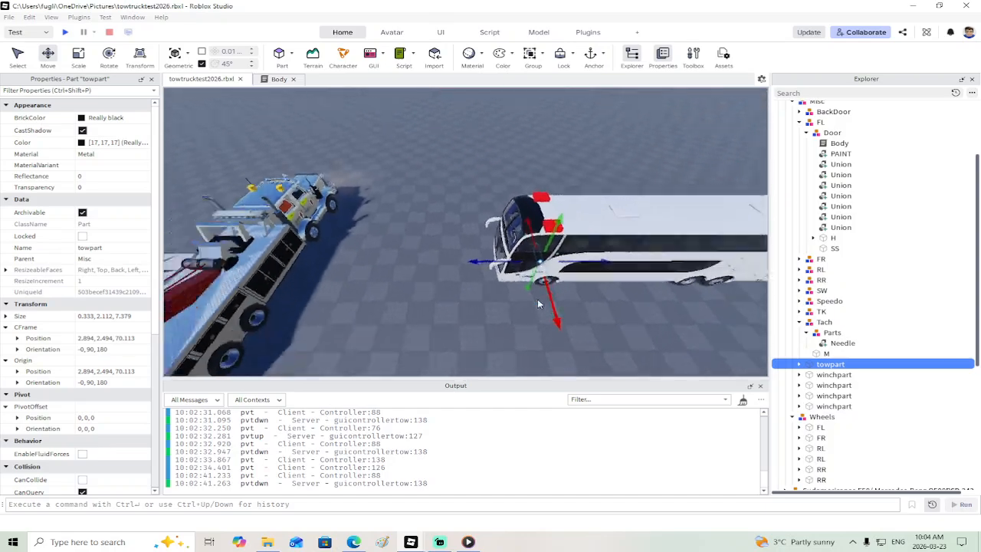
scroll(538, 304, "down", 2)
Step: Expand the scrapbus model's contents and undo the copied towpart's last move
left_click(352, 192)
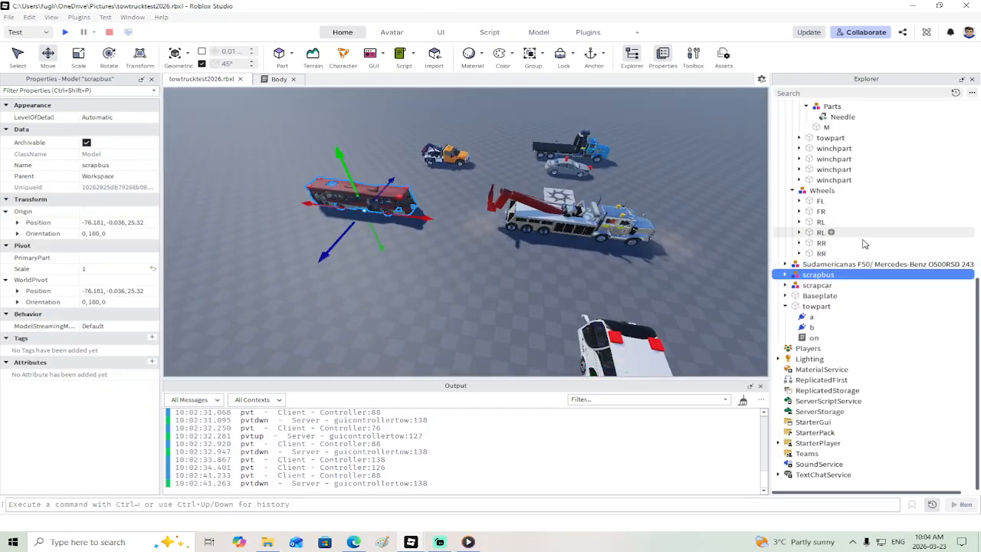
left_click(786, 275)
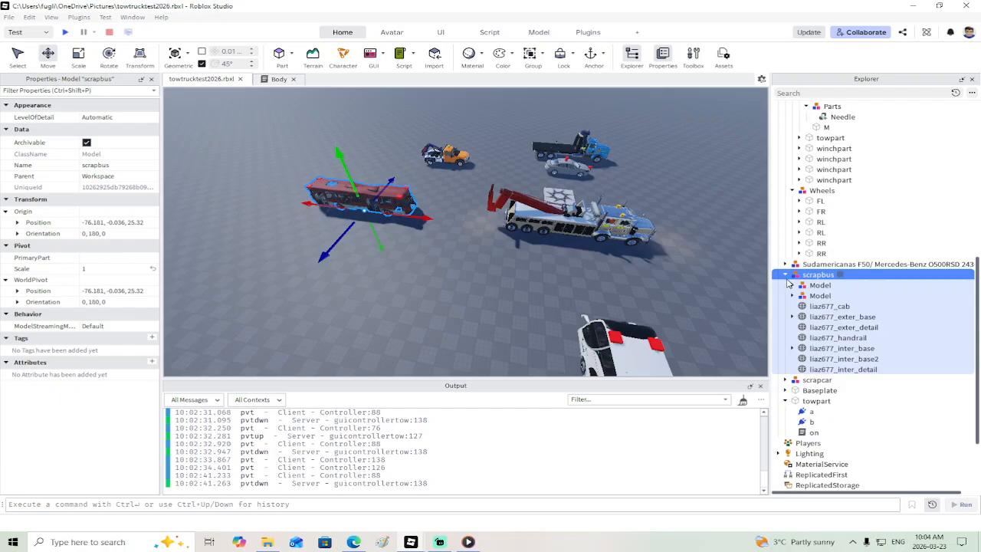
key("w")
right_click_drag(501, 285, 502, 284)
key("ctrl+z")
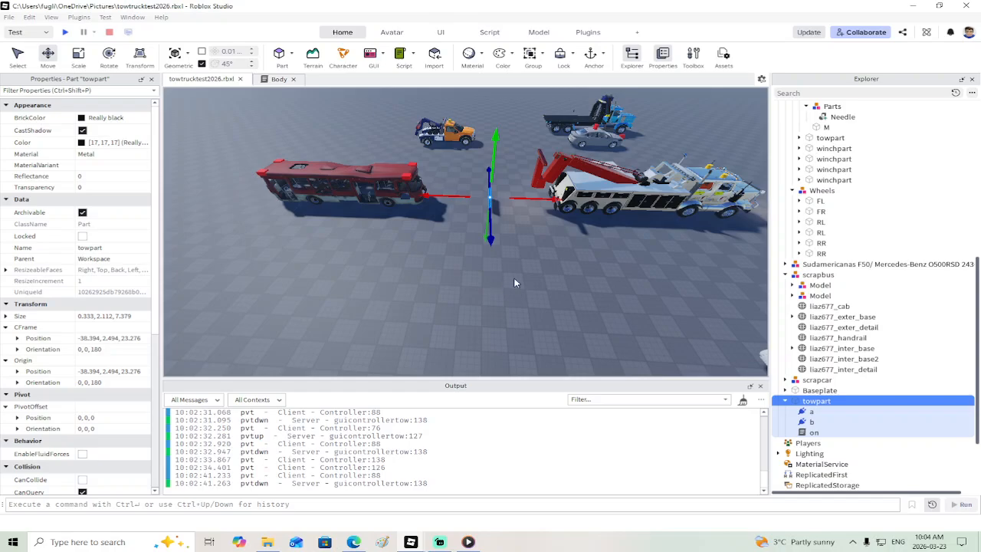
Step: Position the copied towpart at the scrapbus's front at -60.807, 2.494, 22.524 and reparent it into the scrapbus model
key("f")
left_click_drag(487, 249, 438, 246)
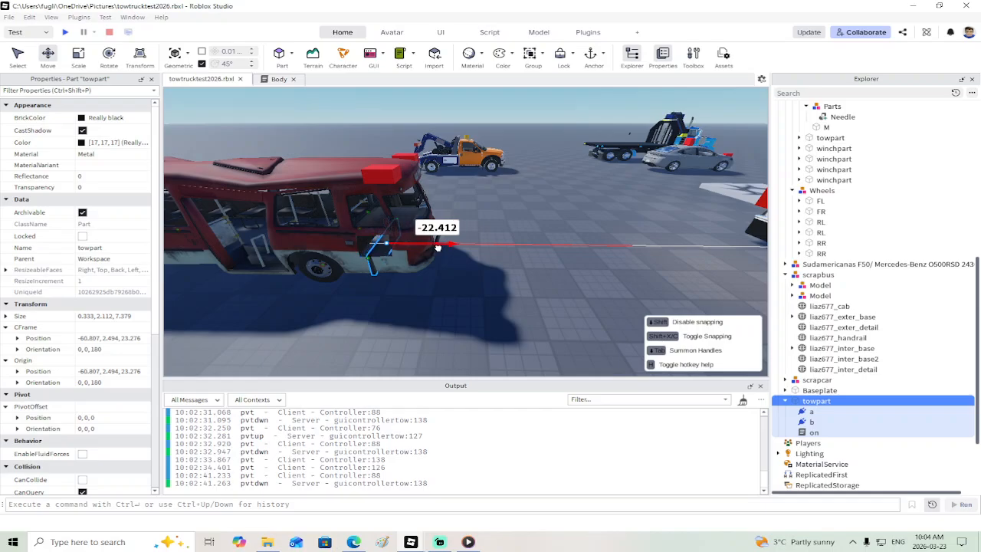
right_click_drag(438, 246, 438, 247)
left_click_drag(454, 225, 462, 225)
right_click_drag(494, 250, 494, 251)
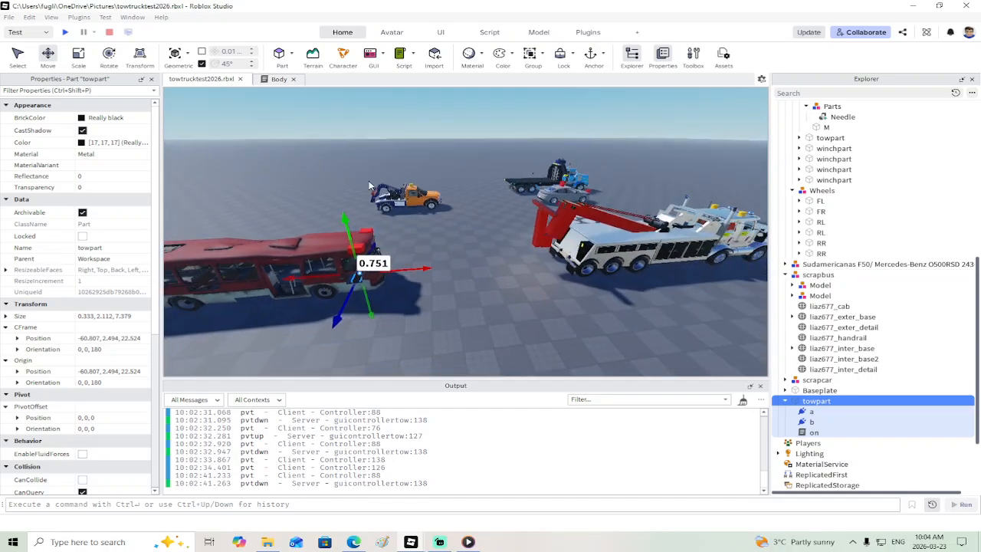
left_click(784, 402)
left_click_drag(799, 399, 818, 274)
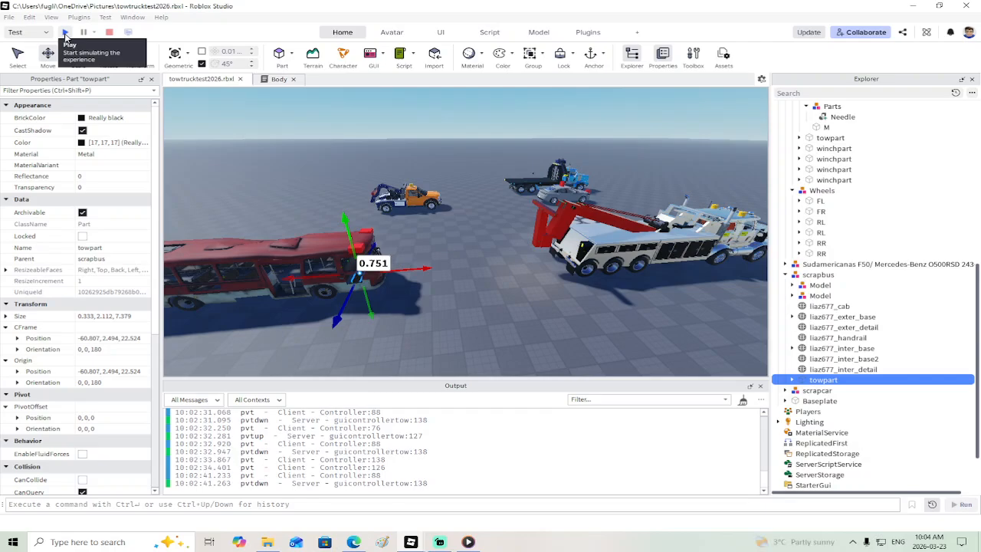
Step: Run a brief playtest, trace the Motor error to the script in scrapbus.Misc.TK.PAINT.ClickDetector, and close the open script tabs
left_click(65, 34)
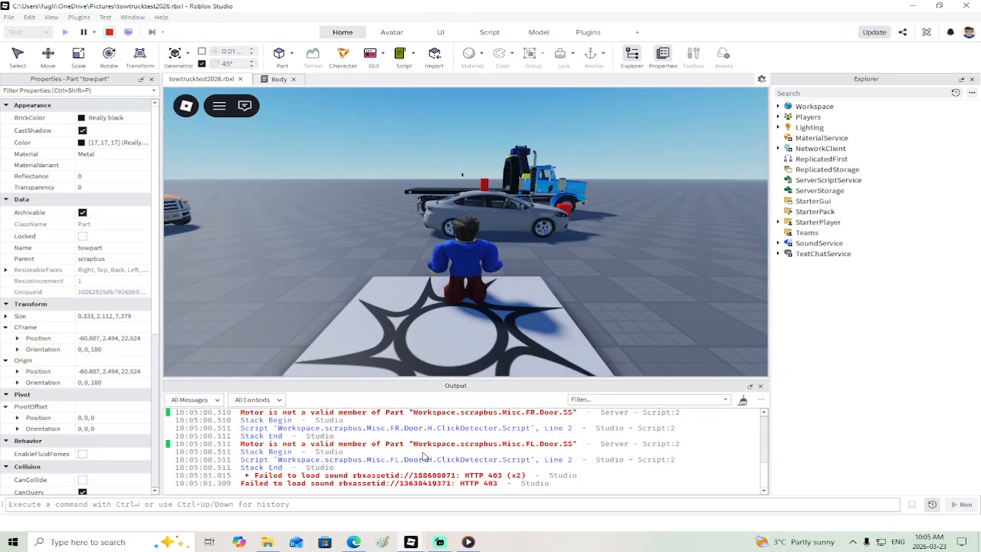
key("shift+F5")
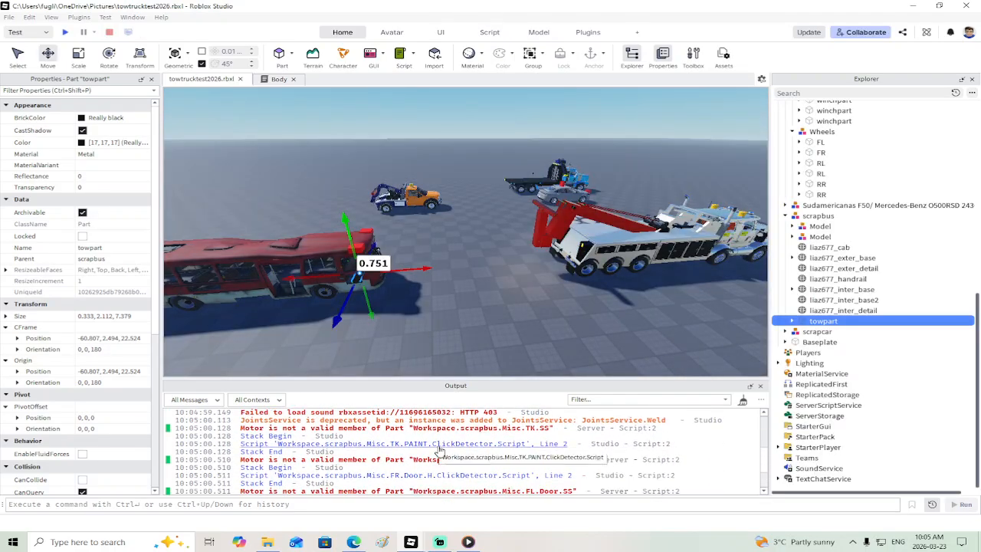
left_click(439, 445)
right_click(329, 80)
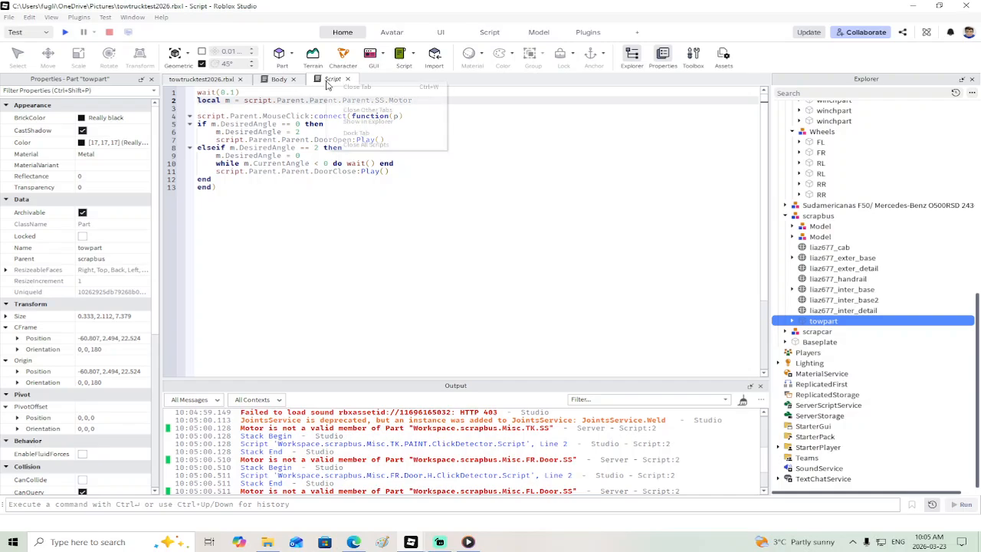
left_click(376, 120)
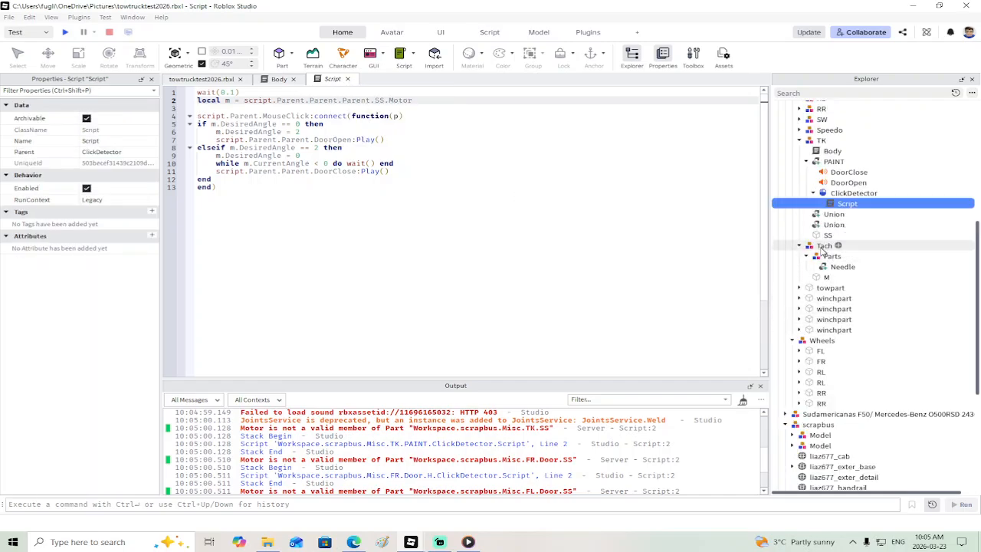
scroll(844, 249, "up", 2)
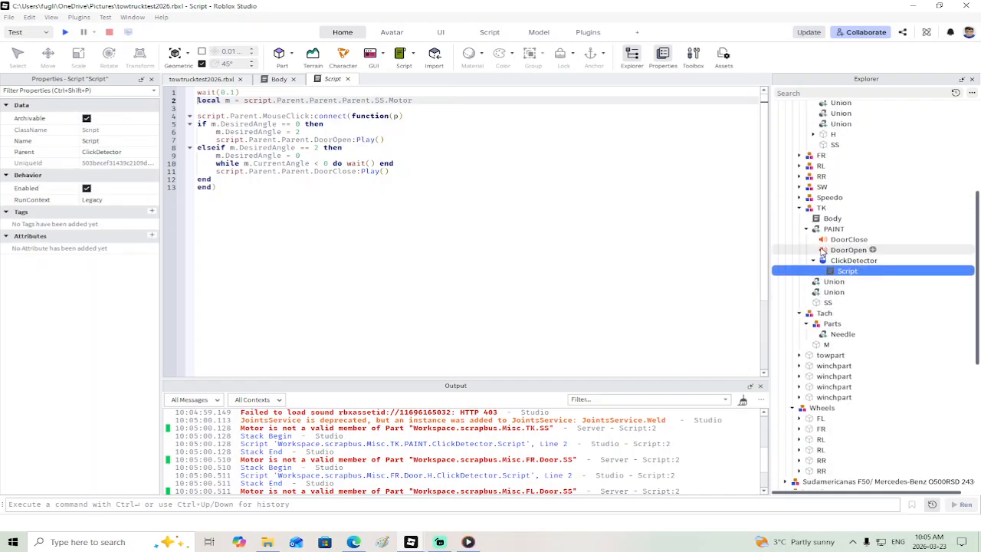
left_click(347, 79)
left_click(293, 79)
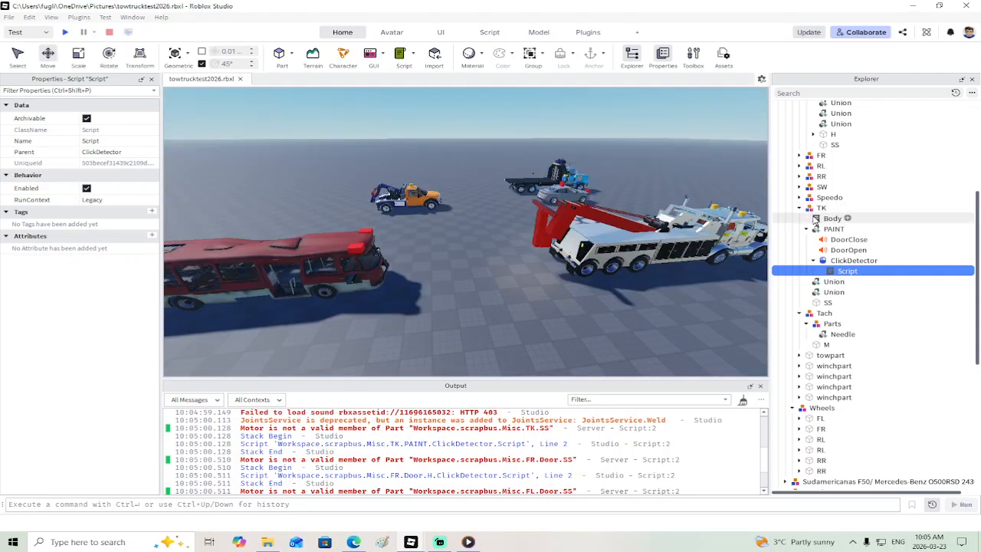
Step: Delete the white bus model named scrapbus that contains the Body and Misc groups with the faulty door scripts
scroll(794, 192, "up", 5)
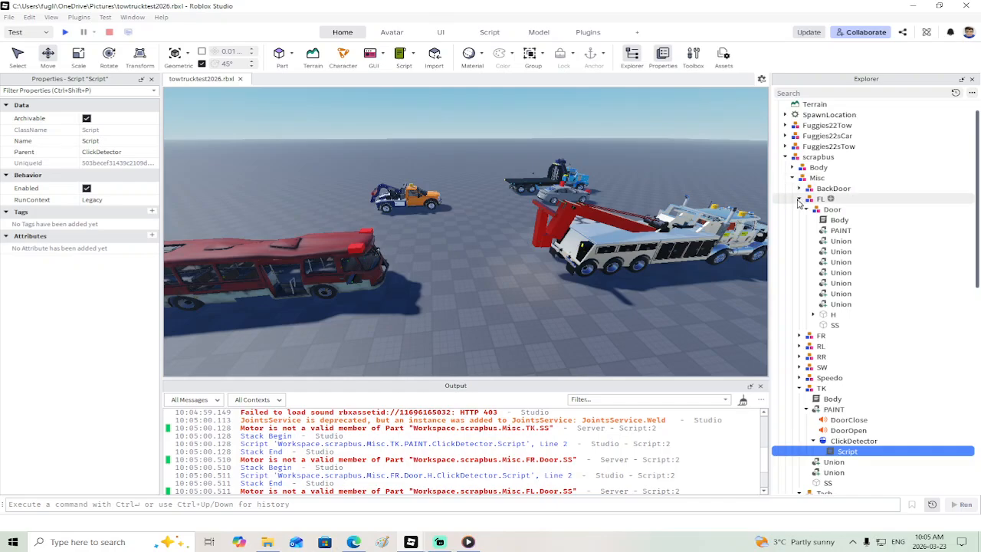
left_click(822, 221)
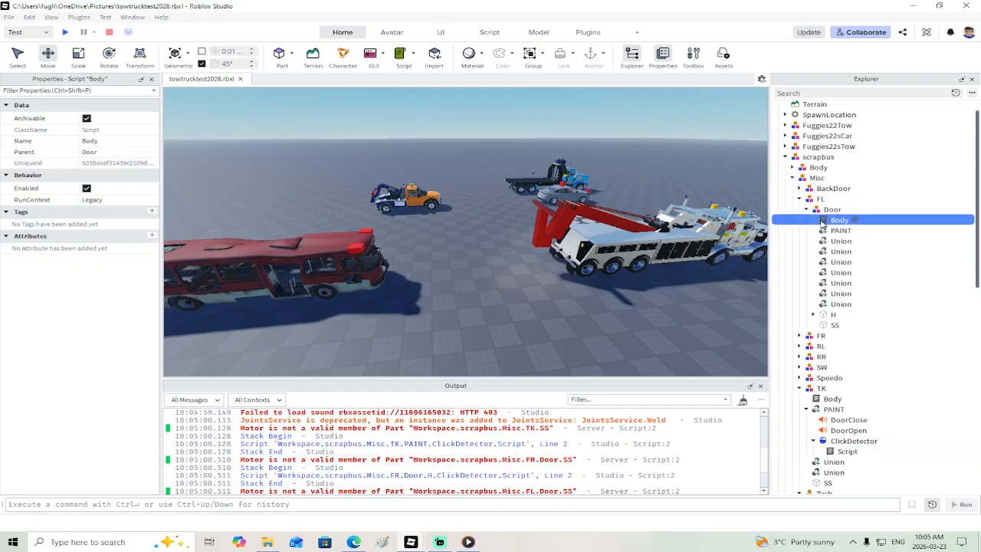
left_click(802, 157)
key("f")
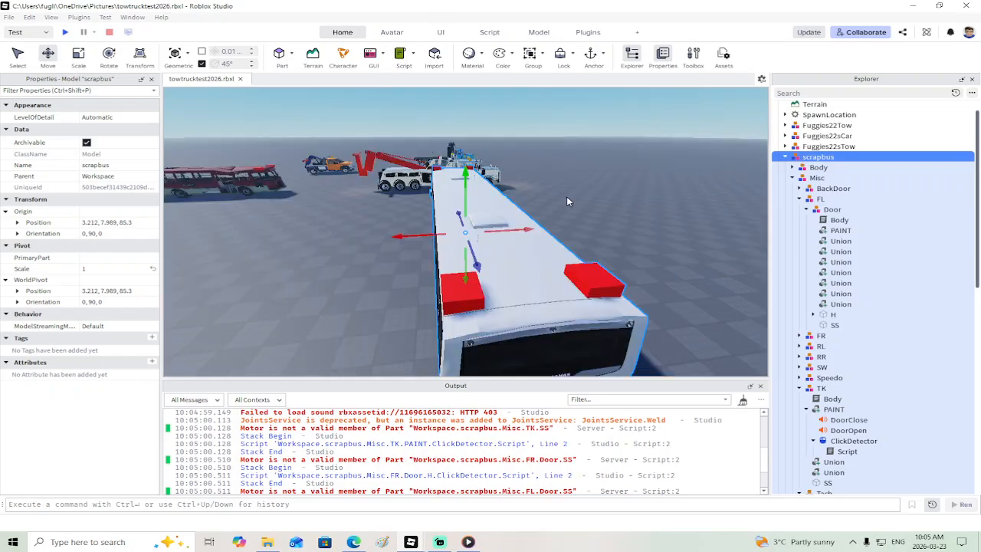
right_click_drag(566, 196, 543, 207)
key("Delete")
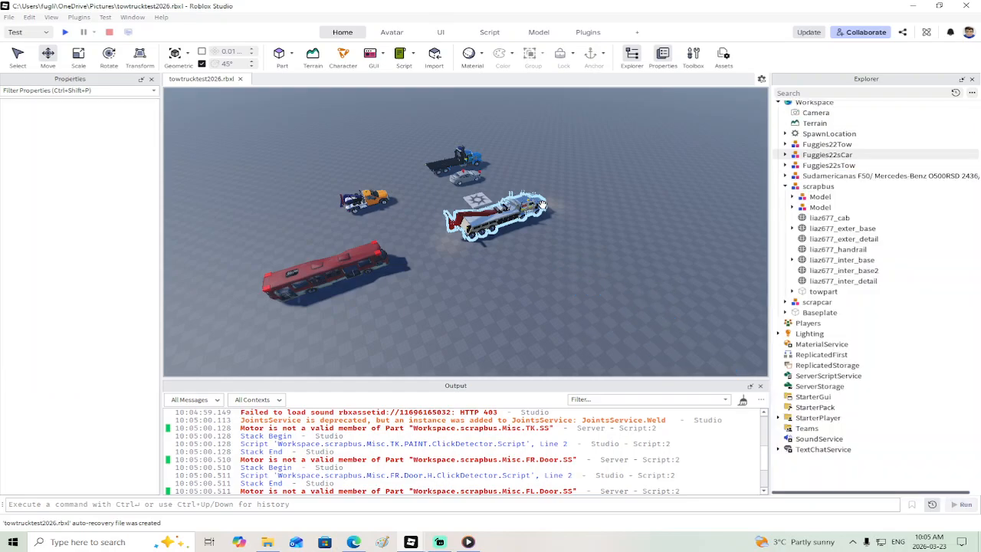
Step: Start a playtest, walk the avatar to the white heavy tow truck, and unlock and enter it
left_click(67, 33)
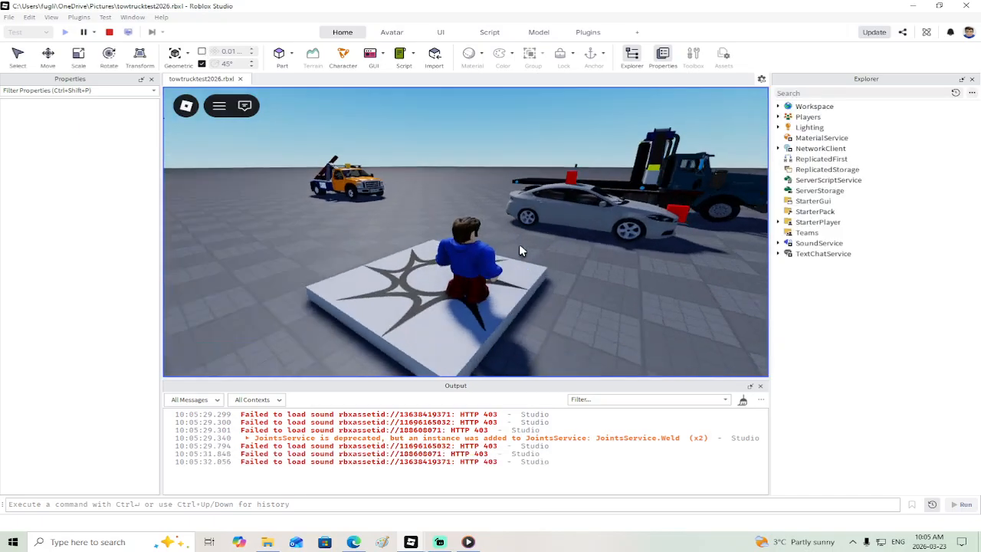
key("w")
right_click_drag(519, 244, 504, 224)
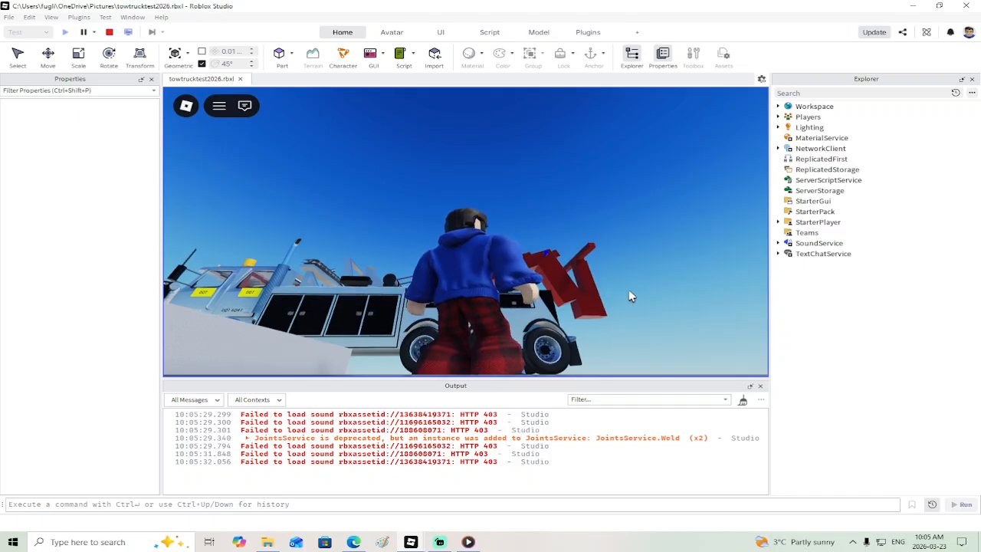
right_click_drag(628, 289, 419, 166)
right_click_drag(480, 153, 465, 158)
key("a")
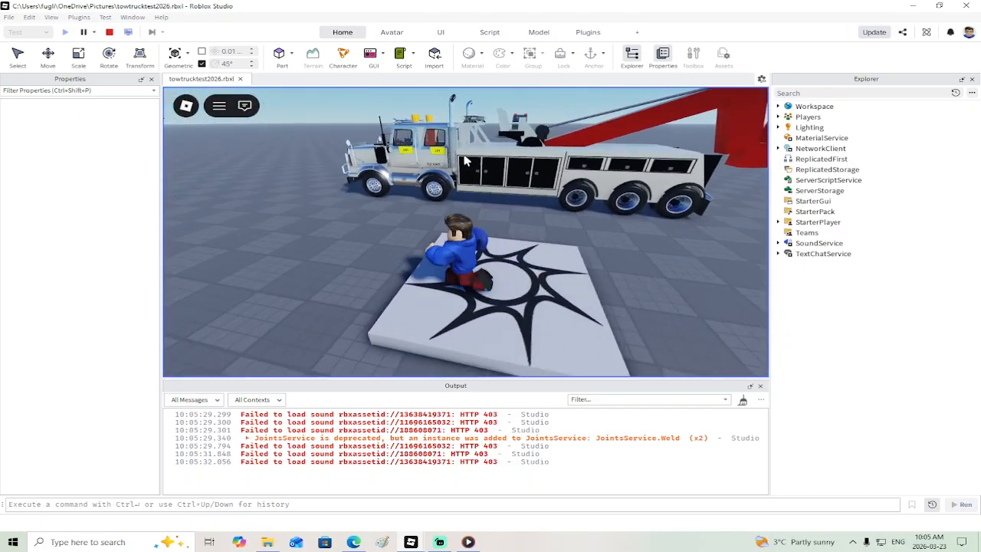
key("w")
key("w")
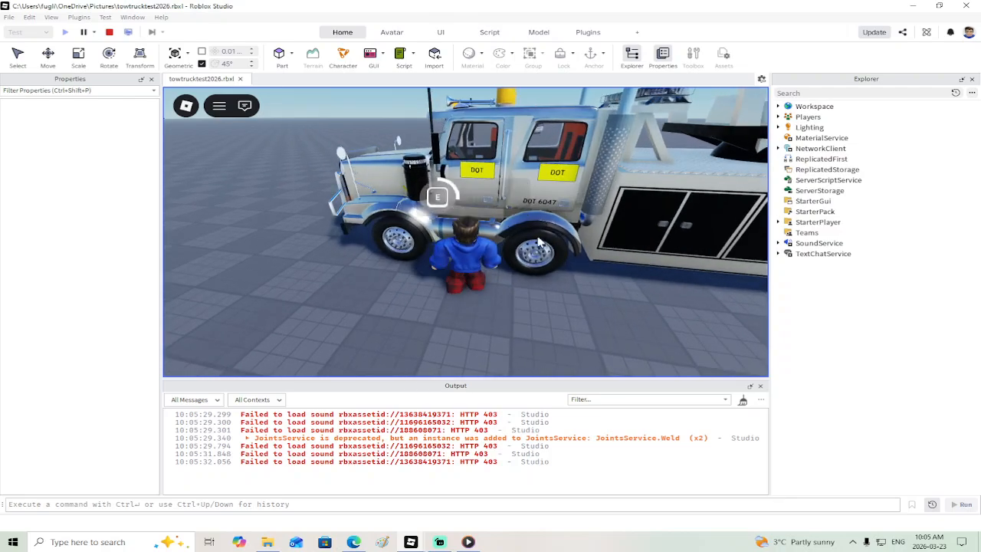
key("e")
left_click(189, 183)
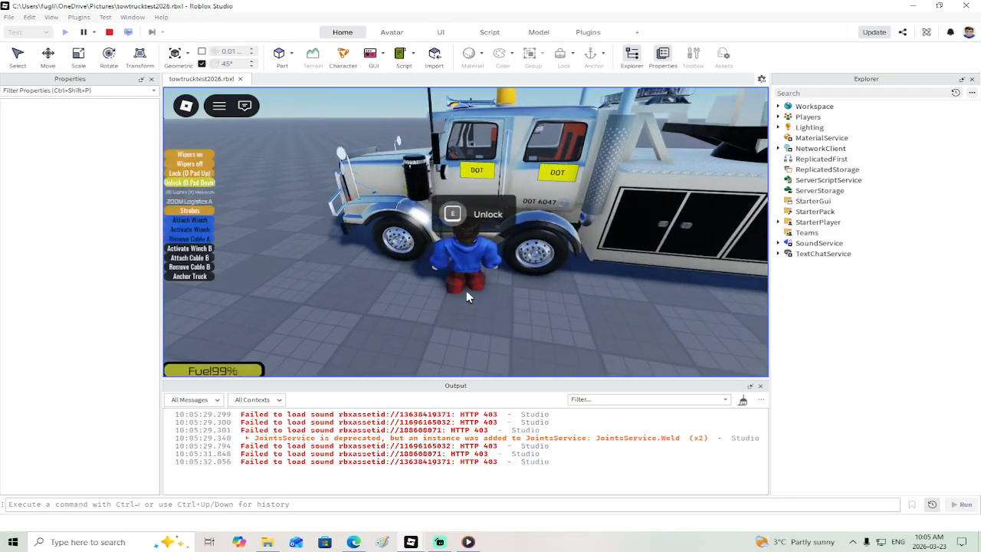
key("e")
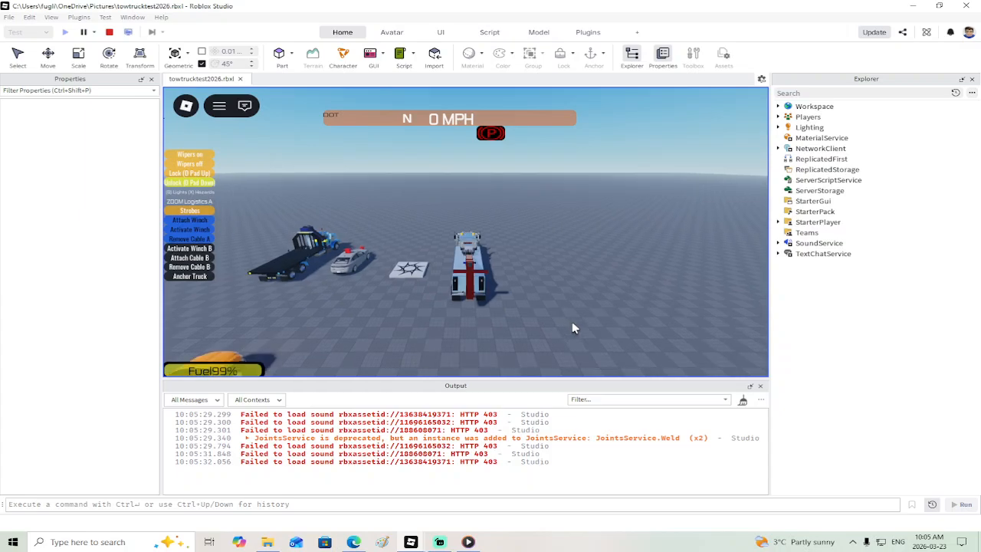
Step: Reverse the heavy tow truck up to the front of the red scrapbus
right_click_drag(572, 322, 571, 323)
key("s")
key("s")
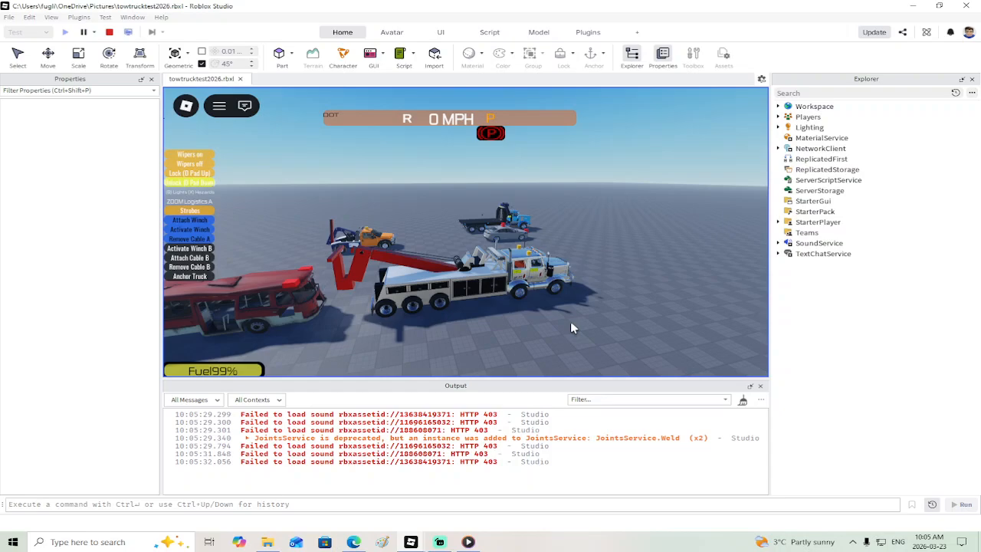
Step: Test lowering the tow arm to the scrapbus's front and lifting the bus with it, and end the playtest
key("g")
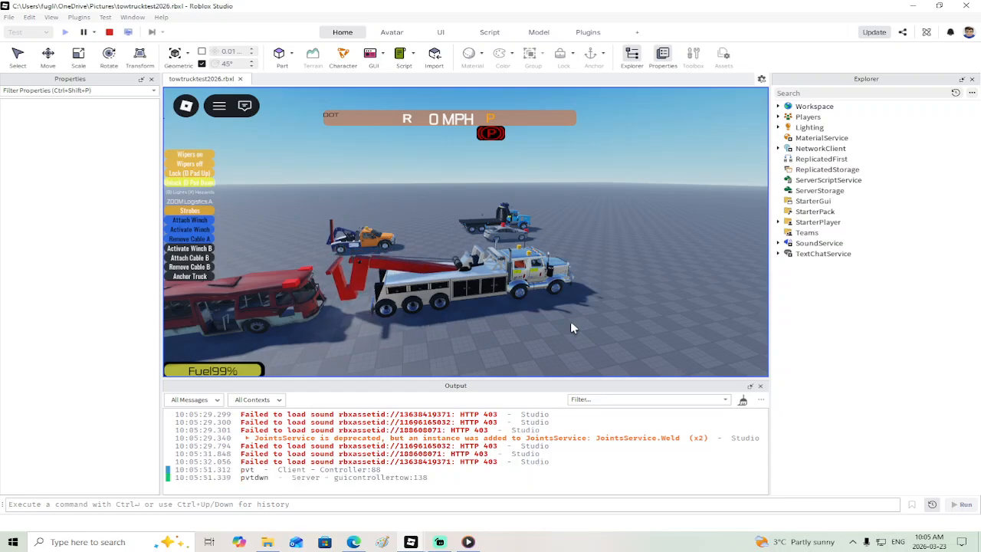
key("h")
key("g")
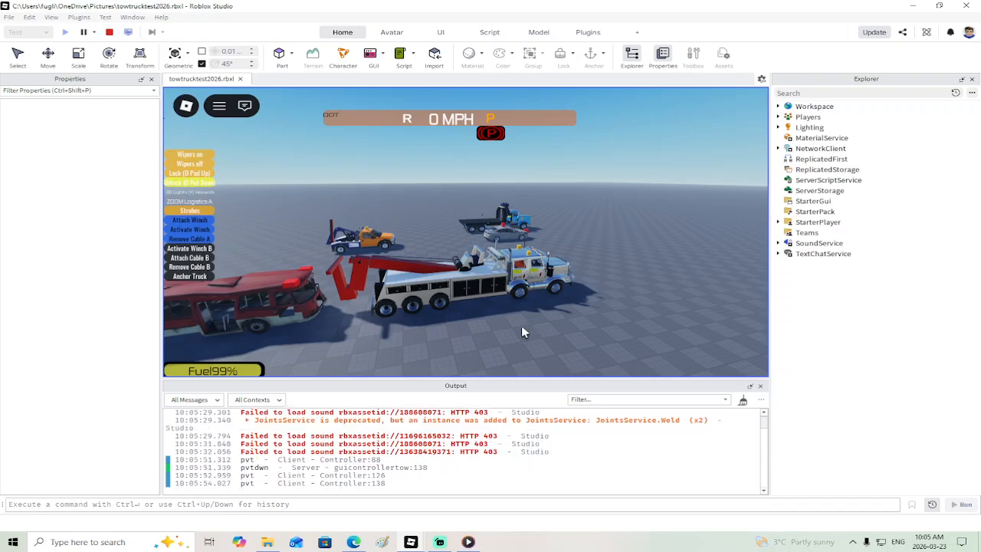
key("h")
right_click_drag(522, 328, 522, 327)
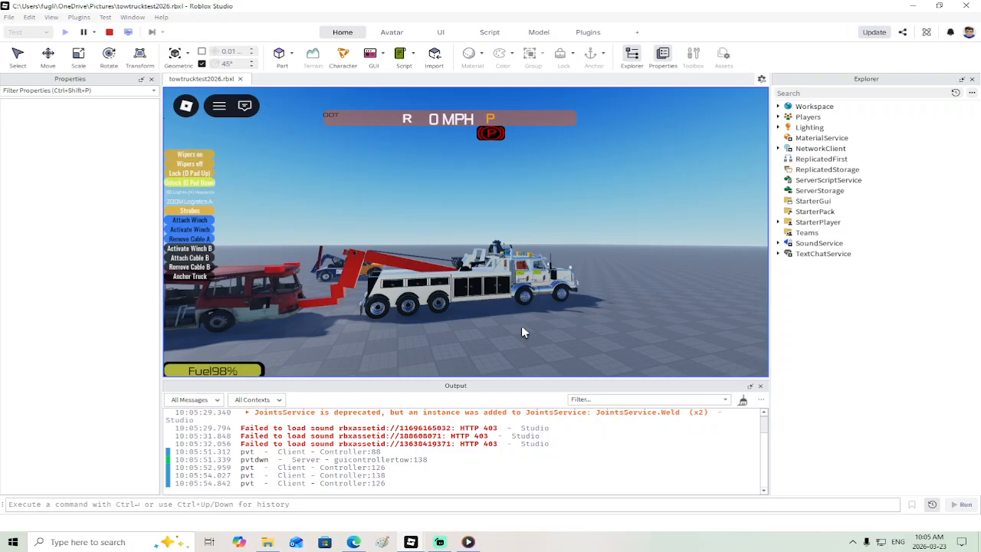
key("g")
right_click_drag(522, 329, 522, 328)
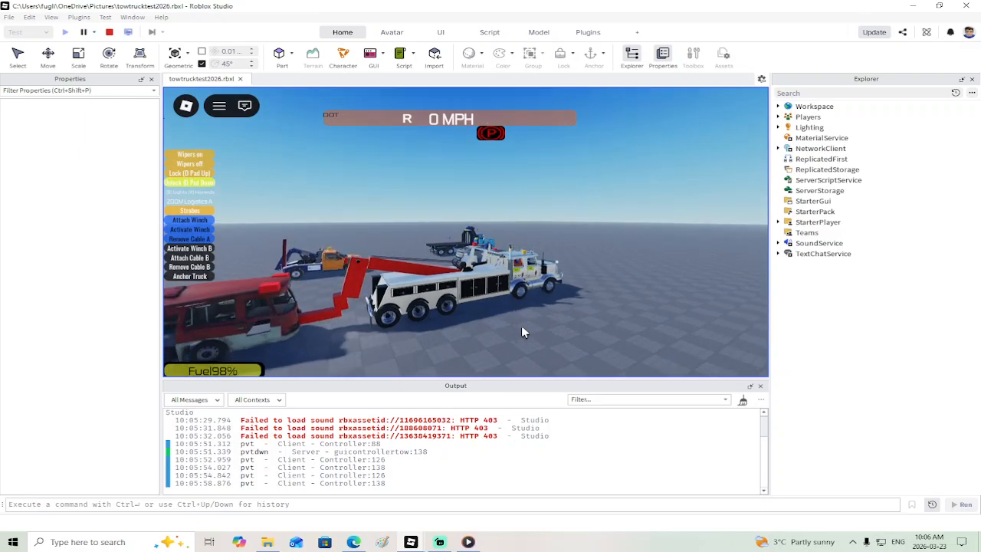
right_click_drag(522, 328, 522, 332)
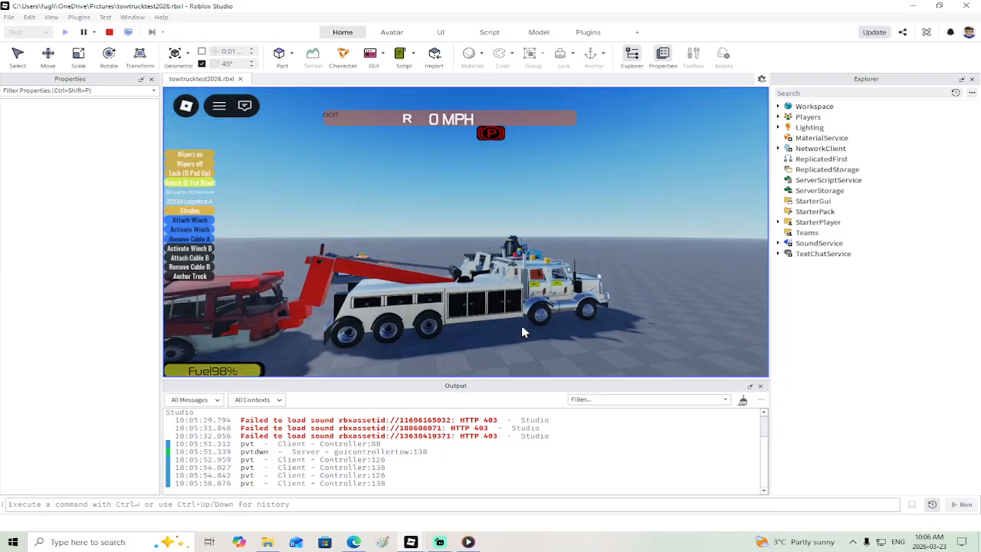
key("e")
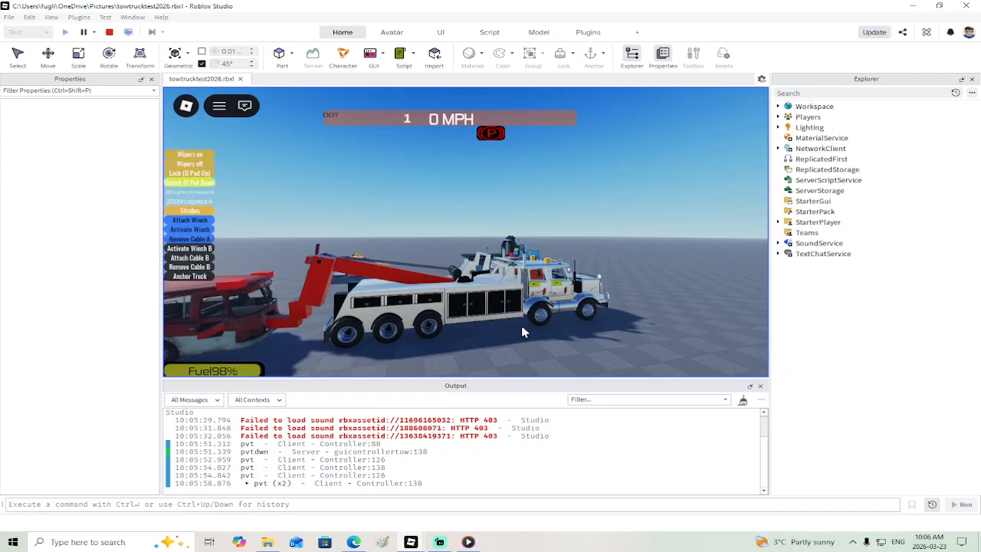
right_click_drag(358, 309, 359, 307)
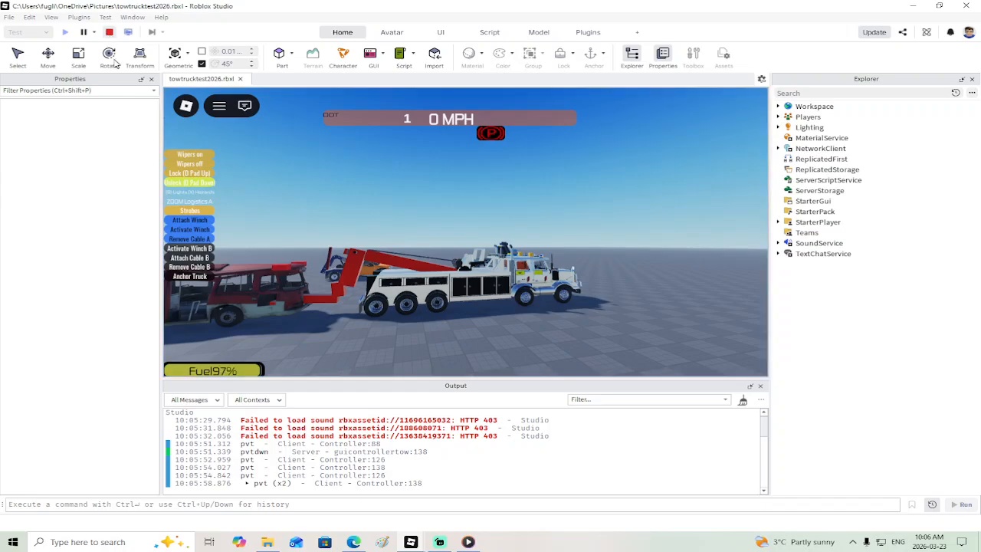
key("shift+F5")
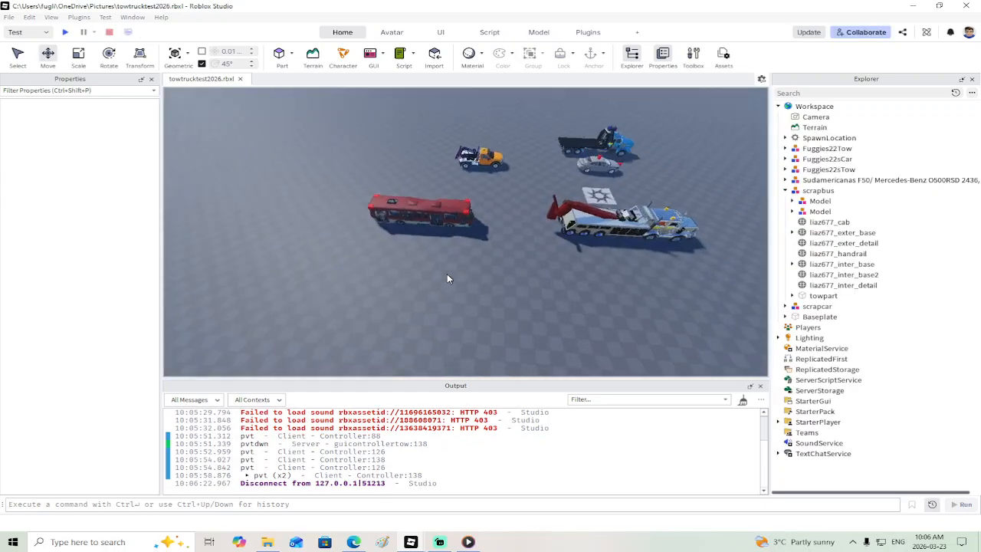
Step: Weld the towpart at the scrapbus's front to the red bus body with a WeldConstraint
scroll(448, 272, "down", 5)
left_click(465, 255)
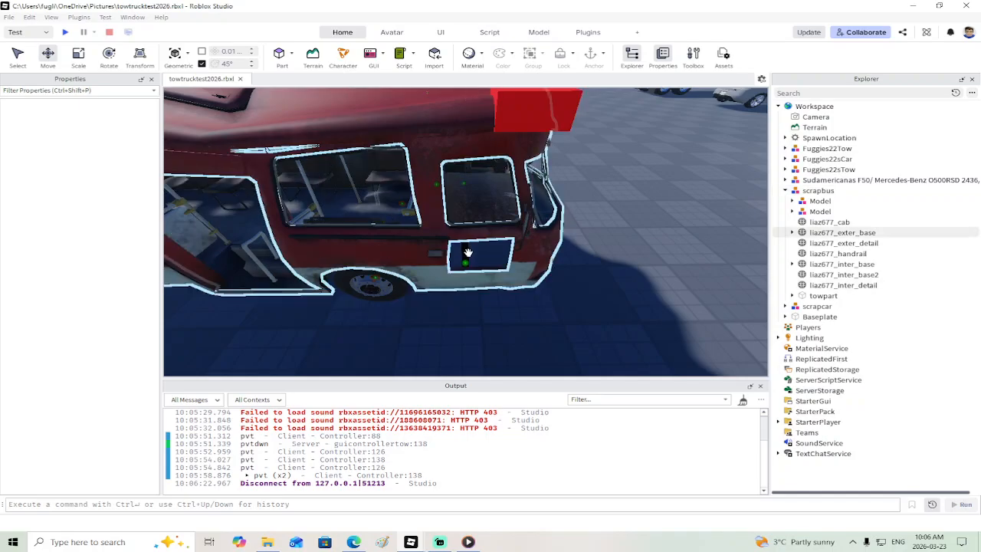
right_click_drag(465, 252, 528, 256)
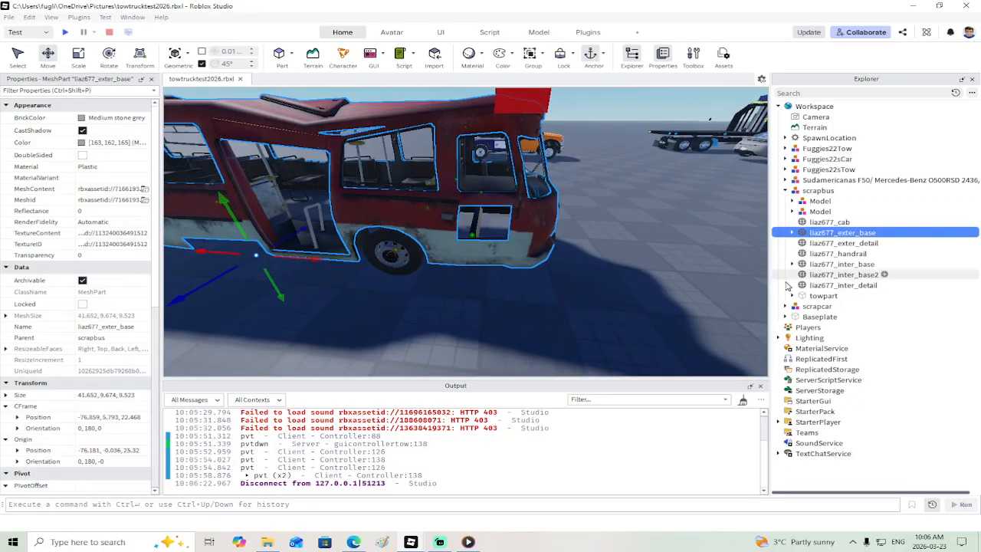
left_click(805, 298)
scroll(593, 215, "down", 3)
right_click_drag(592, 214, 665, 234)
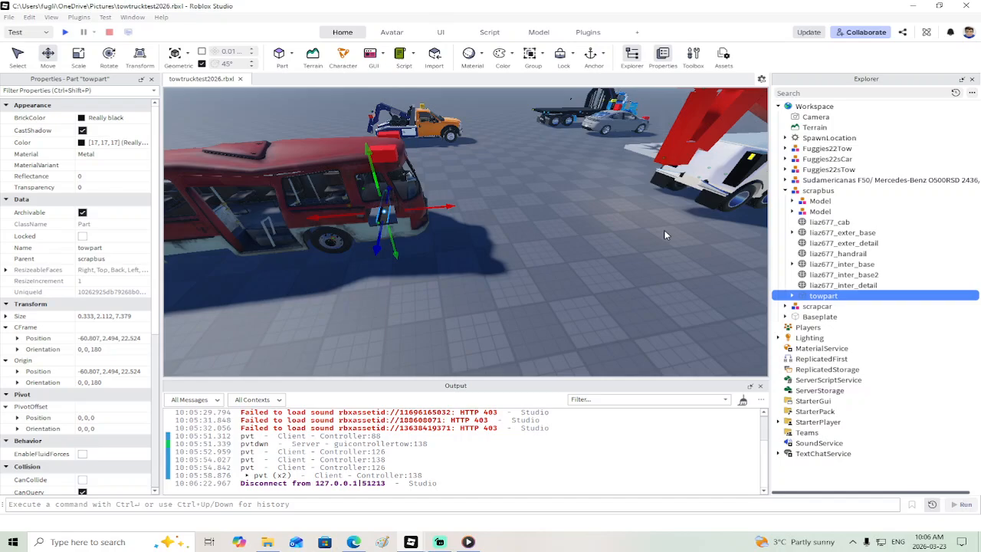
left_click(795, 297)
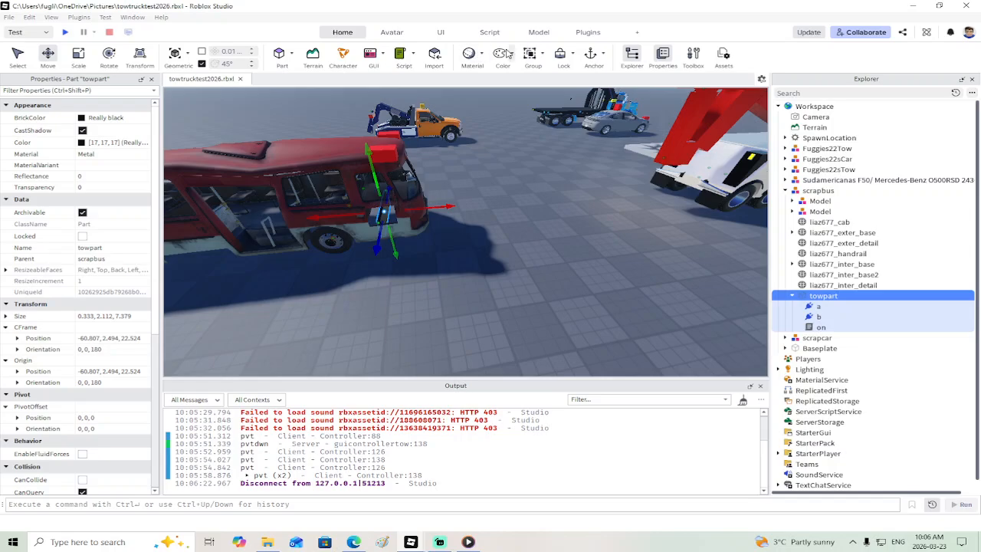
left_click(537, 33)
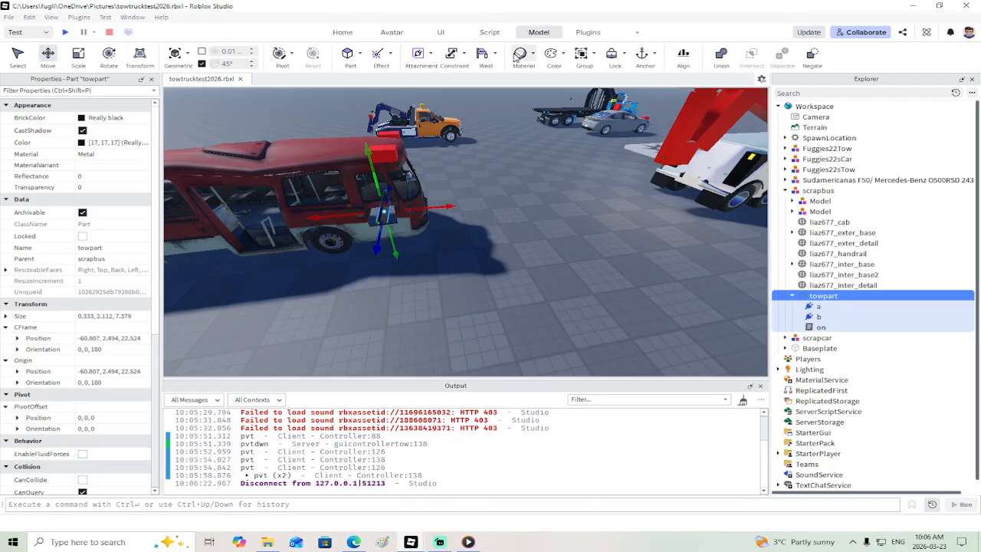
left_click(482, 53)
left_click(335, 147)
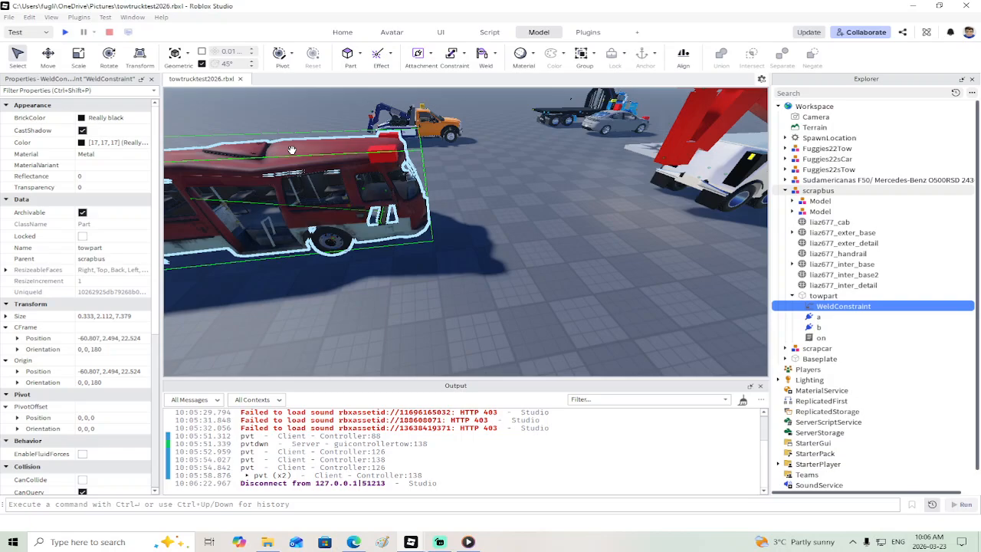
Step: Start another playtest, and unlock and enter the heavy tow truck to retest towing the welded scrapbus
left_click(65, 32)
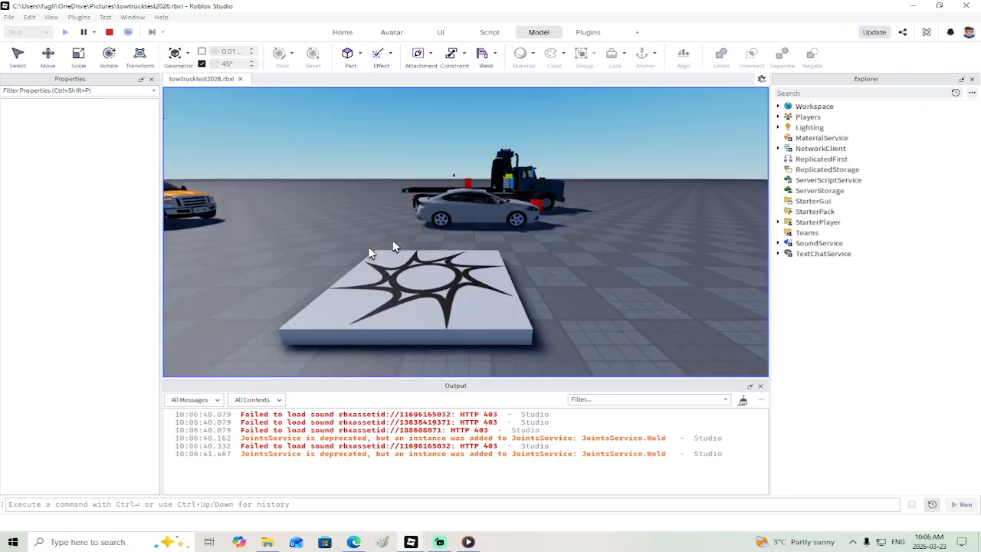
key("w")
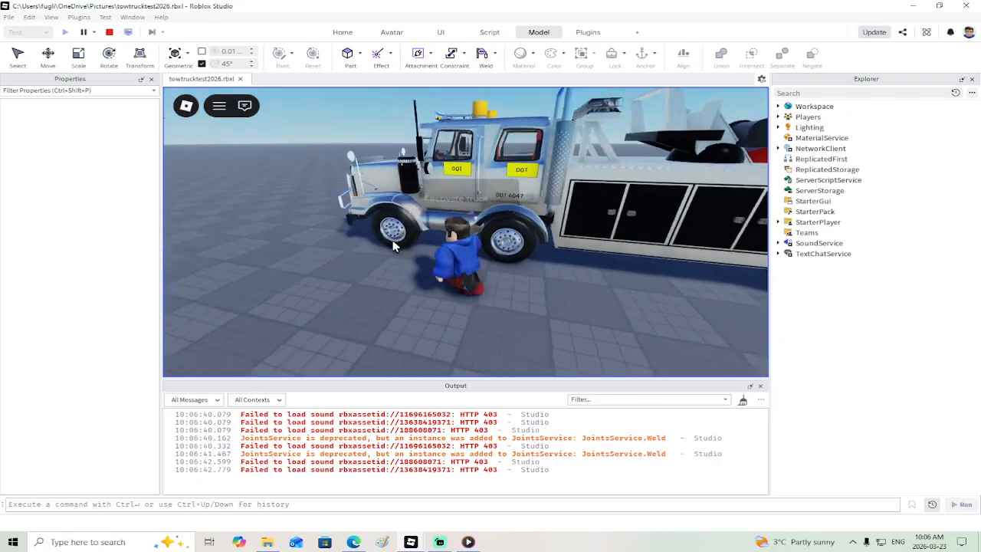
left_click(192, 184)
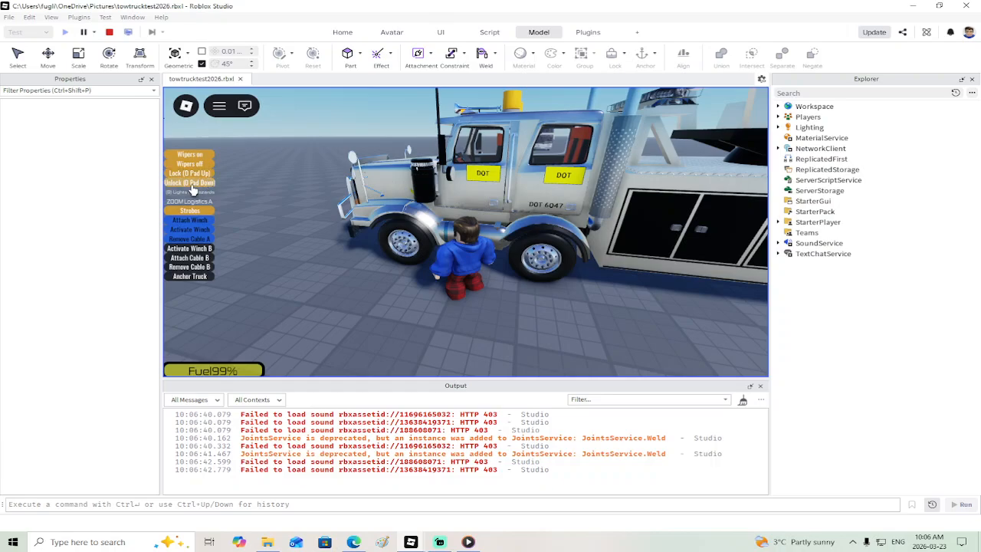
key("e")
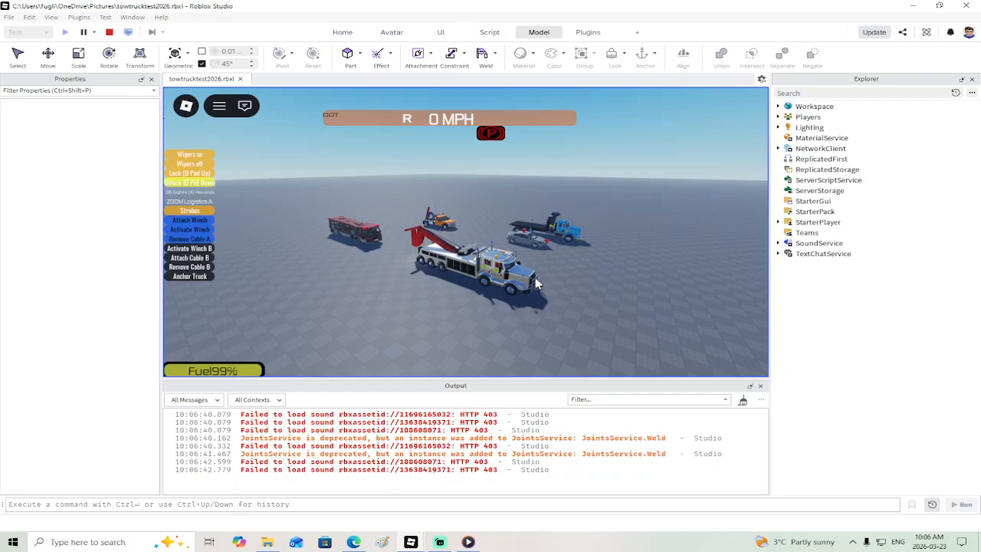
Step: Lower the heavy tow truck's arm onto the welded scrapbus, try lifting the bus, and end the playtest
scroll(537, 283, "up", 2)
right_click_drag(536, 283, 536, 284)
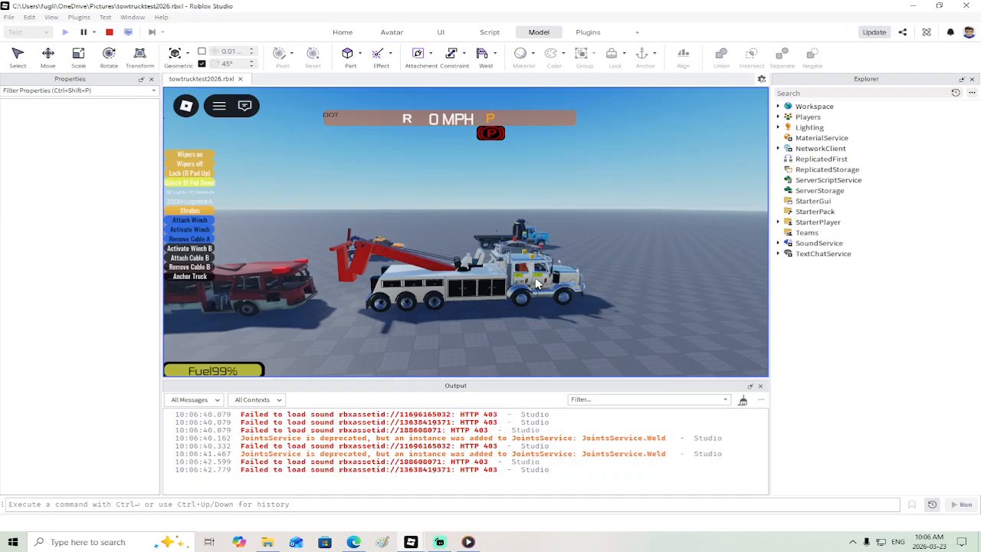
key("g")
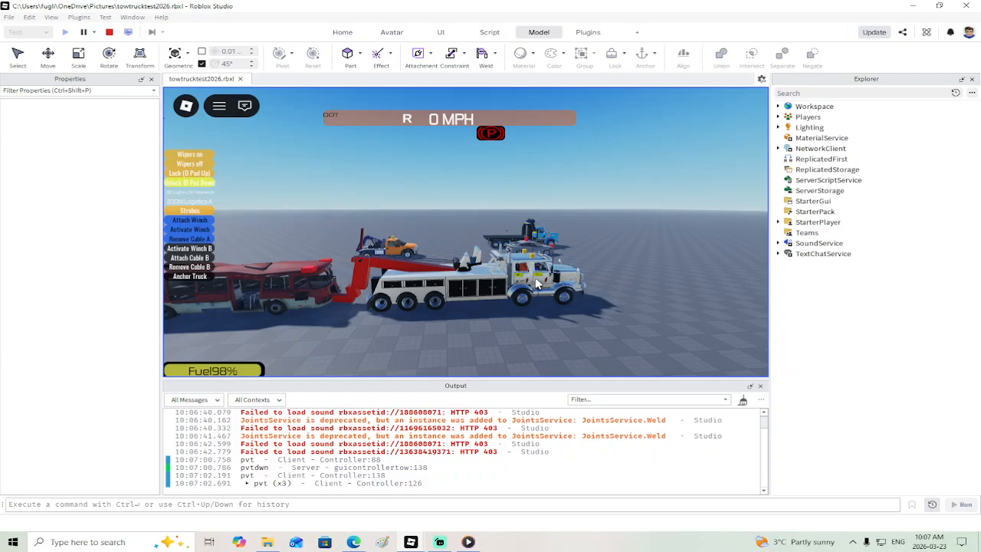
key("t")
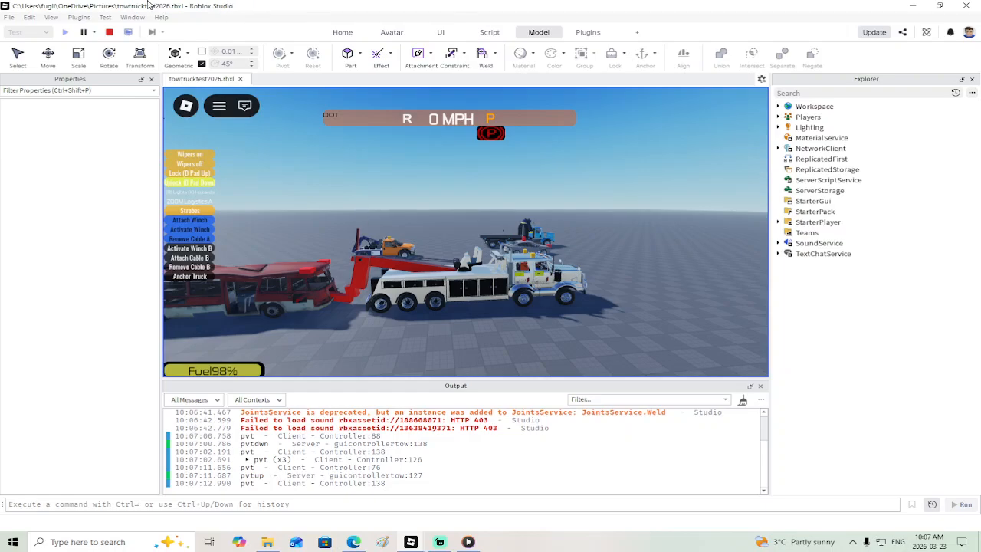
left_click(110, 34)
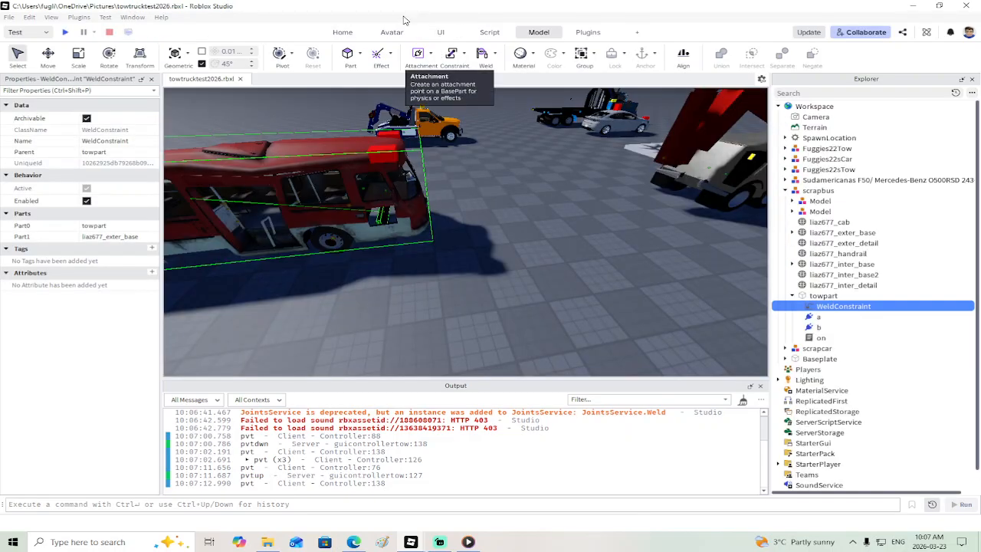
Step: Check the collision, anchoring and mass properties of the scrapbus's body meshes and towpart
scroll(490, 236, "down", 5)
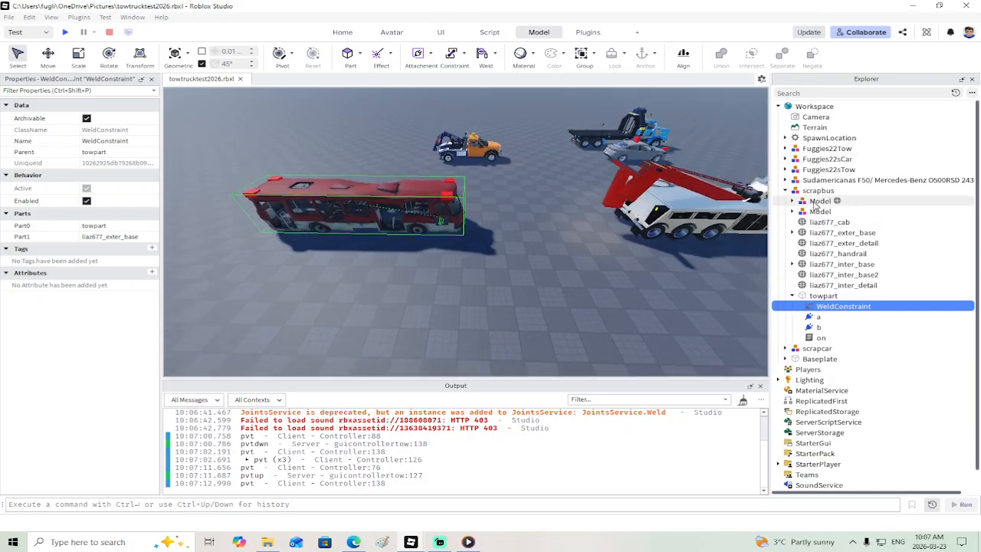
left_click(818, 190)
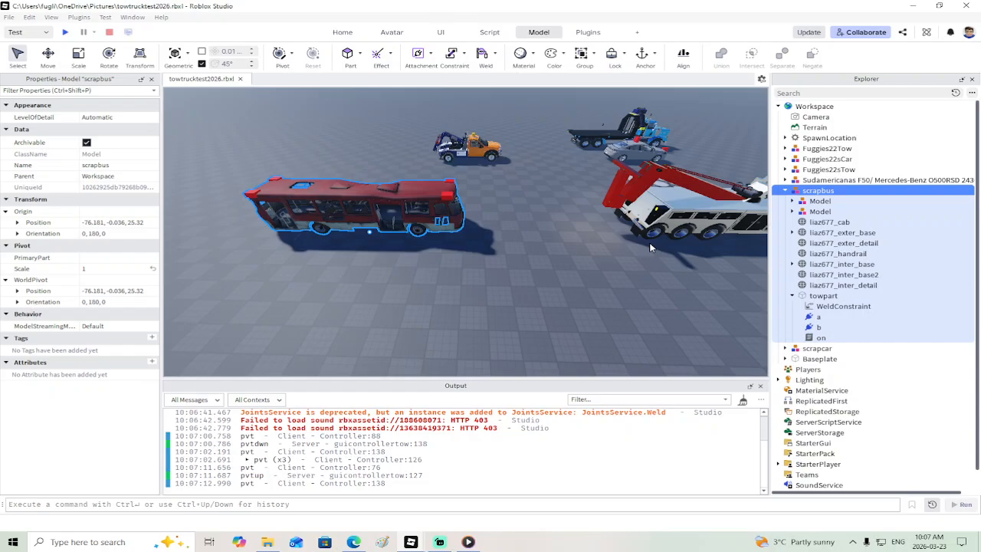
left_click(823, 296)
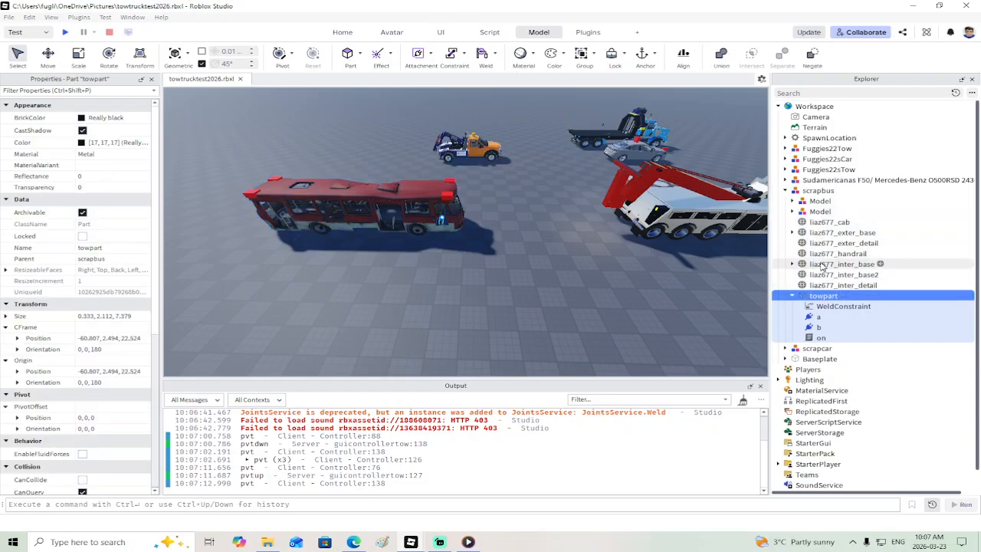
left_click(829, 222, "shift")
scroll(116, 310, "down", 5)
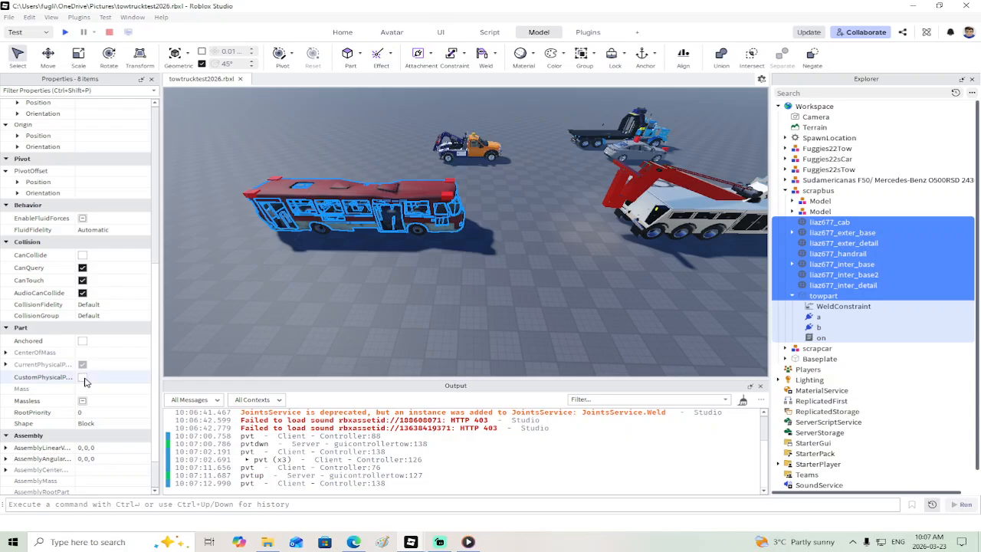
Step: Make all four winchparts of the scrapbus massless
left_click(792, 211)
left_click(813, 223)
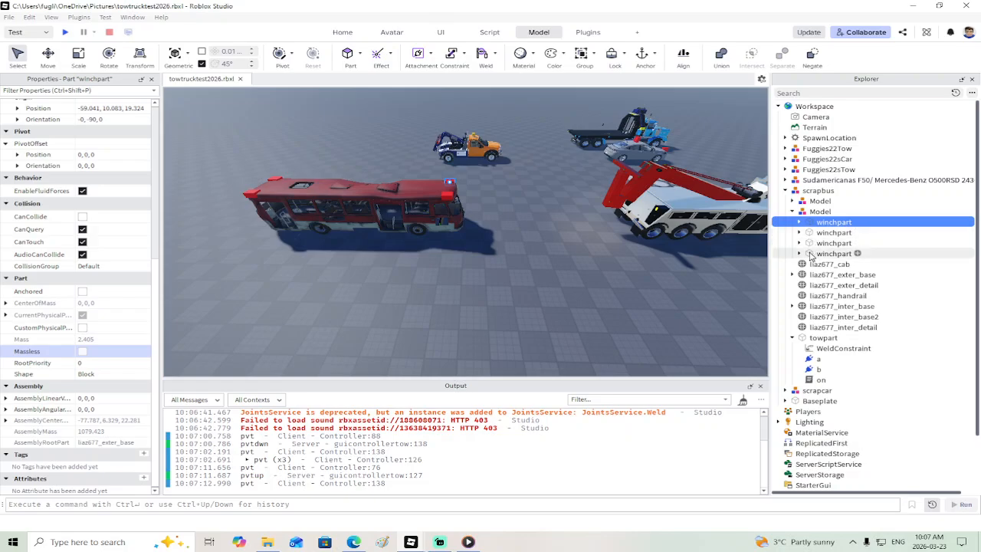
left_click(806, 253, "shift")
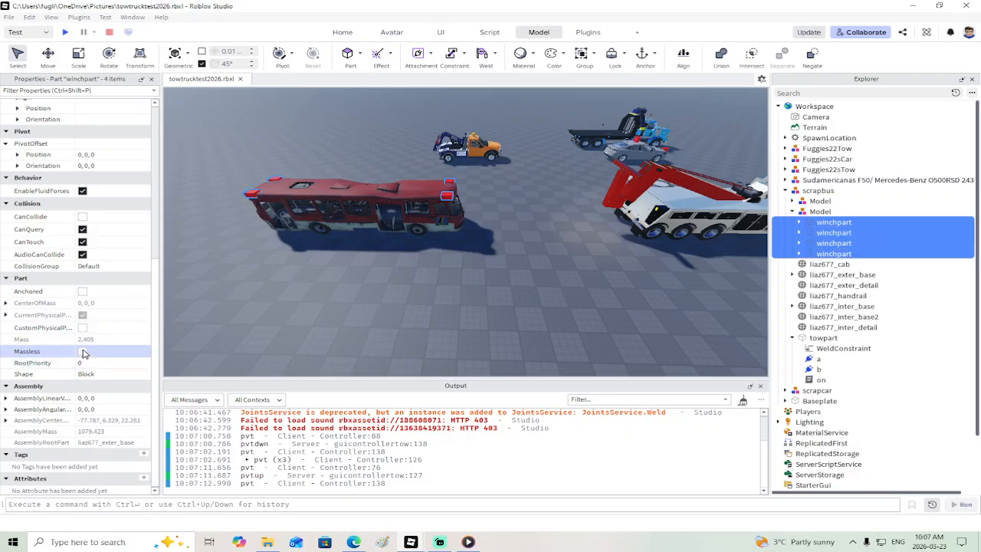
left_click(800, 253)
left_click(799, 244)
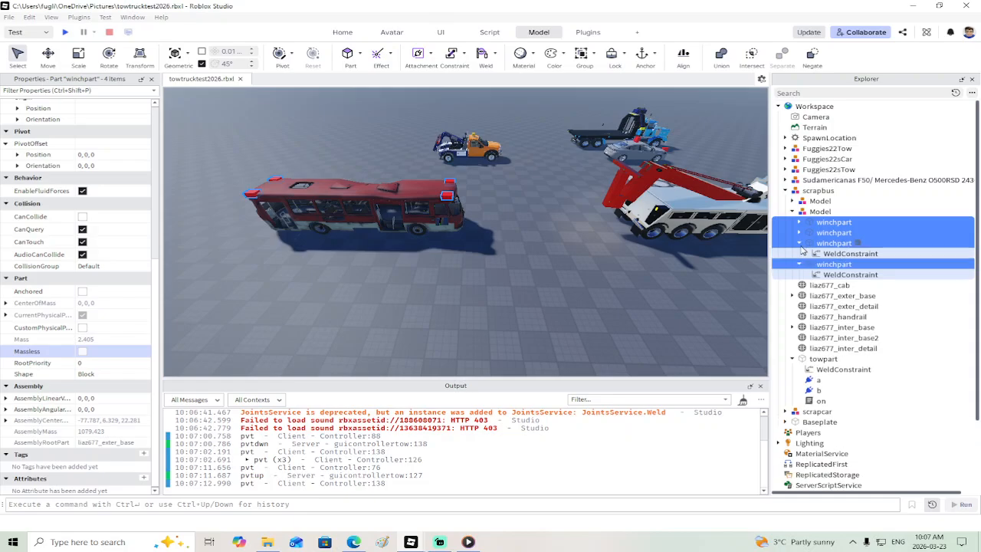
left_click(800, 244)
left_click(799, 254)
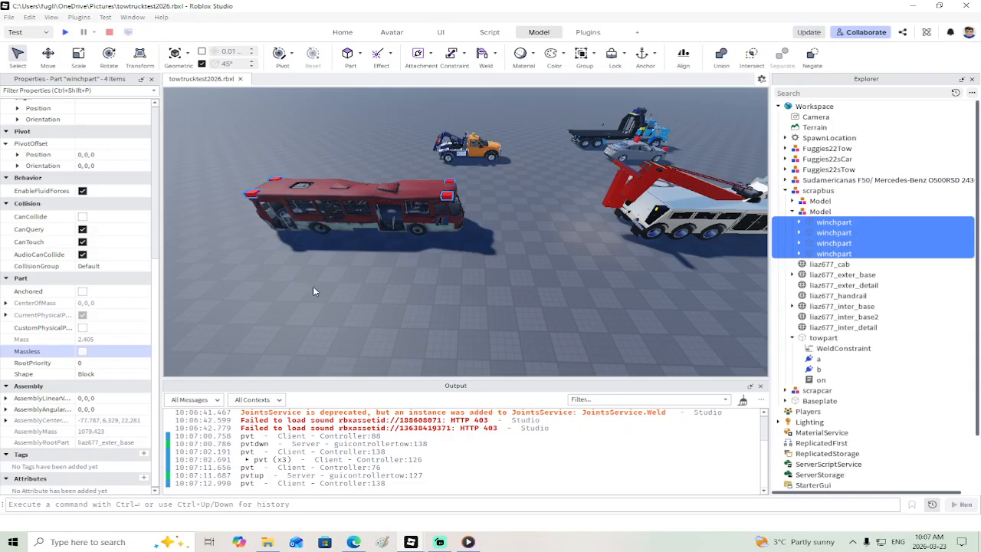
left_click(82, 350)
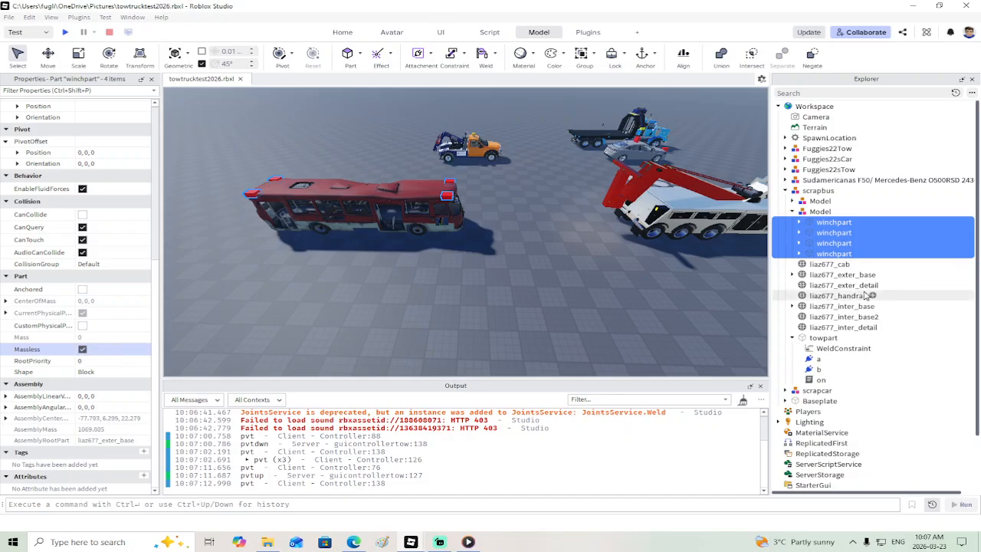
Step: Inspect the first FR wheel's properties, run a playtest to check how the scrapbus stands, and end it
left_click(792, 202)
left_click(816, 212)
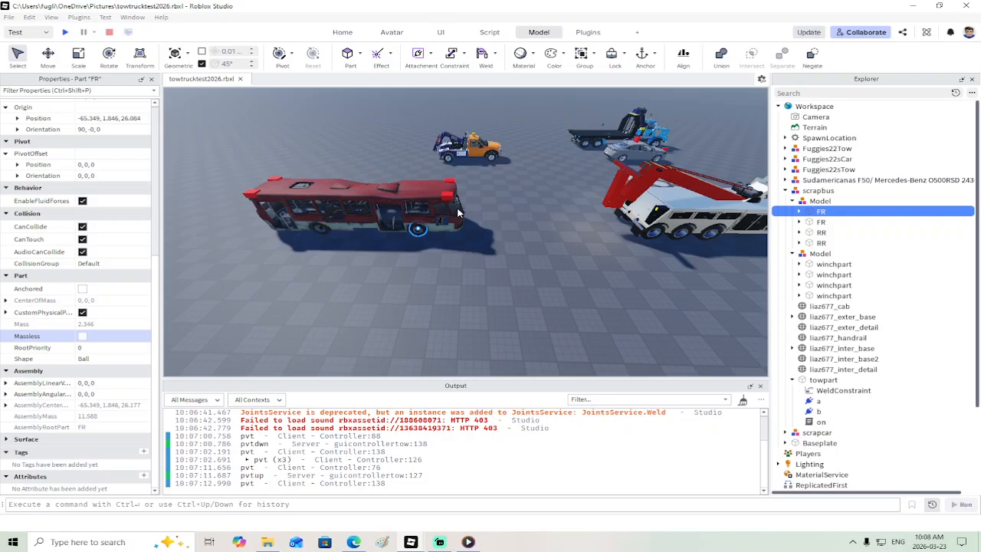
left_click(65, 31)
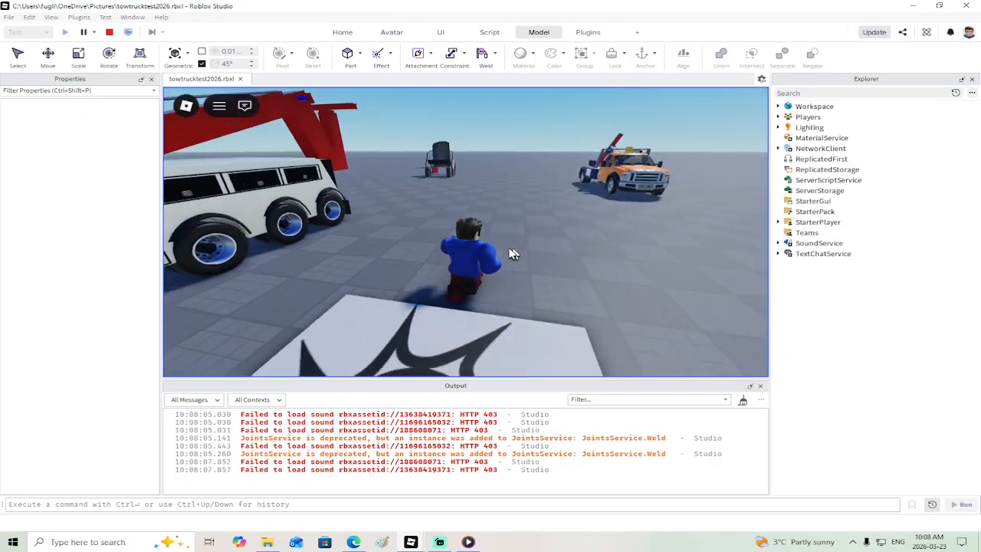
key("w")
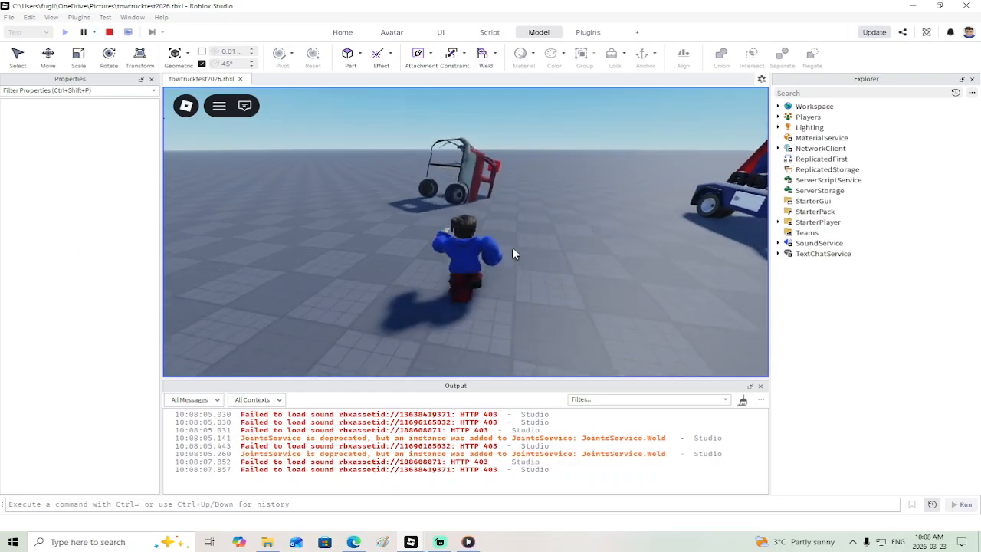
left_click(110, 33)
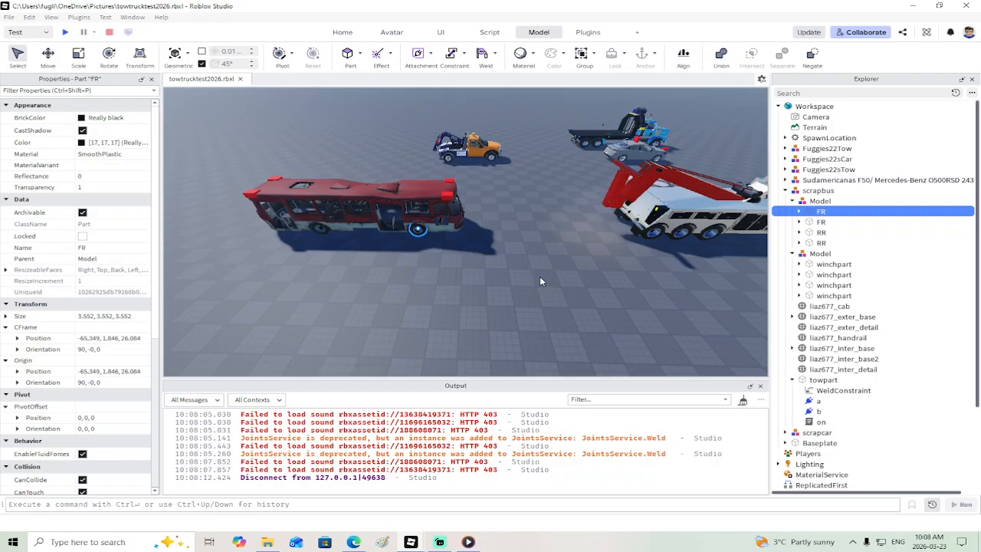
Step: Raise the entire scrapbus model about 1.46 studs off the ground
left_click(47, 54)
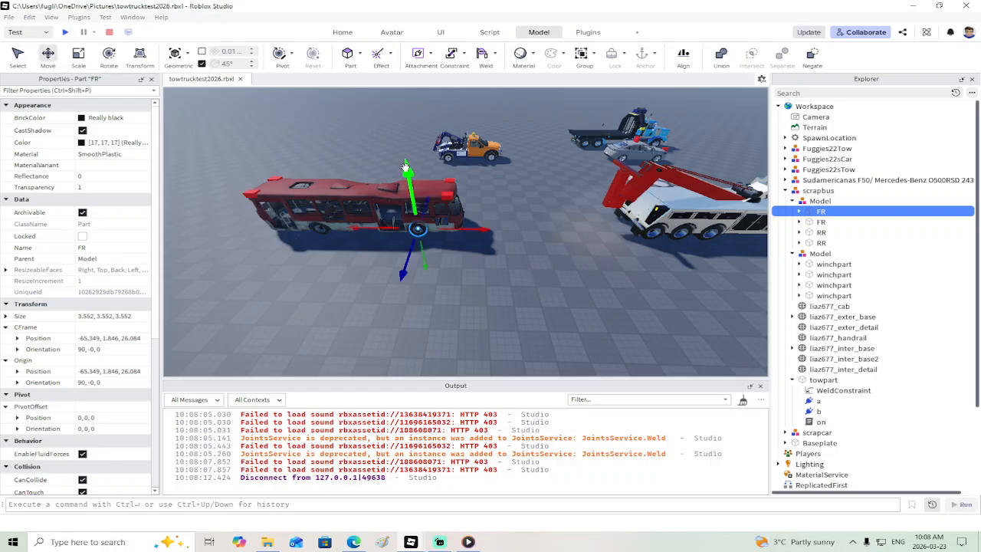
left_click_drag(405, 166, 405, 163)
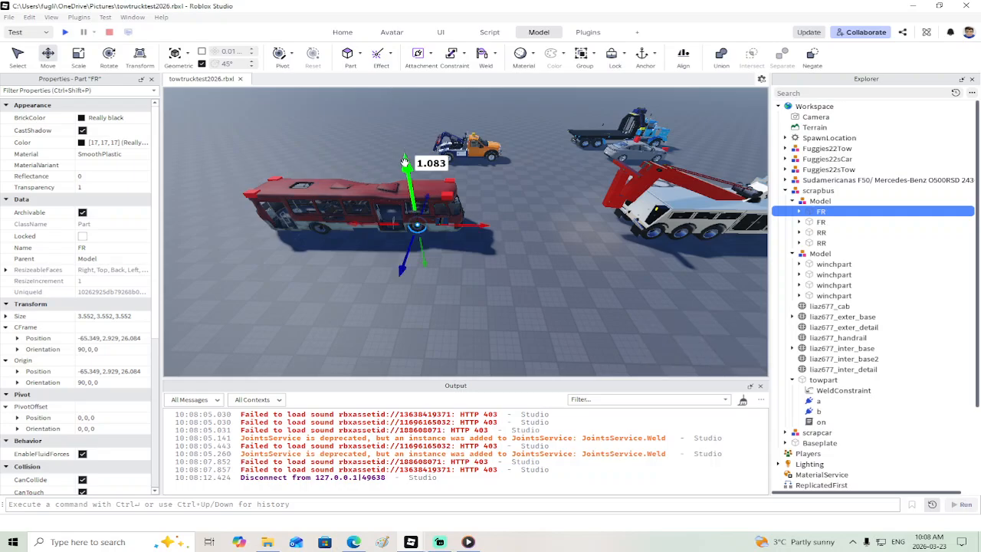
key("ctrl+z")
left_click(802, 192)
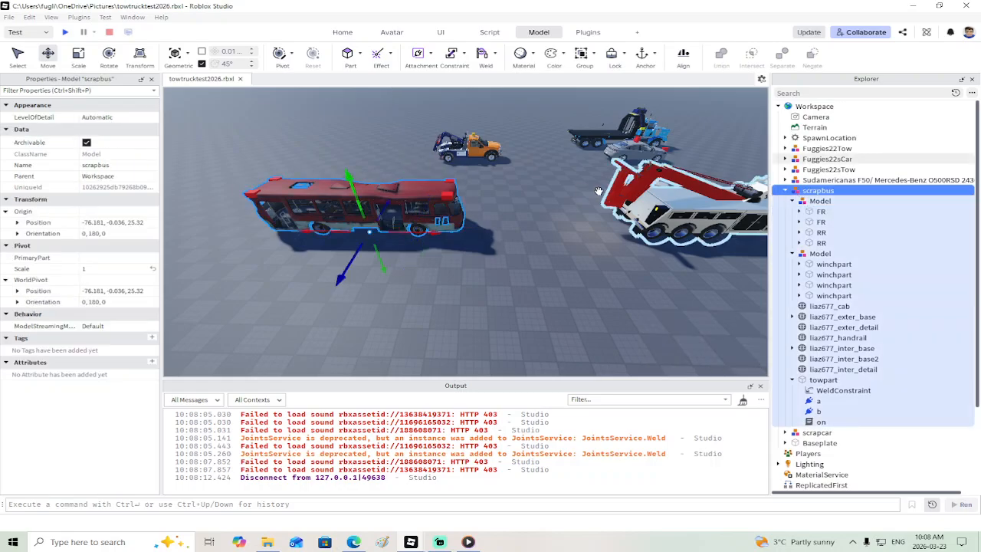
left_click_drag(345, 173, 346, 164)
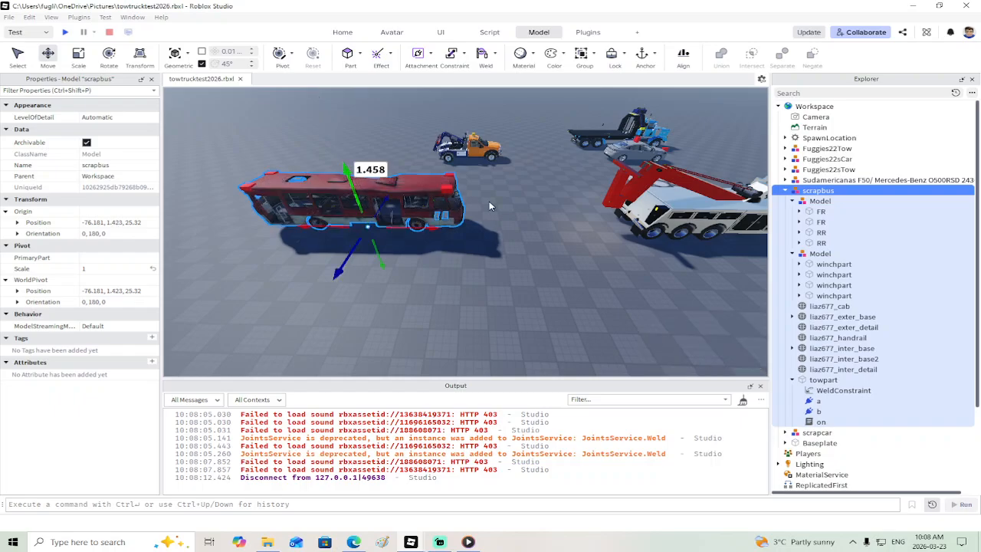
Step: Examine the physical properties of the scrapbus's four wheels and its liaz677_cab mesh
key("f")
left_click(807, 213)
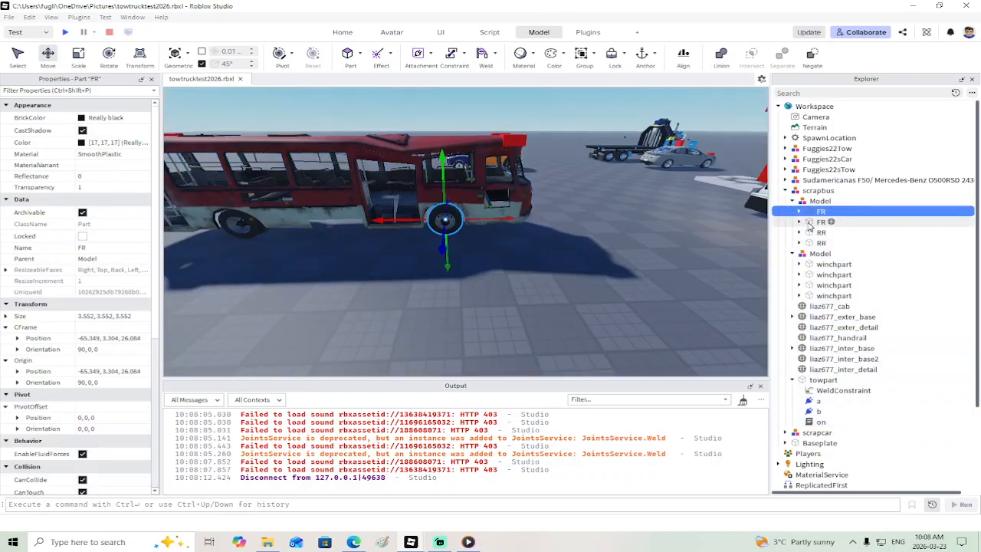
left_click(809, 222, "ctrl")
left_click(811, 233, "ctrl")
left_click(812, 243, "ctrl")
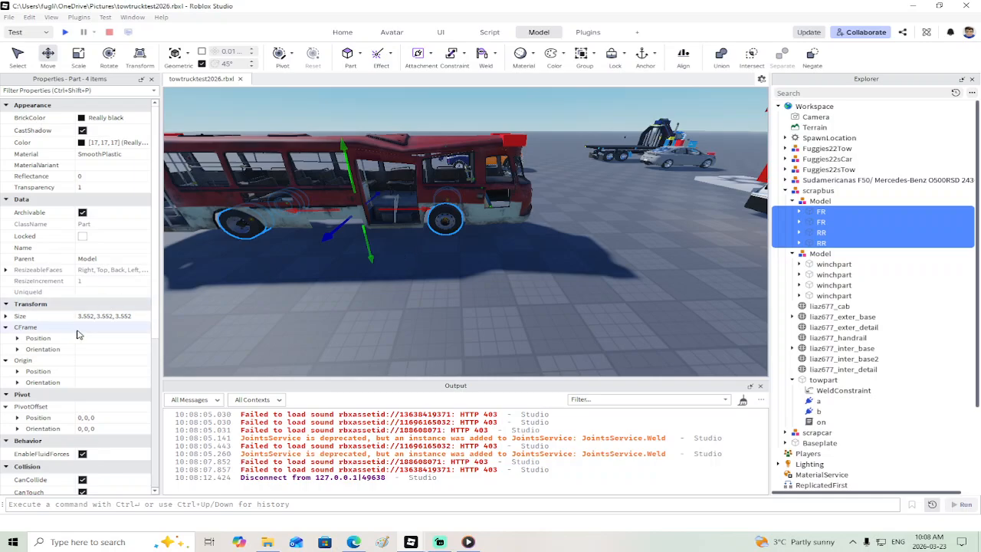
scroll(114, 333, "down", 3)
scroll(92, 375, "down", 3)
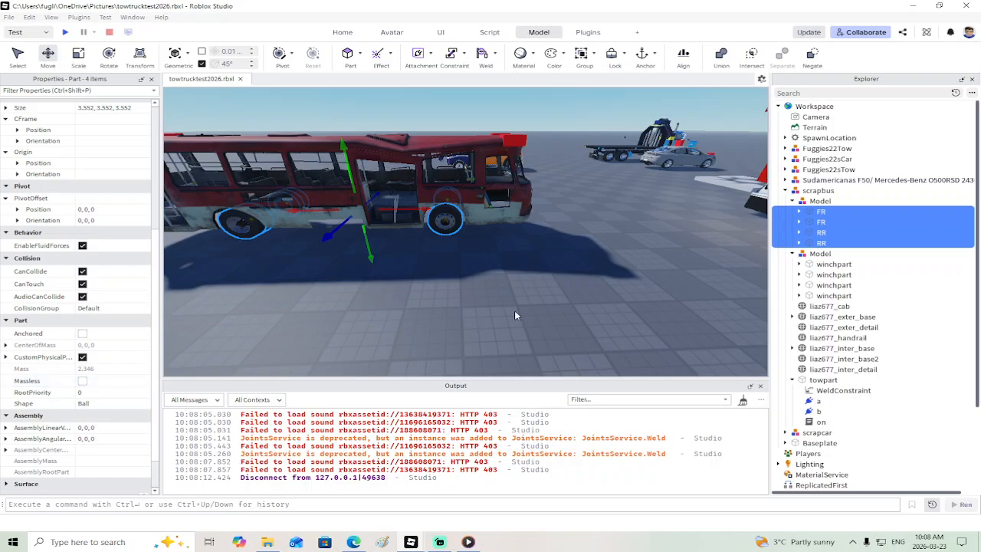
left_click(793, 254)
left_click(773, 264)
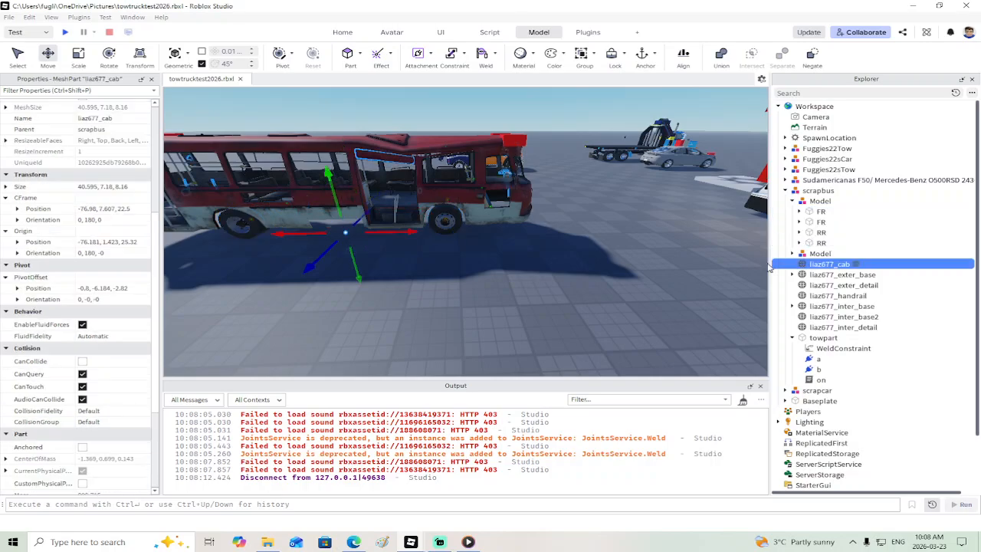
key("f")
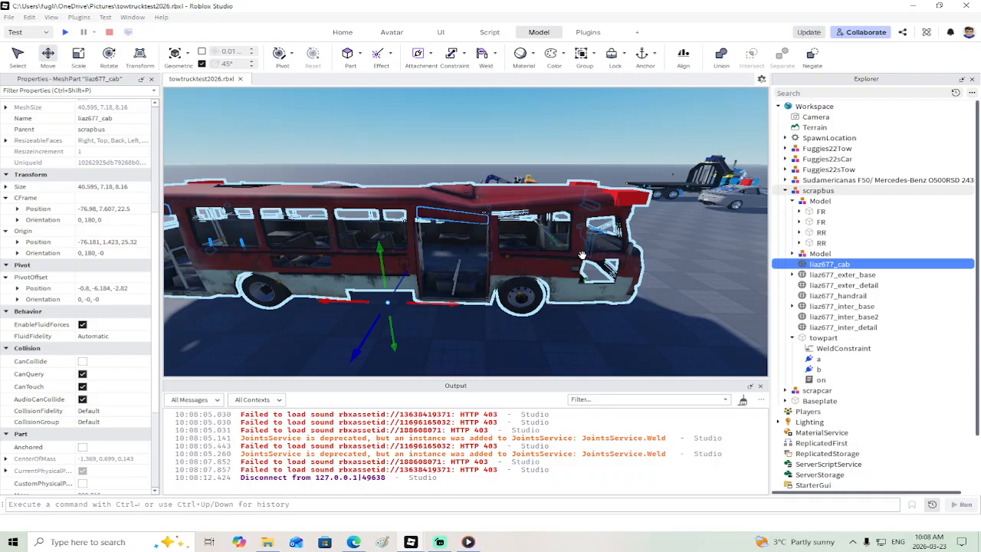
Step: Weld the liaz677_inter_detail mesh to the red winchpart on the scrapbus's front roof corner with a WeldConstraint
right_click_drag(583, 255, 583, 261)
scroll(583, 260, "up", 8)
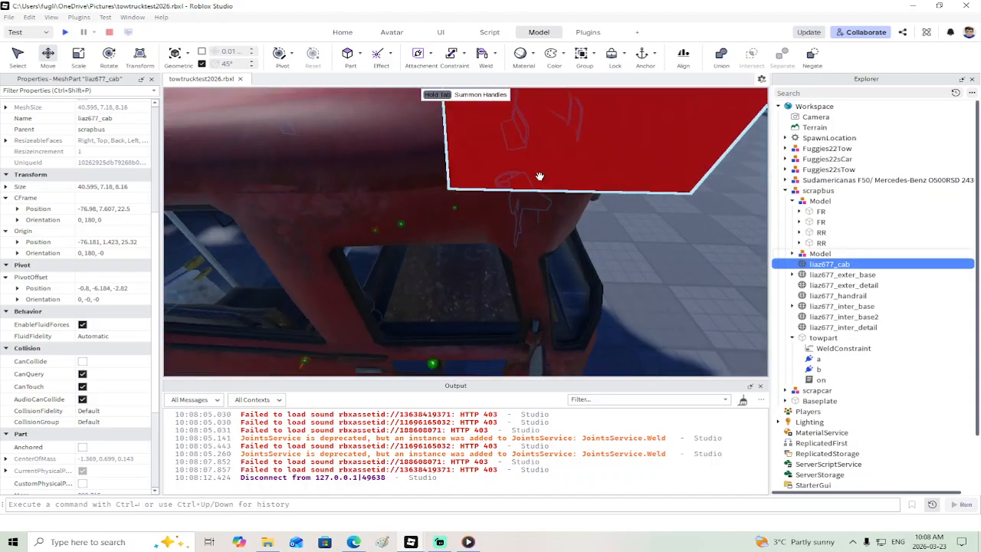
left_click(569, 186)
key("f")
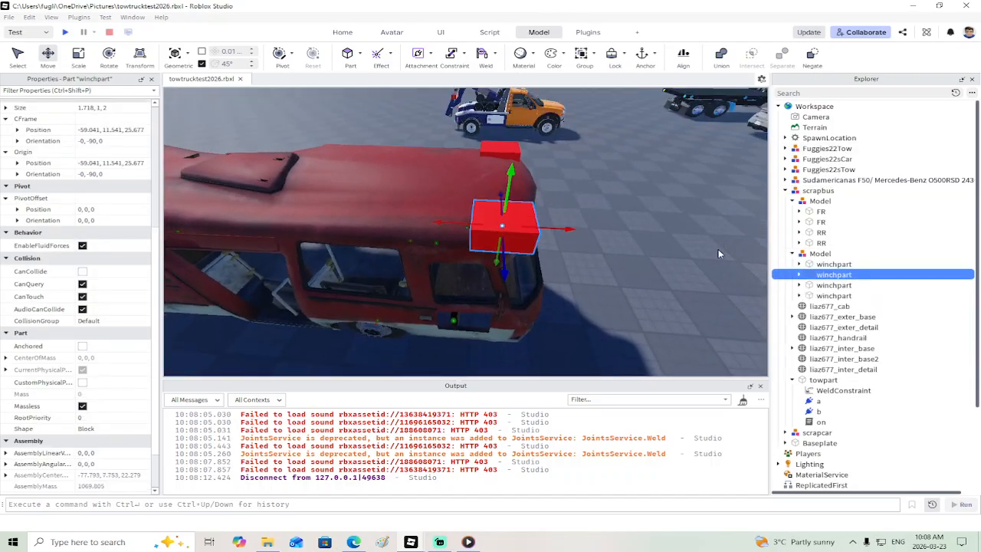
left_click(839, 369)
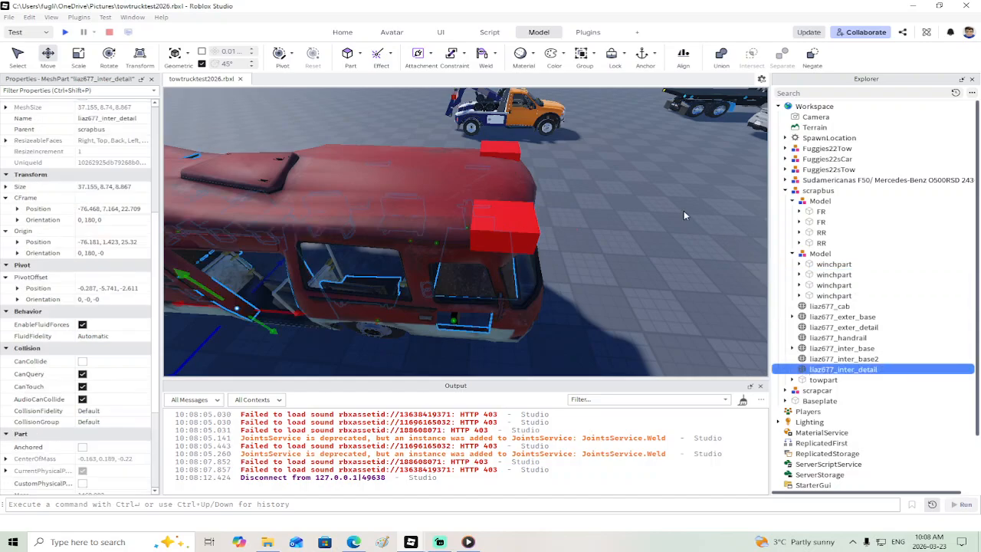
left_click(482, 55)
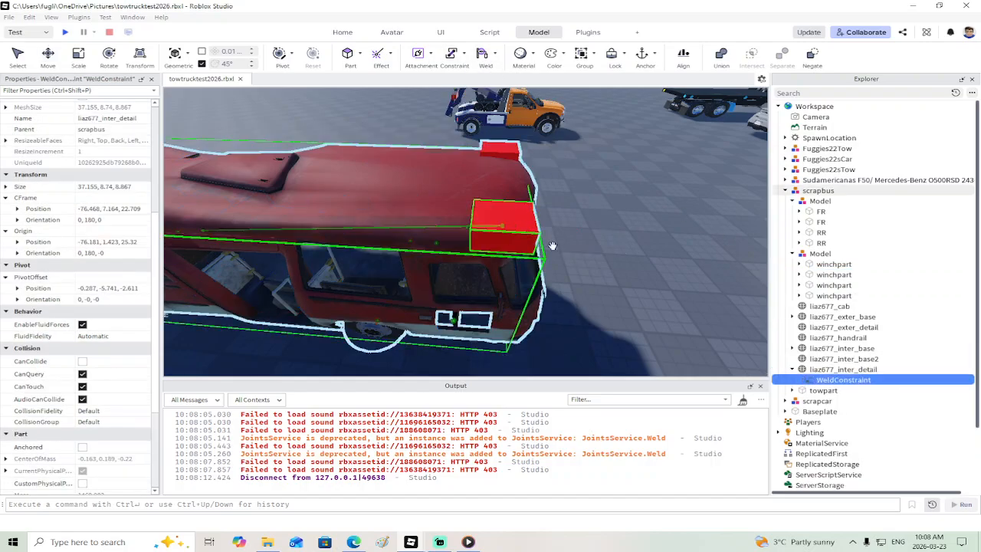
Step: Weld the liaz677_inter_base2, liaz677_inter_base and liaz677_handrail meshes to the same front winchpart
left_click(802, 360)
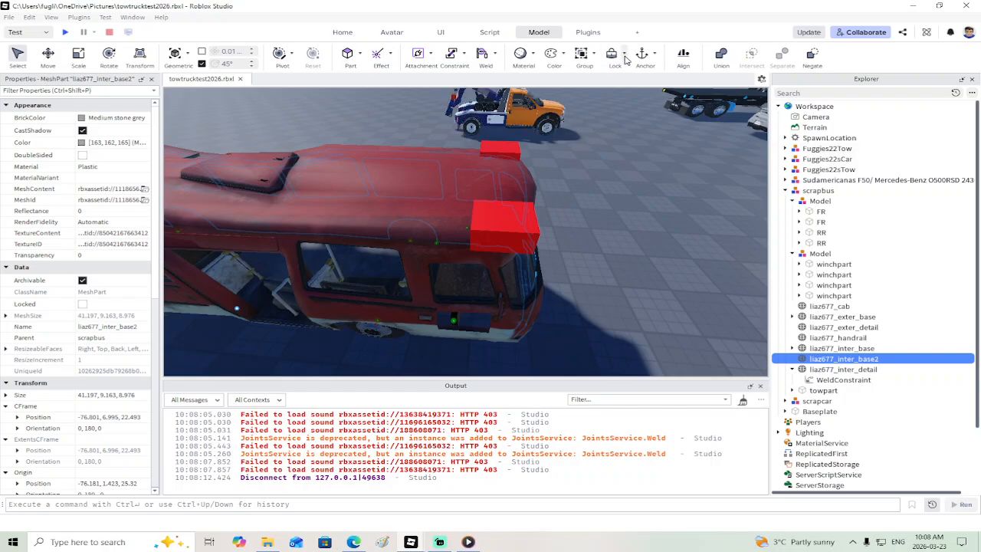
left_click(482, 55)
left_click(502, 222)
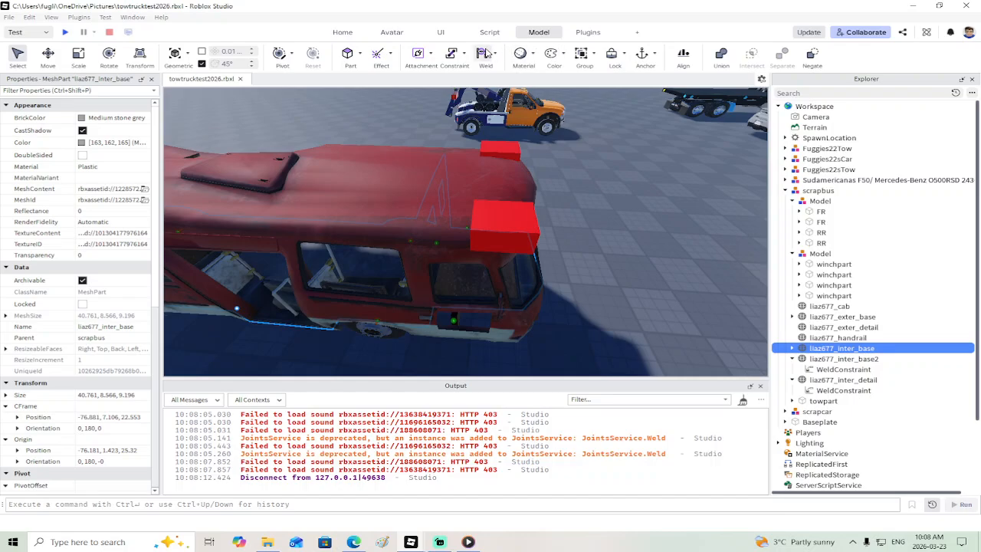
left_click(502, 223)
left_click(803, 338)
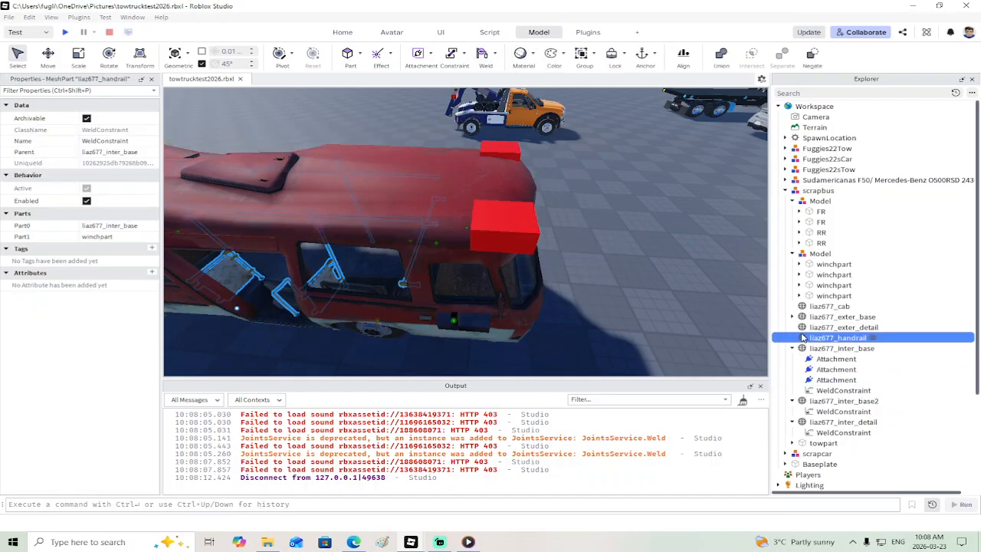
left_click(482, 56)
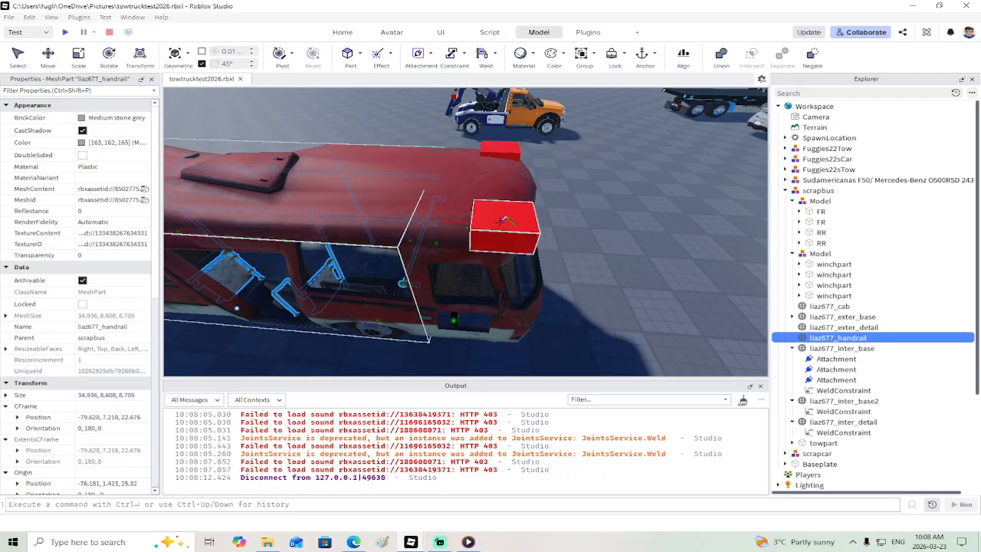
left_click(504, 218)
Step: Weld the liaz677_exter_detail, liaz677_exter_base and liaz677_cab meshes to the same front winchpart
left_click(814, 328)
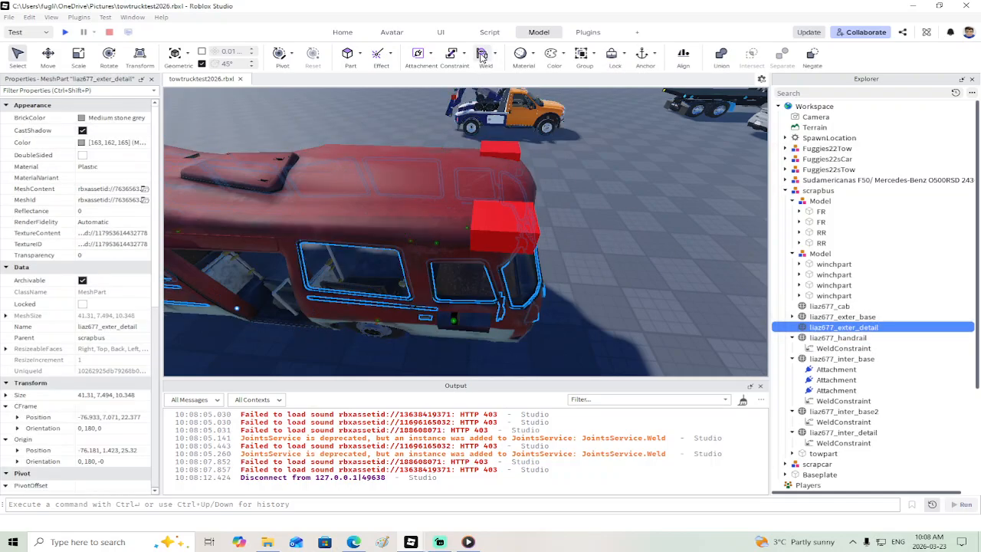
left_click(482, 56)
left_click(506, 219)
left_click(782, 316)
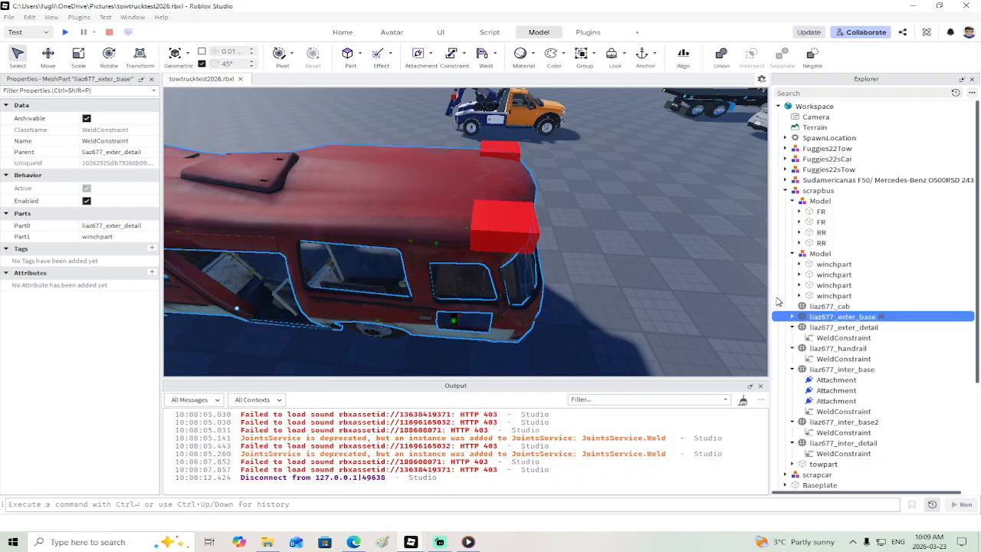
left_click(482, 56)
left_click(504, 222)
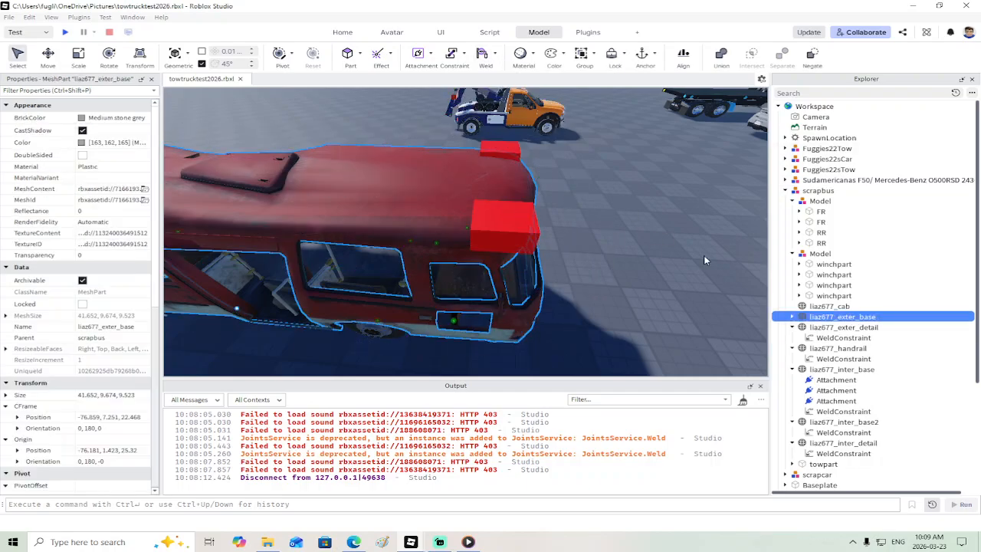
left_click(830, 306)
left_click(482, 56)
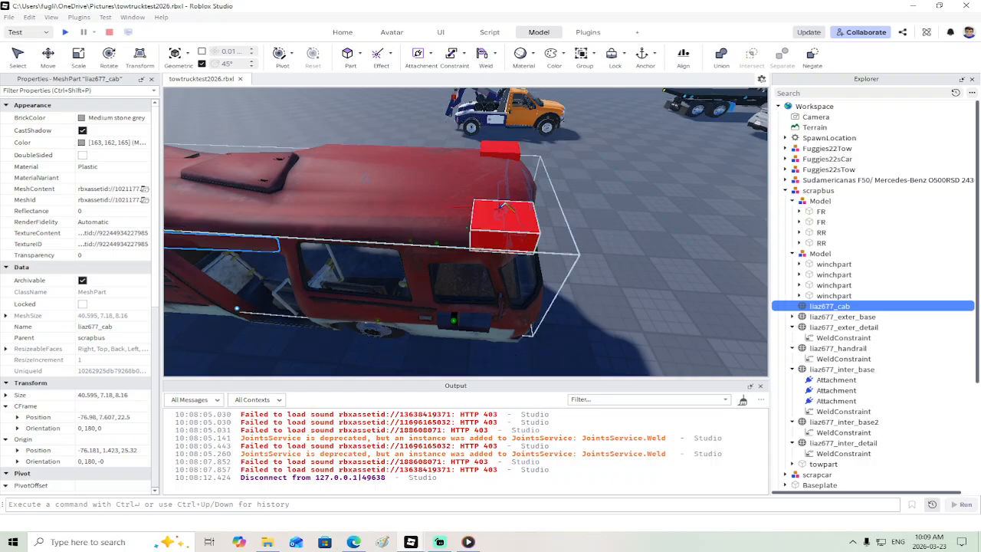
left_click(505, 222)
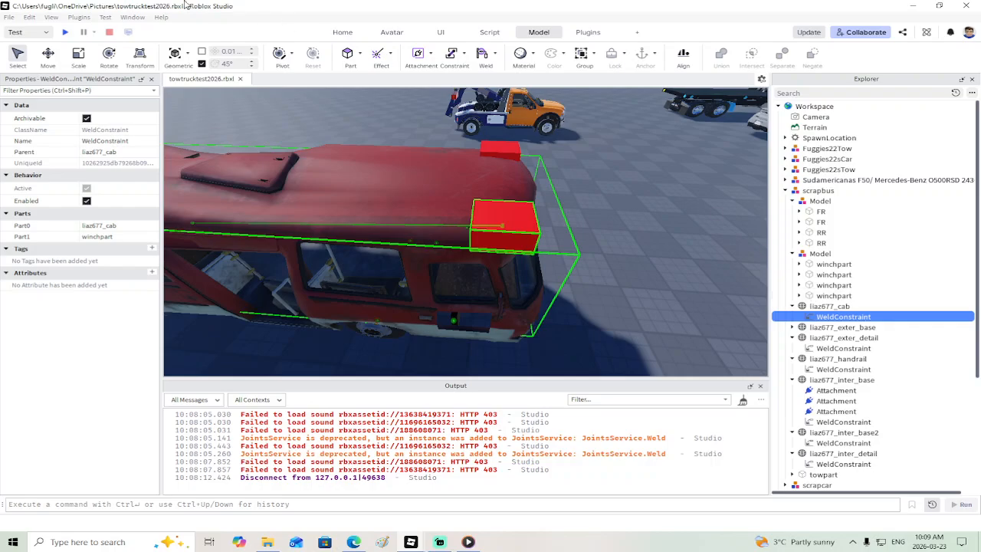
Step: Run a brief playtest to check how the fully welded scrapbus stands on the baseplate, and stop it
left_click(65, 32)
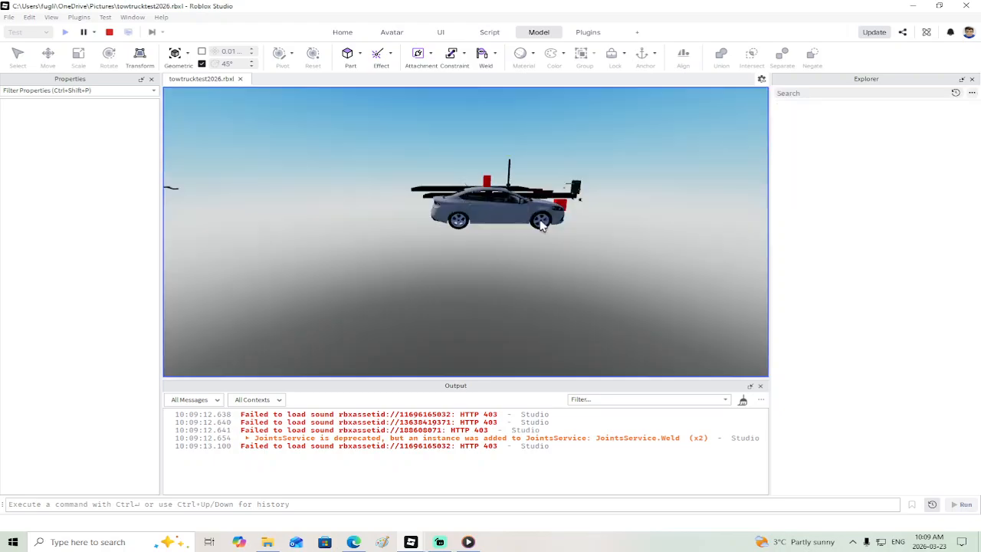
right_click_drag(539, 220, 540, 220)
key("w")
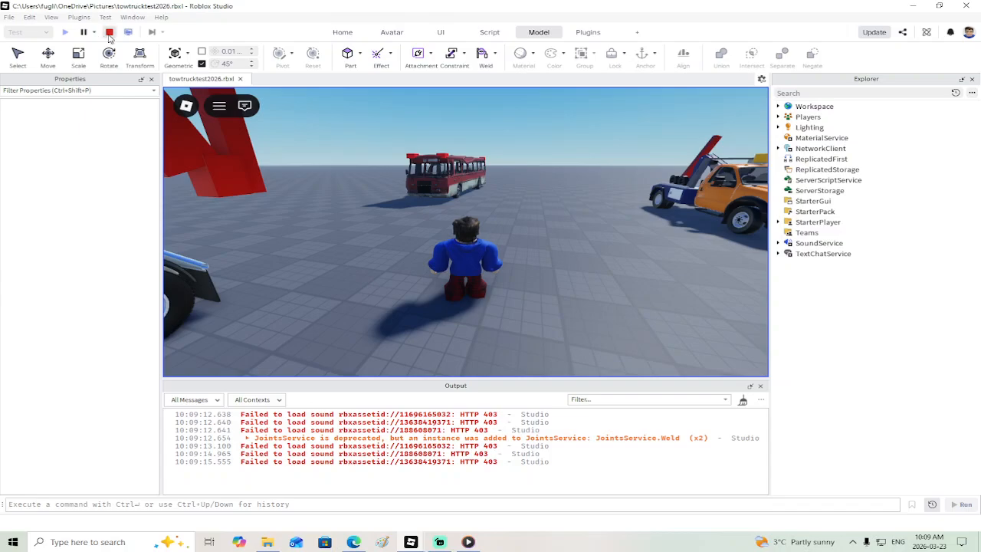
left_click(109, 32)
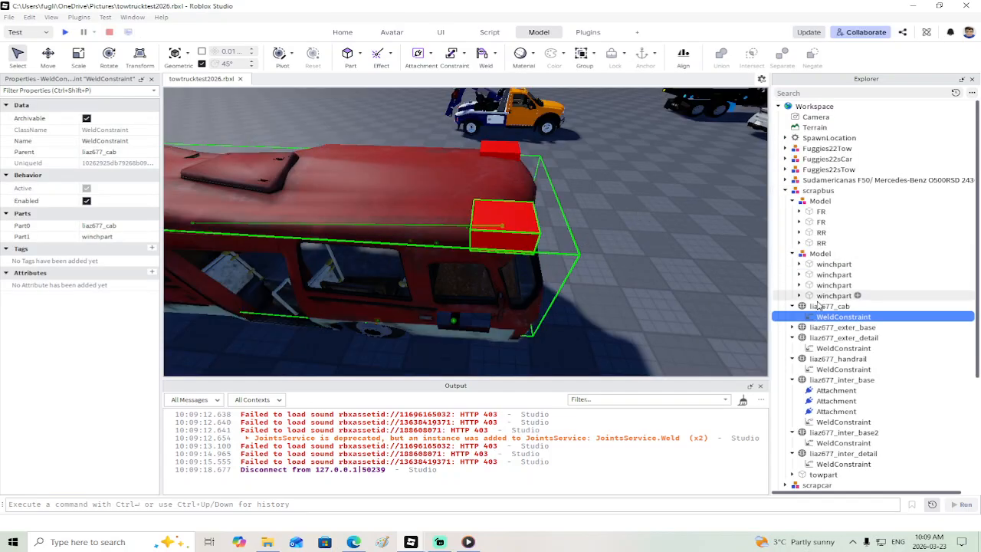
Step: Collapse the scrapbus's mesh entries and enable DoubleSided on all seven liaz677 meshes from liaz677_cab to liaz677_inter_detail
left_click(793, 306)
left_click(794, 328)
left_click(793, 338)
left_click(794, 348)
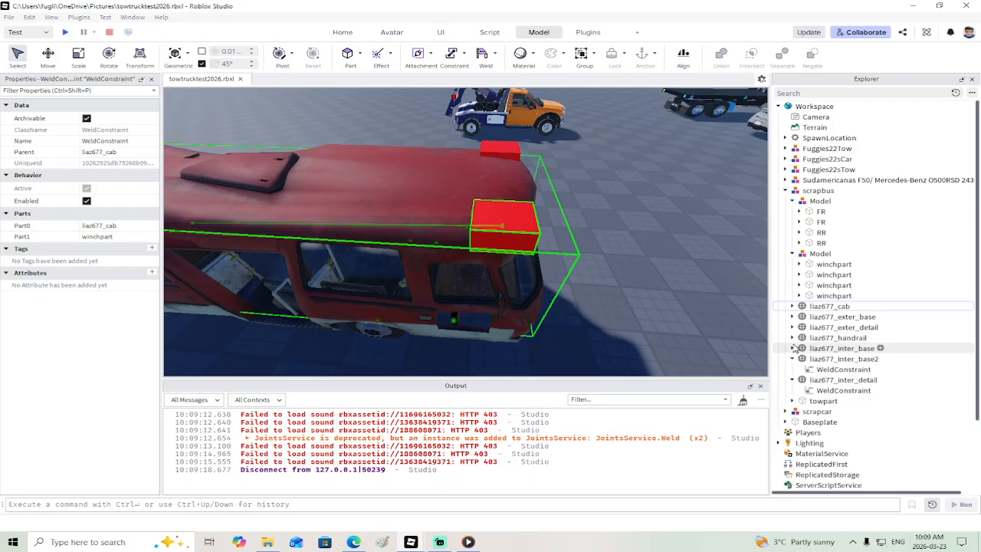
left_click(794, 358)
left_click(793, 369)
left_click(802, 370)
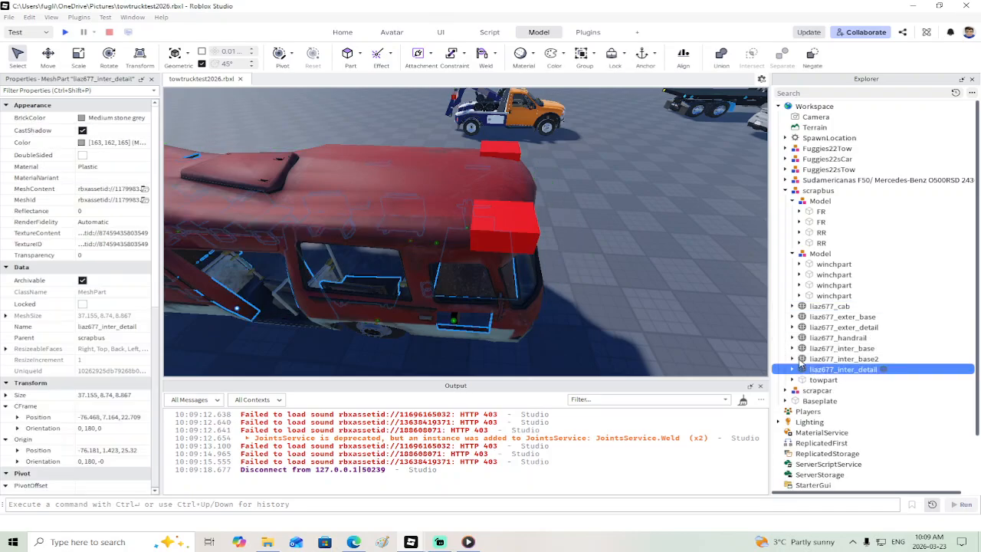
left_click(801, 307, "shift")
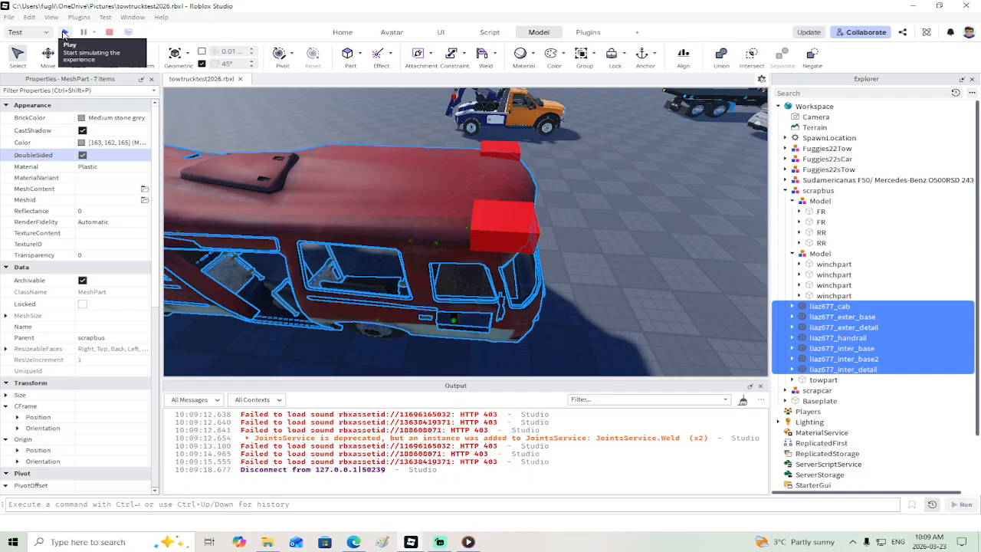
Step: Start a playtest, walk to the white heavy tow truck's cab, unlock the truck and get in
left_click(65, 35)
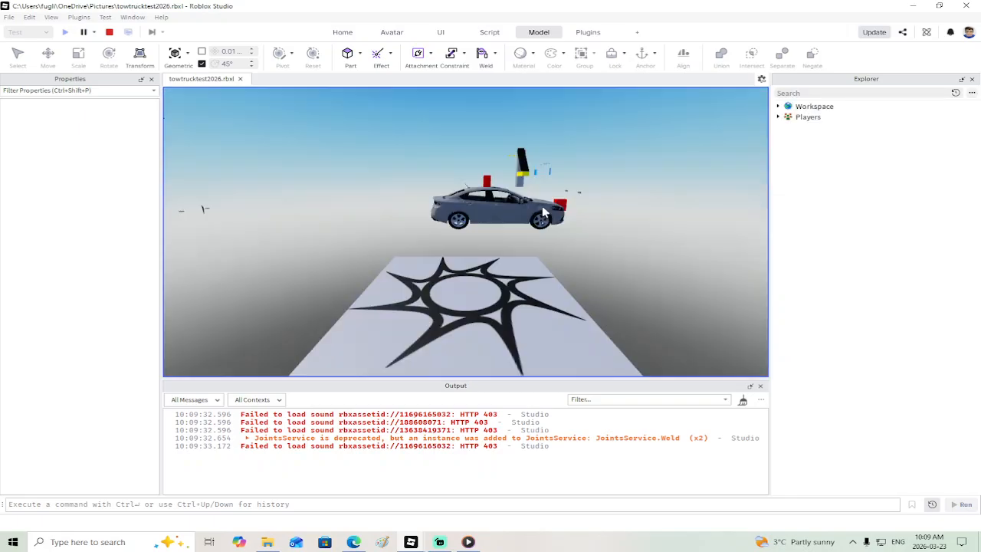
right_click_drag(541, 209, 540, 208)
key("w")
key("w")
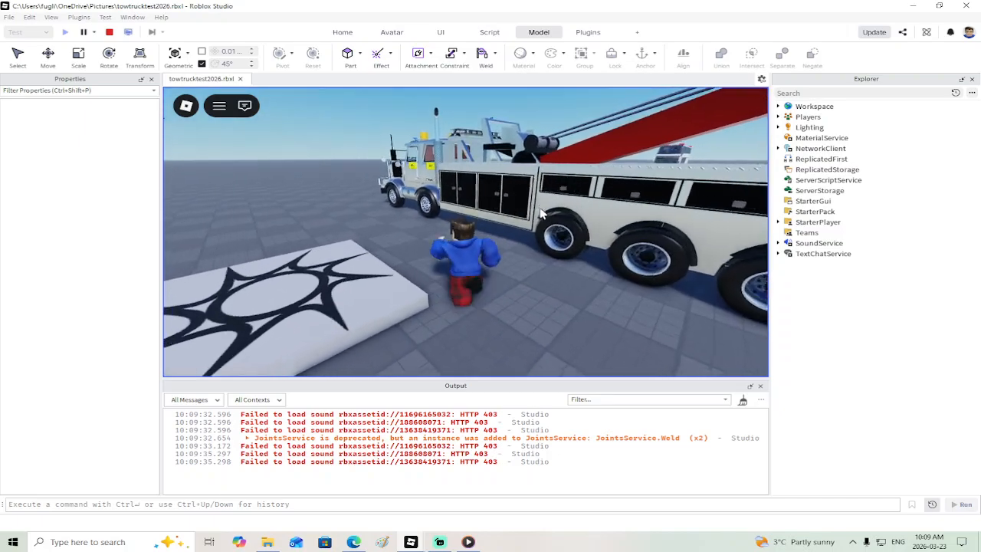
key("w")
key("e")
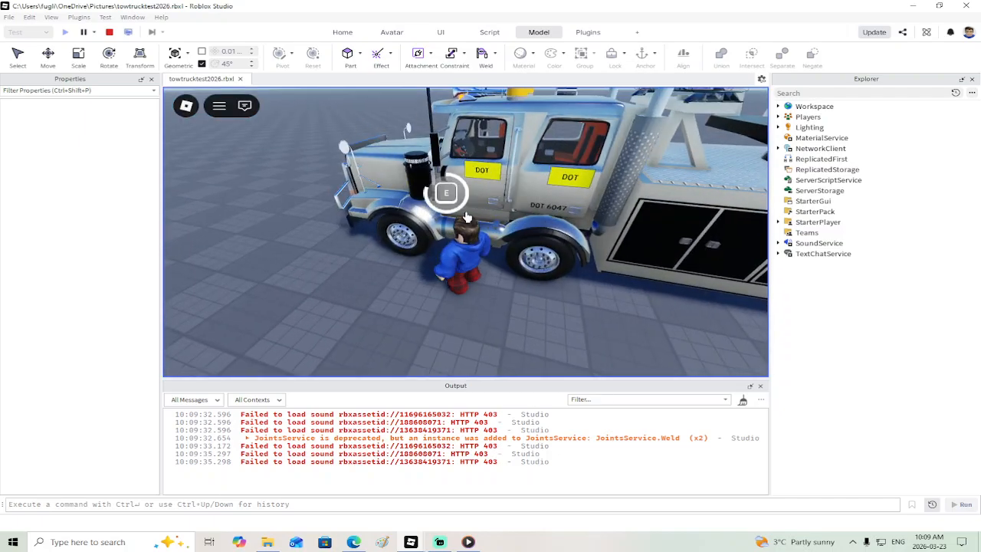
left_click(177, 183)
key("e")
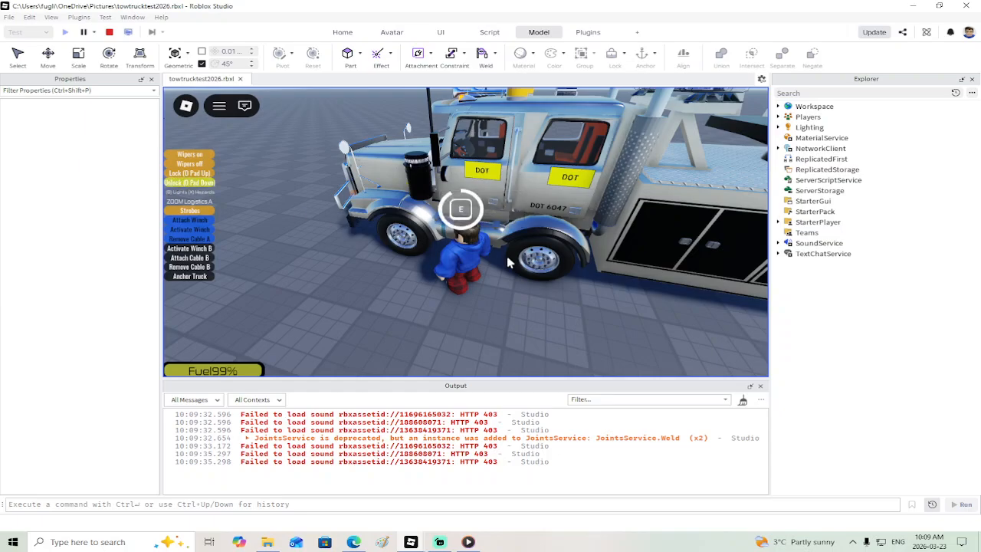
Step: Reverse the white tow truck up to the front of the scrapbus and park it there
right_click_drag(516, 266, 517, 269)
key("space")
key("w")
key("s")
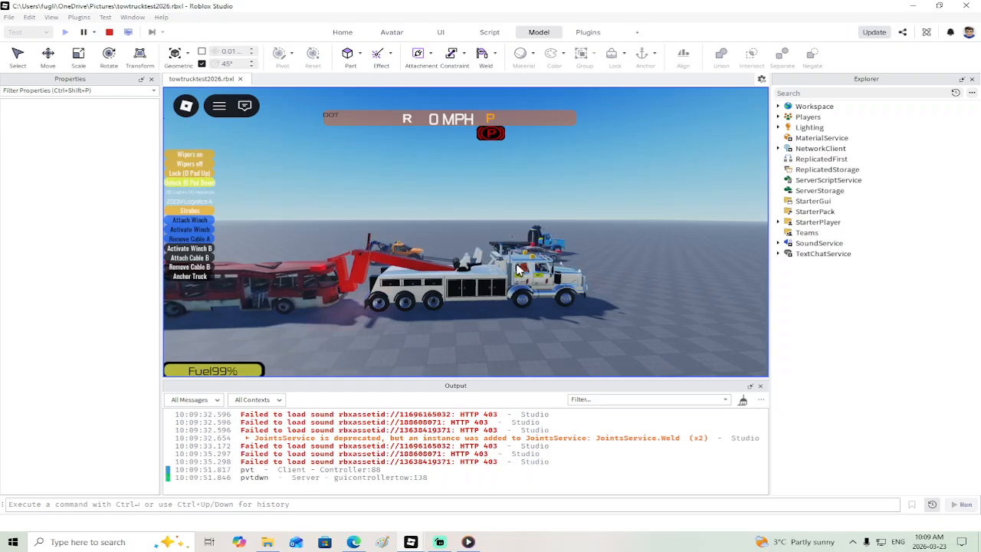
Step: Adjust the tow truck's red lift arm beneath the scrapbus's front end and lift the bus with it
key("n")
key("n")
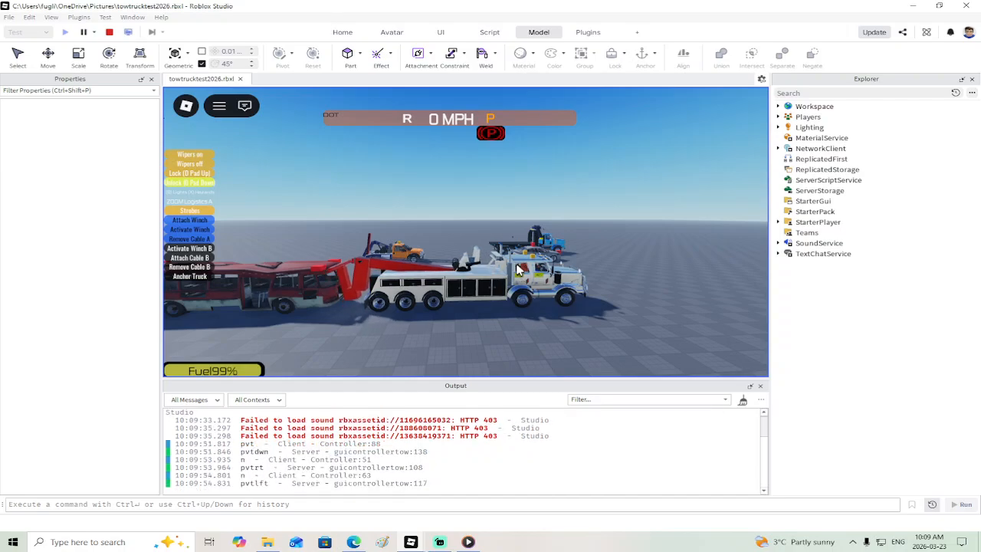
key("m")
right_click_drag(444, 300, 443, 301)
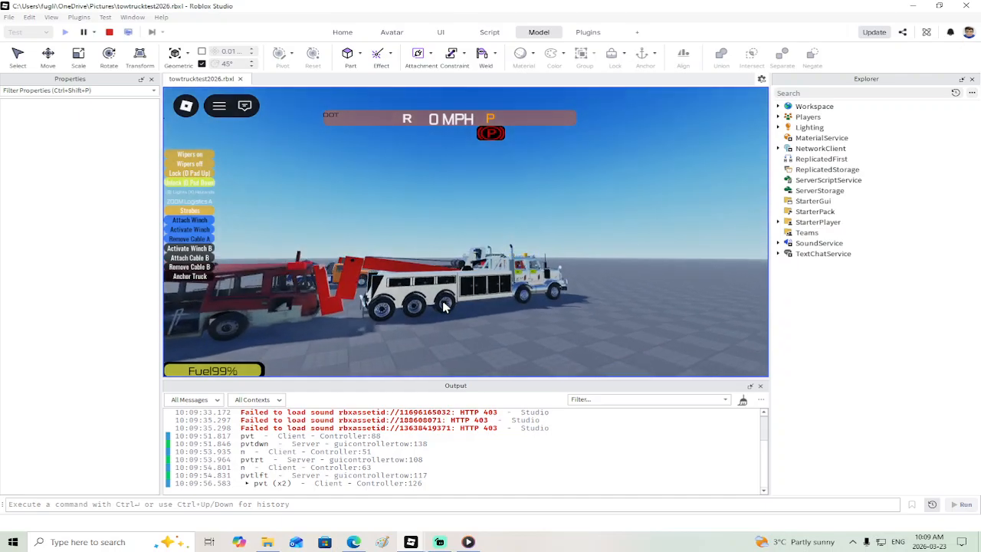
key("k")
key("m")
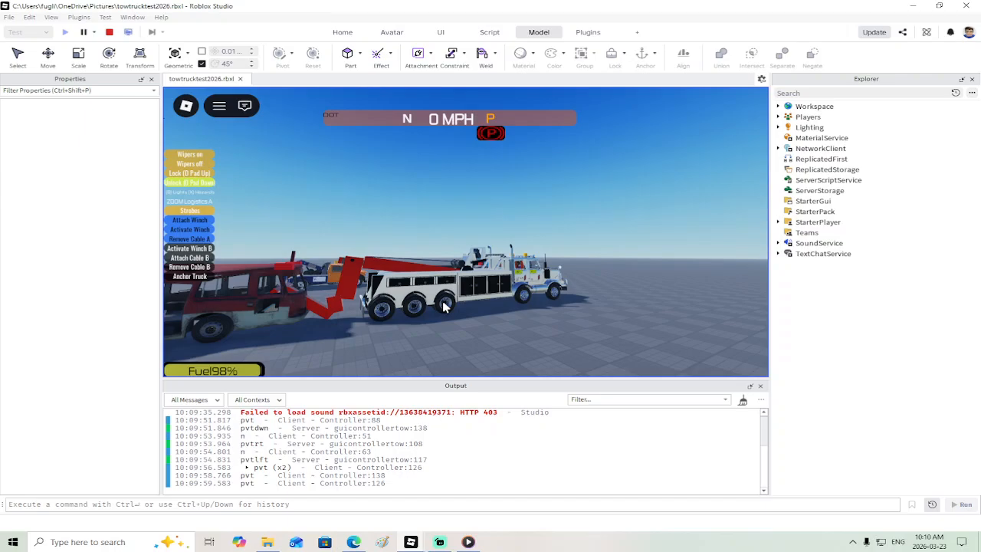
key("Down")
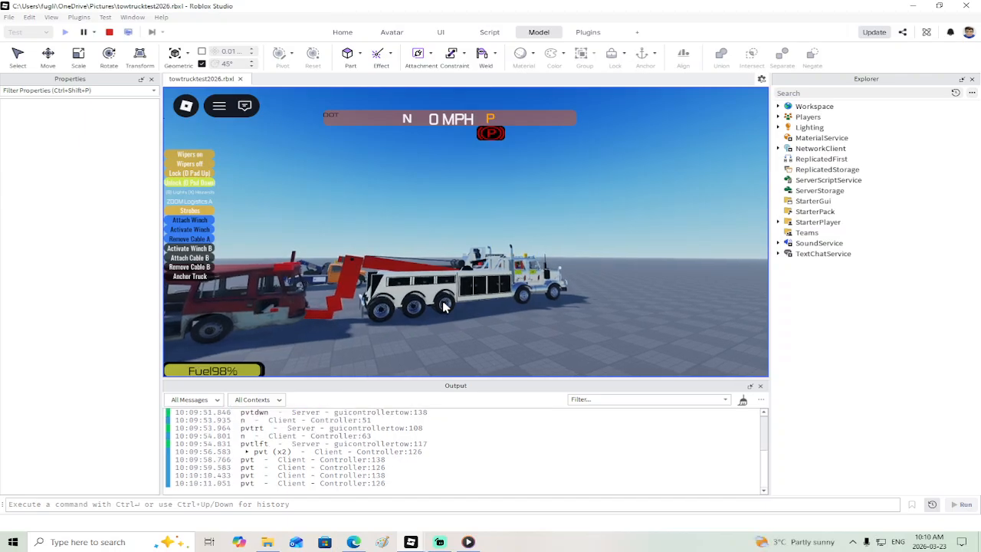
key("Up")
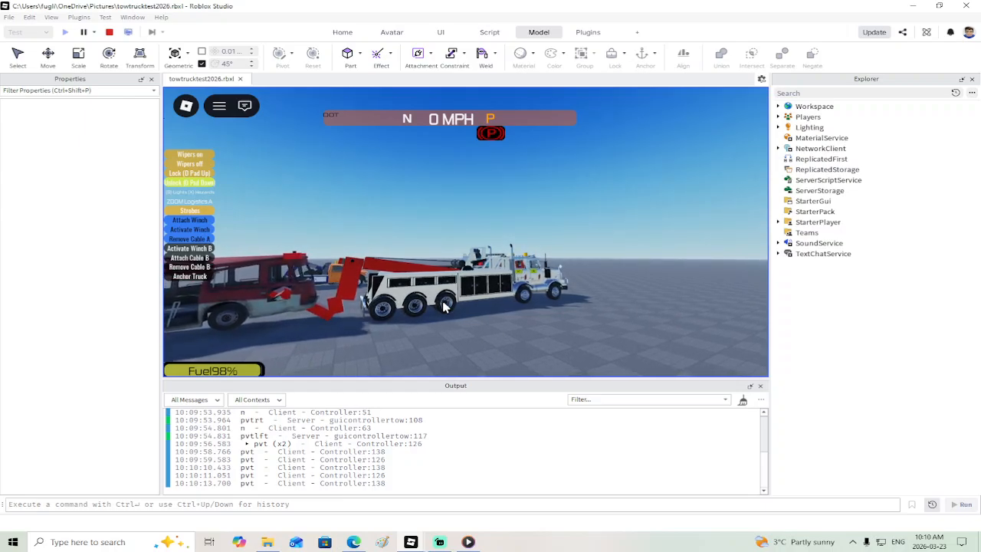
key("Up")
Step: Drive forward across the baseplate with the scrapbus in tow, and end the playtest
right_click_drag(445, 307, 415, 332)
scroll(414, 340, "down", 5)
scroll(417, 339, "up", 2)
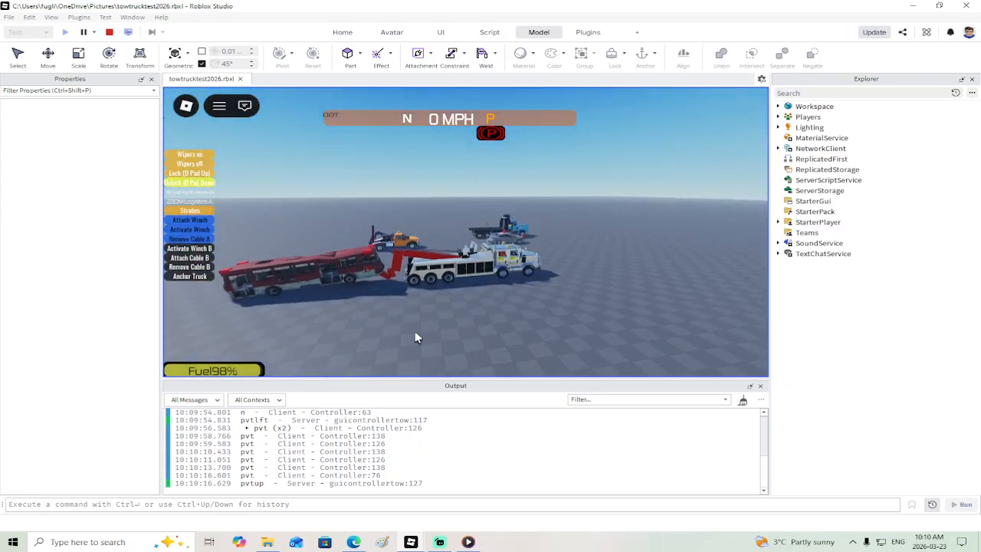
key("w")
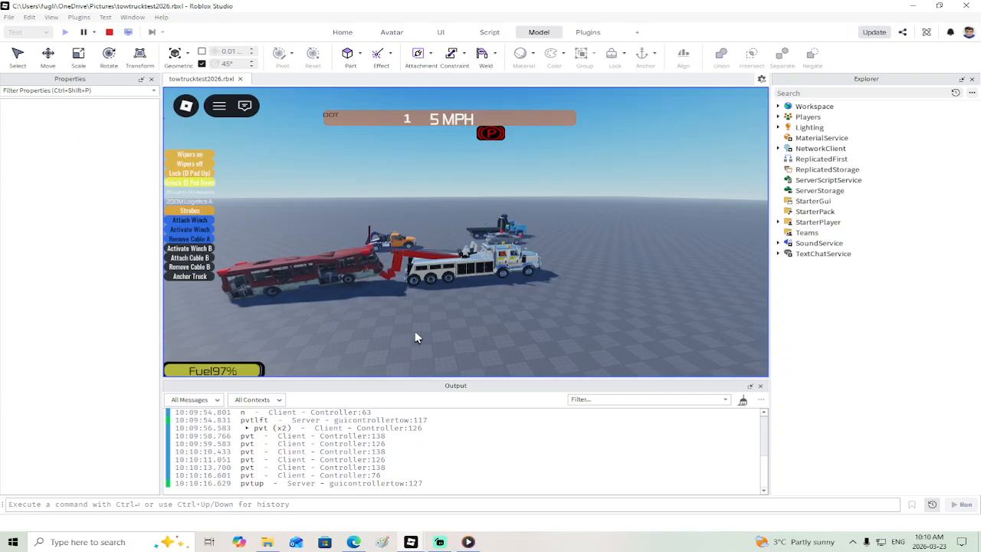
right_click_drag(415, 332, 415, 332)
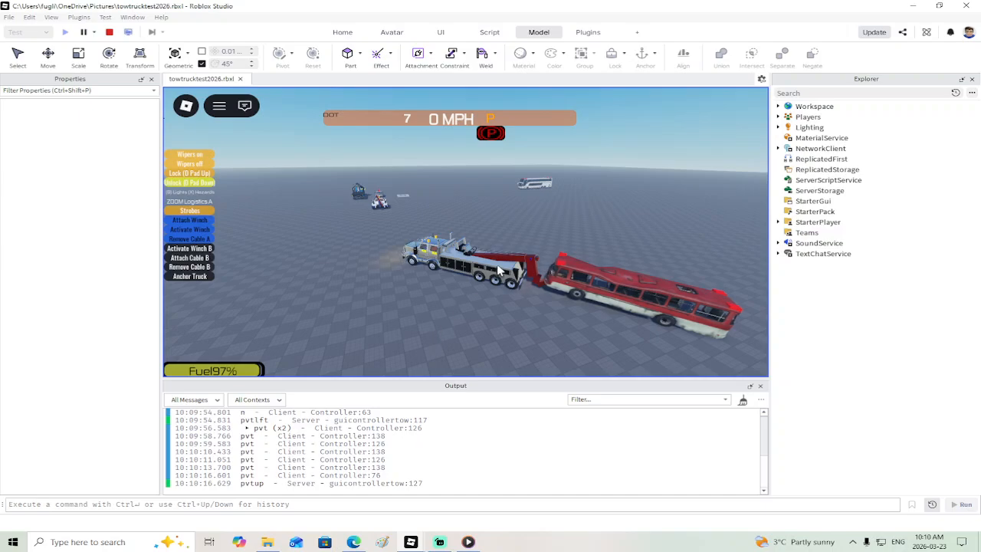
left_click(109, 34)
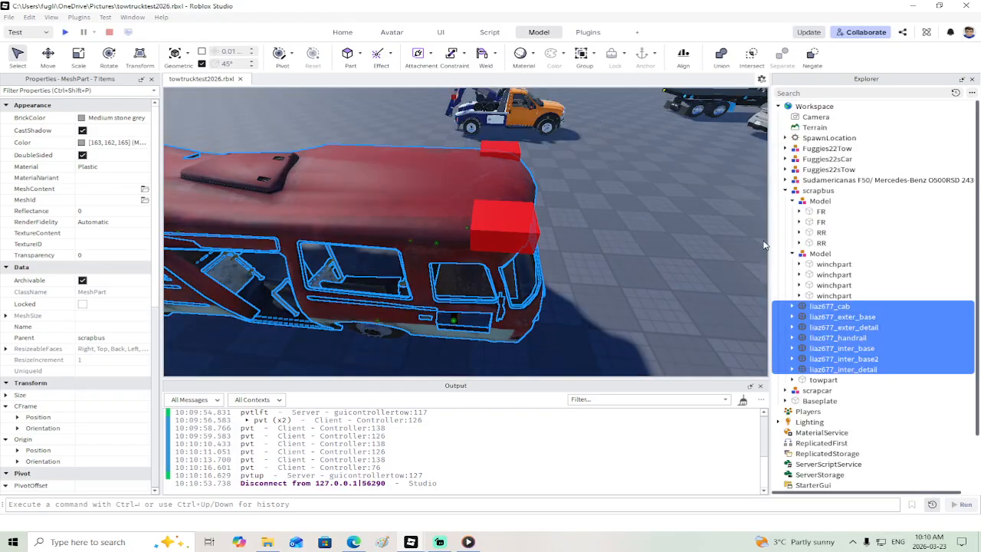
Step: Copy the whole scrapbus model and switch to the Bue Trucking City map expansion.rbxl window
left_click(793, 253)
left_click(792, 201)
left_click(785, 190)
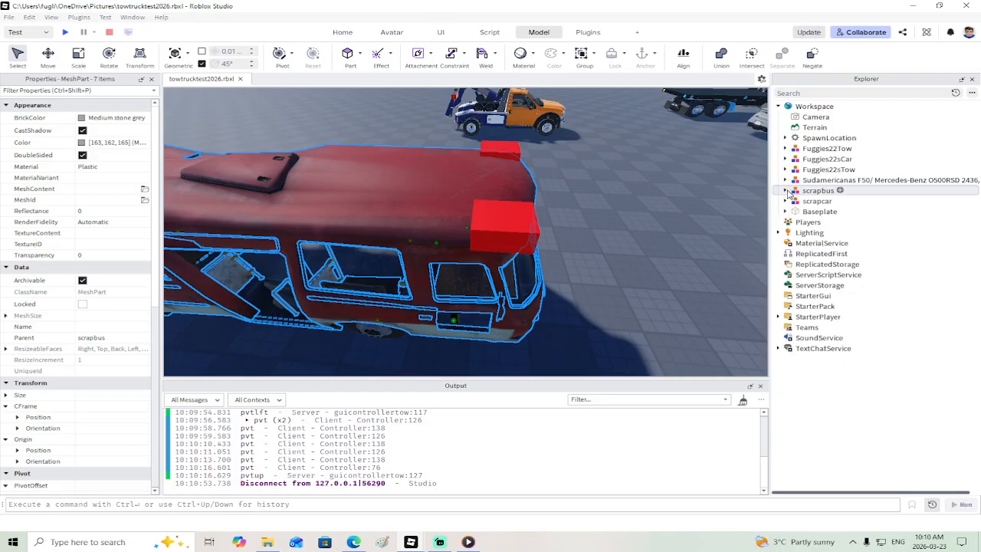
left_click(803, 191)
right_click(811, 193)
key("Escape")
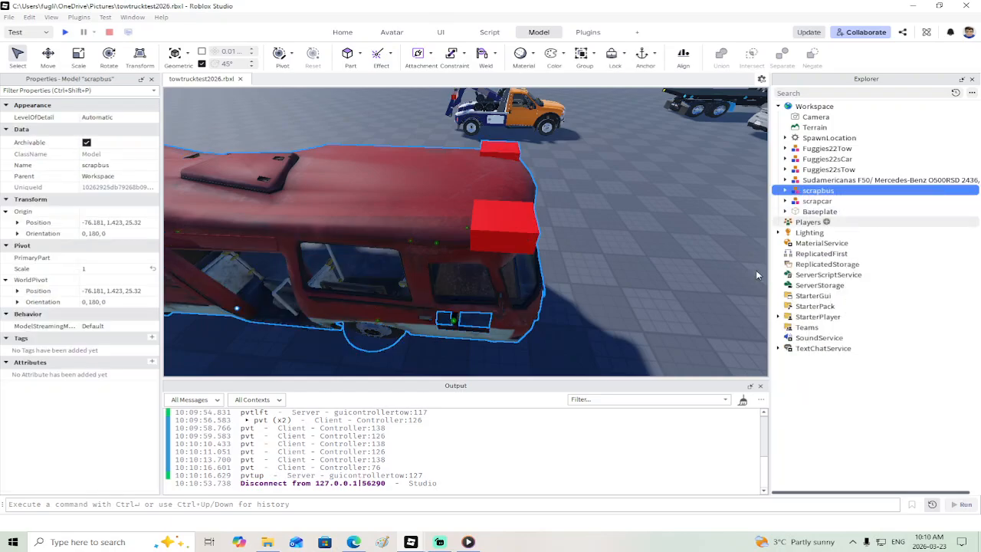
mouse_move(411, 542)
left_click(454, 511)
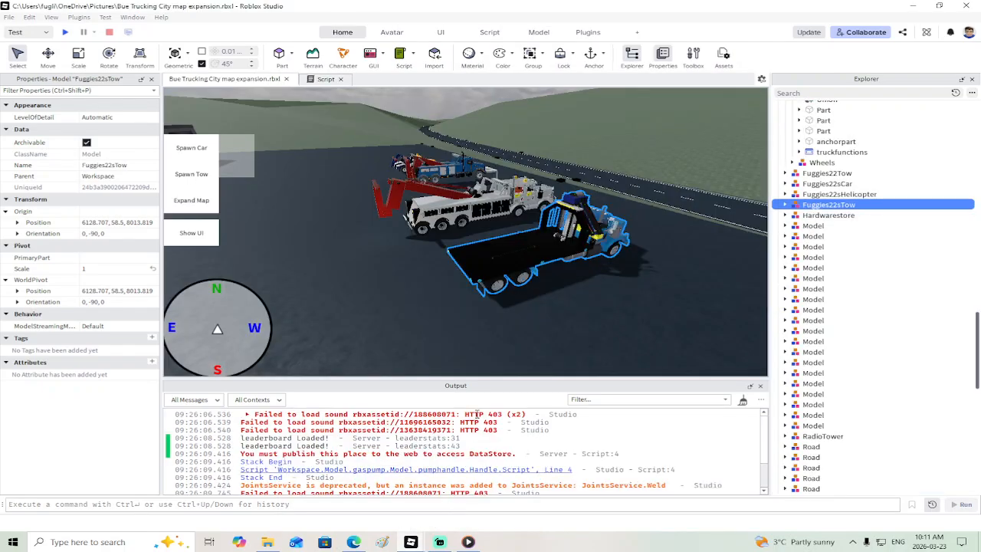
Step: Paste the copied scrapbus model into the city map's Workspace
right_click_drag(385, 267, 388, 258)
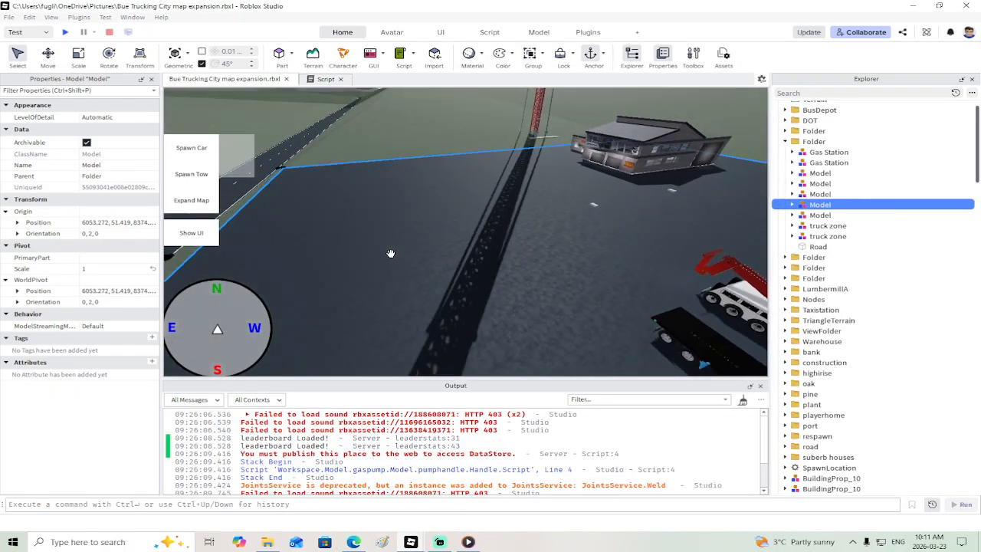
right_click(391, 259)
left_click(428, 29)
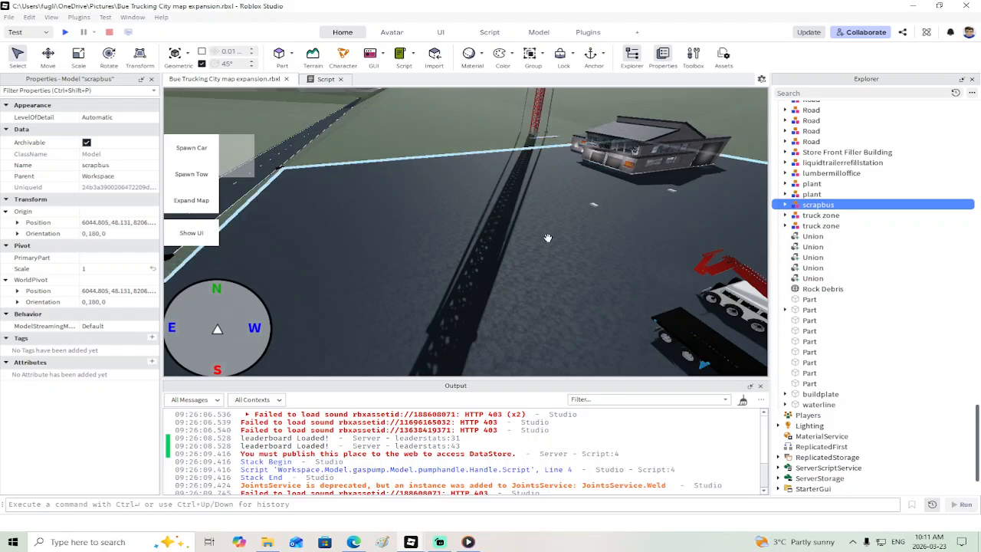
Step: Raise the pasted scrapbus about 2.4 studs above the road
key("f")
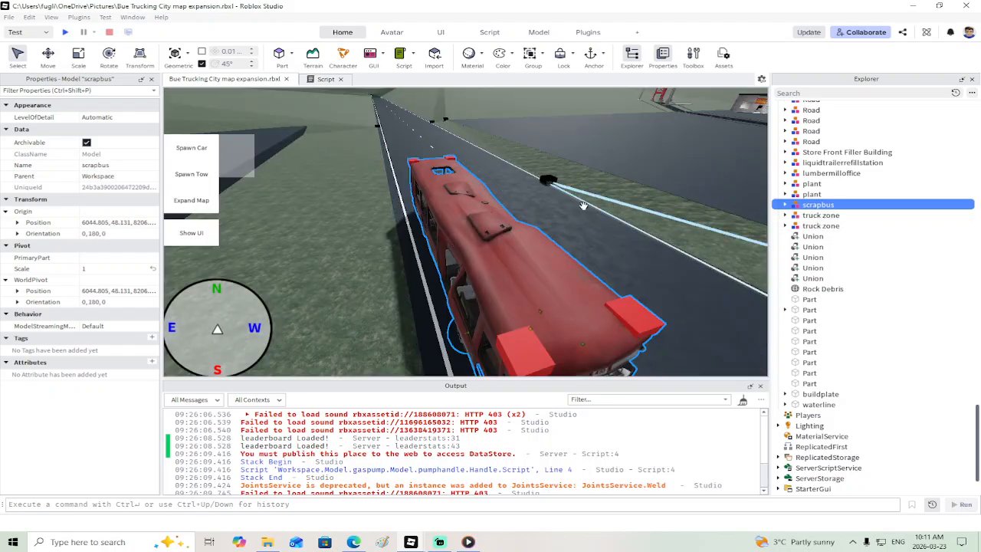
left_click(49, 54)
right_click_drag(406, 144, 422, 148)
scroll(423, 149, "down", 3)
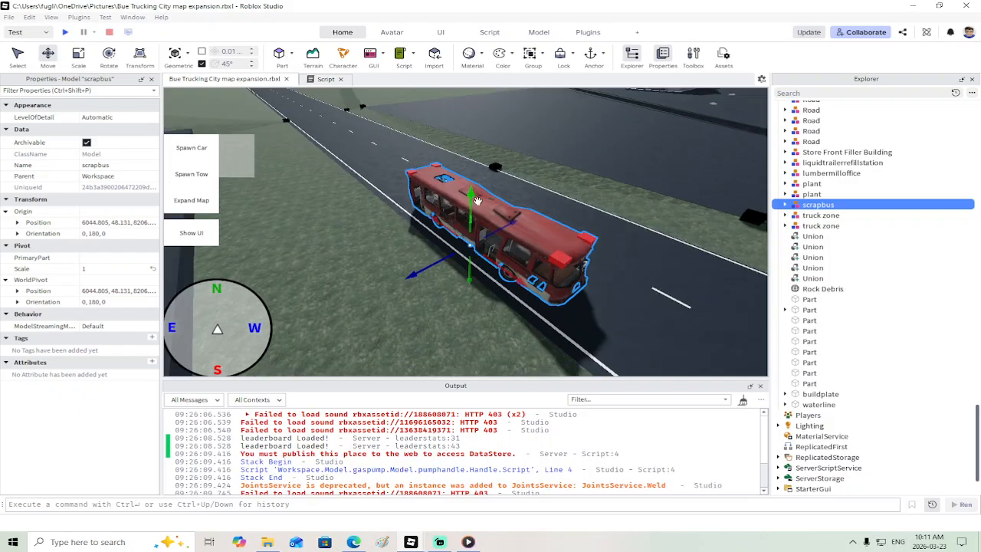
left_click_drag(470, 193, 471, 184)
Step: Move the scrapbus model from Workspace into the respawn folder of ServerStorage
left_click(794, 198)
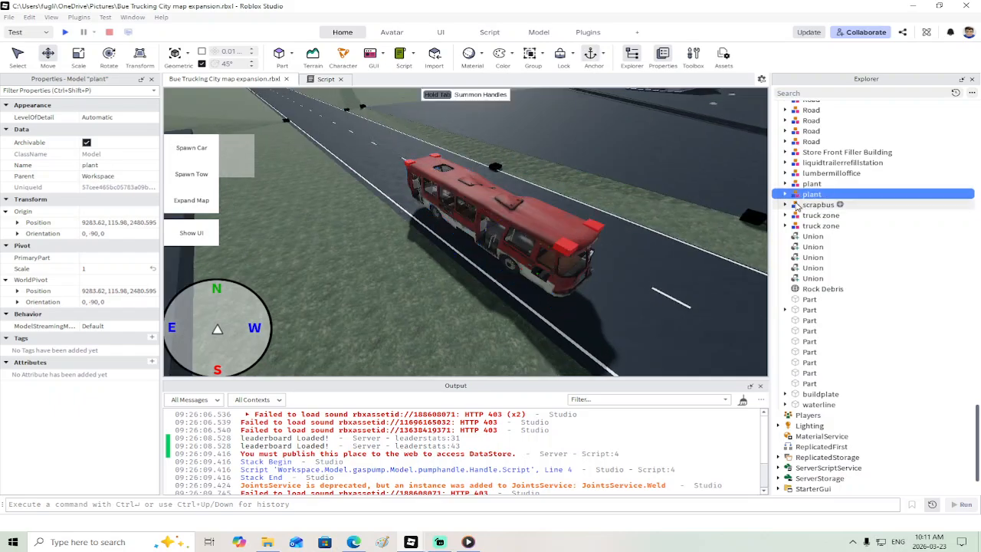
left_click(799, 205)
left_click_drag(798, 206, 814, 416)
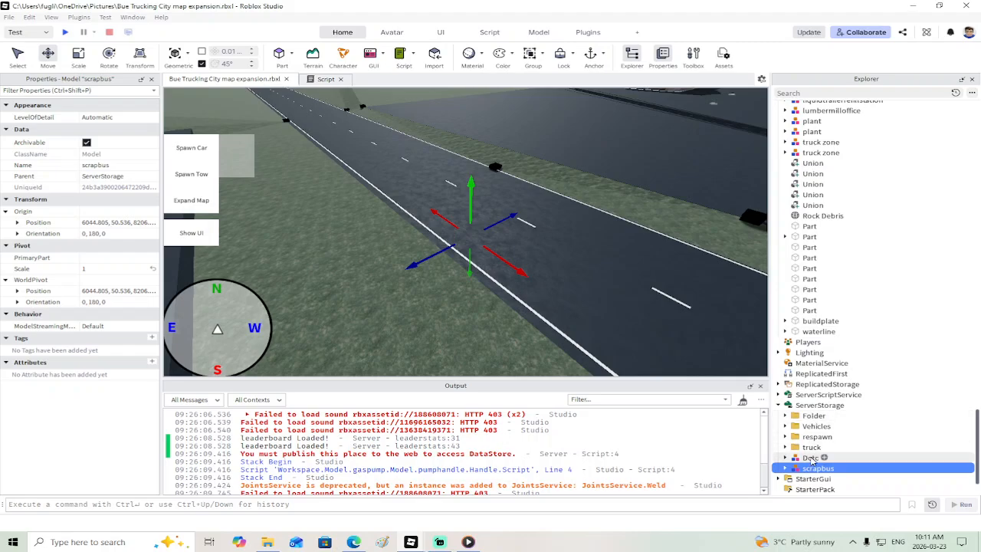
left_click_drag(813, 469, 817, 437)
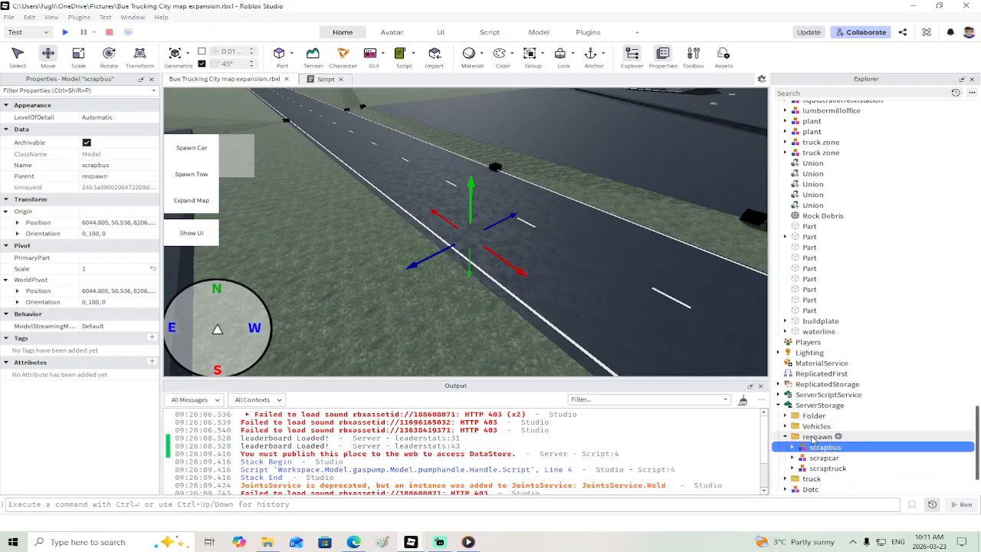
Step: Duplicate the cara part in the Workspace respawn folder as busa and move the copy about 161.6 studs away
right_click_drag(634, 291, 525, 212)
key("w")
left_click(480, 218)
right_click(526, 212)
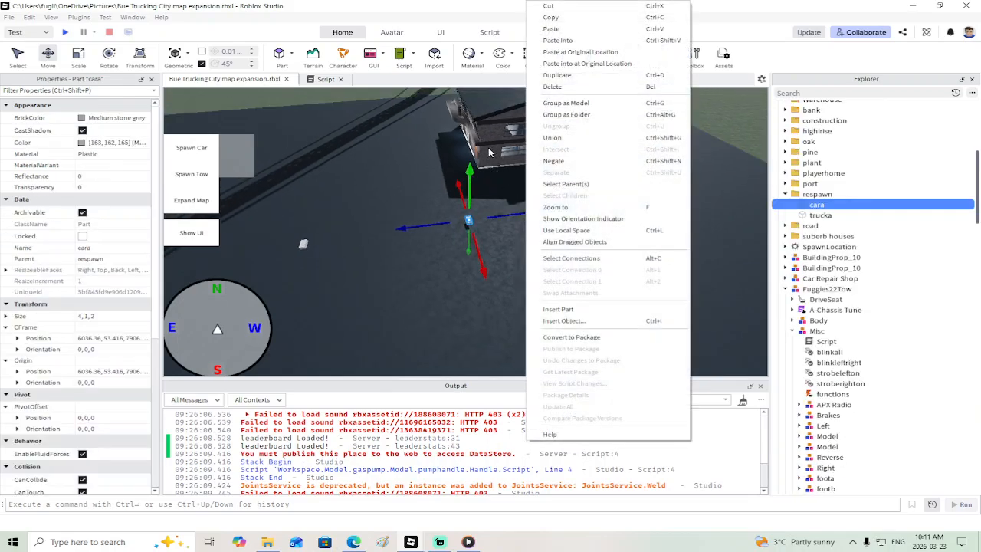
left_click(557, 75)
left_click_drag(524, 213, 398, 221)
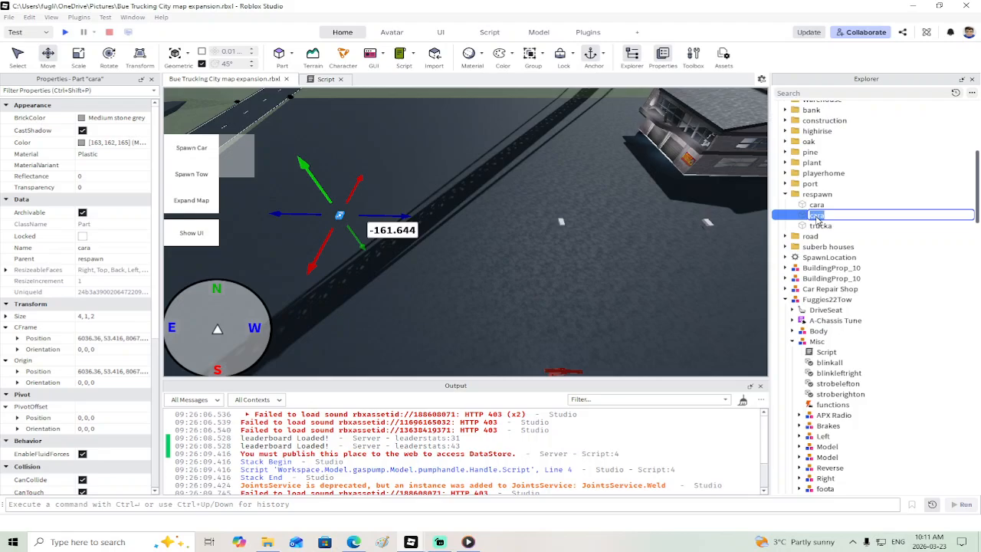
left_click(792, 341)
left_click(787, 301)
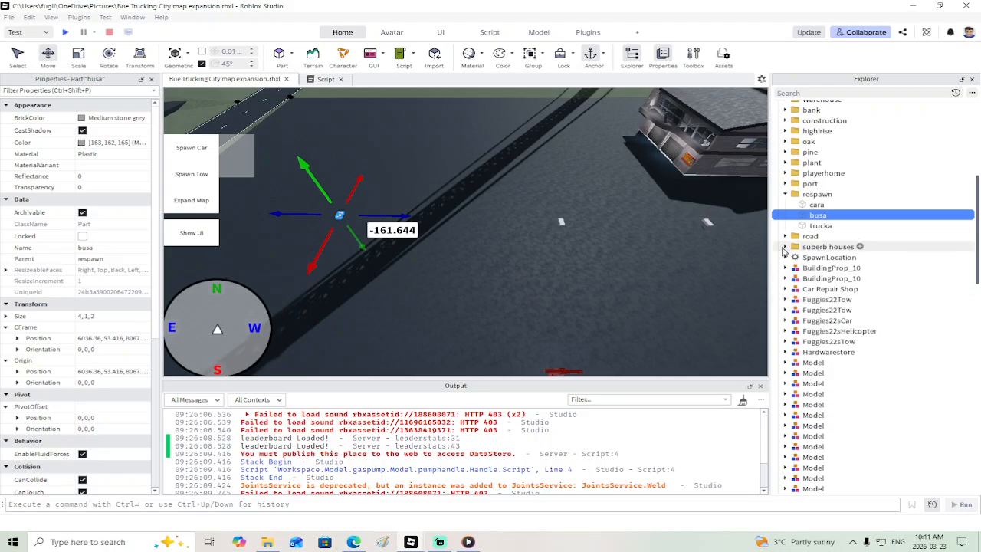
Step: Duplicate the couprespawn script in the respawn folder of ServerScriptService and rename the copy busrespawn
scroll(812, 371, "down", 12)
scroll(813, 368, "down", 3)
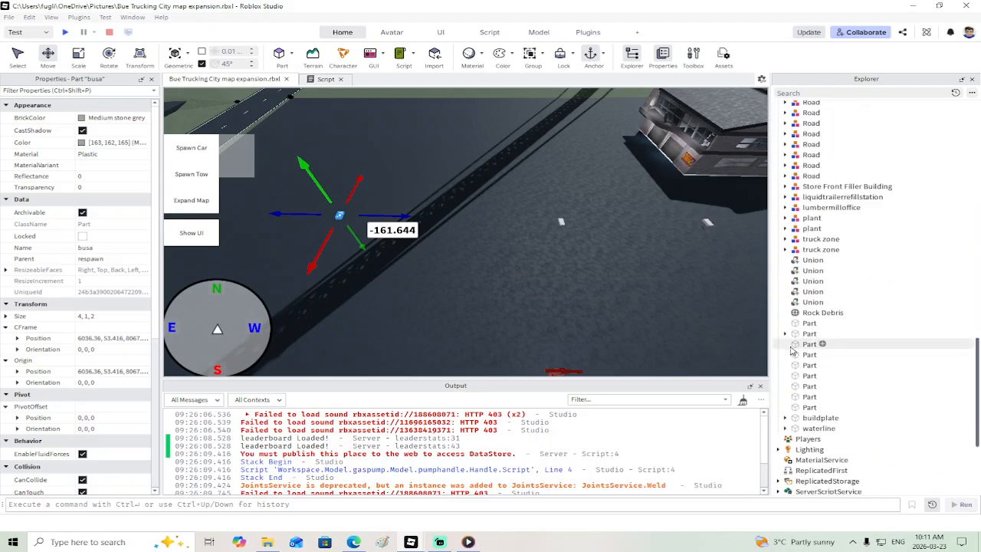
scroll(809, 376, "down", 10)
scroll(808, 375, "down", 3)
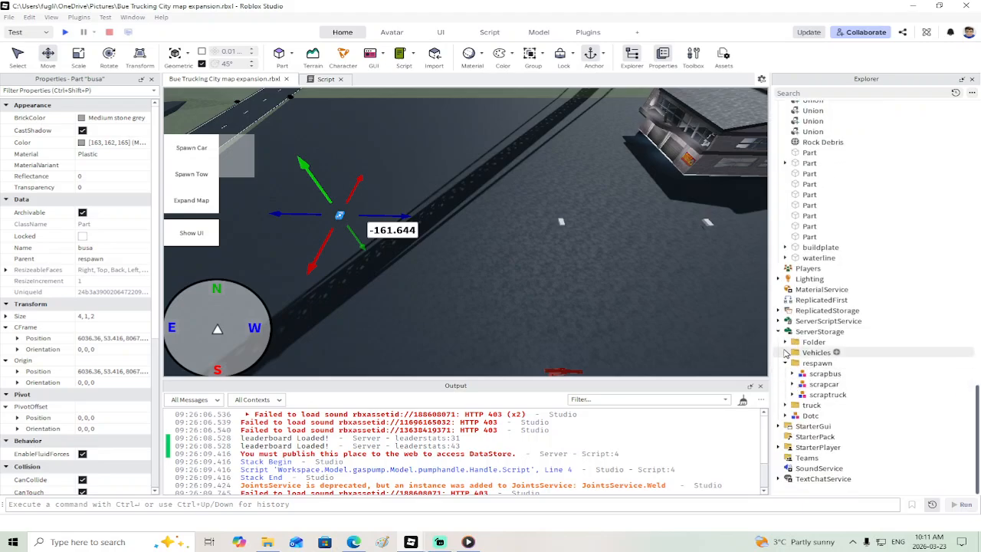
left_click(779, 322)
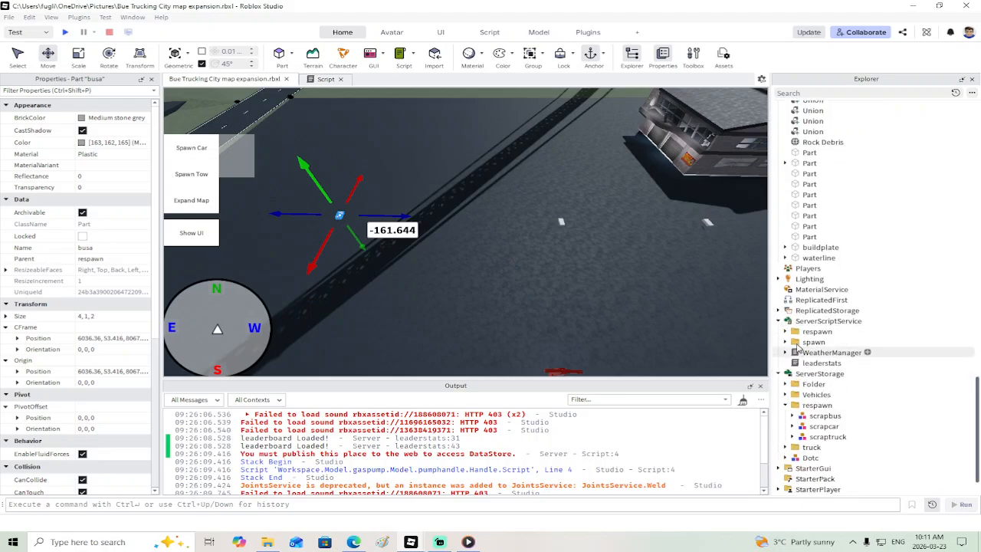
left_click(832, 352)
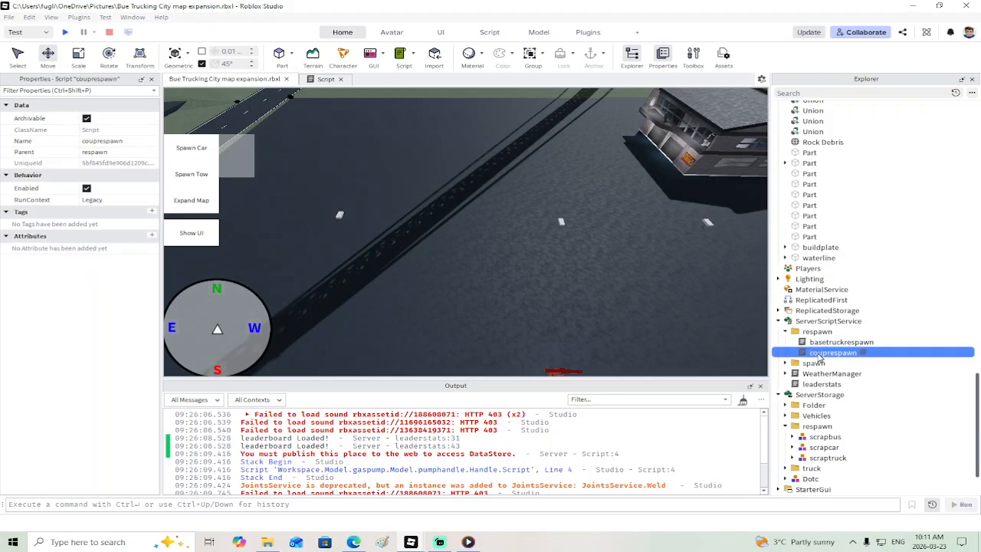
right_click(832, 353)
left_click(848, 212)
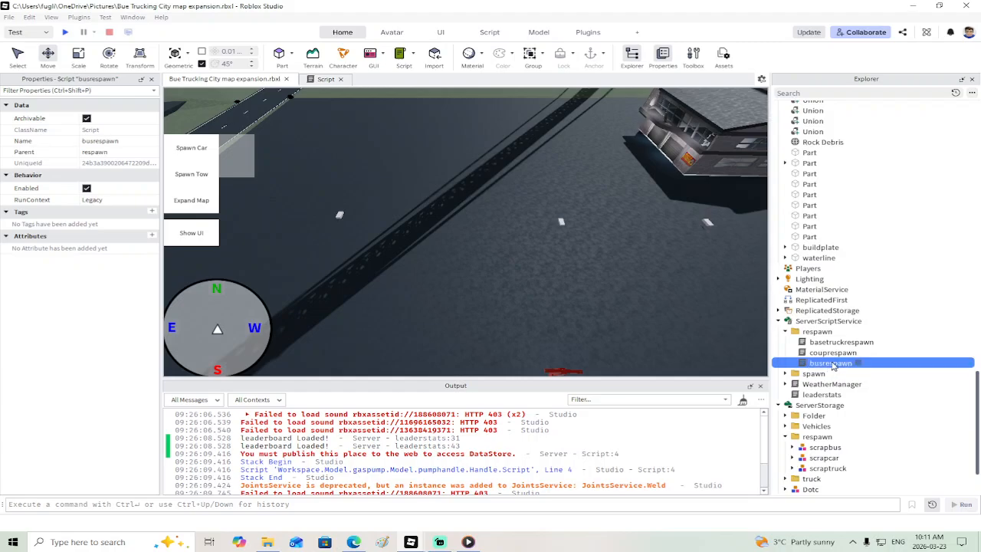
Step: Open the busrespawn script and change the Workspace lookup on line 7 to "scrapbus"
left_click(779, 310)
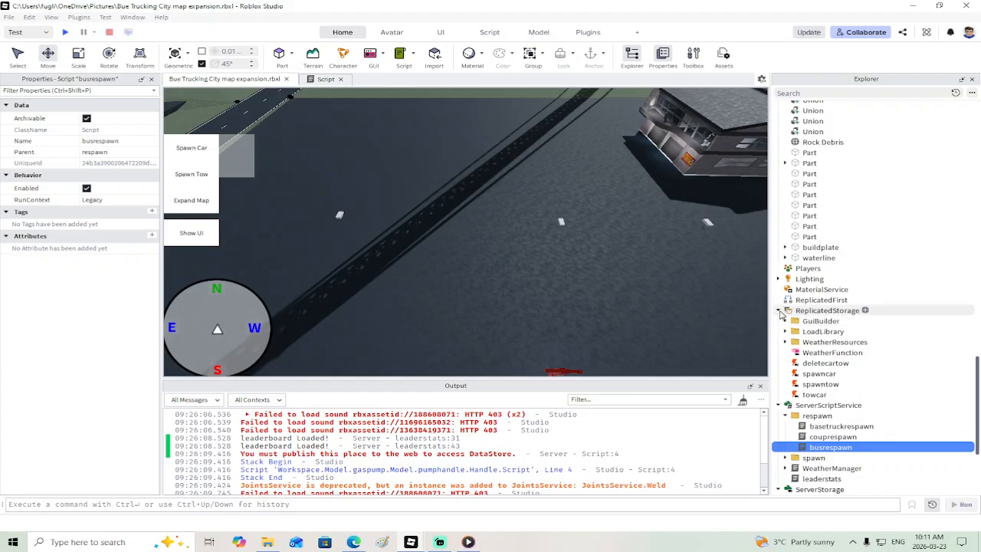
left_click(779, 310)
double_click(817, 365)
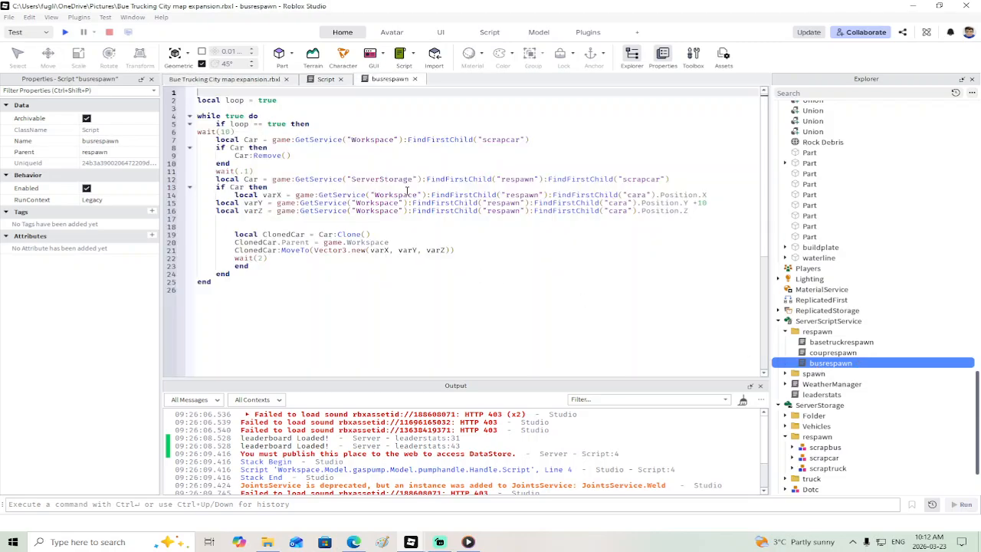
left_click(520, 140)
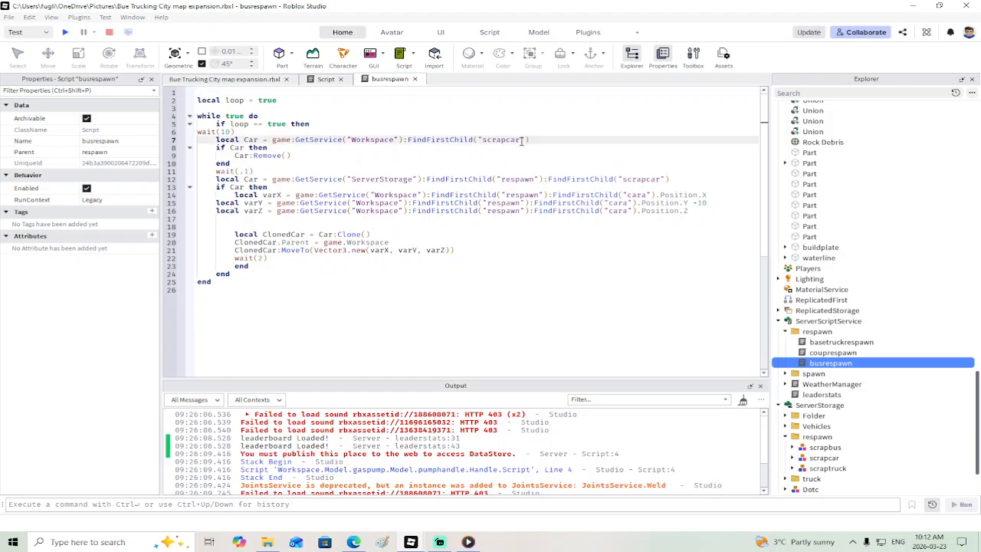
key("BackSpace")
key("BackSpace")
key("BackSpace")
type("bus")
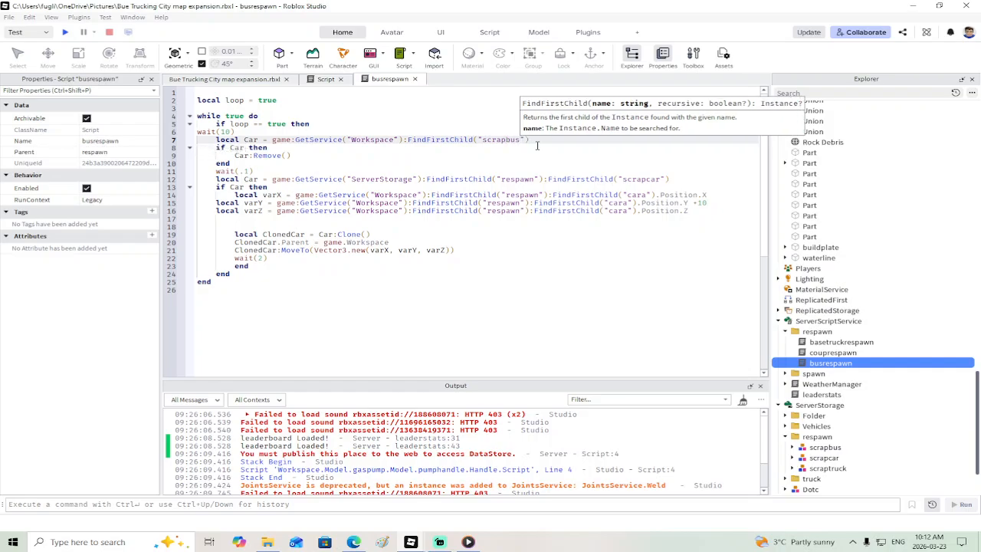
left_click(550, 265)
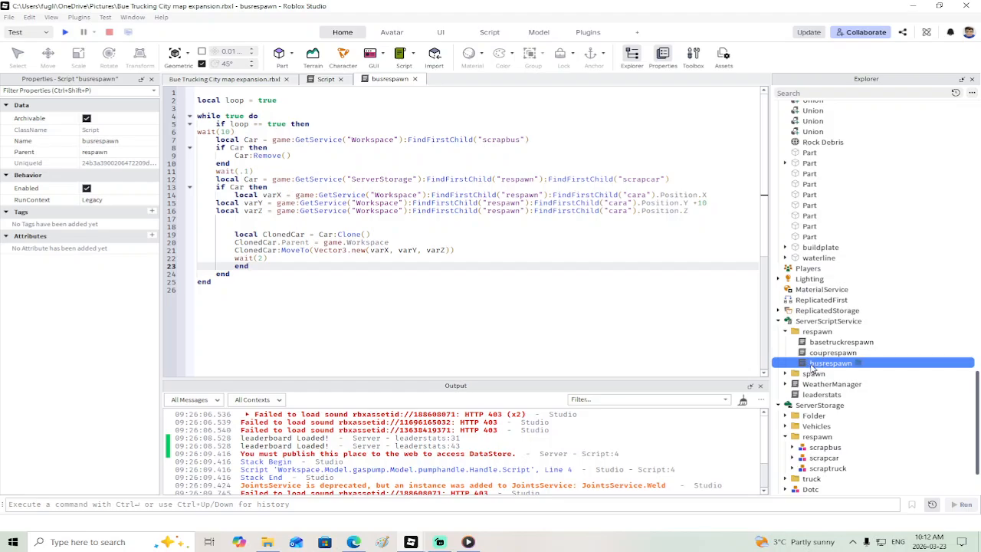
Step: Change the ServerStorage respawn lookup on line 12 of busrespawn to "scrapbus"
left_click(664, 179)
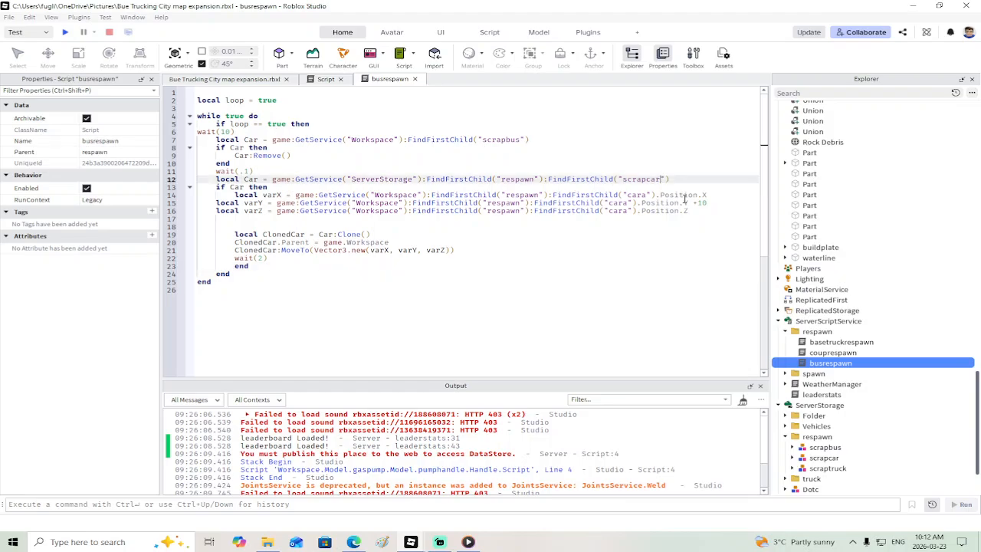
key("BackSpace")
key("BackSpace")
key("BackSpace")
type("bus")
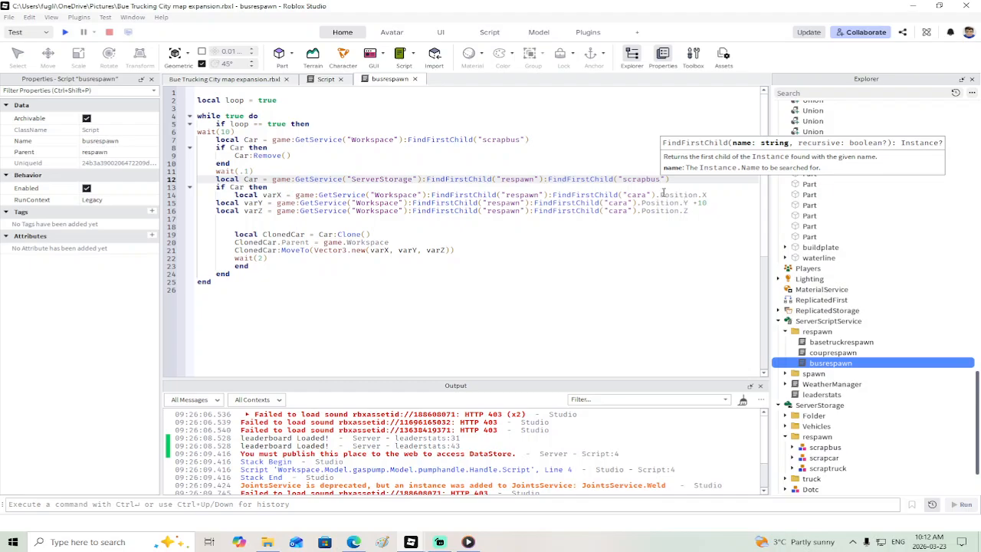
Step: Check the bus spawn part's name in the Workspace respawn folder and make the varX line look up "busa"
scroll(822, 340, "down", 2)
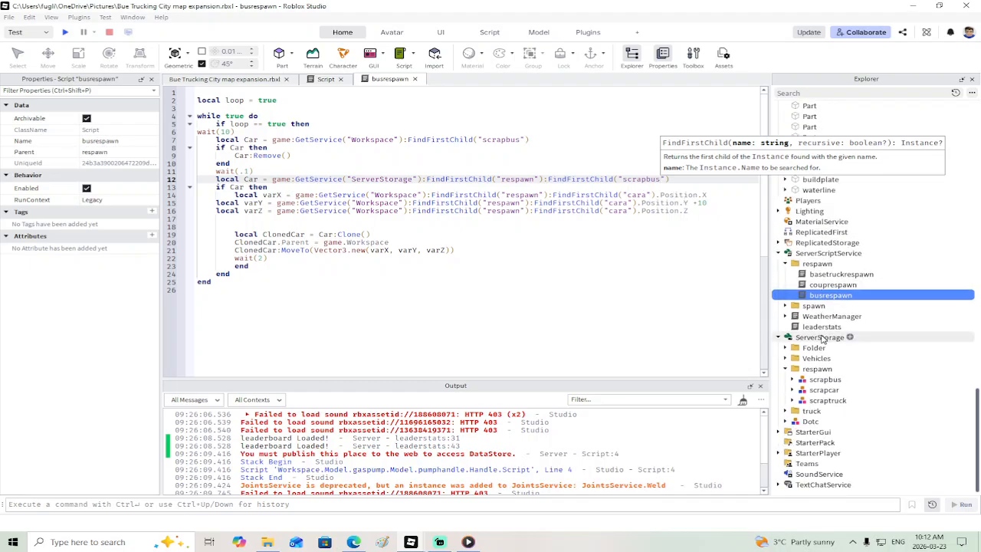
scroll(823, 340, "up", 8)
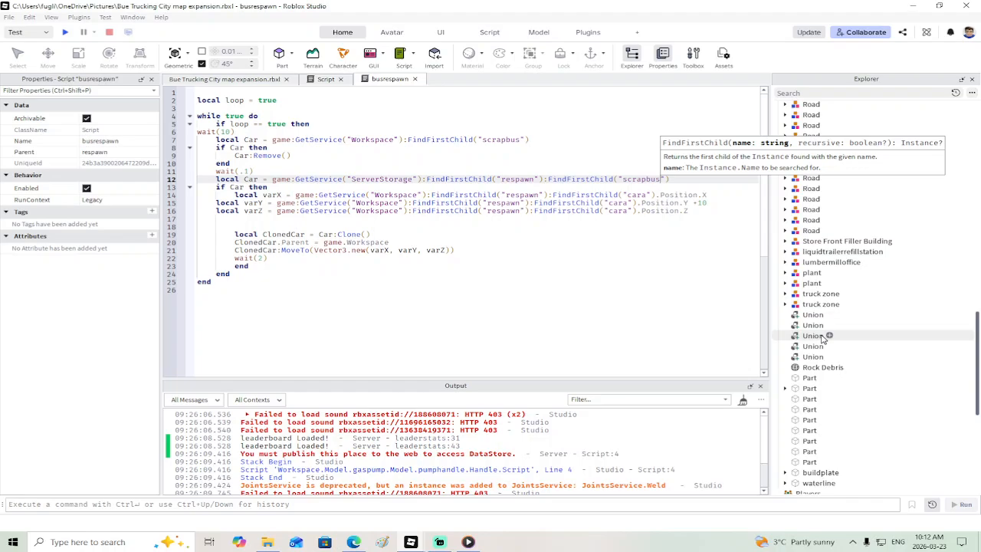
scroll(823, 339, "down", 3)
scroll(823, 339, "up", 5)
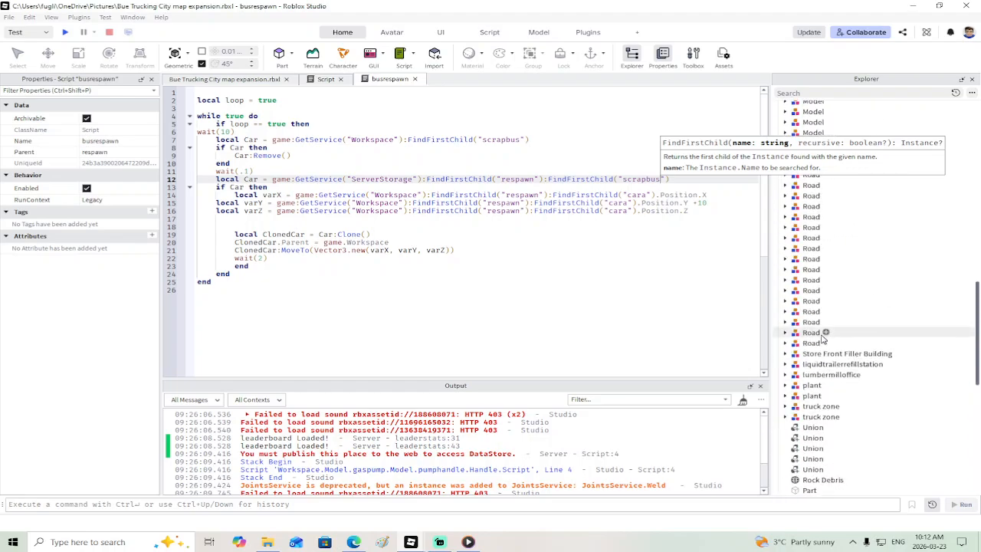
scroll(824, 337, "up", 10)
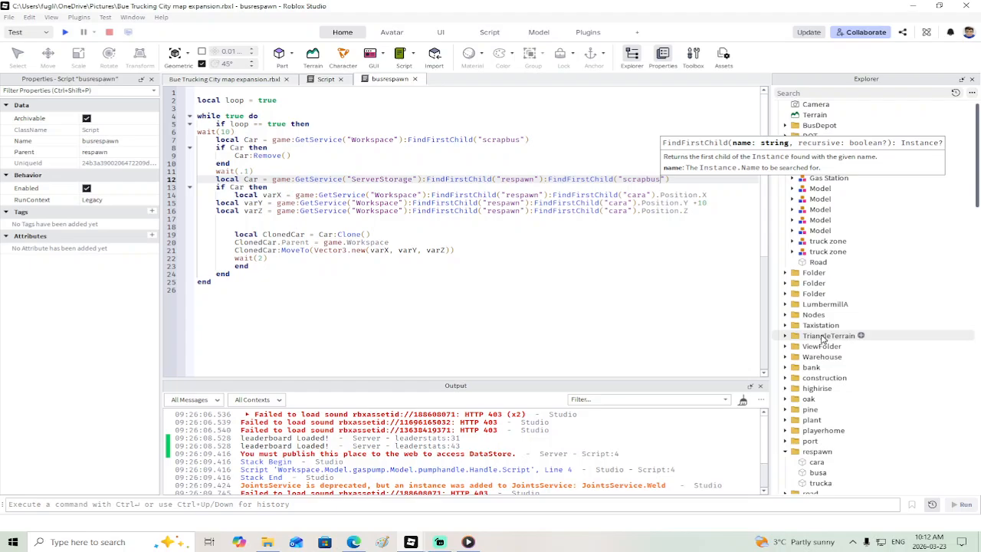
left_click(647, 196)
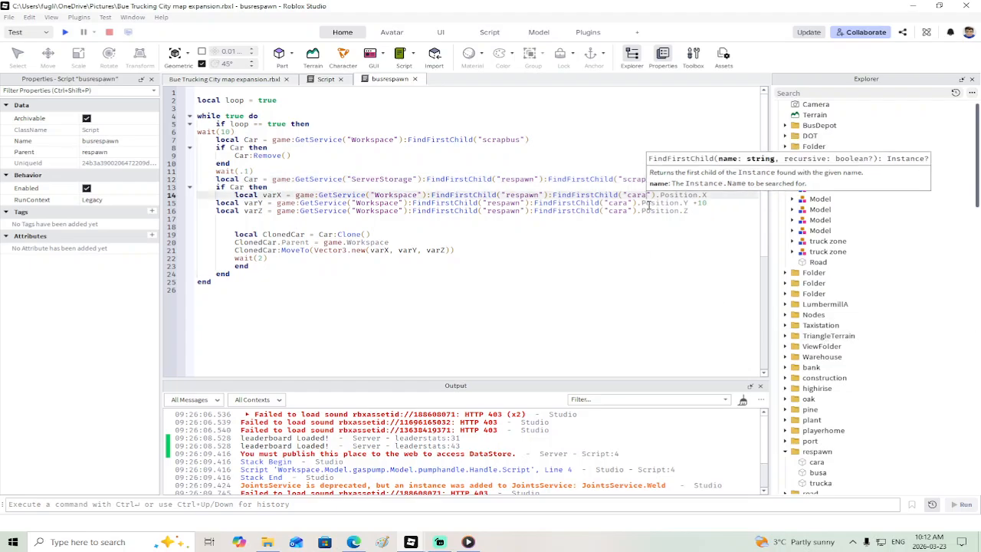
key("BackSpace")
key("BackSpace")
key("BackSpace")
key("BackSpace")
type("b")
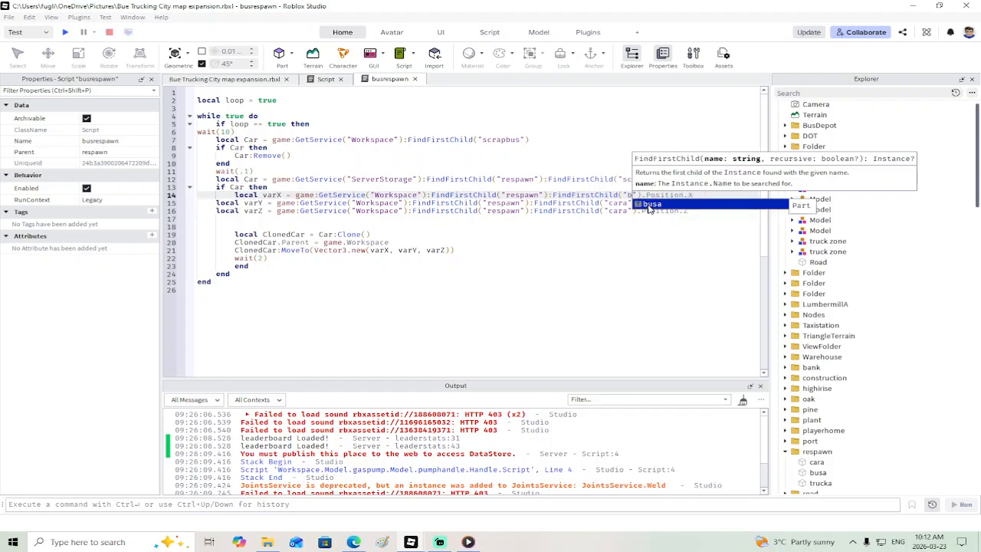
left_click(649, 204)
Step: Make the varY line of busrespawn look up the "busa" part
left_click(649, 204)
key("BackSpace")
key("BackSpace")
key("BackSpace")
key("BackSpace")
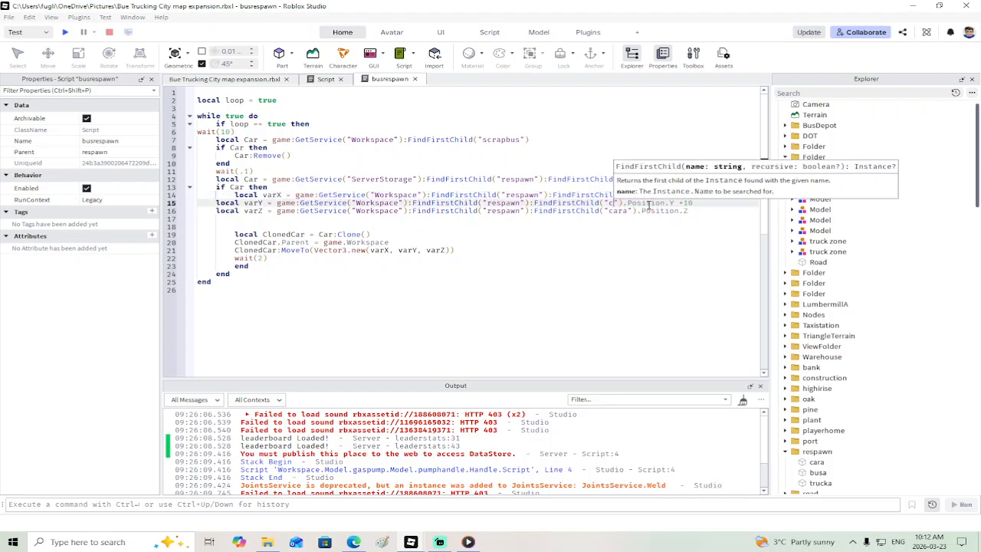
type("busa")
key("Return")
Step: Make the varZ line of busrespawn look up the "busa" part and save the place file
key("Down")
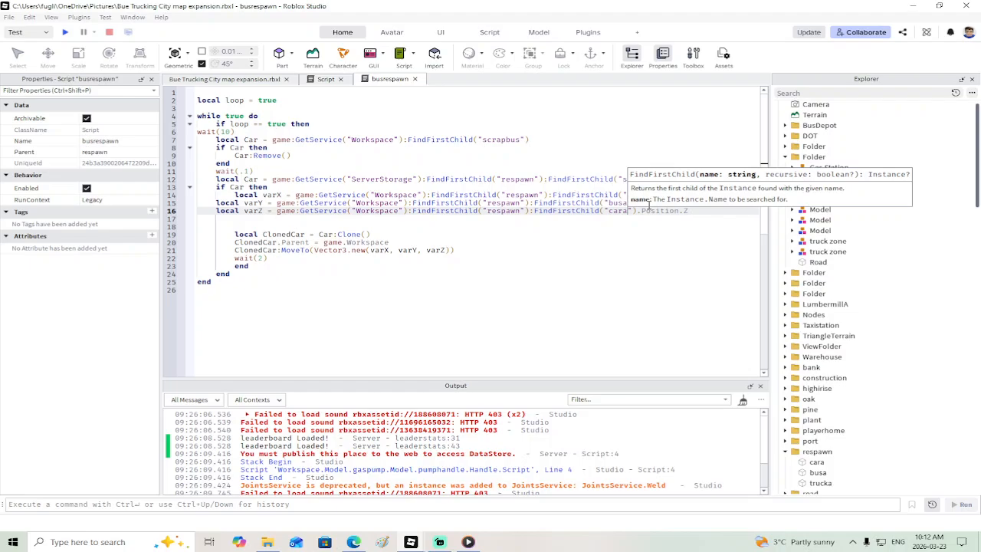
key("BackSpace")
key("BackSpace")
key("BackSpace")
key("BackSpace")
type("b")
key("Return")
left_click(13, 23)
left_click(36, 147)
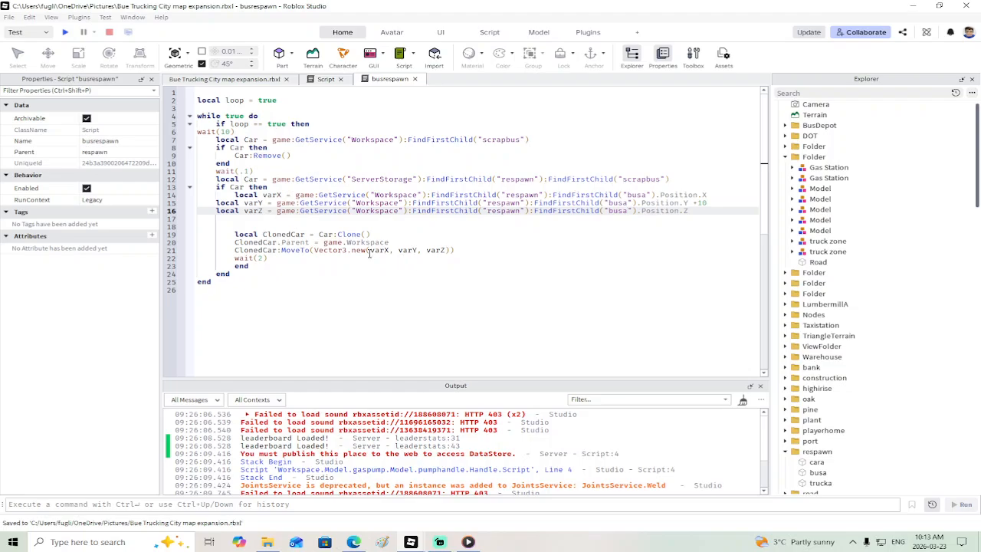
Step: Play-test the map, walk the character around the spawned scrapbus to inspect it, and stop the test
left_click(65, 32)
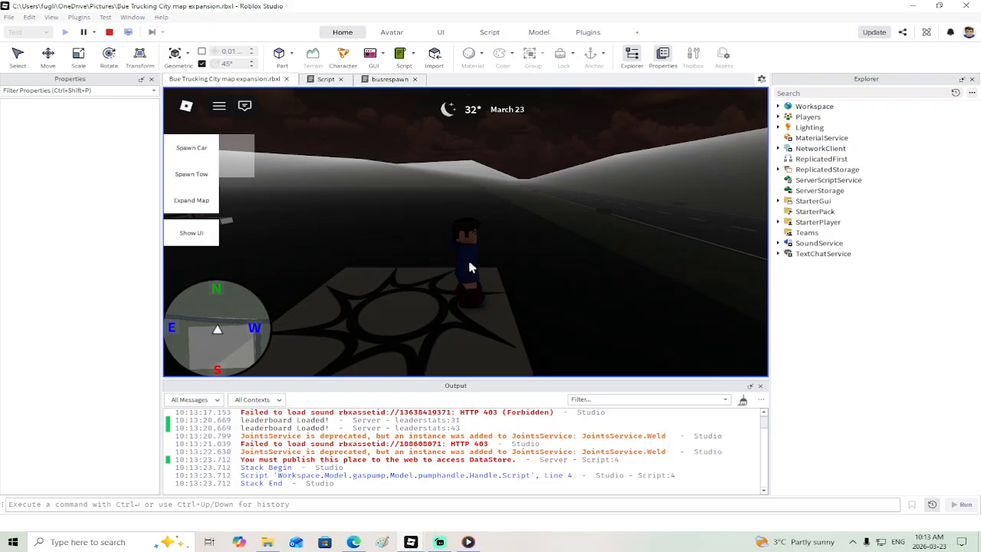
right_click_drag(532, 259, 535, 263)
key("w")
key("w")
key("w")
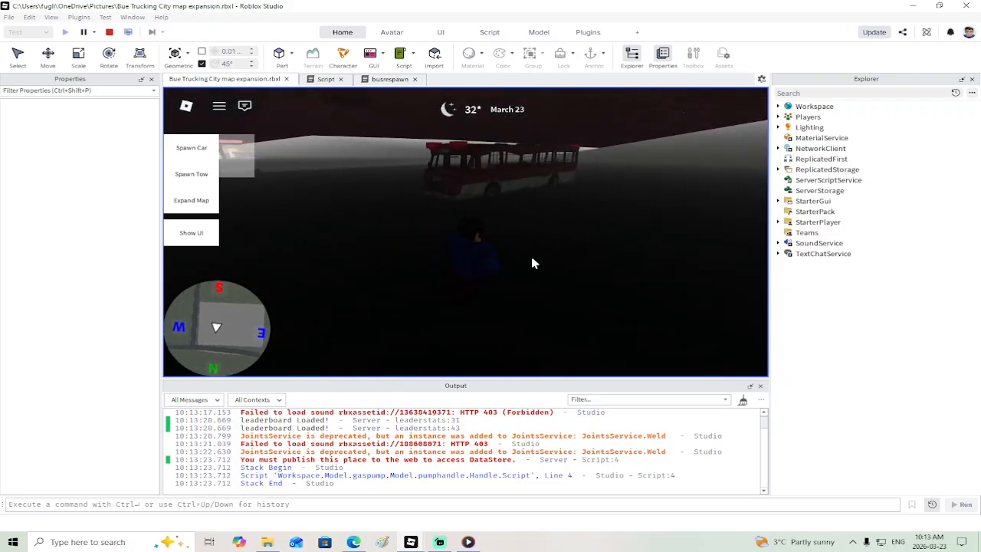
key("w")
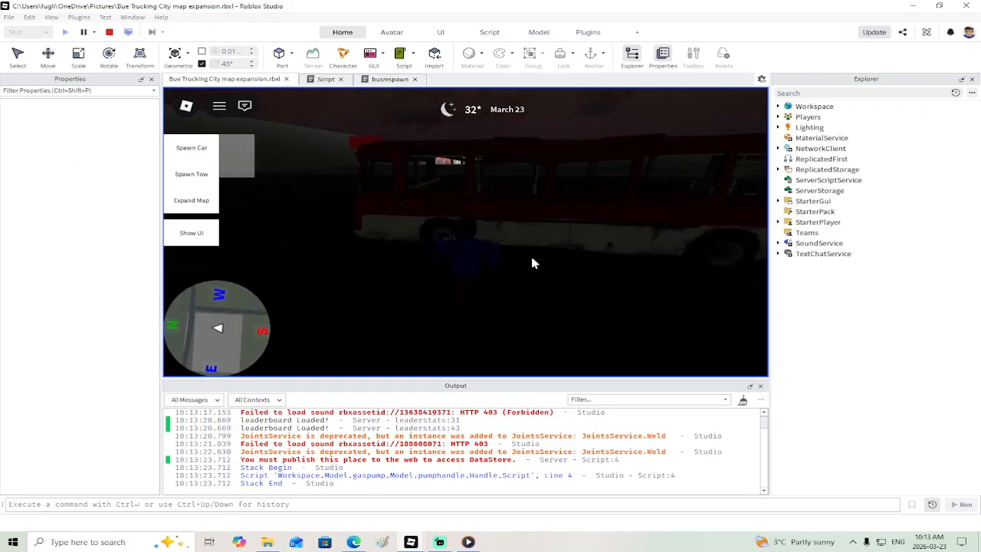
key("a")
right_click_drag(534, 263, 535, 263)
key("a")
scroll(535, 263, "down", 3)
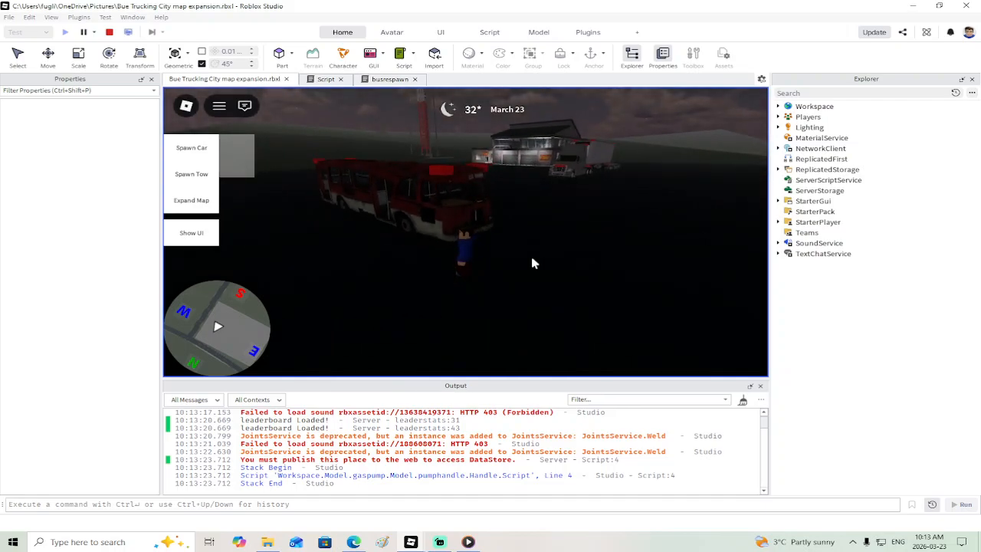
scroll(534, 263, "down", 3)
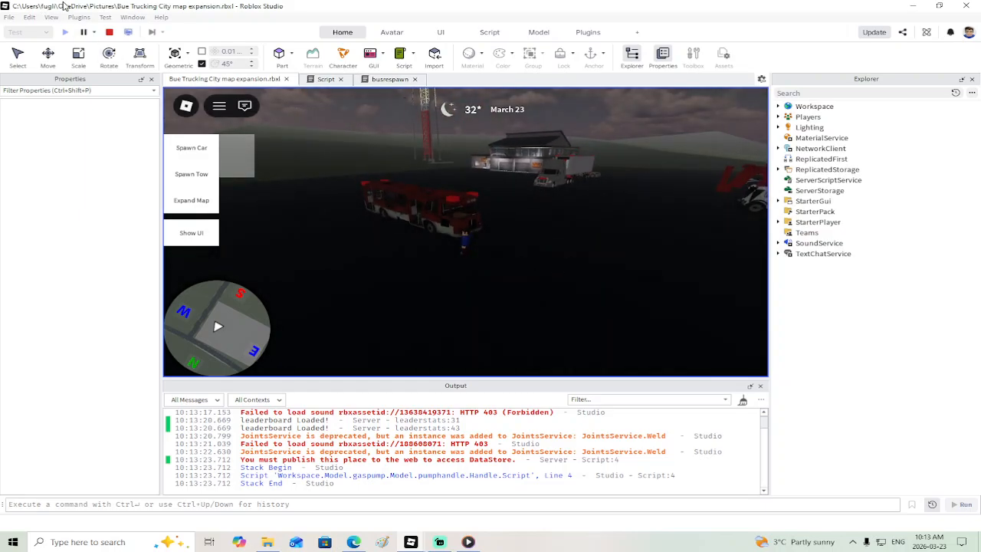
left_click(109, 34)
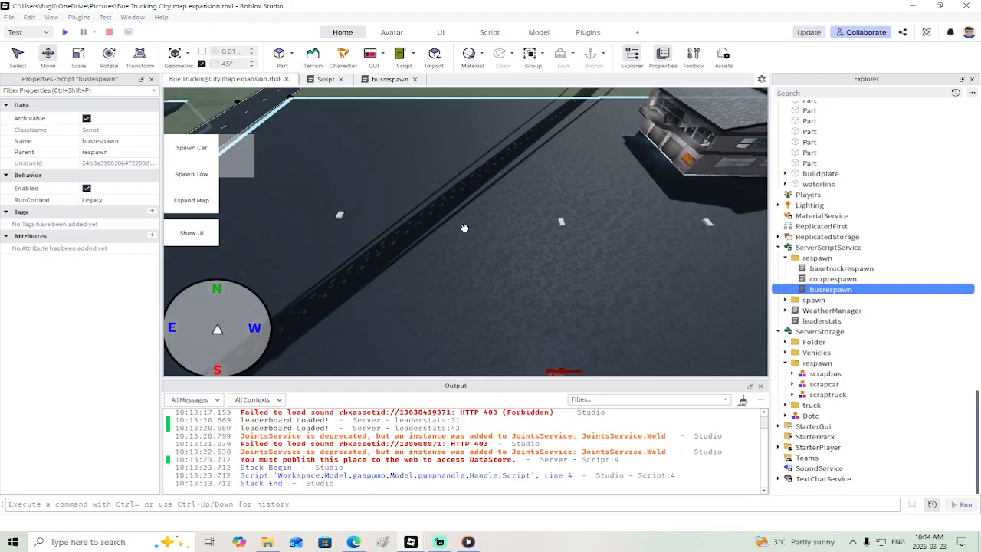
Step: Rotate the trucka spawn part 90° about its vertical axis and move it toward the busa part
left_click(558, 221)
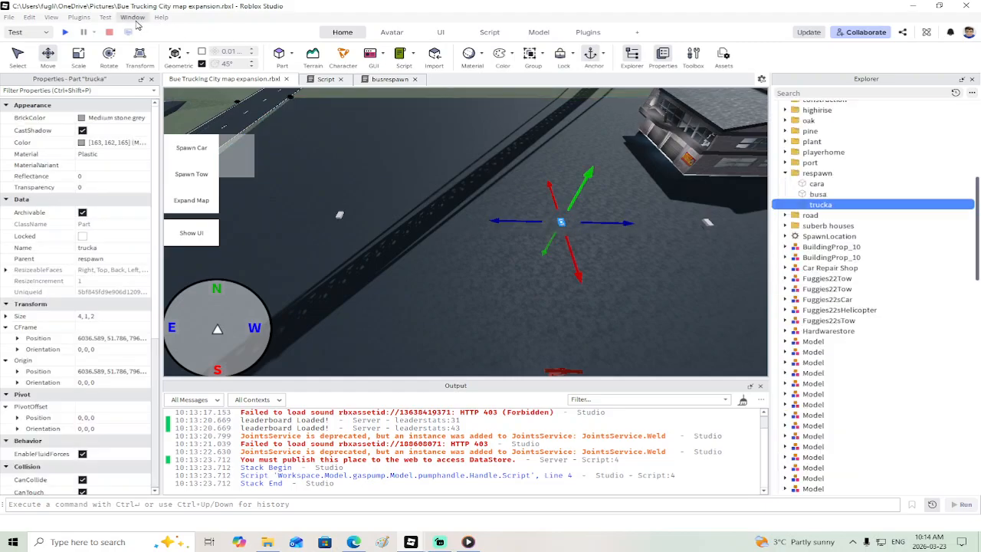
left_click(109, 53)
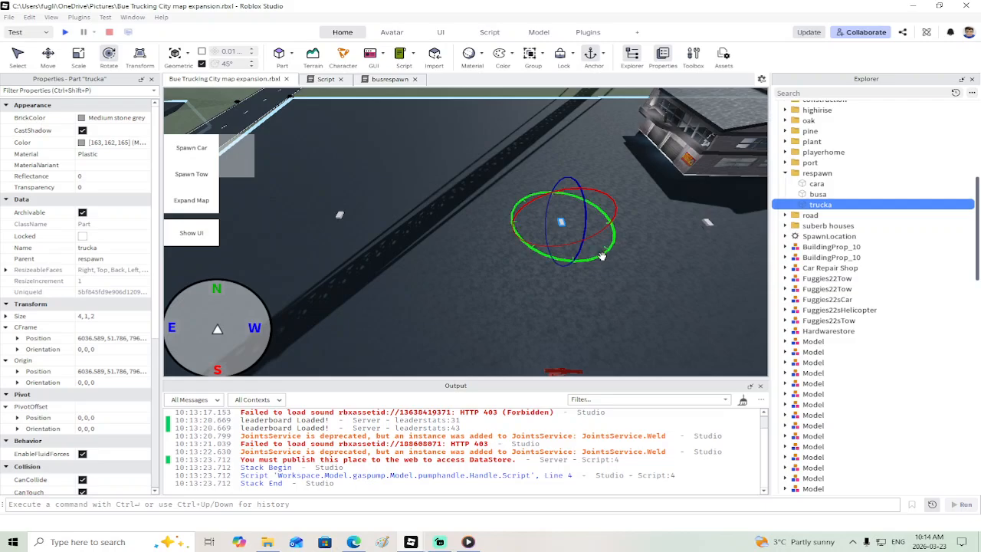
left_click_drag(602, 259, 609, 215)
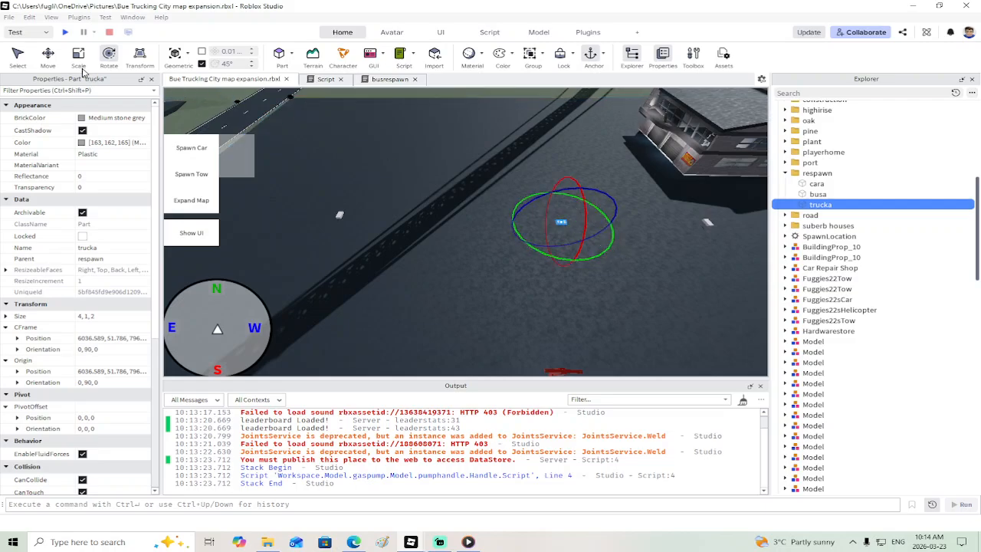
left_click(48, 53)
left_click_drag(493, 222, 414, 219)
Step: Play-test the map, walk the character past the tow trucks to inspect the spawned scrap truck and car, and stop the test
left_click(65, 32)
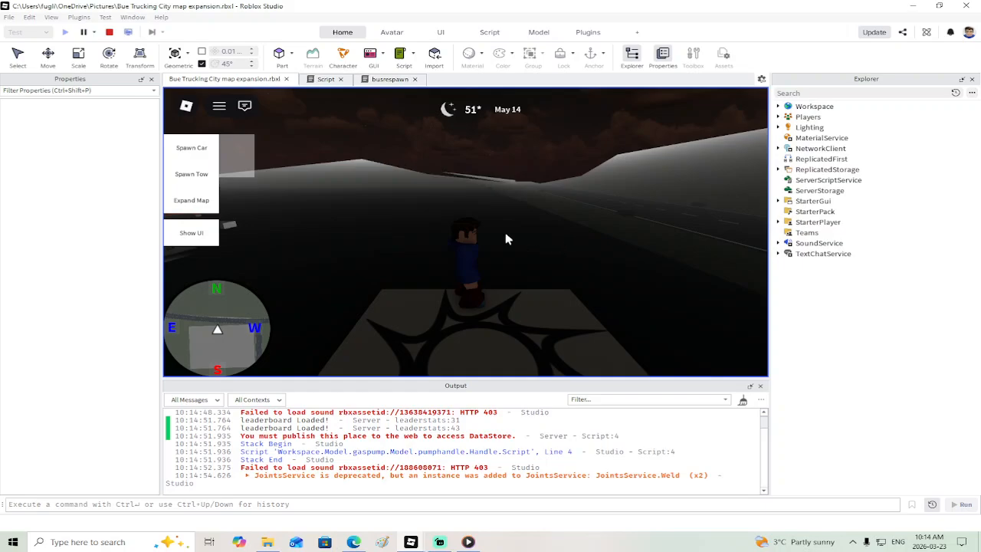
right_click_drag(520, 241, 520, 241)
key("w")
key("w")
key("w")
key("space")
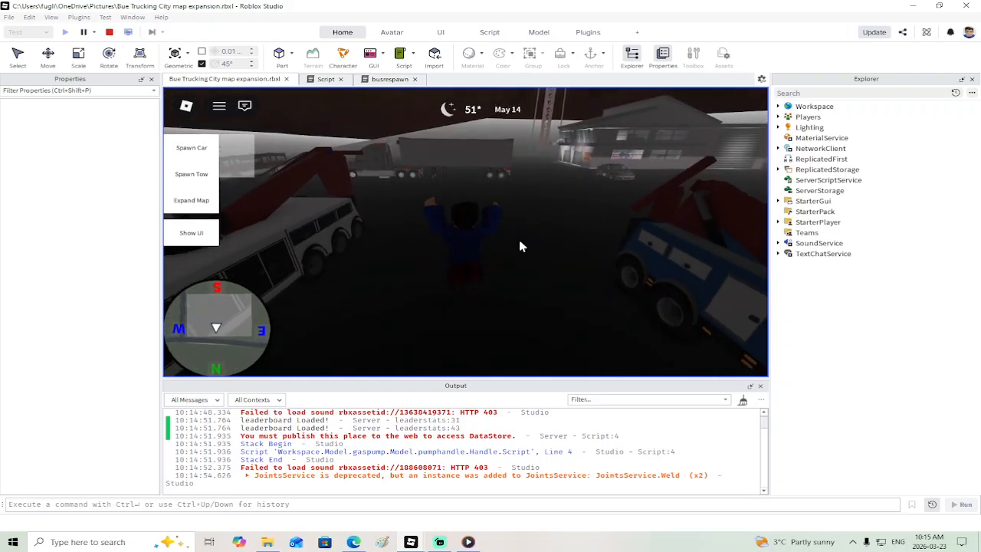
key("w")
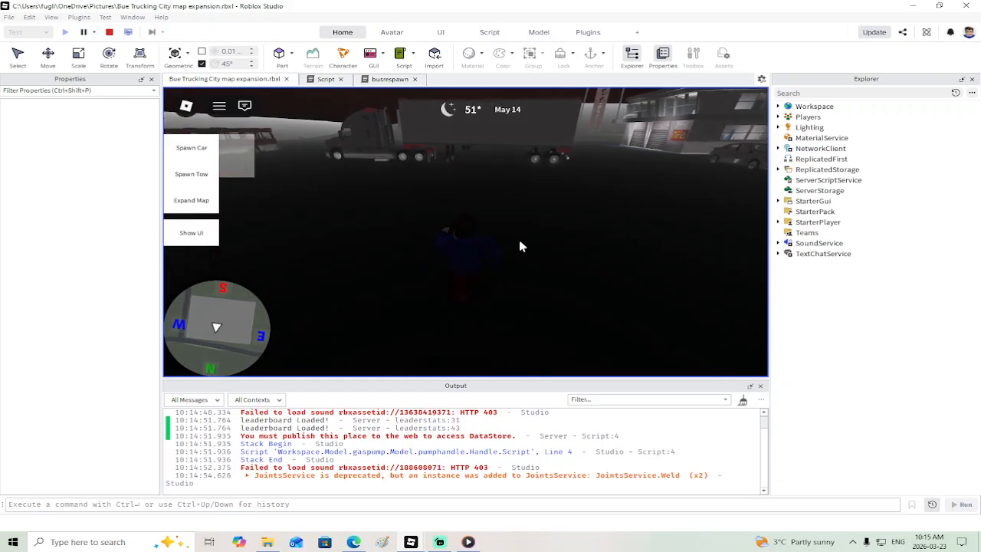
right_click_drag(520, 242, 520, 243)
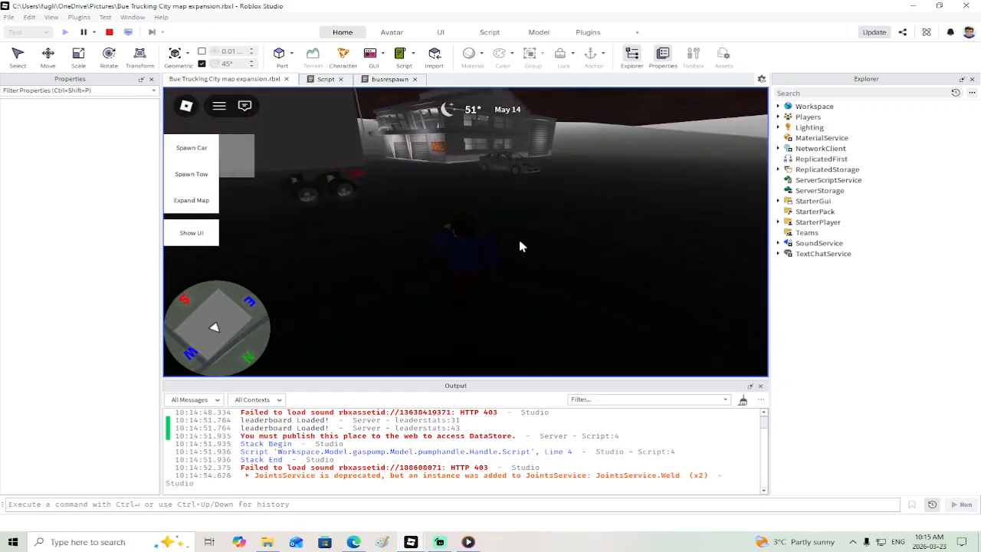
key("w")
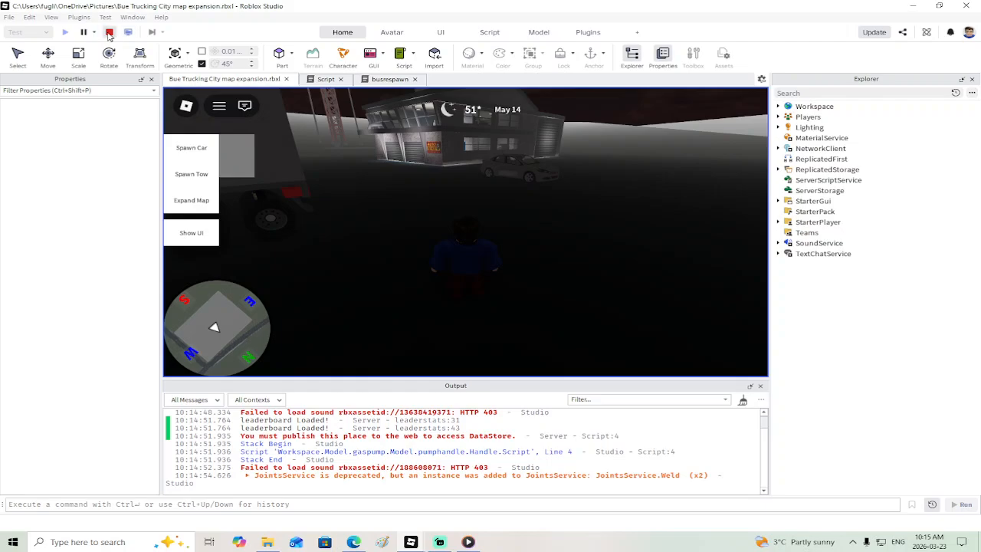
left_click(109, 32)
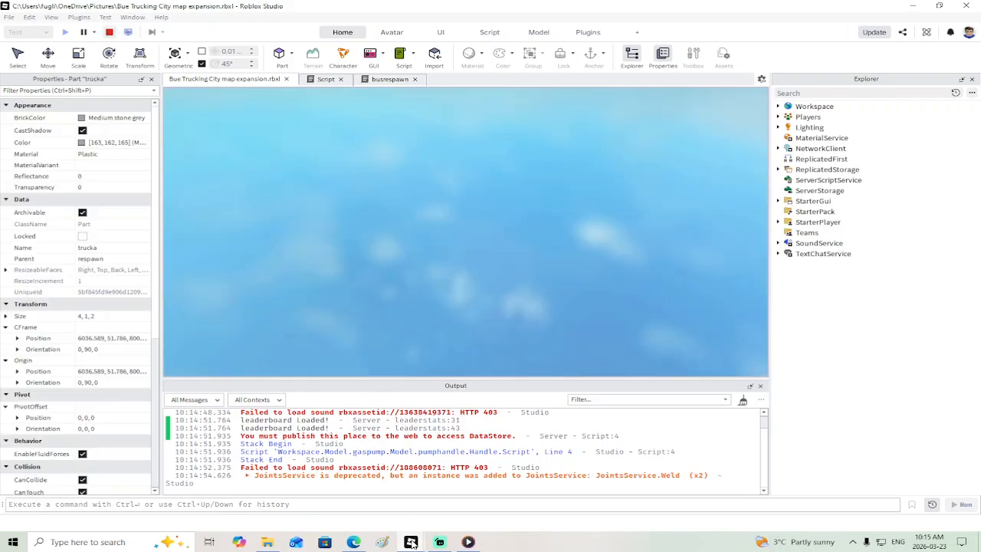
Step: Switch to the towtrucktest2026 place and copy its scrapcar model
mouse_move(411, 542)
left_click(345, 491)
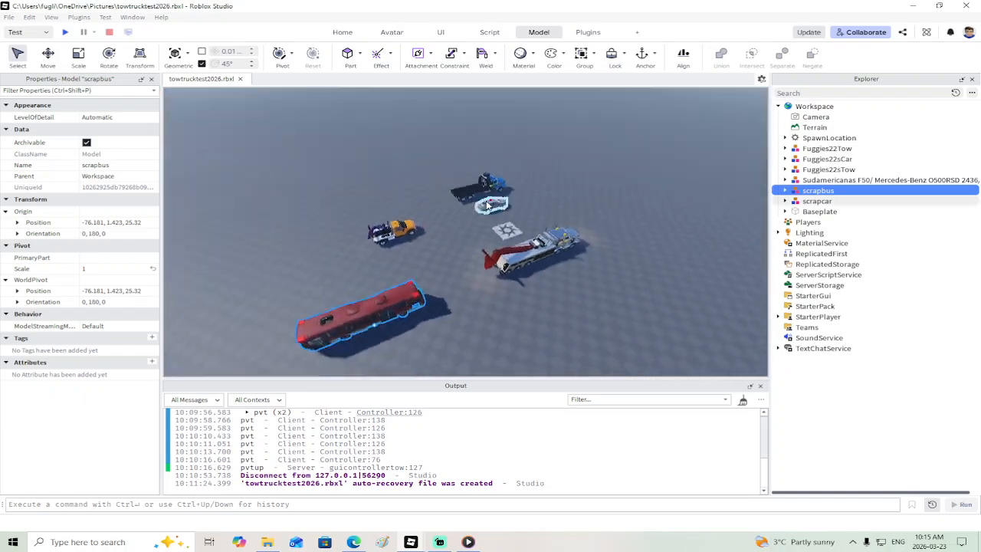
scroll(487, 205, "up", 10)
left_click(483, 204)
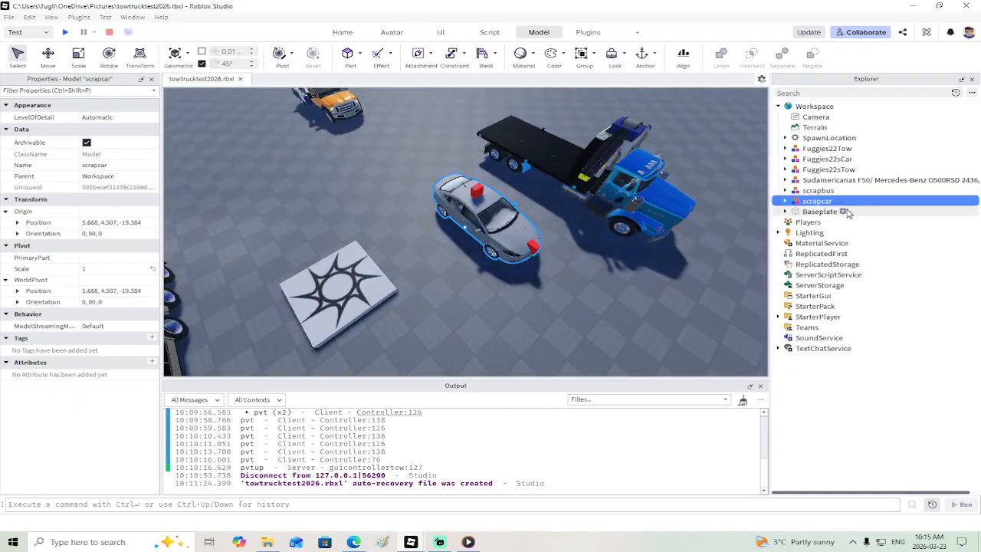
right_click(807, 201)
left_click(835, 220)
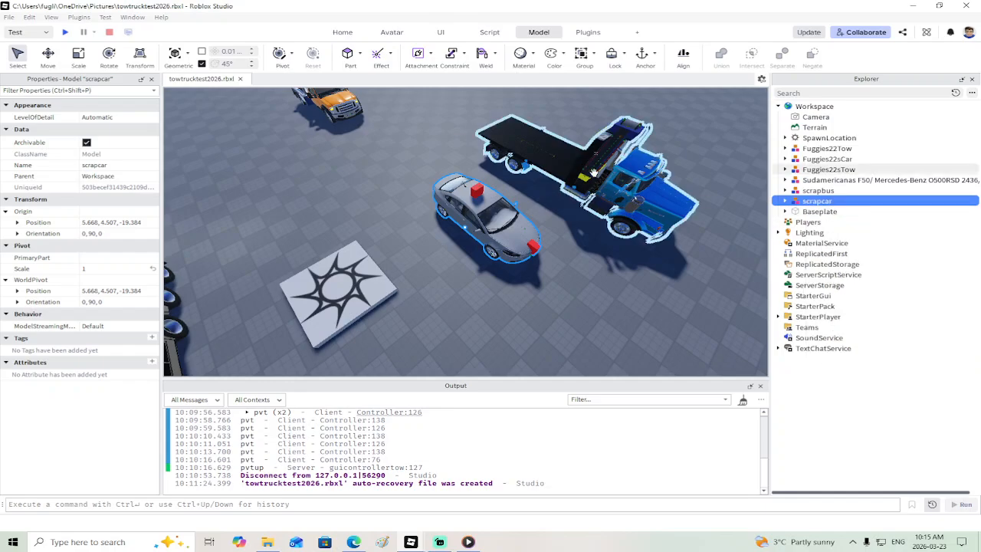
Step: Switch back to the Bue Trucking City map, paste the scrapcar model into Workspace, and raise it above the ground
mouse_move(422, 536)
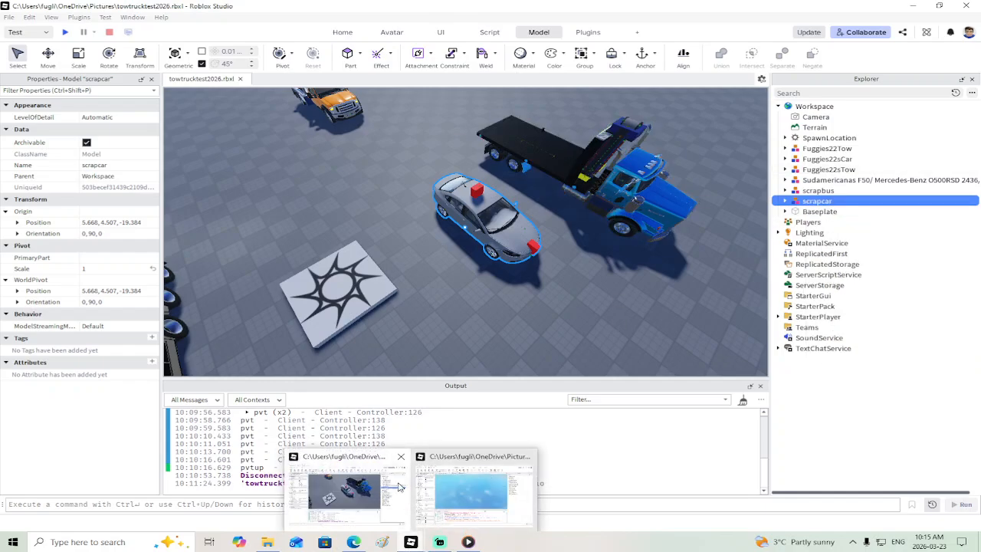
left_click(469, 491)
left_click(618, 232)
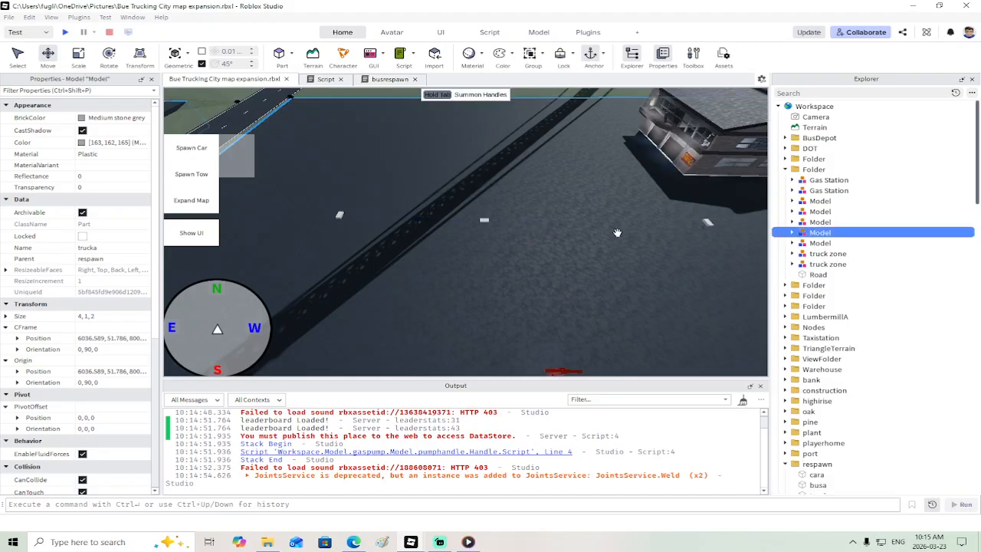
right_click(617, 232)
left_click(652, 32)
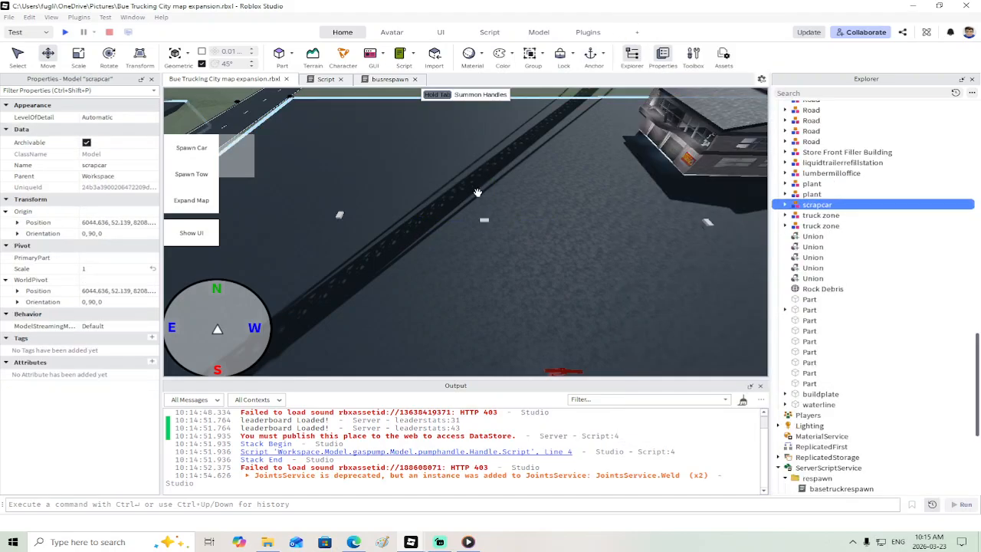
key("f")
left_click_drag(410, 226, 400, 156)
Step: Replace the old scrapcar in the ServerStorage respawn folder with the newly pasted scrapcar model
right_click_drag(491, 191, 563, 191)
scroll(563, 191, "down", 3)
left_click_drag(805, 210, 822, 390)
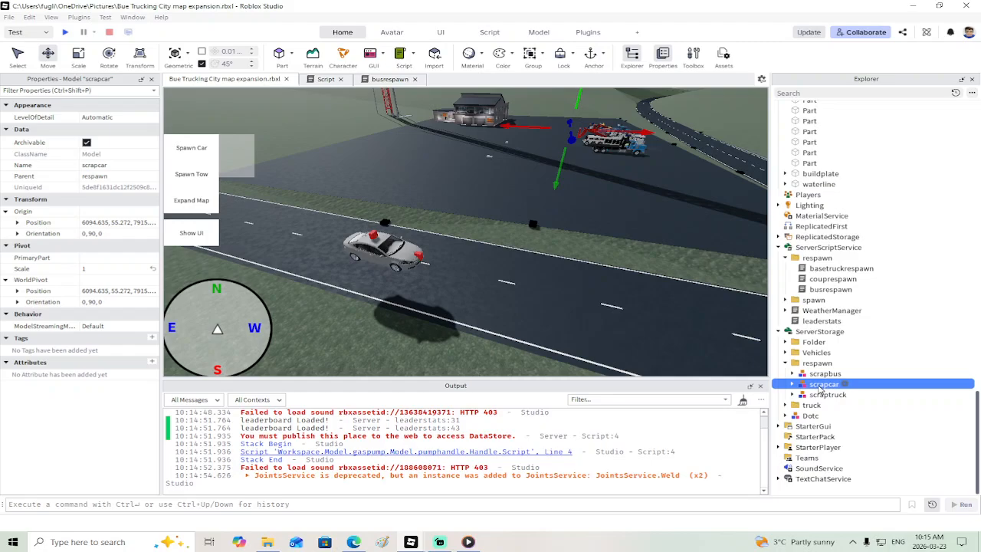
key("Delete")
left_click(391, 252)
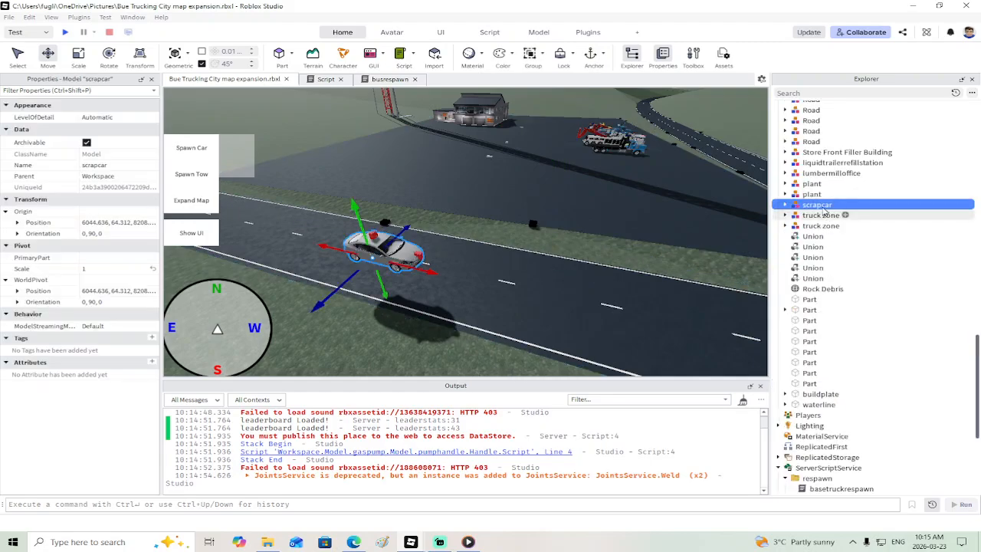
left_click_drag(817, 299, 814, 429)
Step: Try to rotate the scraptruck model about its vertical axis while it sits in the ServerStorage respawn folder
left_click(827, 446)
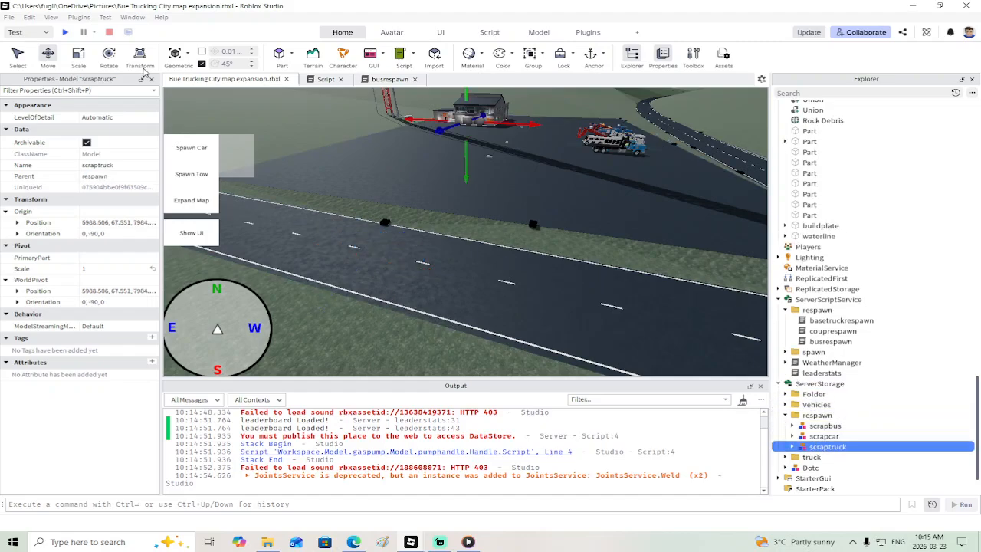
left_click(109, 55)
right_click_drag(535, 222, 535, 222)
scroll(536, 222, "up", 3)
left_click_drag(484, 265, 484, 265)
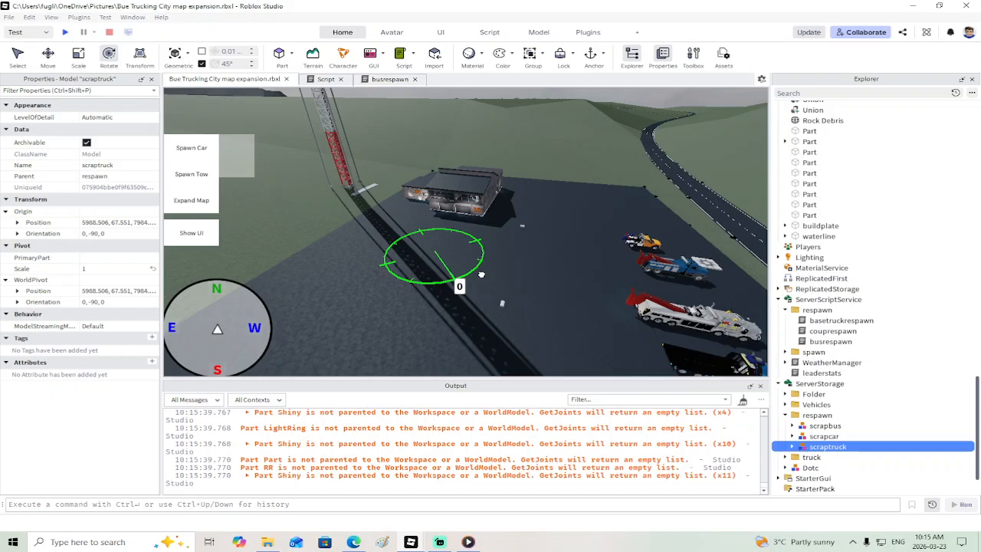
left_click_drag(482, 274, 483, 277)
Step: Move scraptruck from the ServerStorage respawn folder into Workspace and rotate it 90° about its vertical axis
scroll(362, 464, "up", 3)
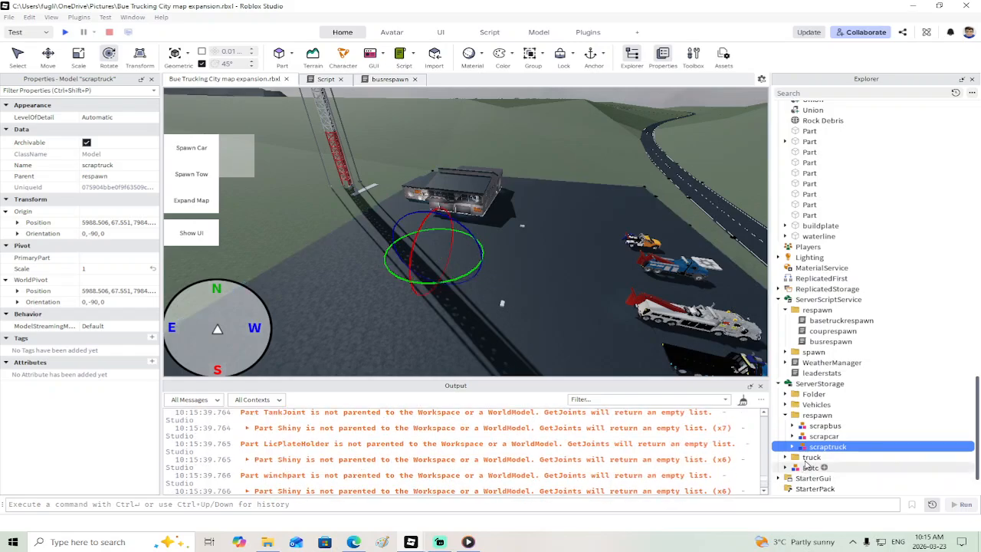
left_click_drag(807, 463, 816, 107)
left_click_drag(469, 277, 495, 233)
Step: Move the rotated scraptruck model from Workspace back into the ServerStorage respawn folder
scroll(830, 290, "down", 3)
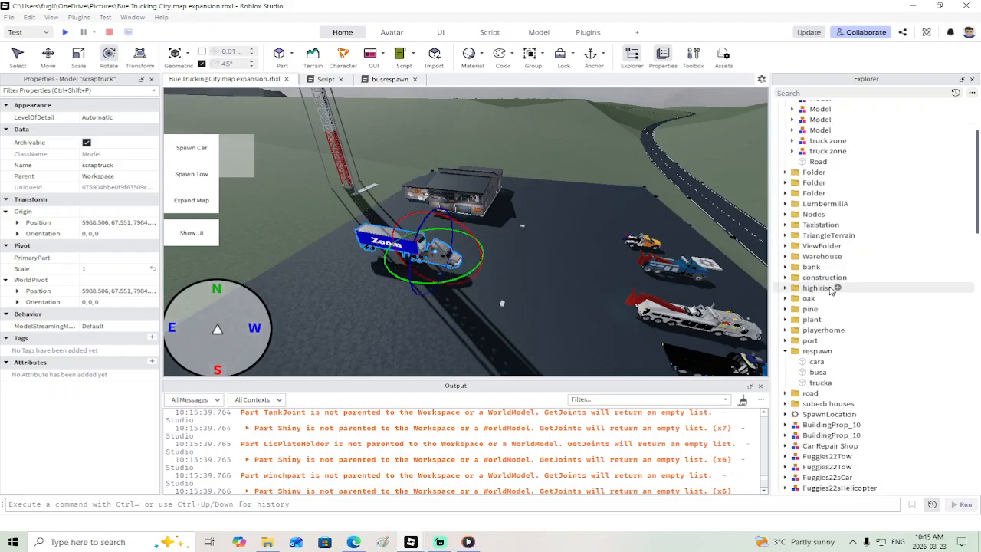
scroll(830, 290, "down", 10)
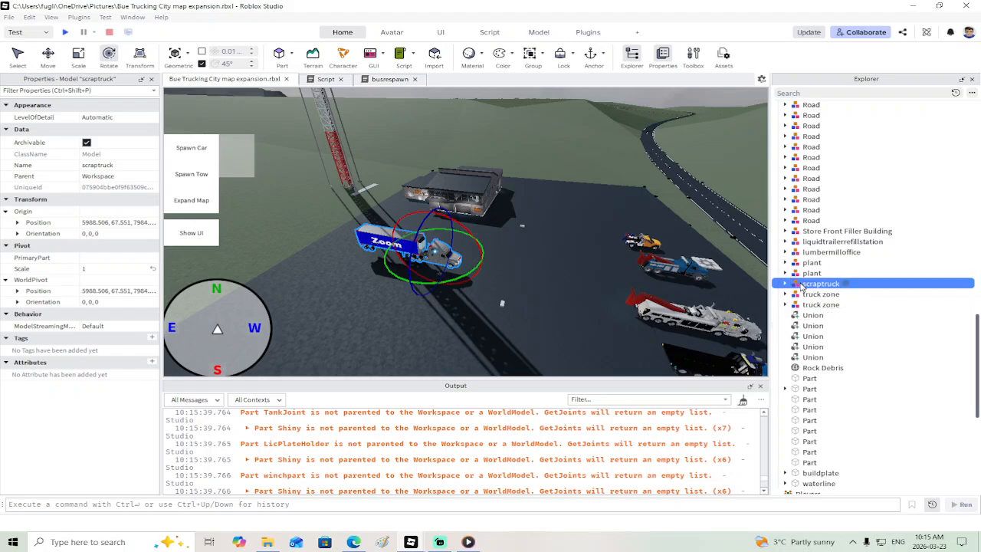
left_click_drag(801, 286, 815, 376)
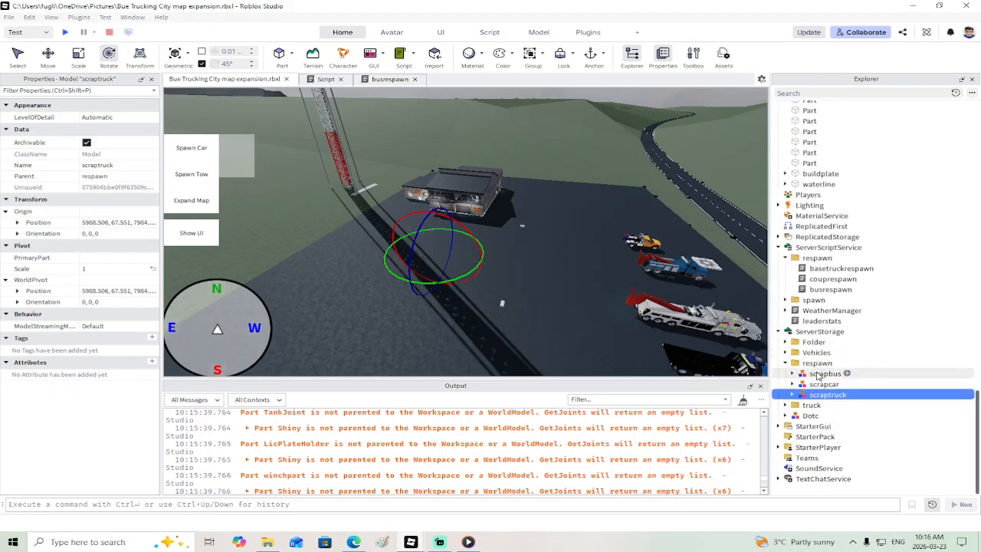
Step: Play-test the map, walk the character around the spawned scrap bus, truck and car to check their placement, and stop the test
left_click(65, 32)
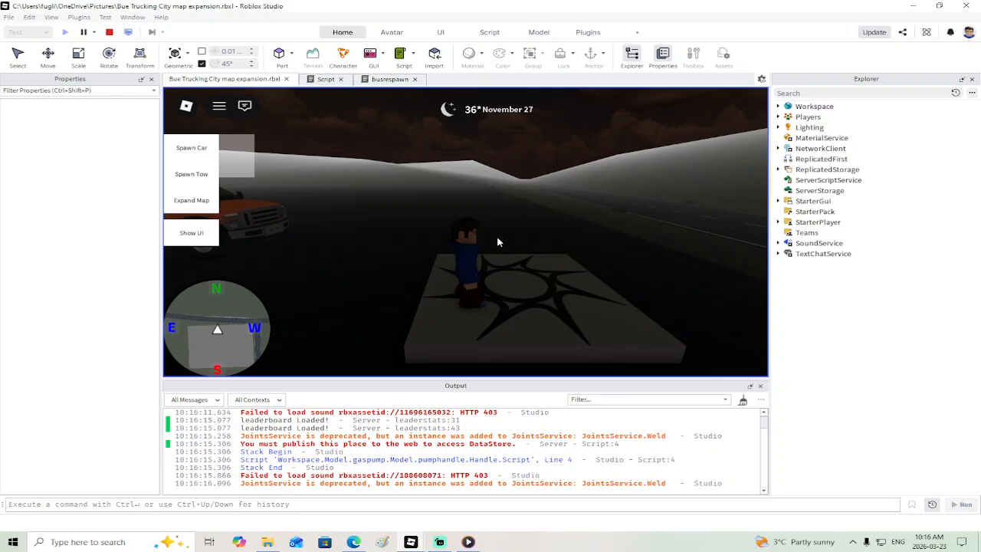
key("w")
right_click_drag(615, 214, 606, 218)
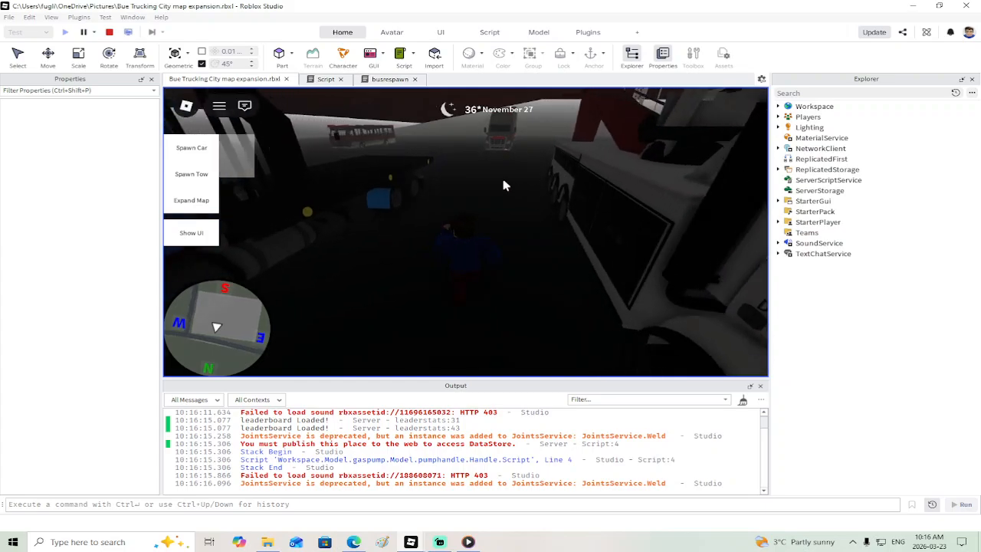
key("w")
right_click_drag(381, 145, 381, 146)
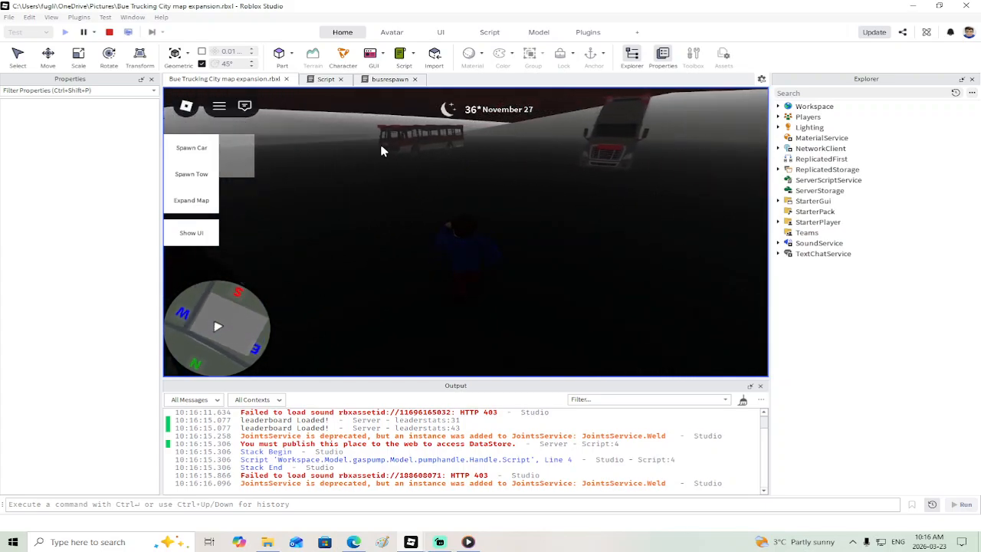
key("w")
right_click_drag(471, 161, 463, 183)
key("w")
key("w")
scroll(463, 182, "down", 3)
mouse_move(493, 214)
right_mouse_down()
mouse_move(479, 220)
mouse_move(499, 218)
right_mouse_up()
key("w")
key("w")
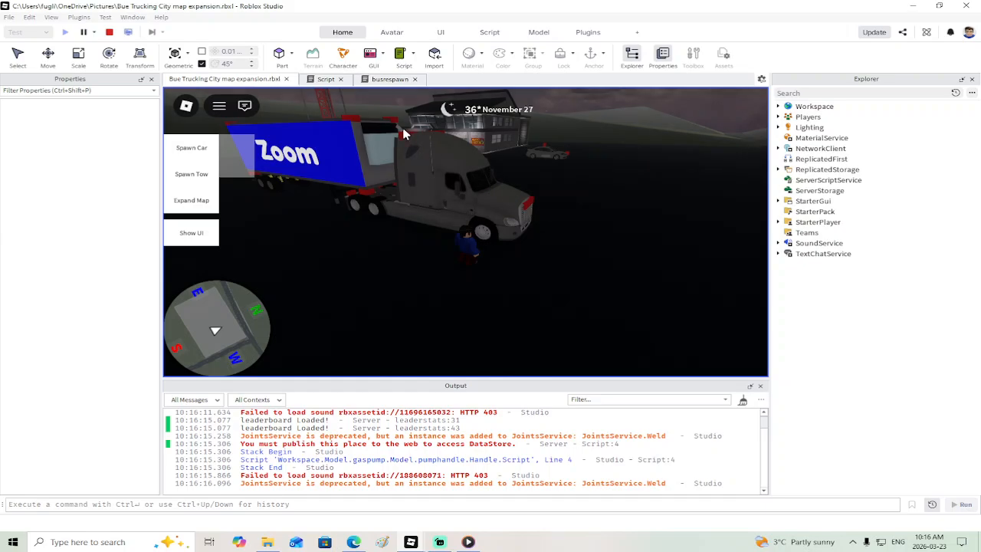
key("a")
key("s")
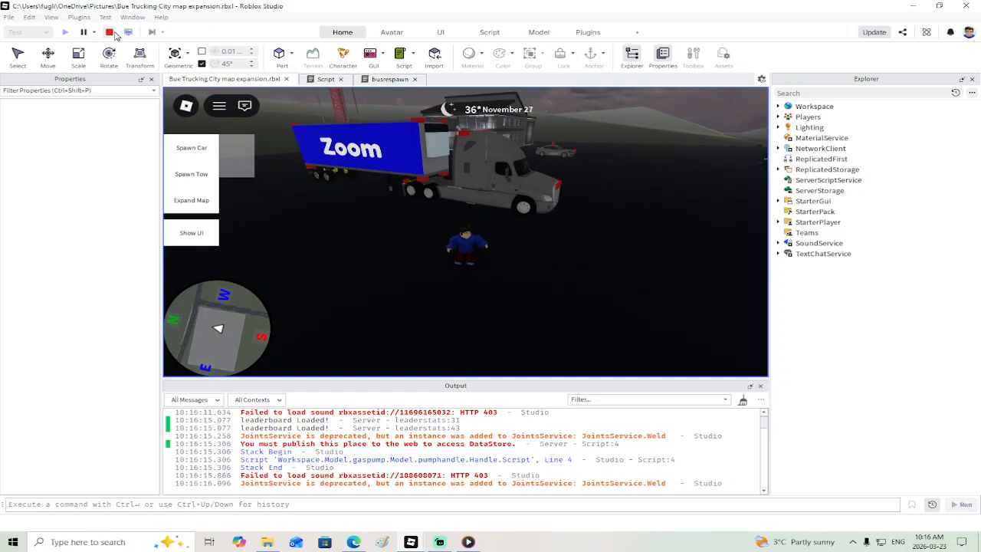
left_click(111, 32)
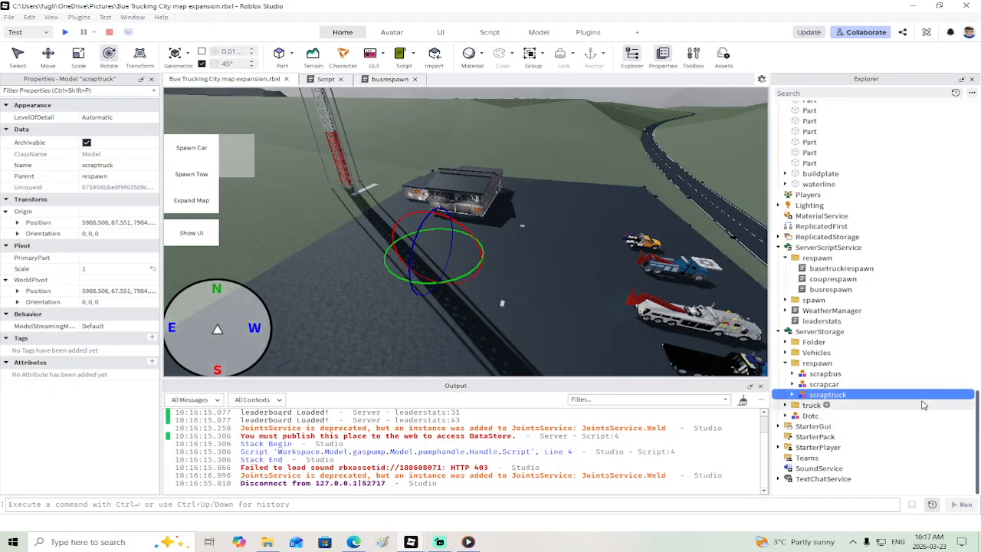
Step: Move the boxtruck model from the ServerStorage Vehicles folder into Workspace and inspect it up close
left_click(785, 352)
left_click_drag(830, 368, 842, 107)
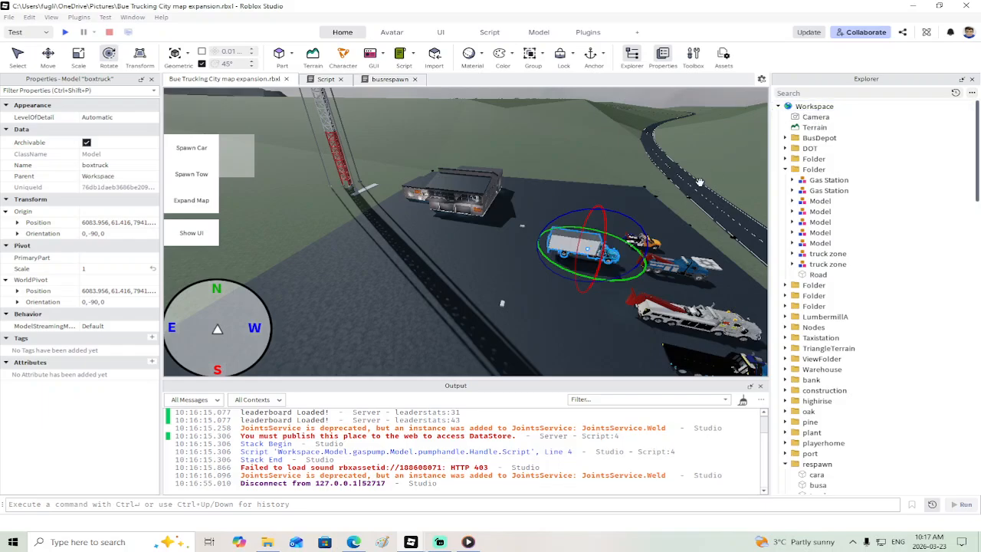
key("f")
right_click_drag(554, 304, 552, 305)
key("w")
key("w")
key("s")
key("s")
key("w")
key("s")
key("a")
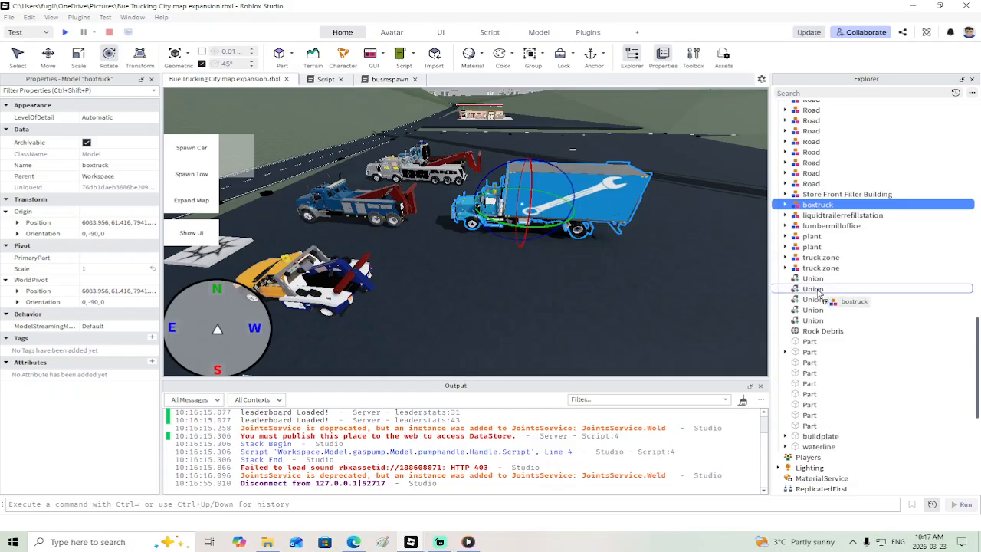
Step: Return the boxtruck model from Workspace to the Vehicles folder in ServerStorage
scroll(818, 291, "down", 9)
left_click_drag(819, 291, 814, 314)
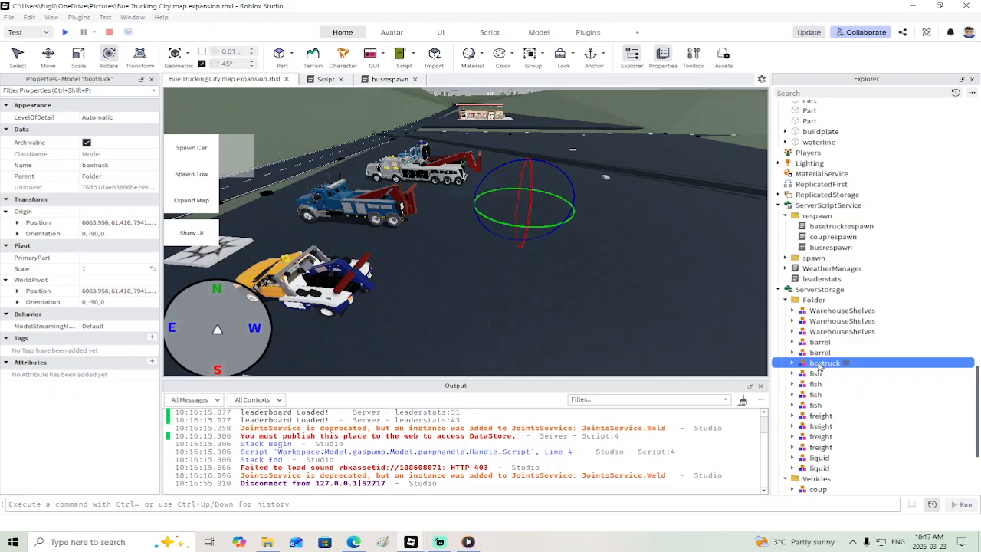
scroll(820, 407, "down", 5)
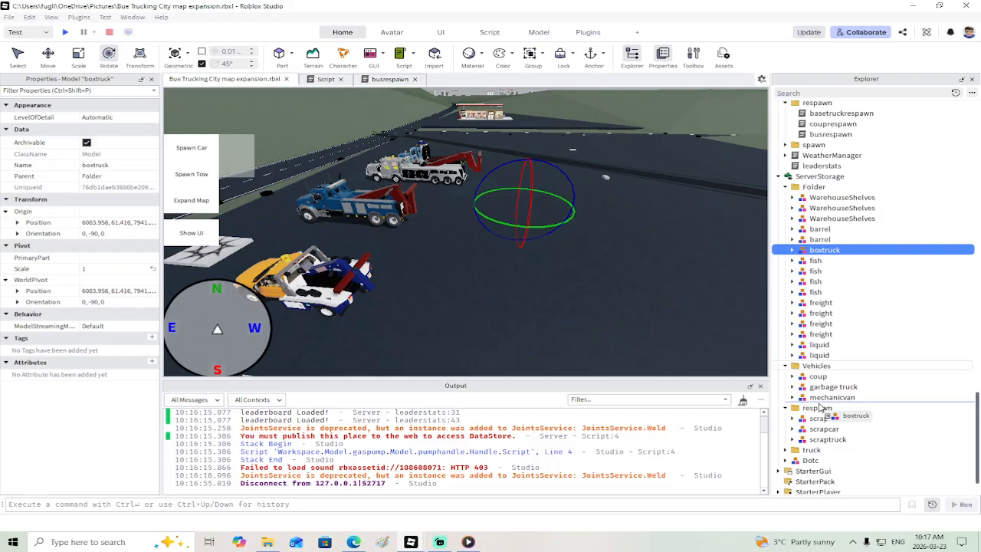
scroll(820, 407, "down", 2)
left_click_drag(818, 407, 813, 328)
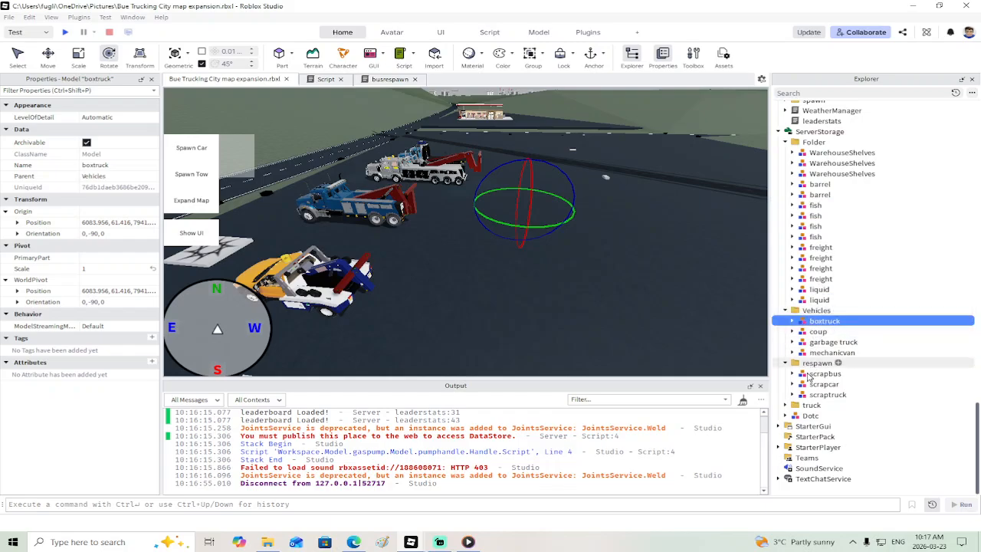
Step: Move the pickuptruck model from the ServerStorage truck folder into Workspace and bring it into close view
left_click(786, 405)
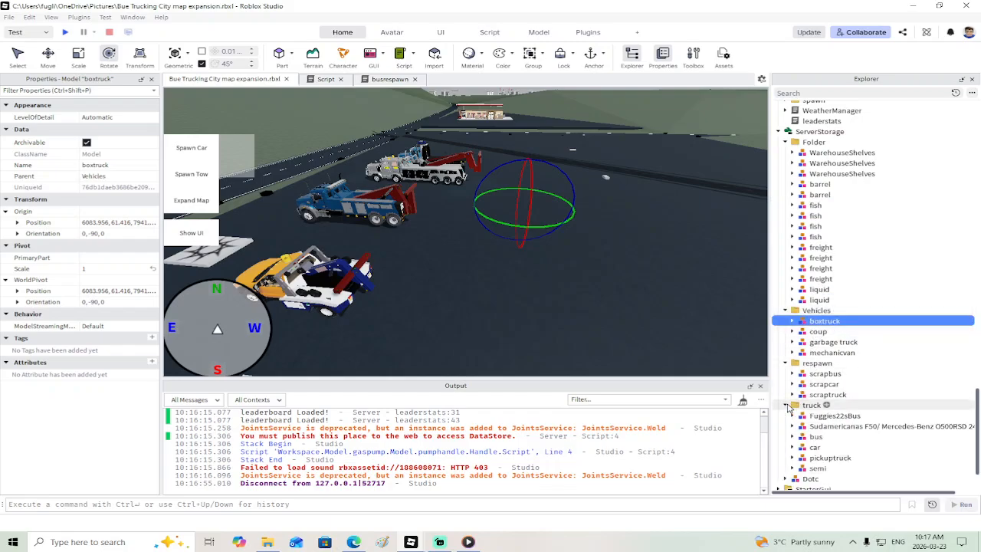
scroll(788, 408, "down", 2)
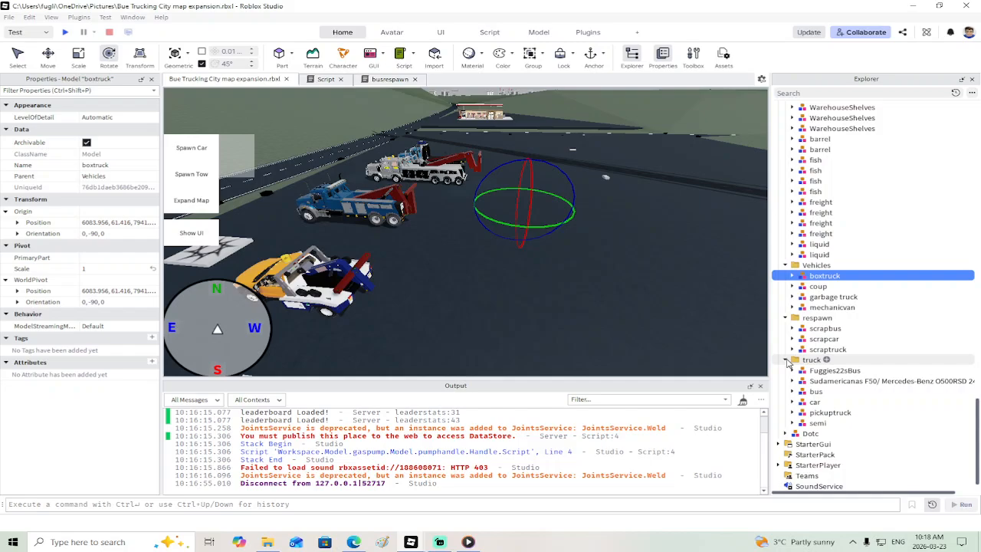
left_click(813, 413)
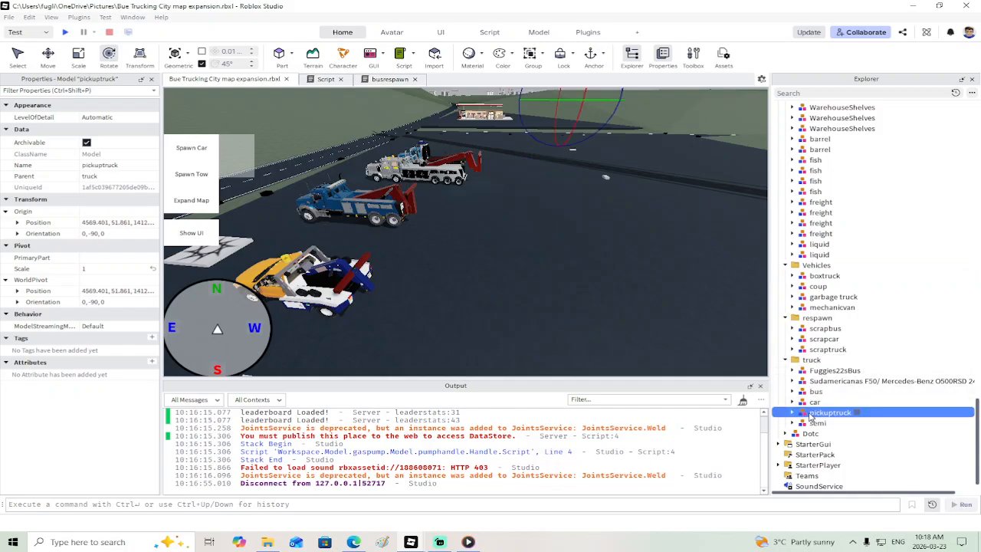
scroll(828, 313, "up", 20)
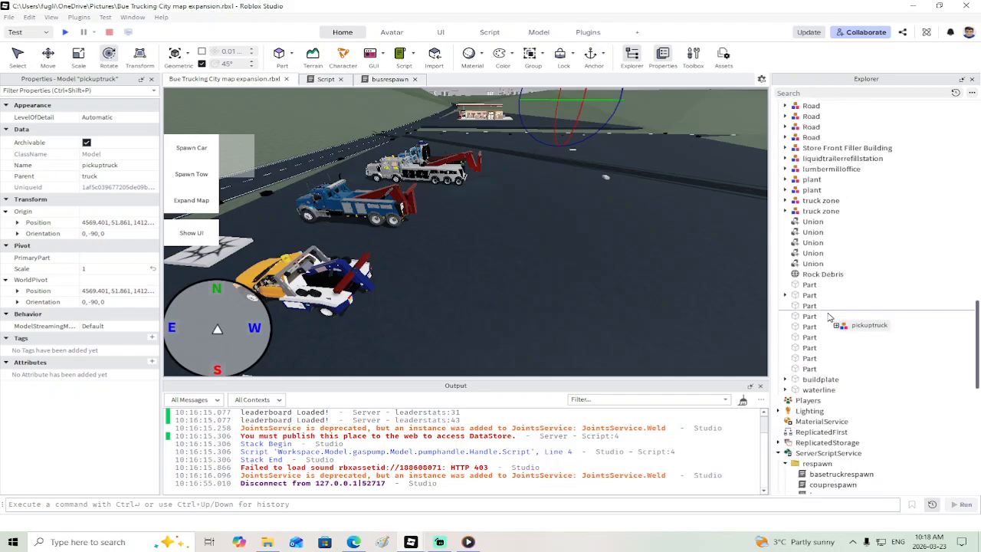
scroll(828, 320, "up", 9)
left_click_drag(831, 319, 810, 113)
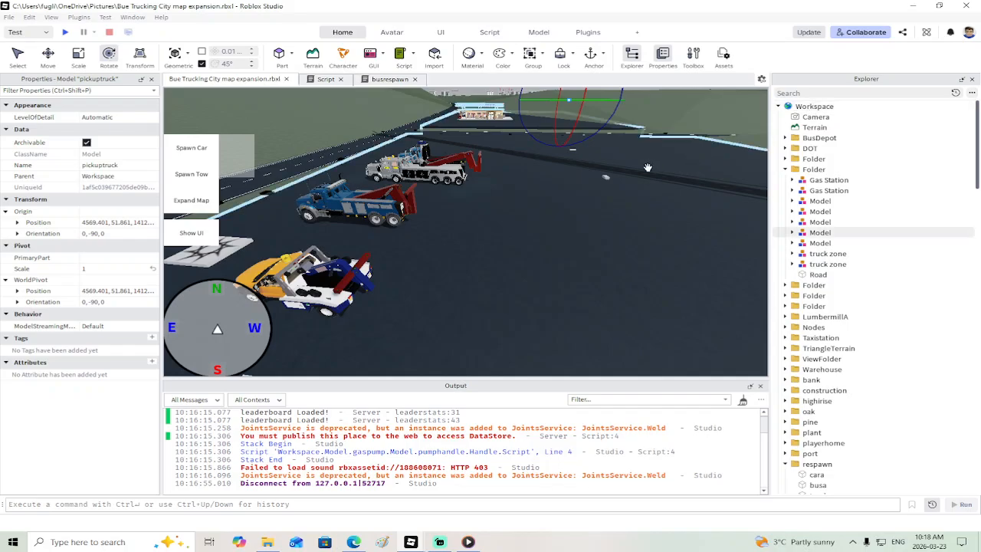
key("f")
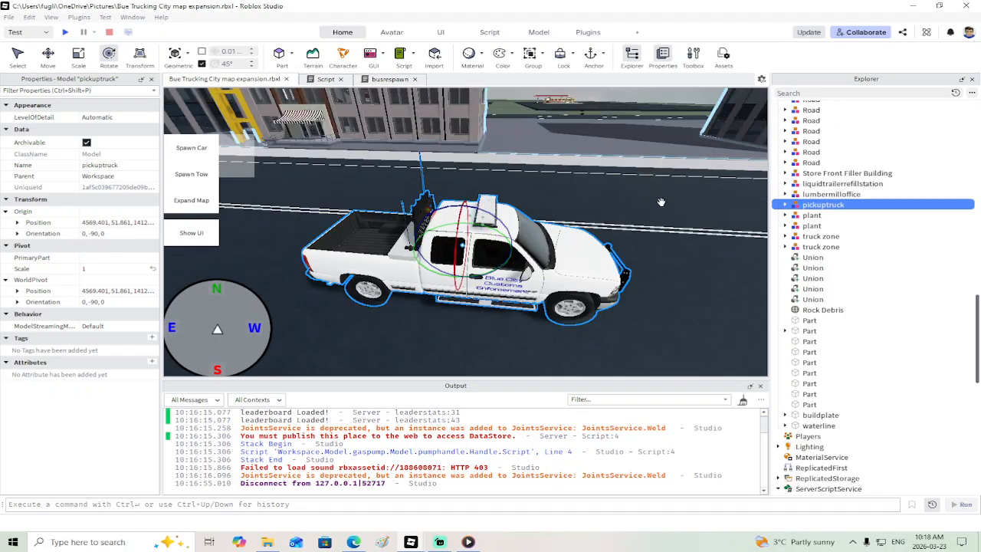
right_click_drag(662, 203, 512, 218)
Step: Relocate the pickup truck from the city street to the paved lot beside the parked tow trucks
scroll(646, 202, "down", 6)
scroll(528, 218, "up", 2)
key("f")
scroll(513, 216, "down", 5)
left_click_drag(513, 217, 558, 198)
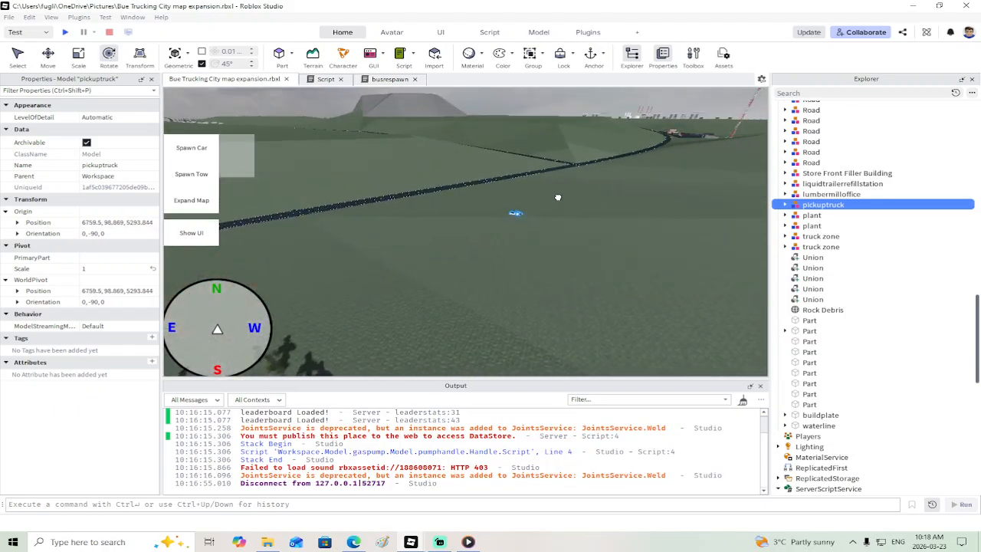
key("f")
right_click_drag(679, 140, 679, 141)
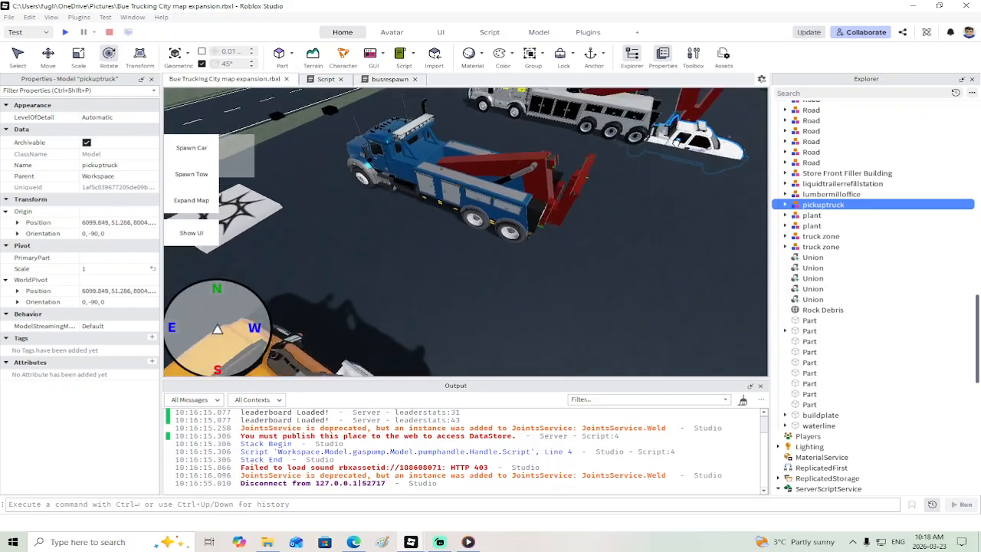
left_click_drag(680, 141, 638, 221)
right_click_drag(638, 220, 638, 219)
key("w")
left_click_drag(638, 218, 609, 256)
right_click_drag(608, 256, 608, 256)
left_click_drag(609, 256, 581, 303)
right_click_drag(580, 303, 557, 282)
key("w")
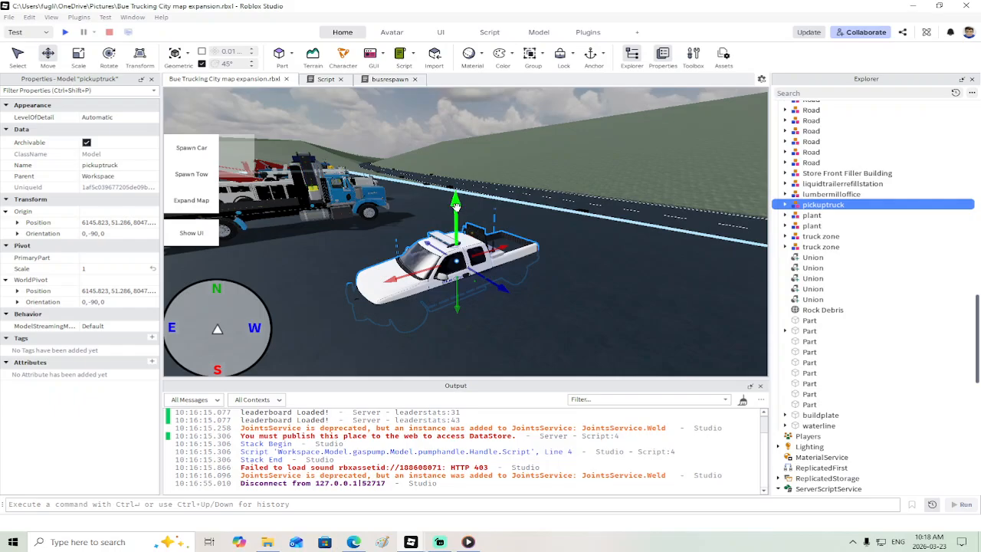
Step: Raise the pickup truck about 5.8 studs out of the pavement and shift it about 15.4 studs along negative X
left_click_drag(455, 206, 520, 228)
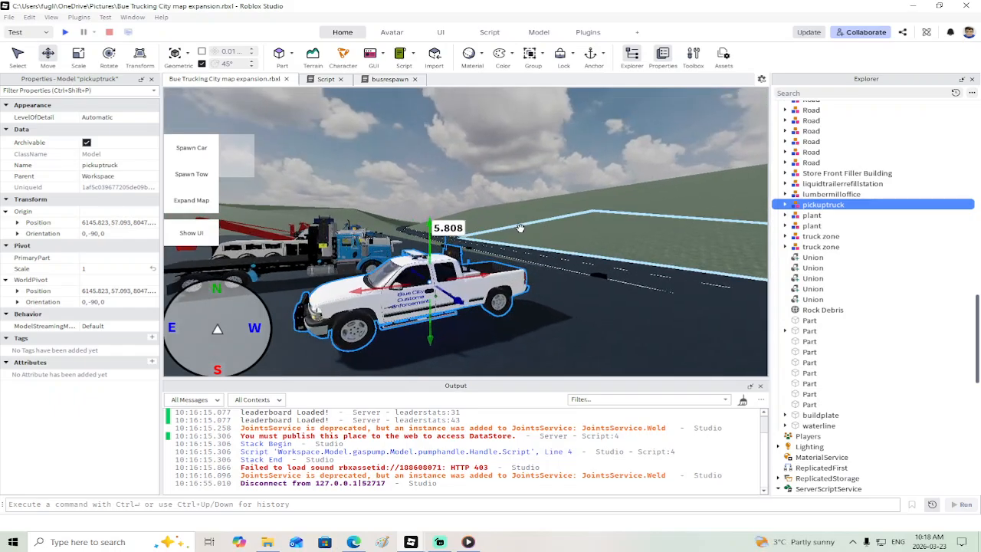
right_click_drag(520, 229, 520, 229)
left_click_drag(557, 193, 423, 158)
key("d")
right_click_drag(616, 184, 616, 184)
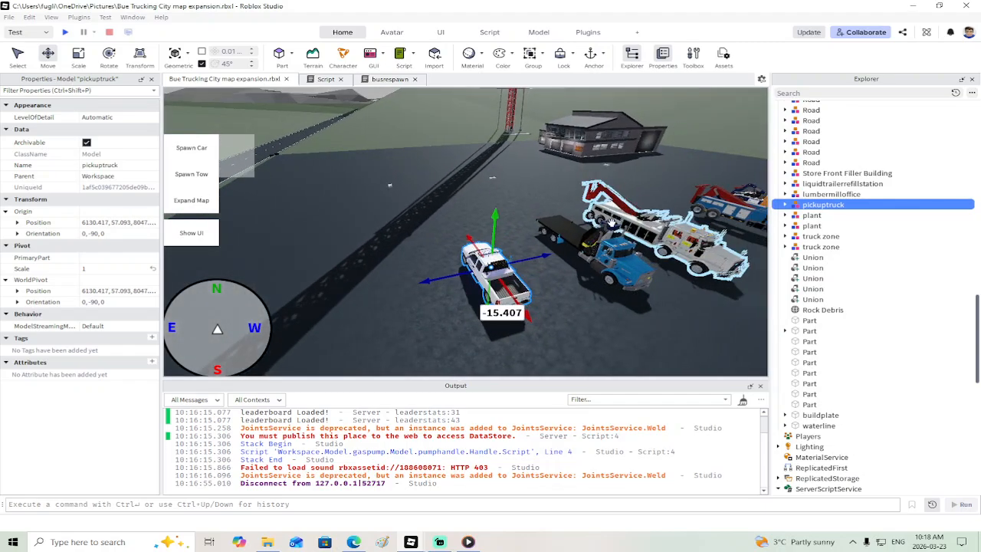
scroll(607, 203, "down", 3)
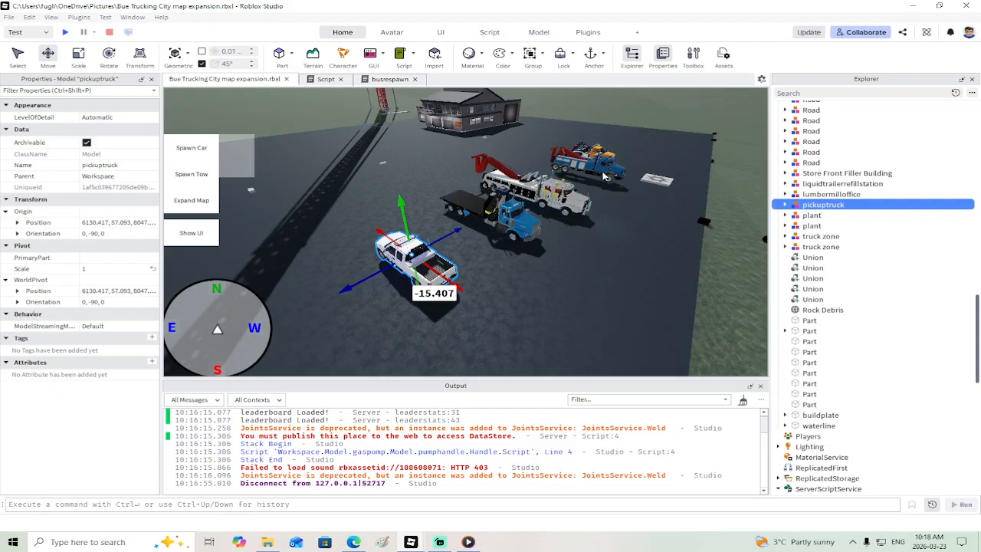
Step: Return the pickuptruck model from Workspace to the truck folder in ServerStorage
left_click_drag(806, 208, 805, 328)
left_click_drag(806, 358, 810, 353)
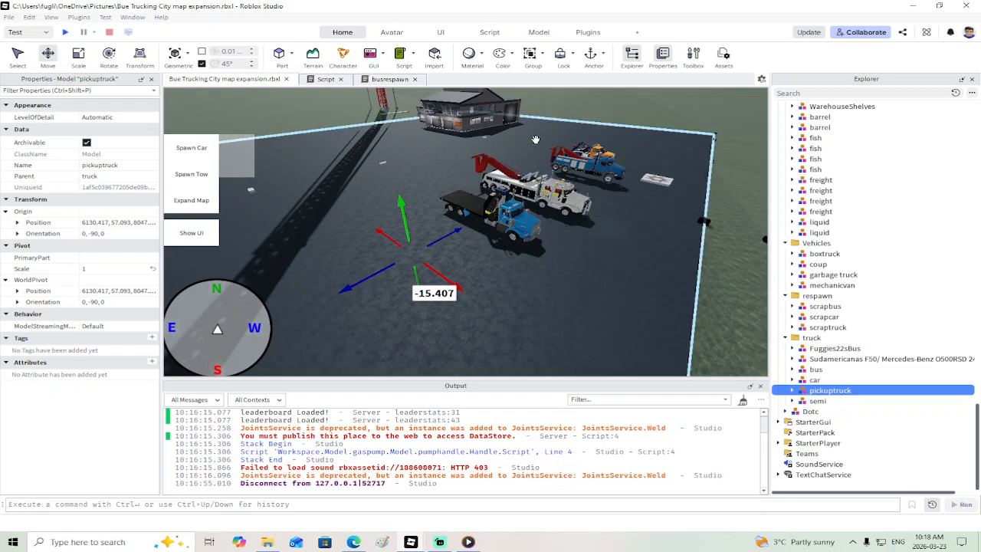
Step: Save the Bue Trucking City map expansion place to its file
key("w")
right_click_drag(513, 286, 486, 274)
key("s")
key("d")
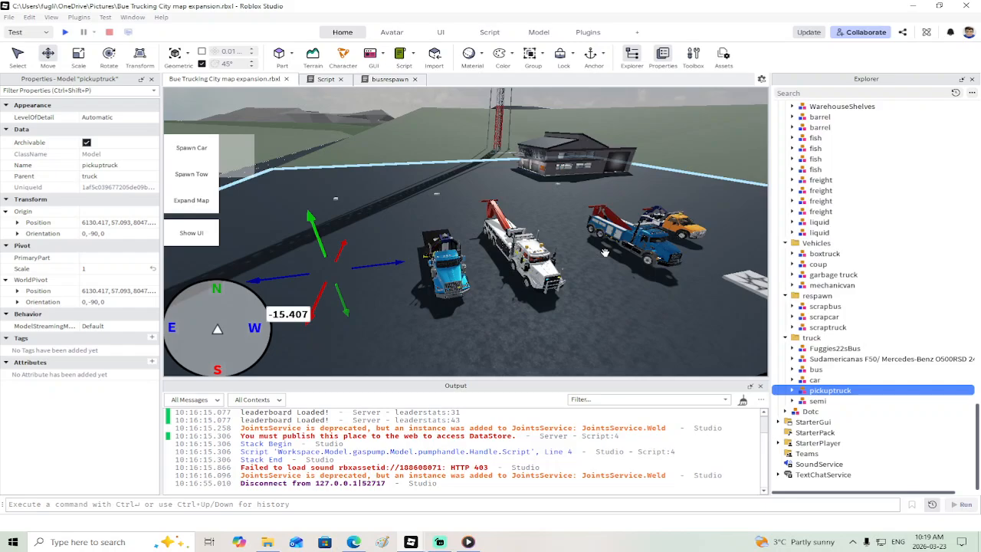
left_click(9, 17)
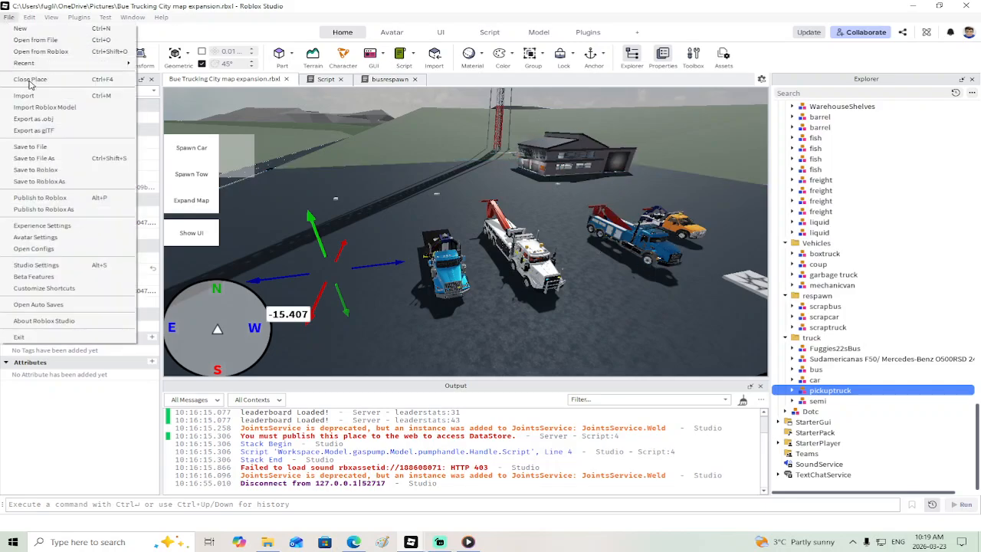
left_click(37, 147)
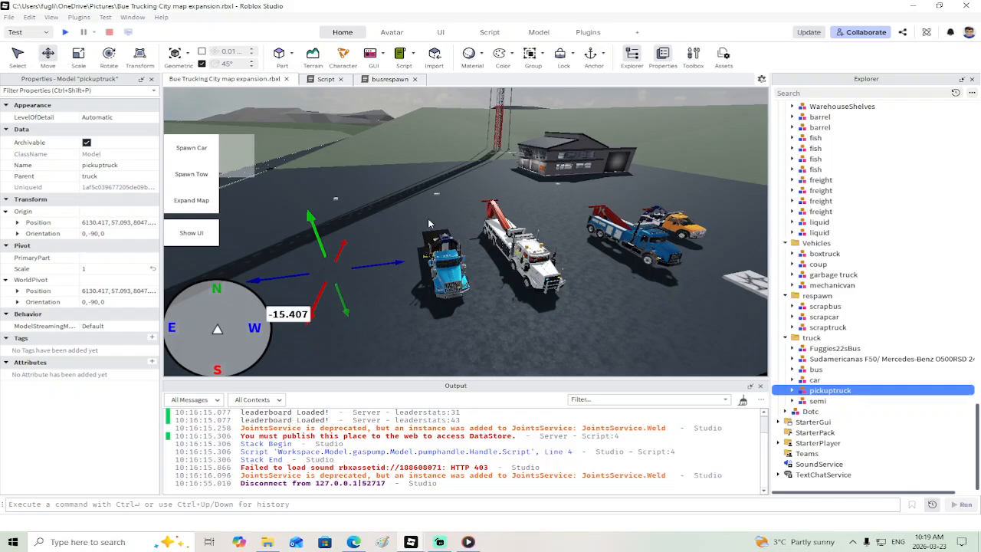
Step: Close the Bue Trucking City map expansion place to get back to the towtrucktest2026 place
key("w")
right_click_drag(430, 223, 428, 218)
key("d")
key("s")
key("w")
key("s")
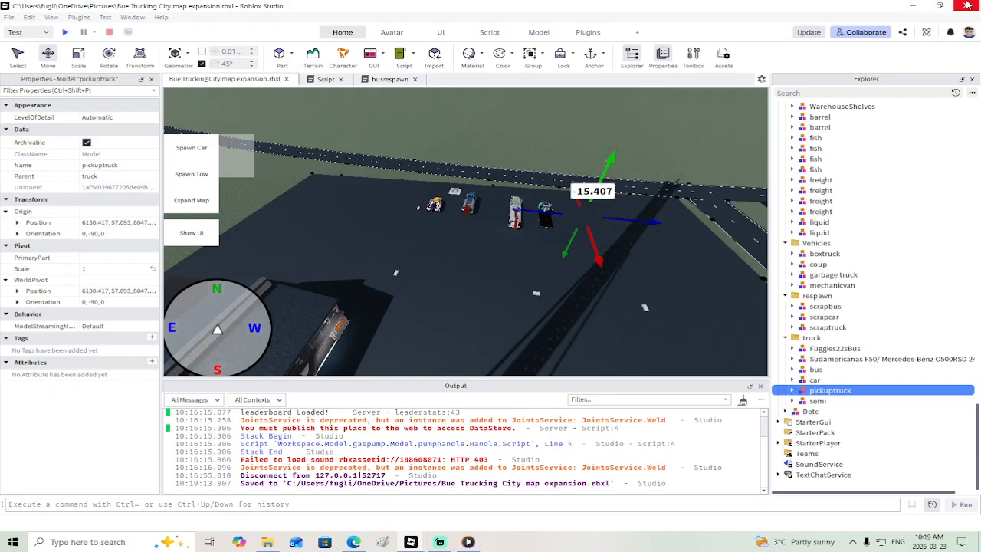
left_click(966, 6)
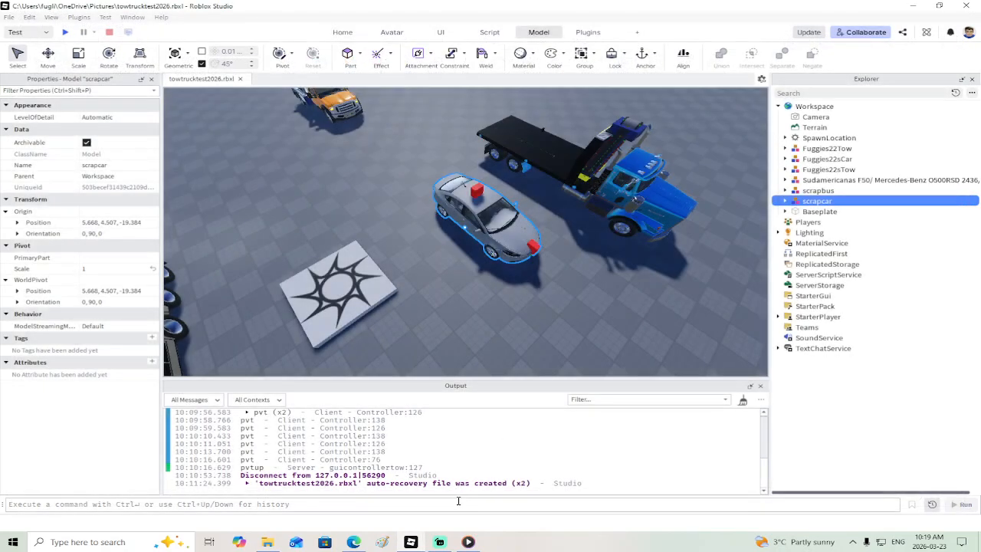
mouse_move(442, 545)
left_click(452, 506)
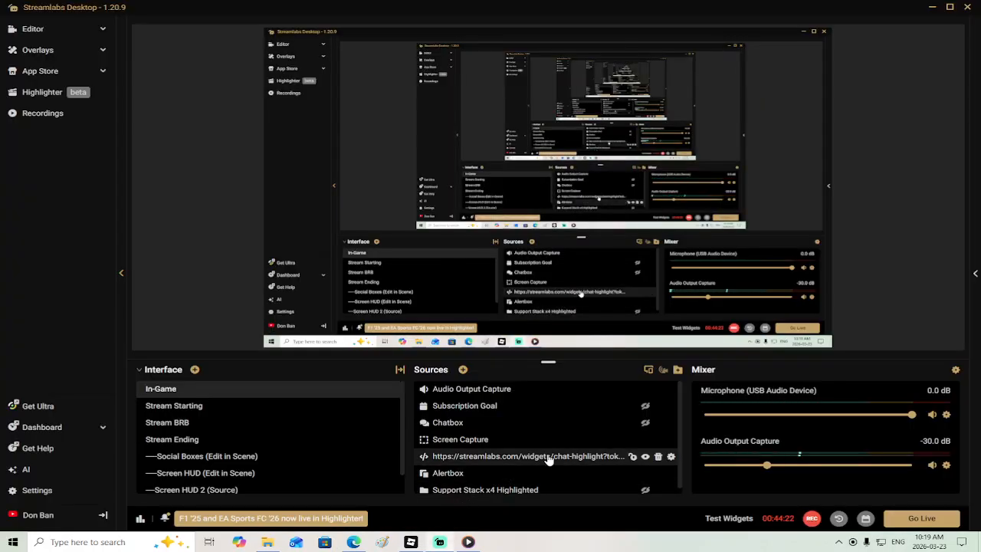
left_click(440, 542)
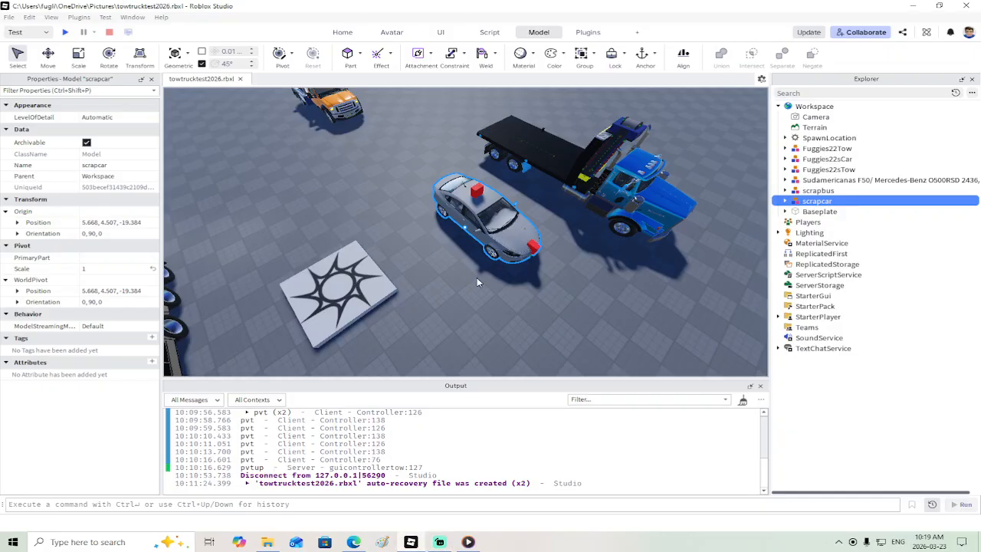
Step: Save the towtrucktest2026 place to its file
right_click_drag(477, 283, 476, 282)
scroll(477, 282, "down", 8)
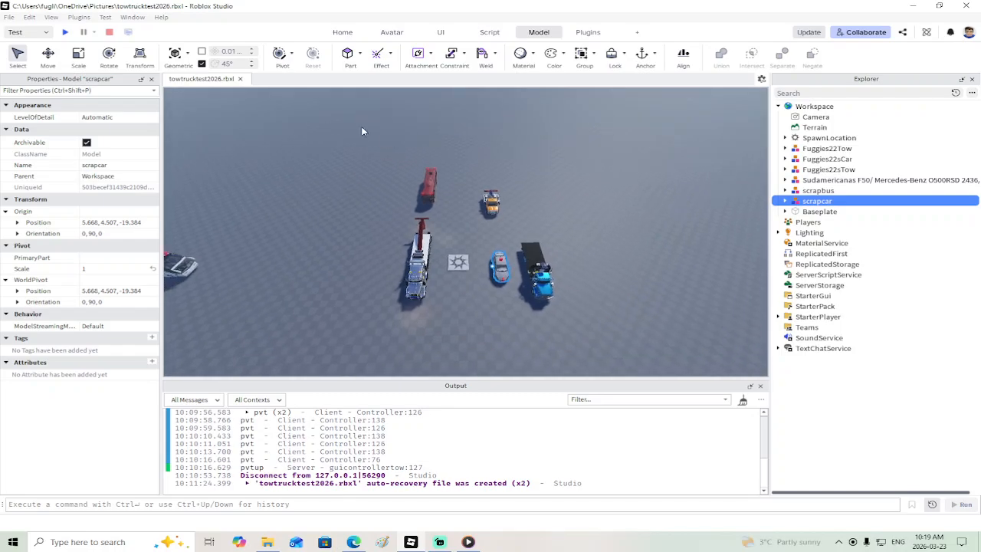
left_click(8, 17)
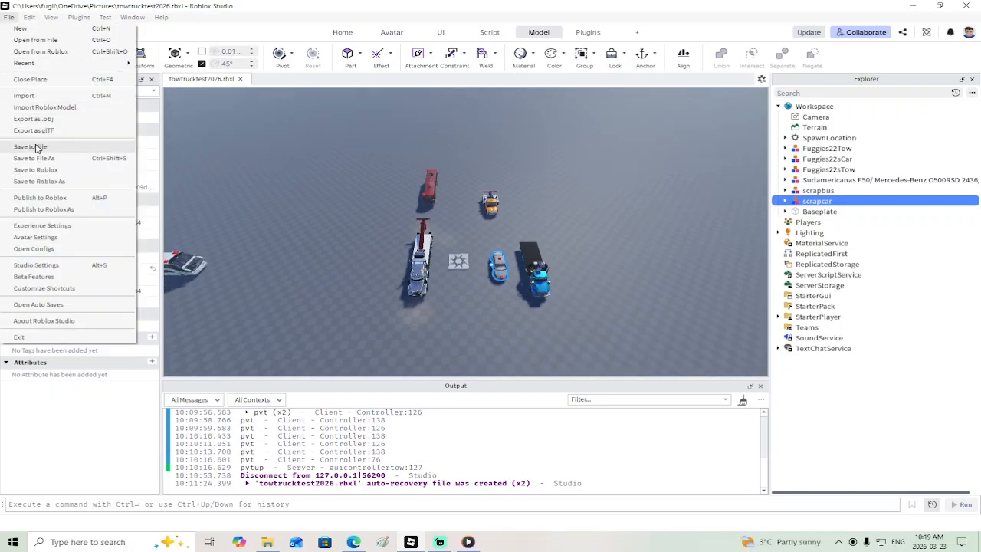
left_click(172, 163)
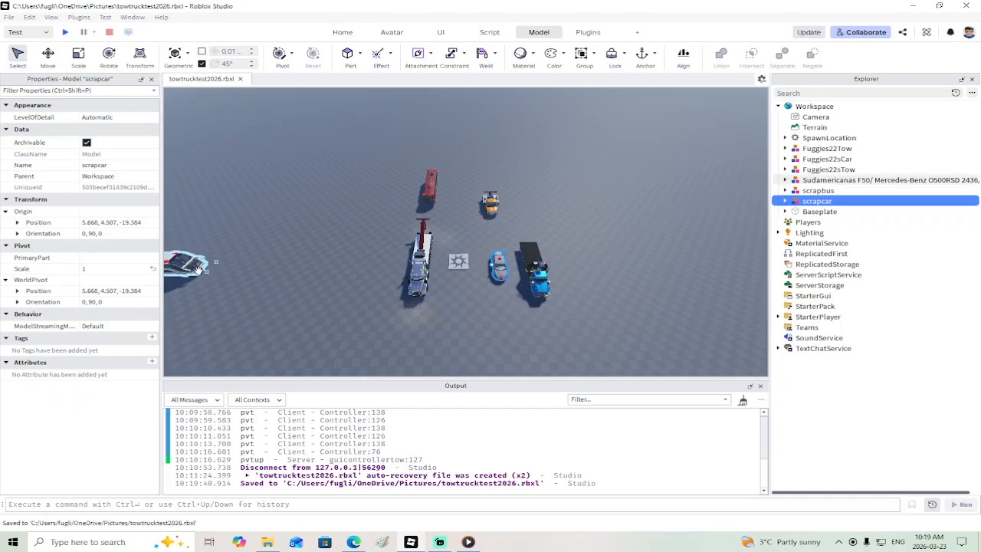
Step: Move the white Sudamericanas bus about 99 studs toward the tow trucks and rotate it 90° to orientation 0, 0, 0
left_click(241, 262)
right_click_drag(256, 262, 257, 263)
left_click(285, 215)
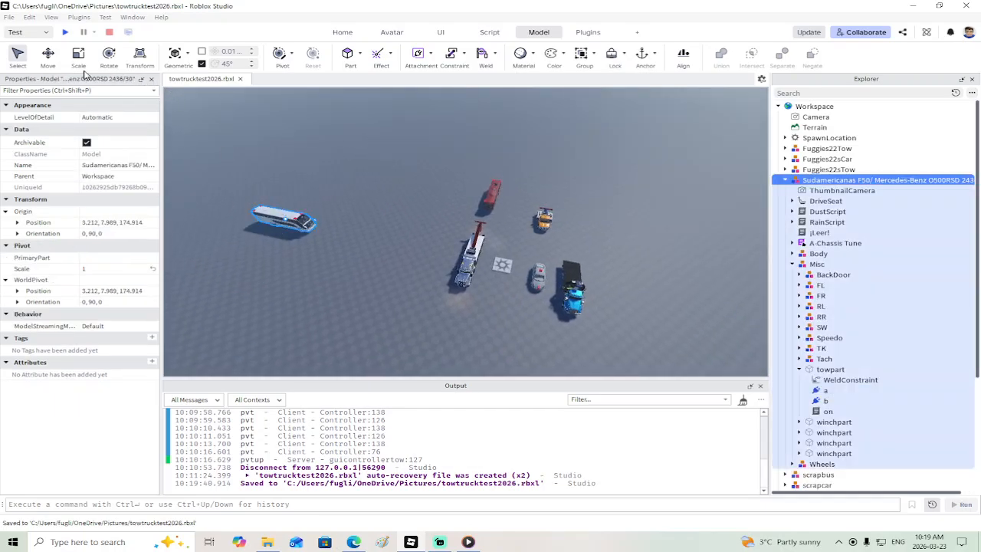
left_click(48, 53)
left_click_drag(338, 231, 460, 257)
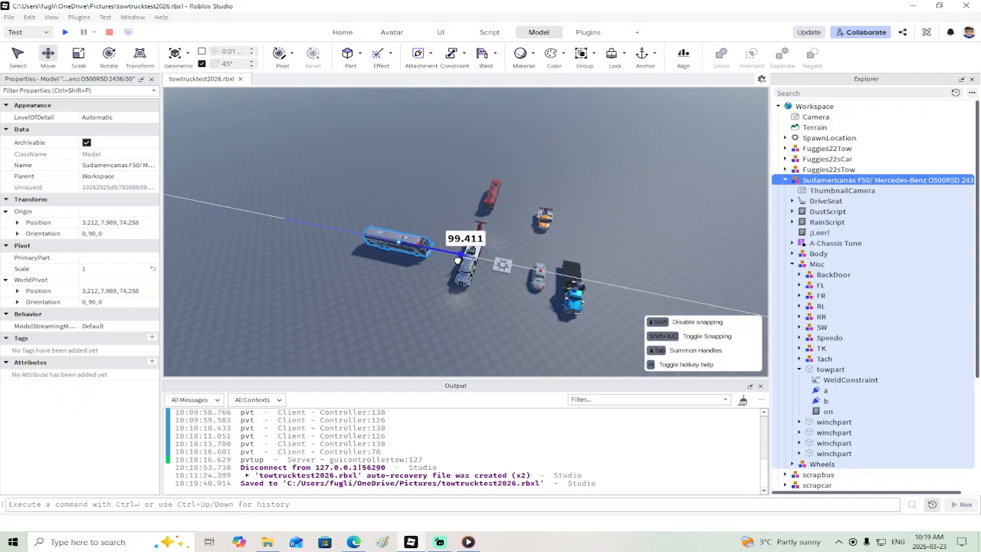
key("ctrl+4")
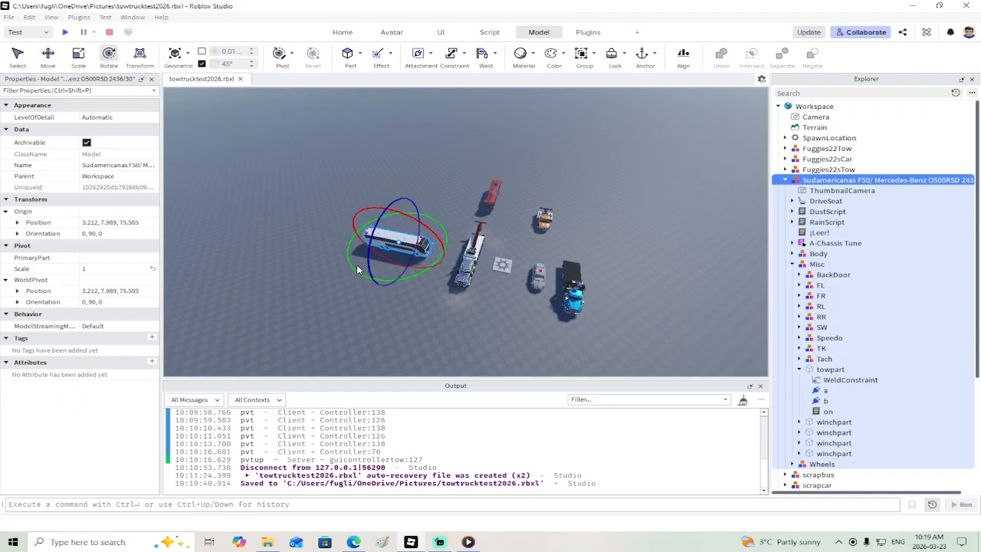
left_click_drag(360, 270, 361, 206)
scroll(433, 250, "up", 1)
scroll(432, 251, "up", 4)
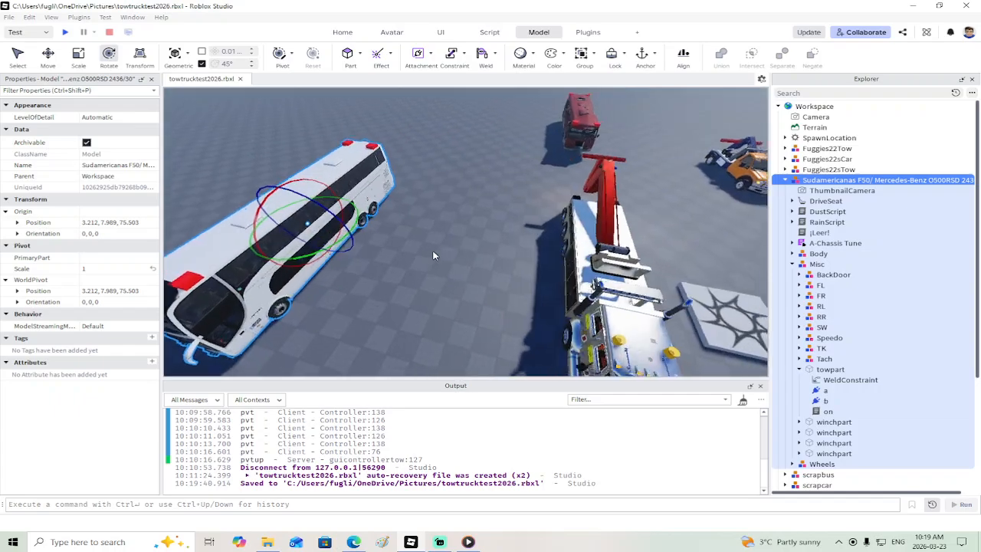
Step: Position the Sudamericanas bus alongside the red scrap bus, shifting it about 11 studs along Z and 50 studs along negative X
right_click_drag(434, 254, 460, 253)
key("a")
left_click(46, 56)
left_click_drag(490, 247, 539, 251)
key("a")
right_click_drag(539, 251, 472, 257)
left_click_drag(454, 266, 415, 155)
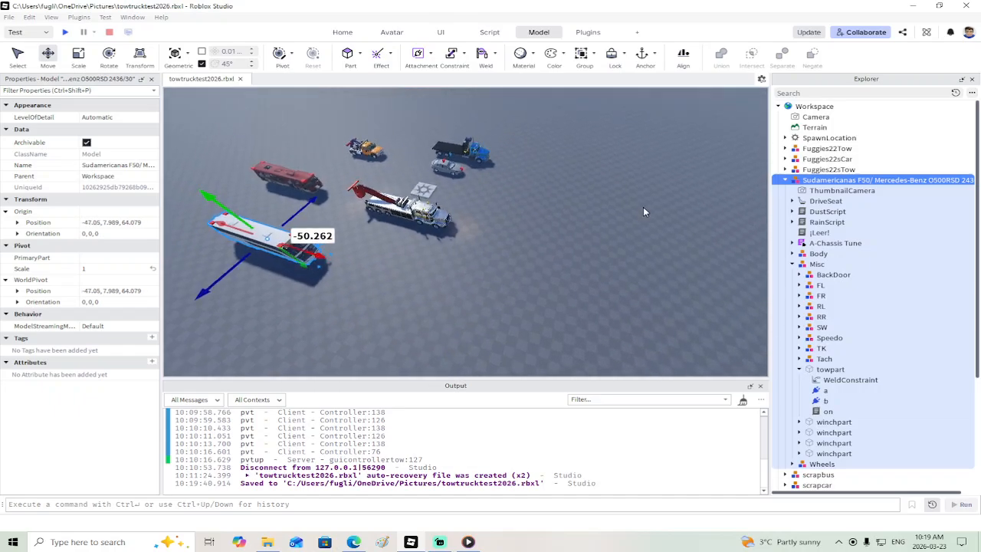
Step: Examine the orange tow truck up close and the arrangement of the buses, scrap car and other tow trucks
scroll(376, 169, "up", 2)
scroll(375, 169, "up", 5)
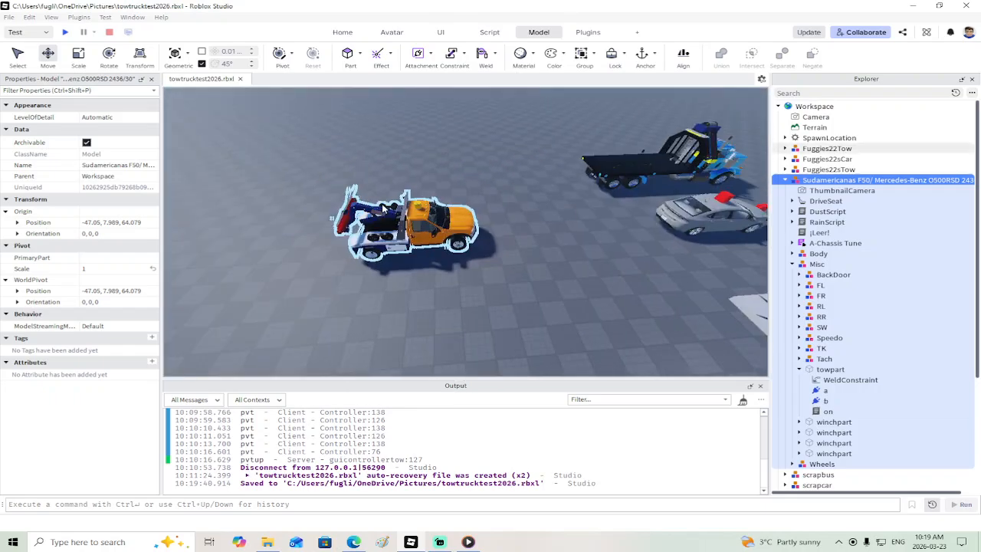
scroll(463, 268, "up", 2)
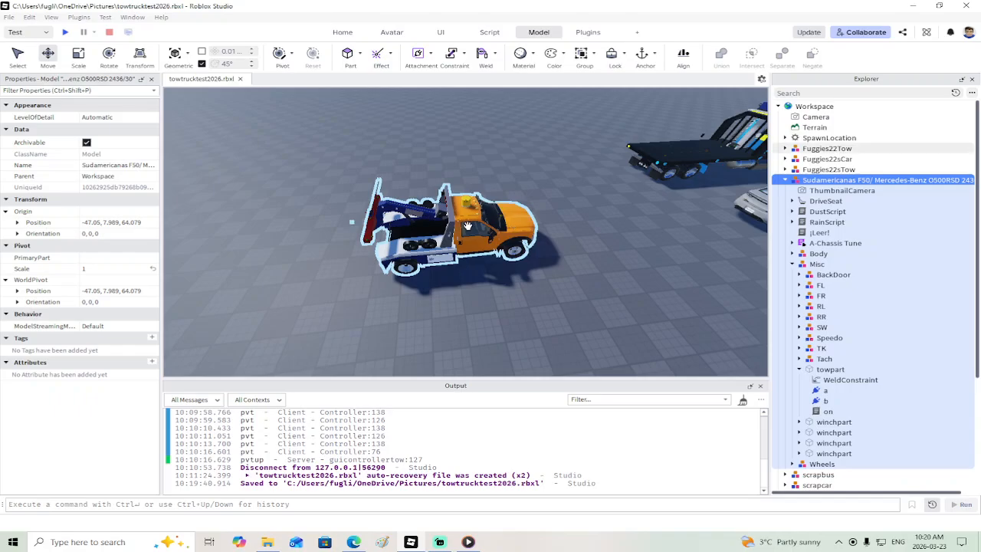
key("w")
right_click_drag(395, 256, 483, 222)
key("a")
key("s")
key("d")
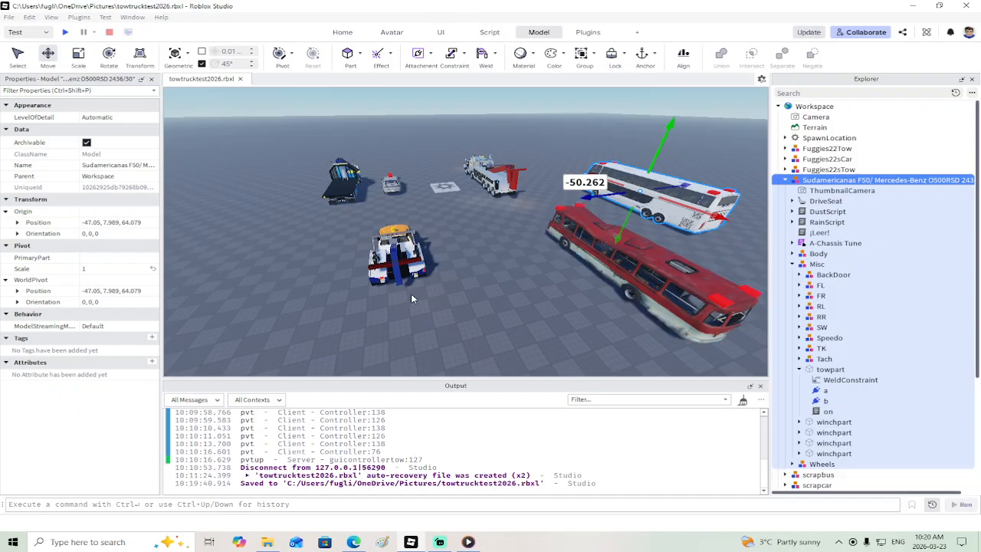
key("w")
right_click_drag(504, 243, 504, 243)
key("s")
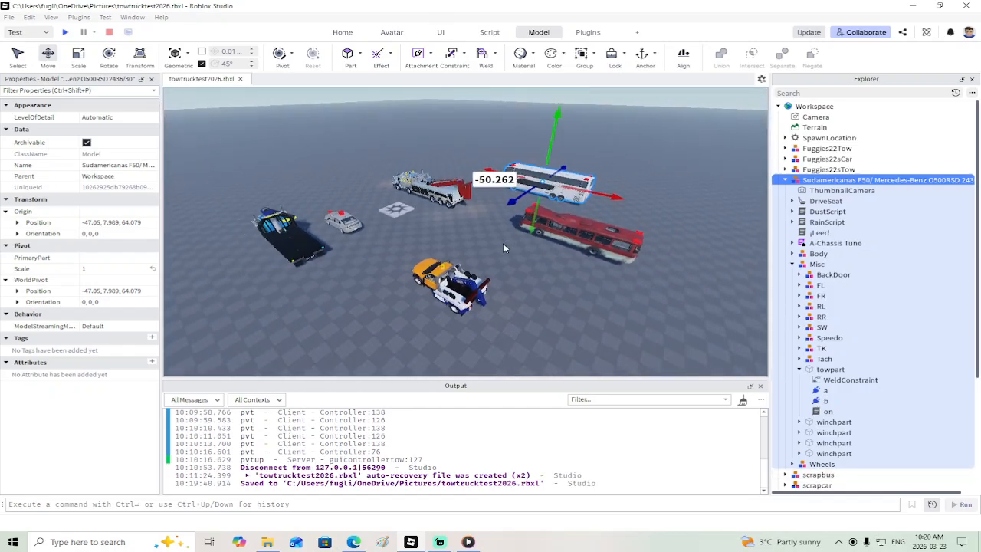
Step: Close the towtrucktest2026 place
left_click(967, 6)
left_click(515, 291)
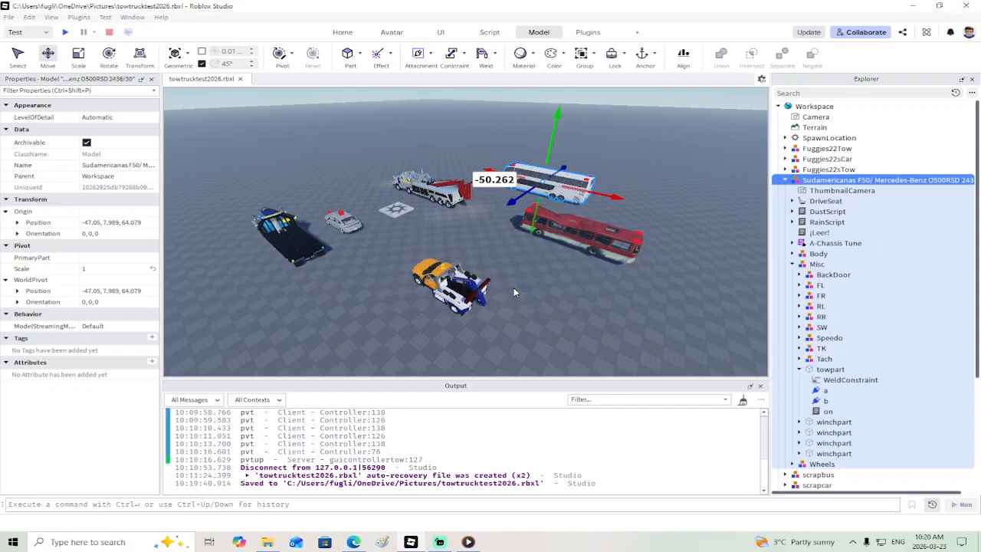